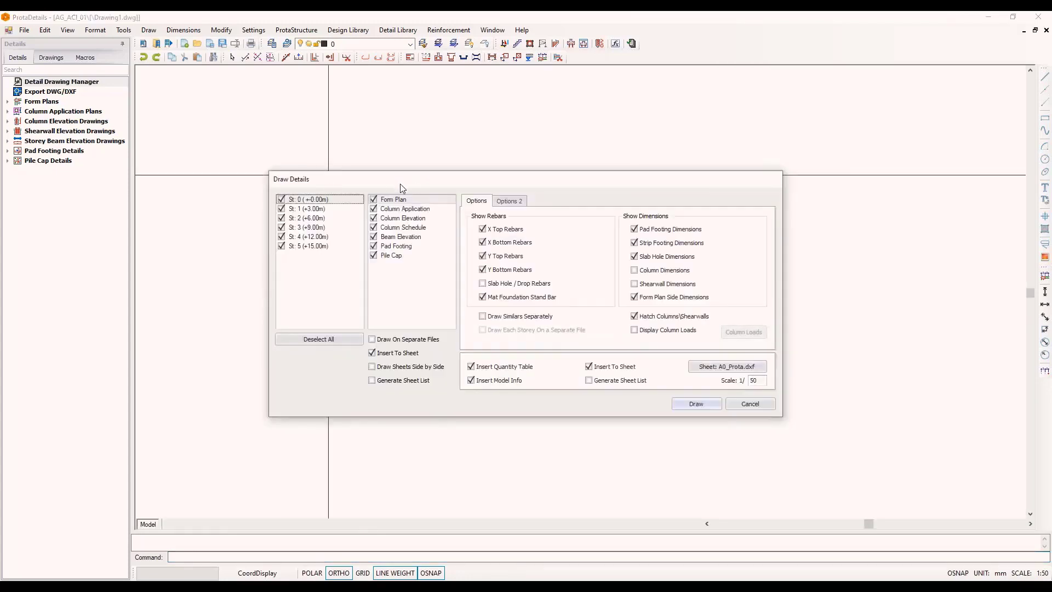
Step: Draw the details of all storeys with every detail type except Column Application, and insert them in the empty drawing's upper-left area
left_click_drag(399, 184, 402, 180)
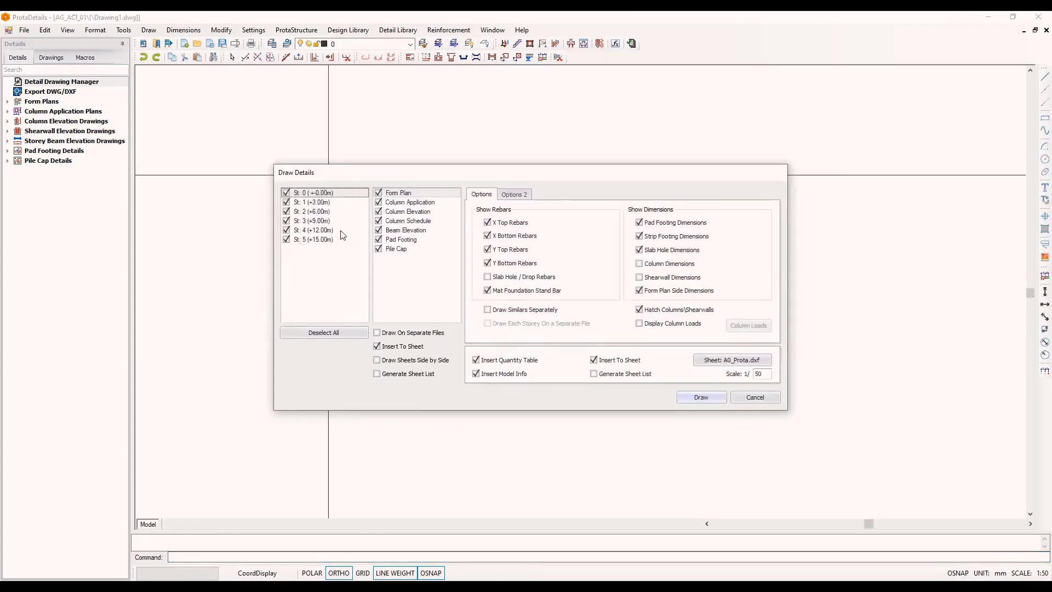
left_click(408, 203)
left_click(400, 211)
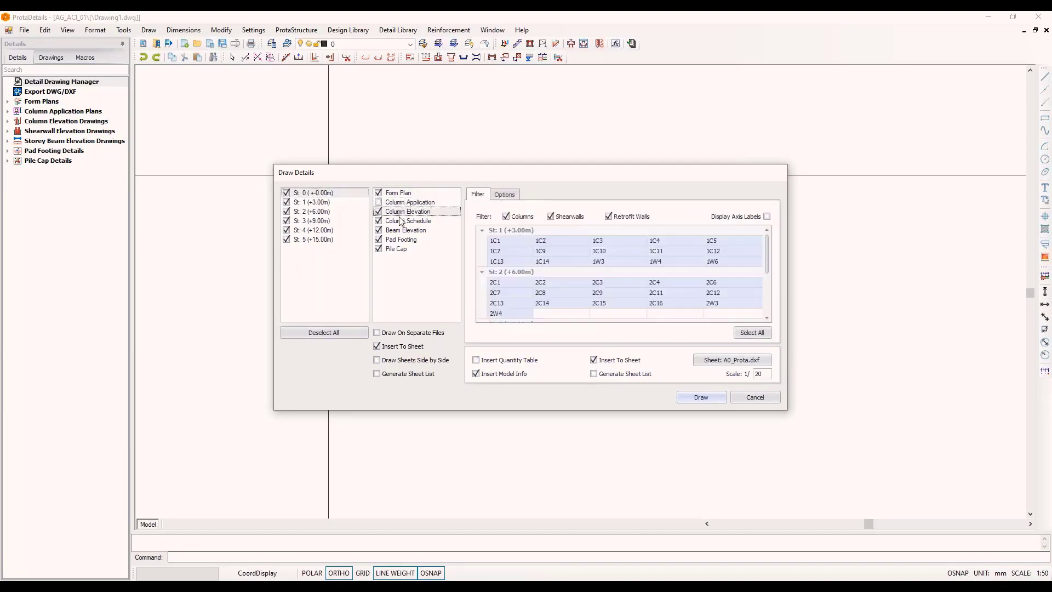
left_click(400, 222)
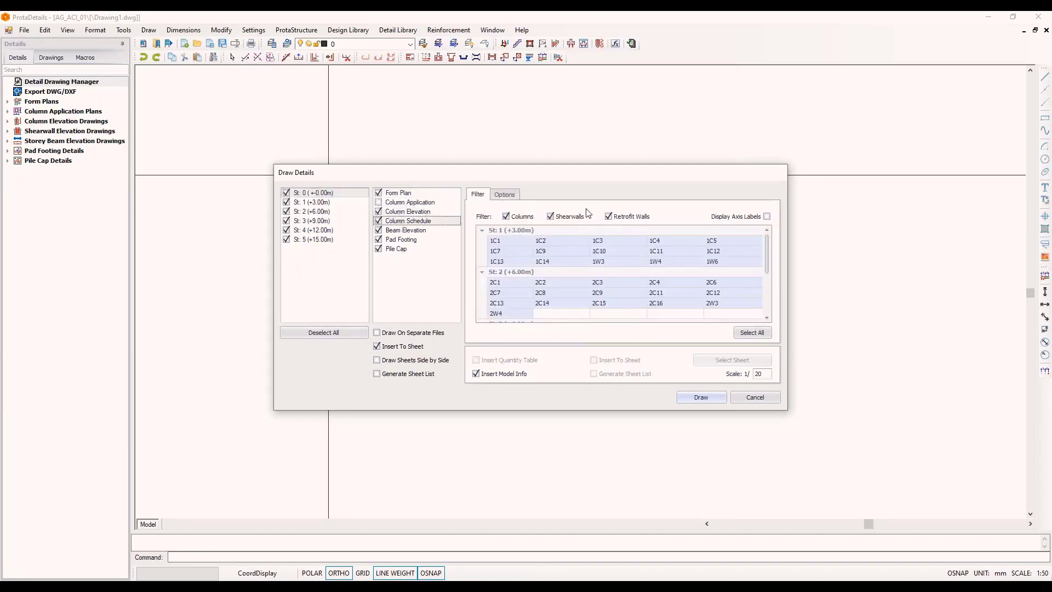
left_click_drag(561, 175, 548, 172)
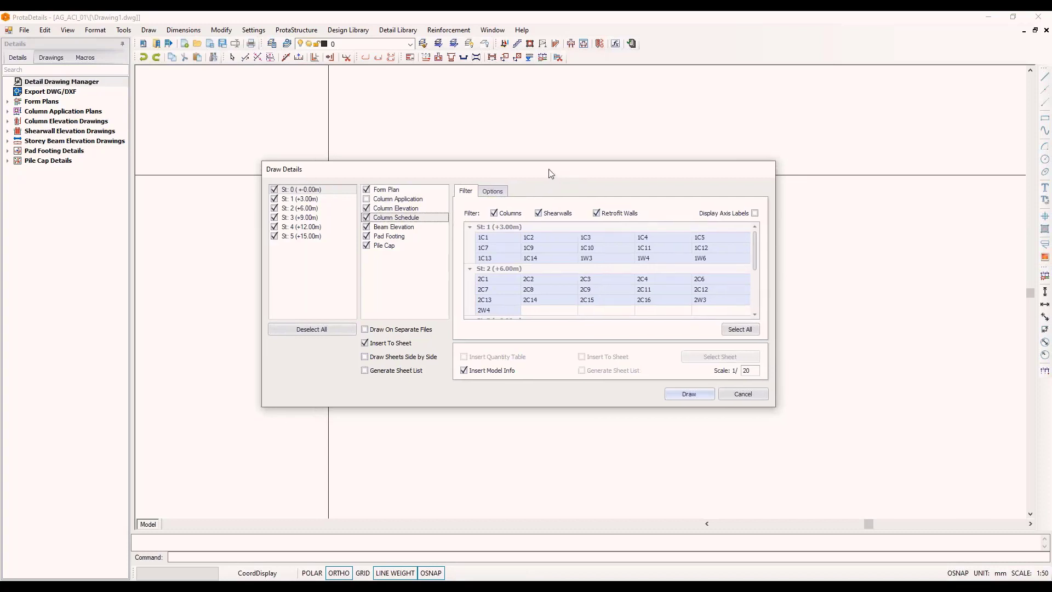
left_click(690, 394)
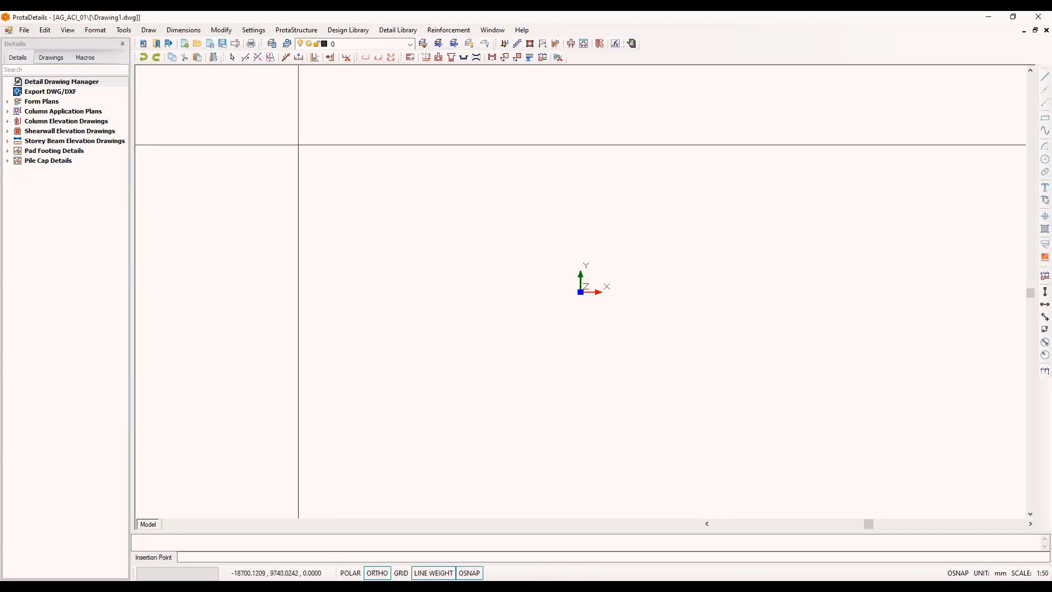
left_click(169, 90)
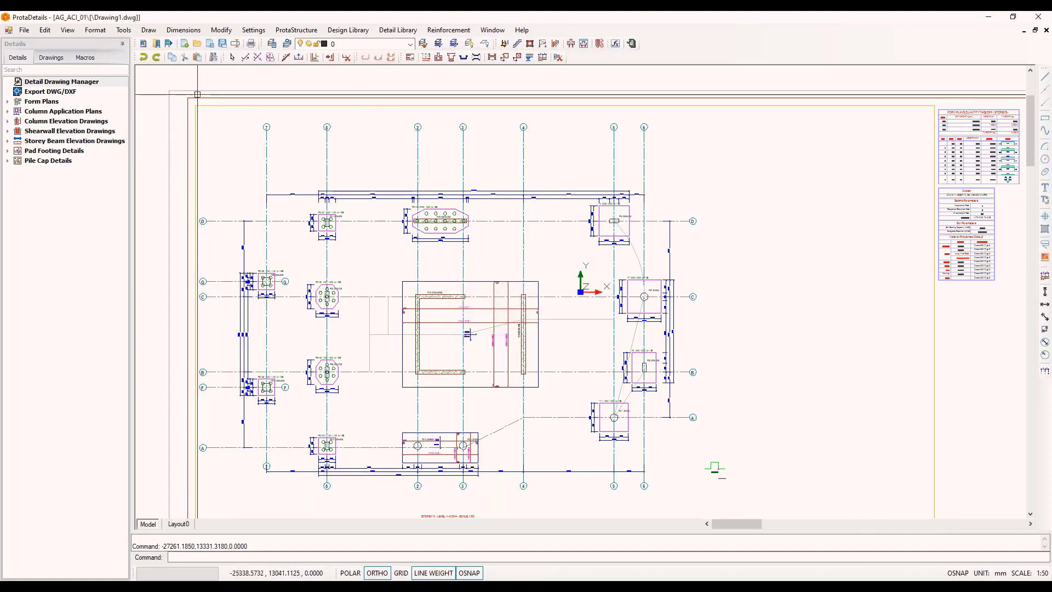
Step: Examine the overall arrangement of the generated detail sheets and the foundation form plan on the first sheet
scroll(179, 89, "down", 5)
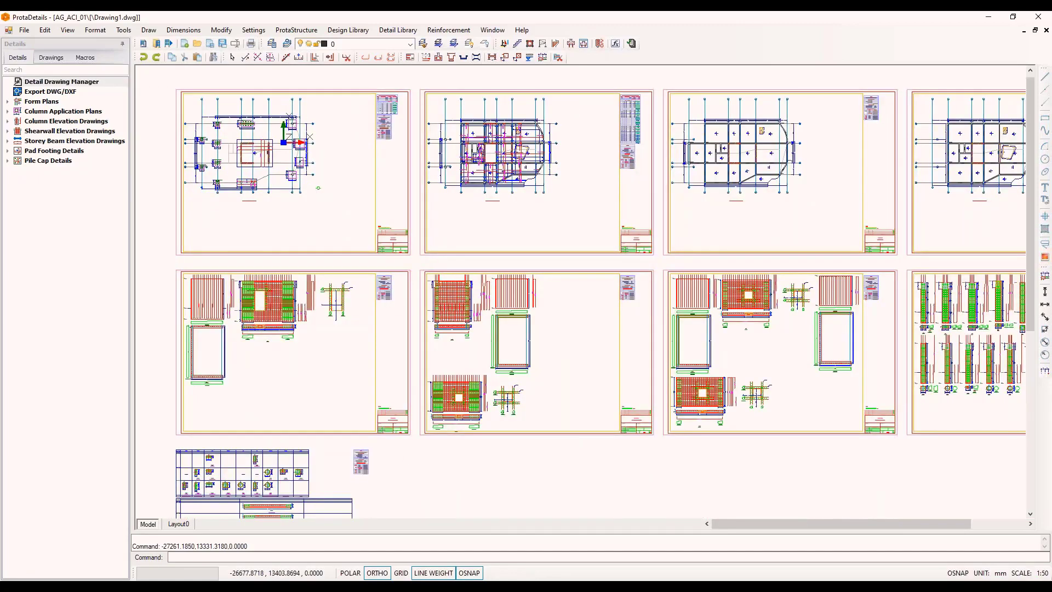
scroll(179, 88, "down", 2)
scroll(179, 89, "down", 1)
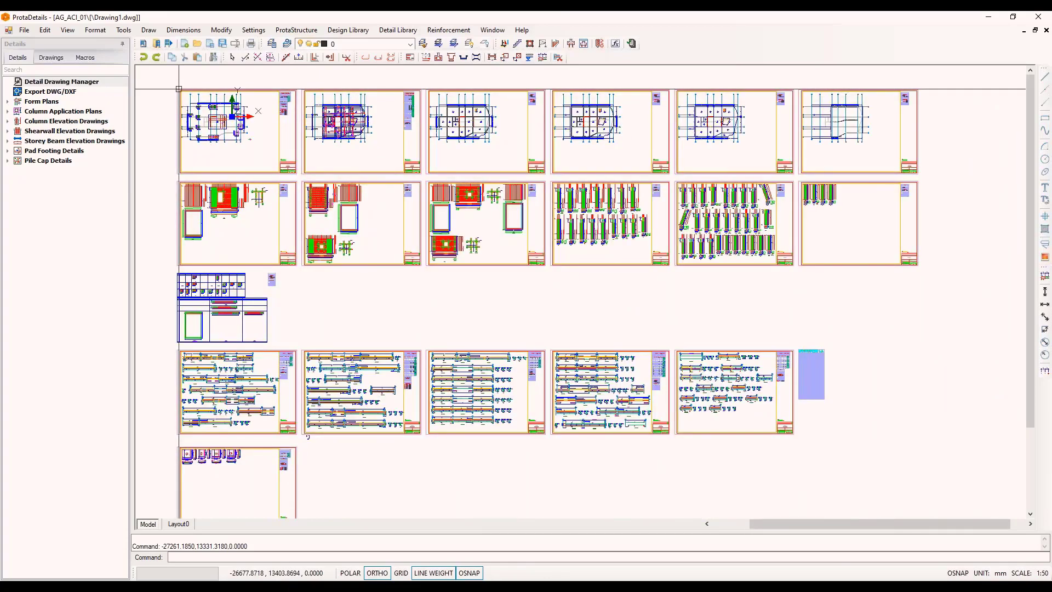
scroll(178, 89, "down", 1)
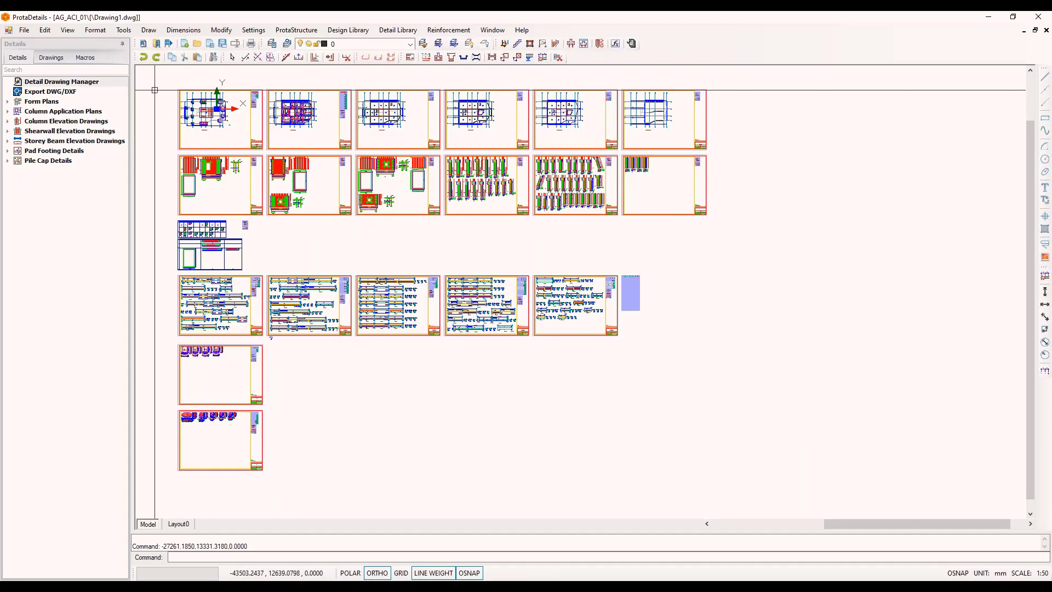
scroll(383, 269, "up", 3)
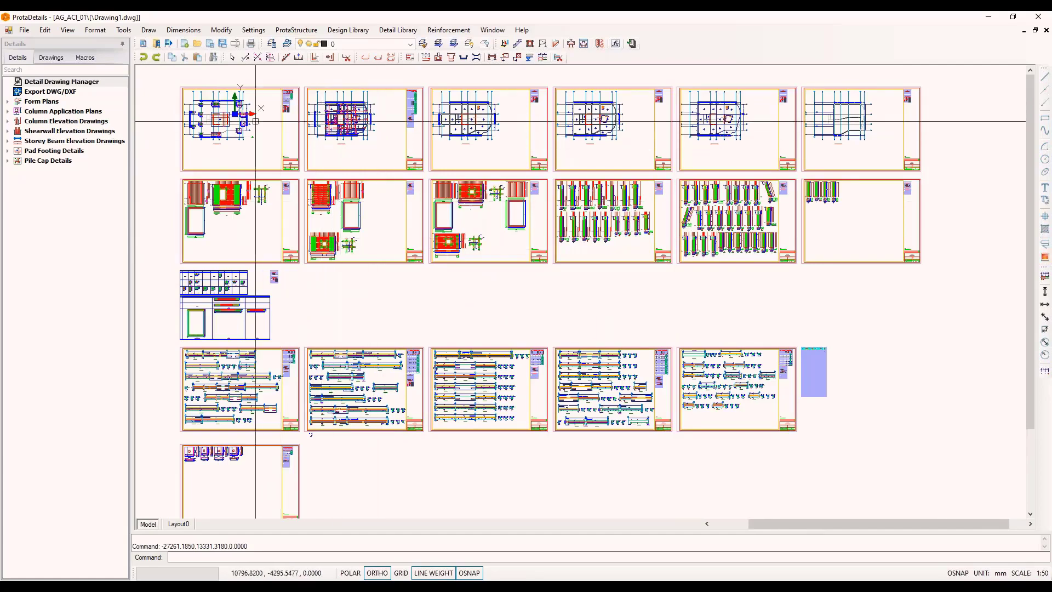
scroll(308, 98, "up", 3)
scroll(309, 99, "up", 2)
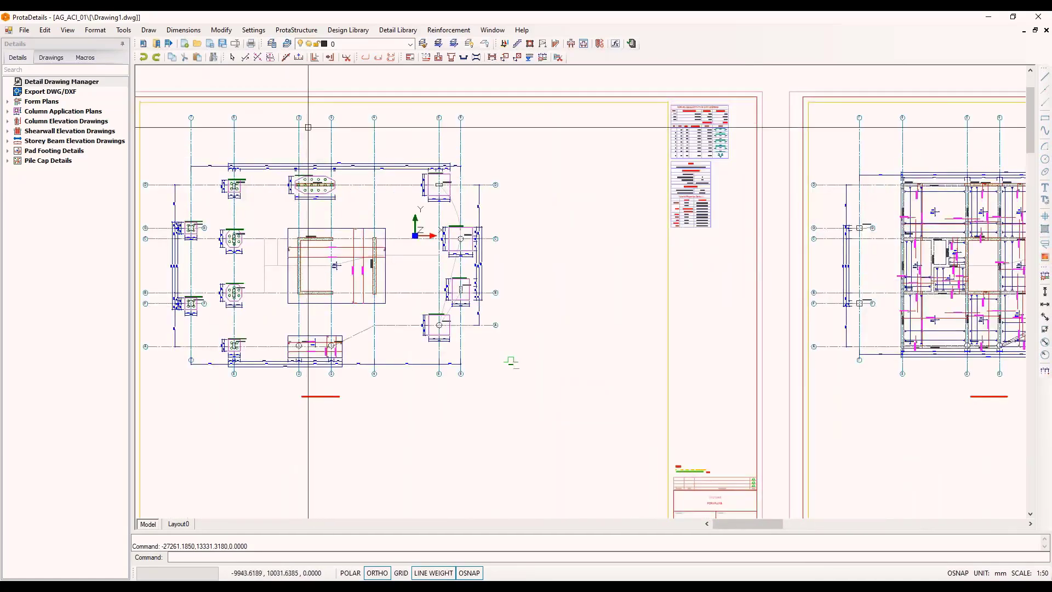
scroll(396, 224, "up", 2)
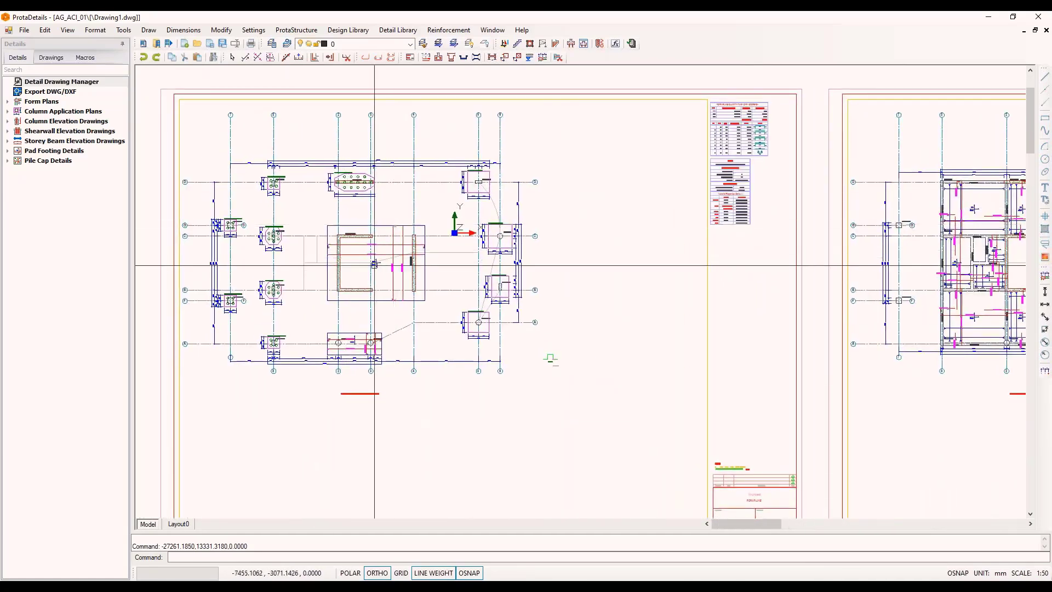
scroll(181, 168, "up", 2)
scroll(178, 169, "down", 2)
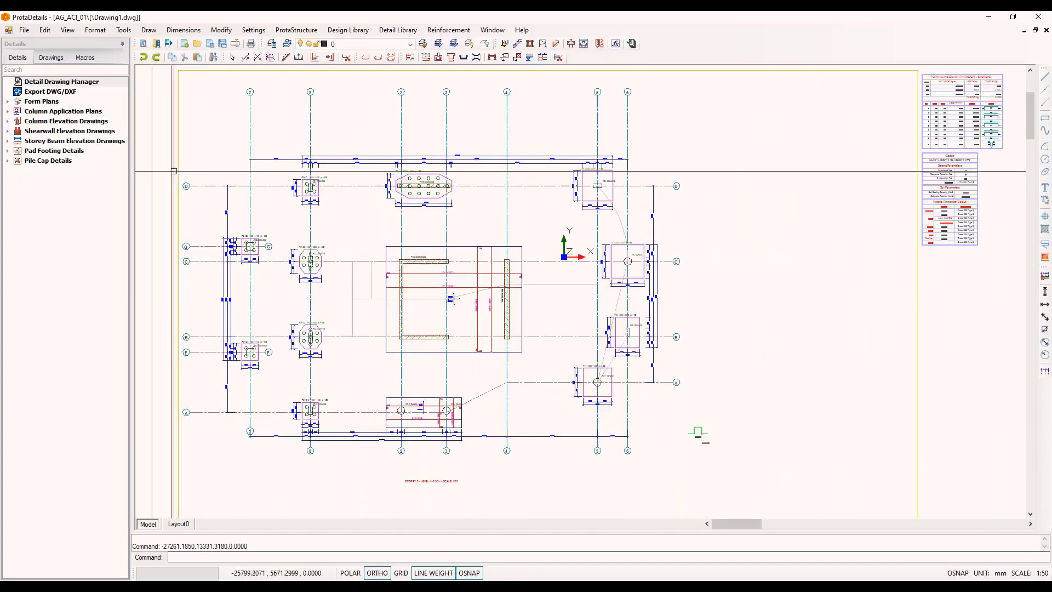
scroll(171, 294, "down", 1)
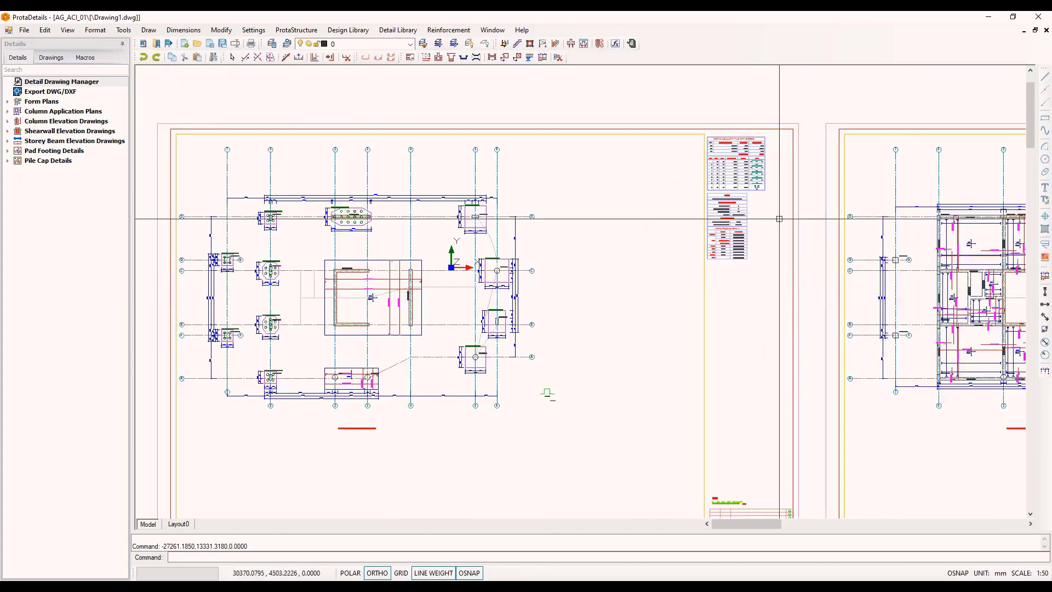
Step: Examine the form plan quantity take-off table and the model information tables on the foundation sheet
mouse_move(782, 367)
middle_mouse_down()
mouse_move(766, 366)
mouse_move(770, 351)
middle_mouse_up()
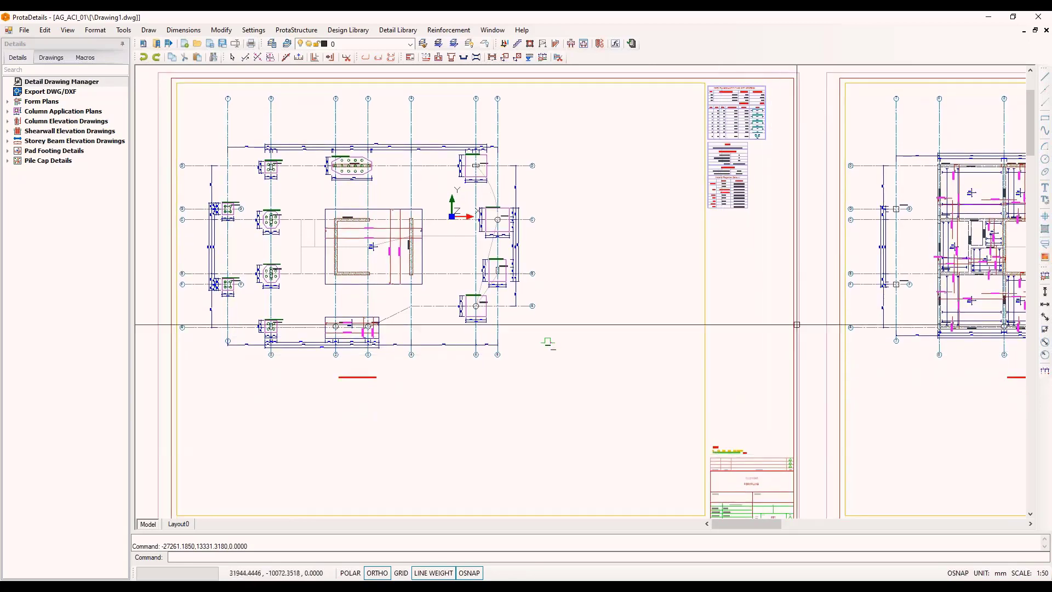
middle_click_drag(753, 91, 742, 148)
scroll(717, 128, "up", 4)
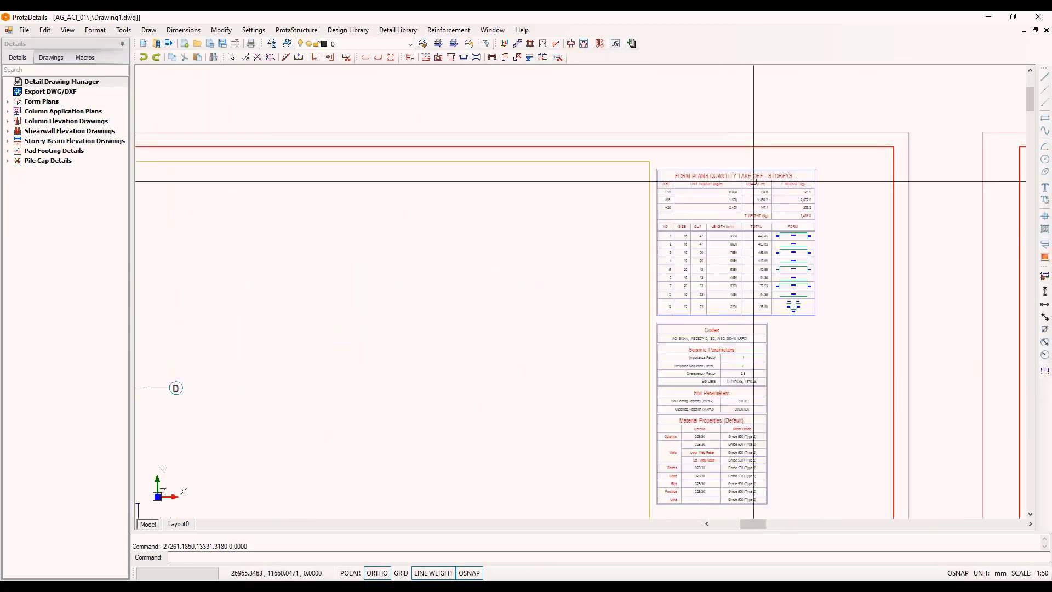
mouse_move(767, 376)
middle_mouse_down()
mouse_move(756, 359)
mouse_move(765, 340)
middle_mouse_up()
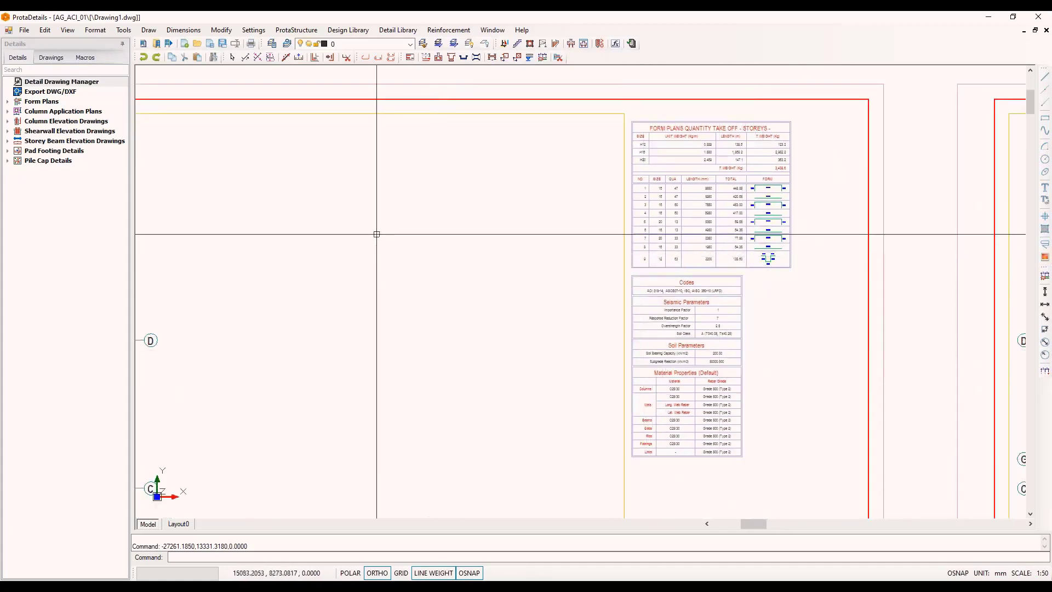
Step: Examine the form plan on the second sheet, including the slab rebars and the area around column 1C4
scroll(378, 235, "down", 4)
scroll(338, 194, "down", 1)
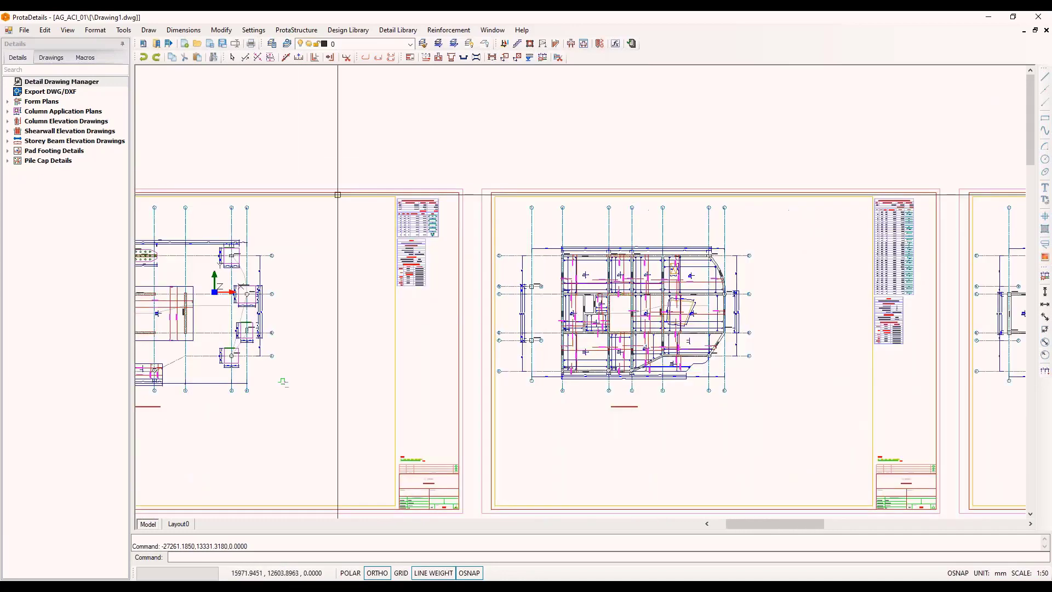
middle_click_drag(706, 349, 662, 339)
scroll(622, 317, "up", 3)
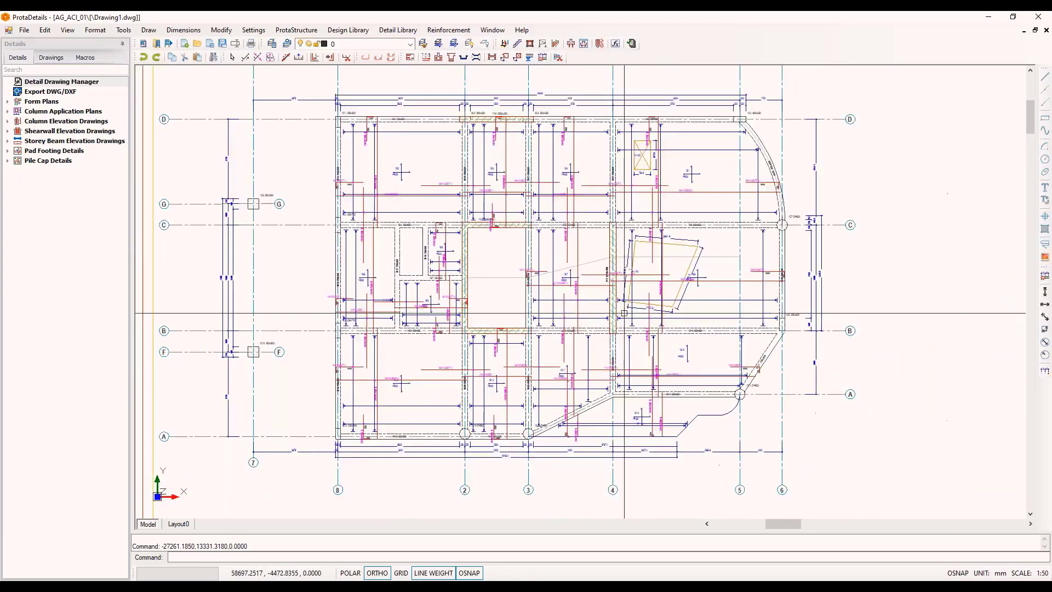
middle_click_drag(731, 211, 746, 225)
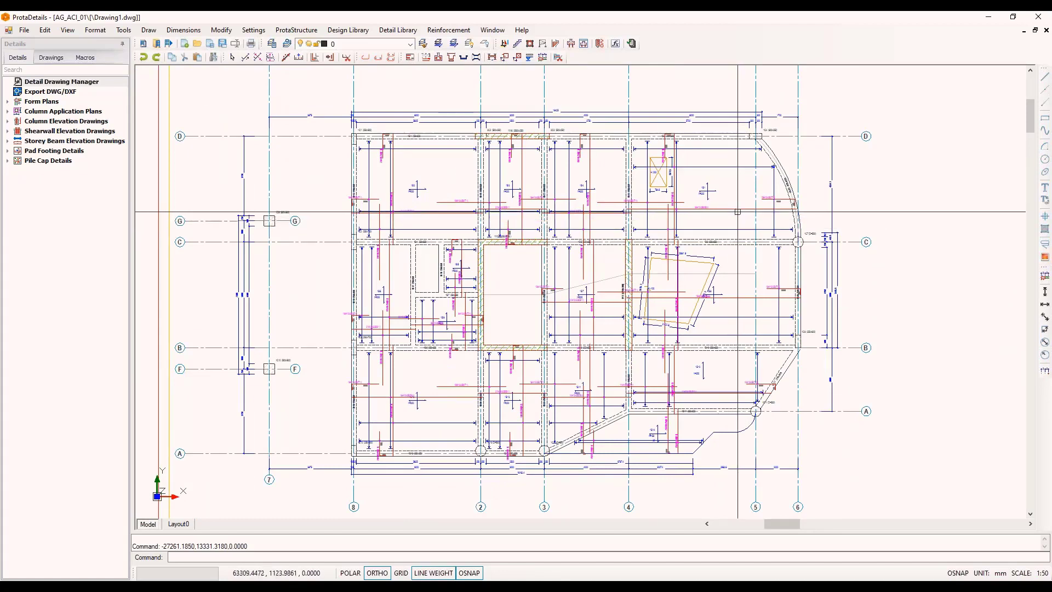
scroll(756, 129, "up", 1)
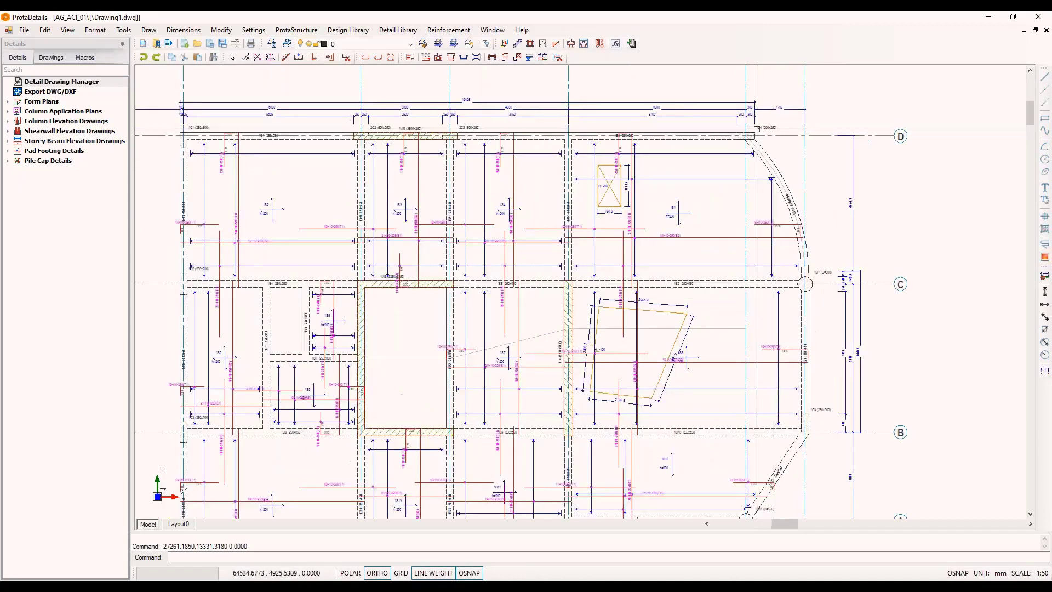
scroll(756, 129, "up", 2)
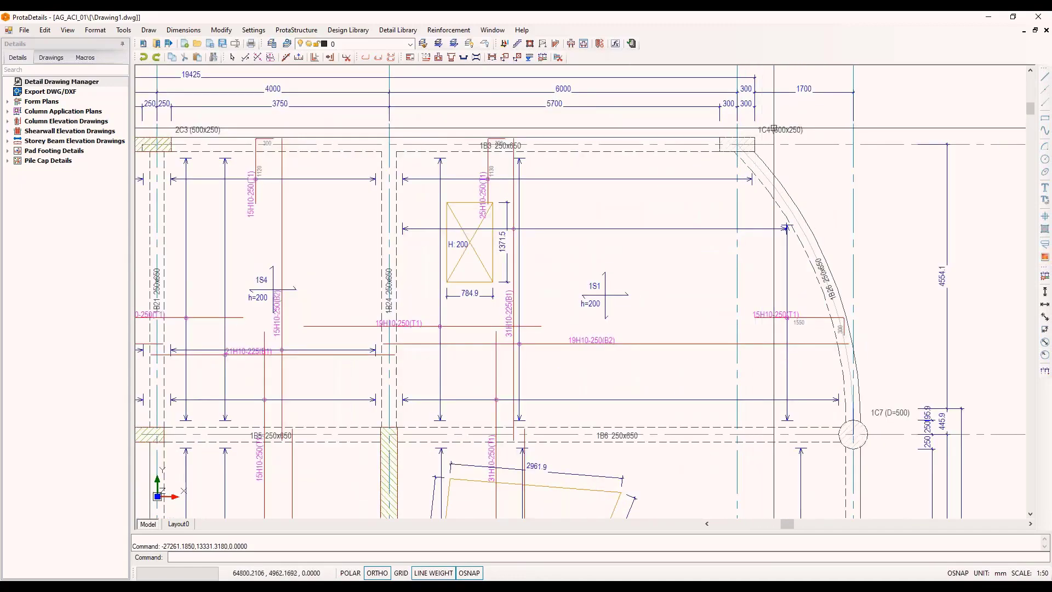
Step: Inspect the properties of column 1C4 and of the 31H10-225(B1) slab rebar, clearing each selection when done
left_click(774, 129)
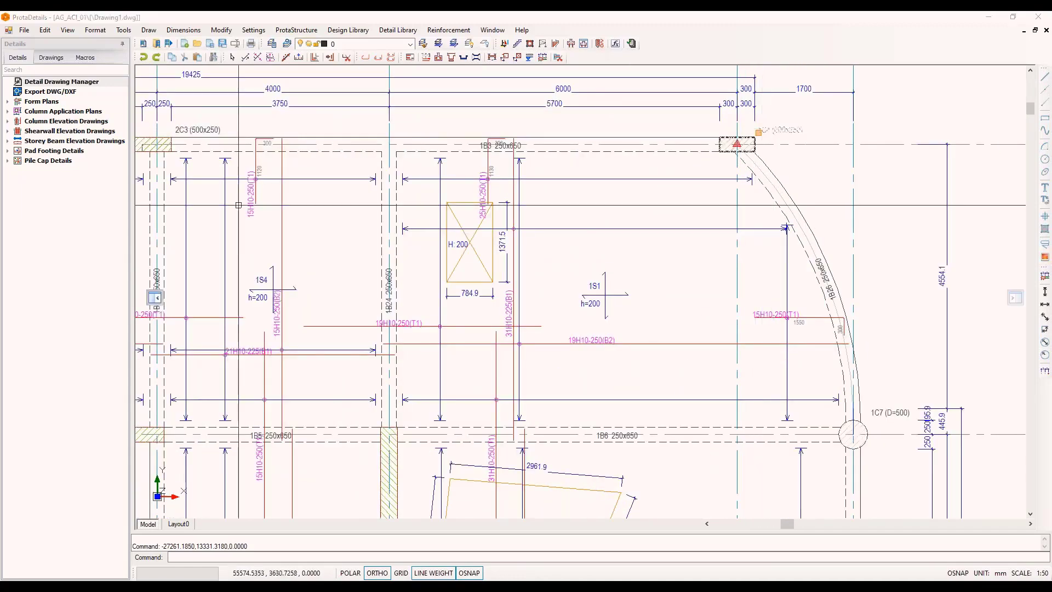
left_click_drag(323, 191, 892, 196)
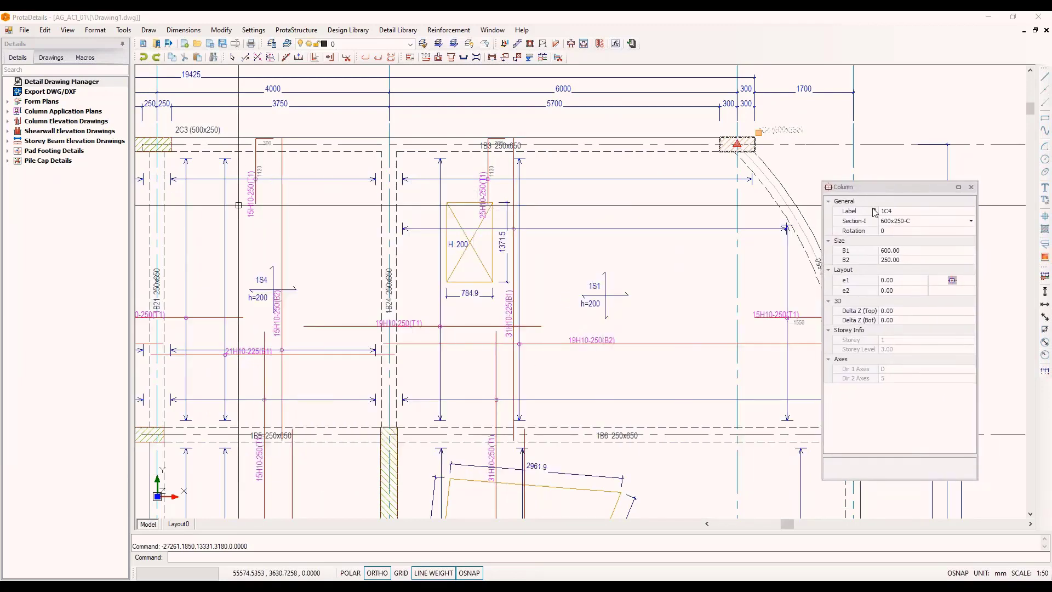
left_click_drag(888, 188, 890, 176)
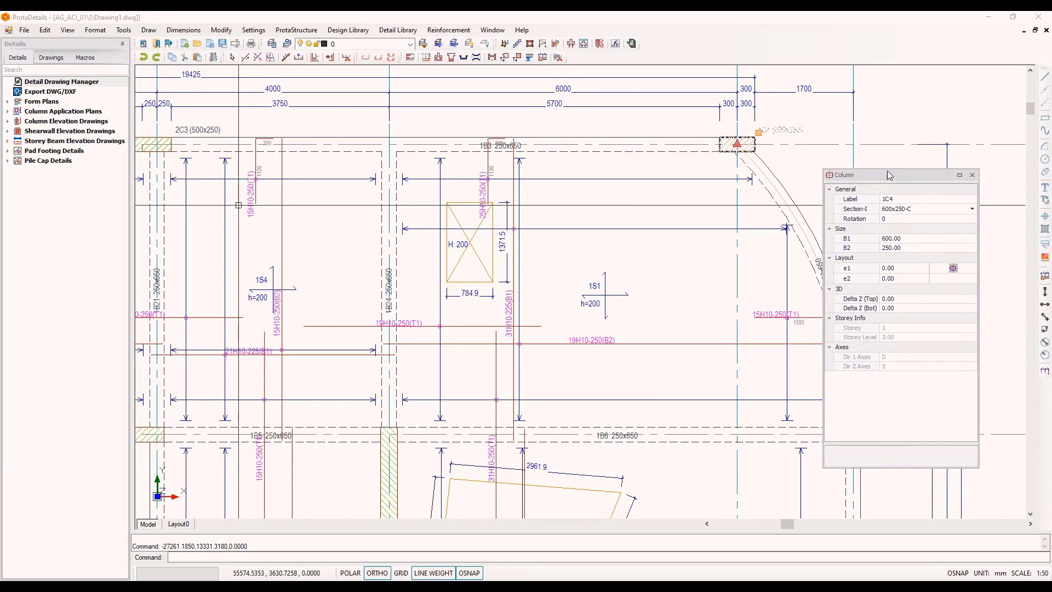
scroll(841, 122, "up", 2)
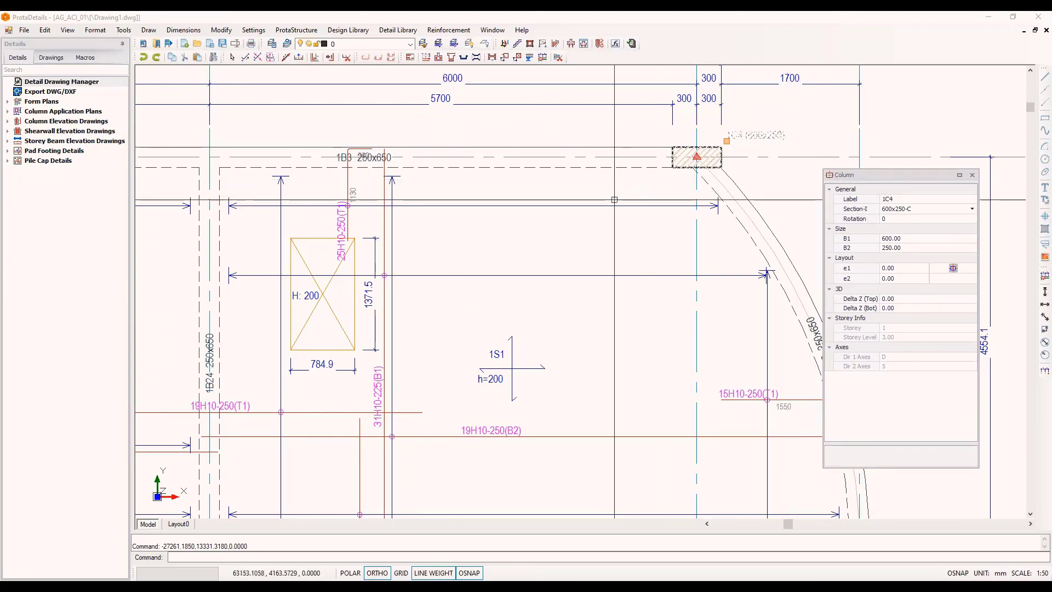
key("Escape")
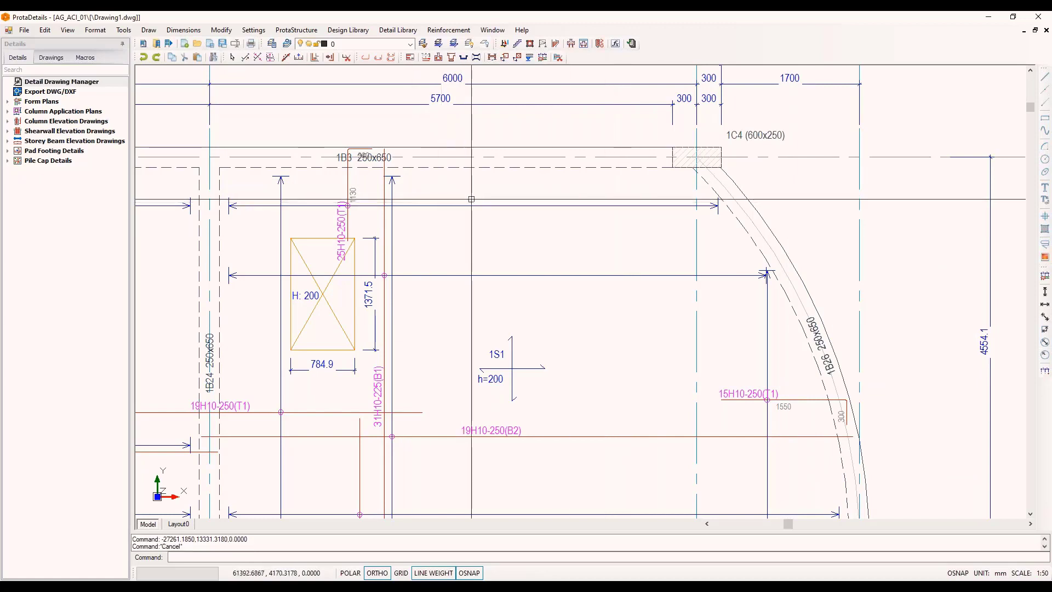
left_click(383, 193)
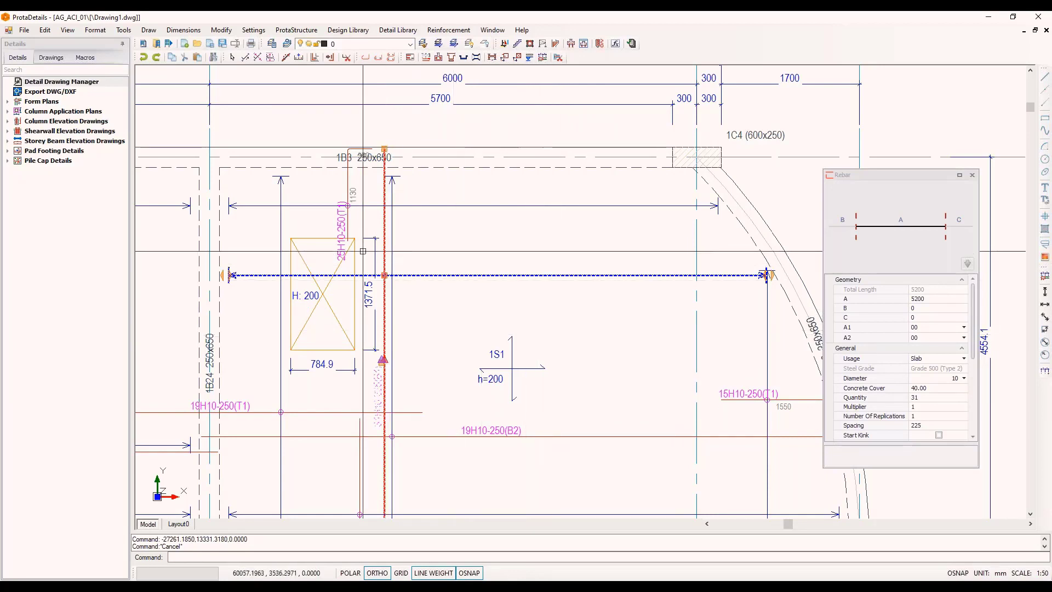
key("Escape")
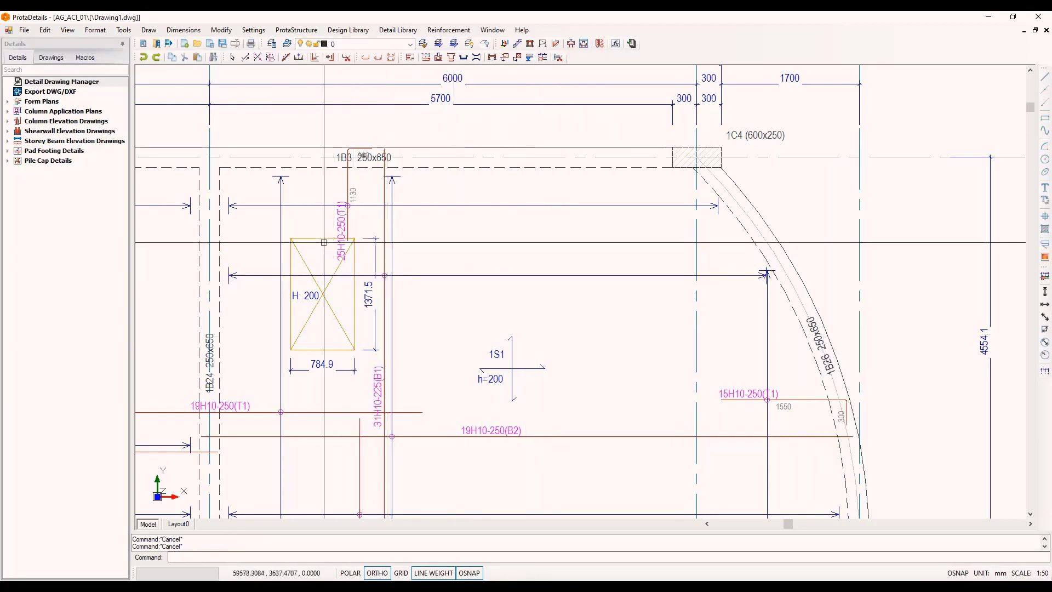
Step: Examine the first shearwall detail sheet, including the wall section along axis C between axes 2 and 3 and its links
scroll(313, 236, "down", 2)
scroll(311, 186, "down", 4)
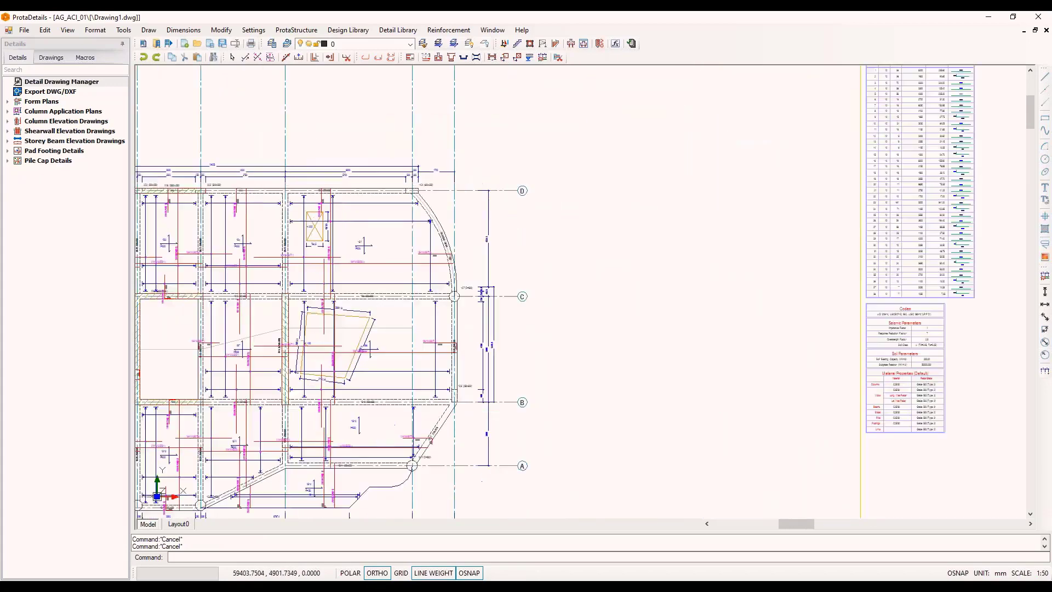
scroll(929, 143, "down", 3)
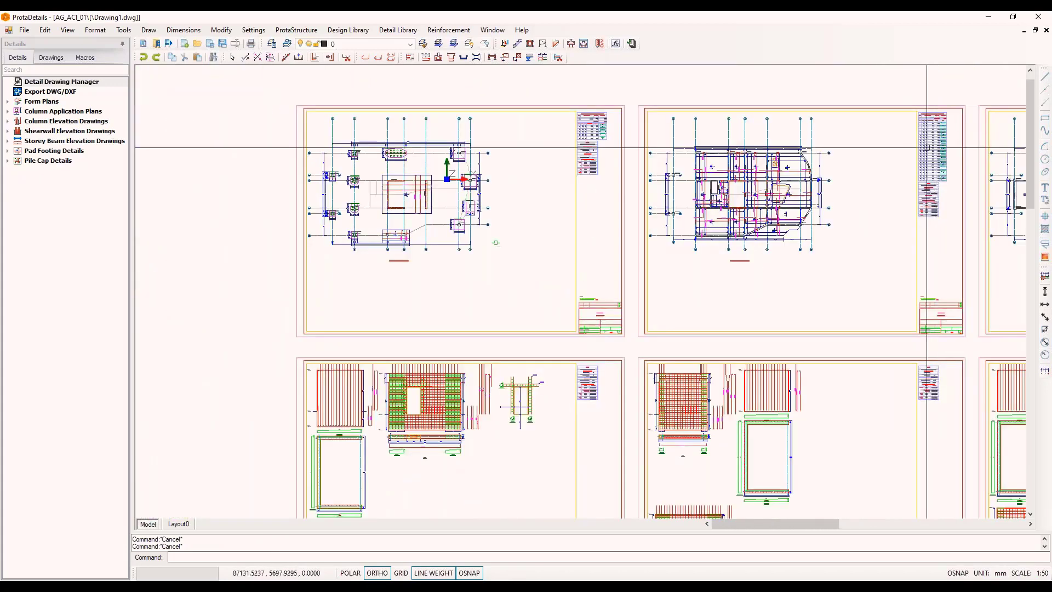
middle_click_drag(668, 403, 673, 313)
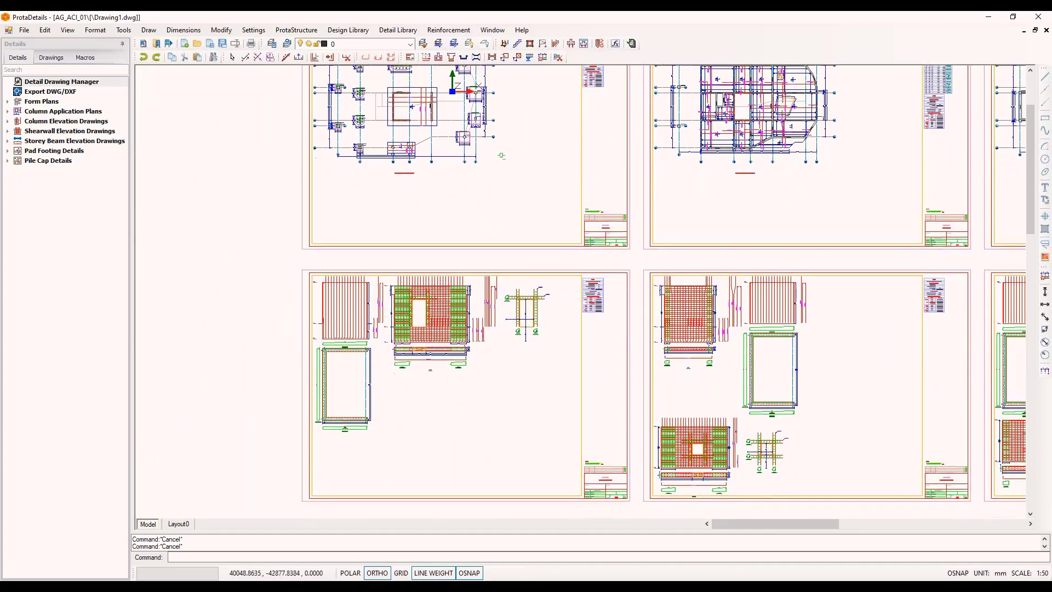
scroll(323, 420, "up", 5)
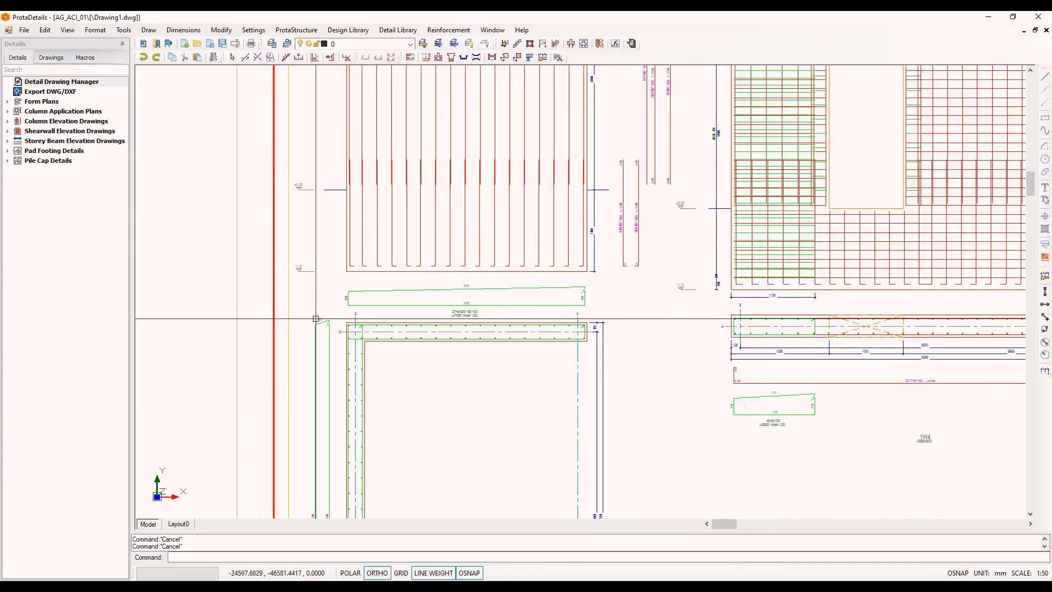
middle_click_drag(442, 382, 442, 331)
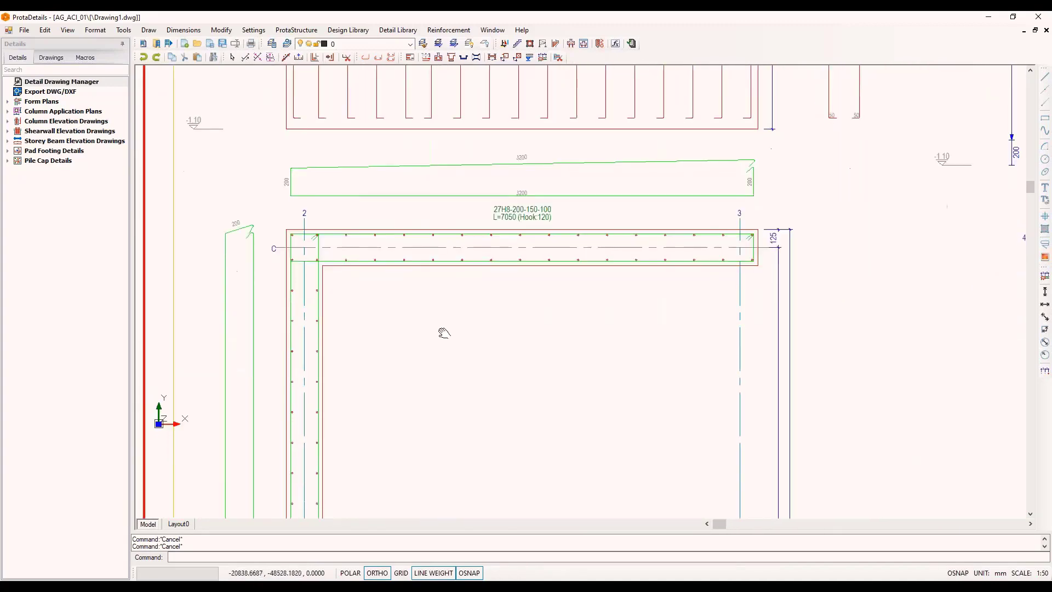
scroll(438, 336, "up", 2)
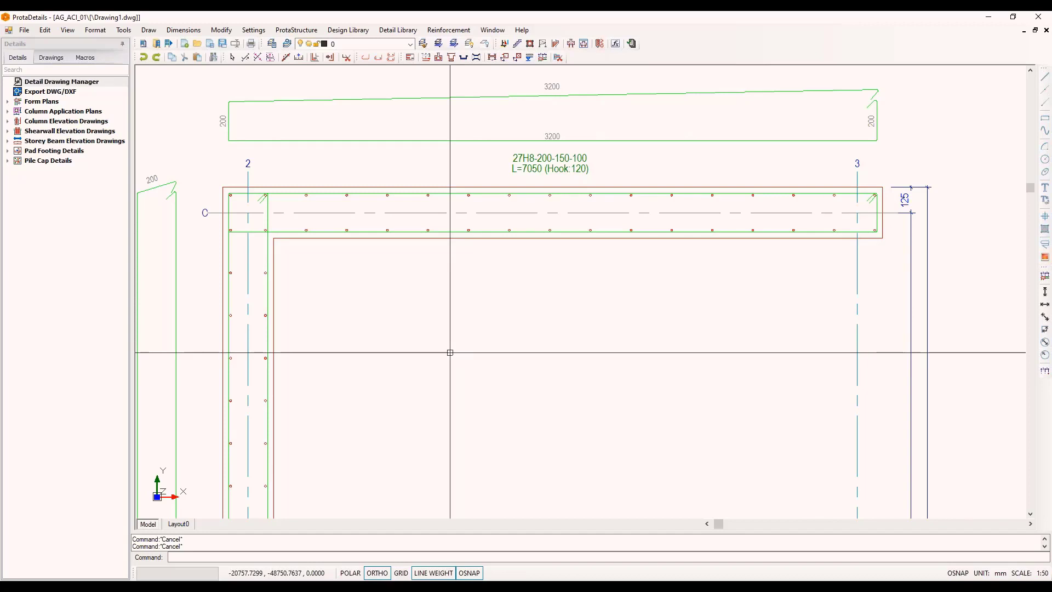
Step: Examine the elevation, section and rebars of shearwall 1W4, along with the separate reinforcement detail around its opening
scroll(298, 405, "down", 4)
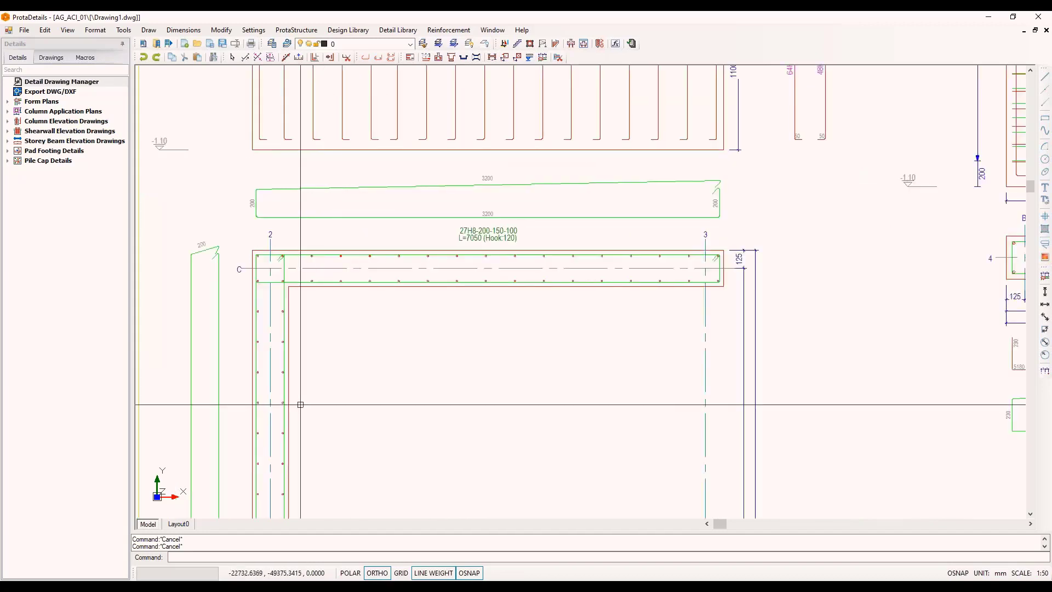
middle_click_drag(617, 358, 564, 353)
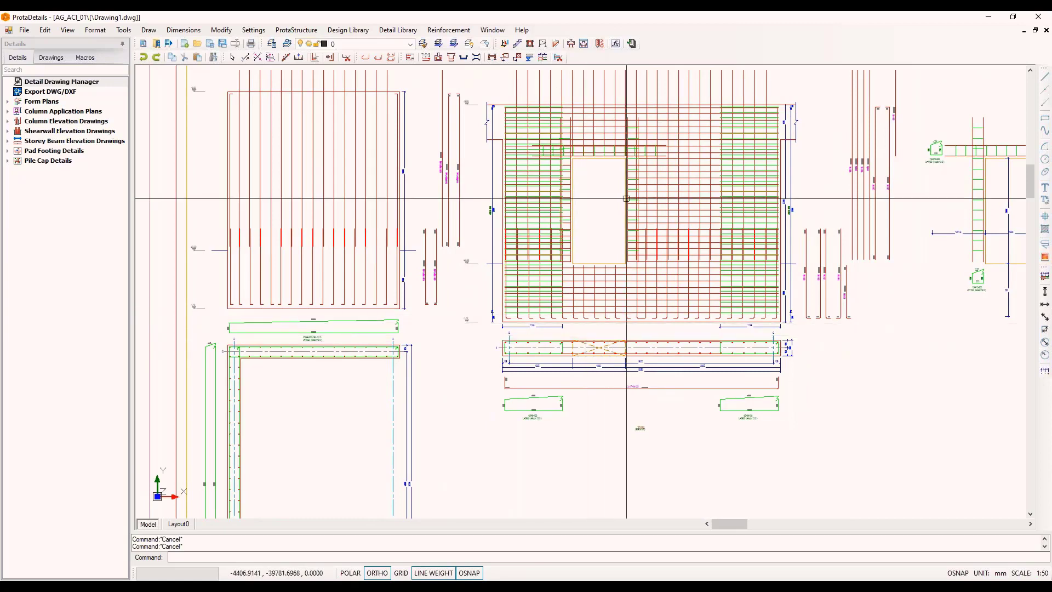
scroll(610, 202, "up", 2)
middle_click_drag(610, 203, 510, 184)
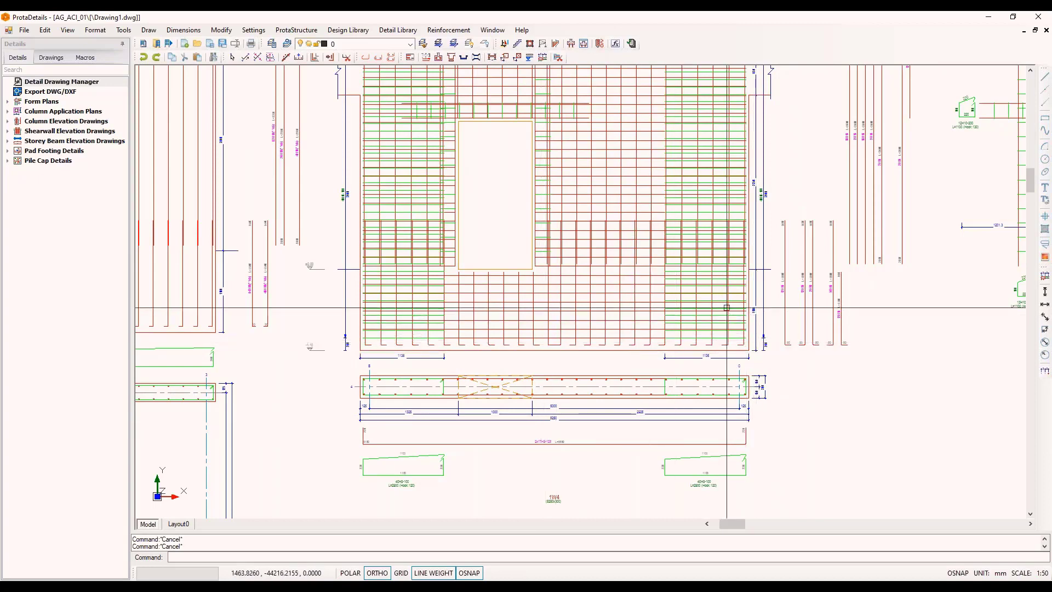
middle_click_drag(788, 280, 550, 344)
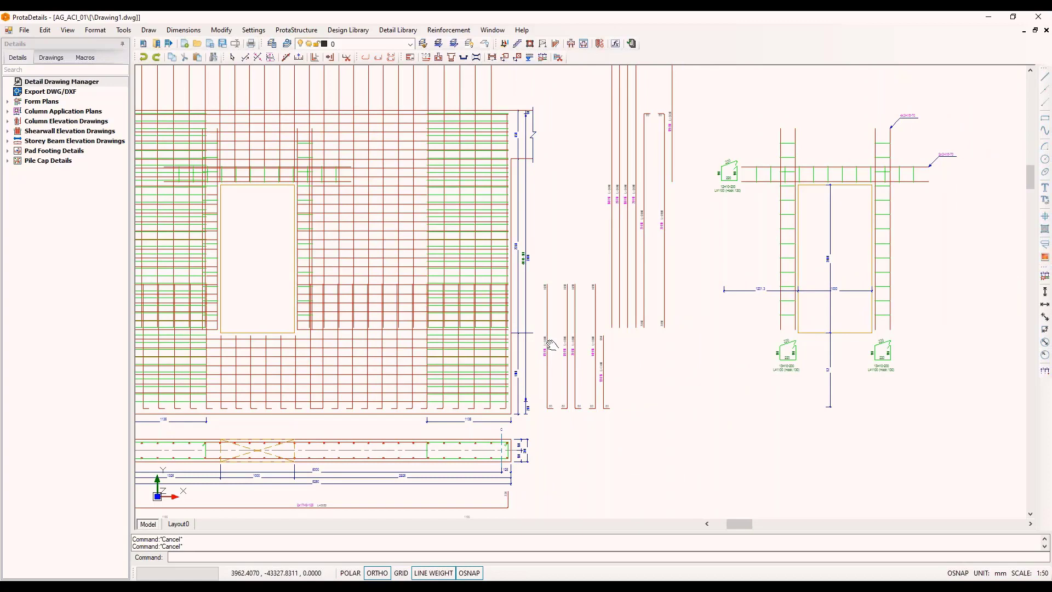
middle_click_drag(693, 300, 603, 310)
scroll(908, 133, "up", 2)
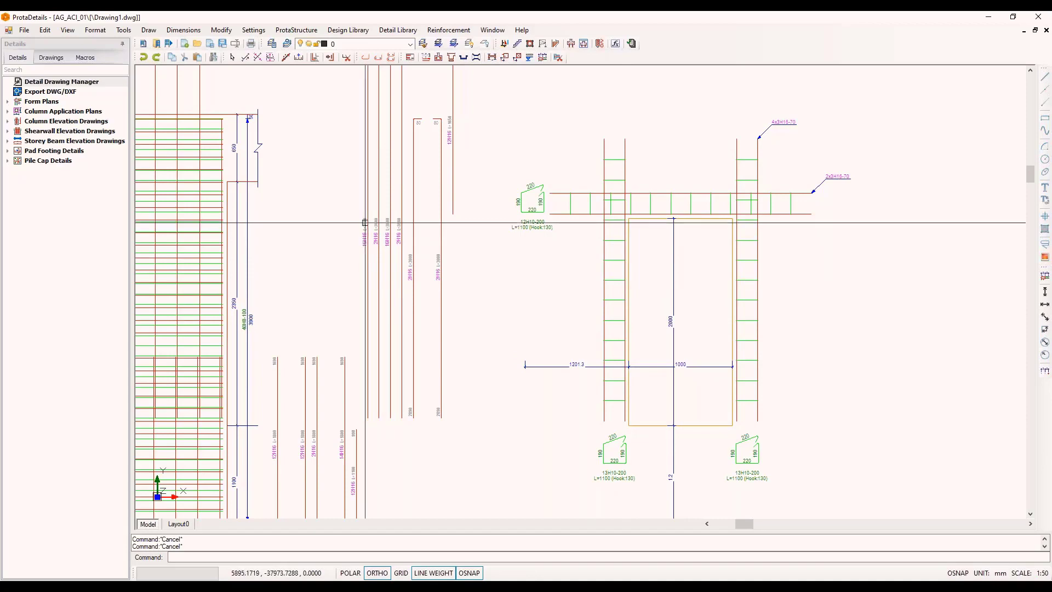
Step: Inspect the properties of the short vertical shearwall web rebar beside the wall opening detail, clearing the selection when done
scroll(348, 170, "down", 5)
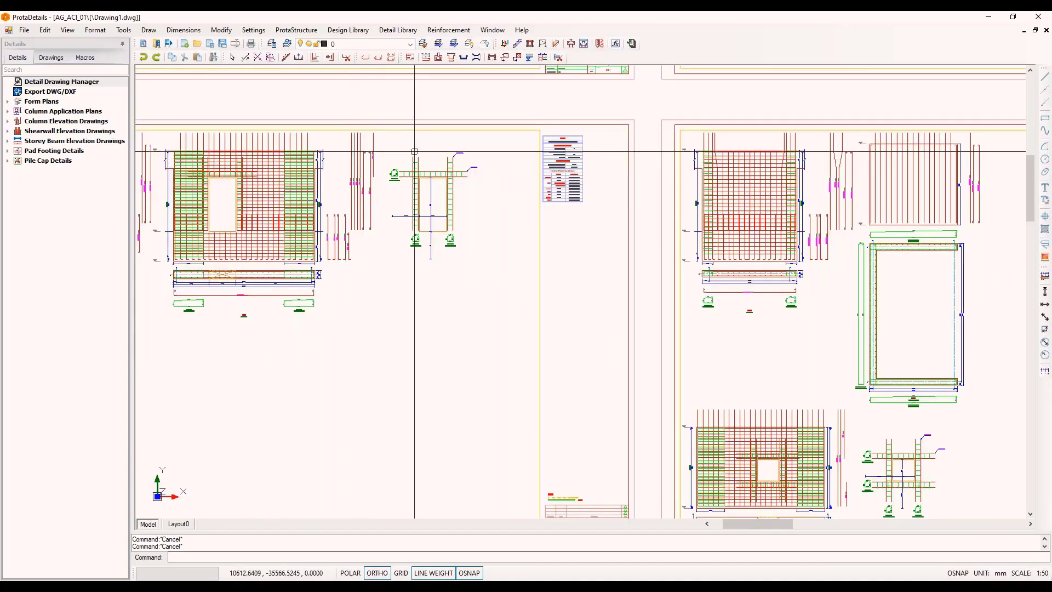
scroll(427, 147, "up", 4)
left_click(276, 167)
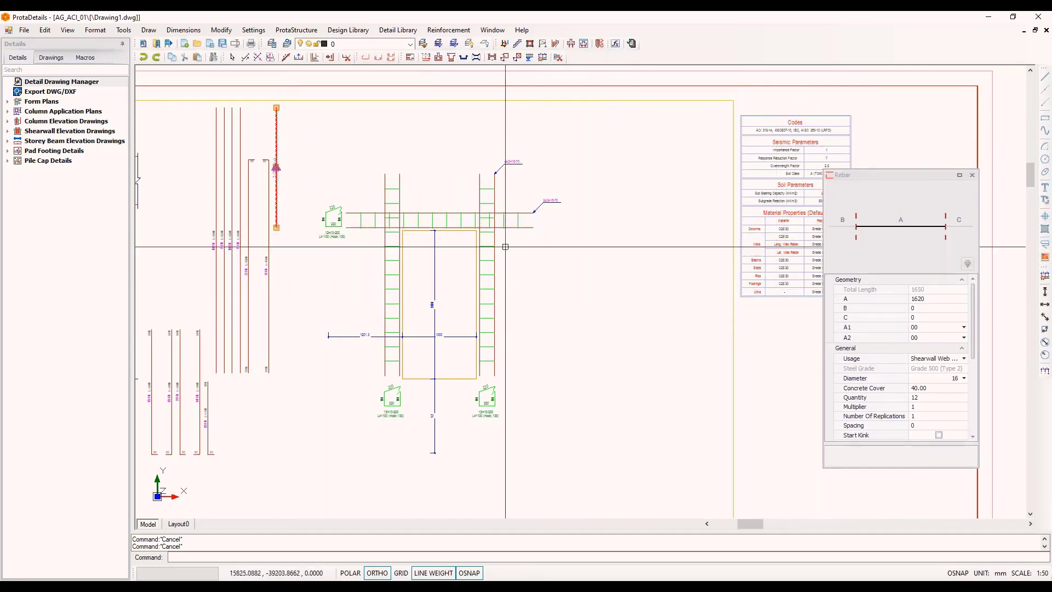
scroll(493, 219, "down", 3)
key("Escape")
Step: Examine the next shearwall detail sheet, including the elevation, section and opening detail of the wall with the square opening
scroll(429, 213, "down", 5)
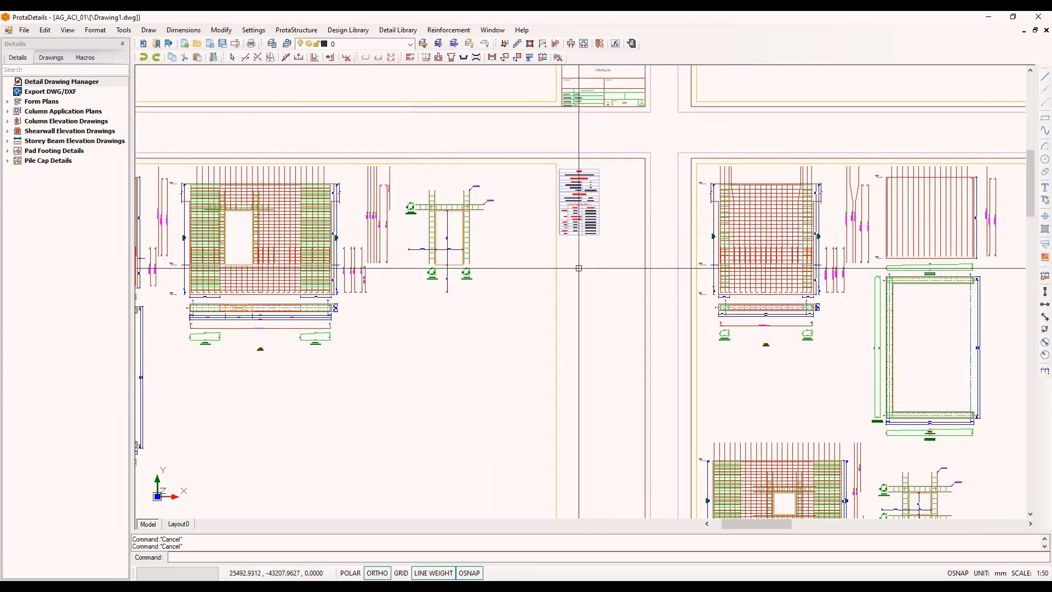
middle_click_drag(837, 320, 774, 315)
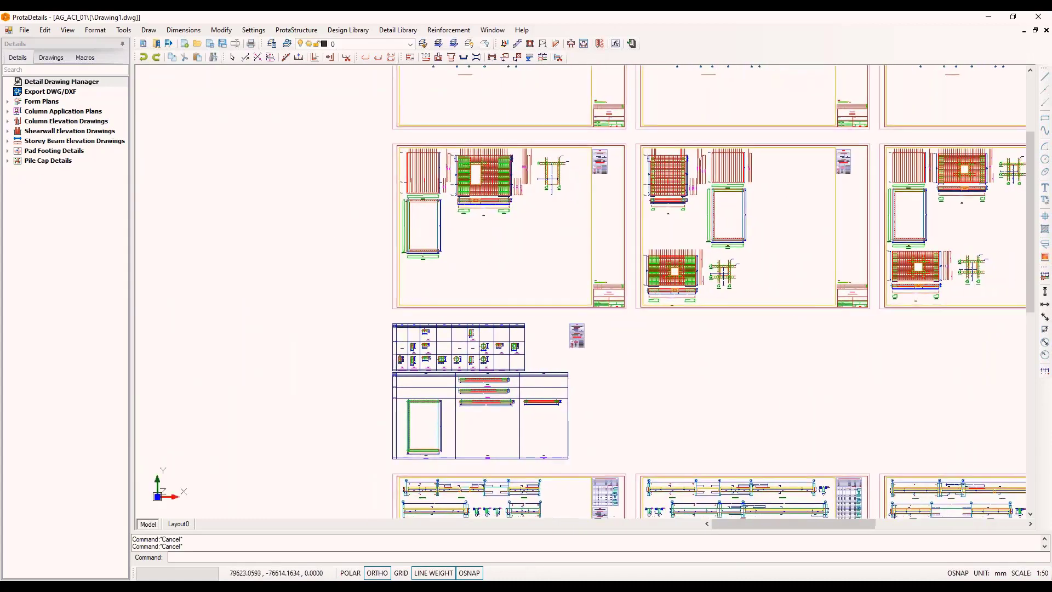
scroll(682, 270, "up", 8)
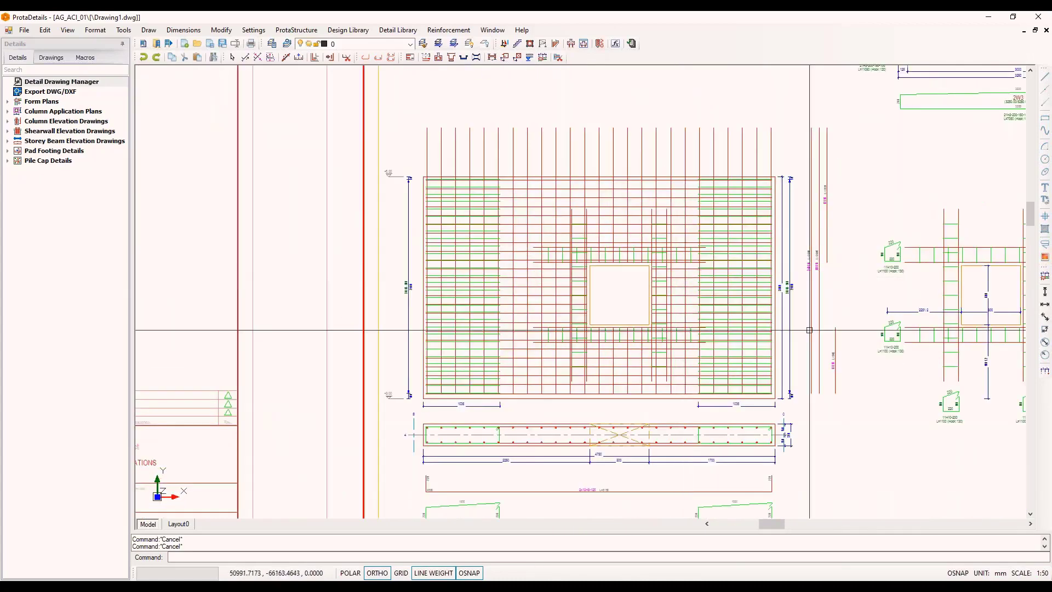
scroll(556, 173, "down", 2)
scroll(556, 173, "down", 3)
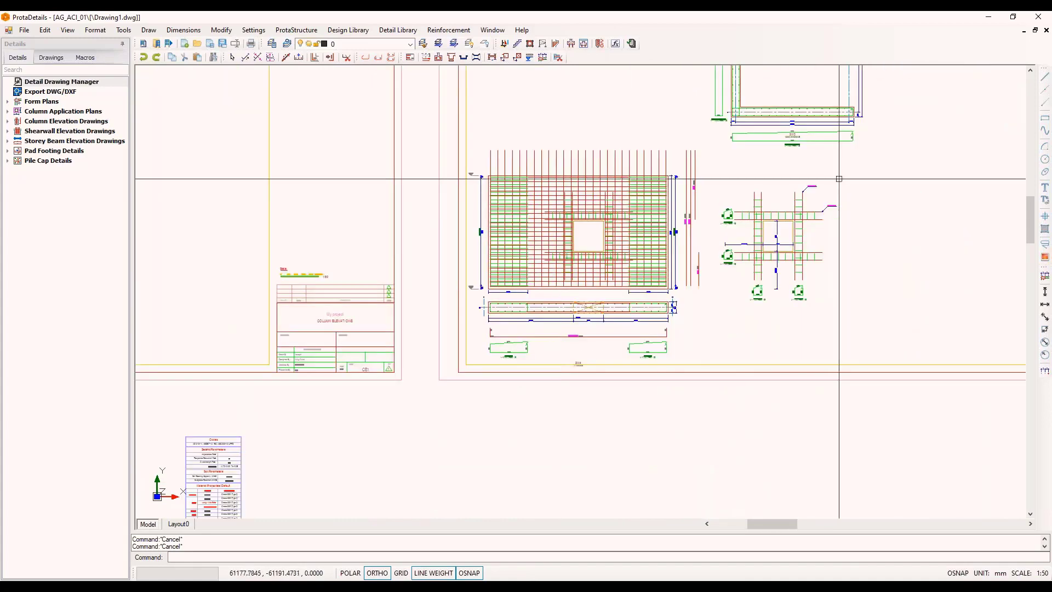
mouse_move(556, 174)
middle_mouse_down()
mouse_move(384, 164)
mouse_move(598, 339)
mouse_move(669, 254)
middle_mouse_up()
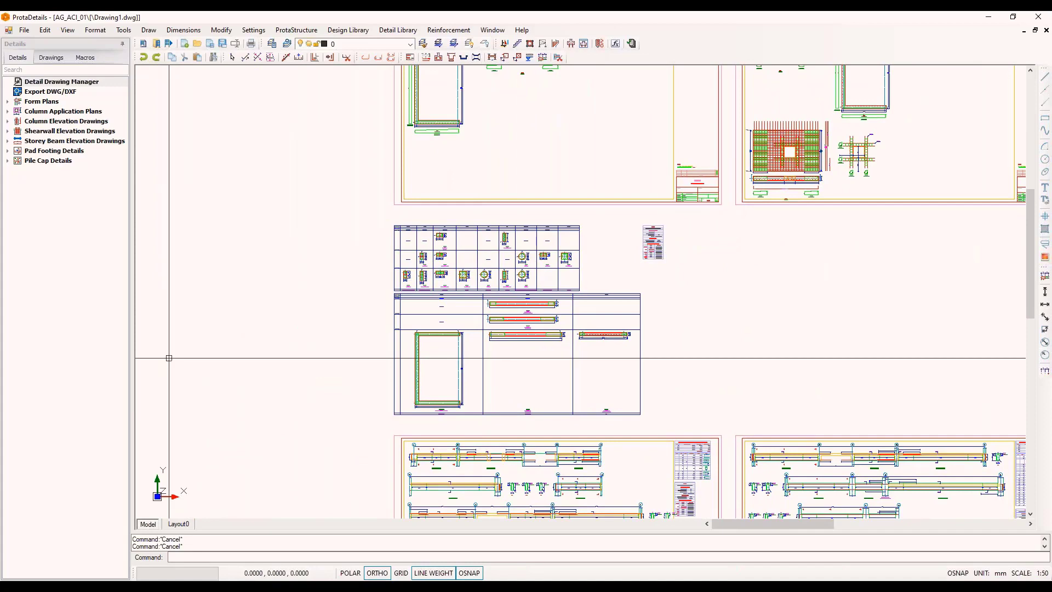
Step: Examine the column application plan table, including the column sections and the label row listing 1C11, 1C13 and 1C14
scroll(602, 334, "up", 4)
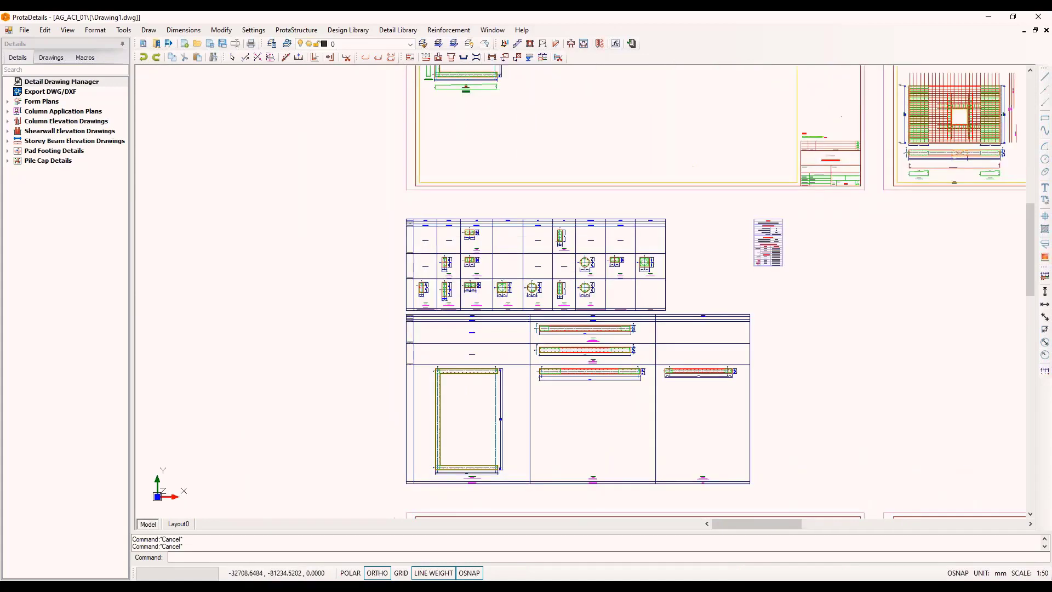
scroll(516, 266, "up", 4)
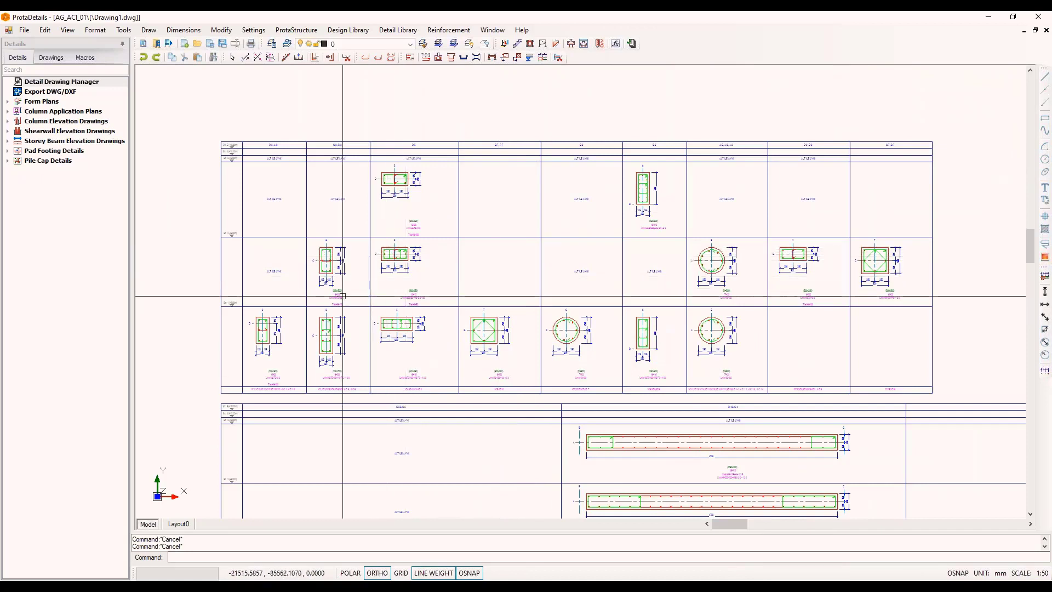
scroll(368, 379, "up", 2)
scroll(898, 395, "up", 4)
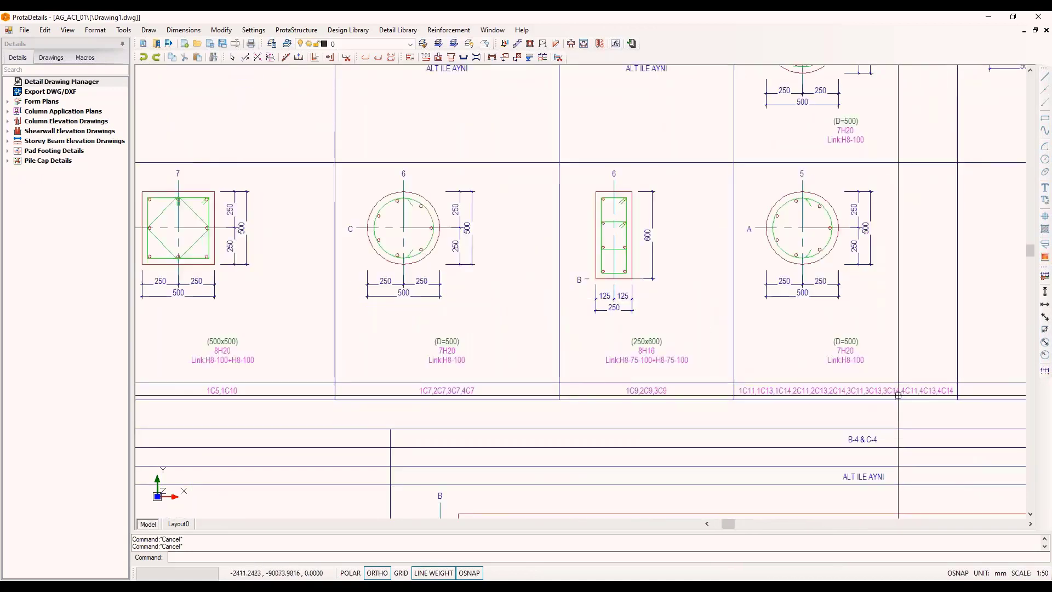
middle_click_drag(897, 395, 782, 390)
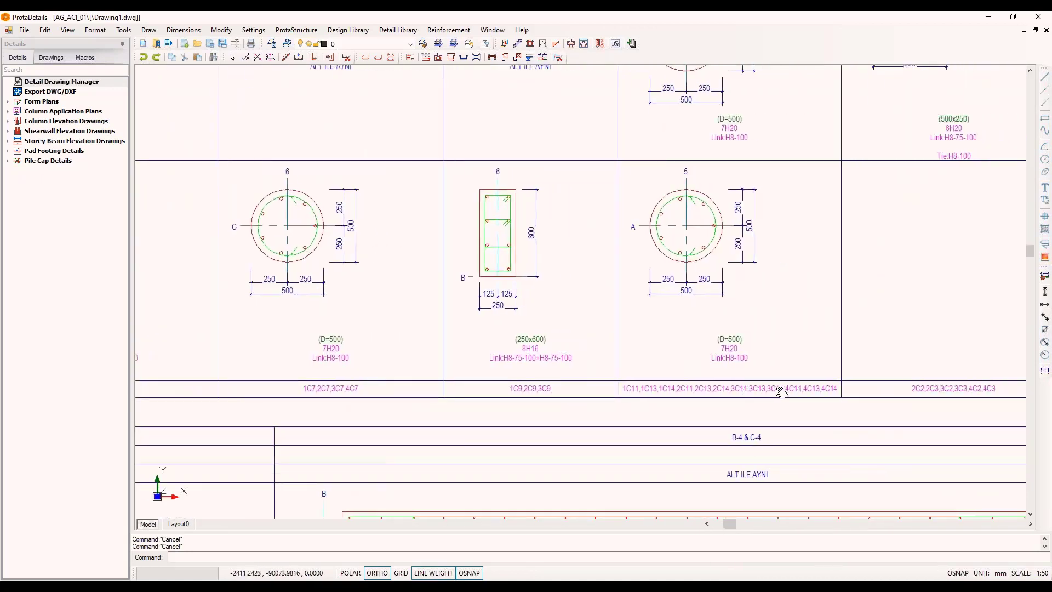
scroll(783, 391, "up", 4)
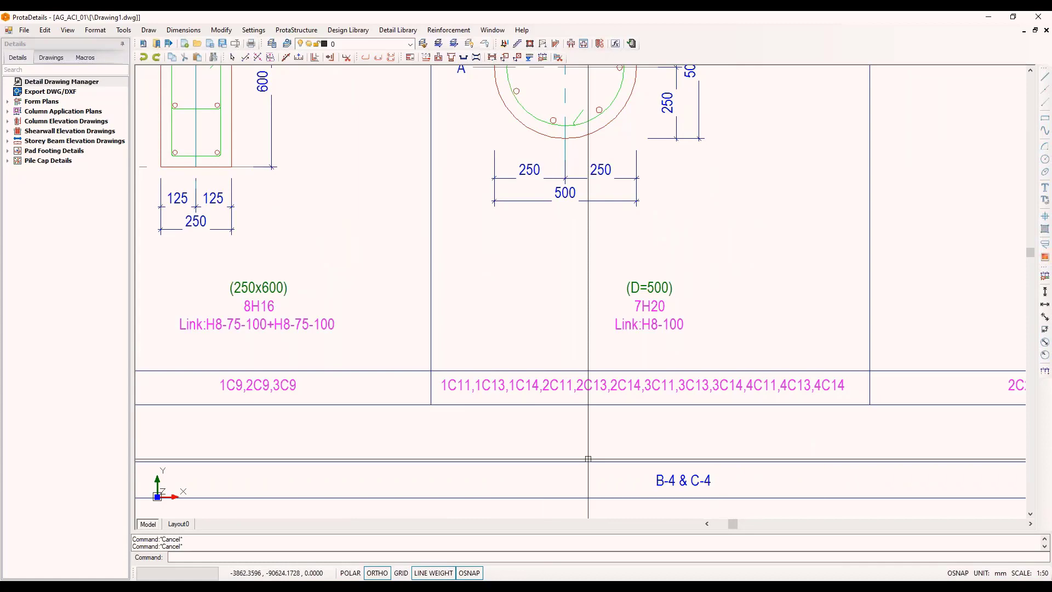
scroll(600, 458, "down", 5)
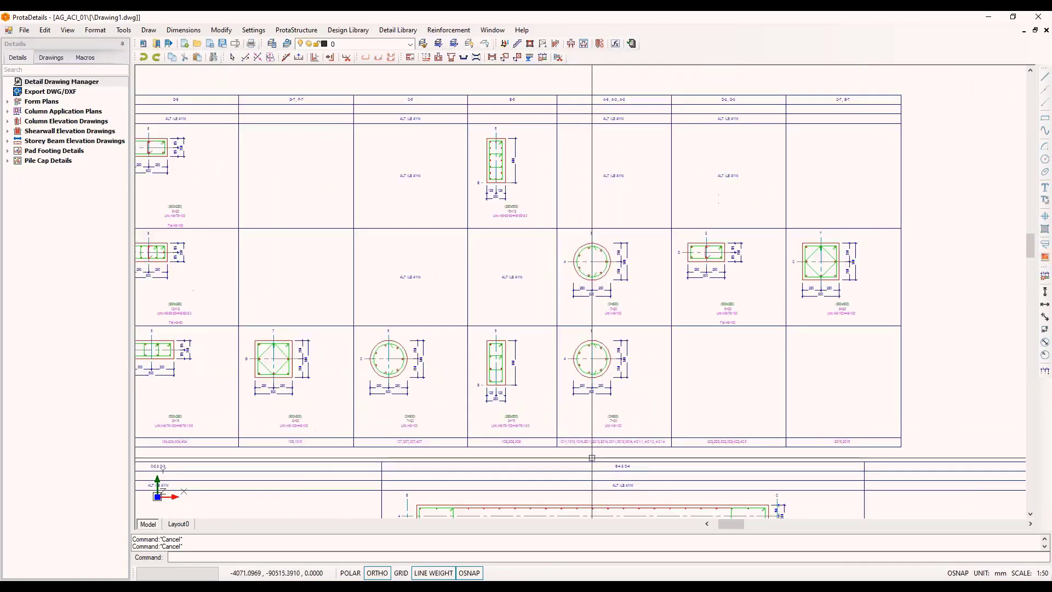
Step: Examine the shearwall application table and the first storey beam elevation sheet below it
mouse_move(596, 346)
middle_mouse_down()
mouse_move(600, 270)
mouse_move(552, 122)
middle_mouse_up()
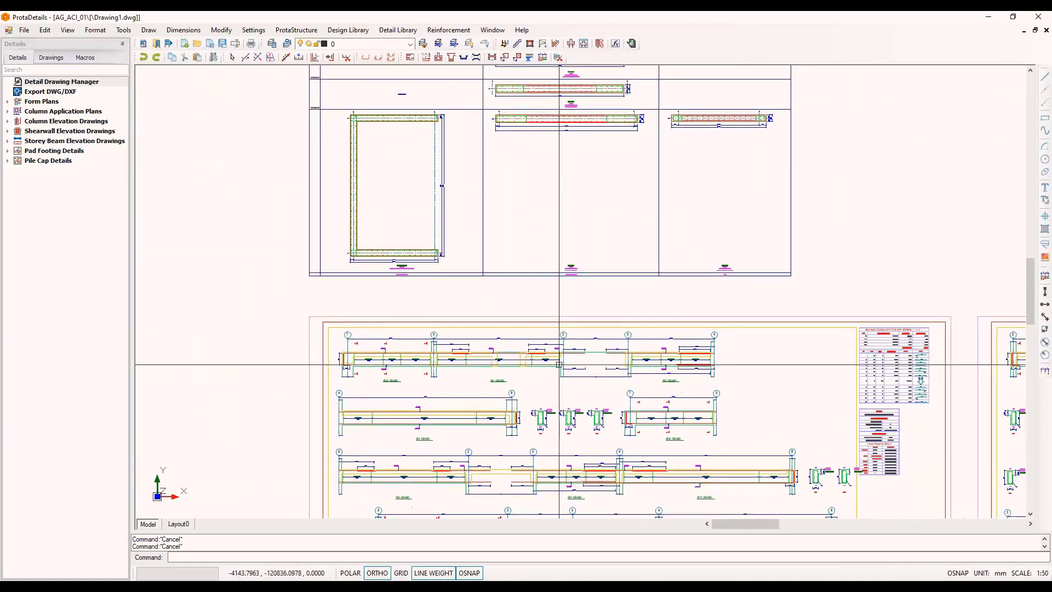
middle_click_drag(575, 394, 527, 259)
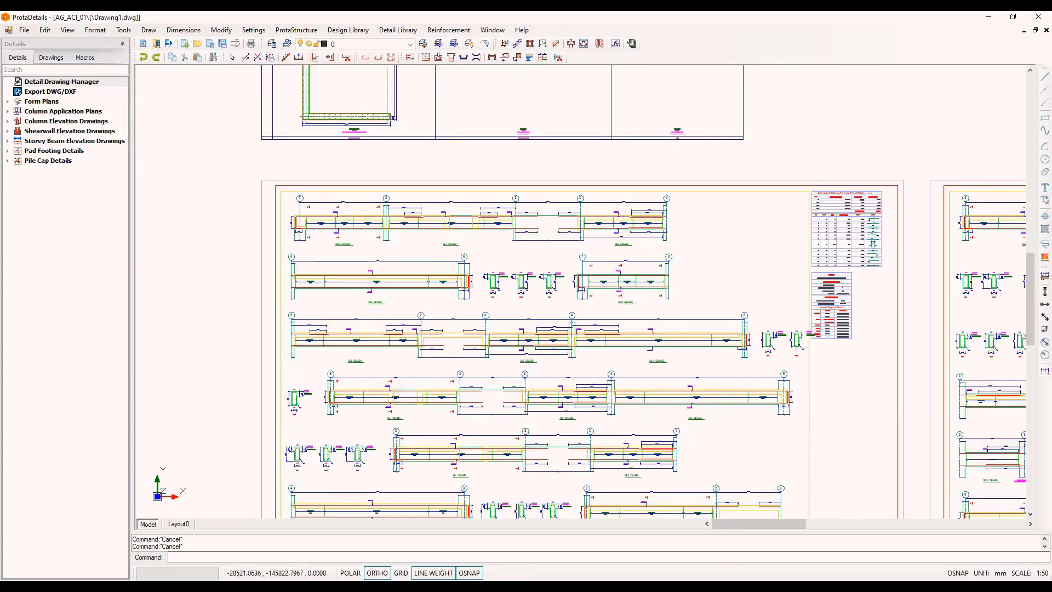
scroll(256, 494, "down", 5)
Step: Examine the first column elevation sheet, including the link spacing and lapped rebars of the first columns
scroll(728, 324, "up", 3)
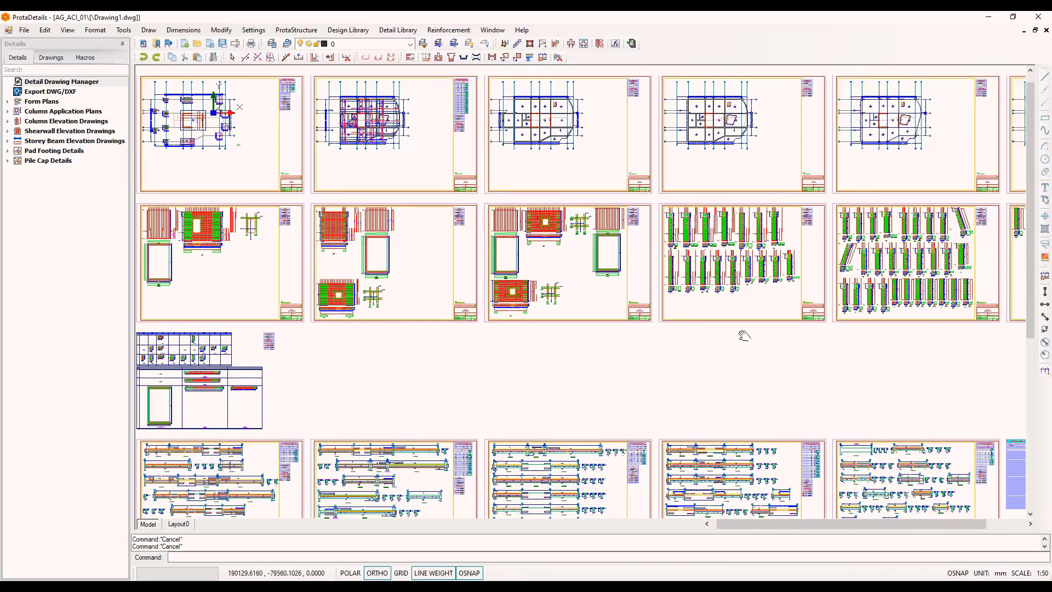
scroll(670, 204, "up", 5)
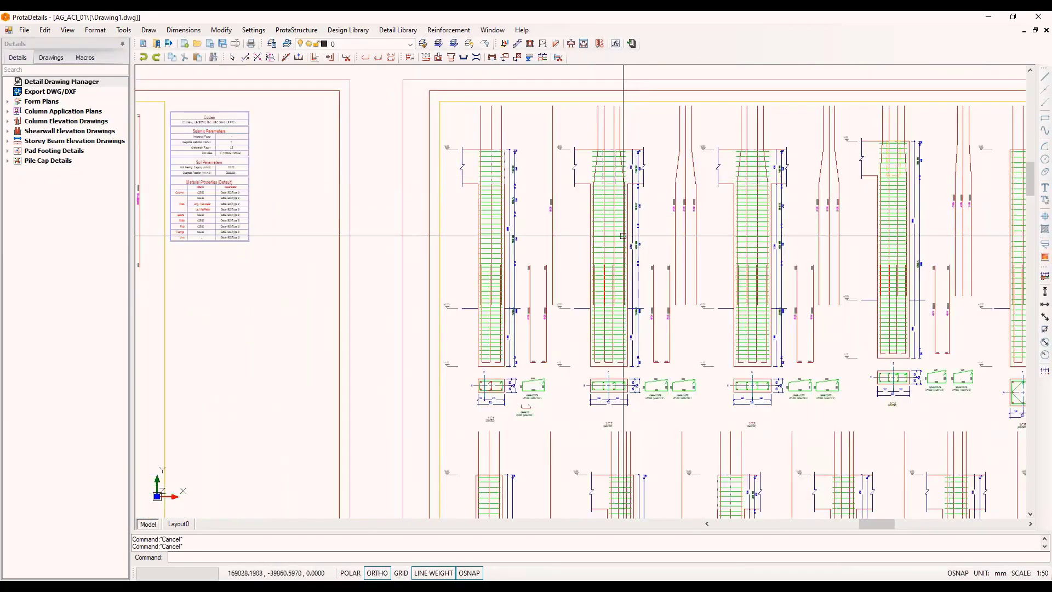
middle_click_drag(618, 219, 633, 236)
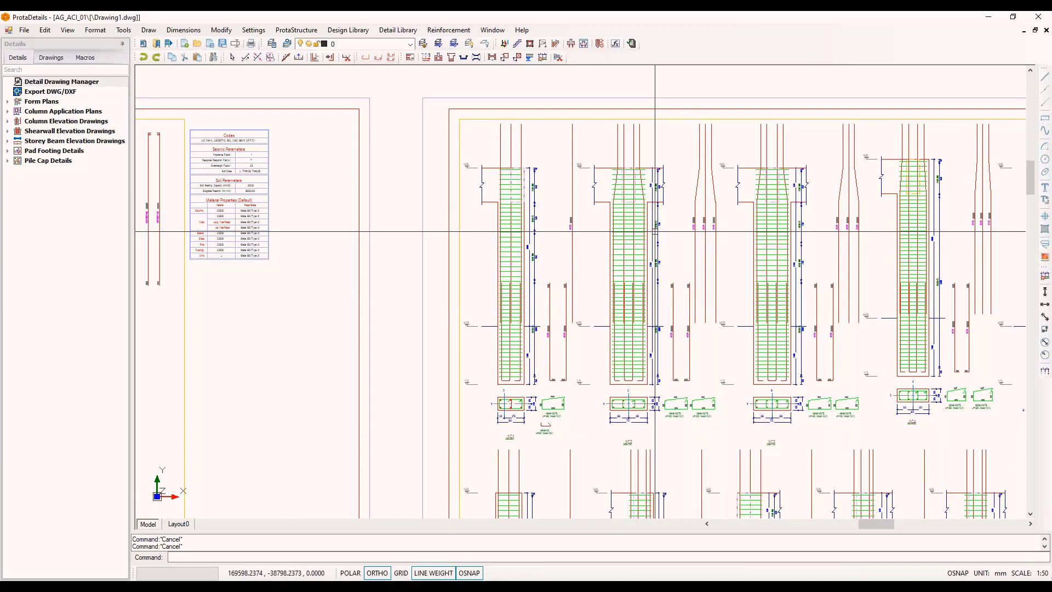
scroll(655, 231, "up", 3)
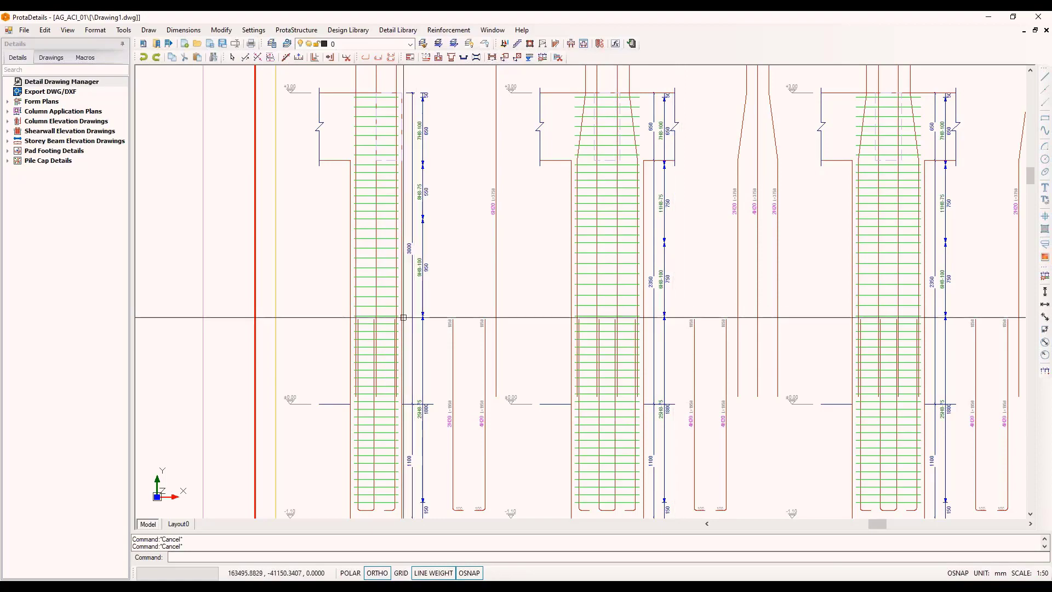
Step: Examine the second column elevation sheet, including the inclined column and the link zones below the +9.00 level
scroll(682, 308, "down", 8)
middle_click_drag(715, 385, 531, 357)
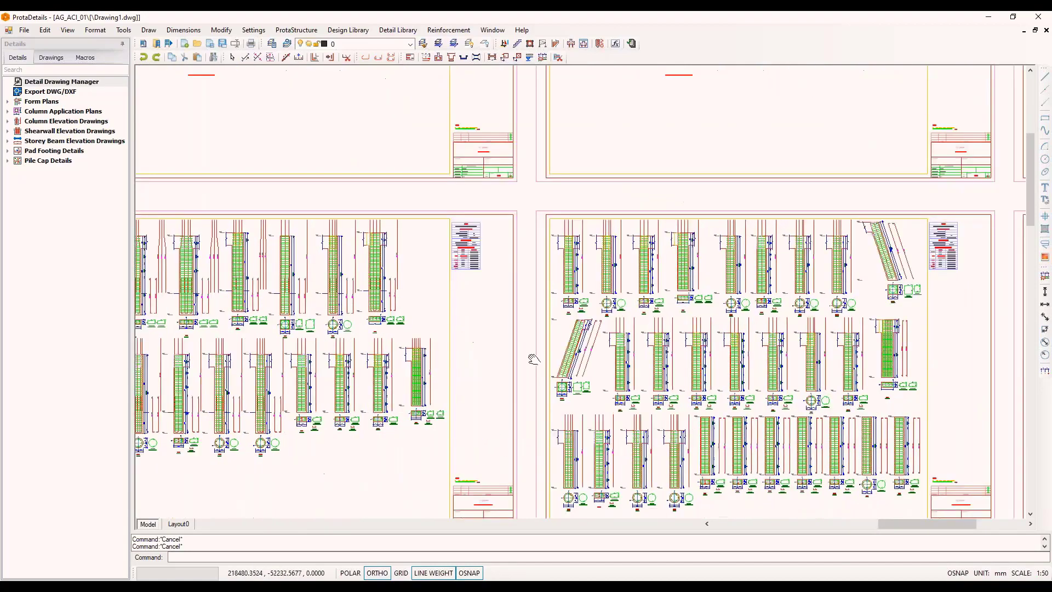
scroll(546, 357, "up", 6)
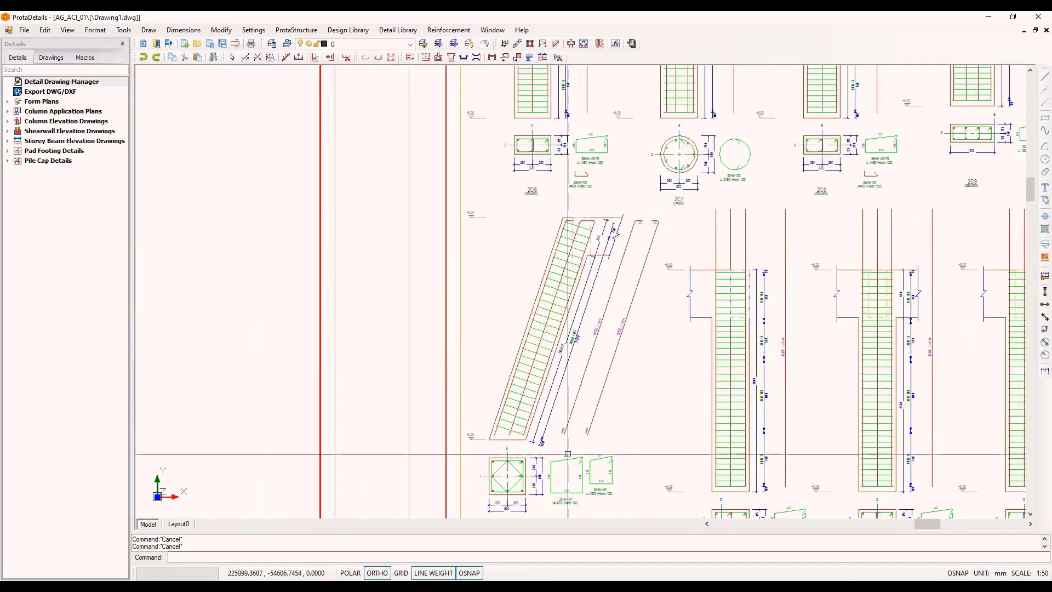
mouse_move(759, 441)
middle_mouse_down()
mouse_move(556, 419)
mouse_move(549, 428)
middle_mouse_up()
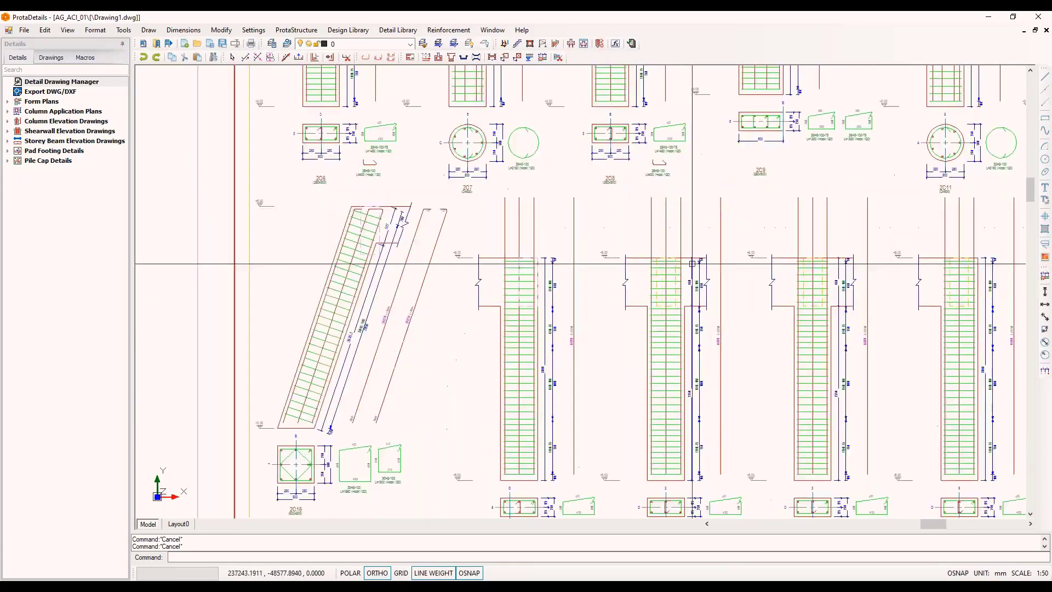
scroll(688, 283, "up", 3)
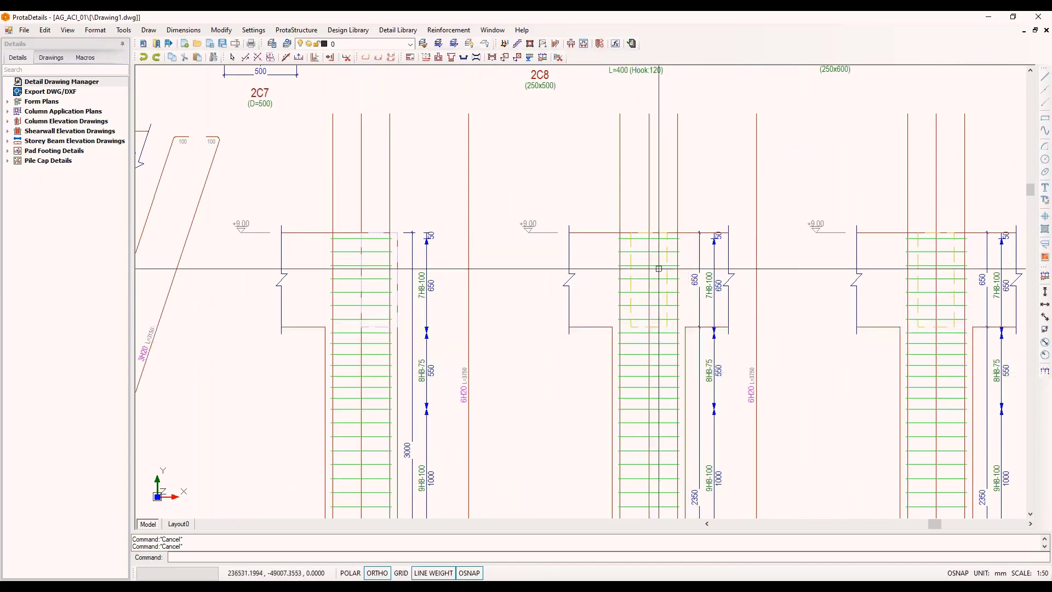
Step: Review the column elevation sheets as a whole and examine the beam elevations on the second storey beam sheet
scroll(685, 250, "down", 4)
scroll(657, 244, "down", 3)
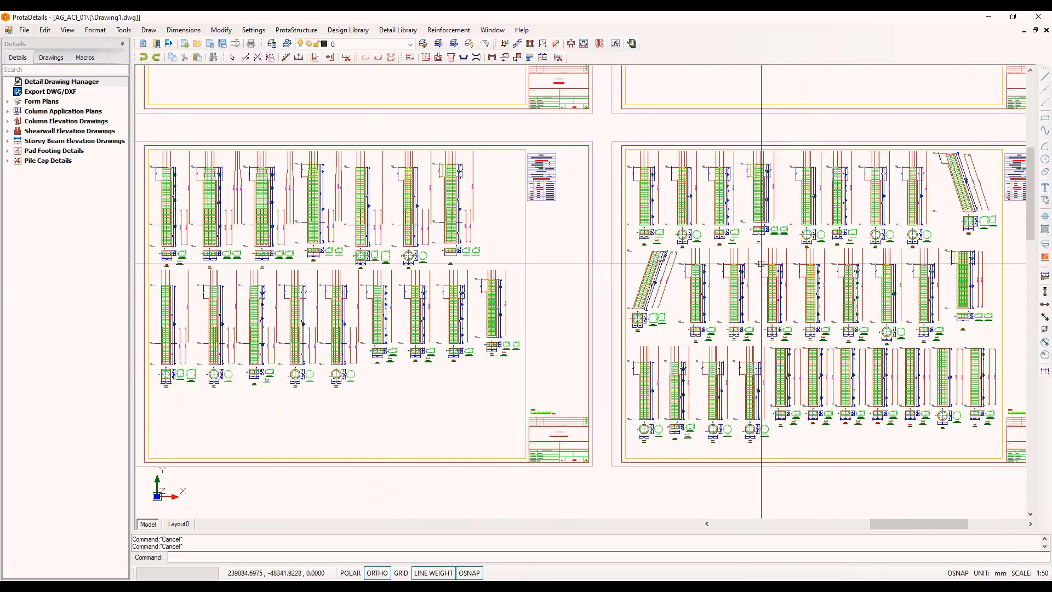
scroll(590, 229, "down", 2)
scroll(591, 230, "down", 3)
middle_click_drag(387, 398, 524, 347)
scroll(416, 358, "up", 5)
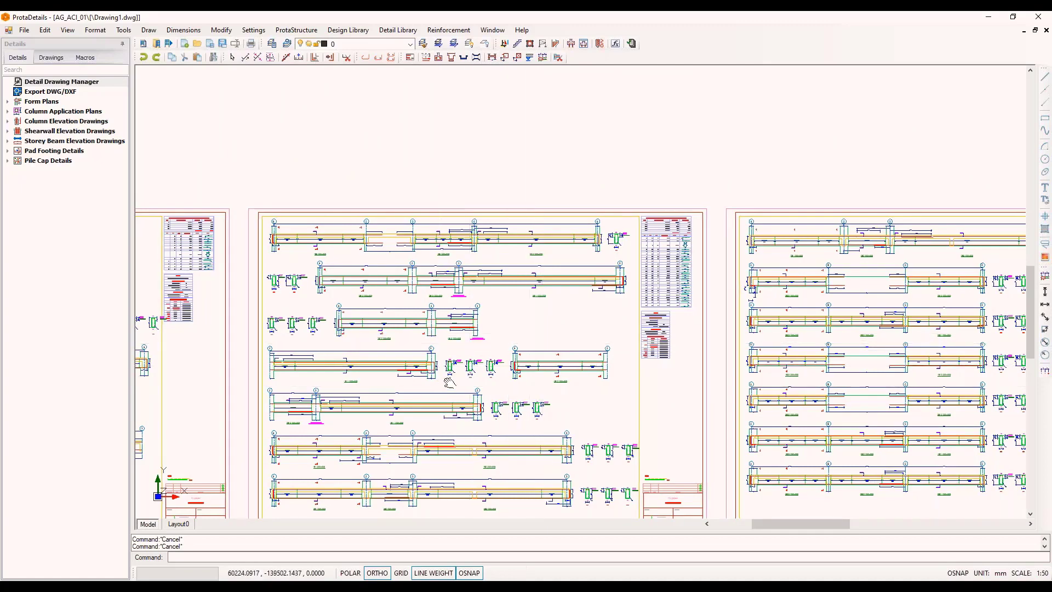
middle_click_drag(442, 383, 457, 370)
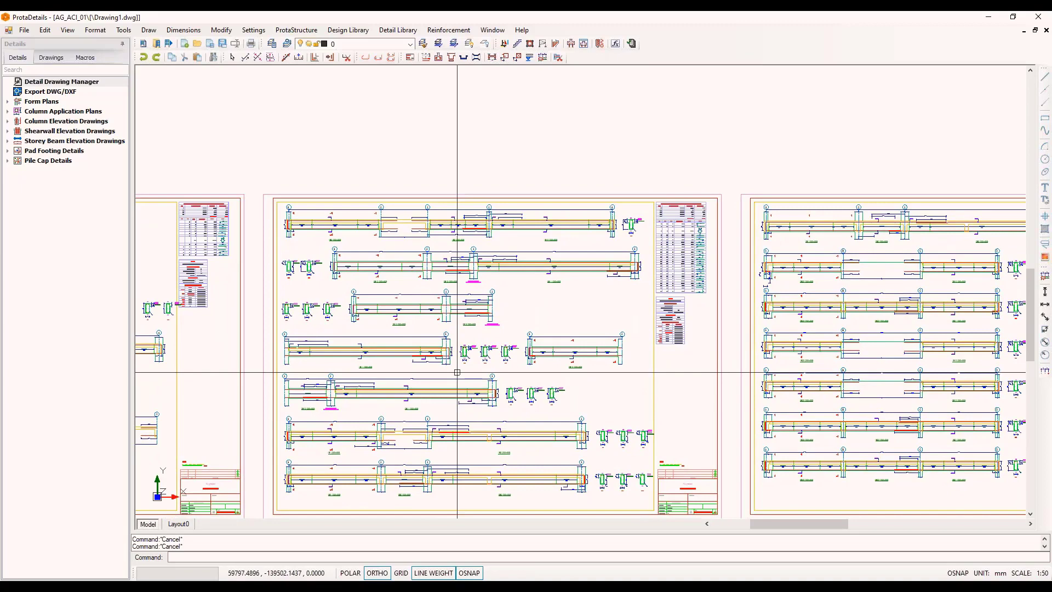
scroll(597, 334, "up", 1)
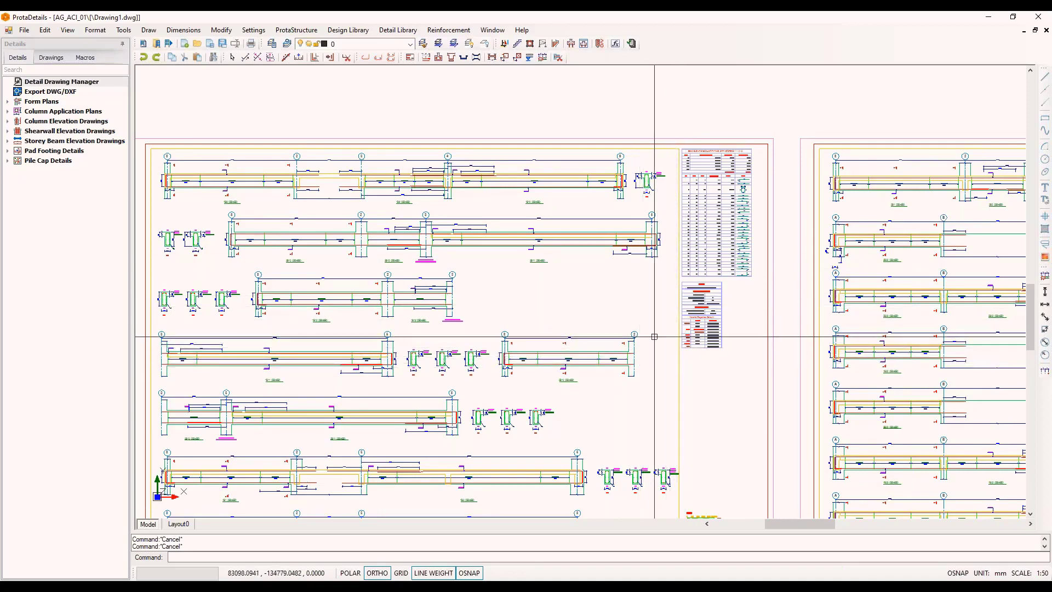
Step: Examine the beam elevations quantity take-off table for storeys 1, 2 and 3 and the adjacent beam section 1-1
scroll(599, 184, "up", 6)
middle_click_drag(639, 202, 556, 204)
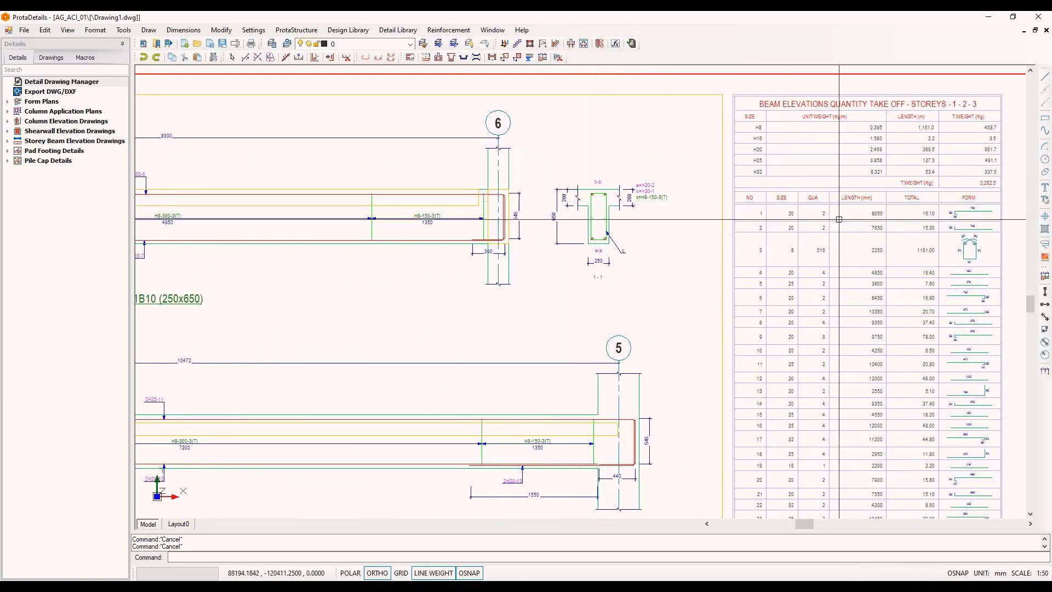
middle_click_drag(574, 204, 557, 201)
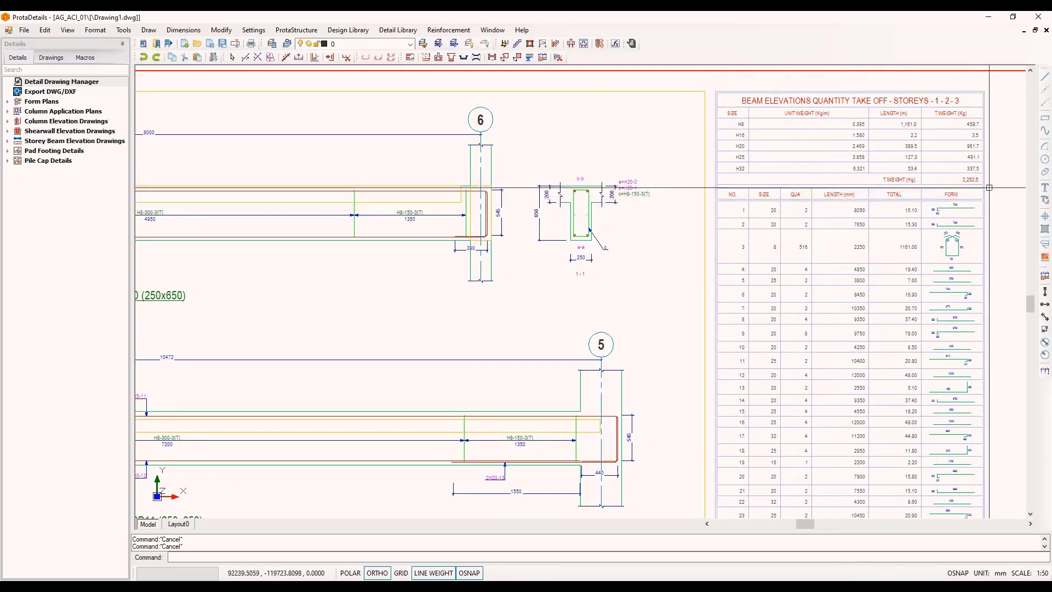
scroll(991, 174, "up", 3)
scroll(991, 174, "down", 5)
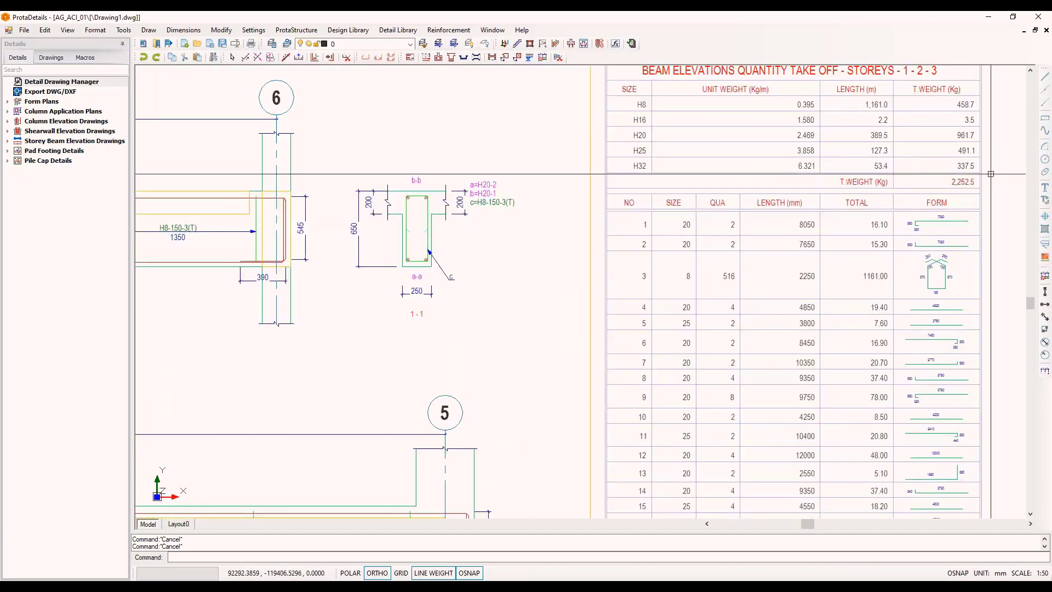
Step: Set the diameter of the hooked top rebar in the 250x650 beam ending at axis 6 to 25
double_click(404, 192)
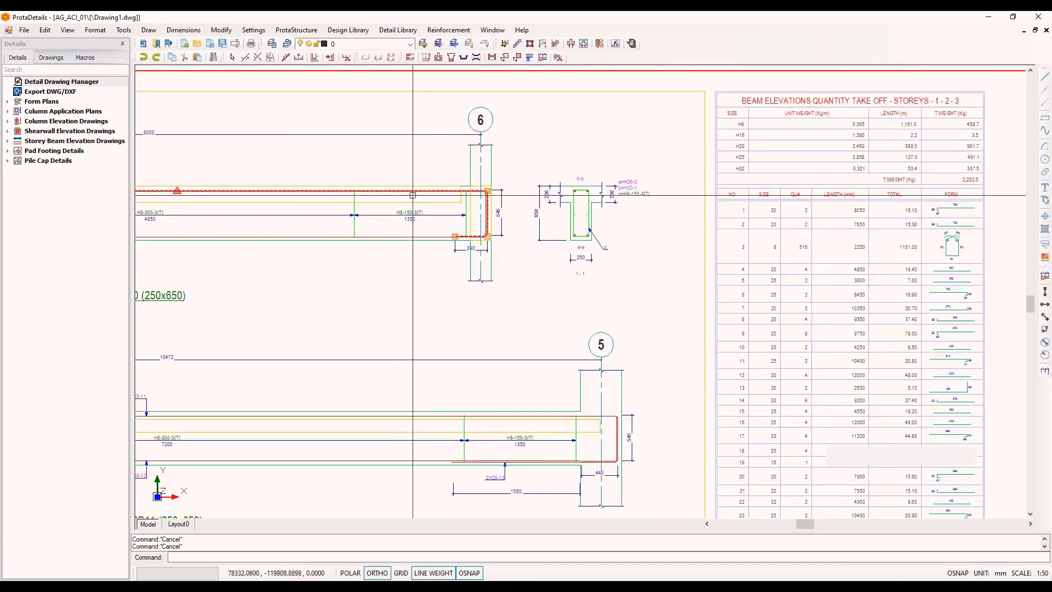
left_click_drag(894, 178, 574, 179)
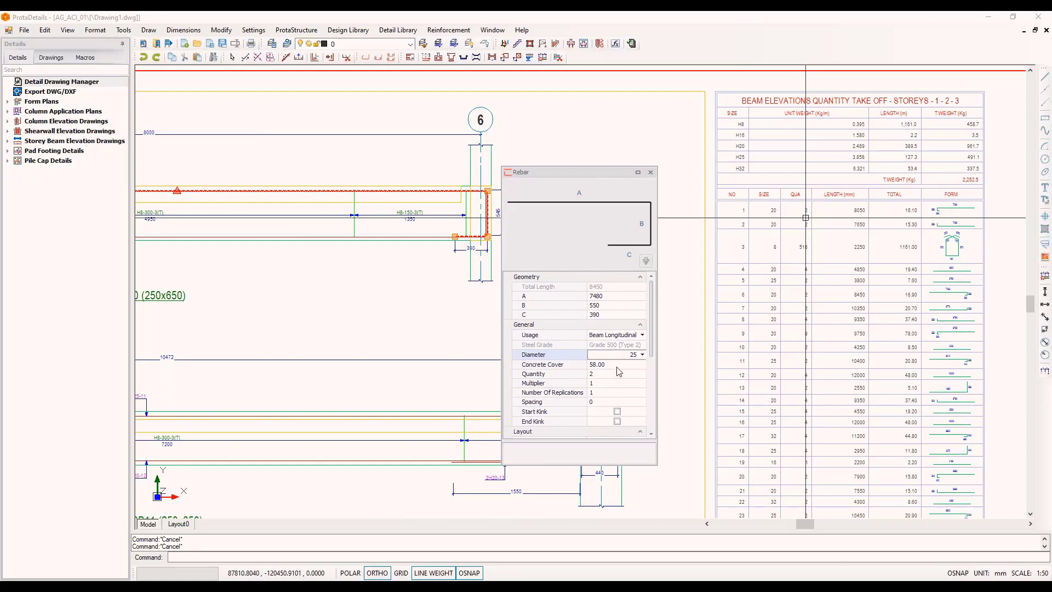
left_click(617, 366)
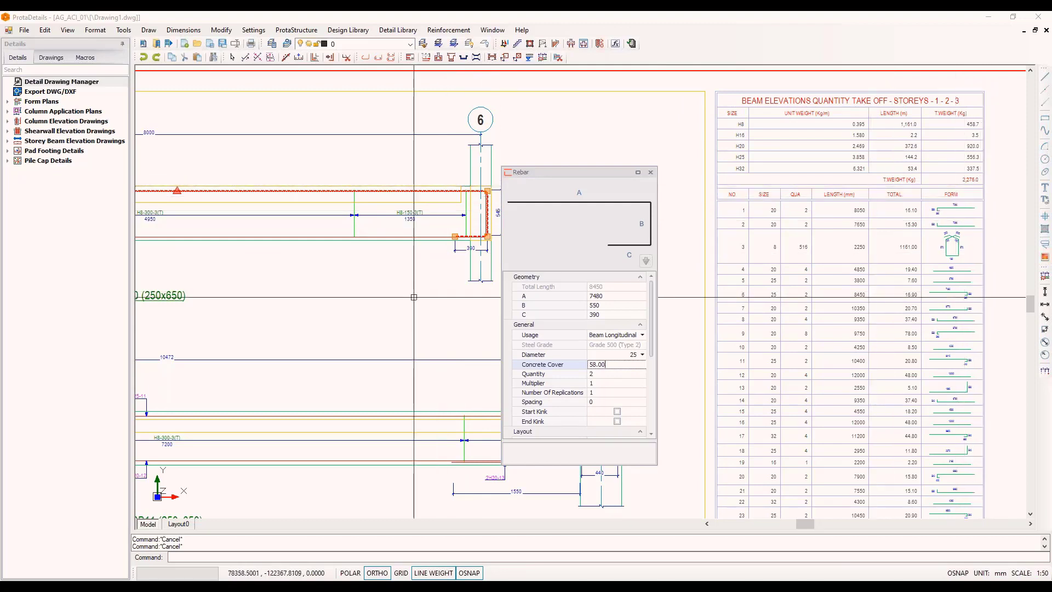
left_click(649, 172)
Step: Examine the pad footing details sheet, including the footing plans, sections and its place below the beam sheets
scroll(505, 193, "down", 3)
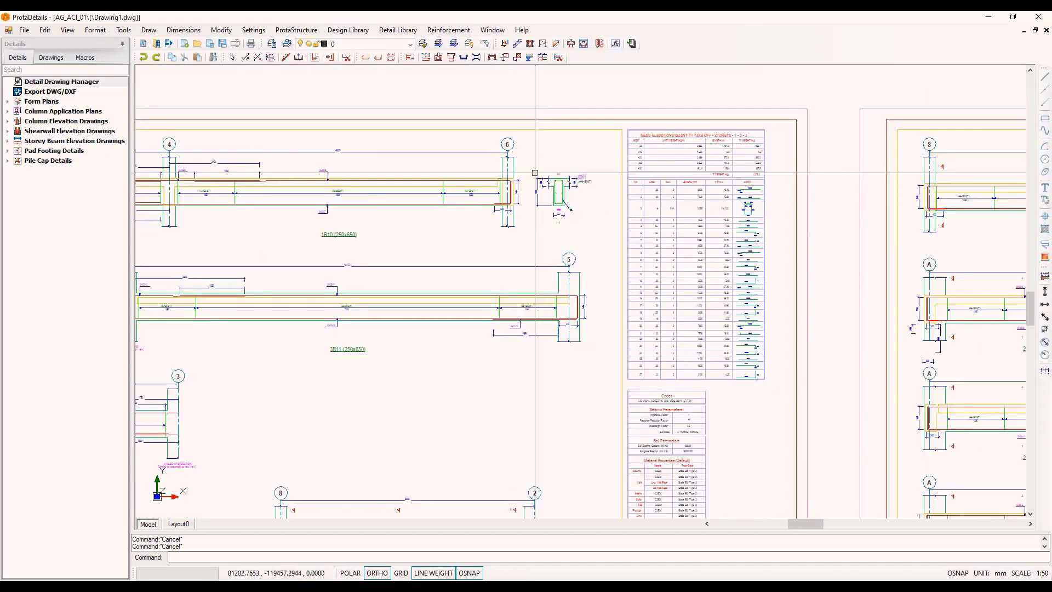
scroll(540, 176, "down", 3)
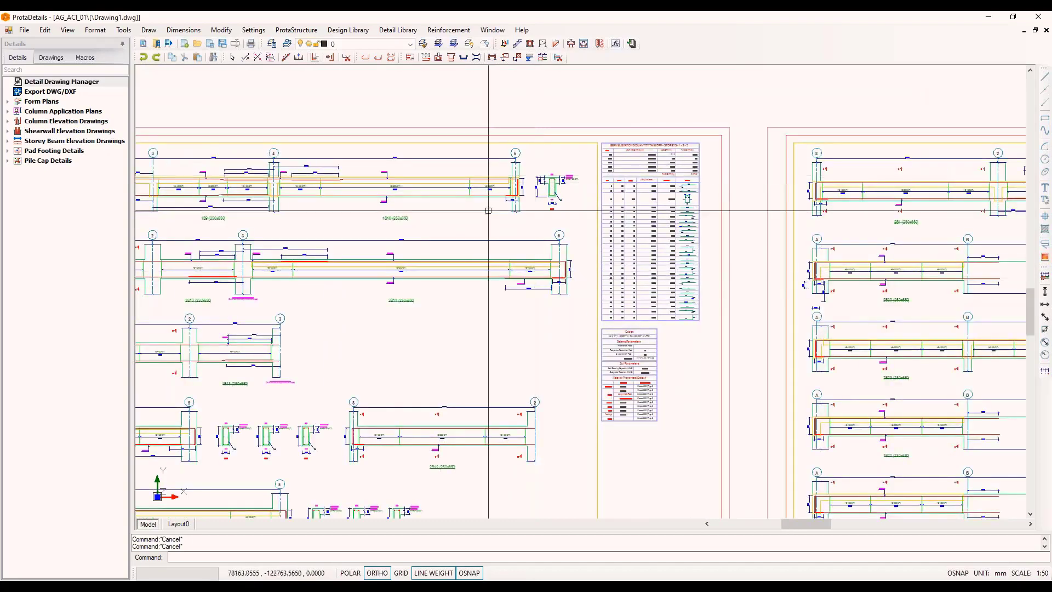
scroll(492, 166, "down", 5)
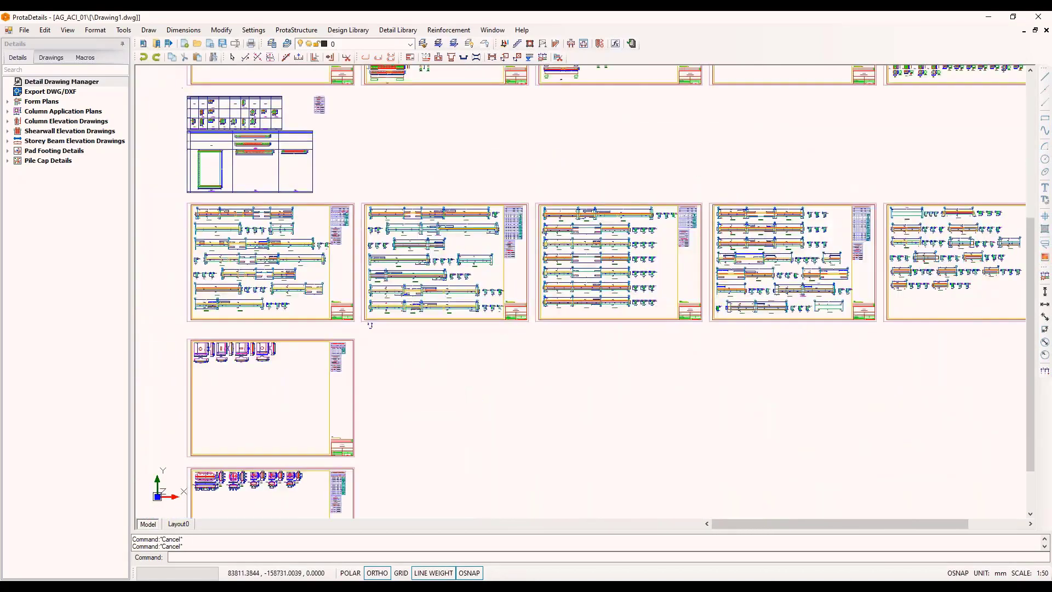
middle_click_drag(496, 323, 550, 248)
scroll(248, 284, "up", 5)
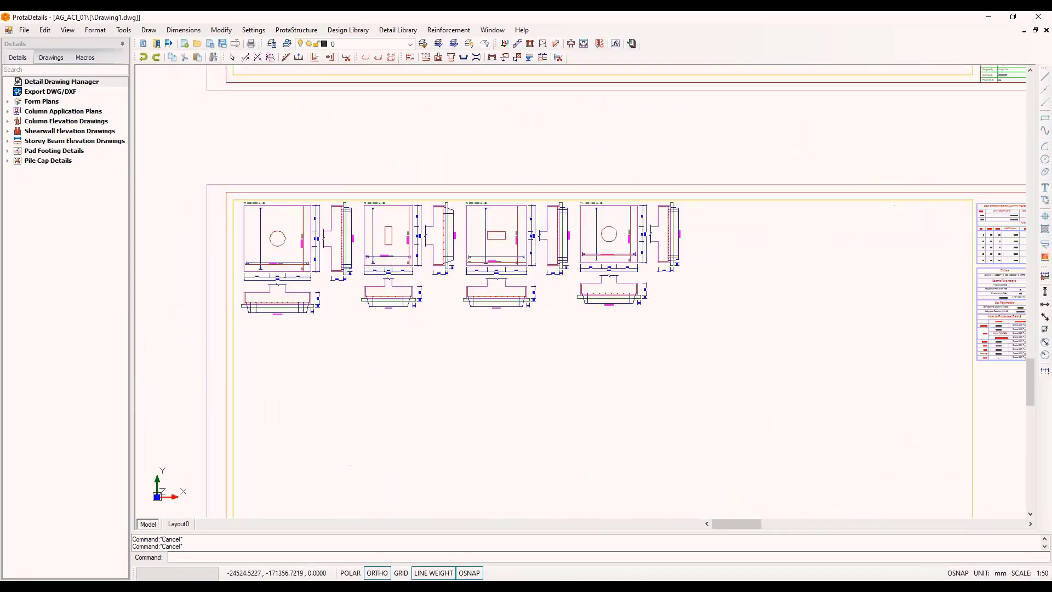
scroll(244, 157, "down", 2)
scroll(728, 107, "down", 1)
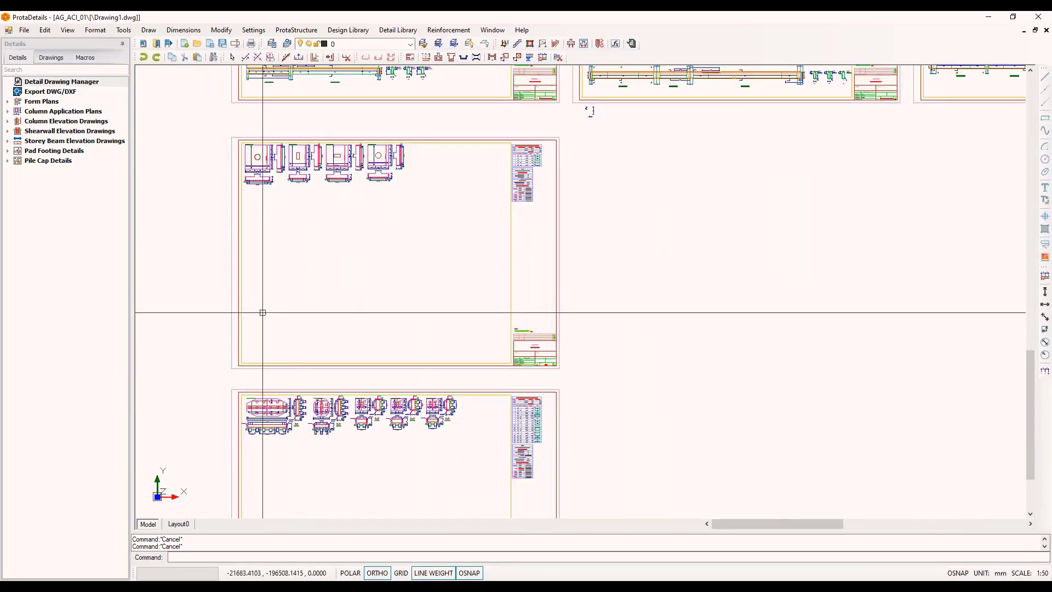
Step: Examine the pile cap details sheet with its plans, sections and tables, and review the complete layout of generated sheets
scroll(258, 312, "up", 1)
scroll(257, 439, "up", 2)
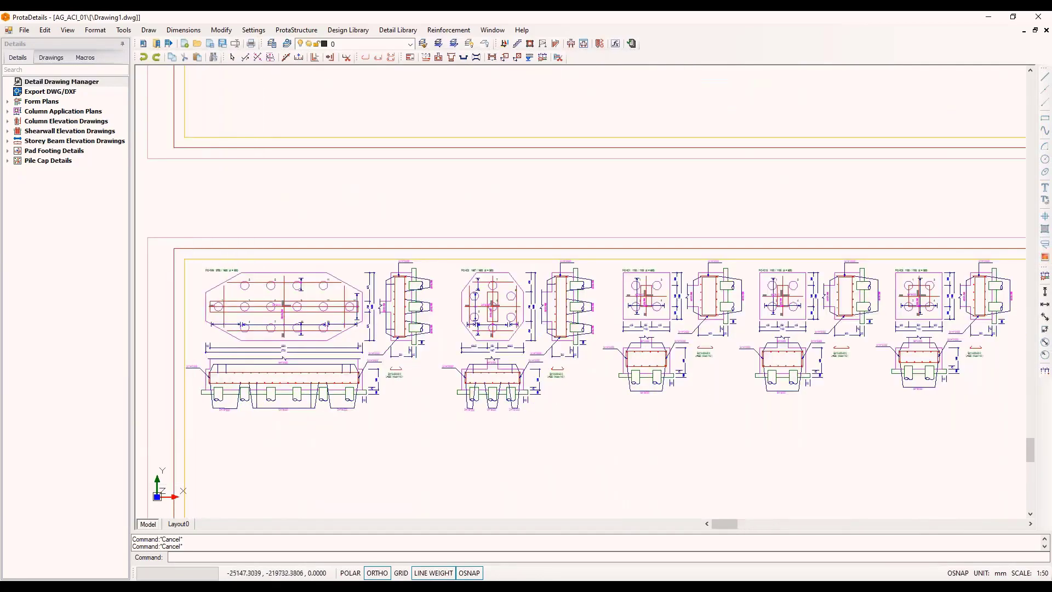
scroll(282, 474, "up", 1)
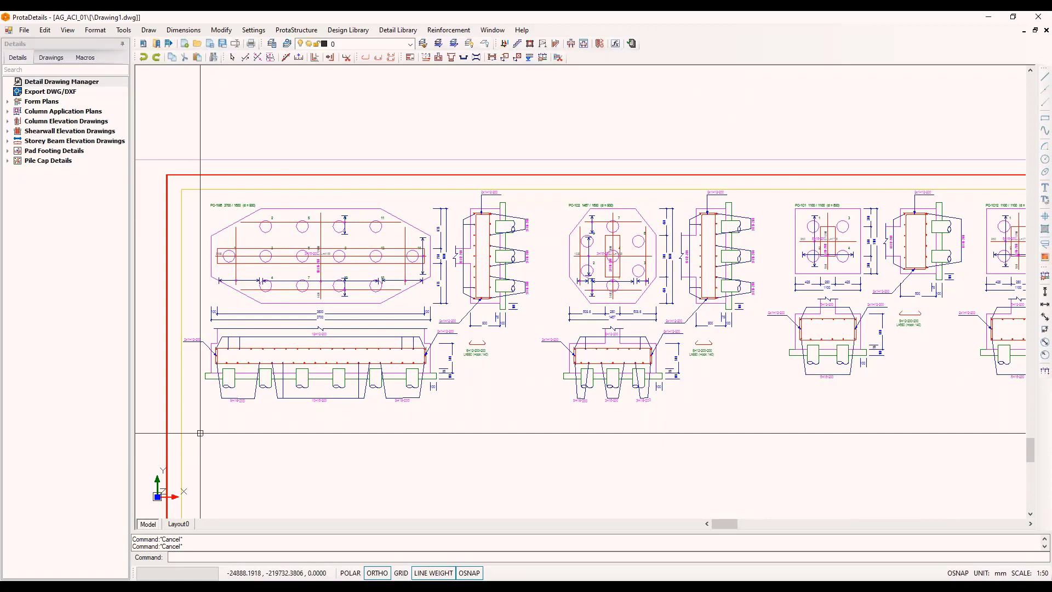
scroll(239, 446, "down", 3)
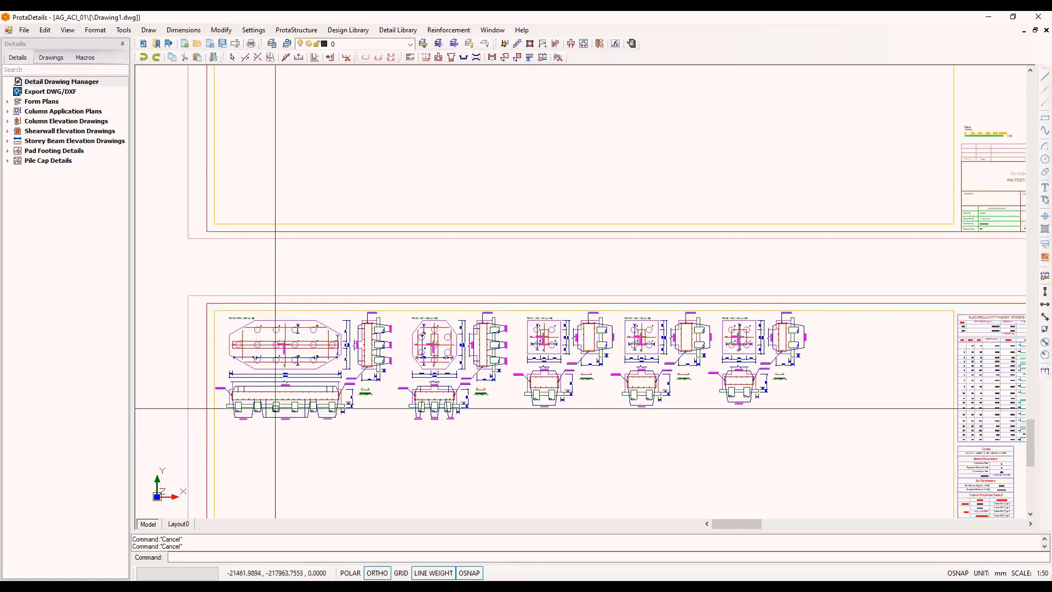
scroll(245, 329, "down", 2)
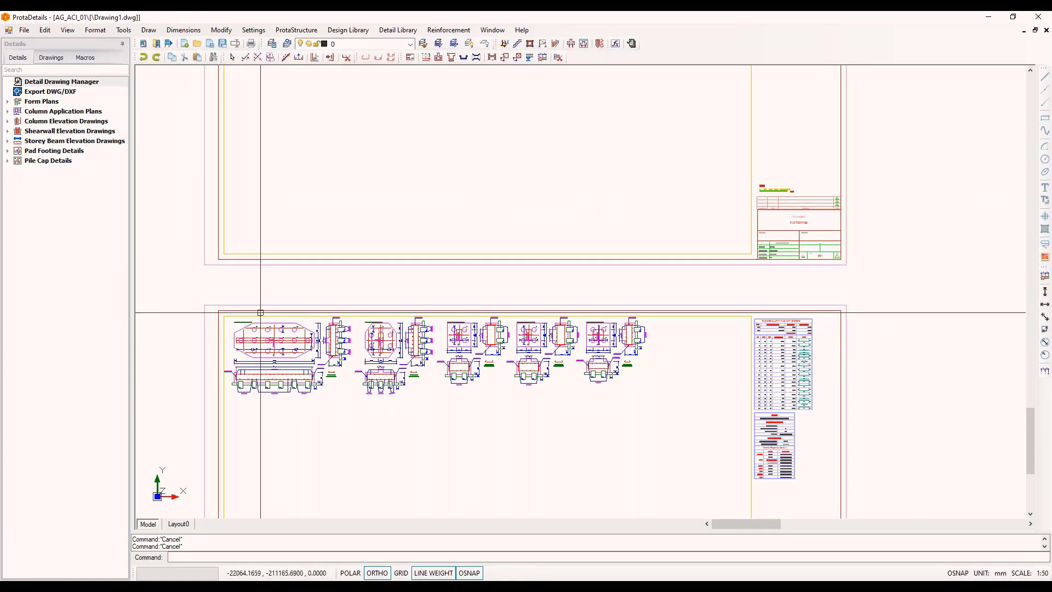
scroll(273, 295, "down", 2)
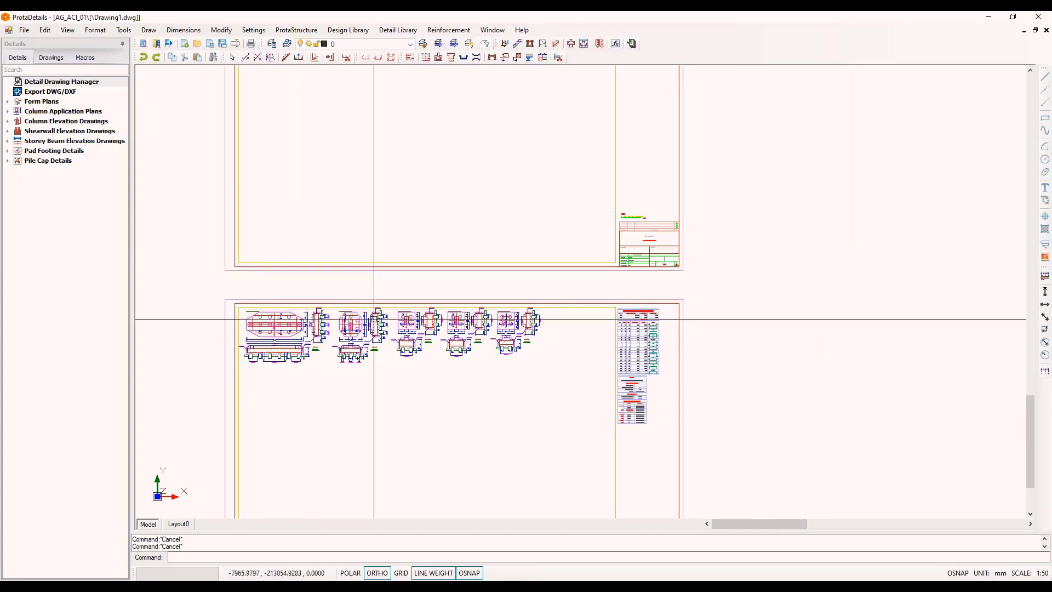
scroll(363, 384, "down", 2)
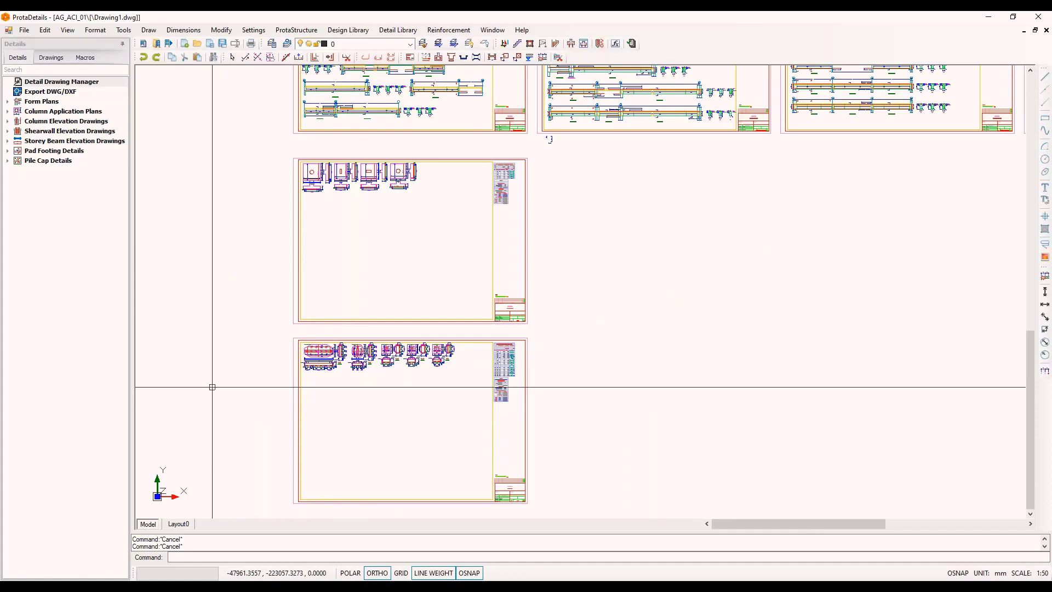
scroll(247, 378, "down", 1)
scroll(265, 511, "down", 3)
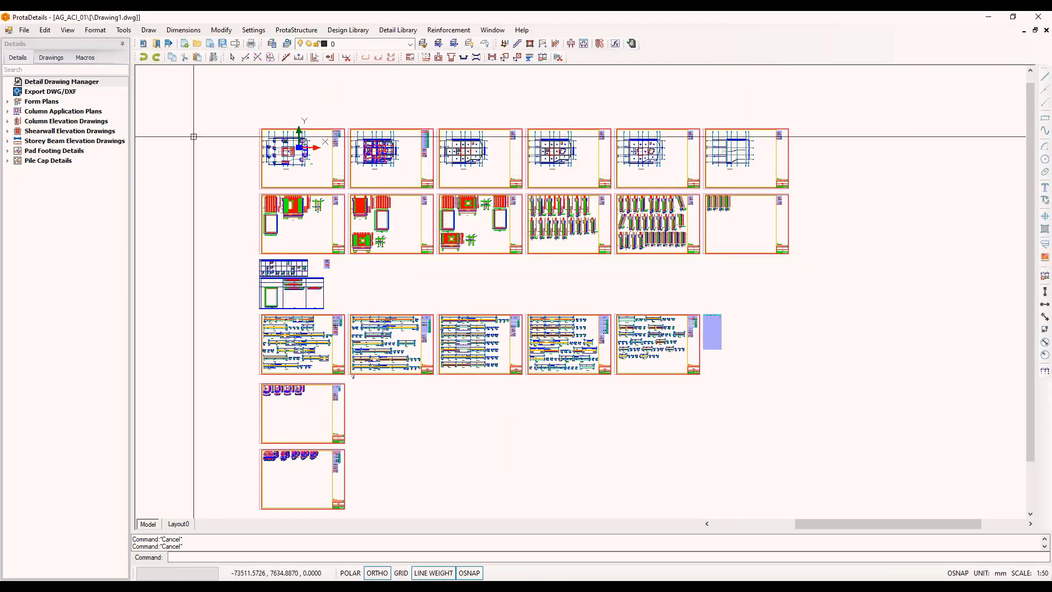
Step: Create a new blank drawing and maximize its window
left_click(185, 44)
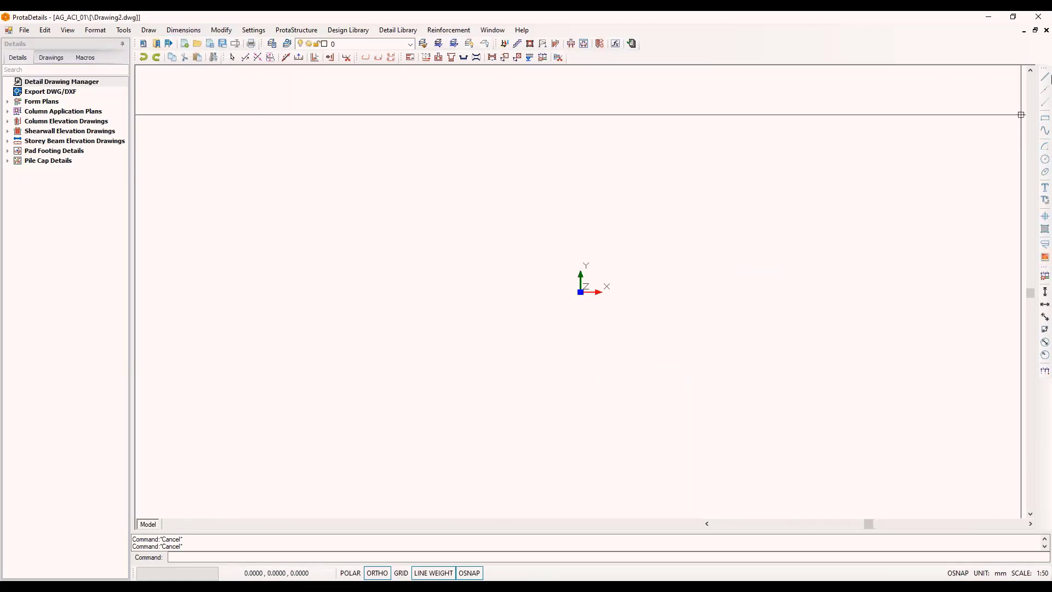
left_click(1035, 31)
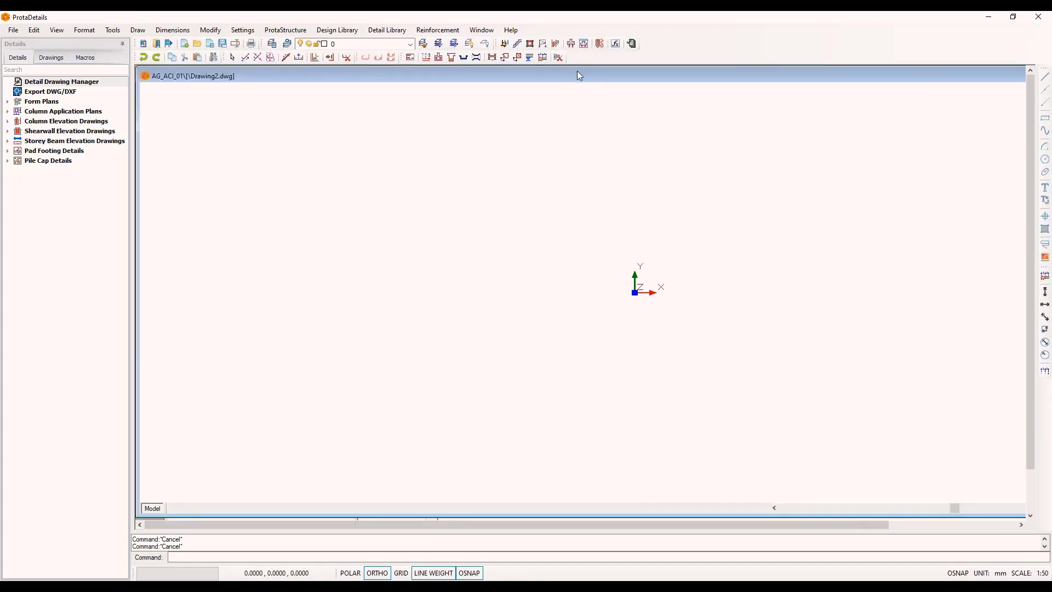
left_click_drag(579, 75, 591, 95)
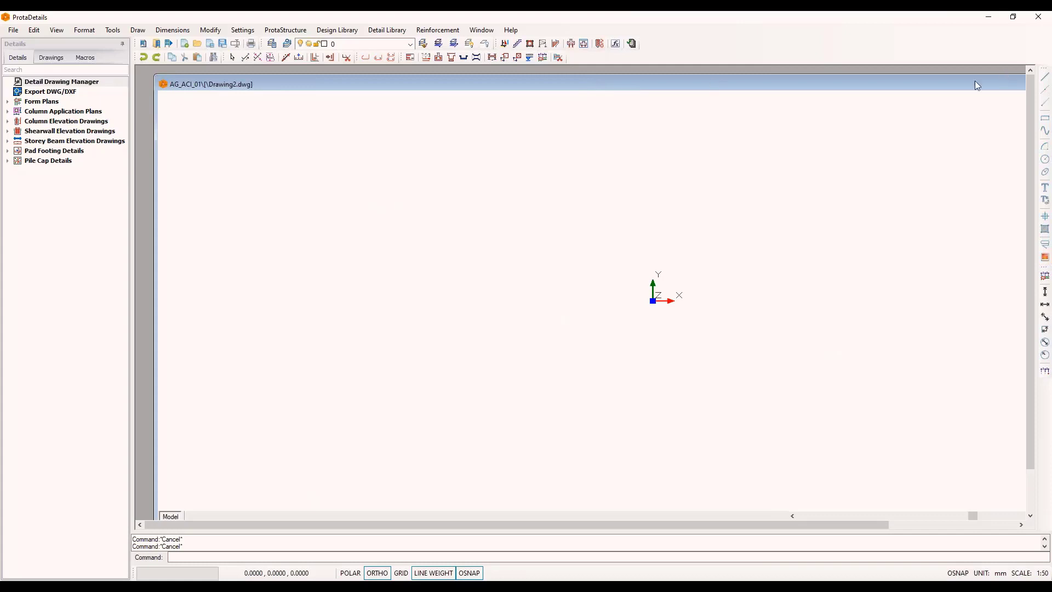
double_click(972, 83)
mouse_move(582, 199)
middle_mouse_down()
mouse_move(432, 326)
mouse_move(296, 373)
middle_mouse_up()
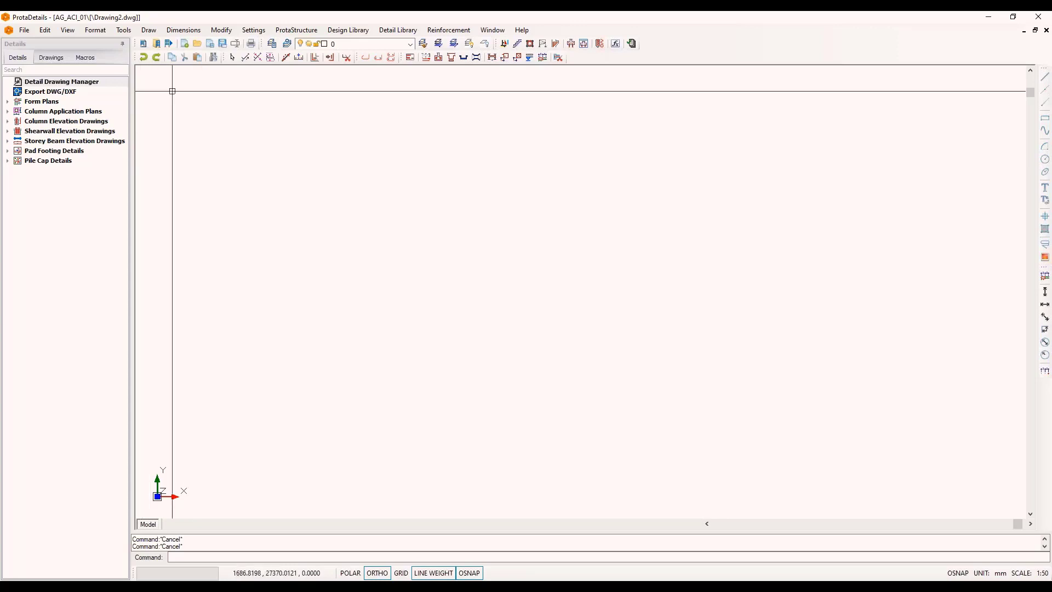
Step: Open the sheet template A0_Prota.dxf from the Sheets folder of ProtaLib in Documents
left_click(197, 44)
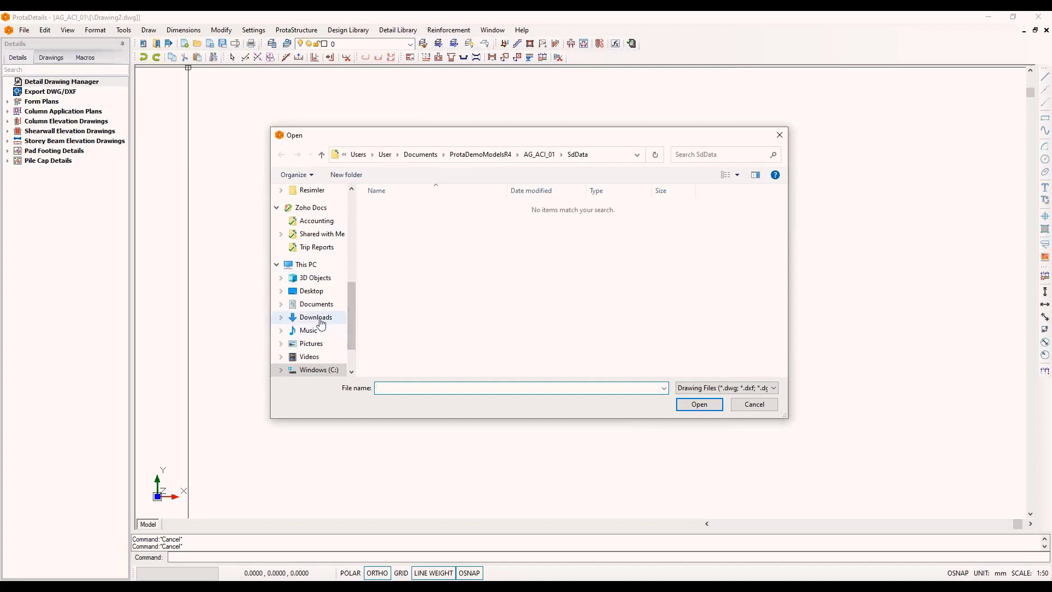
left_click(316, 304)
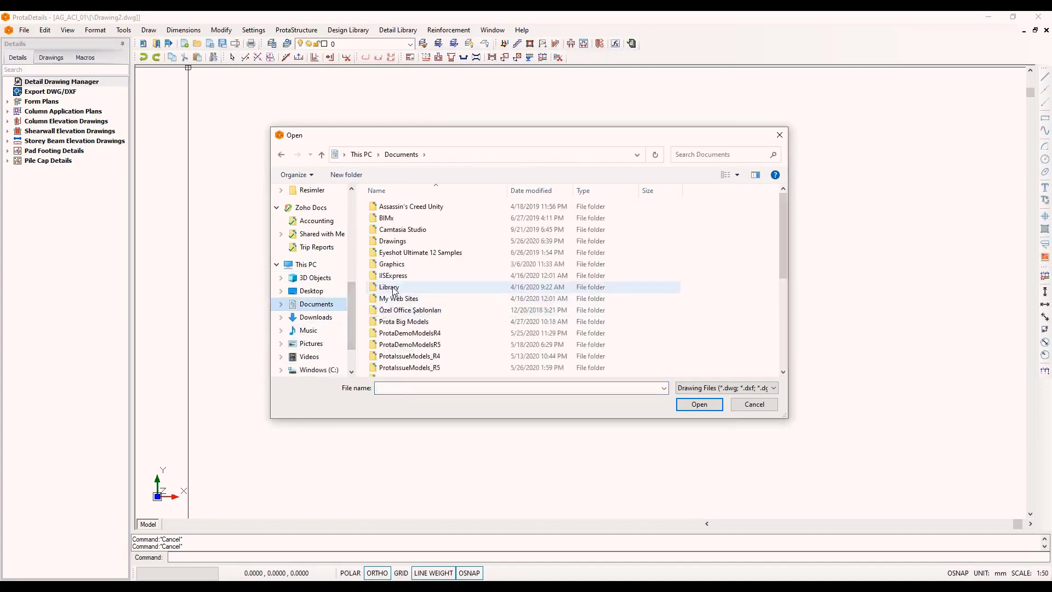
scroll(393, 294, "down", 2)
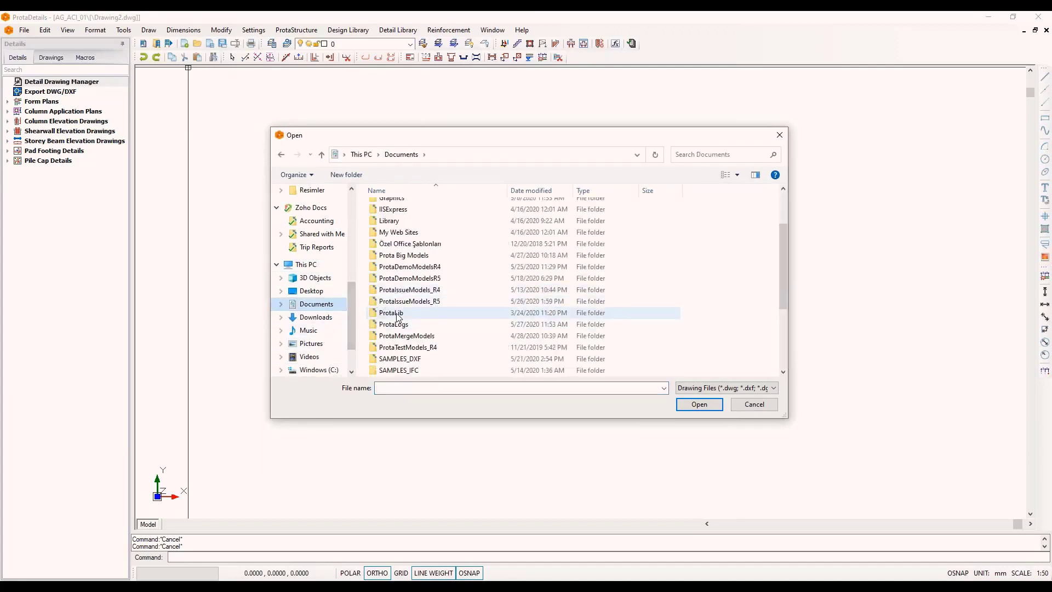
double_click(398, 313)
double_click(397, 256)
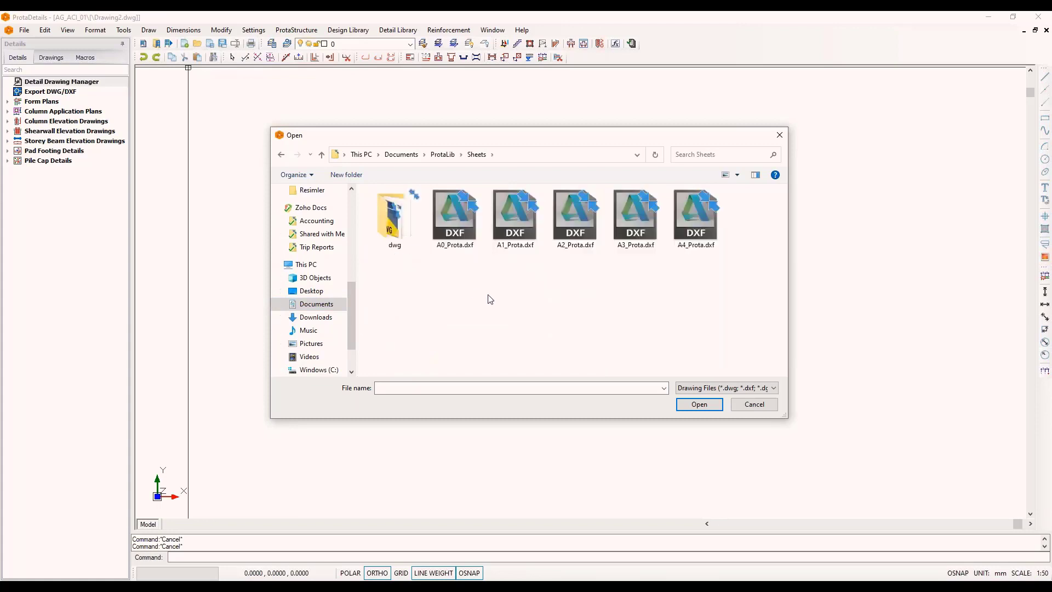
left_click(454, 218)
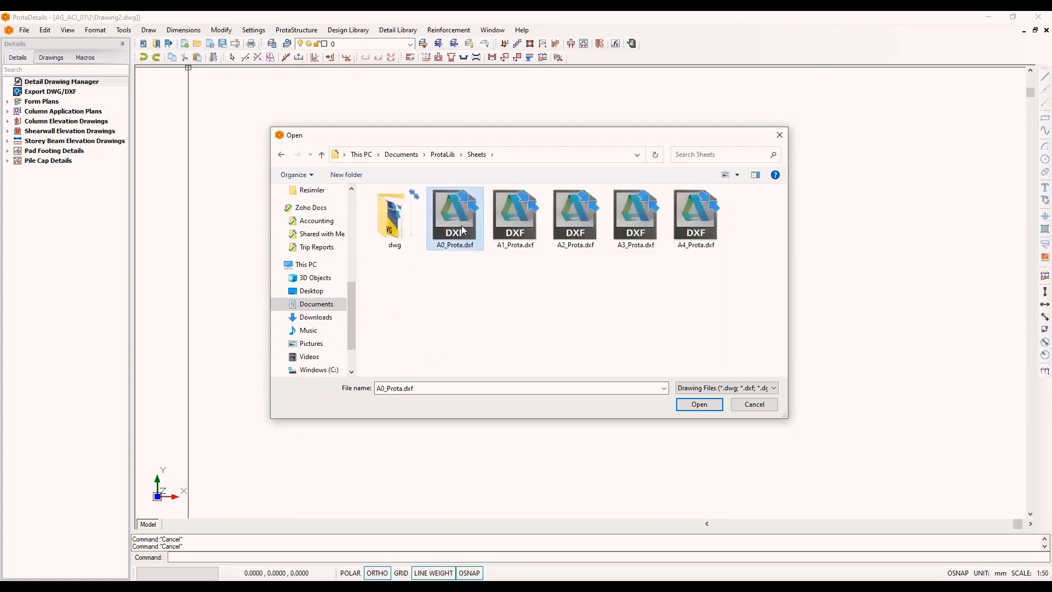
left_click(710, 405)
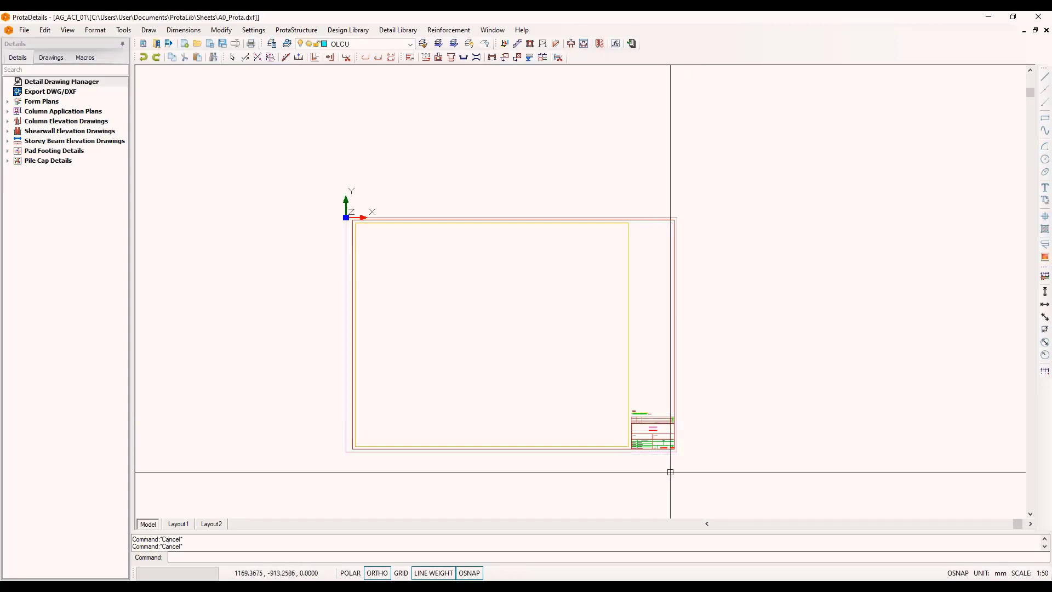
Step: Draw connected lines from the revision table's upper edge, about 9 units up and about 74.5 units across to the red sheet border
scroll(677, 443, "up", 5)
middle_click_drag(682, 296, 759, 387)
scroll(832, 383, "up", 2)
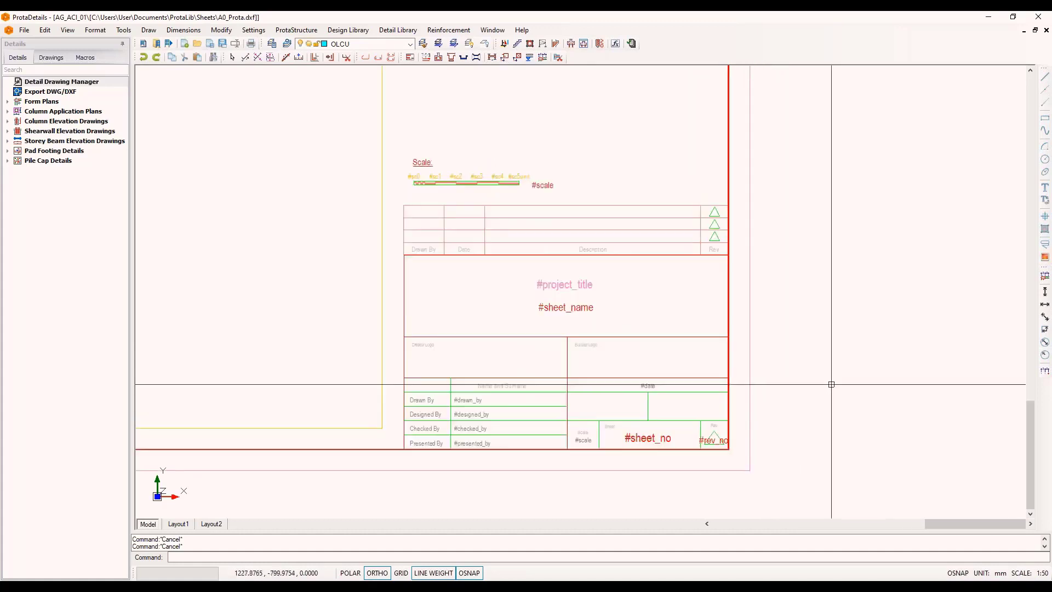
middle_click_drag(776, 340, 787, 373)
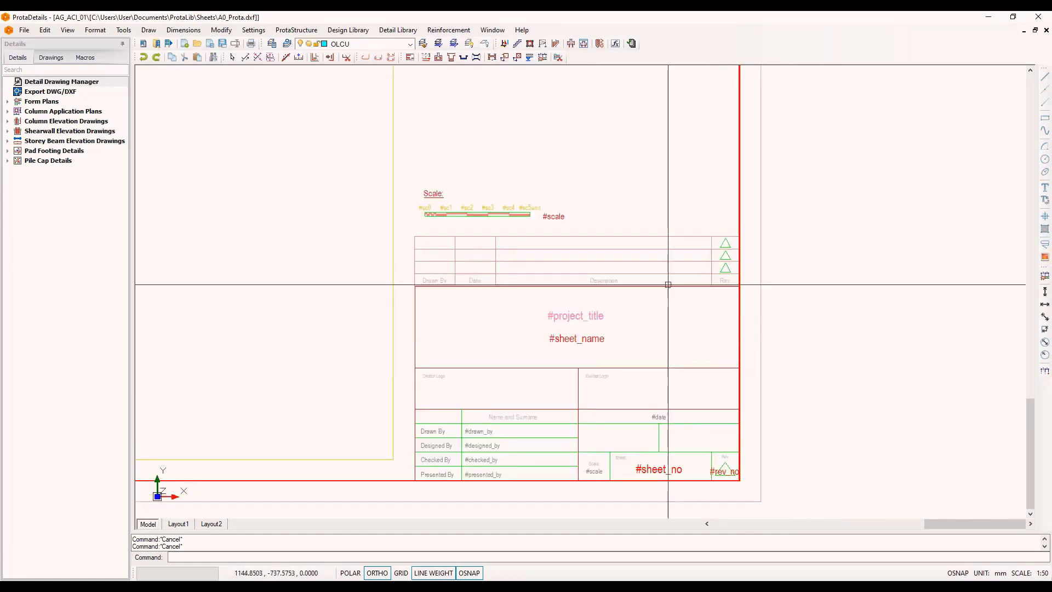
scroll(718, 324, "up", 2)
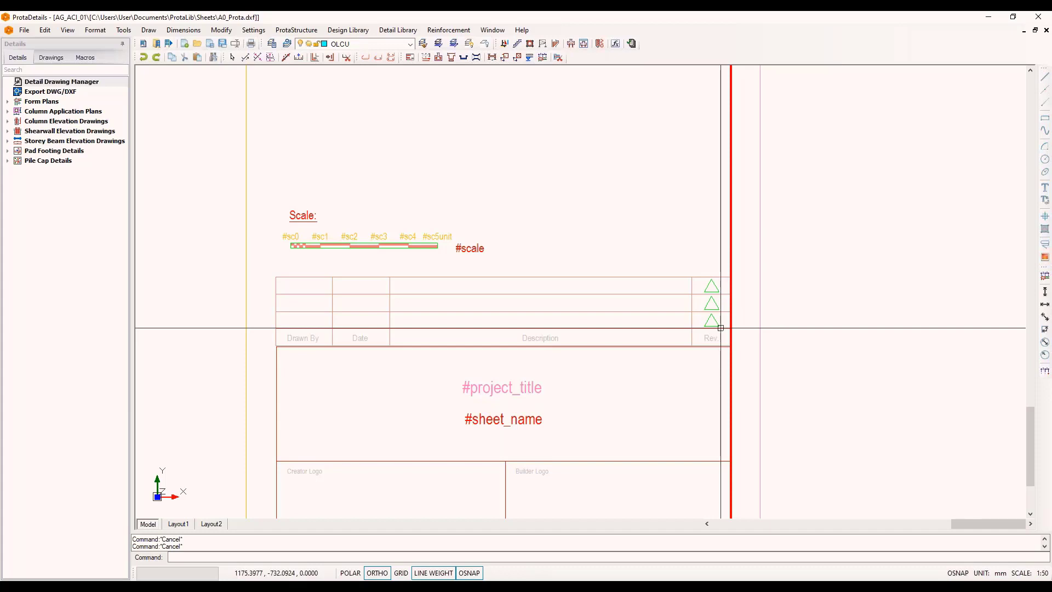
type("l")
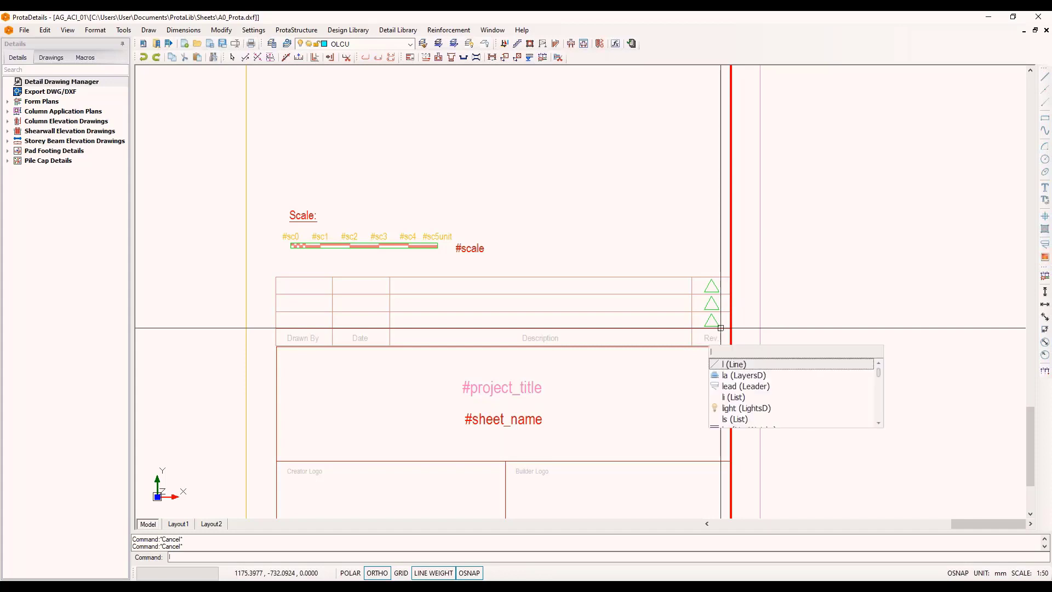
type("i")
key("BackSpace")
key("Return")
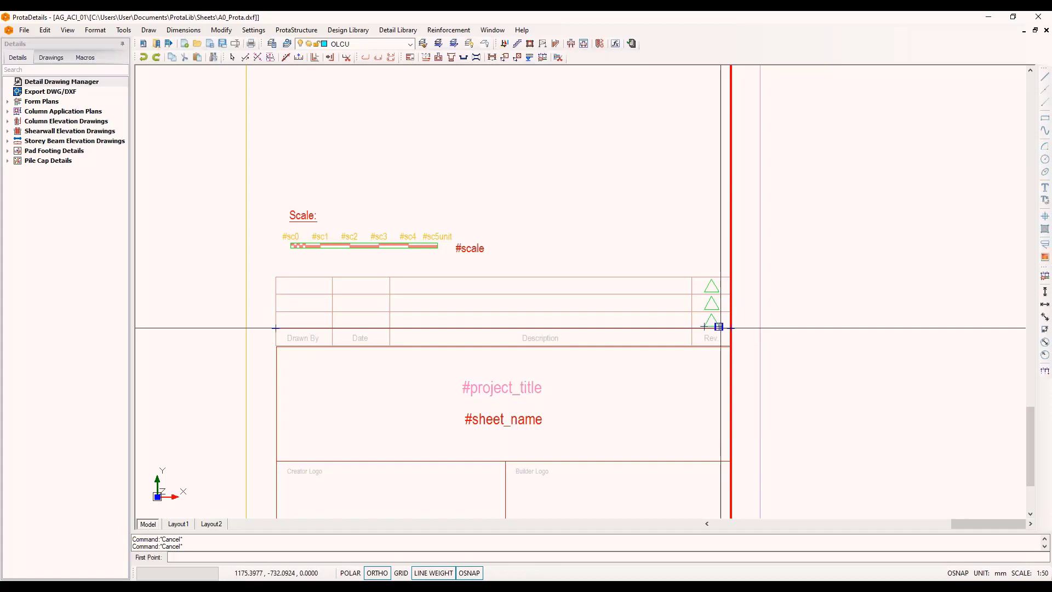
left_click(512, 277)
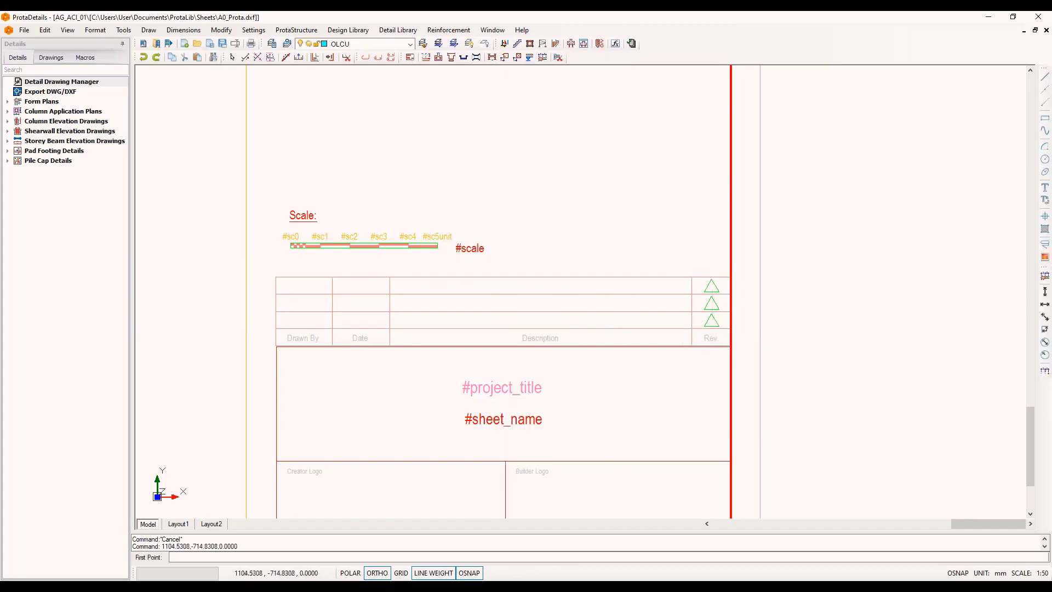
left_click(513, 250)
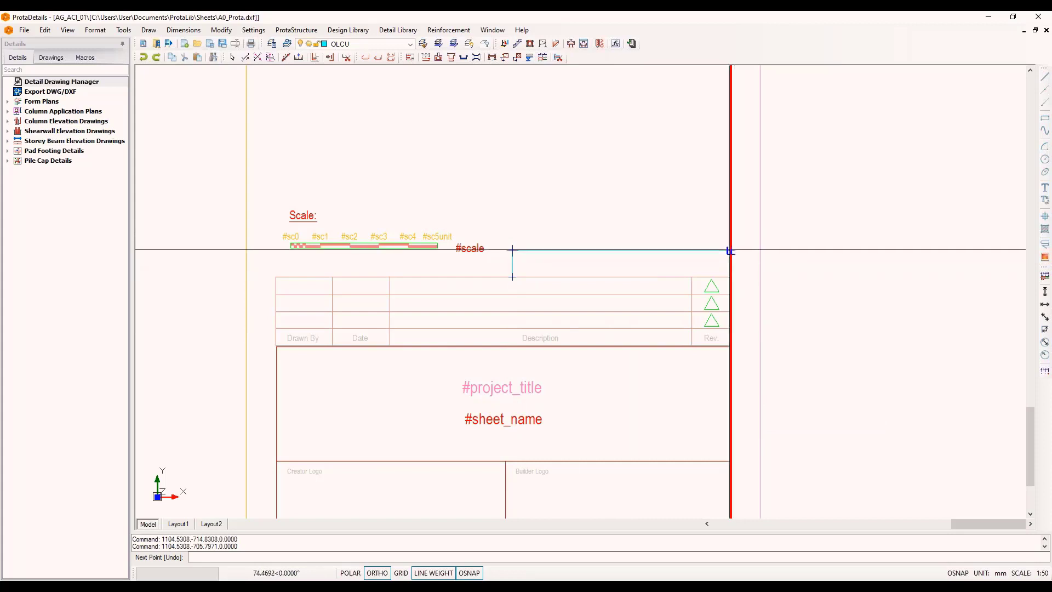
left_click(728, 250)
key("Escape")
Step: Copy the drawn outline lines upward twice at about 9-unit spacing to form three rows above the revision table
type("cp")
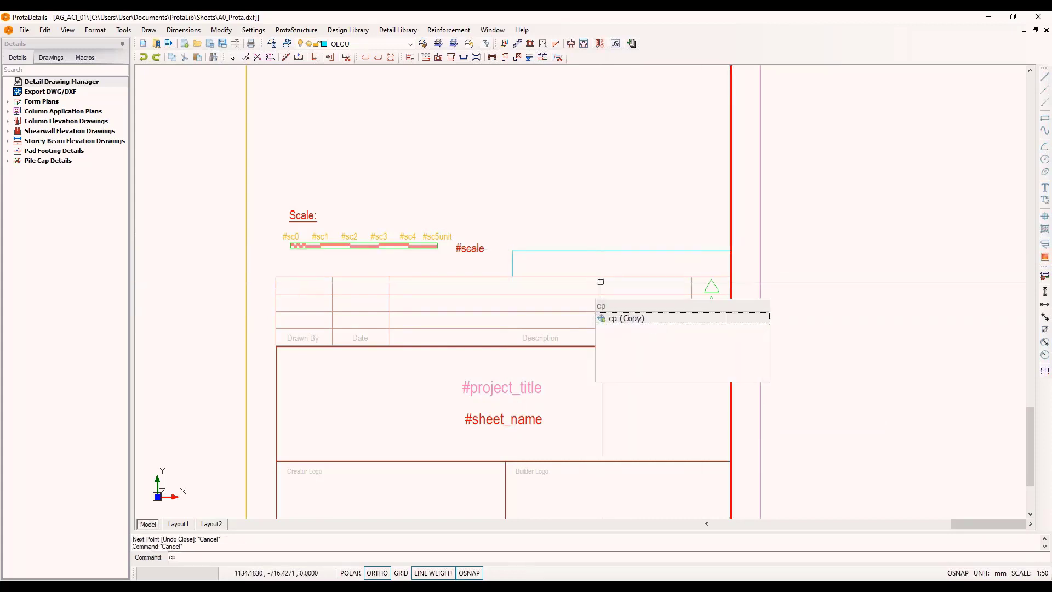
key("Escape")
left_click(491, 236)
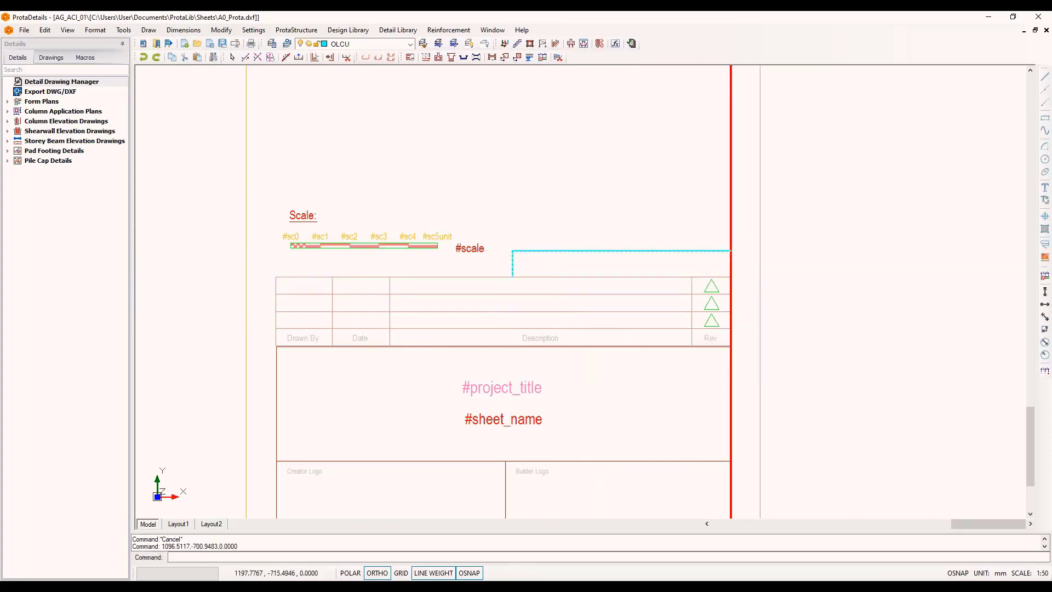
left_click(731, 277)
left_click(730, 250)
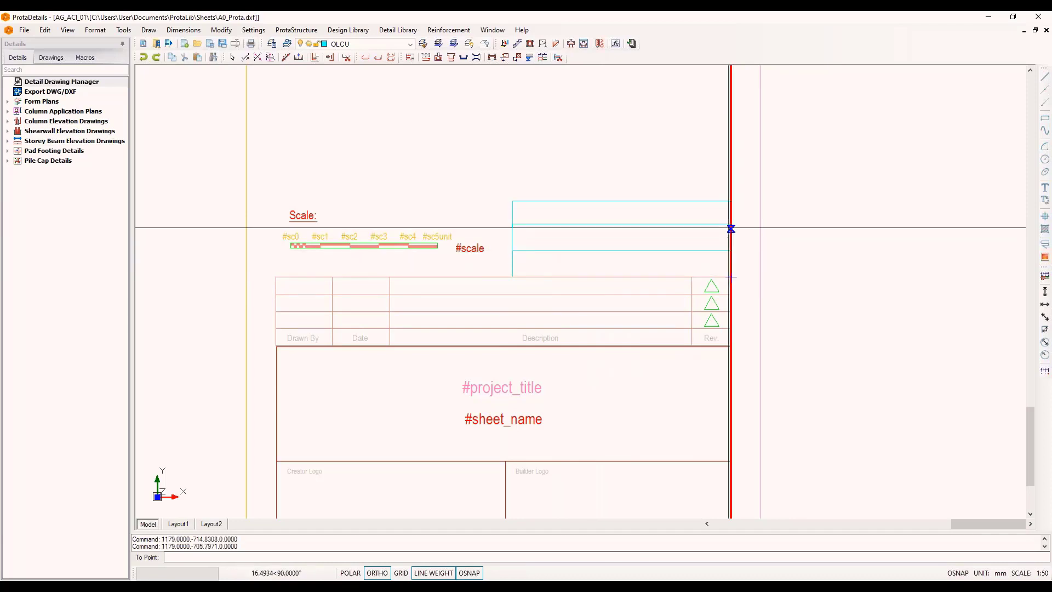
left_click(730, 225)
key("Escape")
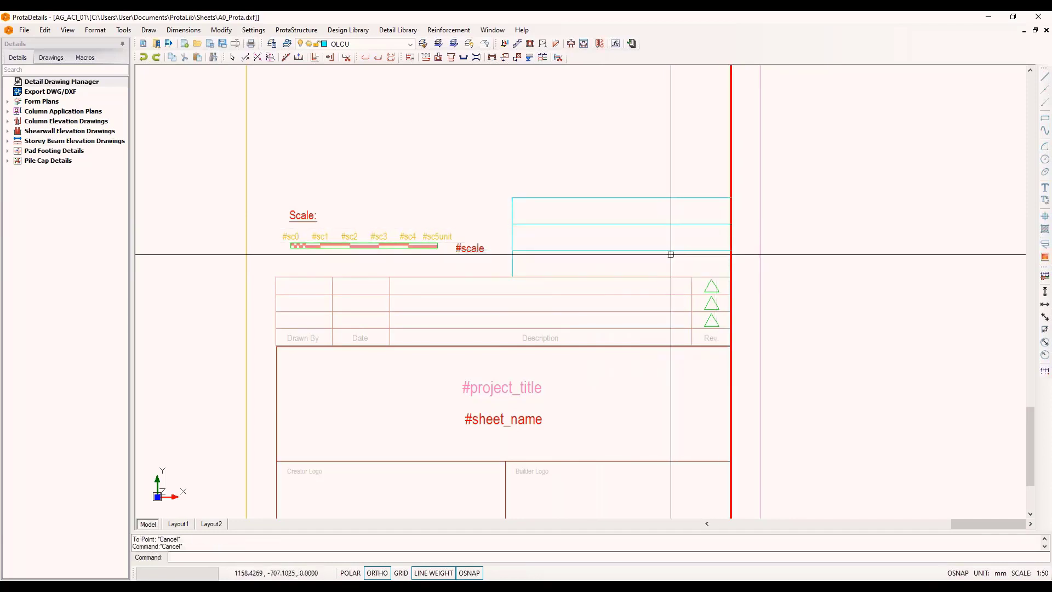
Step: Copy the revision table's "Rev." label twice into the top row of the new table, side by side
type("c")
key("Return")
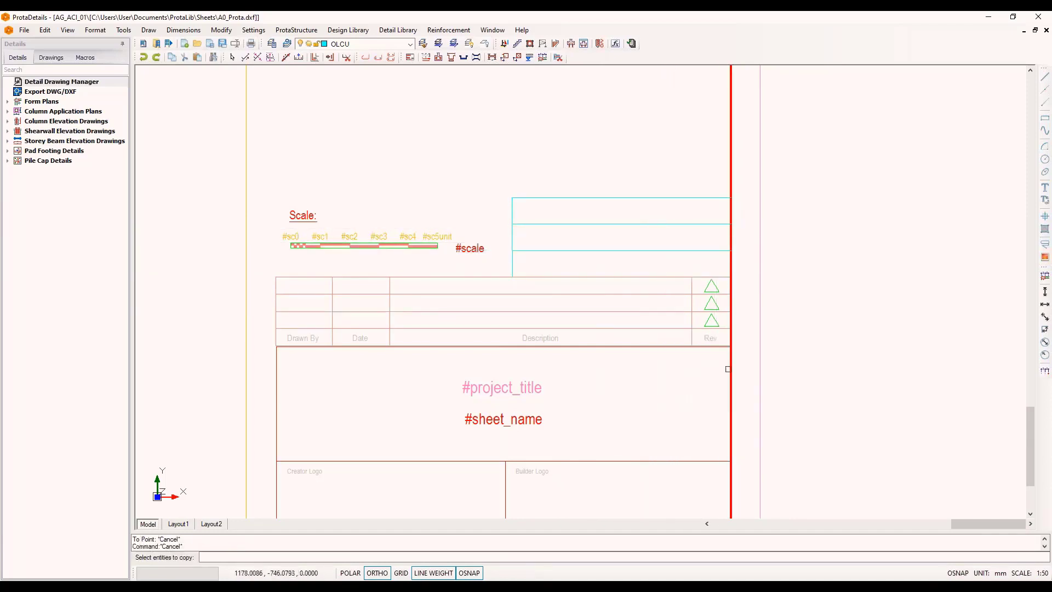
left_click(714, 336)
left_click(714, 345)
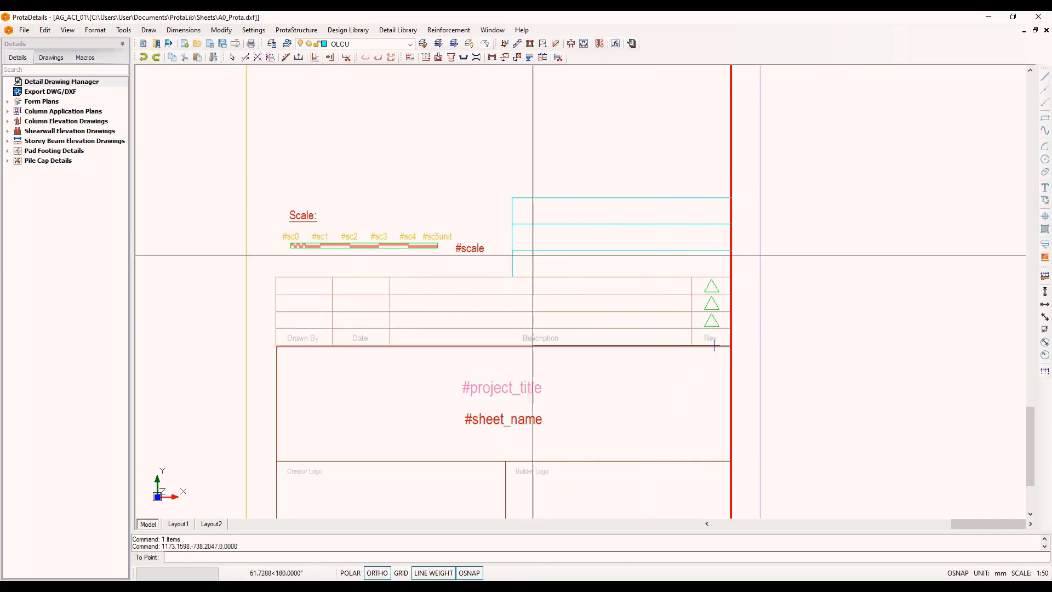
left_click(530, 224)
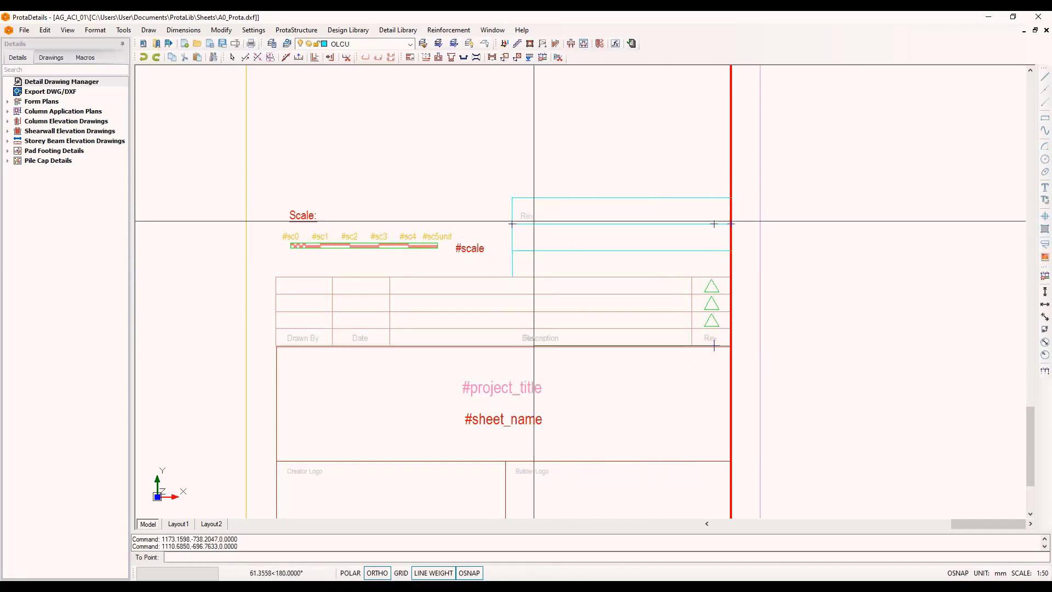
left_click(566, 224)
key("Escape")
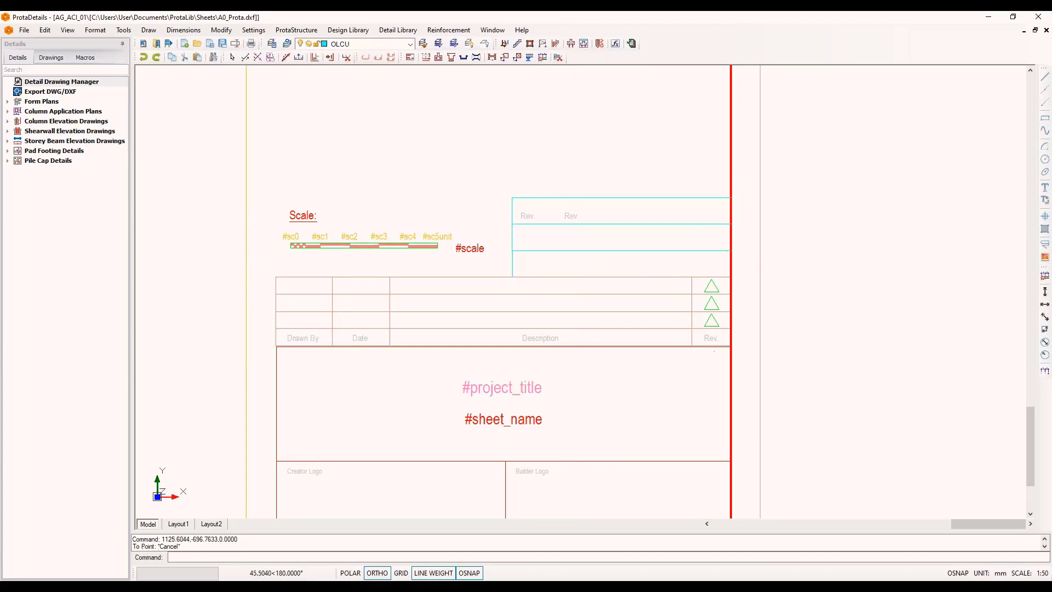
Step: Change the first copied label in the new table's top row to "Revision:"
scroll(555, 229, "up", 3)
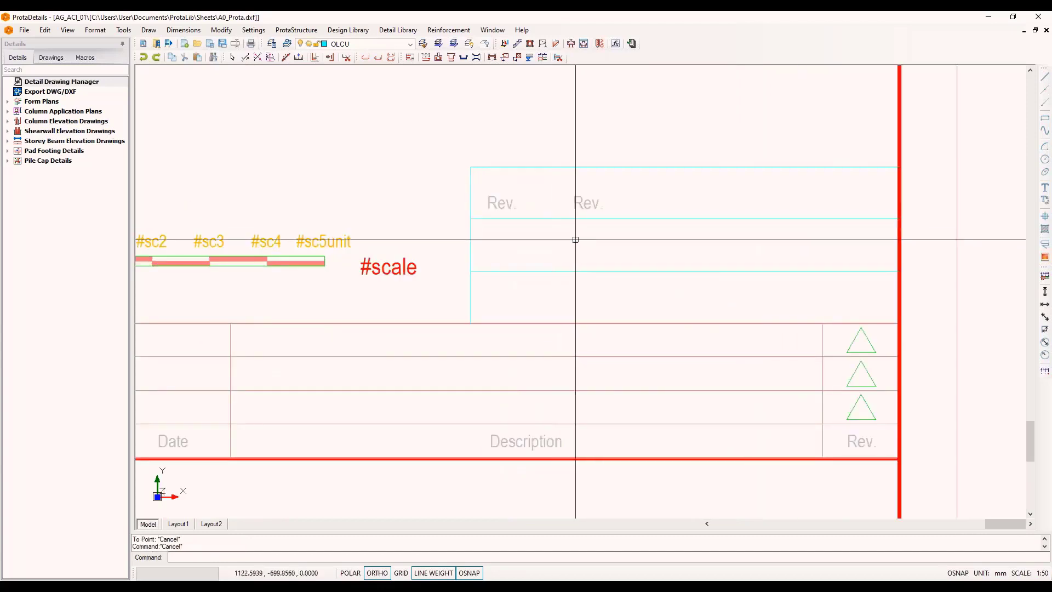
type("ed")
key("Return")
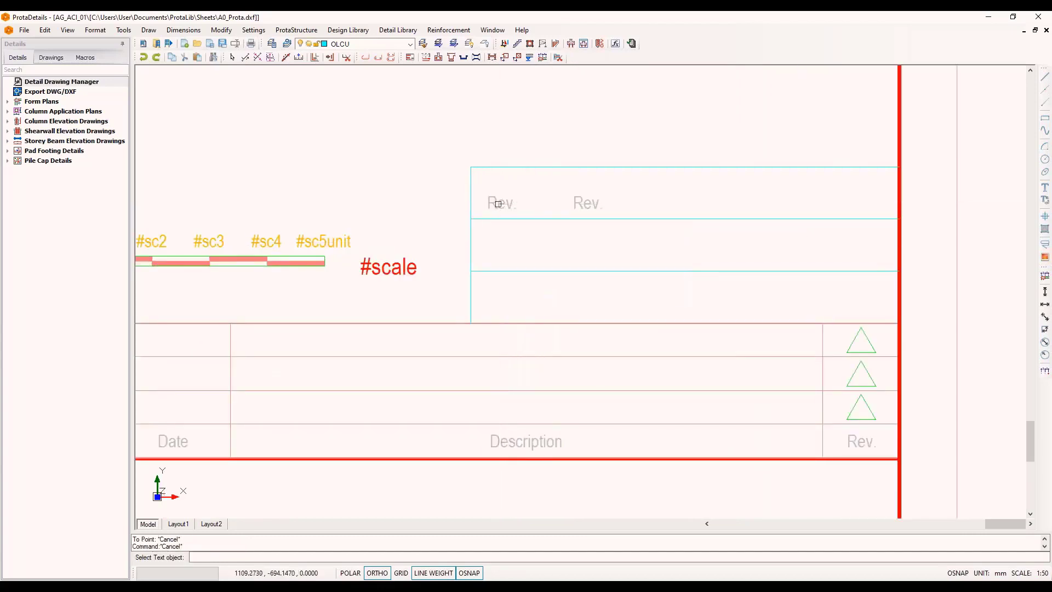
left_click(498, 204)
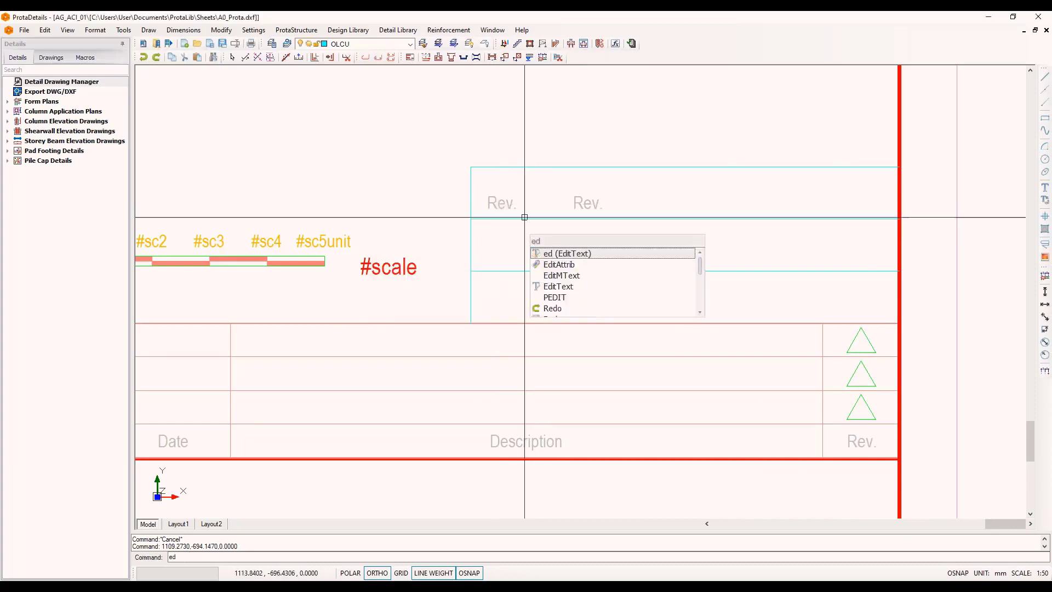
left_click(512, 213)
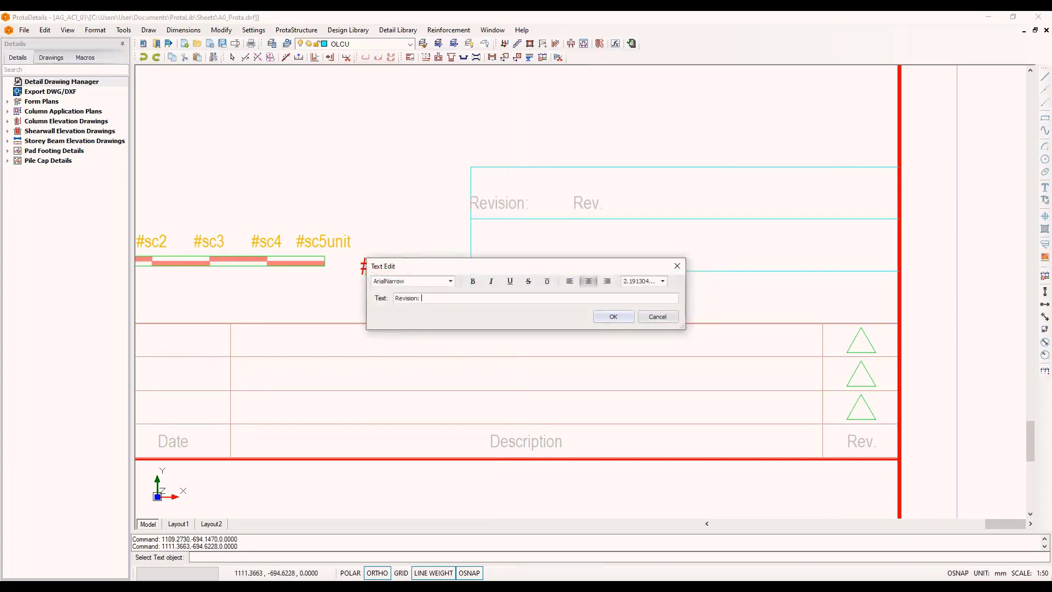
left_click(613, 317)
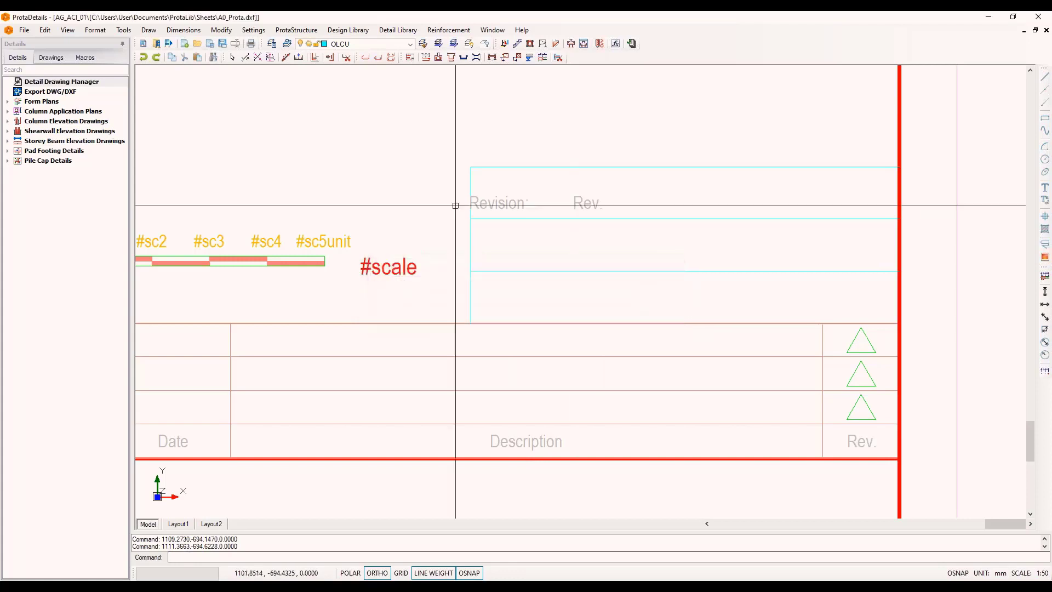
key("Escape")
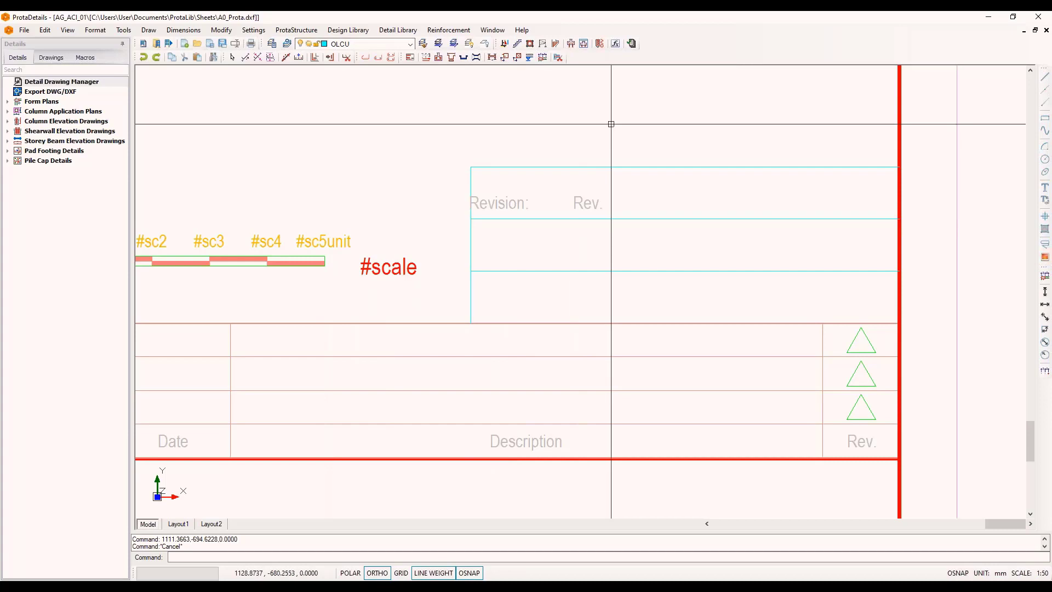
Step: Copy the revision number tag #rev_no from the project header properties and close them without changes
scroll(610, 127, "down", 2)
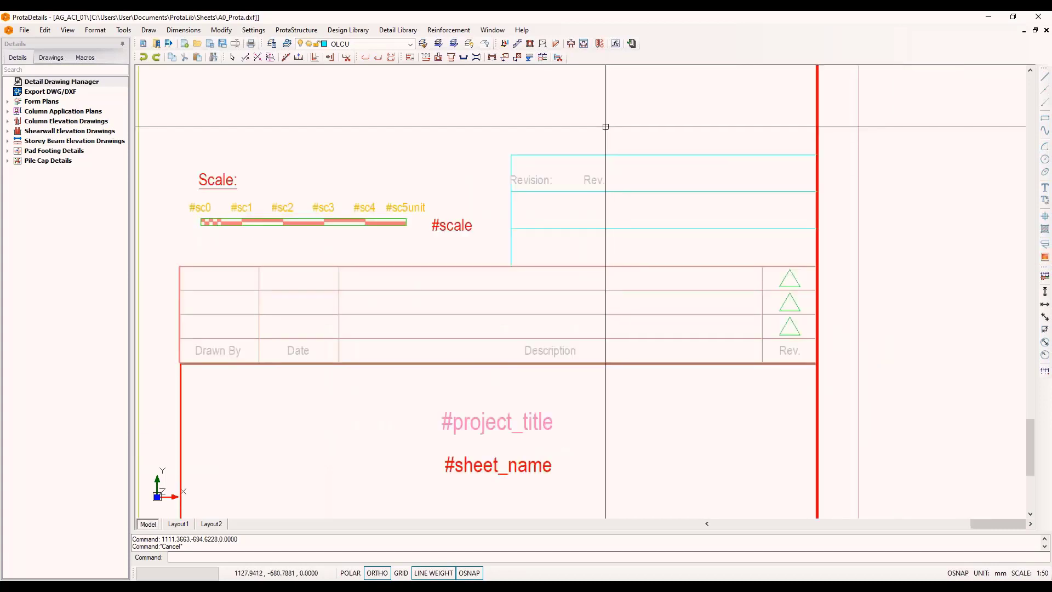
middle_click_drag(498, 372, 509, 233)
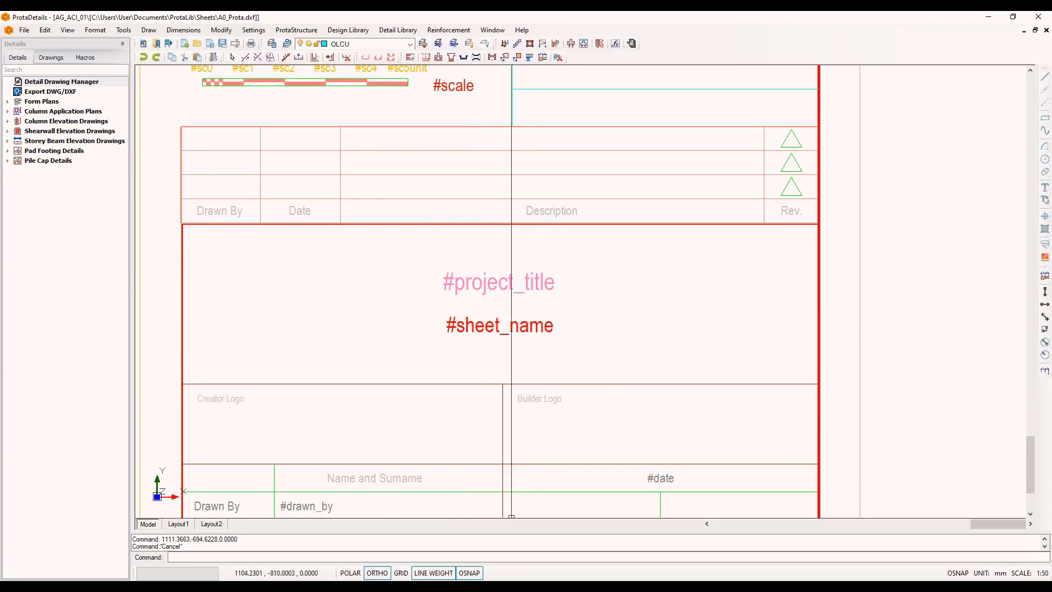
scroll(511, 502, "down", 1)
middle_click_drag(506, 407, 515, 417)
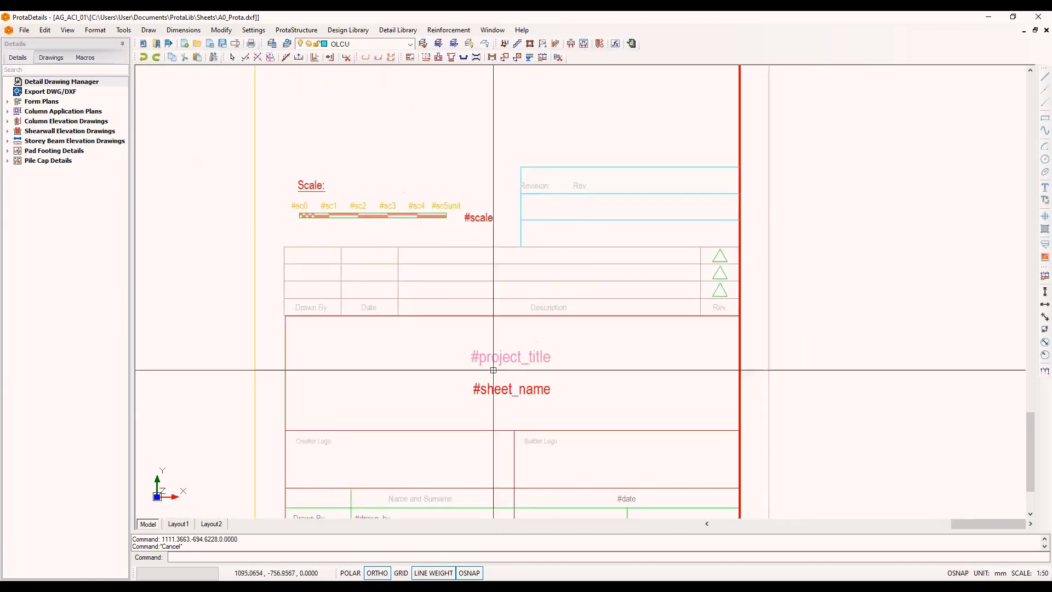
left_click(295, 29)
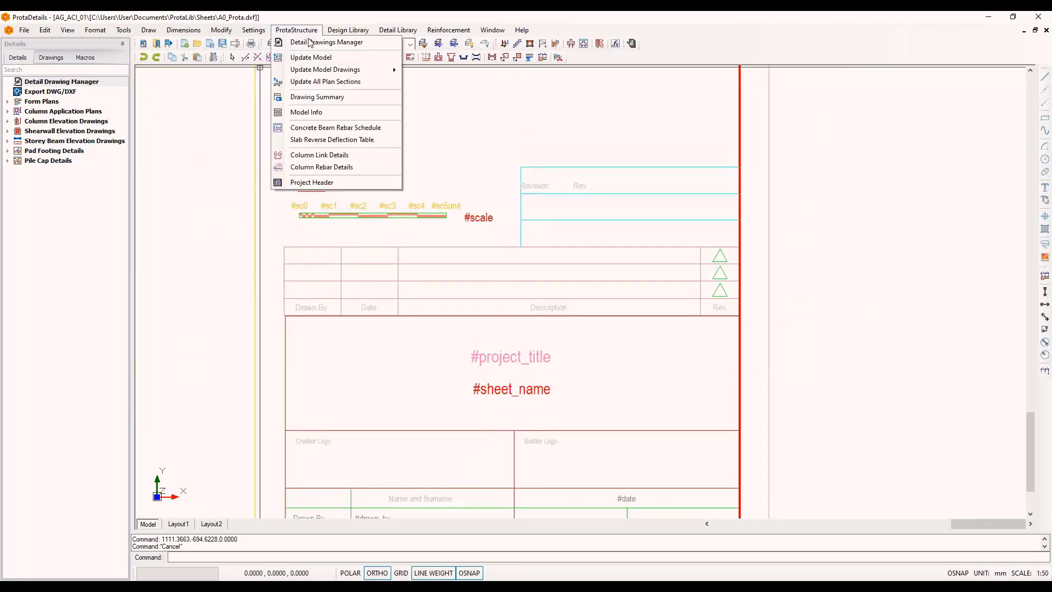
left_click(329, 182)
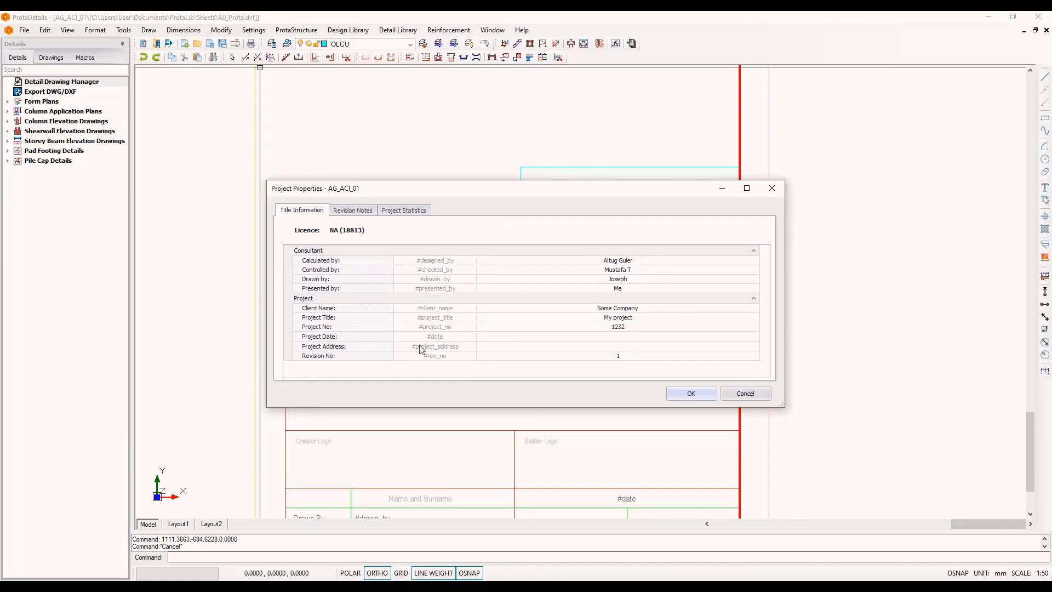
left_click(436, 357)
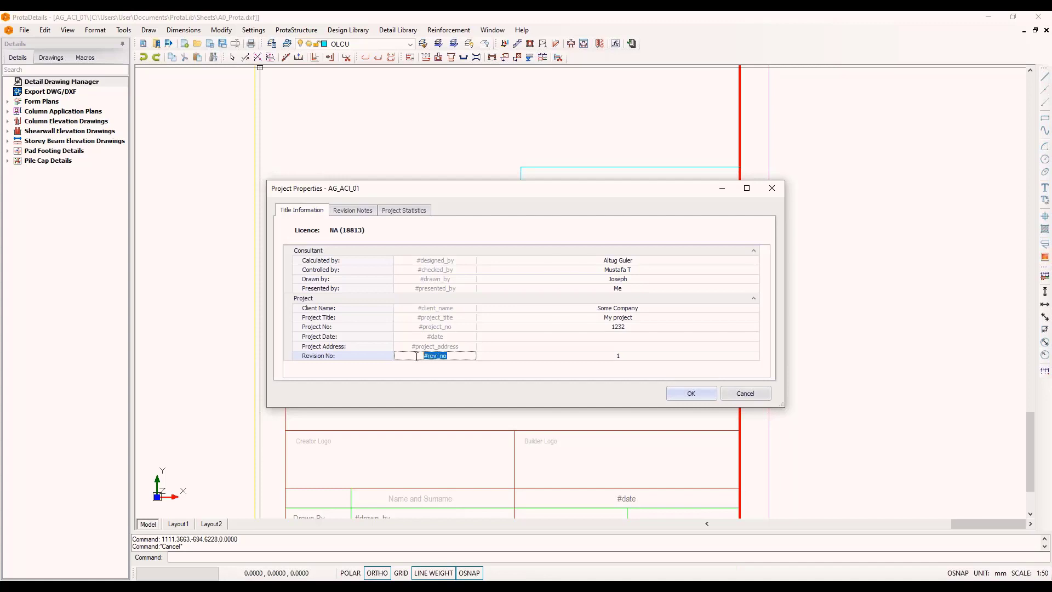
left_click(747, 394)
Step: Replace the second copied "Rev." label in the new table's top row with #rev_no
right_click(581, 184)
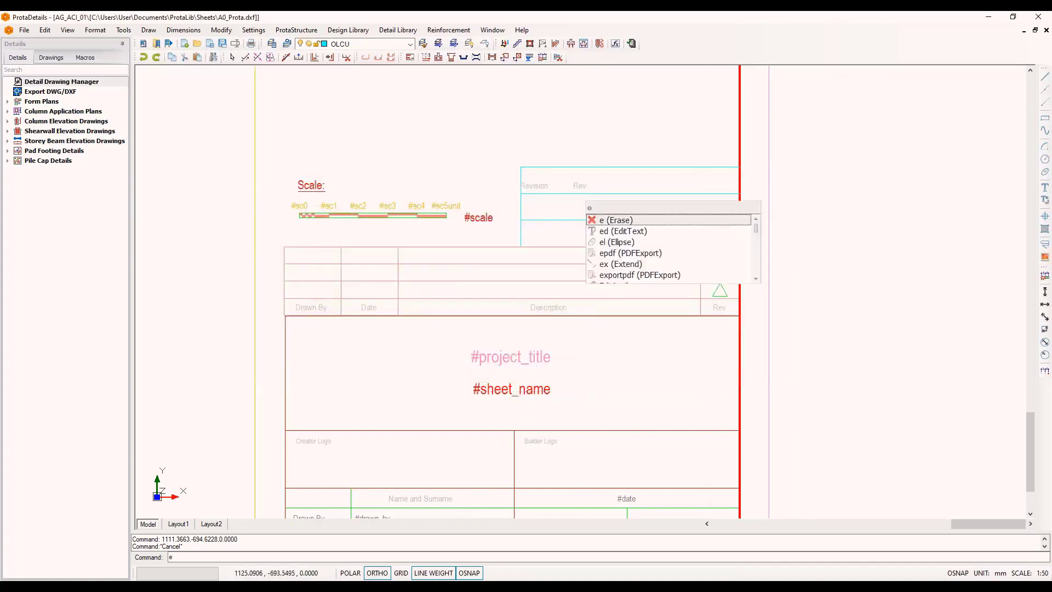
left_click(608, 214)
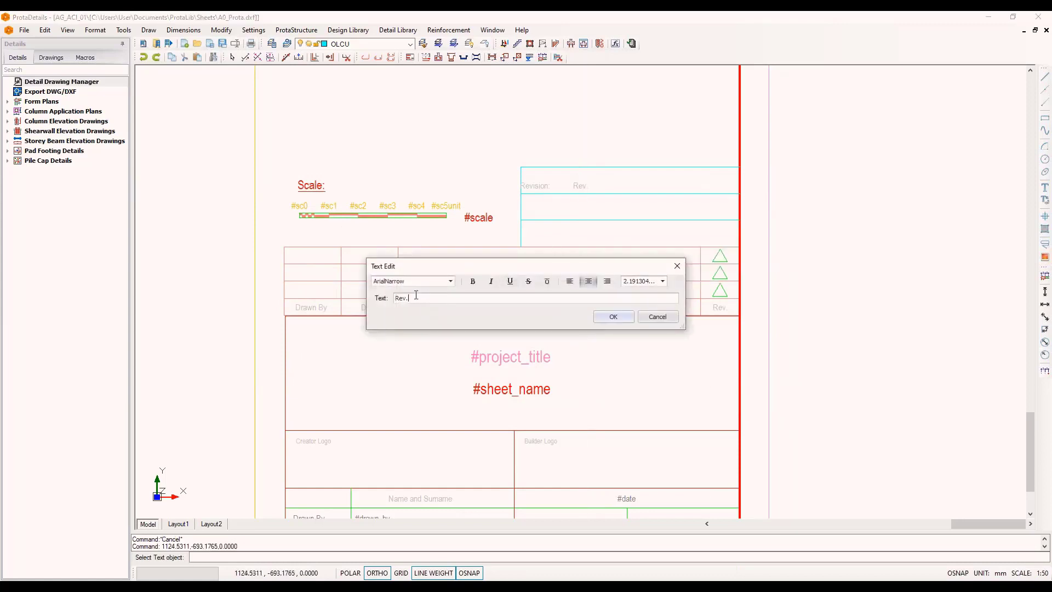
left_click(627, 319)
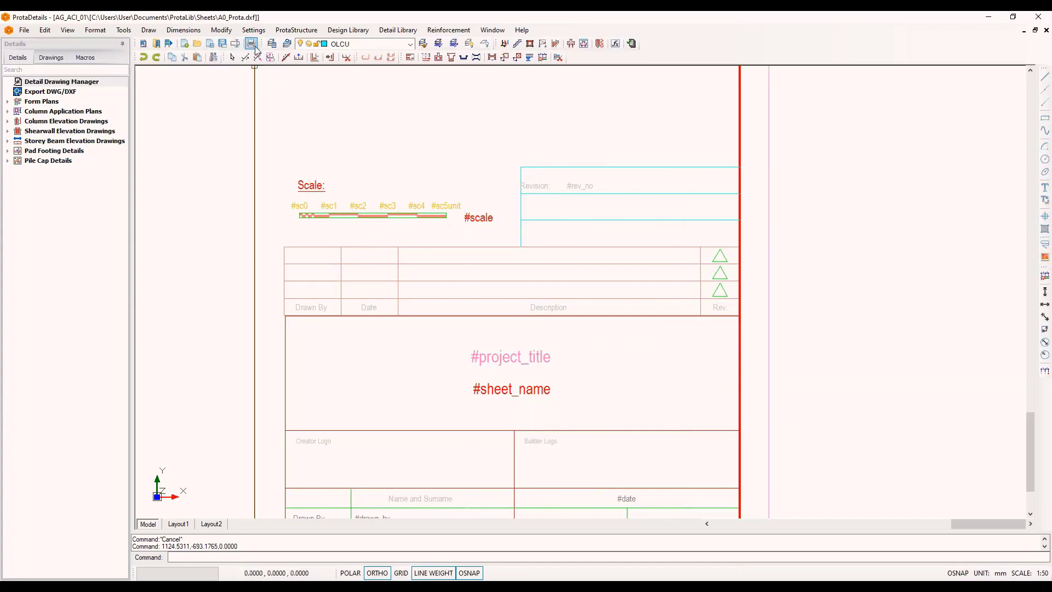
left_click(284, 31)
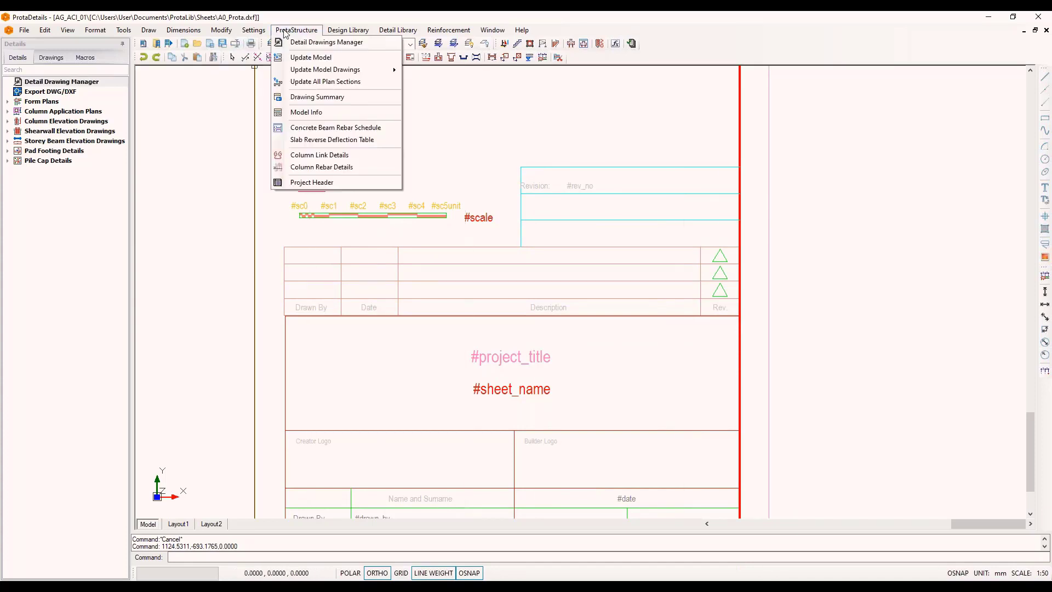
left_click(312, 19)
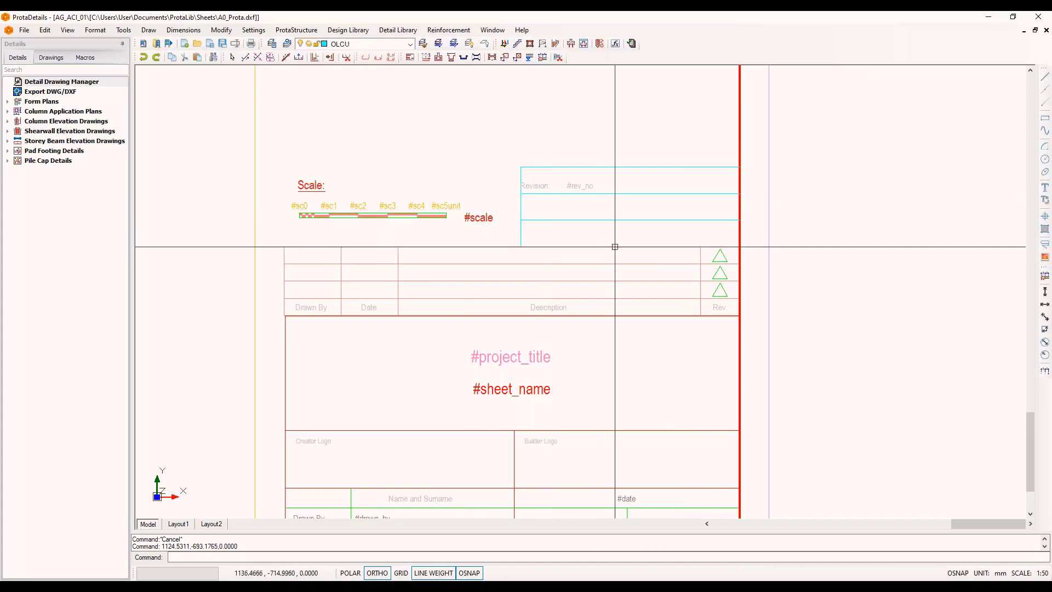
Step: Insert the image PS_256.jpg from the Sheets folder into the empty area above the "Scale:" label
scroll(701, 261, "down", 2)
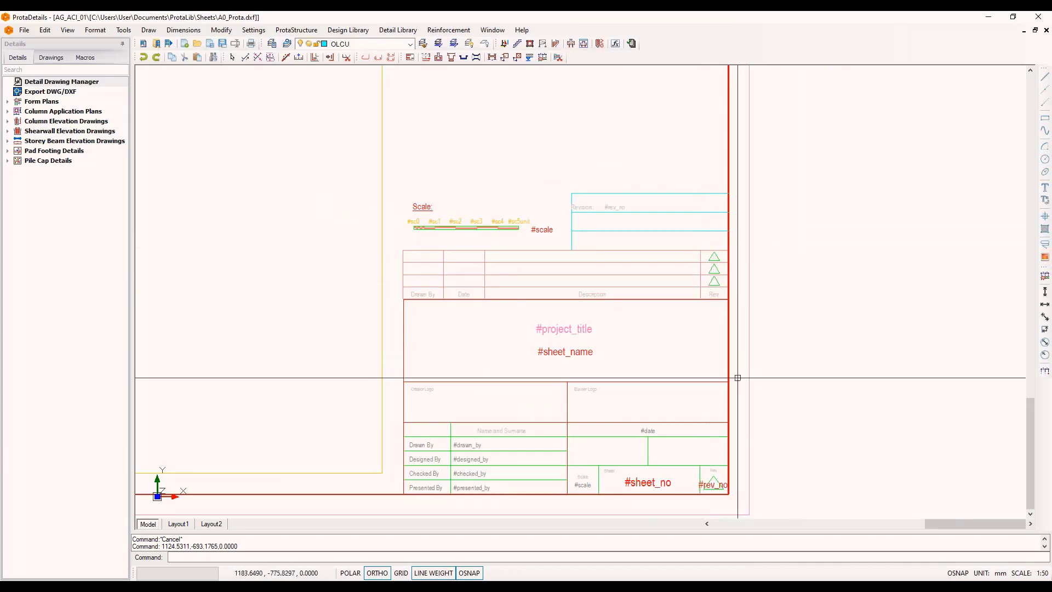
middle_click_drag(679, 281, 665, 359)
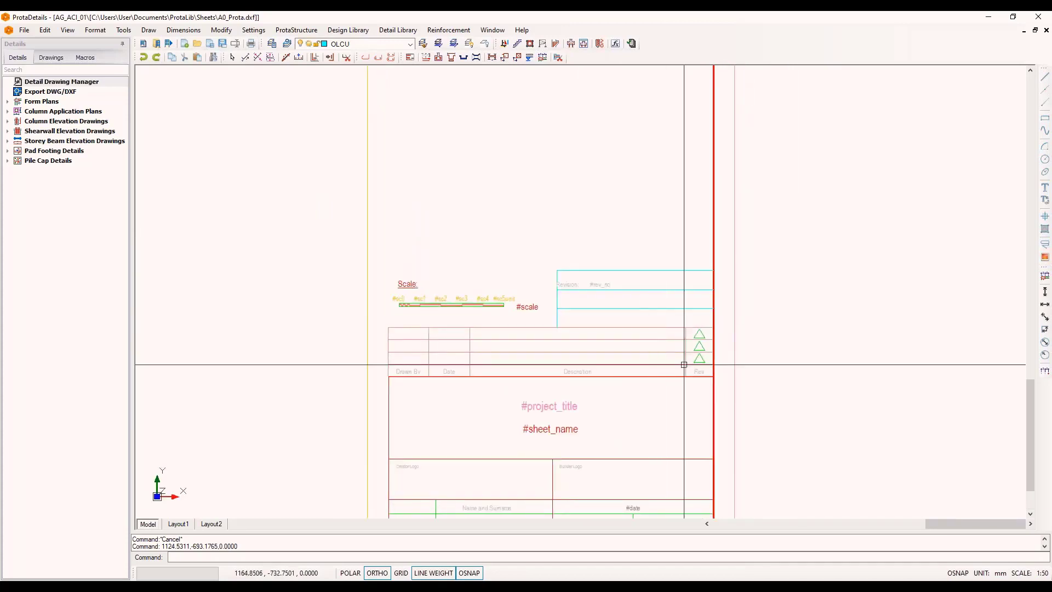
type("imag")
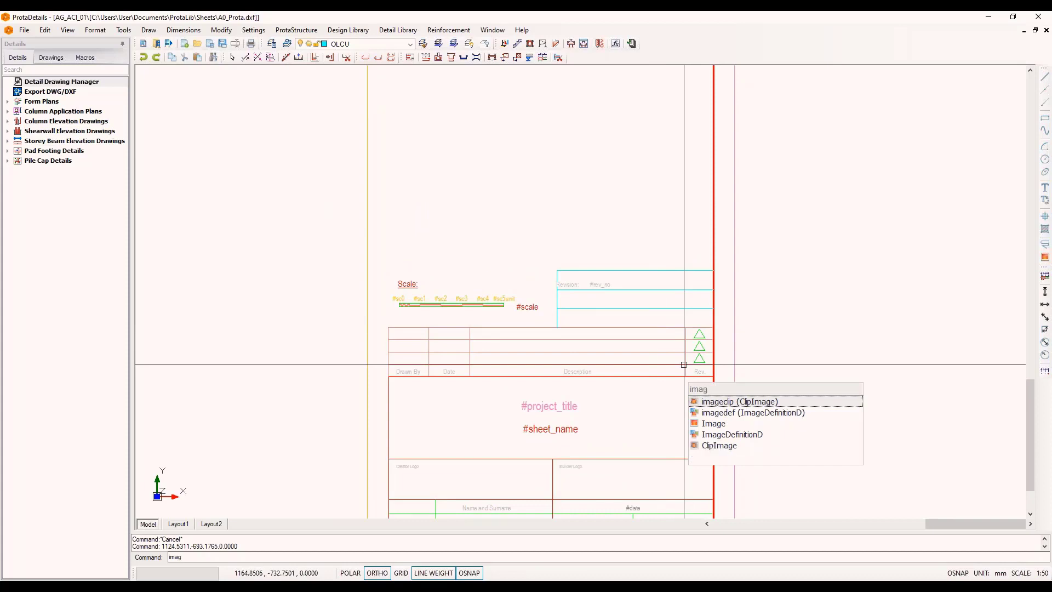
key("Down")
key("Down")
key("Return")
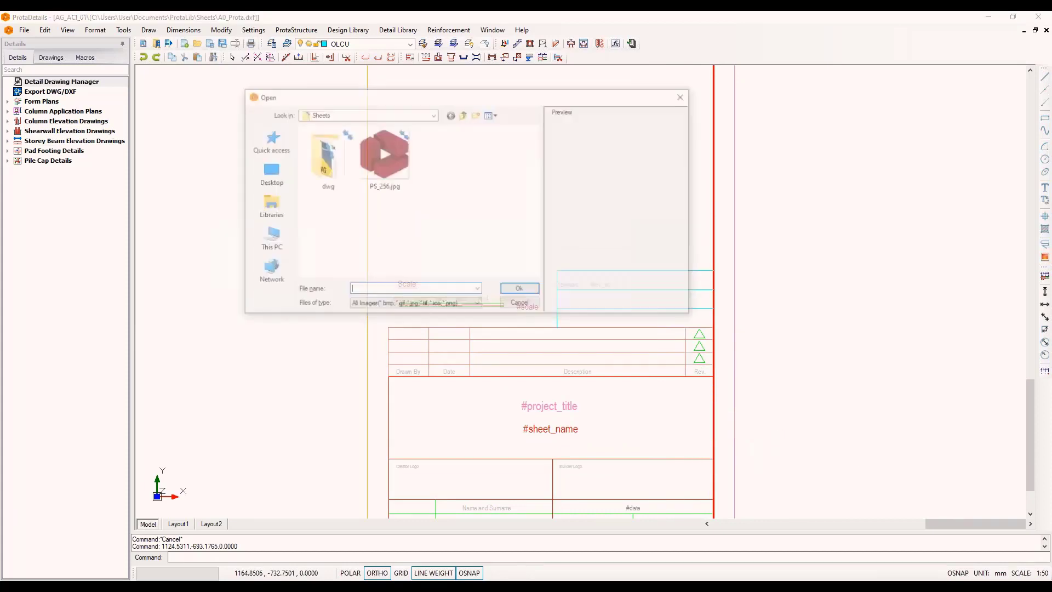
left_click(405, 179)
left_click(520, 291)
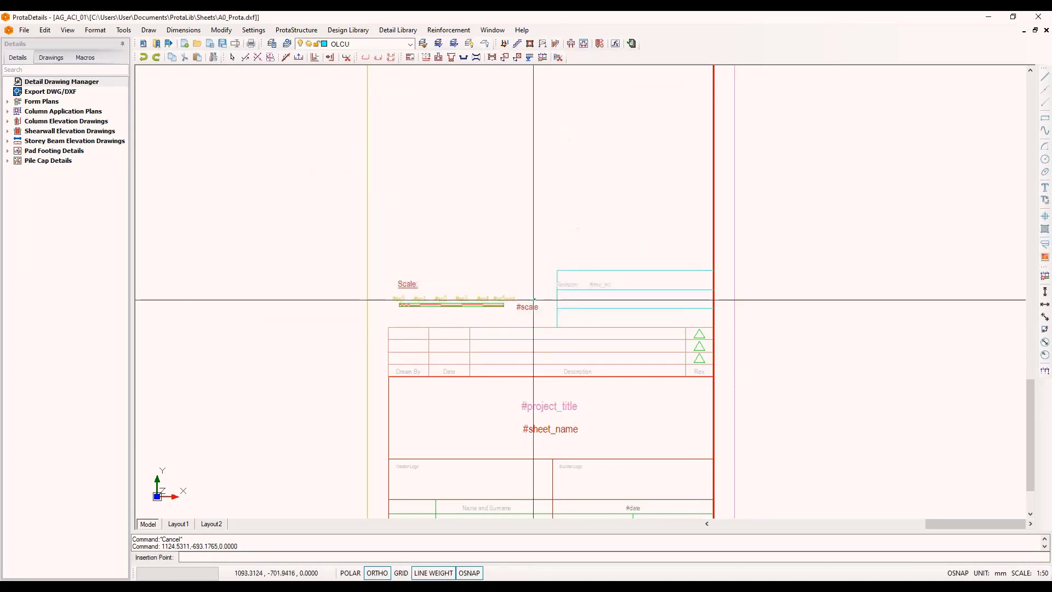
scroll(384, 246, "up", 5)
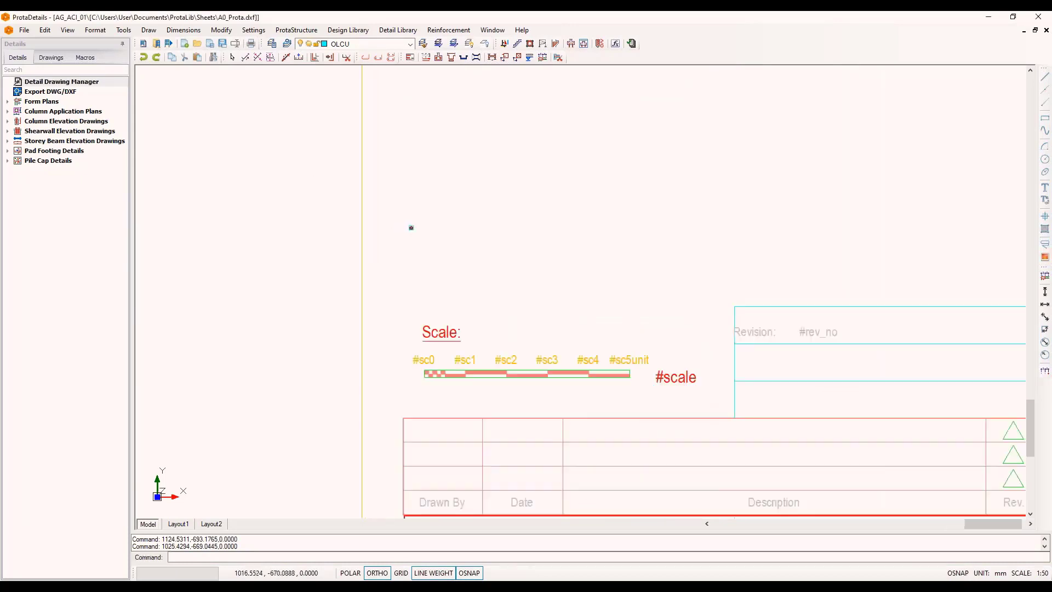
Step: Scale the inserted logo image by a factor of 100 about its lower-left corner
type("sc")
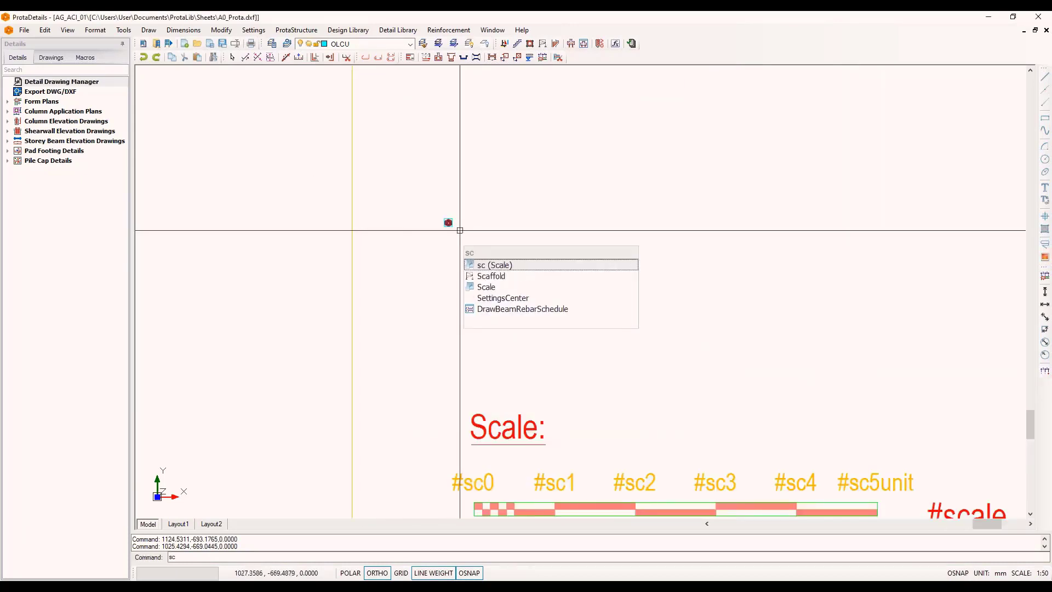
key("Return")
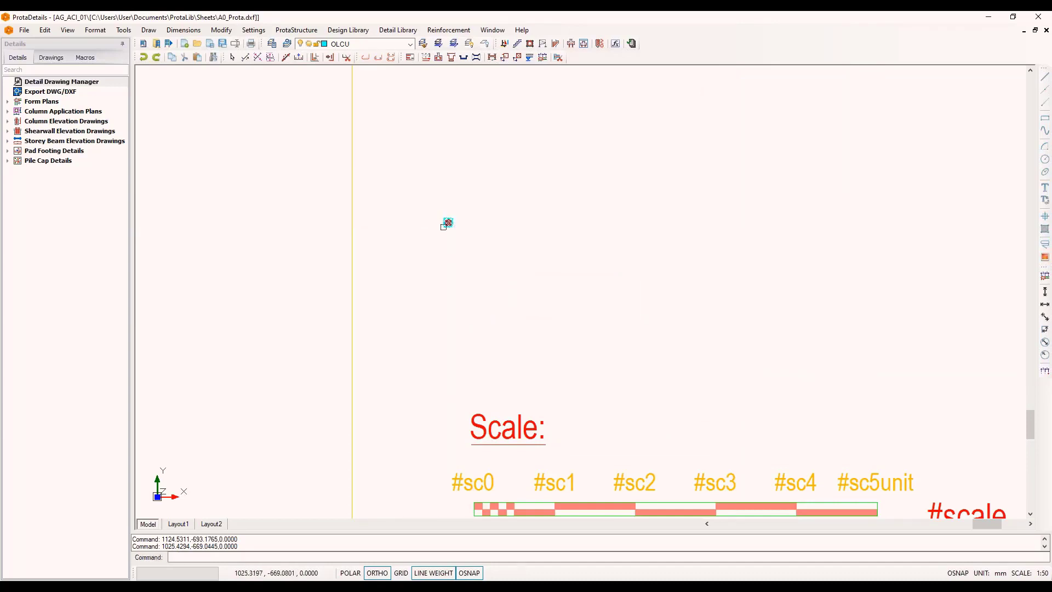
left_click(447, 223)
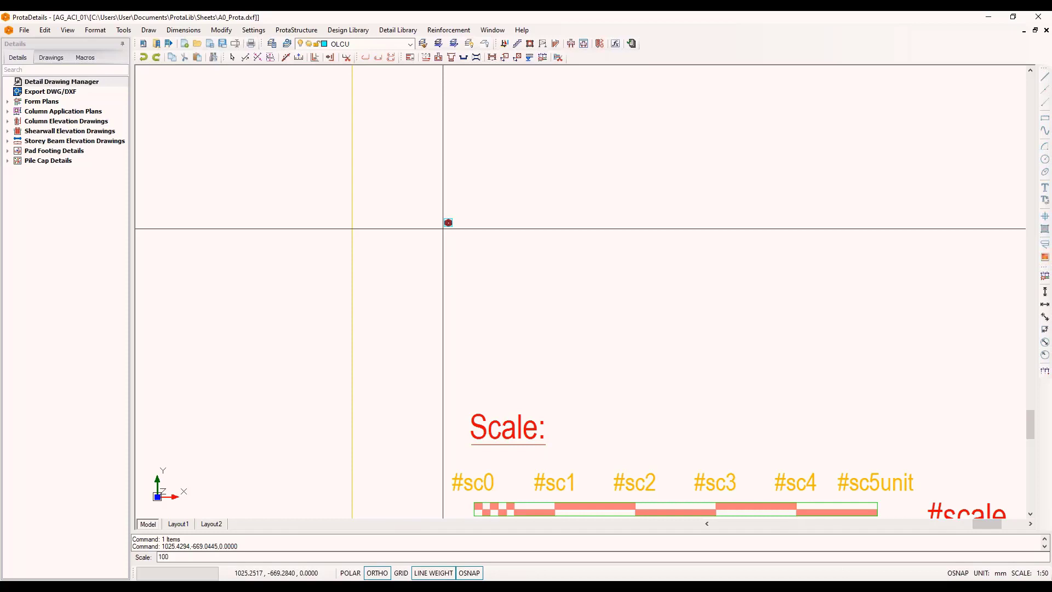
key("Return")
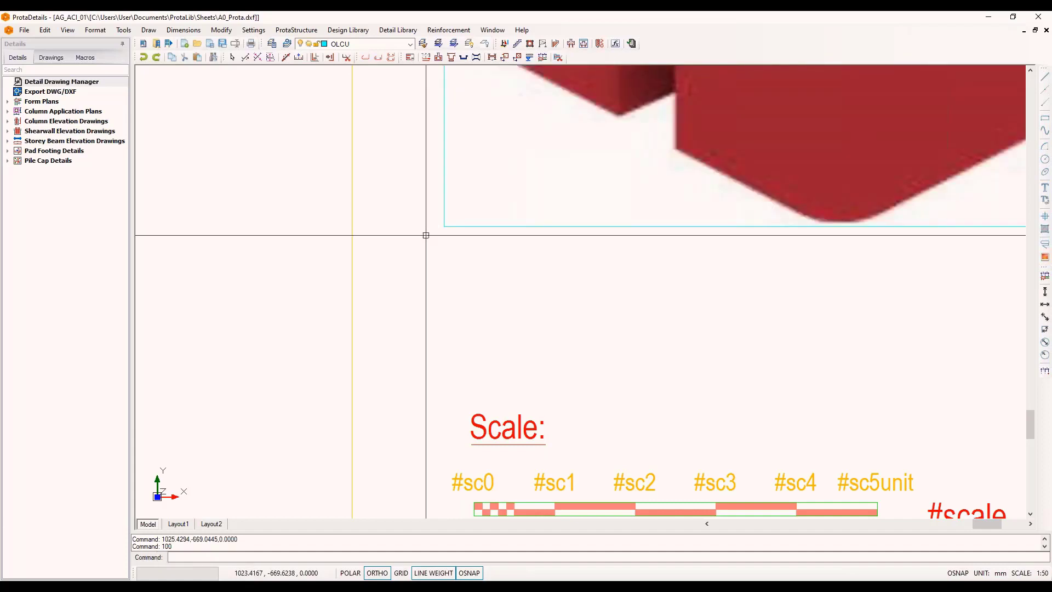
scroll(407, 290, "down", 5)
left_click(535, 204)
key("Return")
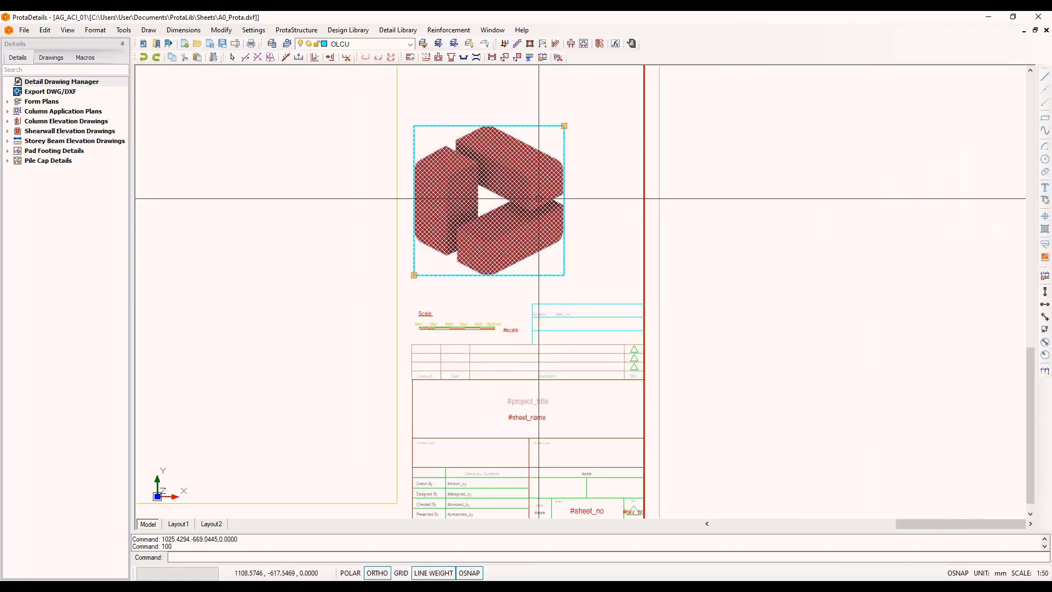
left_click(606, 196)
key("Escape")
key("Escape")
Step: Move the logo image horizontally about 40 mm toward the sheet's outer frame line
type("m")
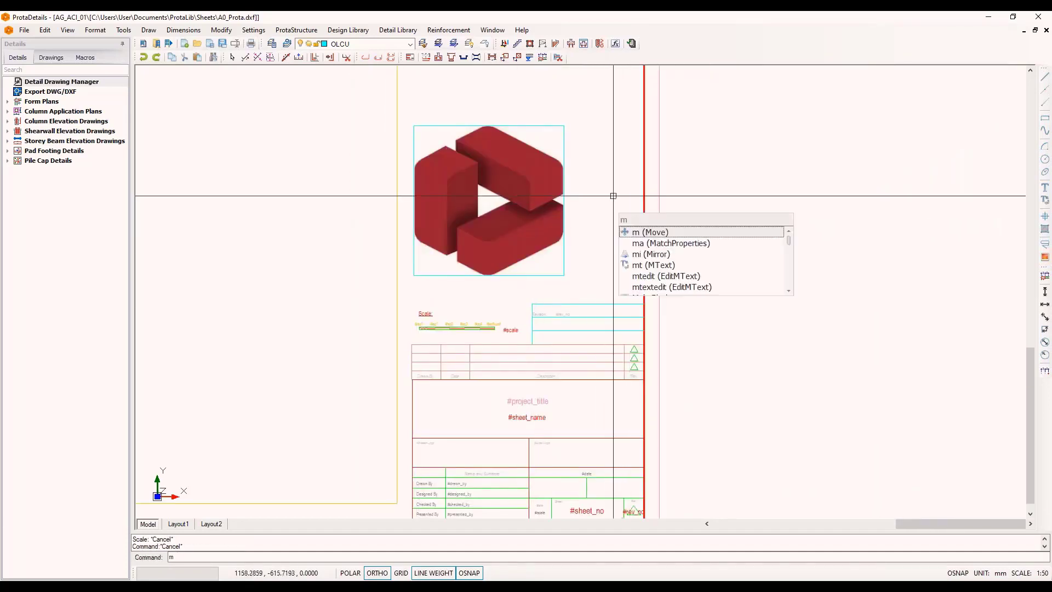
key("Return")
left_click(555, 201)
key("Return")
left_click(585, 209)
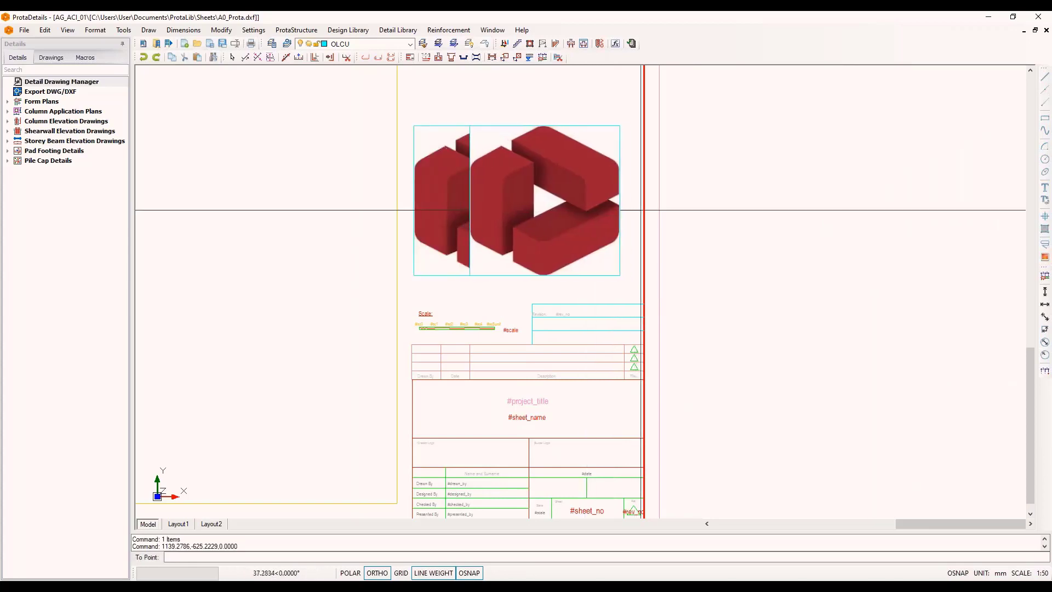
left_click(643, 210)
key("Escape")
Step: Stretch the sheet frame lengthwise by 3300 mm, carrying the title block column and logo along
scroll(764, 254, "down", 3)
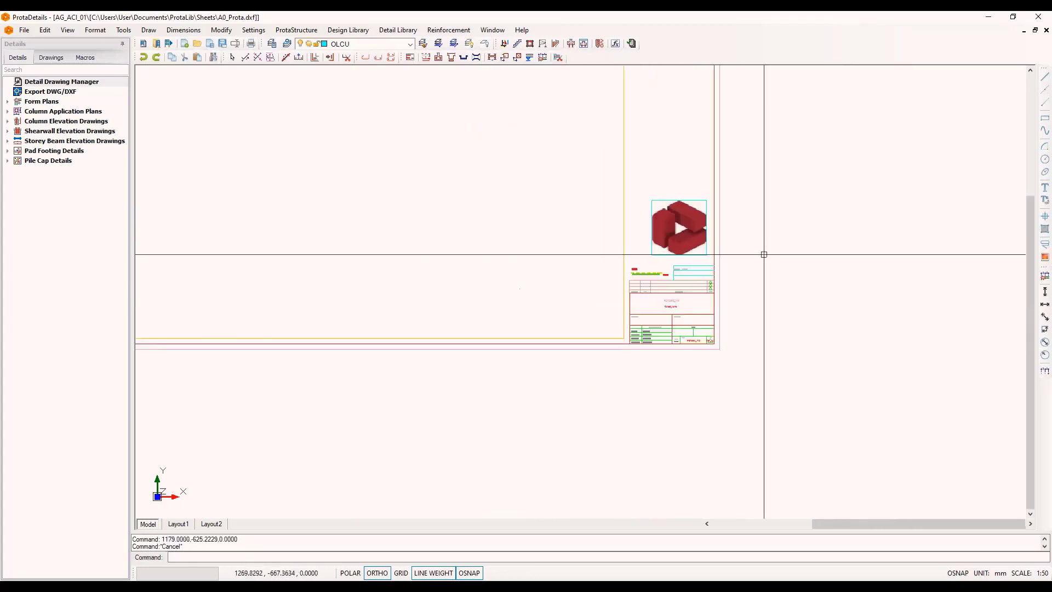
mouse_move(742, 307)
middle_mouse_down()
mouse_move(727, 345)
mouse_move(740, 438)
middle_mouse_up()
scroll(805, 383, "up", 1)
scroll(843, 372, "down", 2)
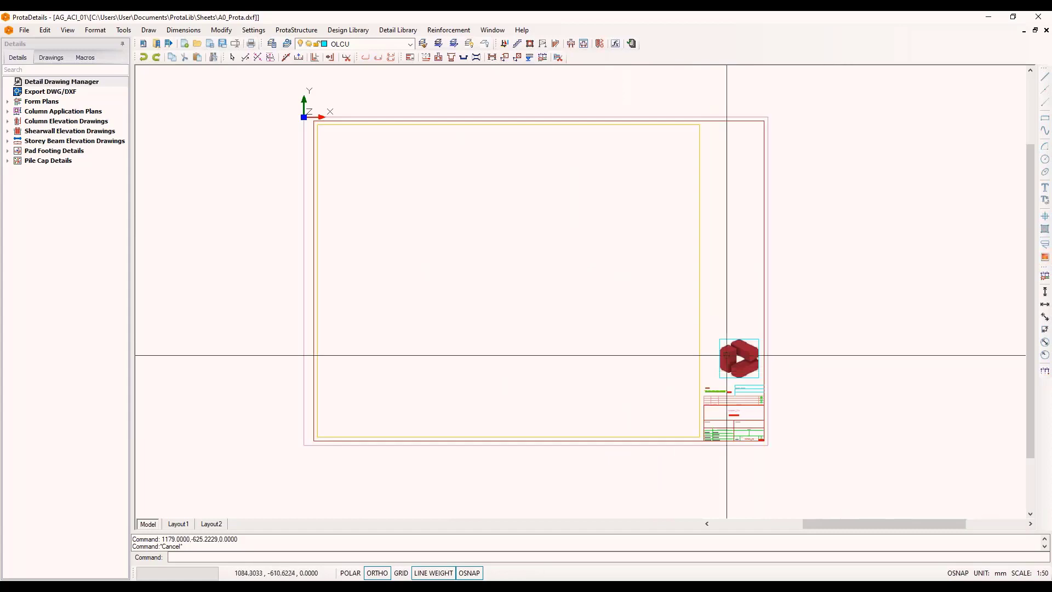
middle_click_drag(771, 311, 758, 310)
scroll(758, 310, "up", 1)
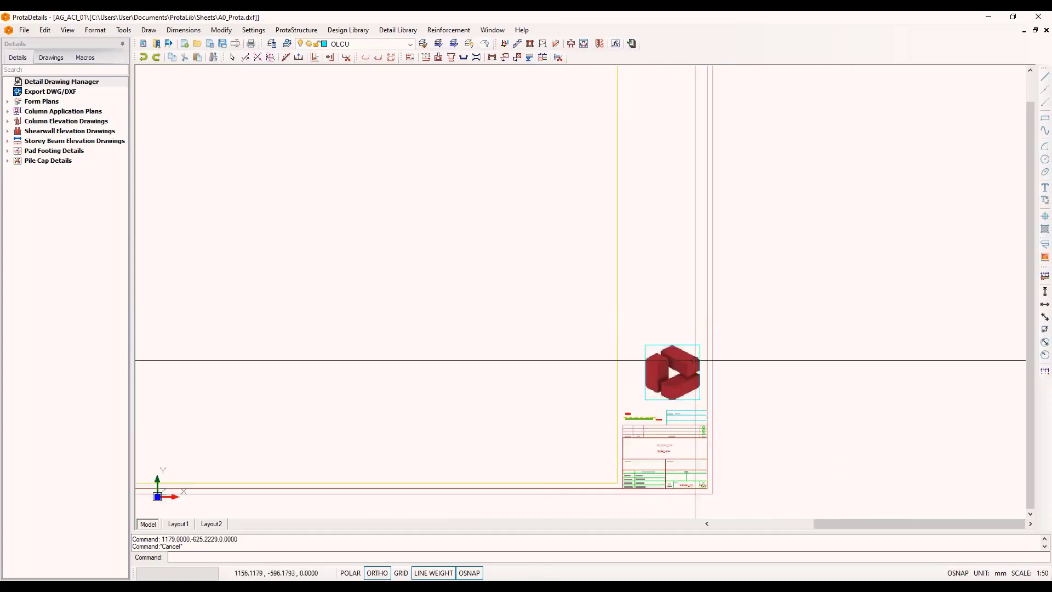
scroll(695, 363, "down", 2)
scroll(738, 383, "up", 1)
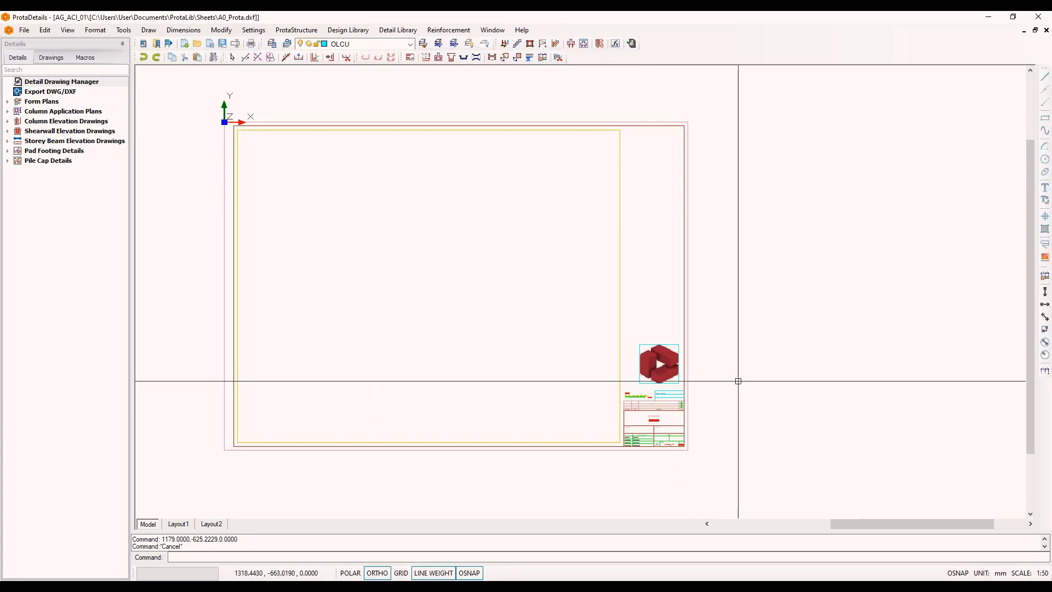
type("s")
key("Return")
left_click(753, 89)
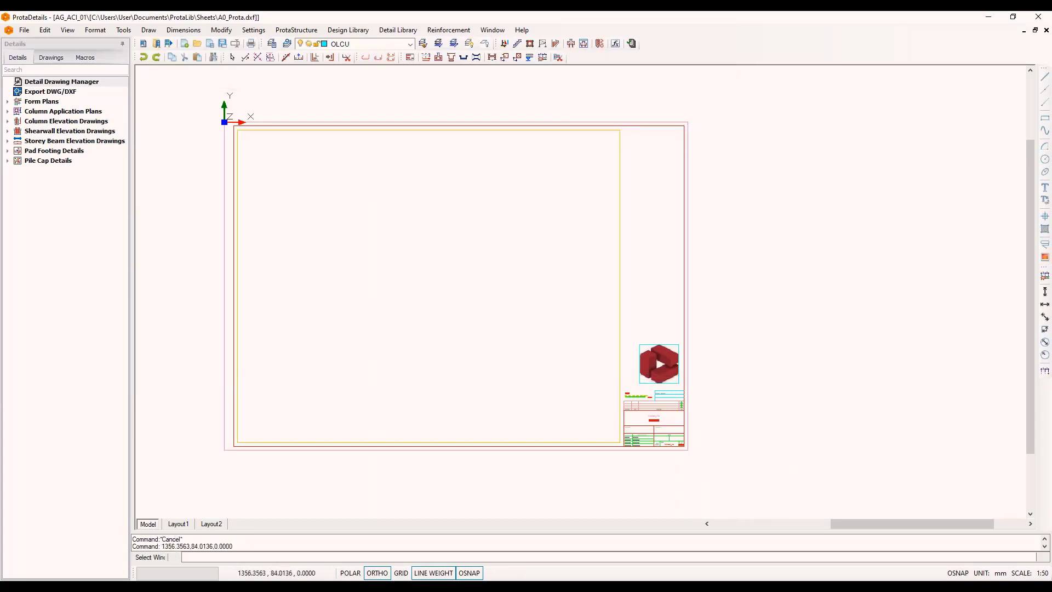
left_click(628, 467)
left_click(569, 482)
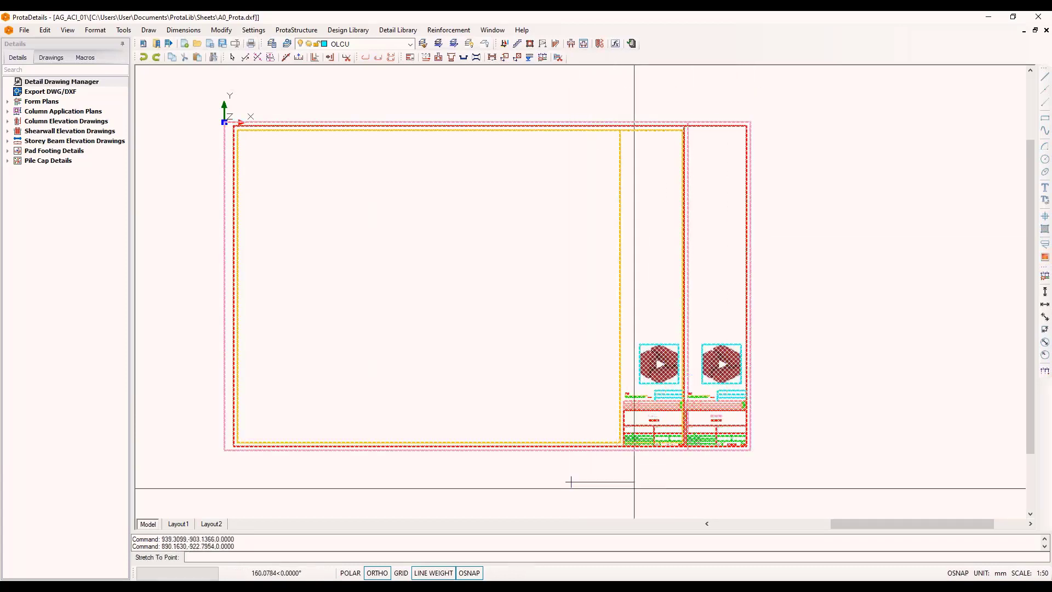
key("Return")
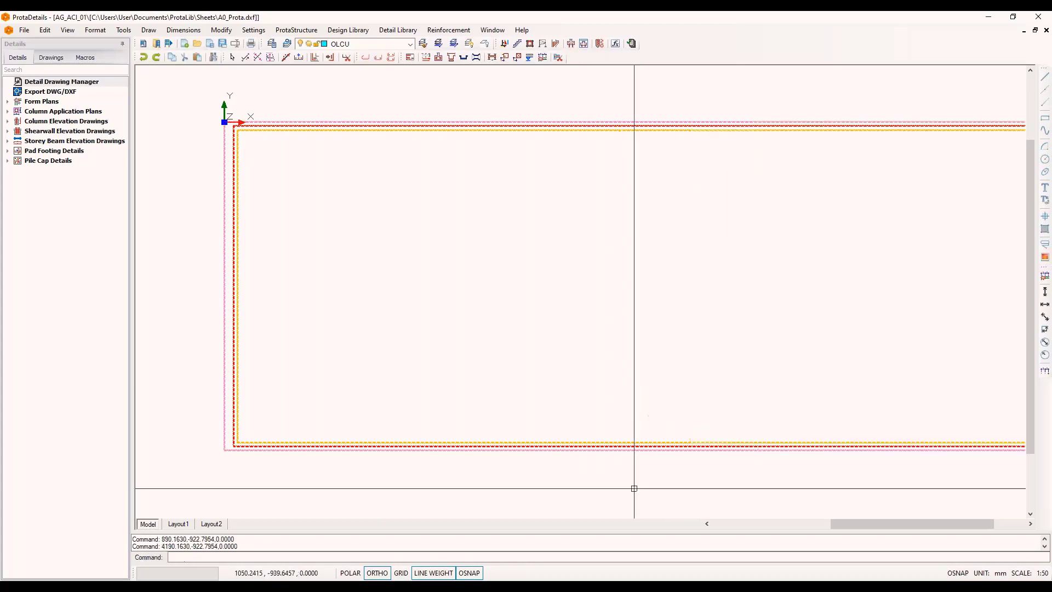
scroll(207, 252, "down", 5)
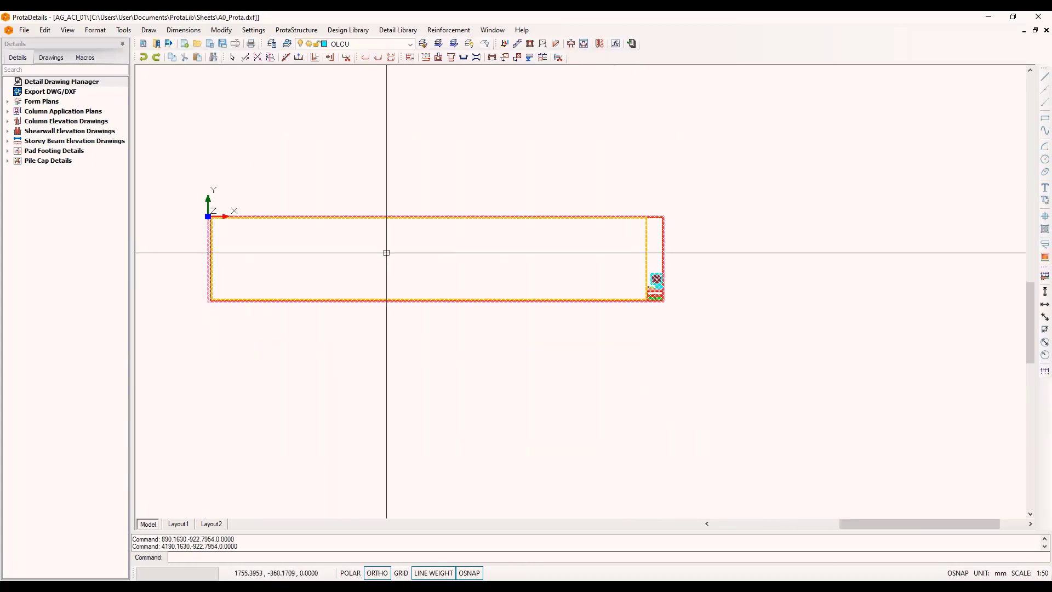
key("Escape")
key("Escape")
scroll(242, 233, "up", 2)
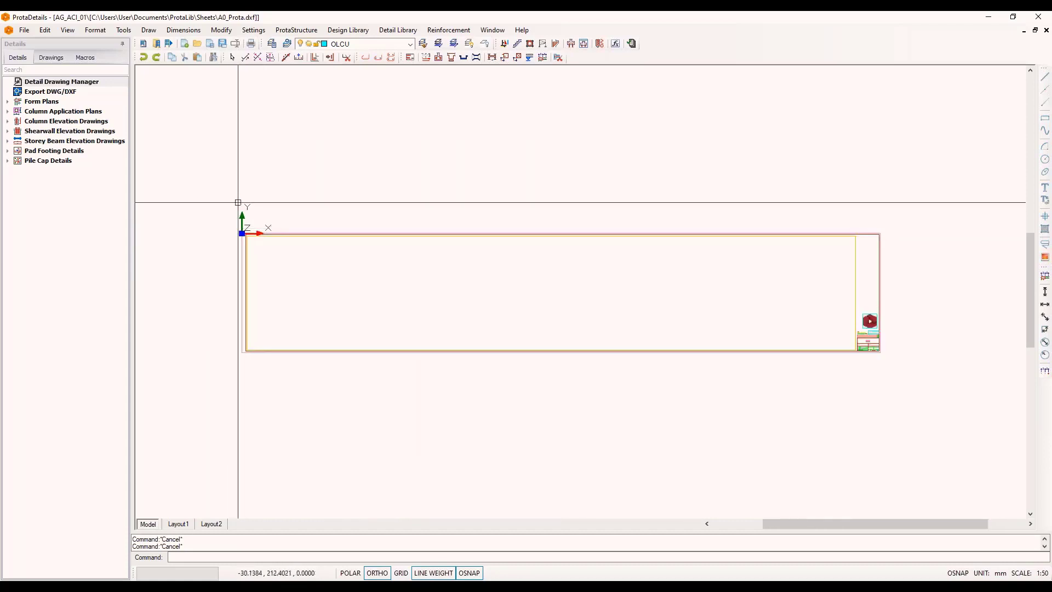
Step: Export only A0_Prota.dxf to the ExportedDrawings directory in DXF2010 format
double_click(48, 93)
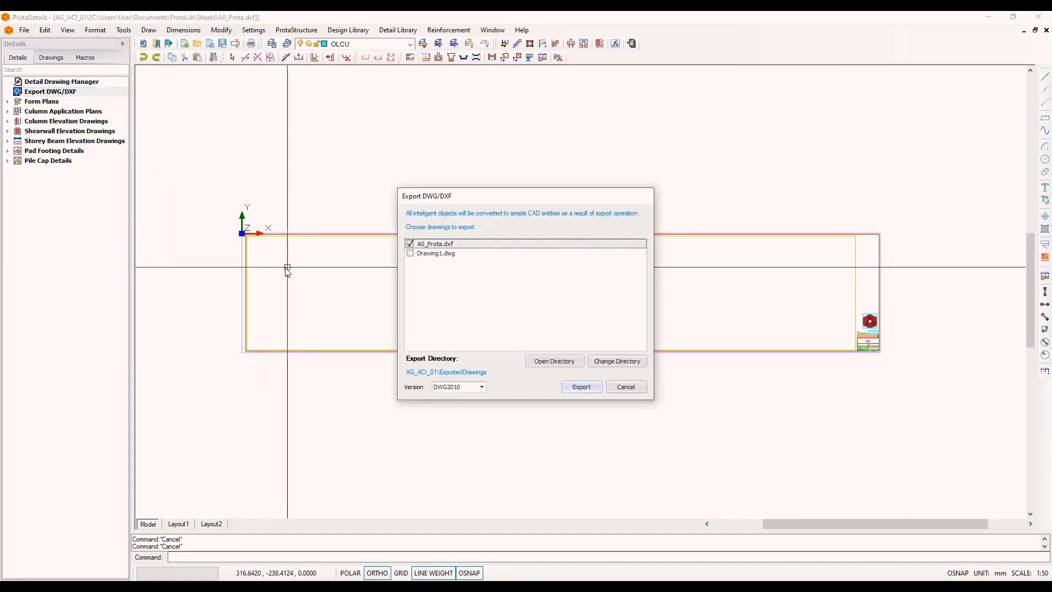
left_click_drag(510, 202, 561, 212)
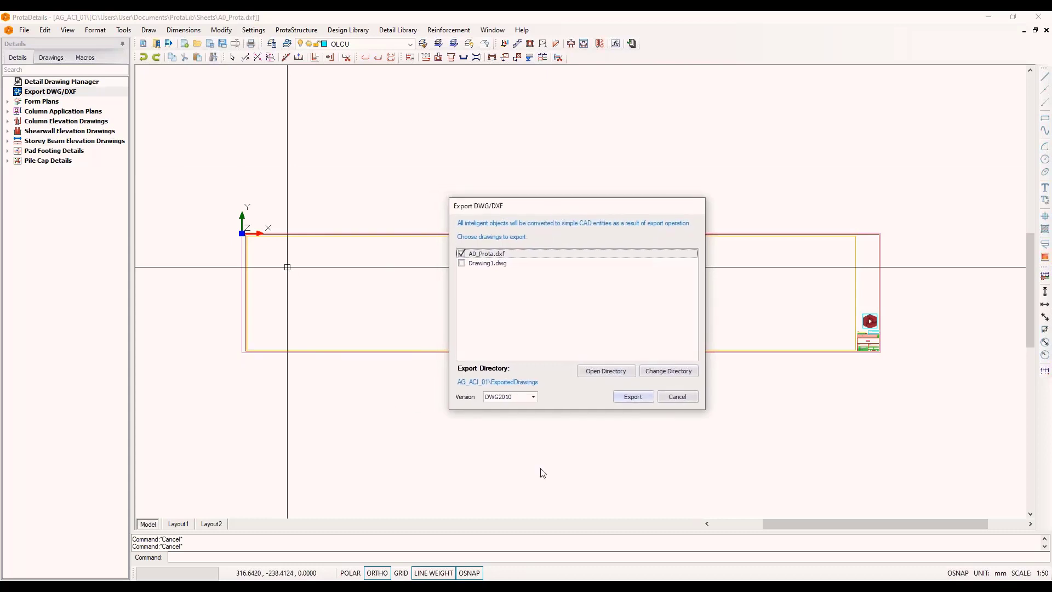
left_click(531, 397)
left_click(505, 432)
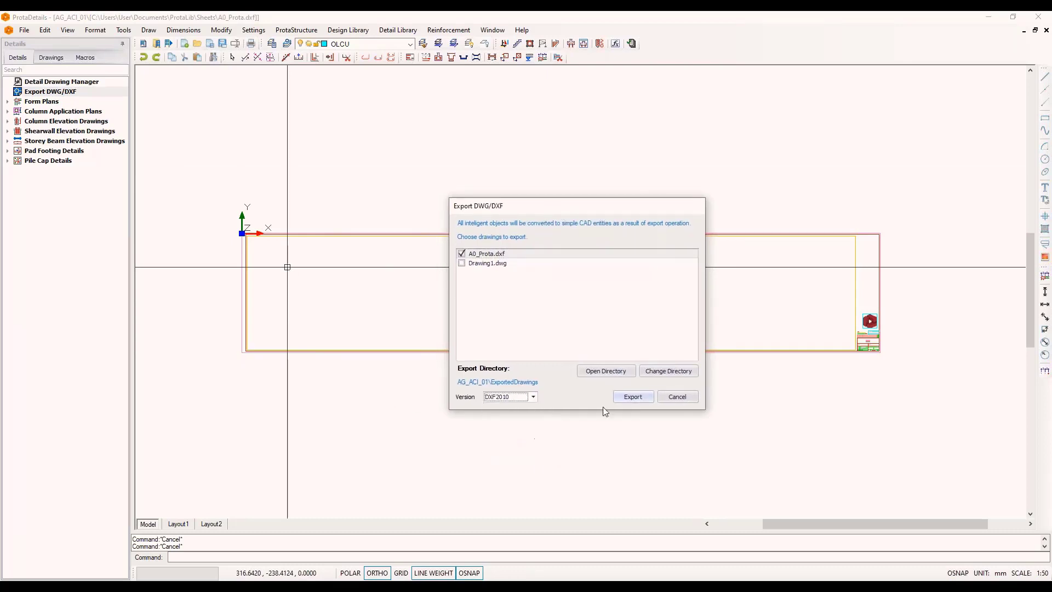
left_click(635, 398)
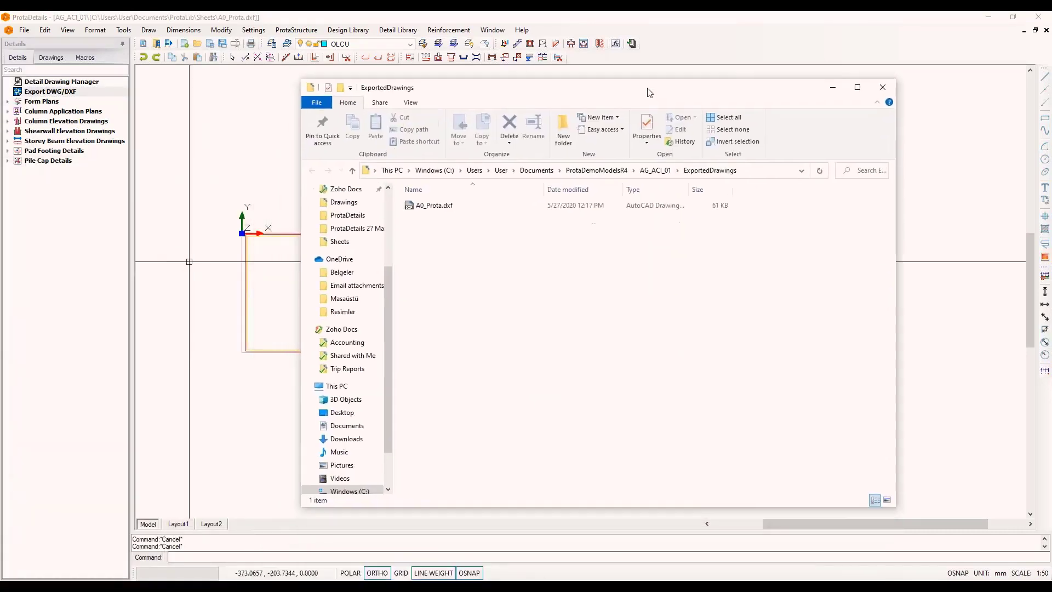
Step: In File Explorer, rename the exported file ProtaCustomSheet.dxf, put it in the Documents\ProtaLib\Sheets folder and minimize the window
left_click(441, 209)
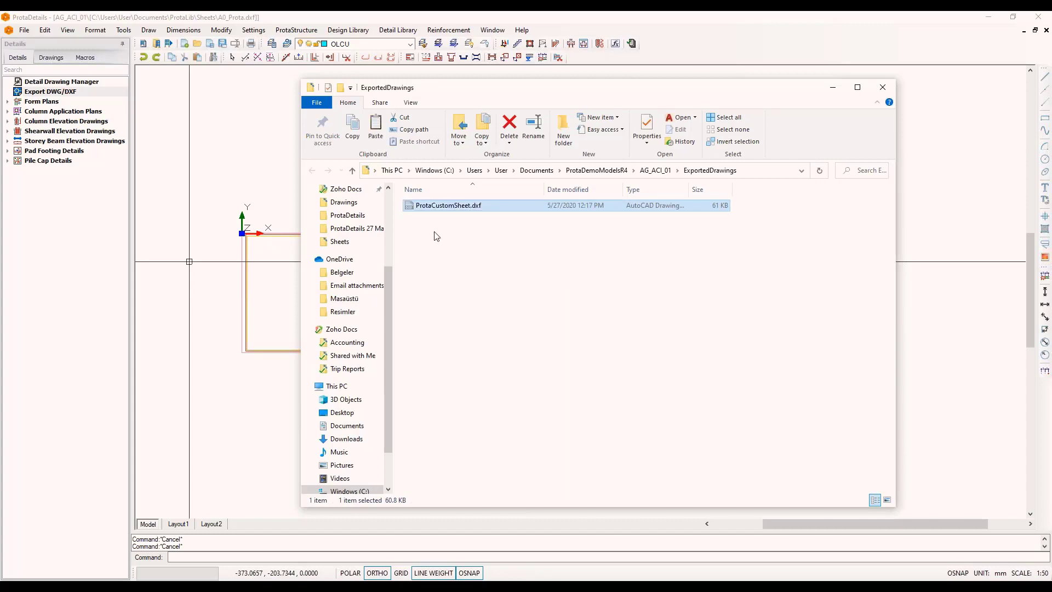
left_click(344, 425)
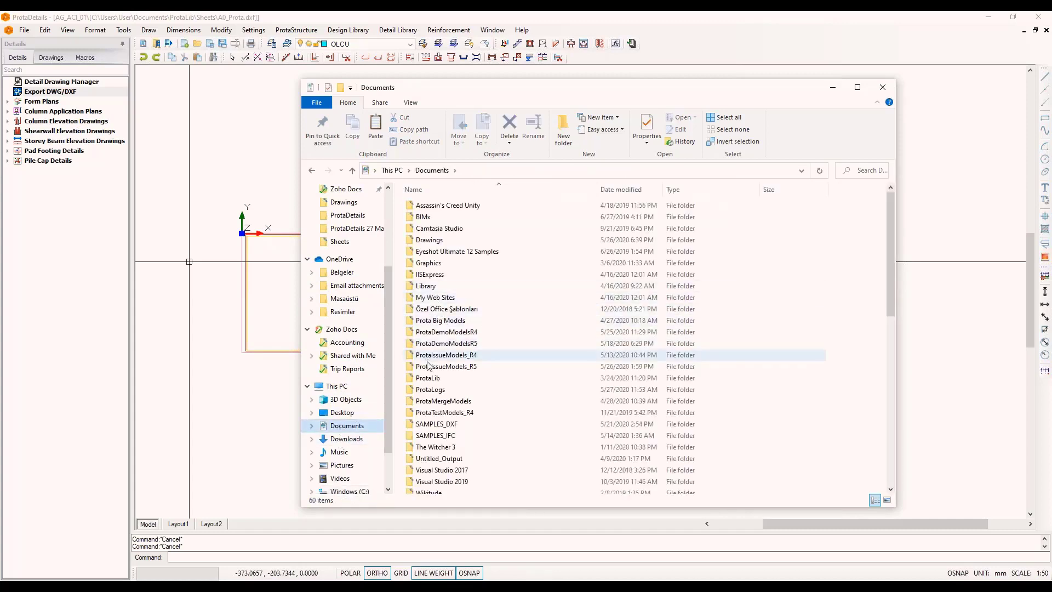
double_click(428, 377)
left_click(433, 252)
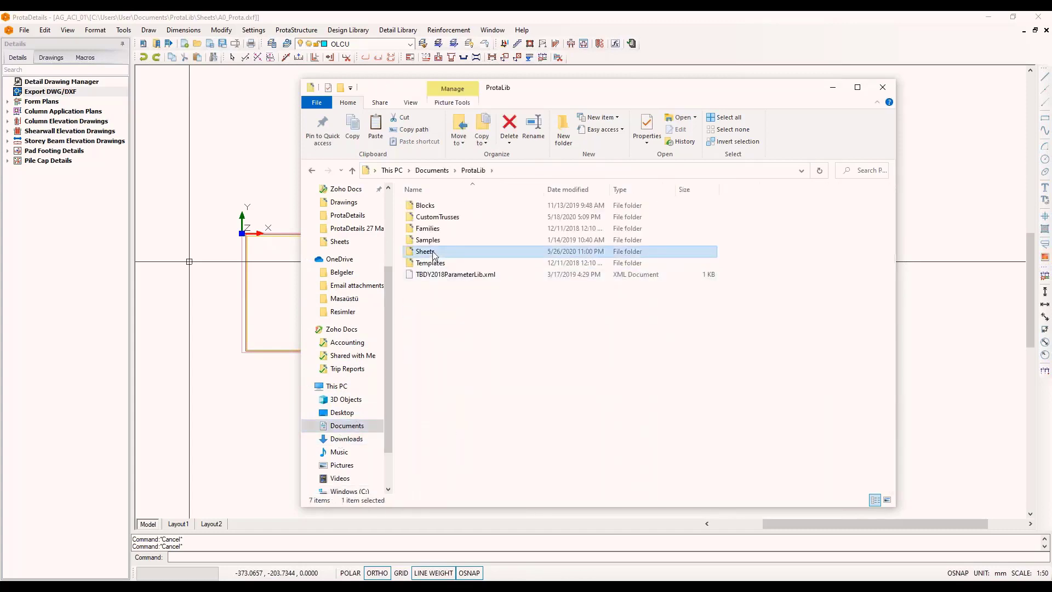
double_click(433, 252)
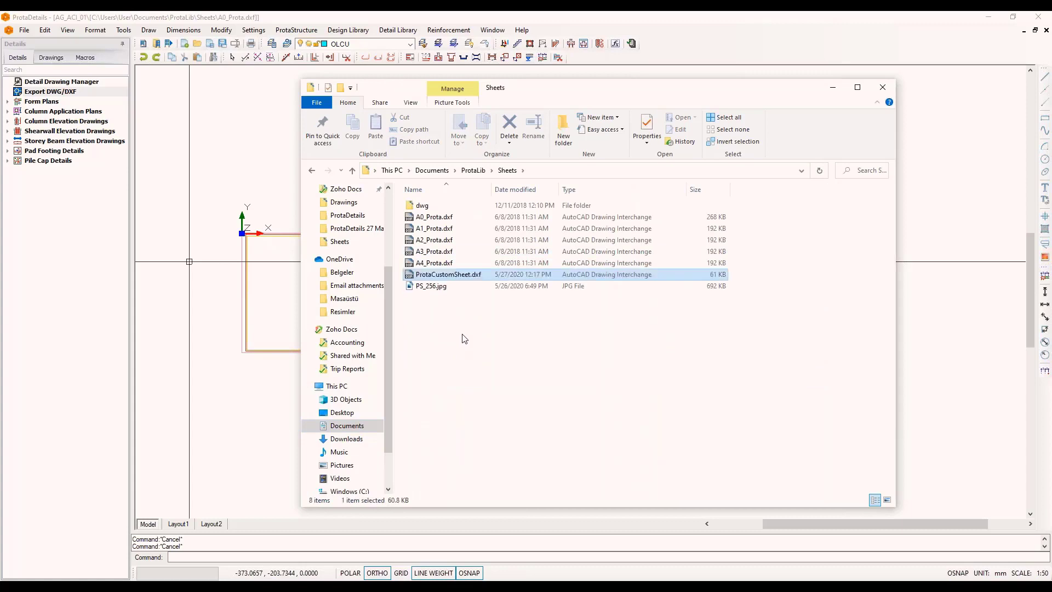
left_click(832, 87)
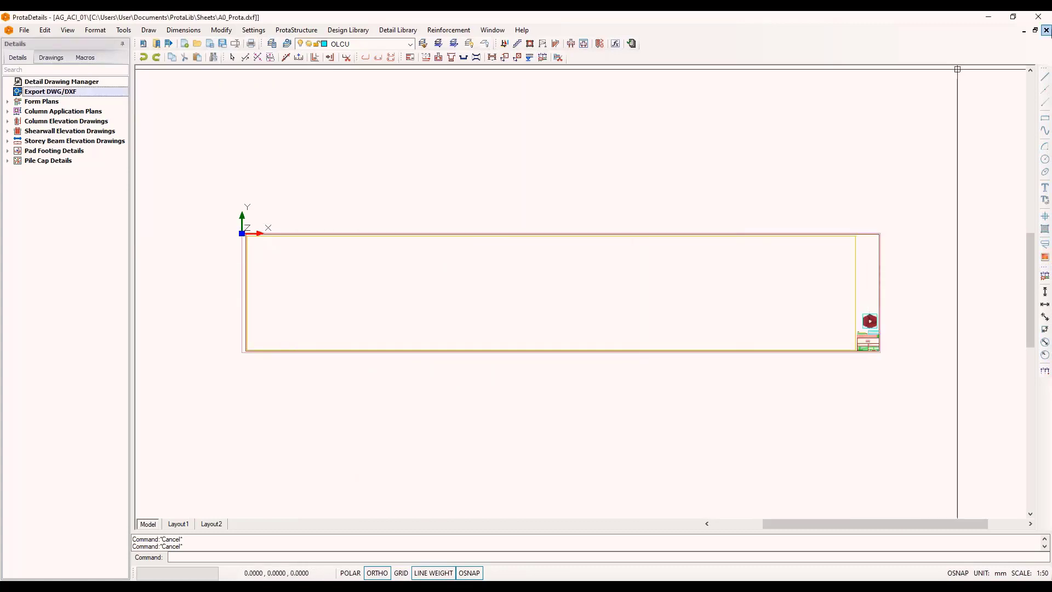
Step: Close the A0_Prota.dxf template in ProtaDetails and save the detail sheets drawing as Drawing1
left_click(1046, 30)
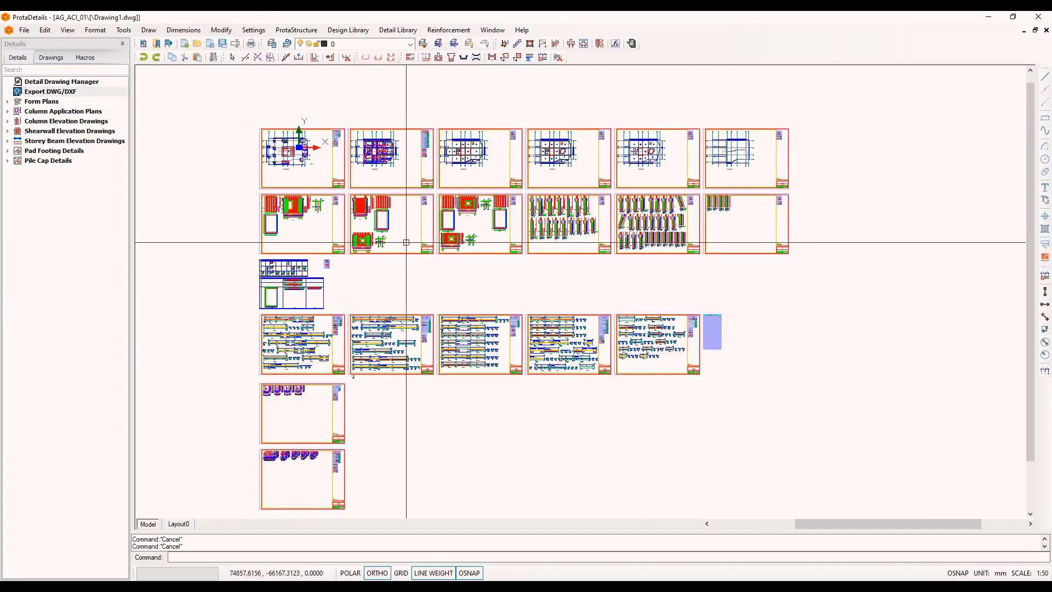
left_click(209, 45)
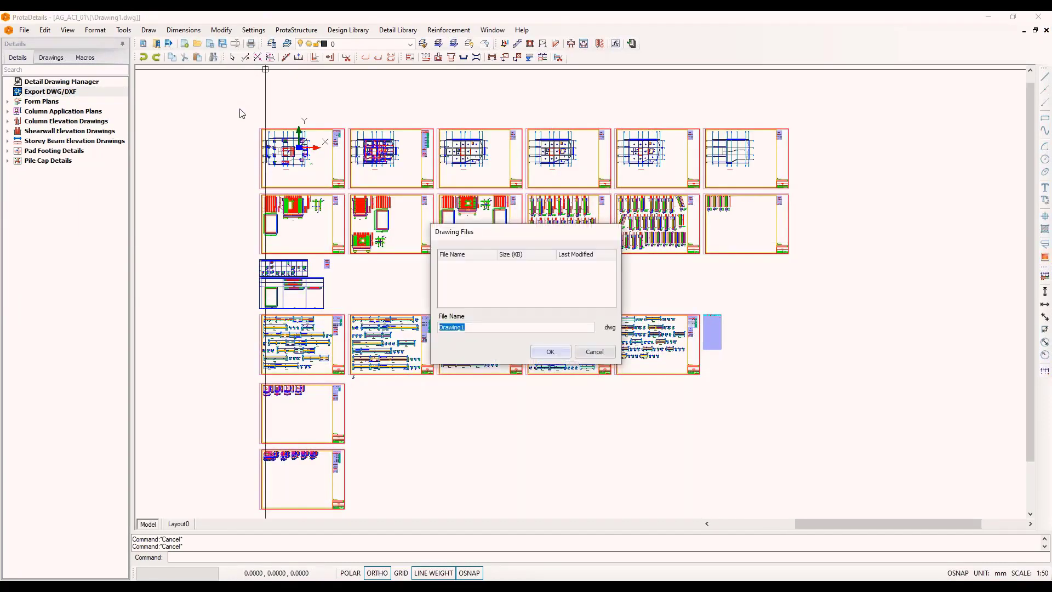
key("Return")
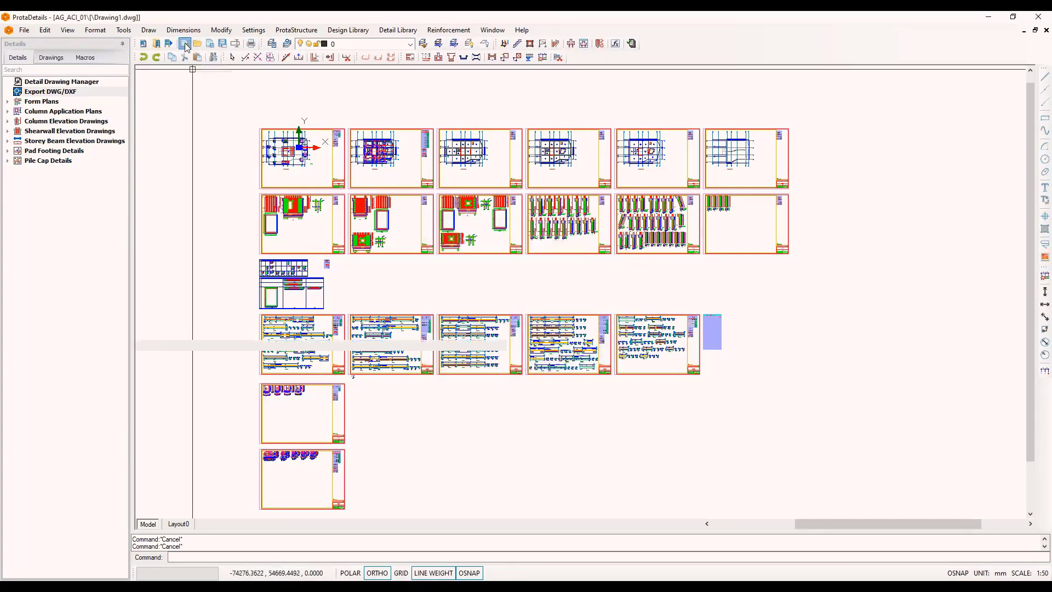
Step: Start a new drawing and open the drawing options for the form plans of all storeys
left_click(185, 44)
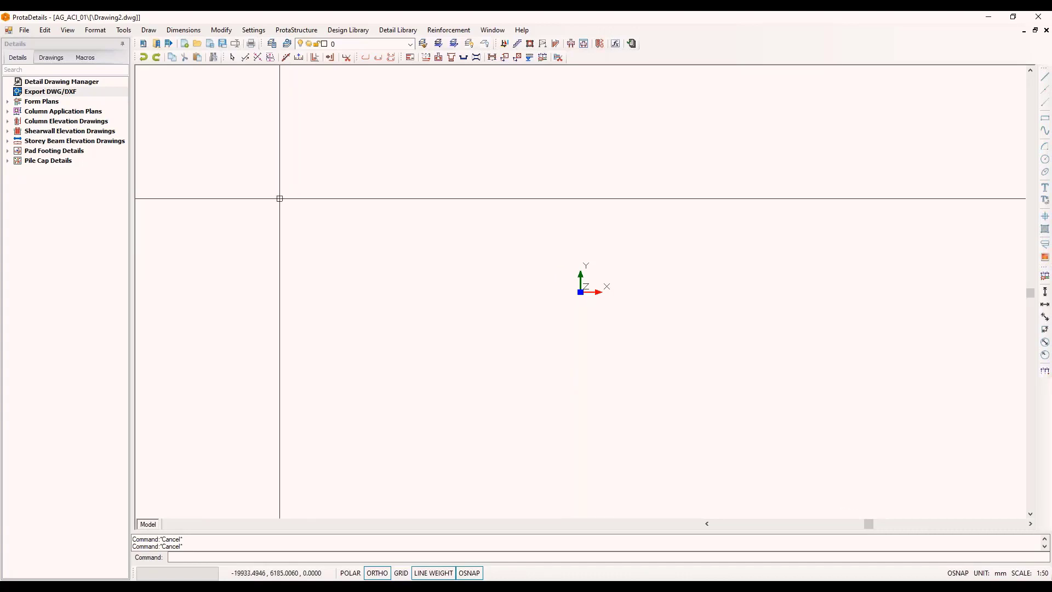
left_click(7, 103)
left_click(49, 104)
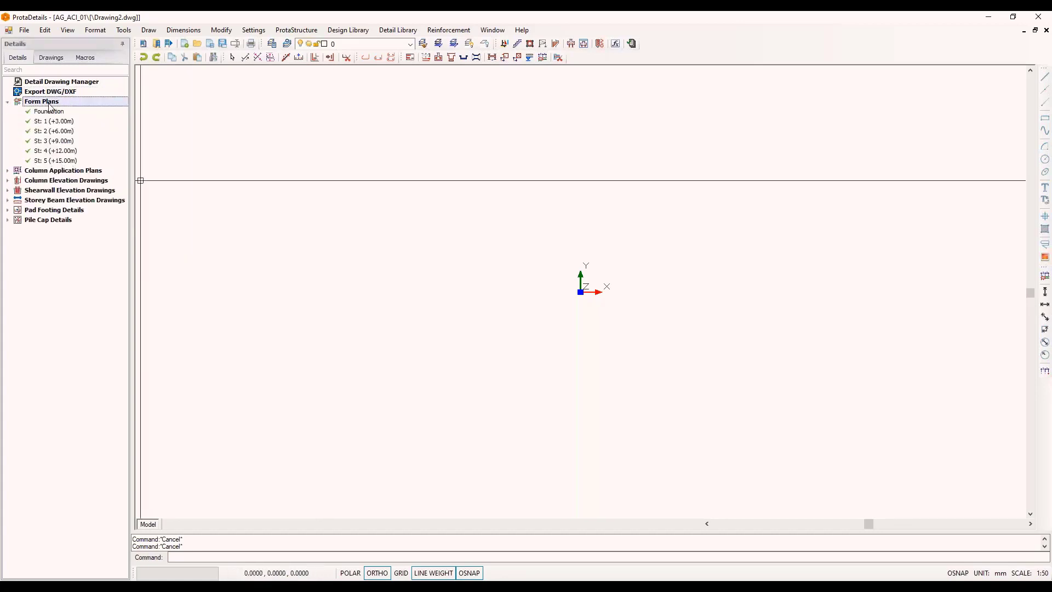
left_click(76, 114)
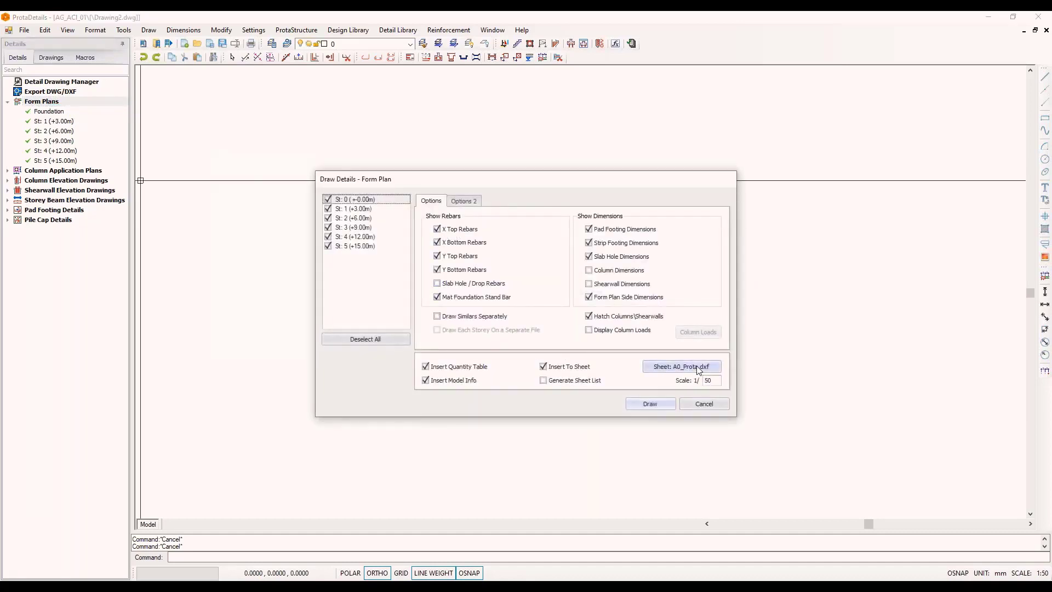
Step: Choose ProtaCustomSheet.dxf as the form plans' sheet and draw all selected storeys into the new drawing
left_click(692, 369)
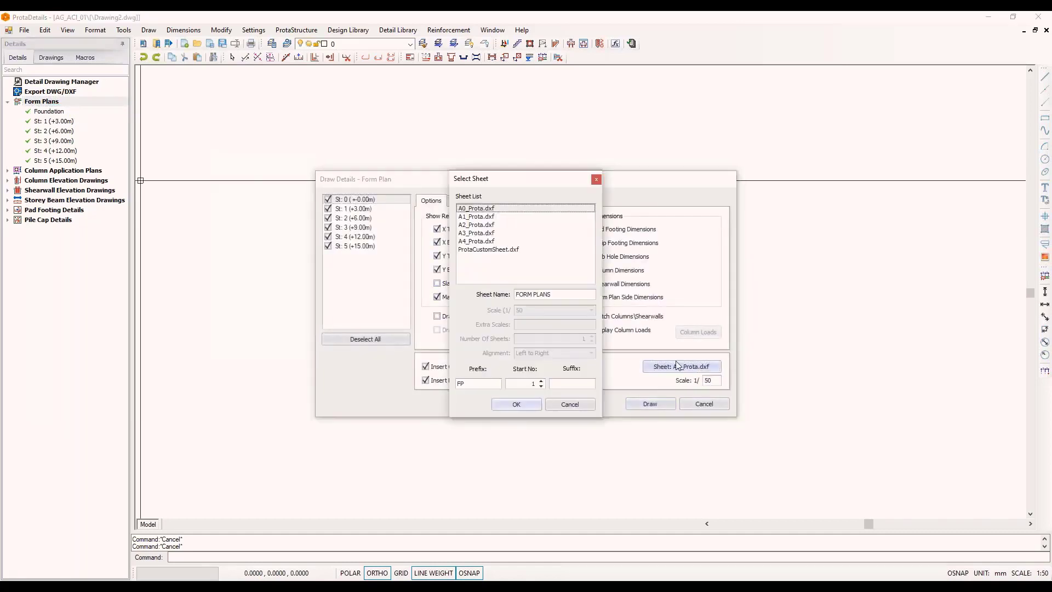
left_click(488, 250)
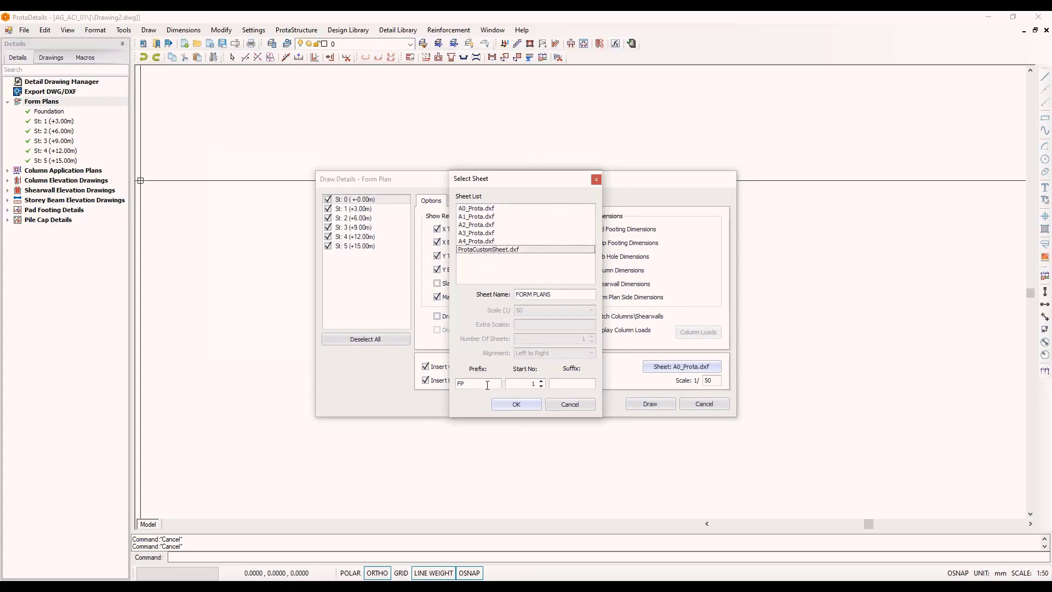
left_click(515, 406)
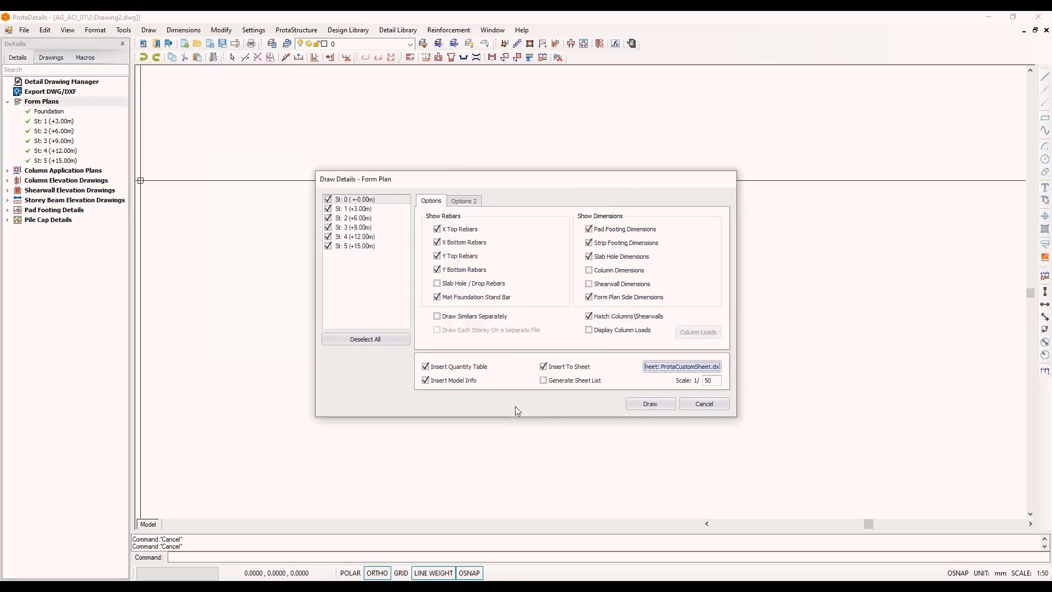
left_click(642, 404)
key("Return")
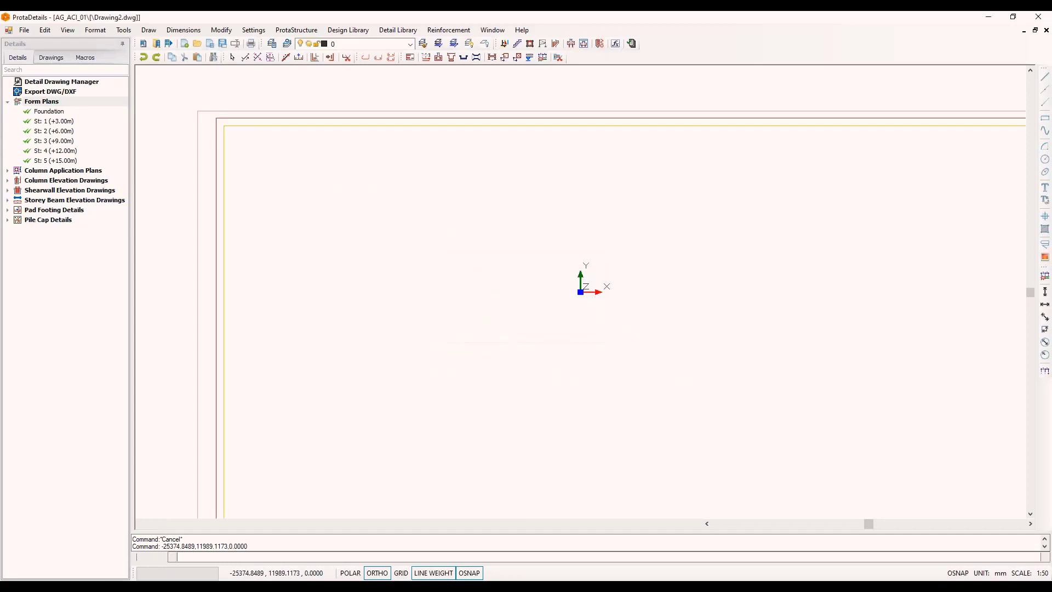
Step: Examine the generated form plan sheet, including its plan layout, quantity tables, logo and title block
scroll(372, 212, "down", 8)
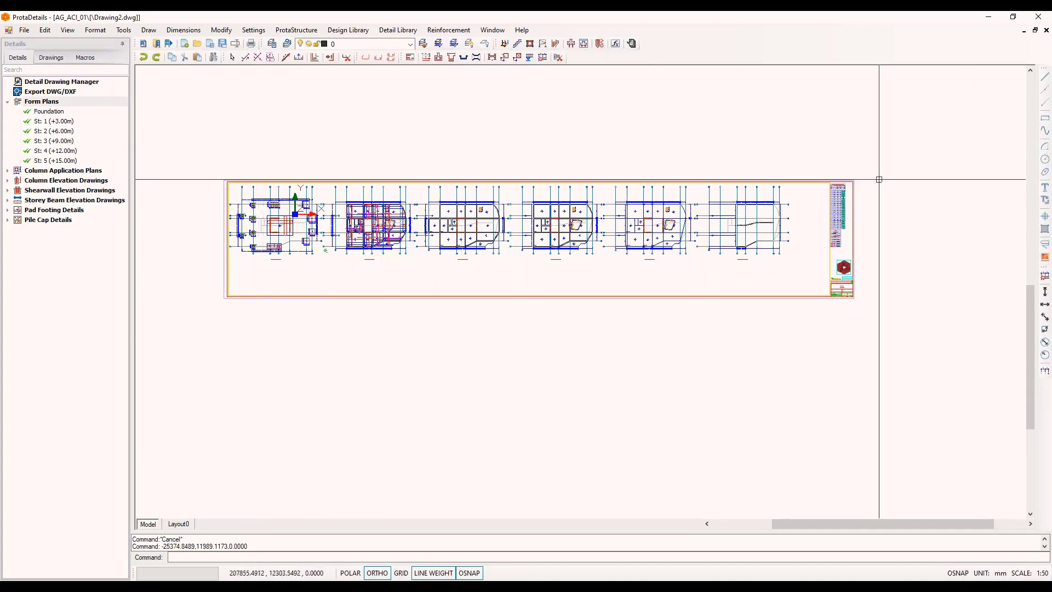
scroll(860, 180, "up", 3)
scroll(866, 219, "up", 3)
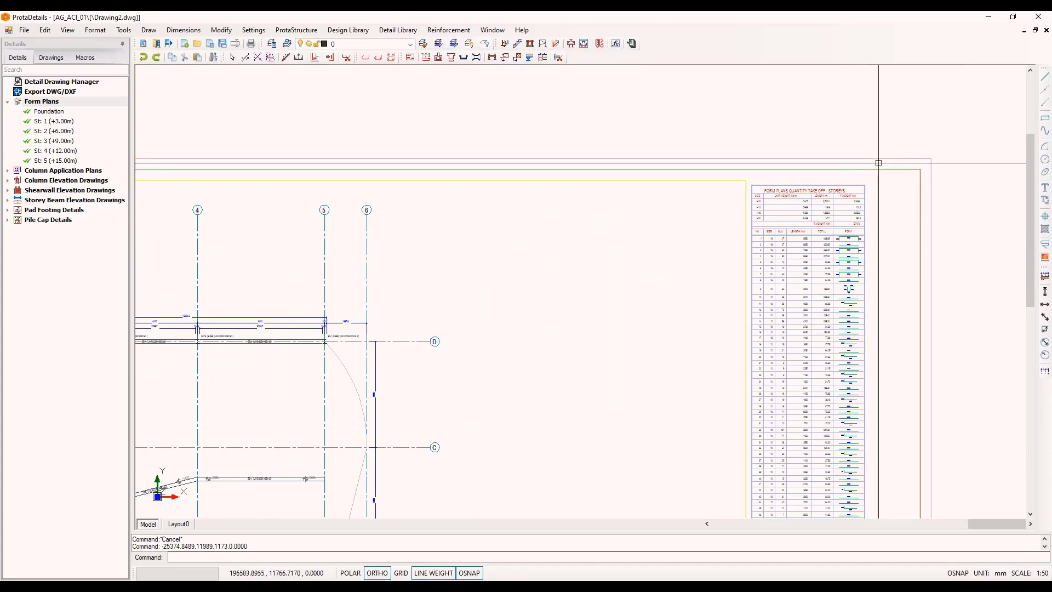
scroll(925, 122, "down", 3)
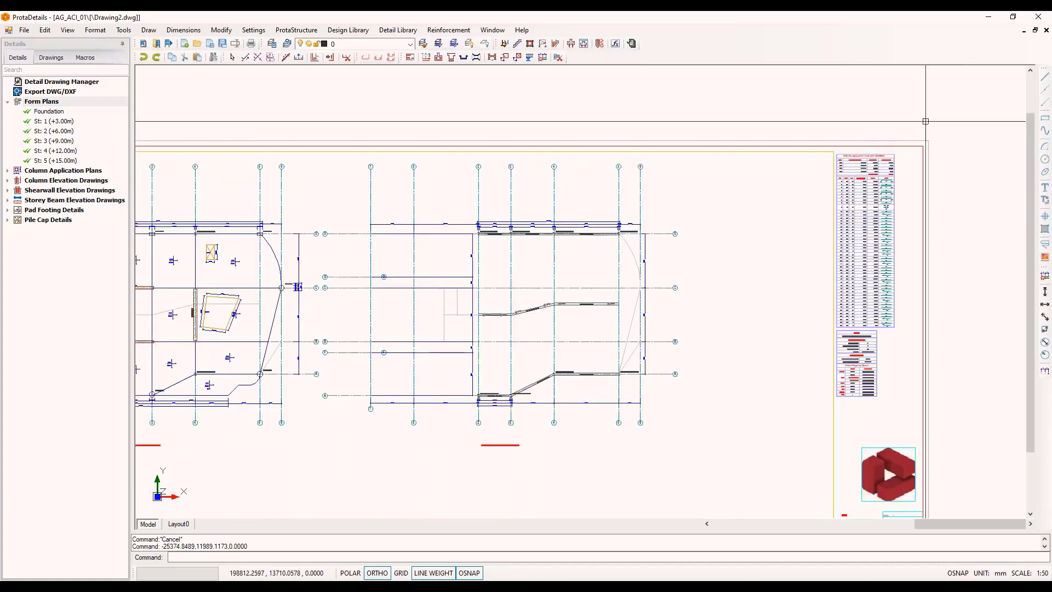
scroll(925, 121, "down", 2)
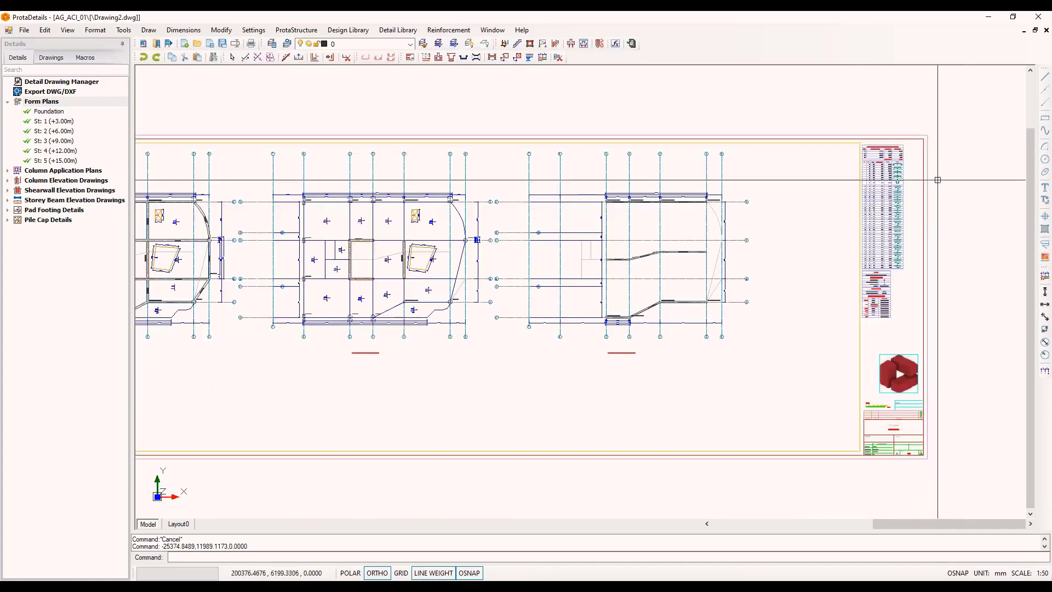
Step: Examine the title block of the form plans sheet, including its revision, scale, project title and personnel fields
scroll(943, 446, "up", 5)
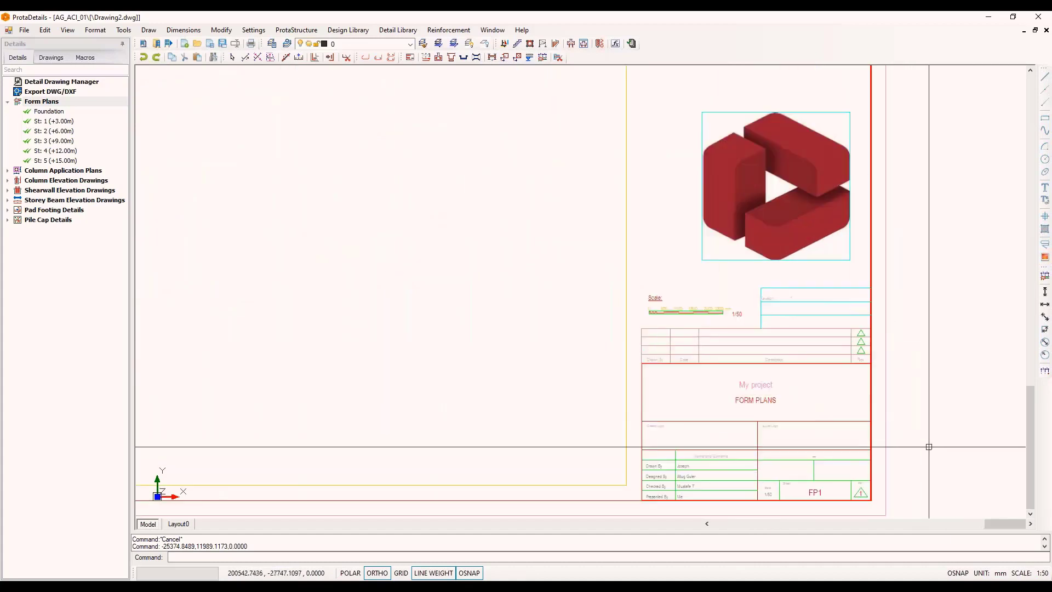
middle_click_drag(929, 446, 901, 442)
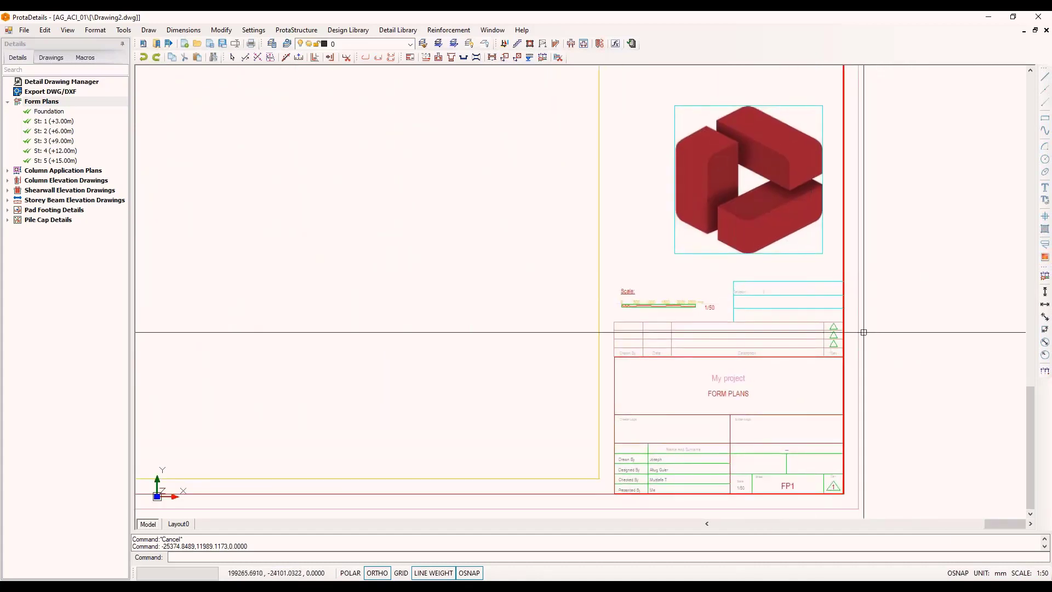
scroll(775, 305, "up", 3)
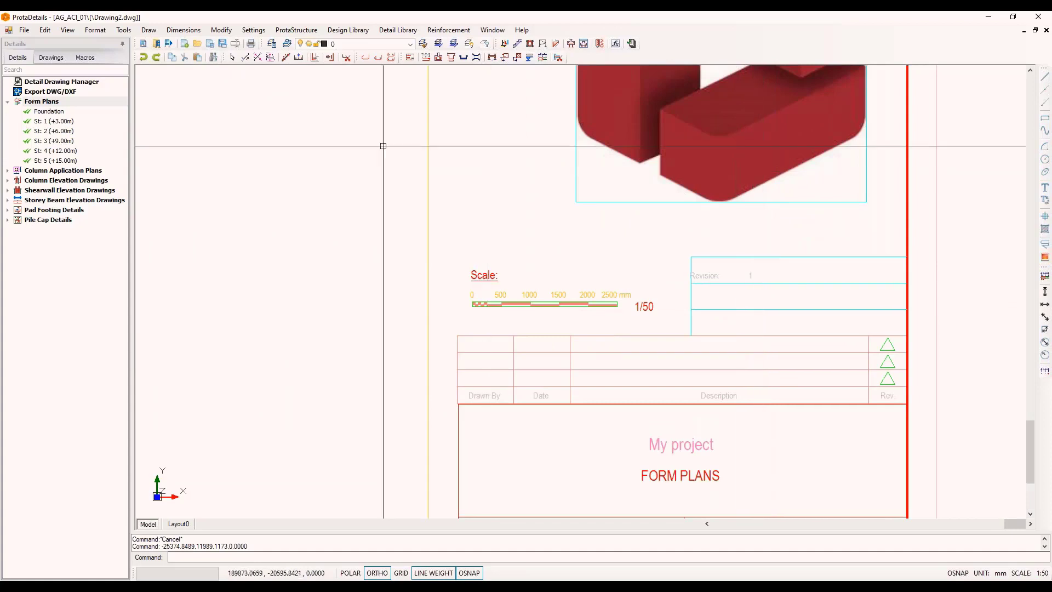
scroll(764, 276, "down", 3)
middle_click_drag(768, 253, 762, 177)
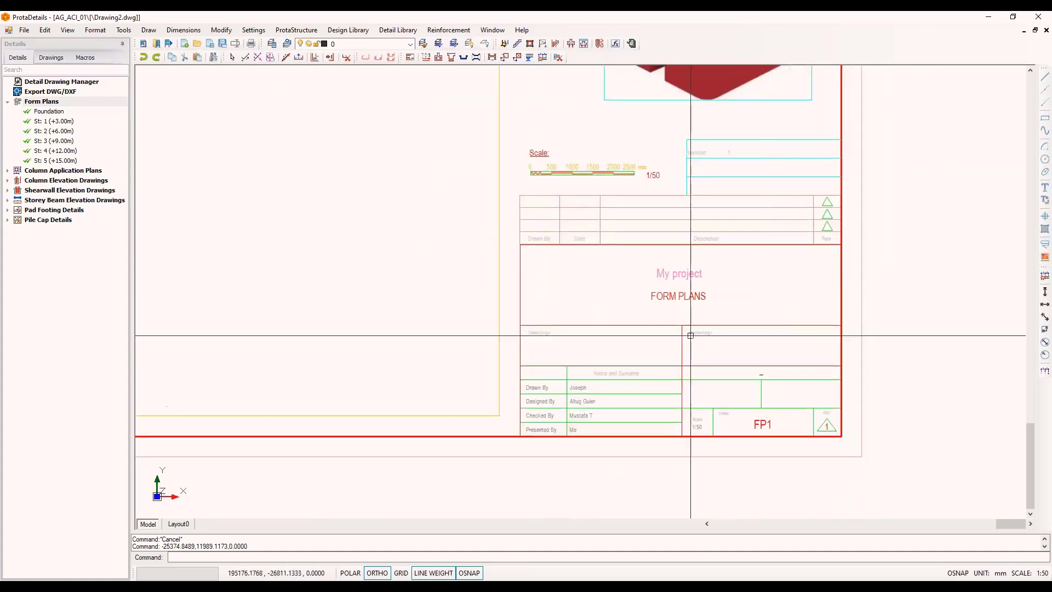
Step: Set the project's revision number to 2 in the project properties and apply it to the sheet's title block
left_click(308, 33)
left_click(321, 185)
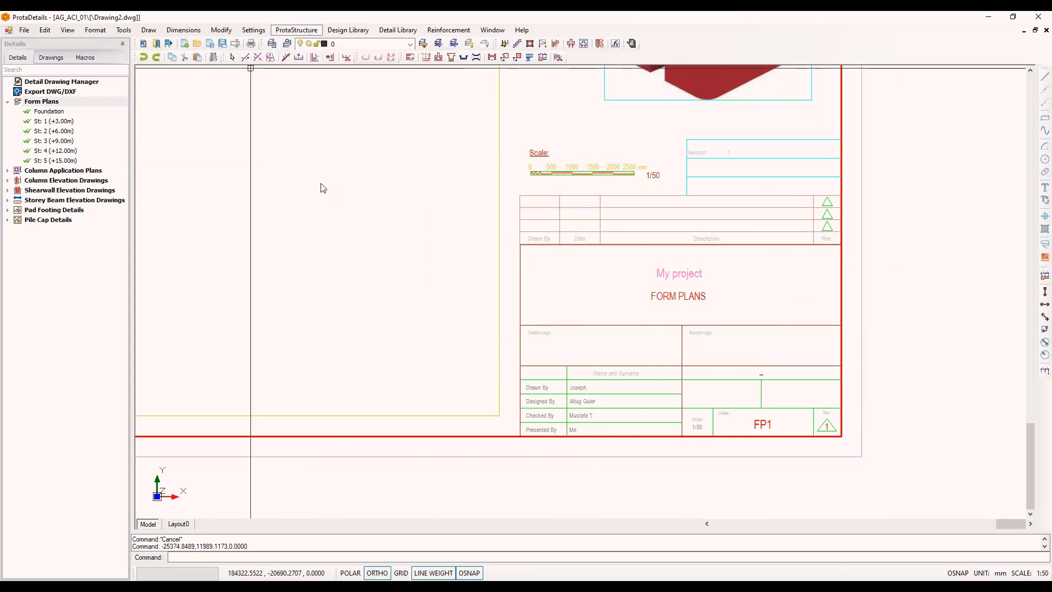
left_click_drag(408, 197, 431, 185)
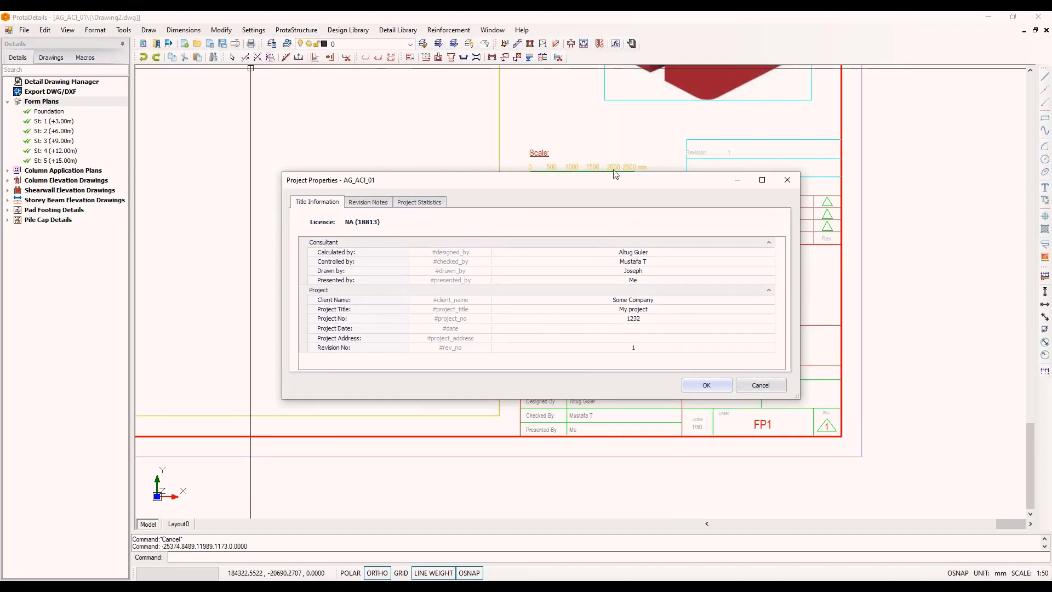
left_click_drag(611, 189, 546, 179)
left_click(584, 338)
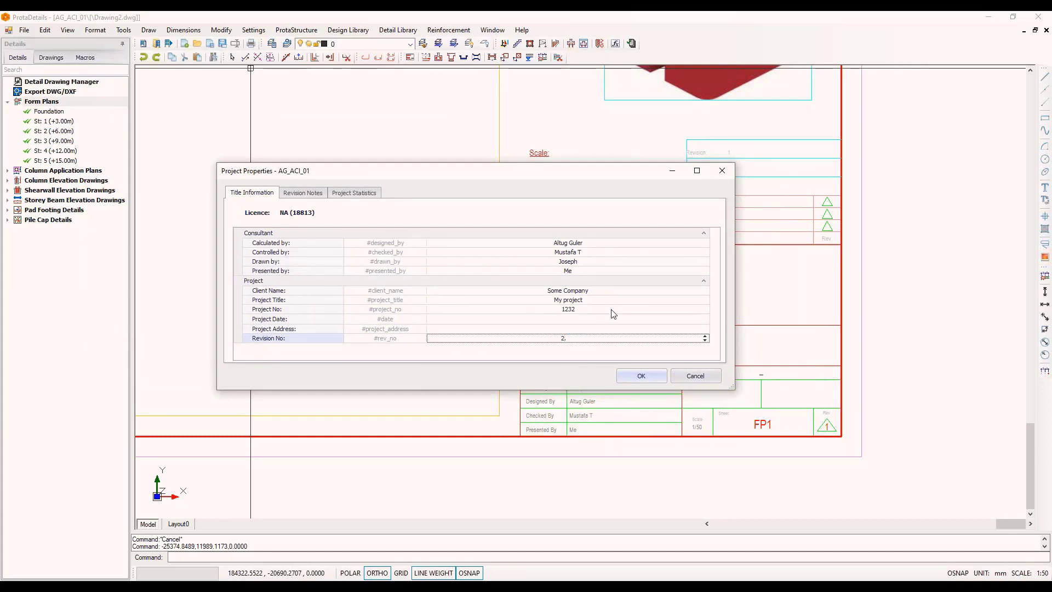
left_click(575, 290)
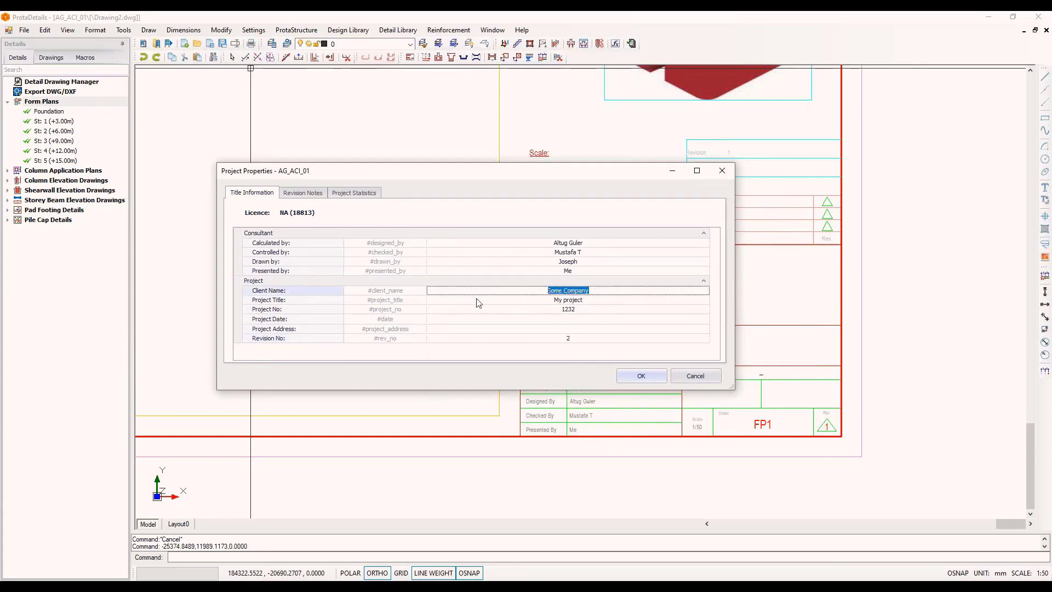
left_click(635, 376)
left_click(548, 336)
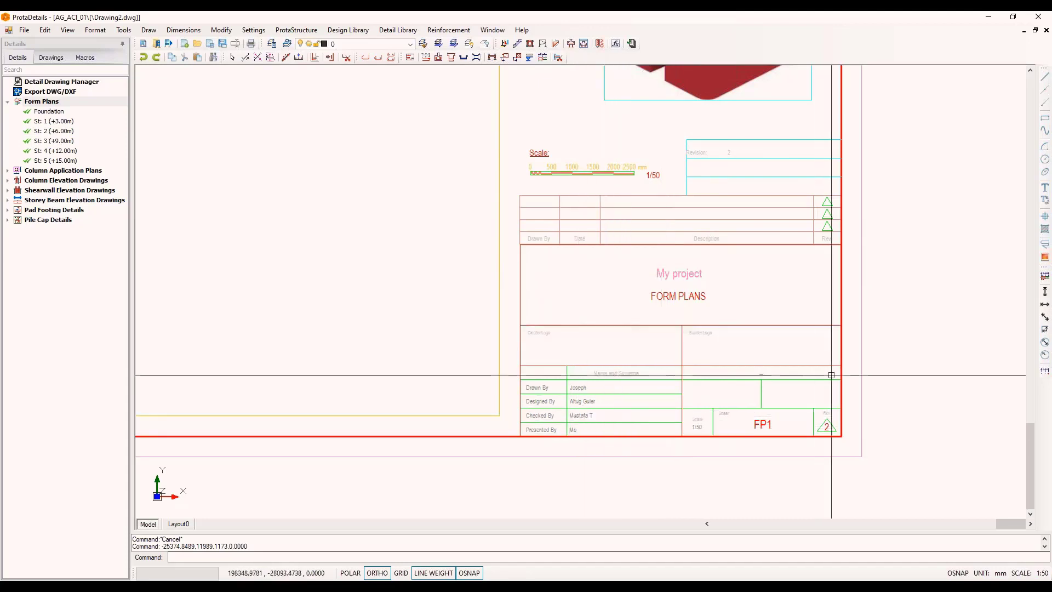
Step: Start the FormSection command and cut section A horizontally across the whole Storey 1 form plan, between axes A and B
scroll(879, 454, "down", 4)
scroll(883, 452, "down", 3)
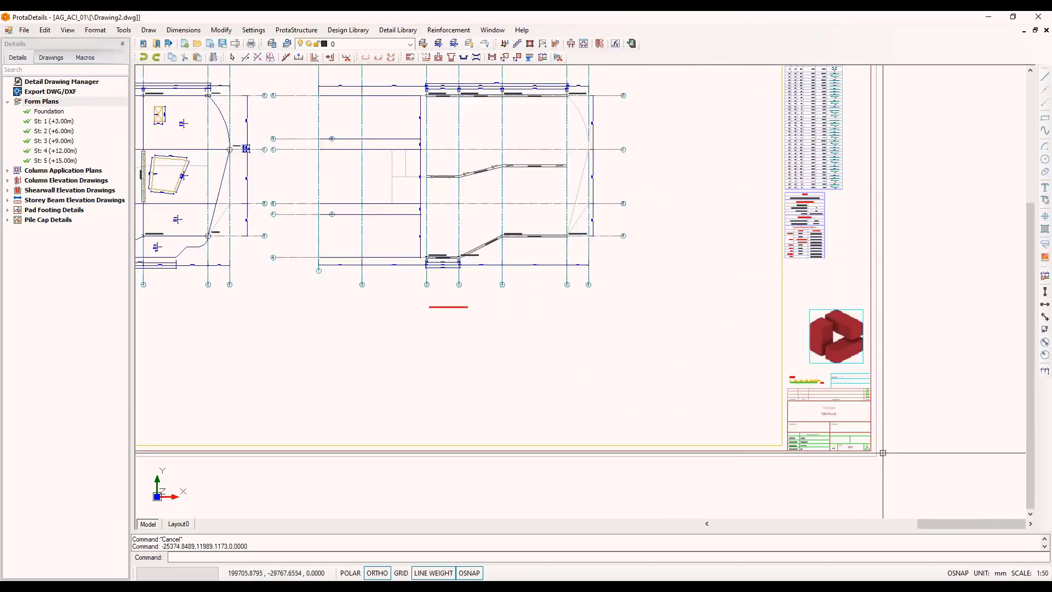
scroll(879, 441, "down", 1)
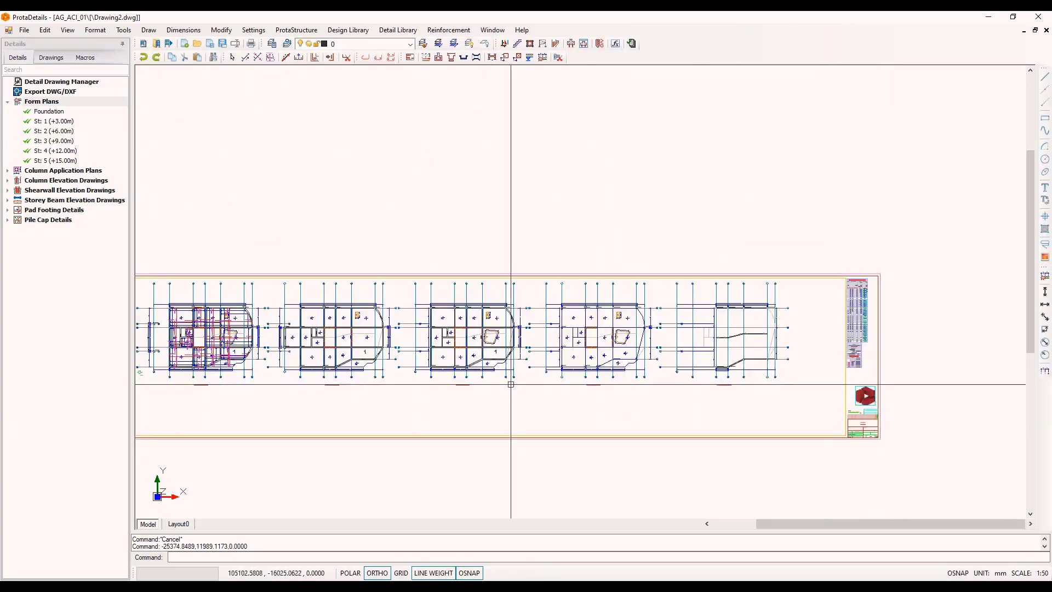
middle_click_drag(306, 343, 458, 321)
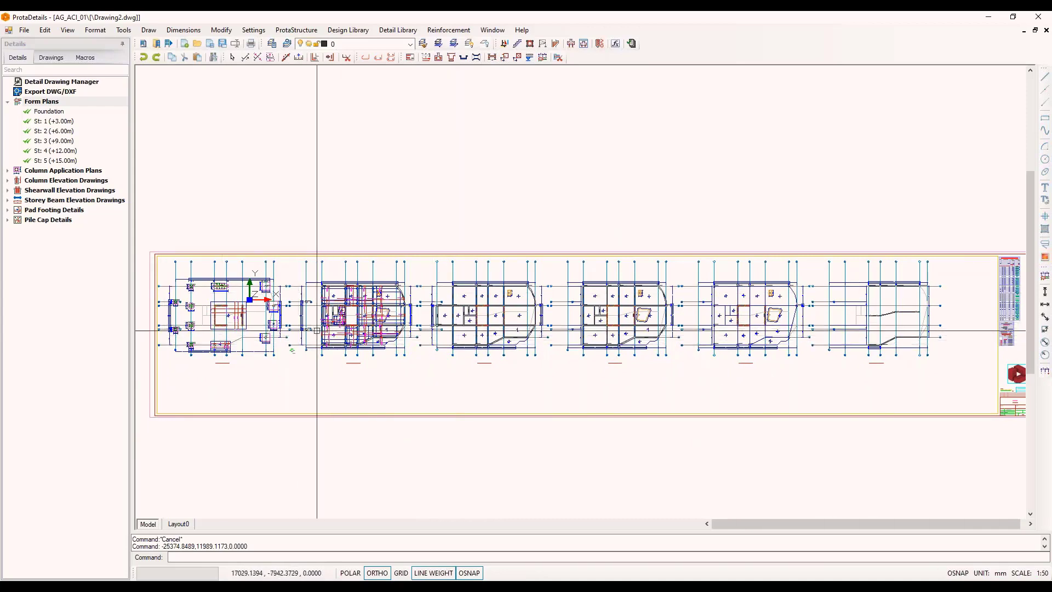
scroll(337, 328, "up", 5)
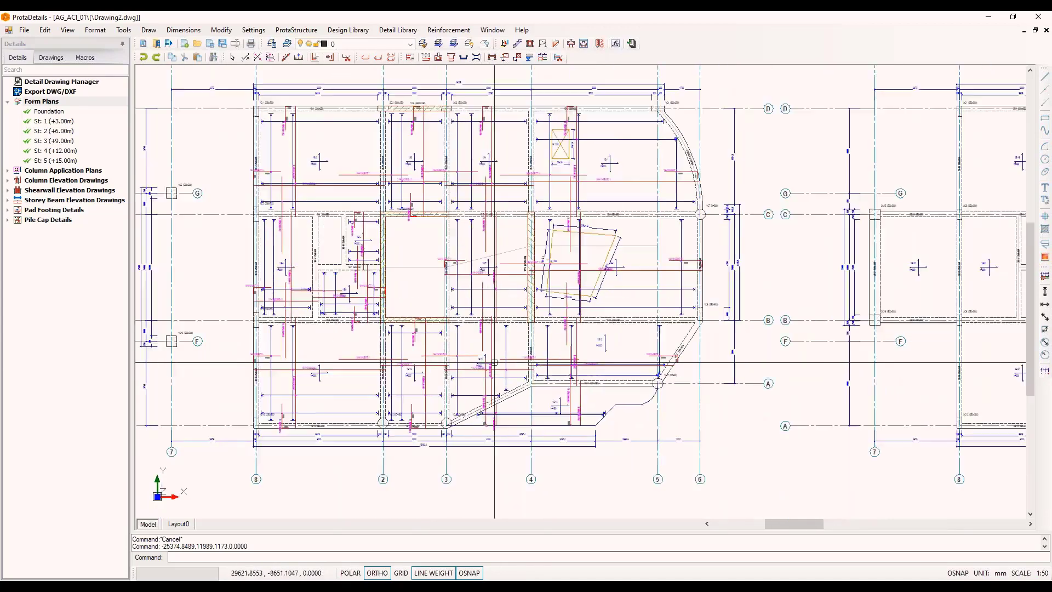
type("orm")
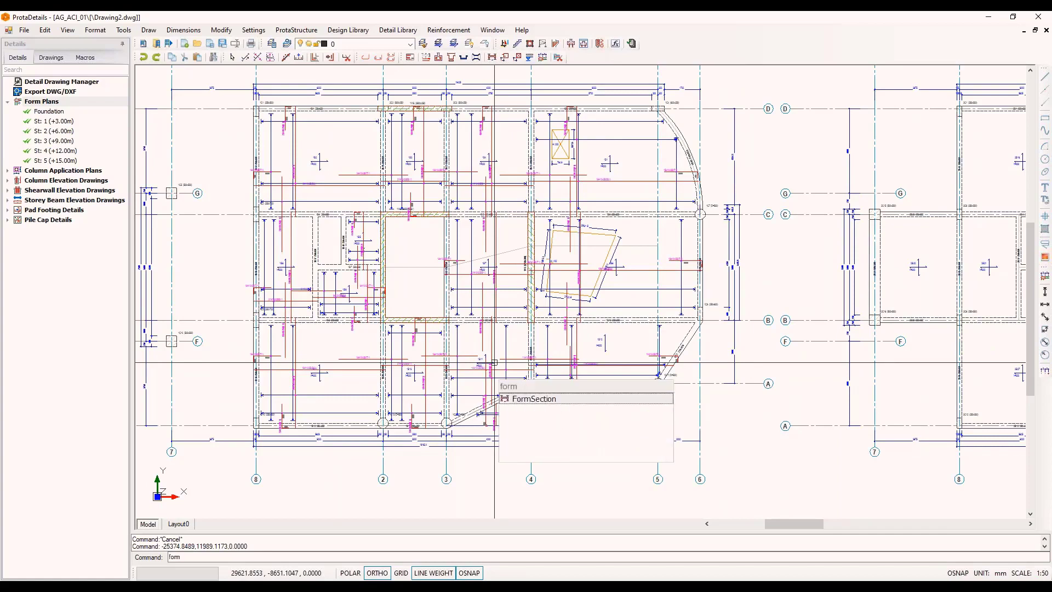
key("Return")
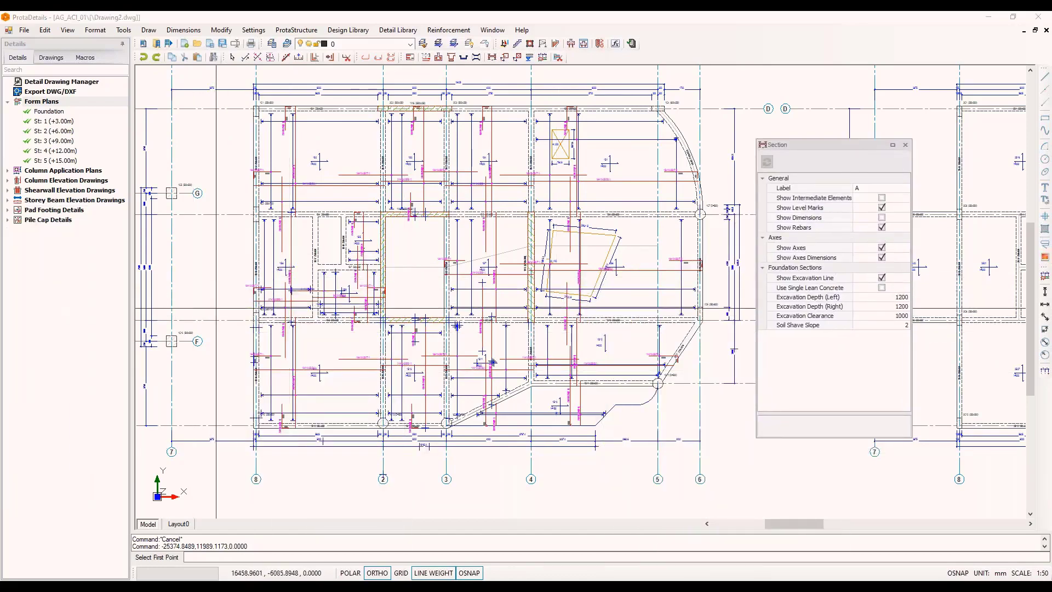
left_click(229, 331)
scroll(228, 332, "down", 2)
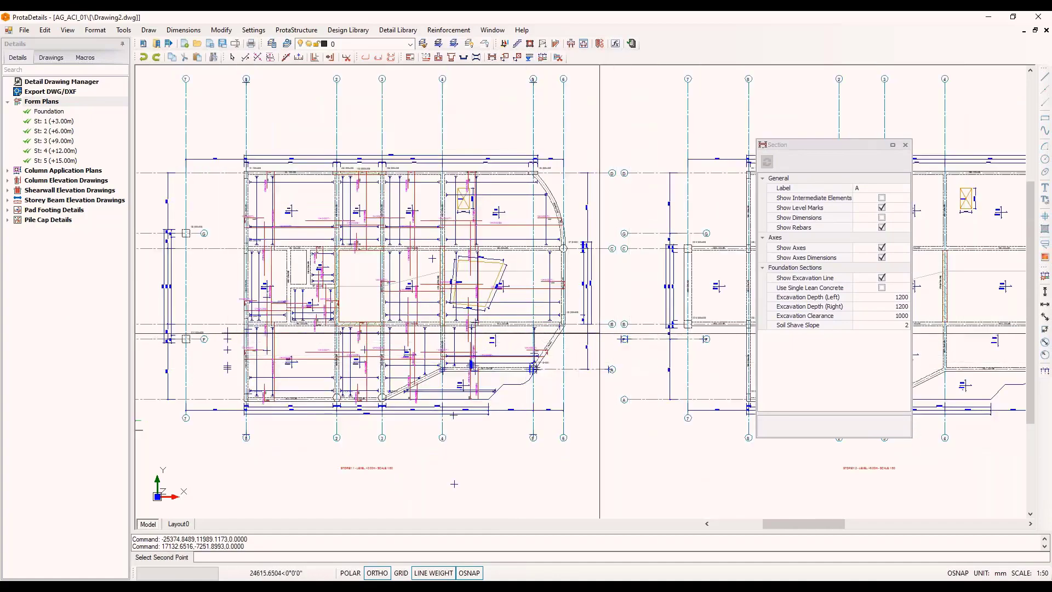
left_click(599, 333)
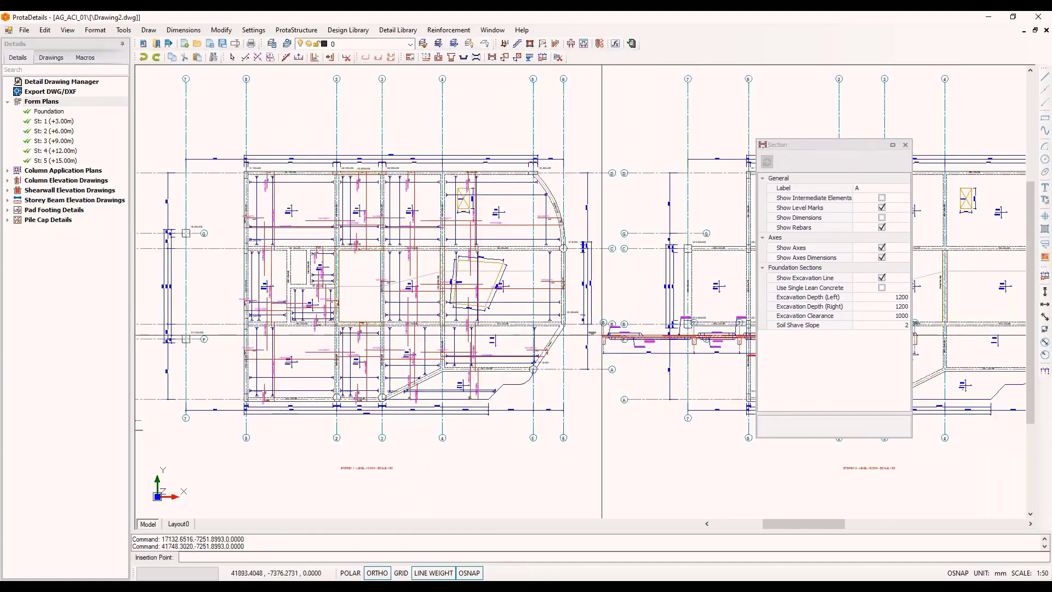
Step: Place section A below the Storey 1 plan title, aligned with the plan's outer edge at axis 8, and end the command
scroll(602, 328, "down", 1)
scroll(369, 442, "up", 2)
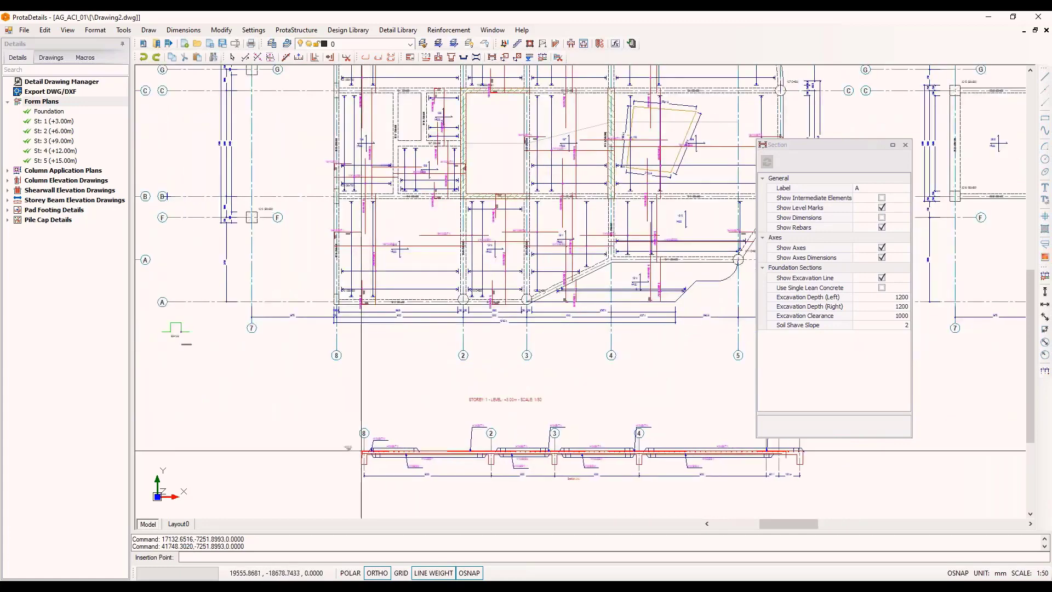
middle_click_drag(339, 446, 298, 432)
scroll(294, 332, "up", 3)
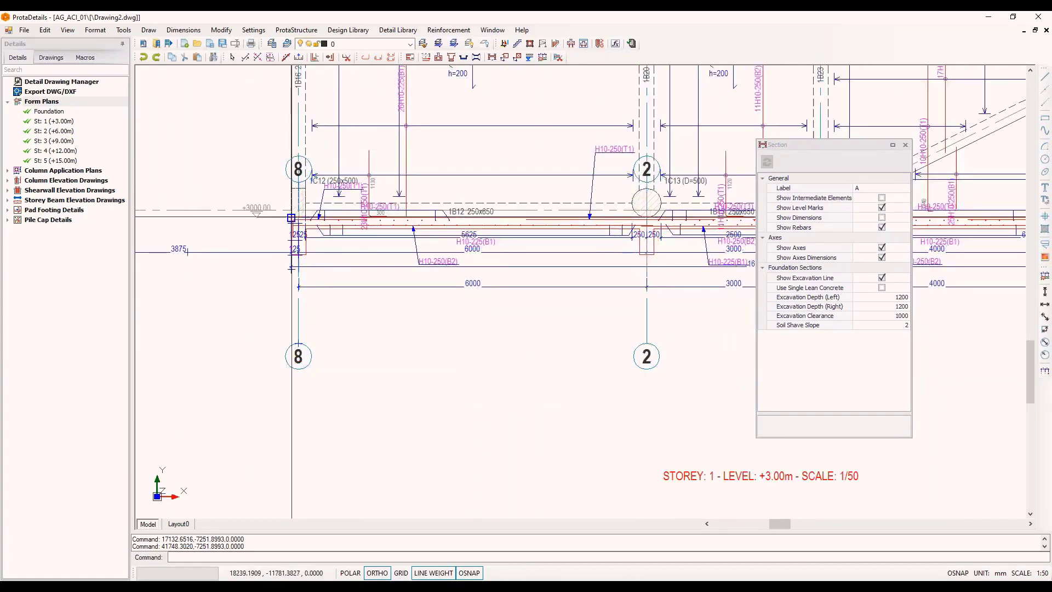
scroll(291, 220, "down", 3)
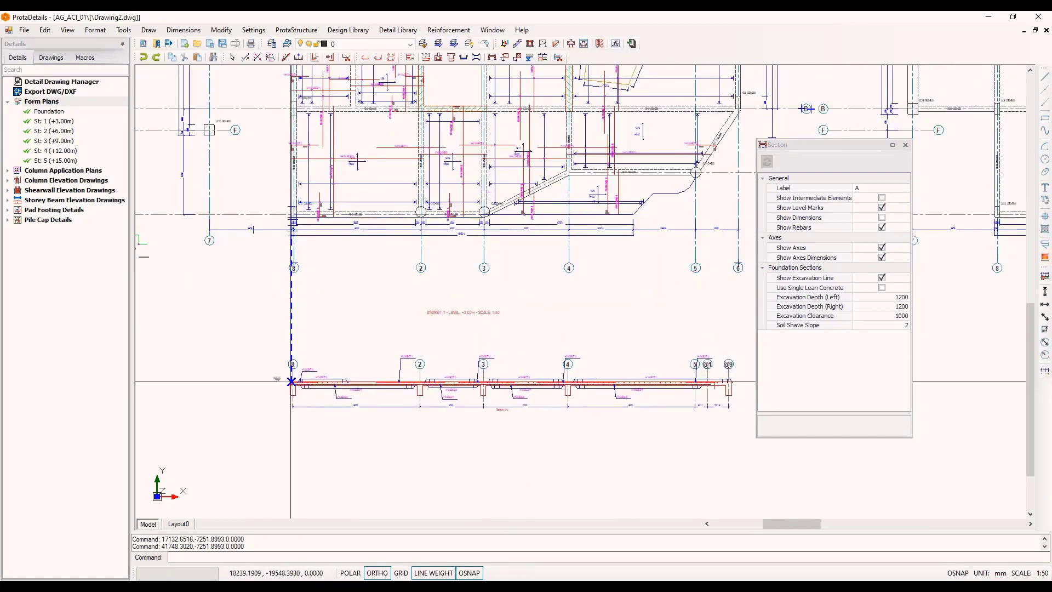
left_click(291, 381)
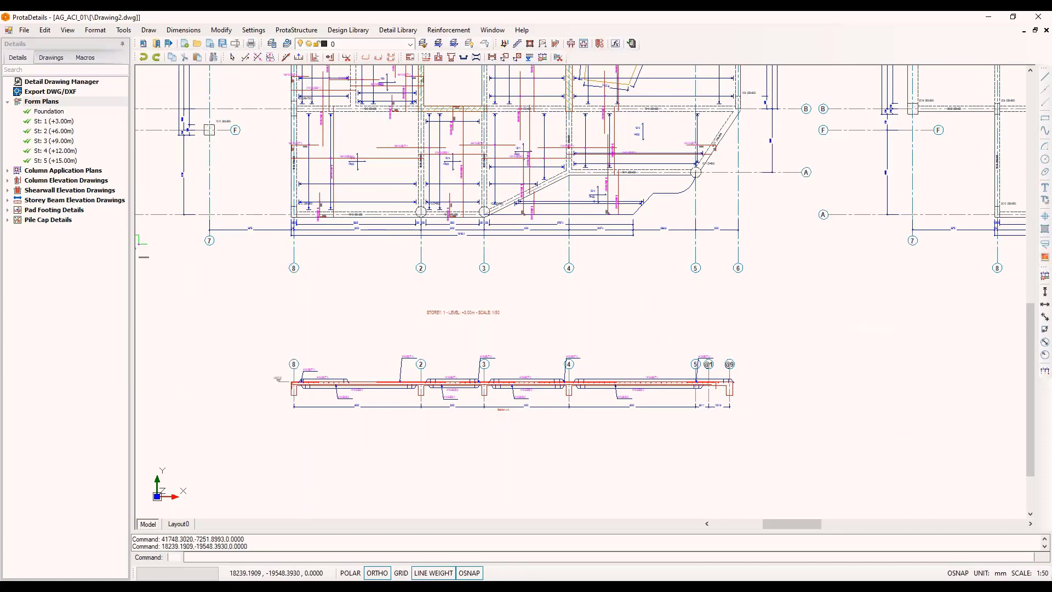
key("Escape")
key("Escape")
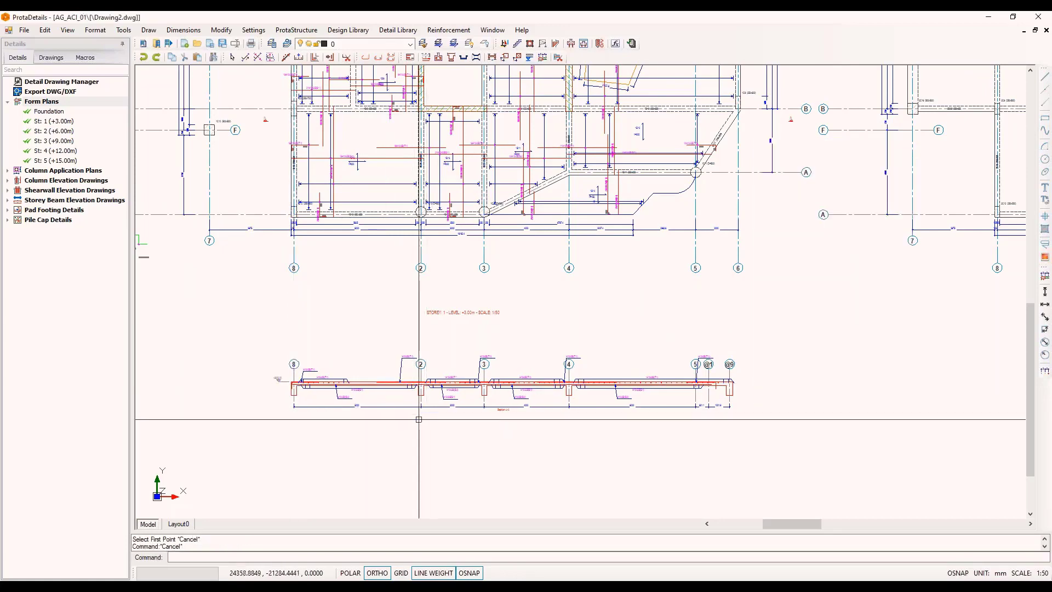
Step: Examine the placed section's slab rebars, level mark, axes and dimensions, and its position beneath the Storey 1 plan
scroll(280, 372, "up", 3)
scroll(279, 371, "up", 5)
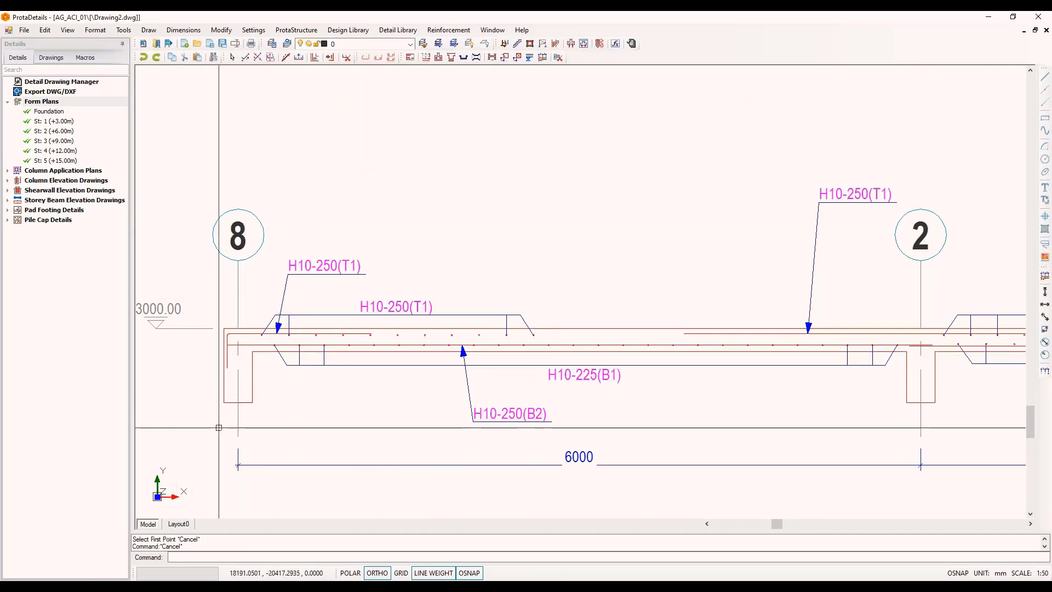
scroll(227, 464, "down", 5)
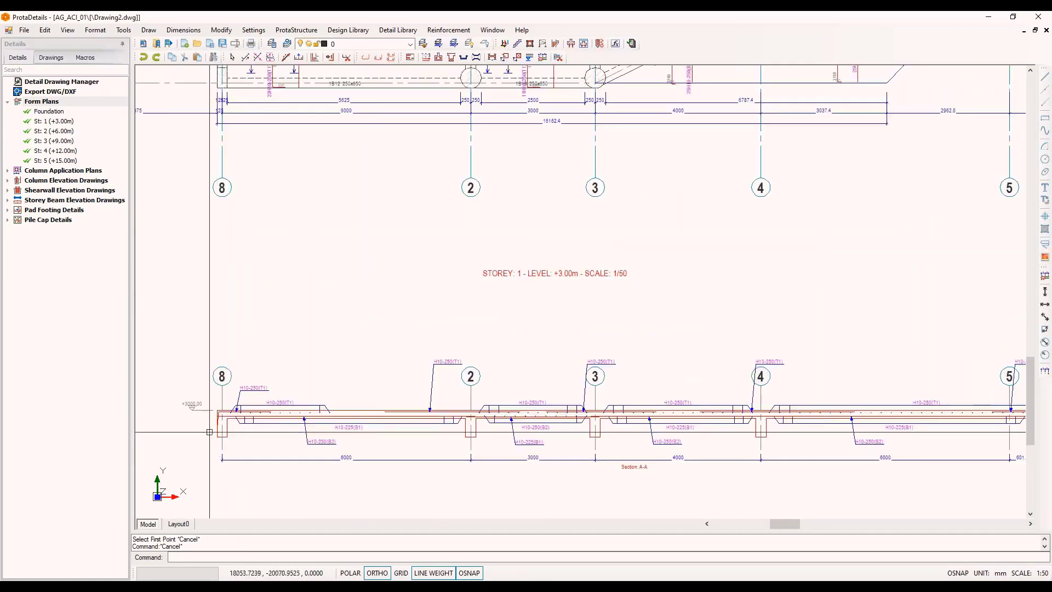
scroll(227, 411, "down", 4)
scroll(227, 410, "down", 4)
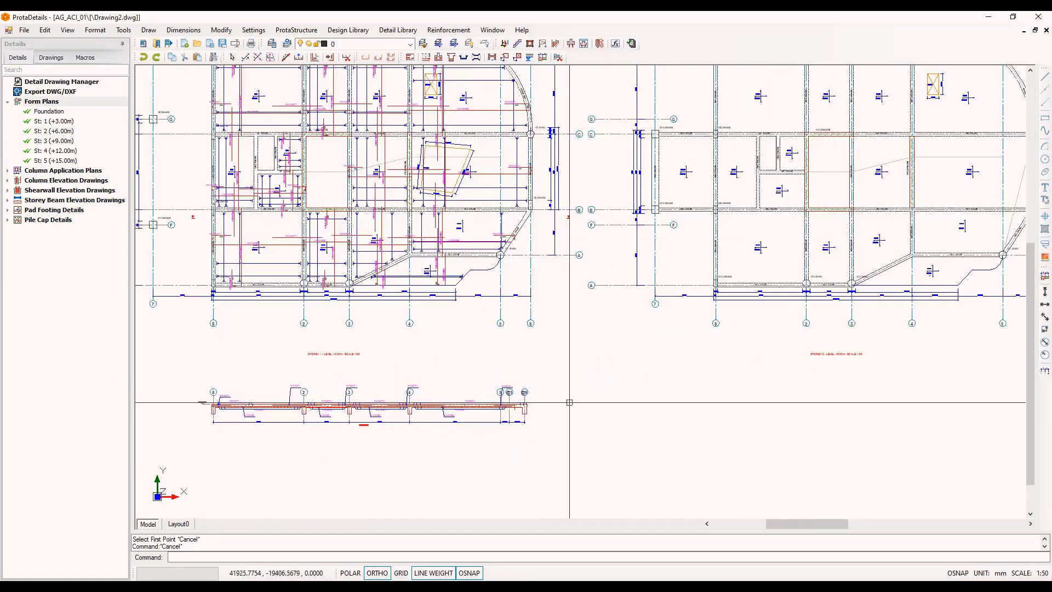
scroll(371, 406, "up", 3)
scroll(249, 428, "down", 2)
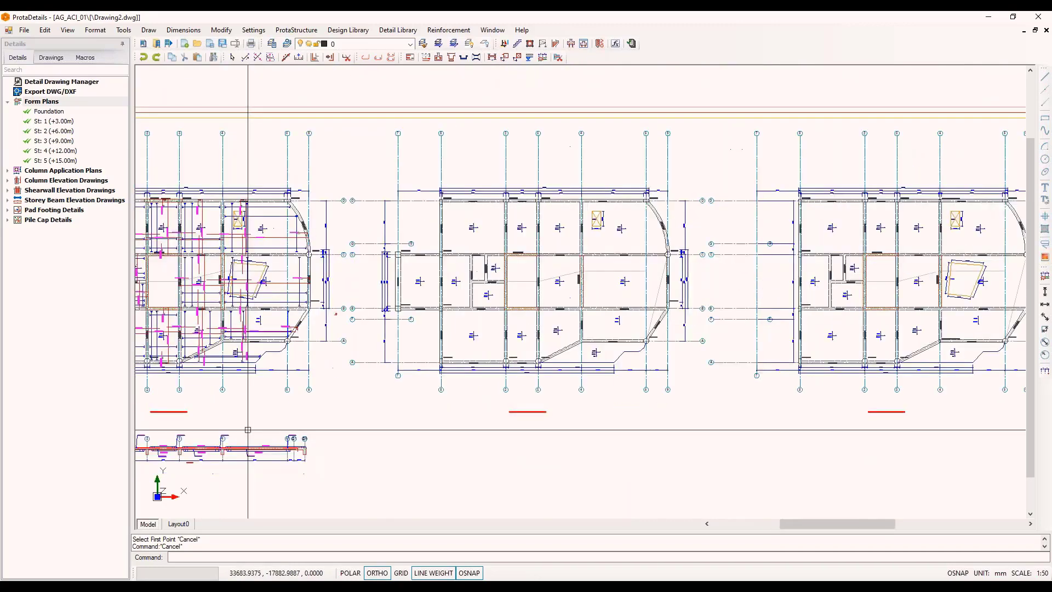
Step: Define a chair rebar for the 500 mm foundation slab around wall FW3 with 8 mm diameter, quantity 2 per m2 and detail scale 1/50
middle_click_drag(280, 378, 681, 345)
middle_click_drag(284, 276, 425, 287)
scroll(387, 257, "up", 6)
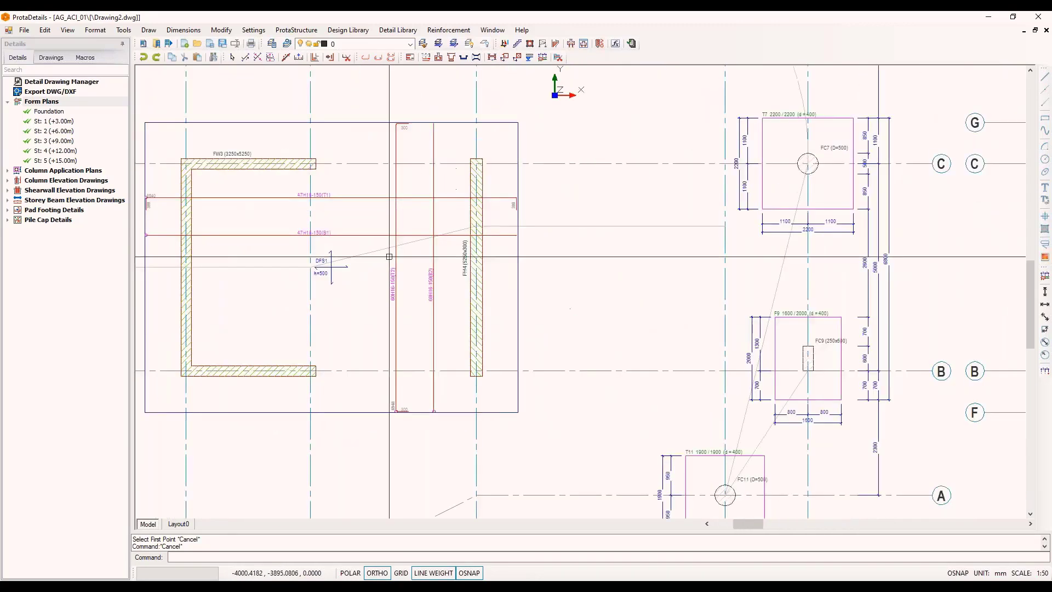
double_click(519, 288)
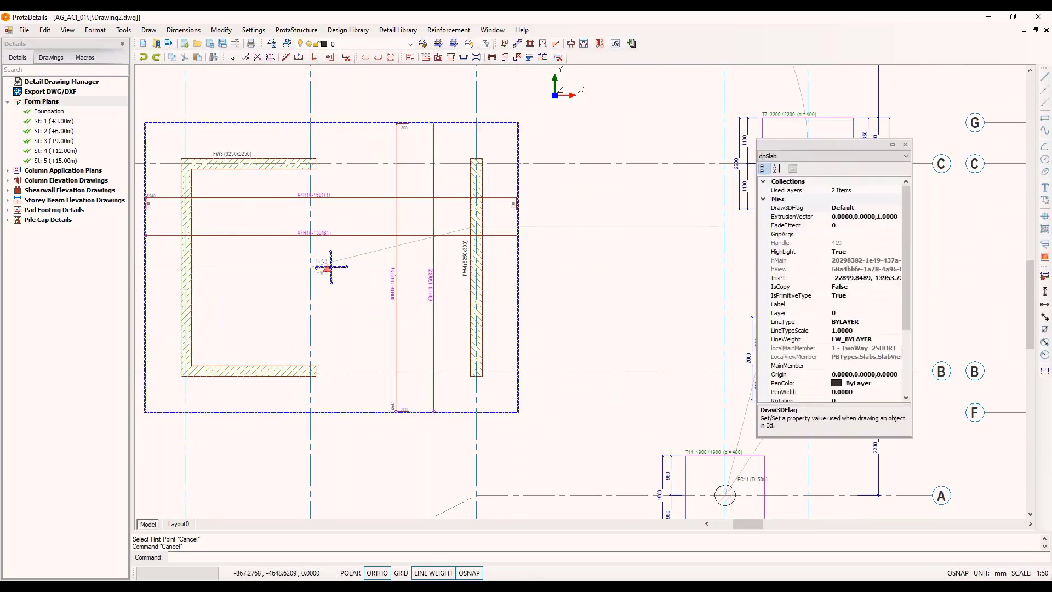
right_click(518, 288)
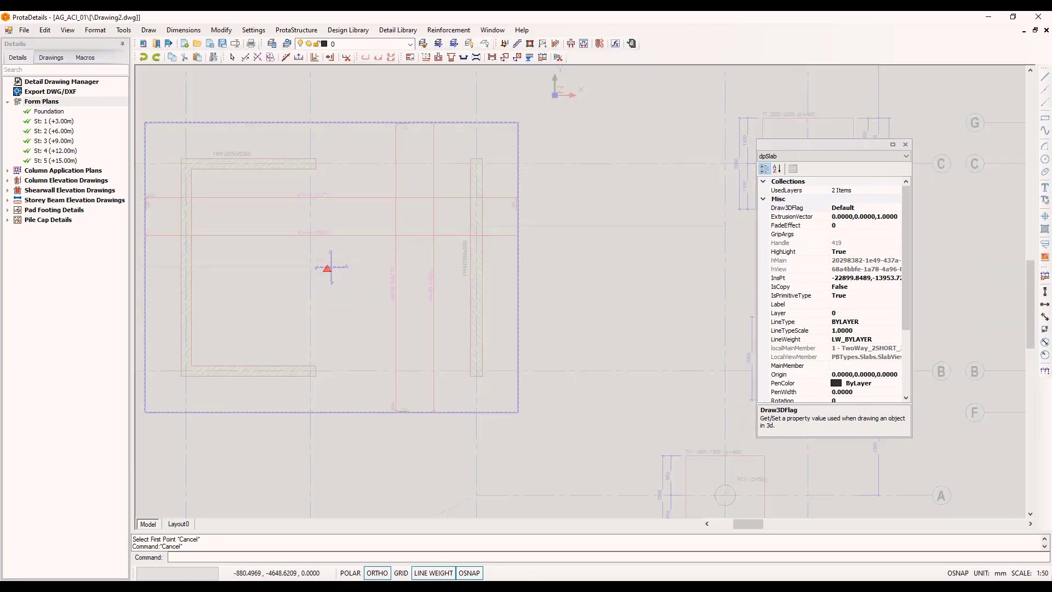
left_click(549, 297)
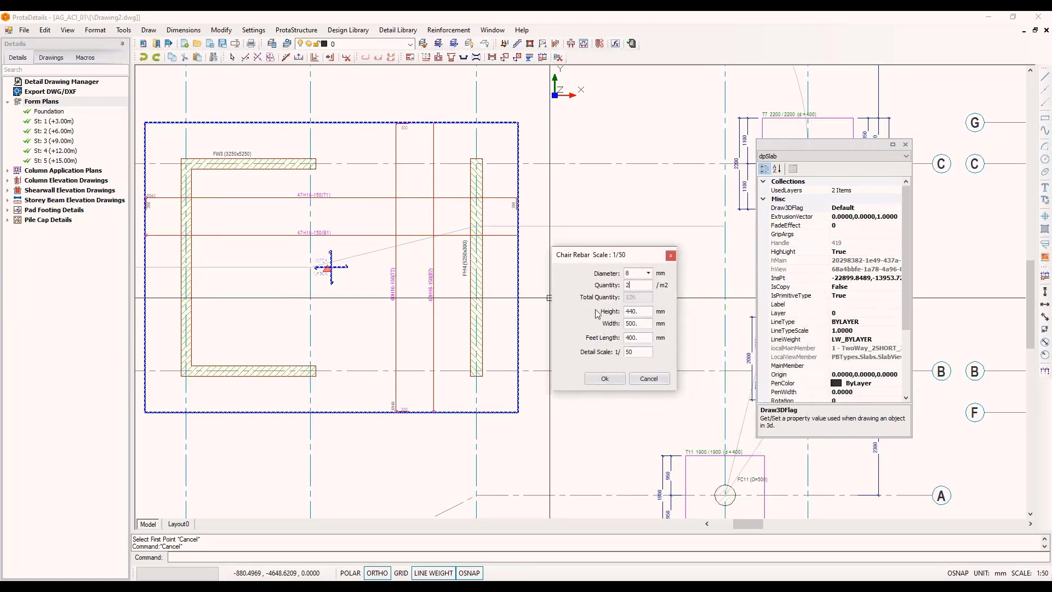
left_click(604, 378)
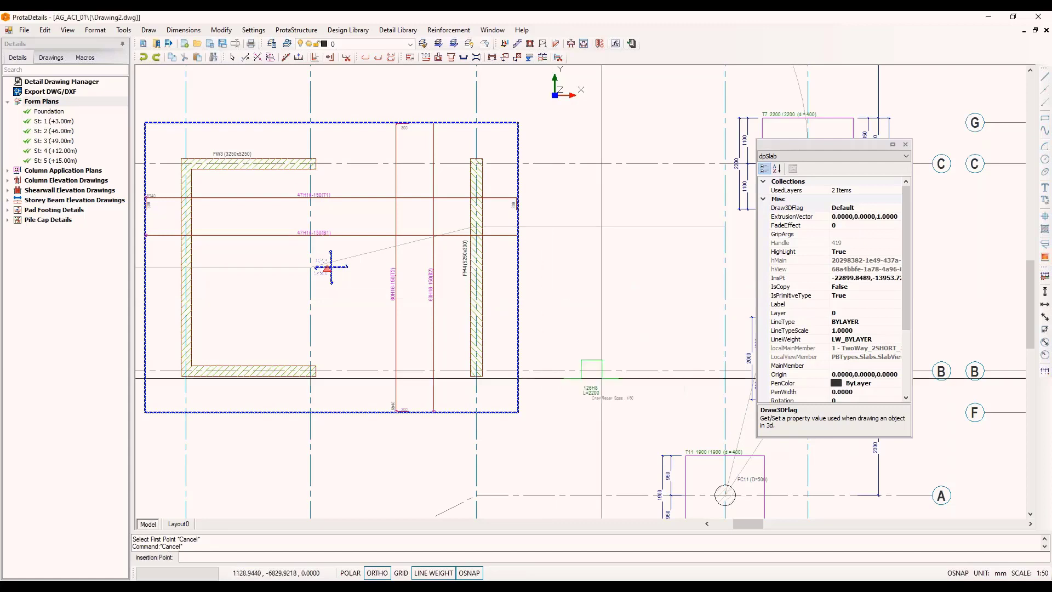
Step: Place the chair rebar detail just outside the foundation slab's edge near wall FW4 and clear the slab selection
left_click(565, 279)
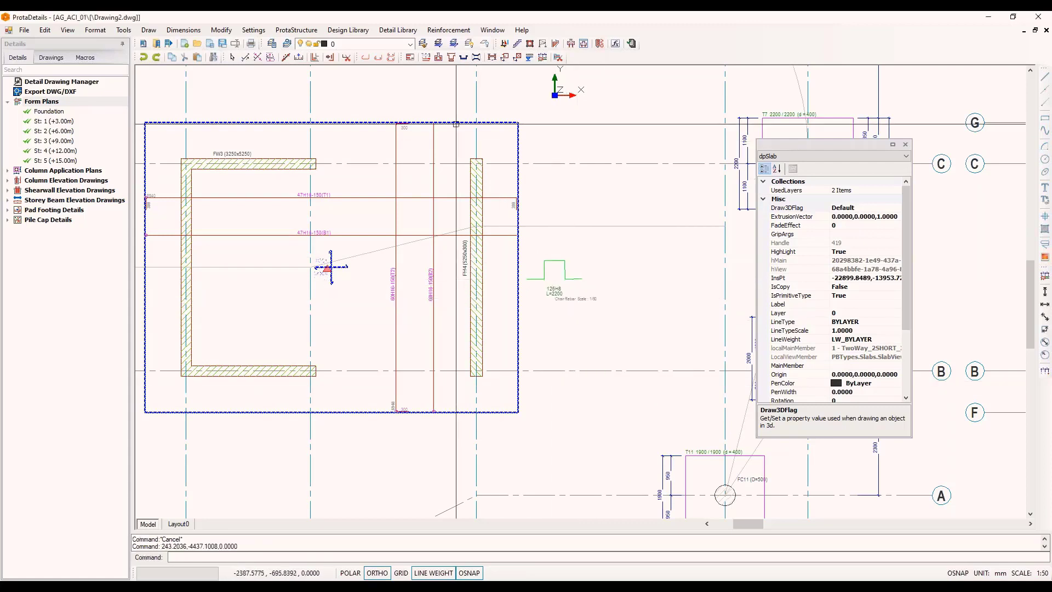
middle_click_drag(611, 323, 650, 335)
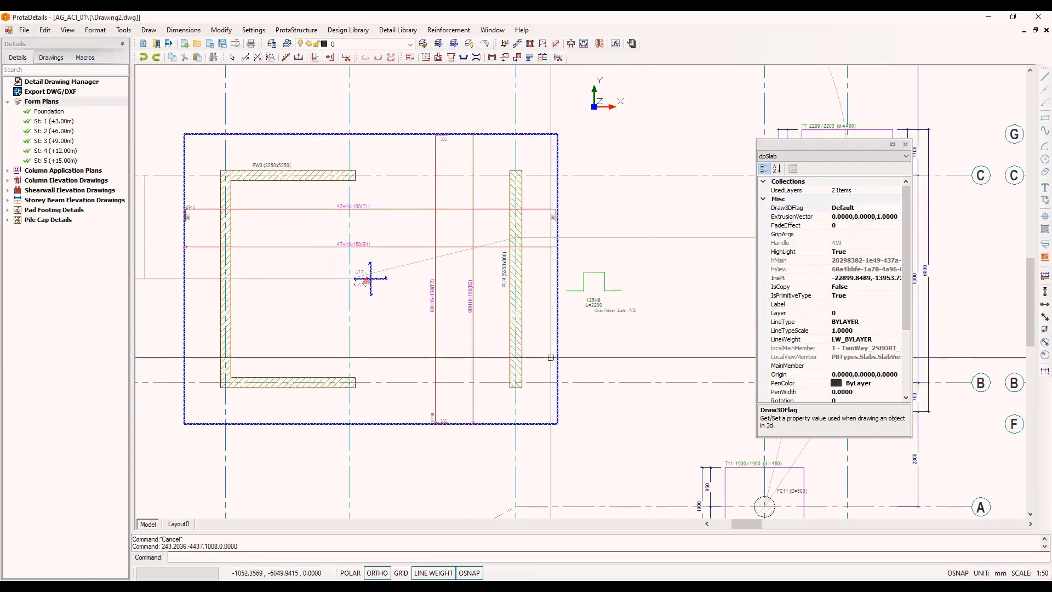
key("Escape")
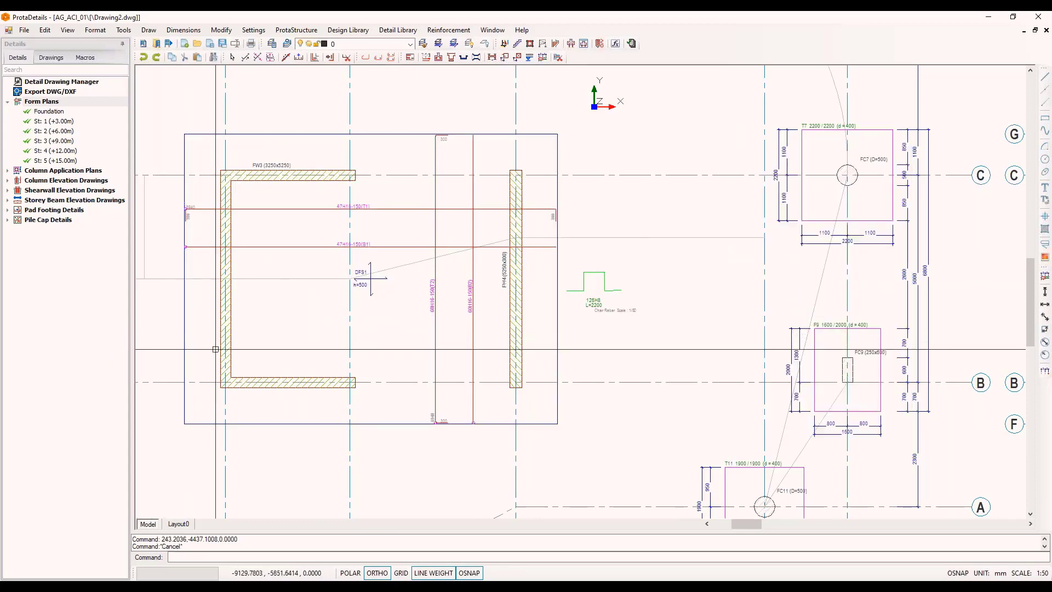
scroll(196, 328, "down", 5)
middle_click_drag(622, 399, 342, 407)
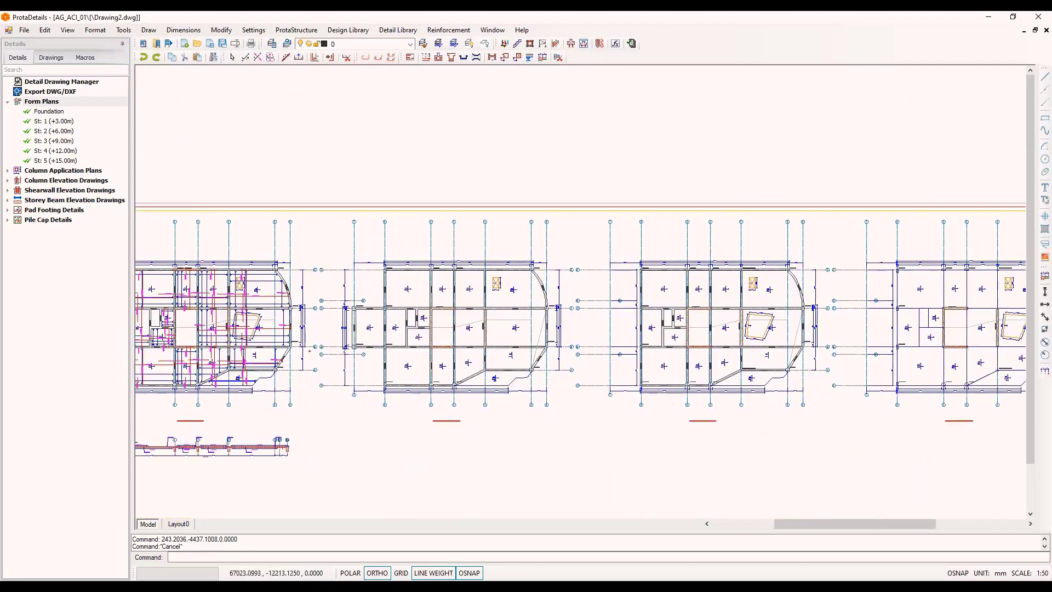
Step: Add an automatic dimension line across the full Storey 2 plan just above axis B, covering walls and beams with 350 mm fixed extension lines
scroll(402, 339, "up", 3)
left_click(185, 31)
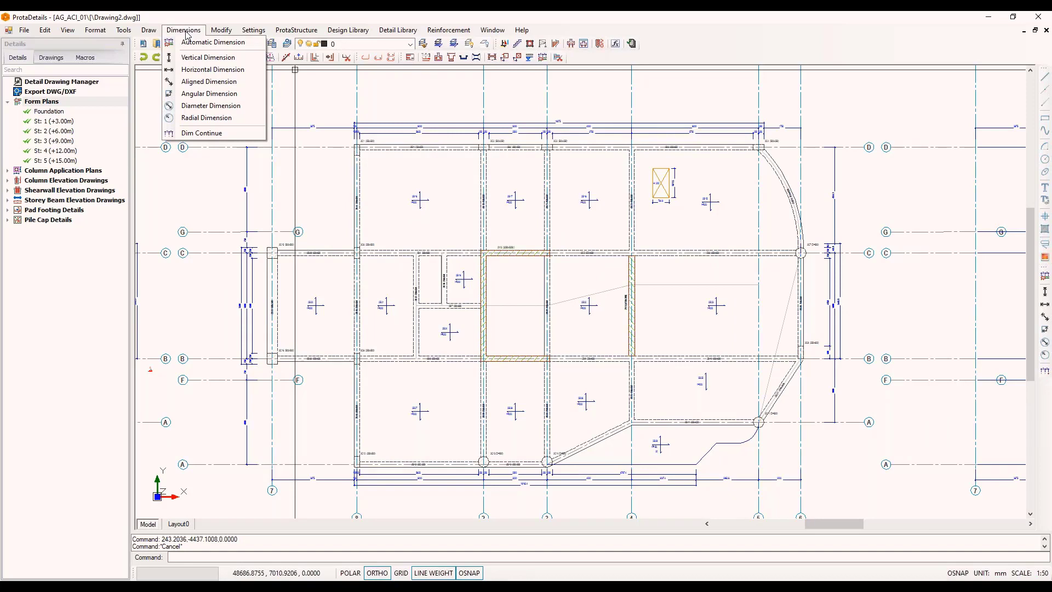
left_click(189, 44)
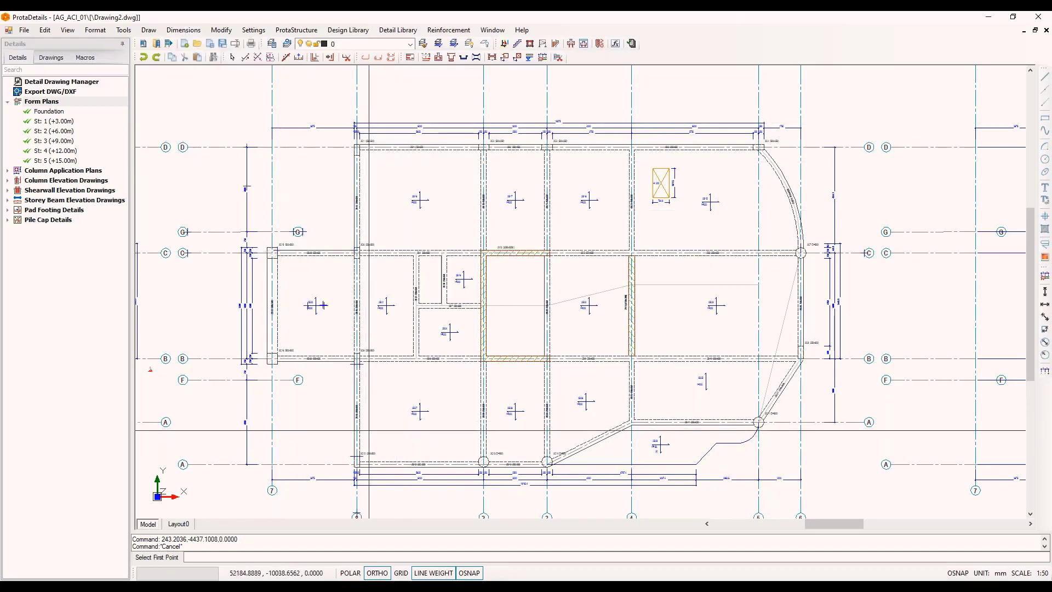
scroll(322, 305, "up", 5)
left_click(429, 245)
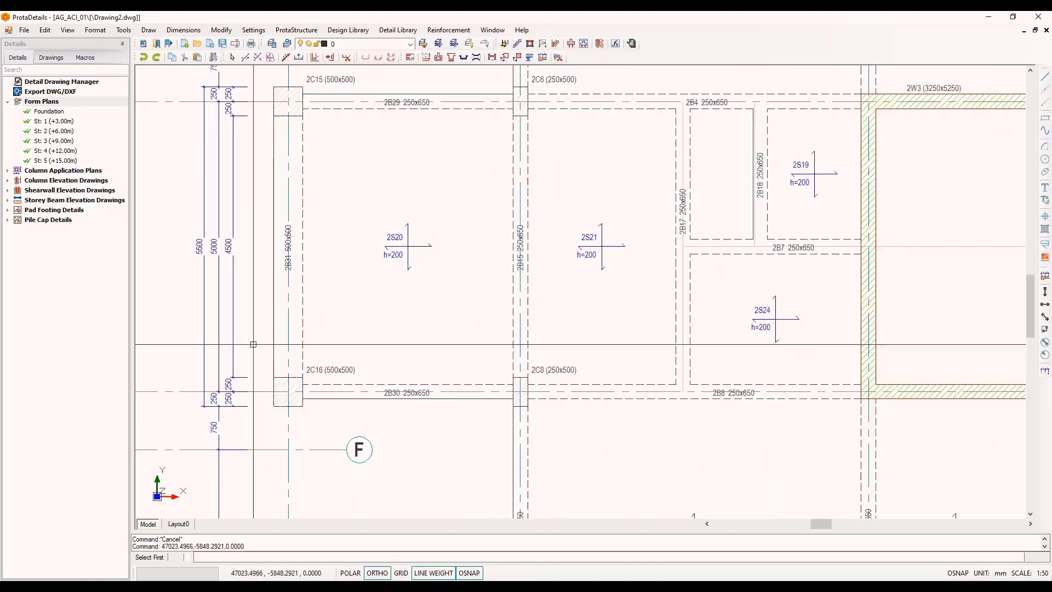
scroll(429, 245, "down", 5)
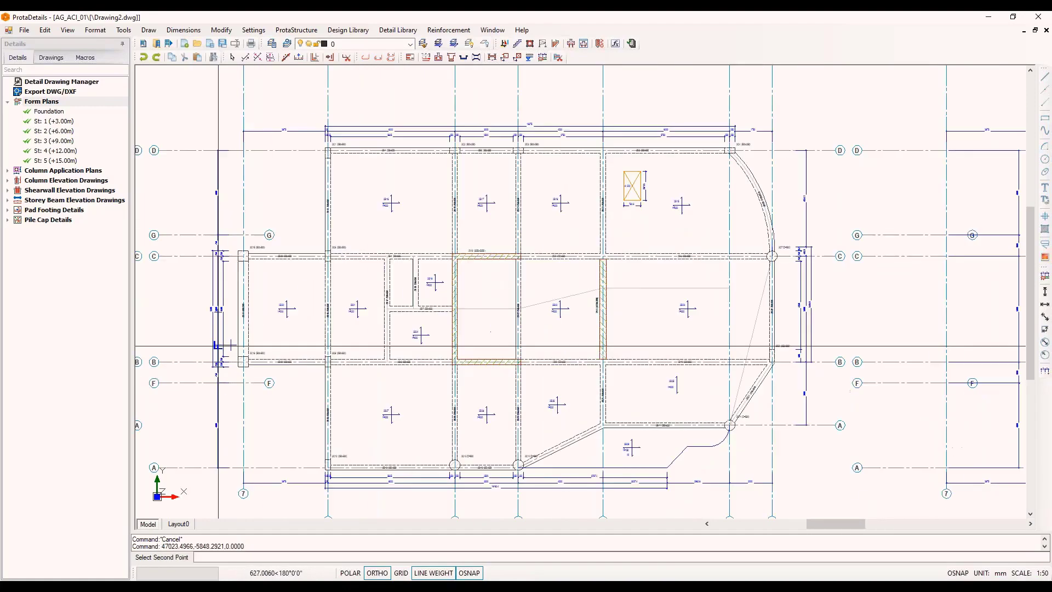
left_click(714, 467)
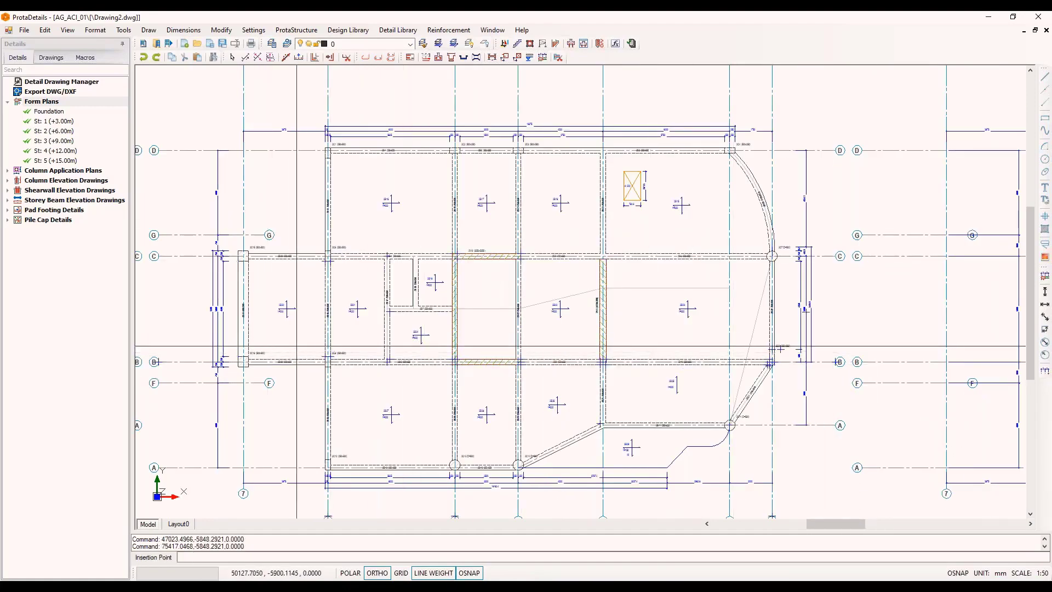
left_click(297, 467)
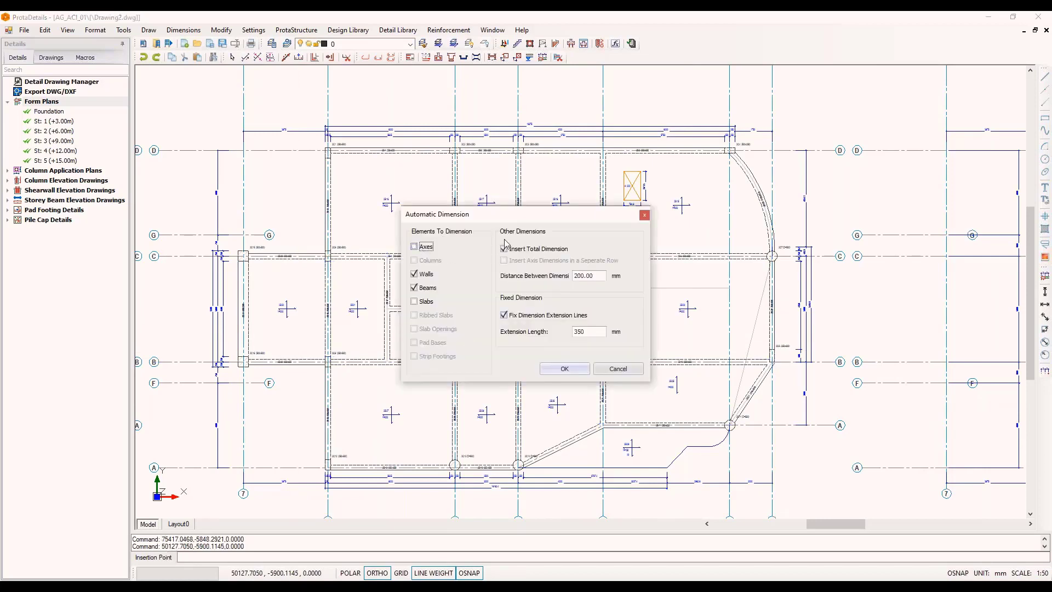
left_click_drag(540, 221, 619, 224)
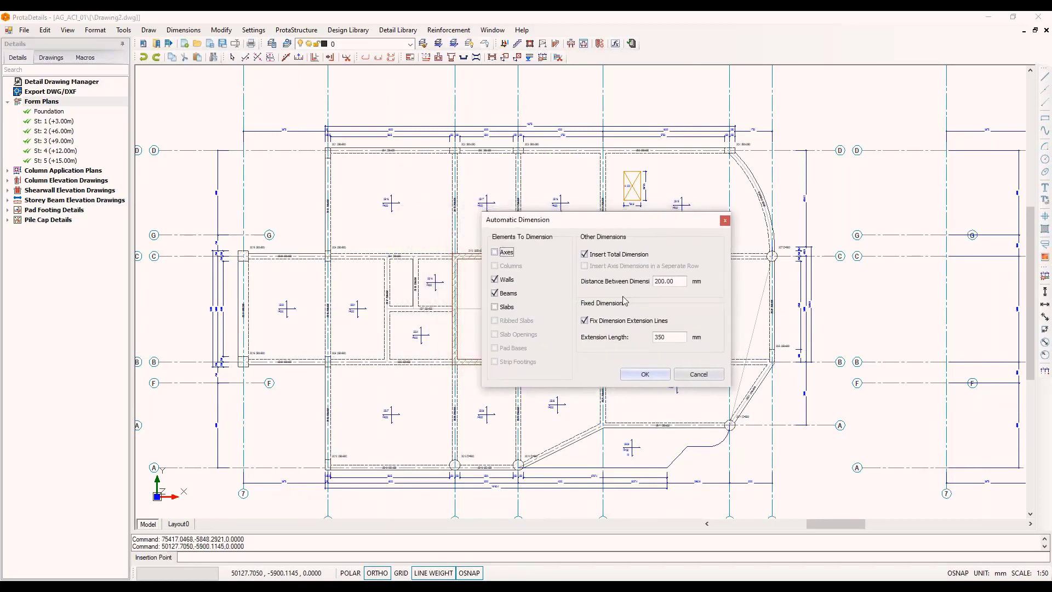
left_click(644, 374)
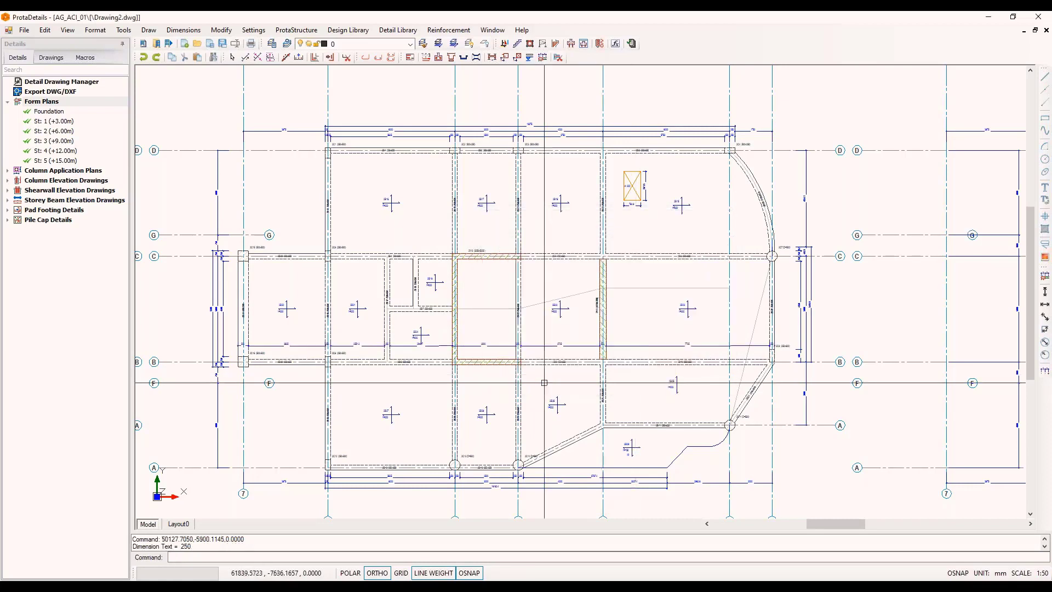
scroll(319, 322, "up", 3)
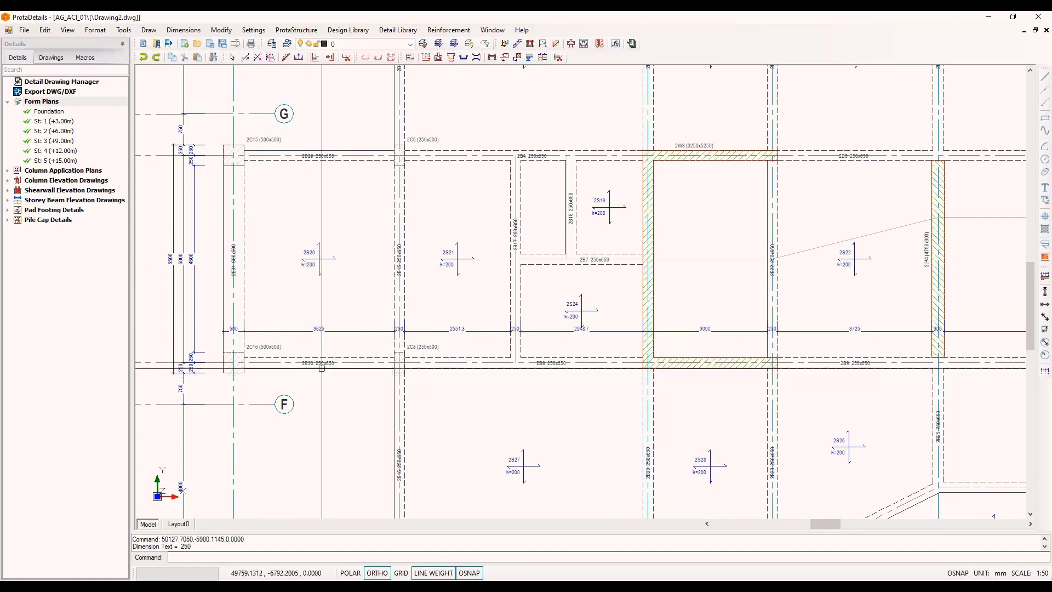
scroll(629, 202, "down", 5)
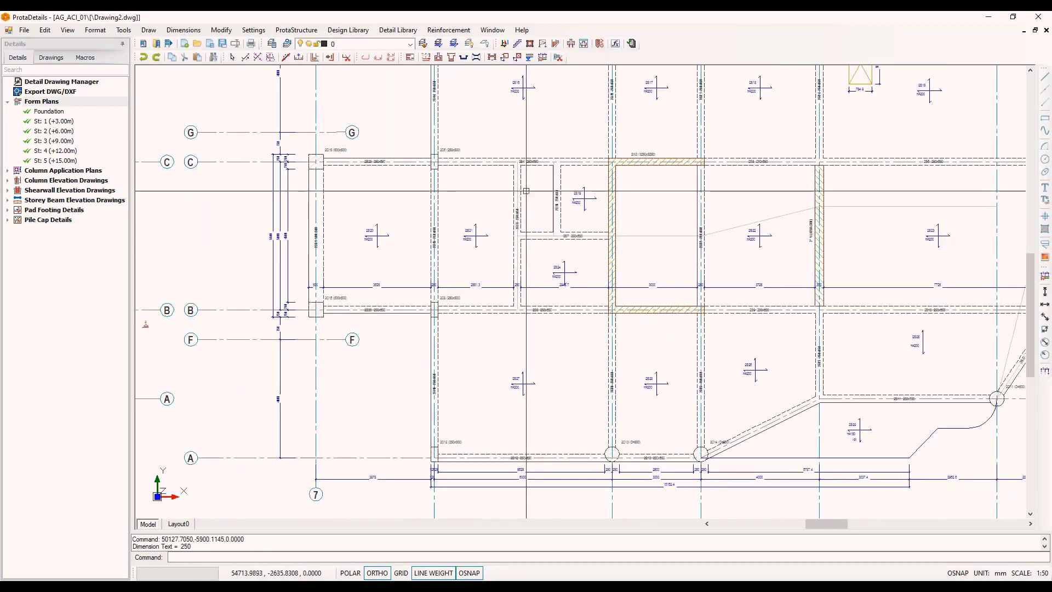
Step: Insert two A0_Prota sheets at scale 1/50, arranged left to right with prefix SE starting at 1, beneath the form plan sheet's left end
scroll(635, 211, "down", 4)
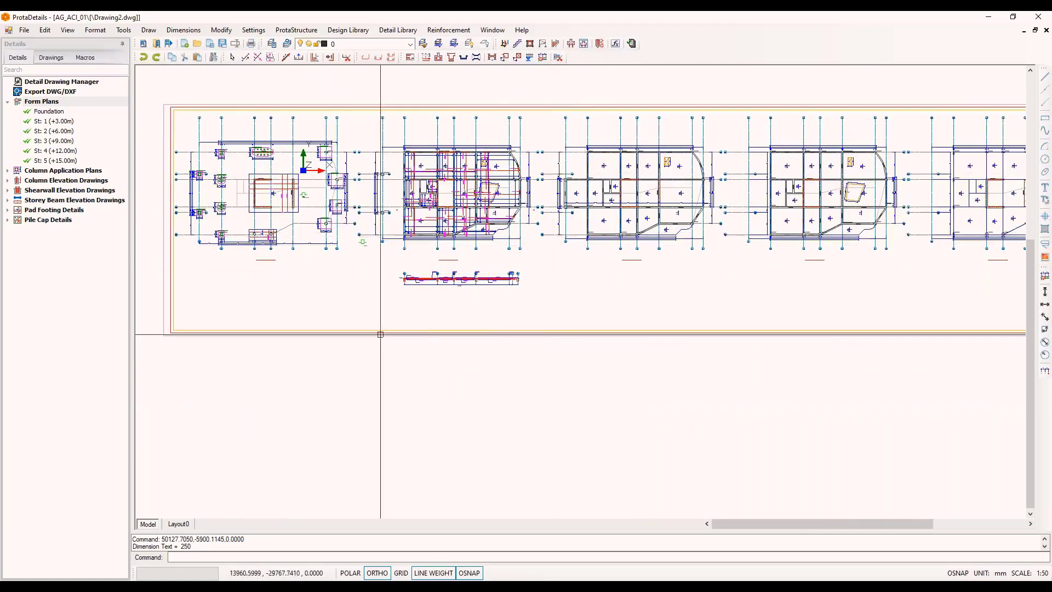
middle_click_drag(381, 334, 429, 313)
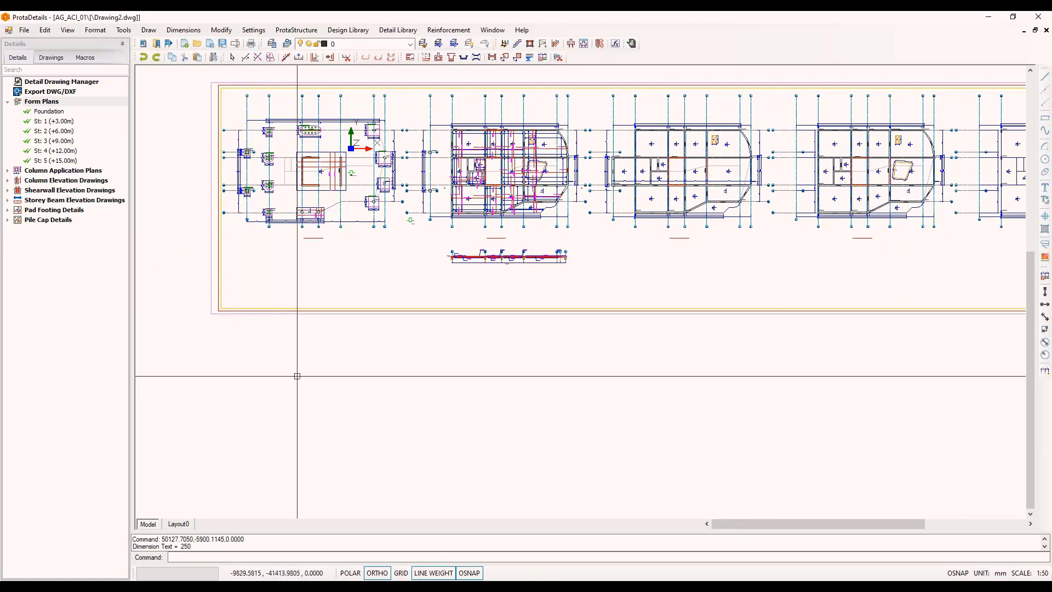
middle_click_drag(298, 370, 339, 345)
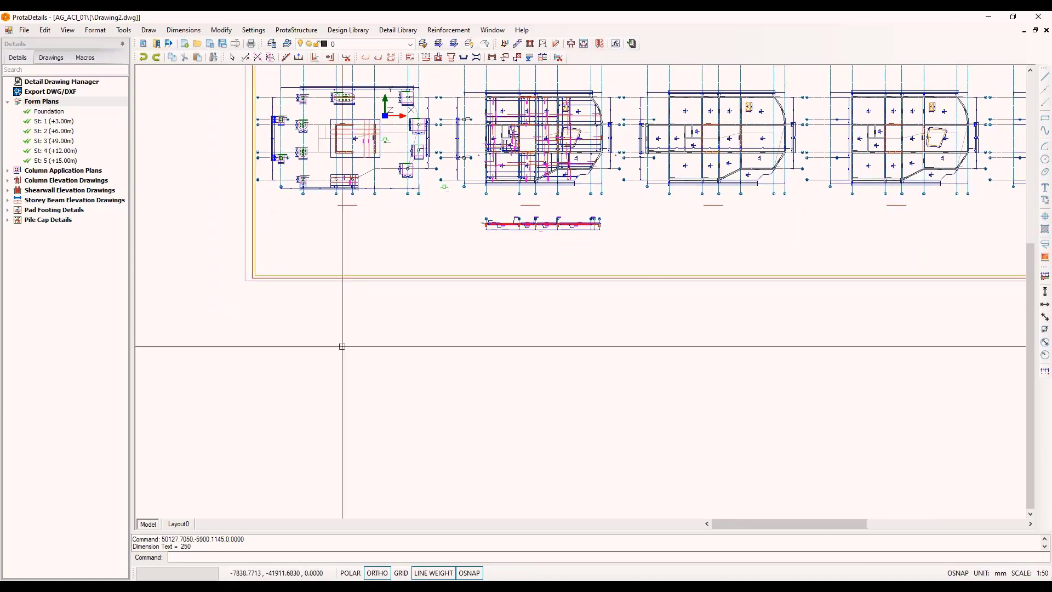
scroll(340, 349, "up", 2)
type("h")
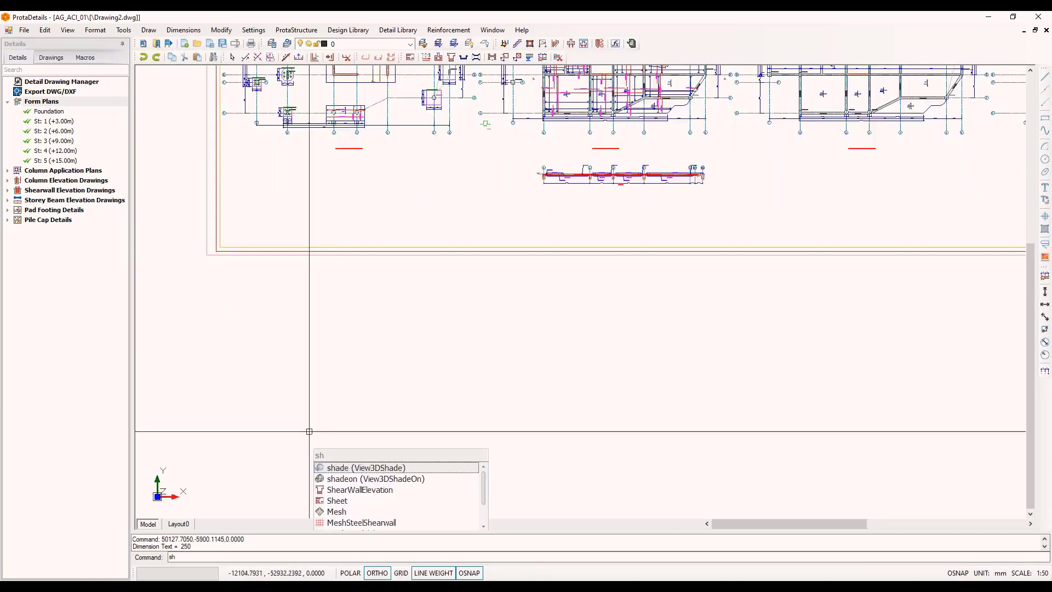
type("eet")
key("Return")
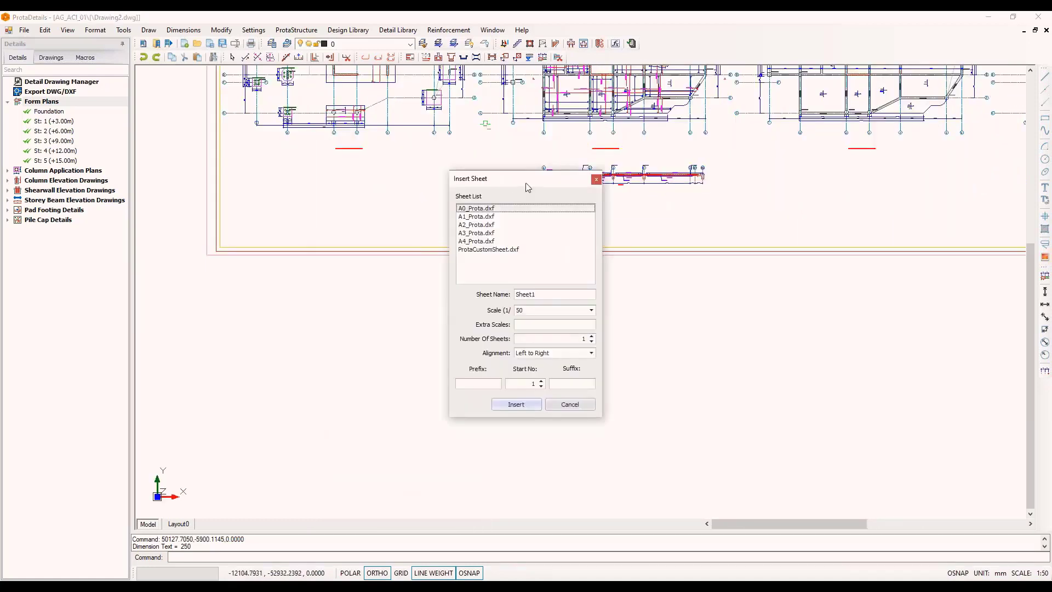
left_click_drag(527, 187, 535, 219)
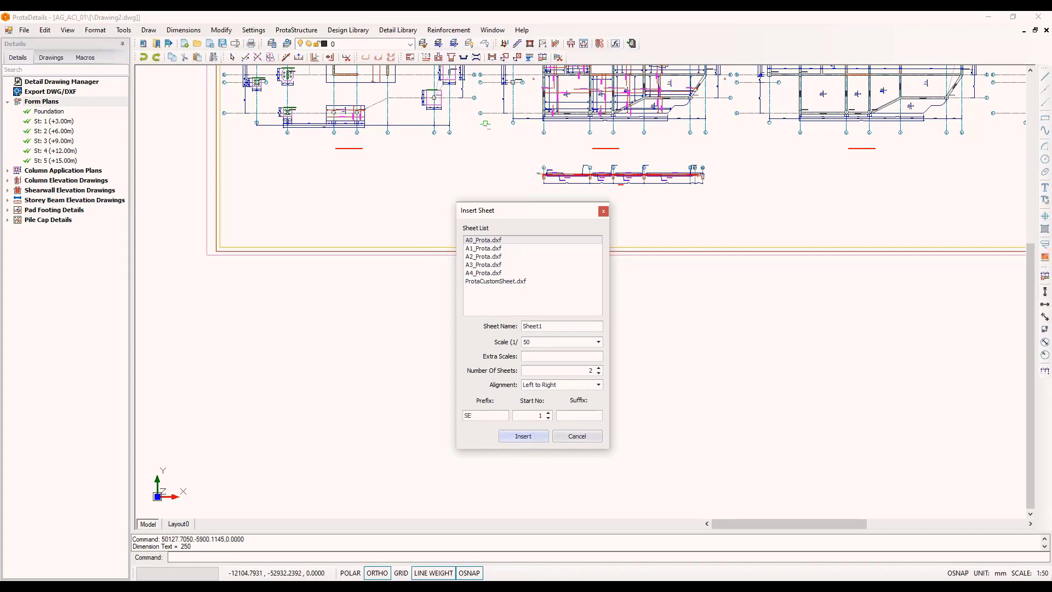
left_click(523, 436)
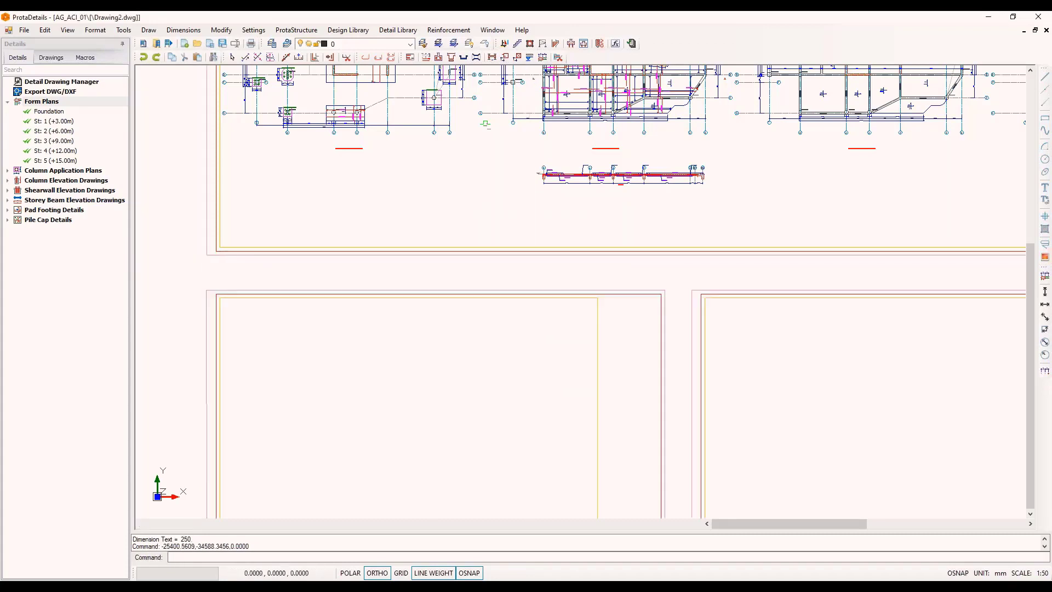
scroll(249, 259, "down", 3)
middle_click_drag(353, 361, 397, 362)
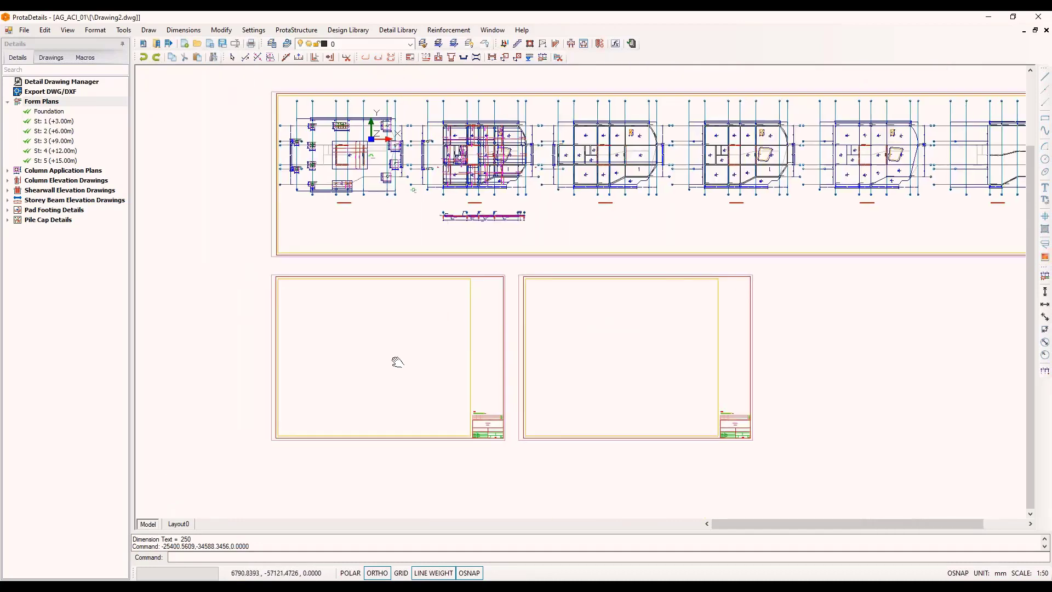
Step: Draw the Storey 1 column elevations one by one, placing the first six in a row along the upper edge of the first new sheet
double_click(42, 182)
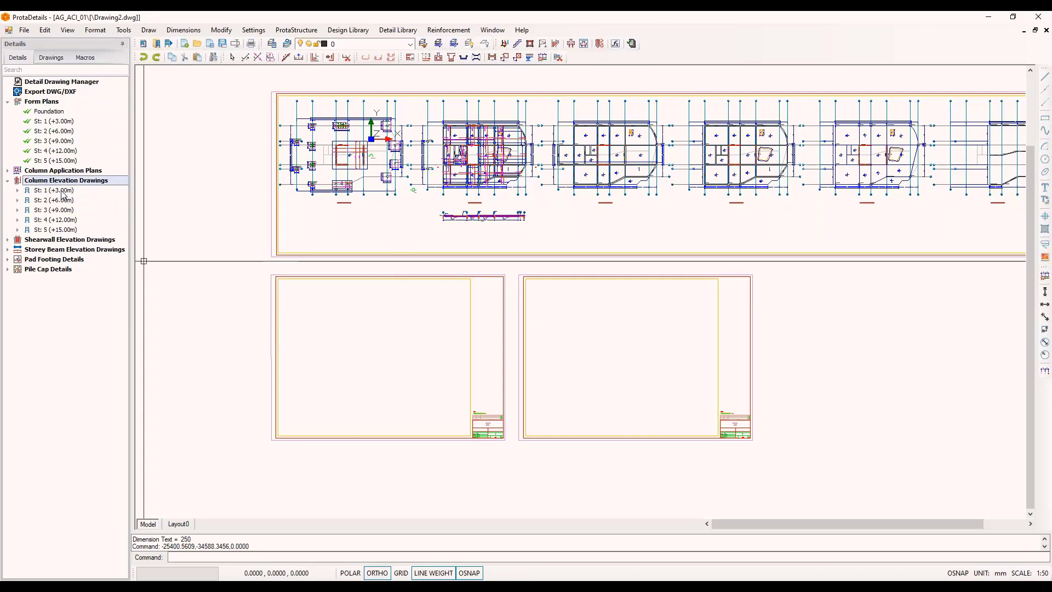
double_click(54, 190)
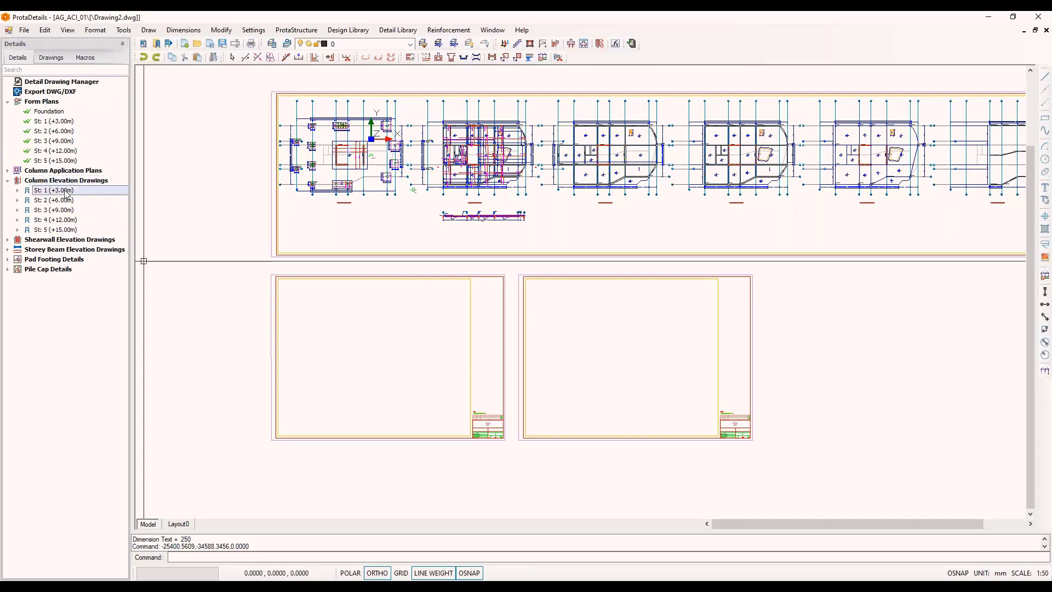
right_click(65, 193)
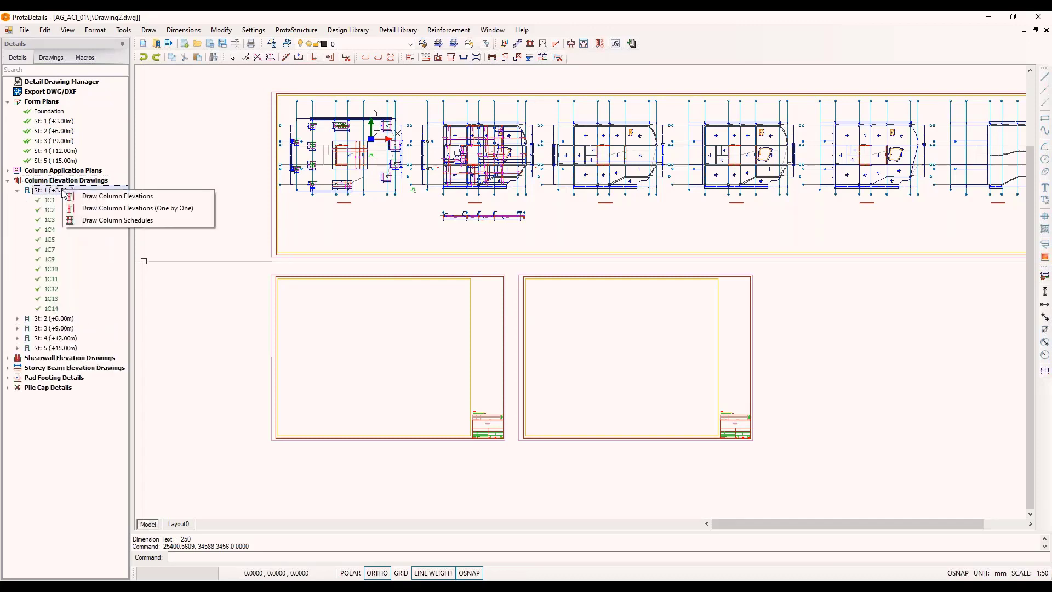
left_click(168, 210)
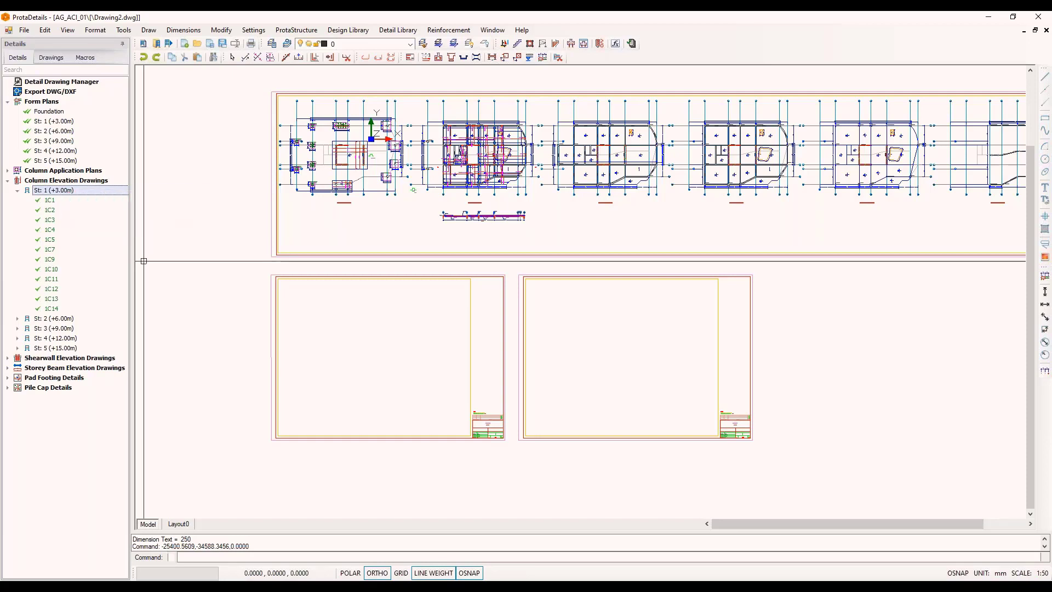
scroll(279, 291, "up", 3)
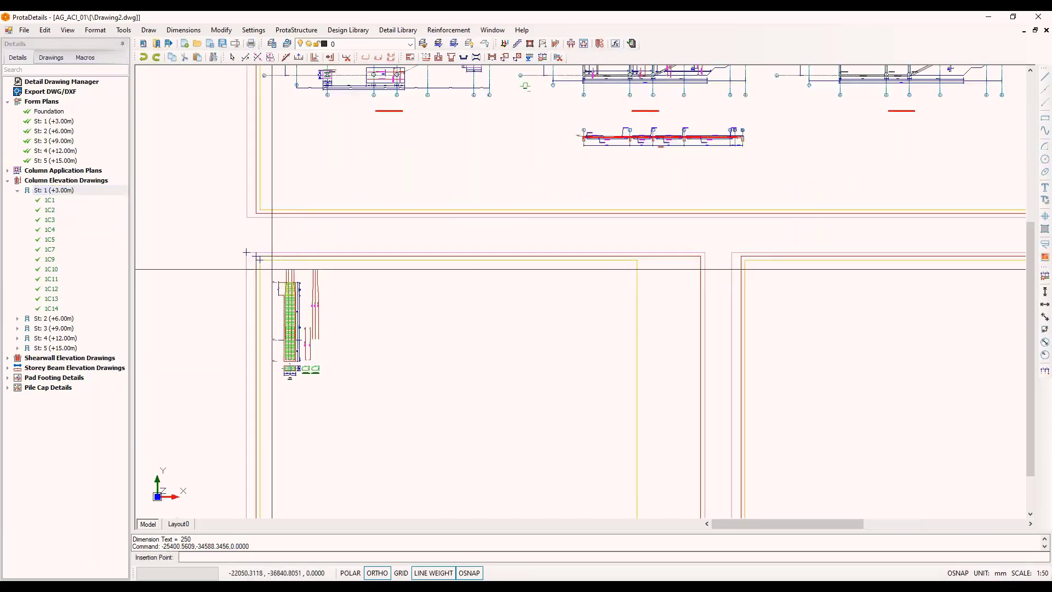
left_click(285, 267)
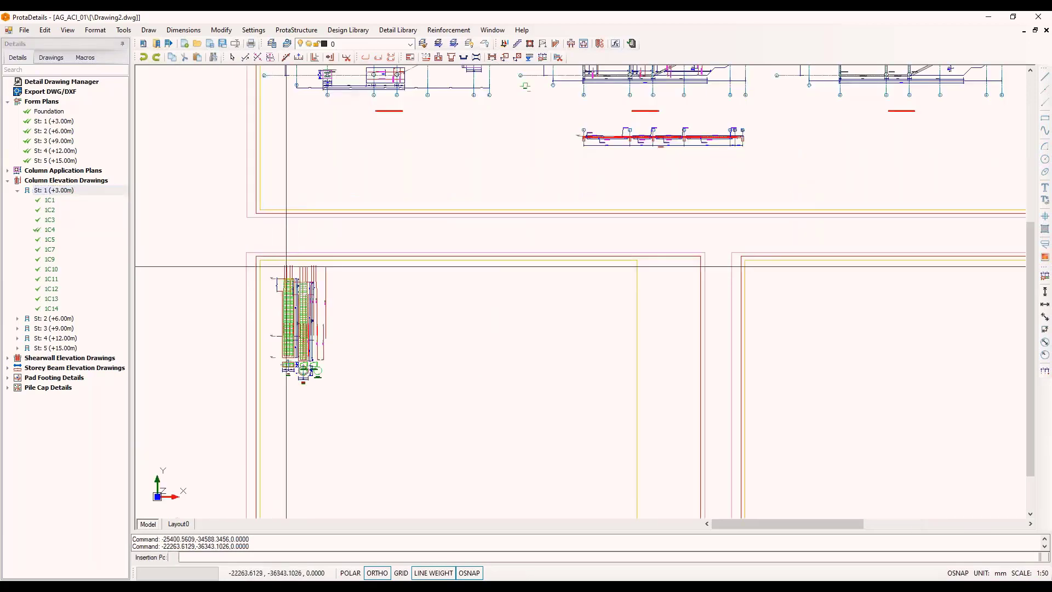
left_click(327, 264)
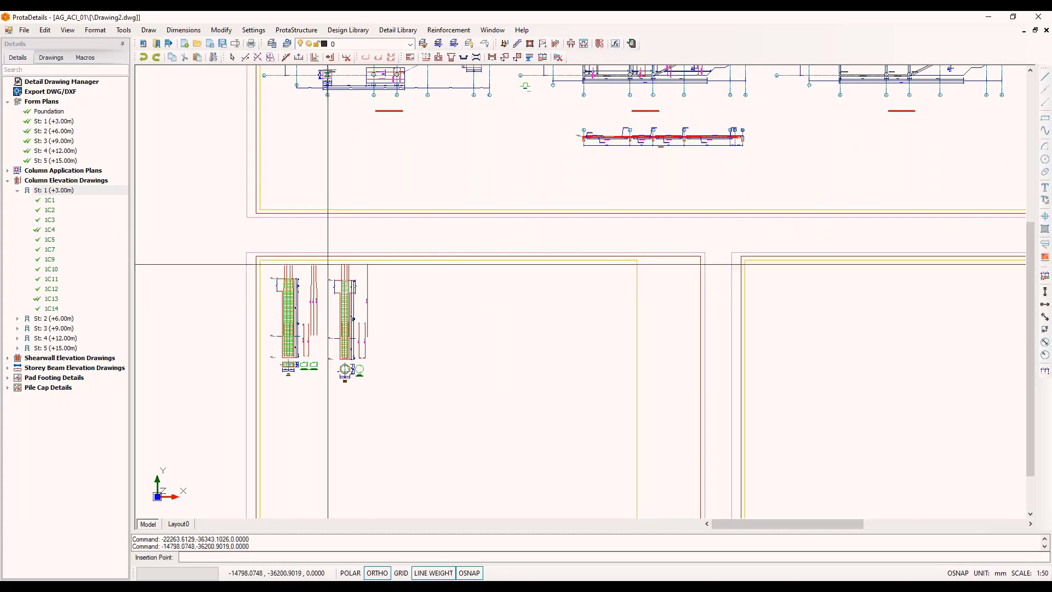
left_click(382, 267)
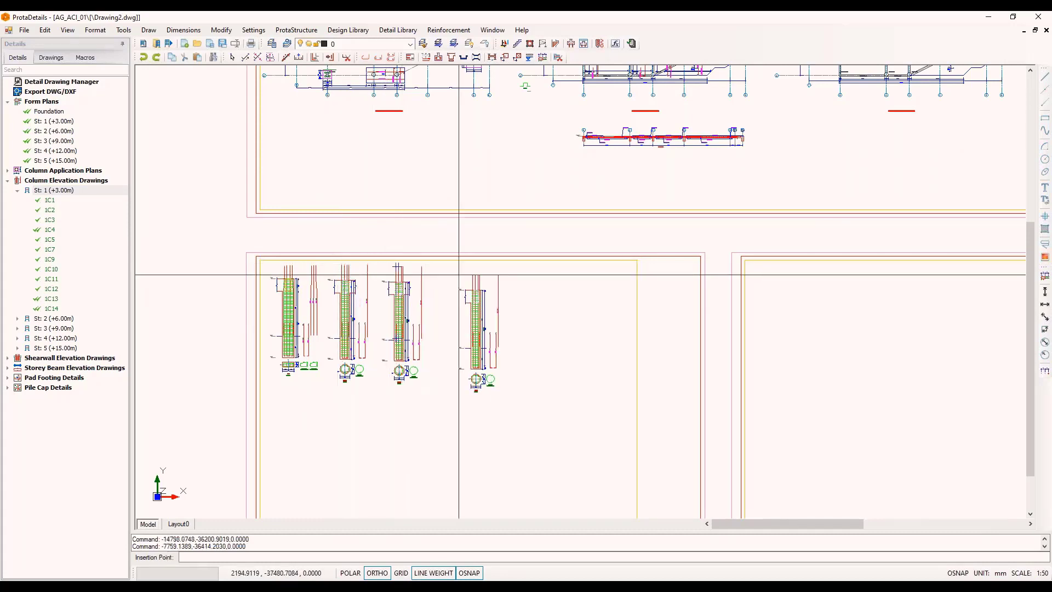
left_click(433, 268)
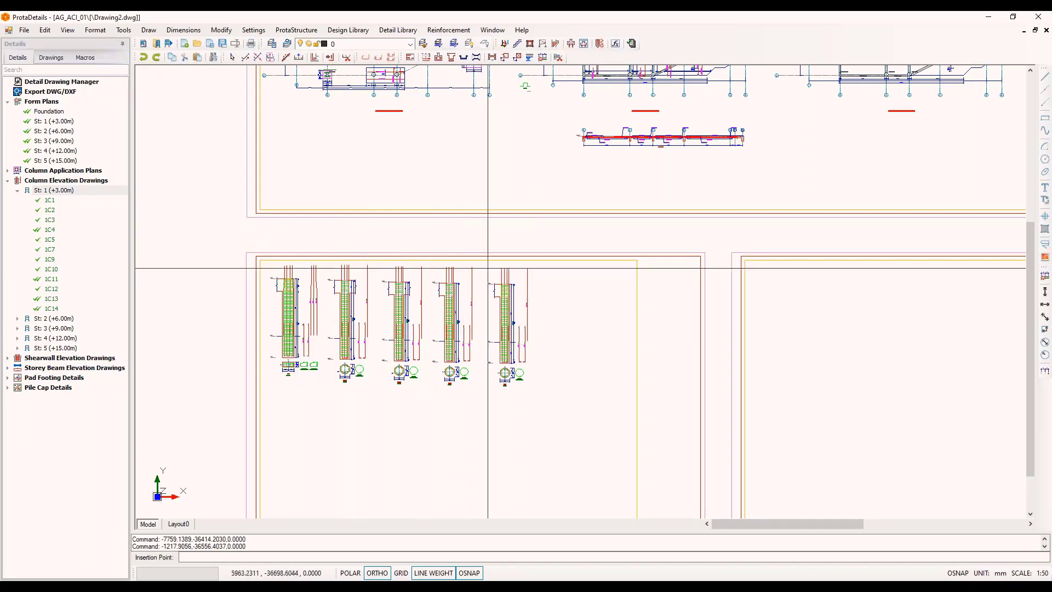
left_click(485, 268)
left_click(539, 268)
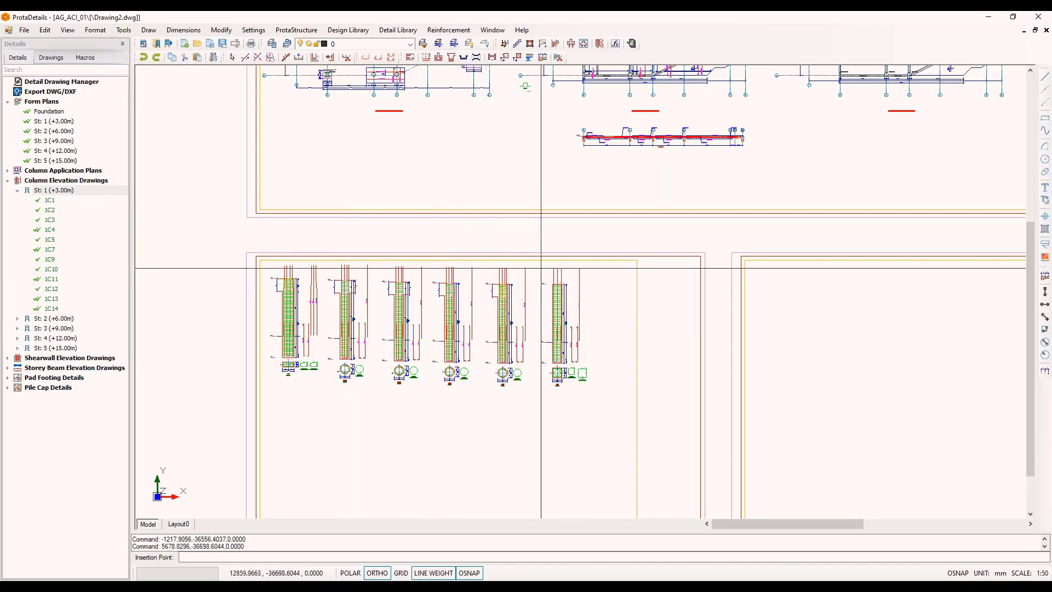
Step: Place the remaining six Storey 1 column elevations in a second row beneath the first row on the same sheet
scroll(651, 262, "down", 2)
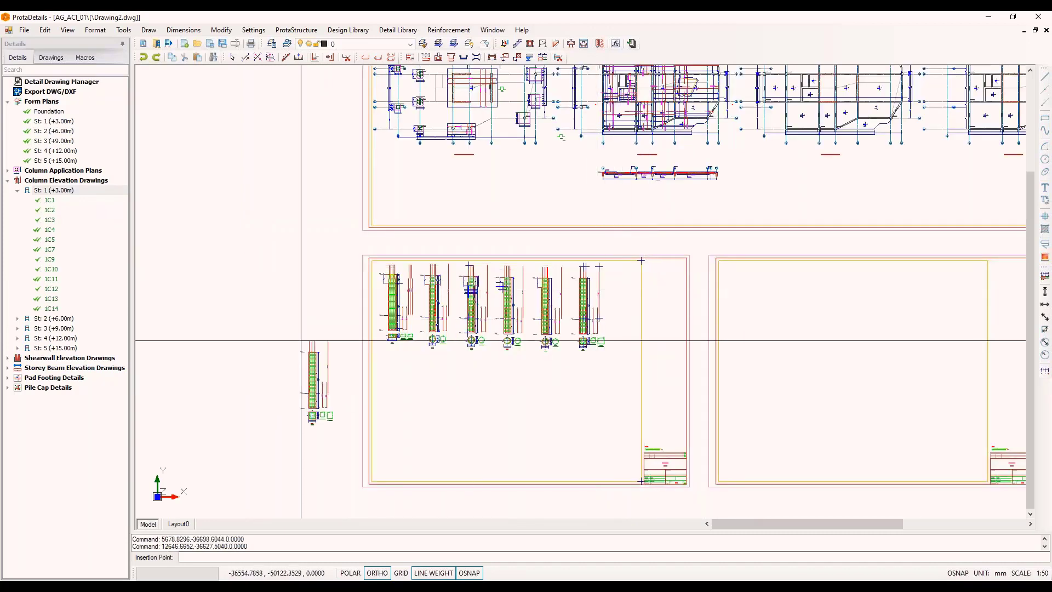
scroll(375, 351, "up", 2)
left_click(370, 357)
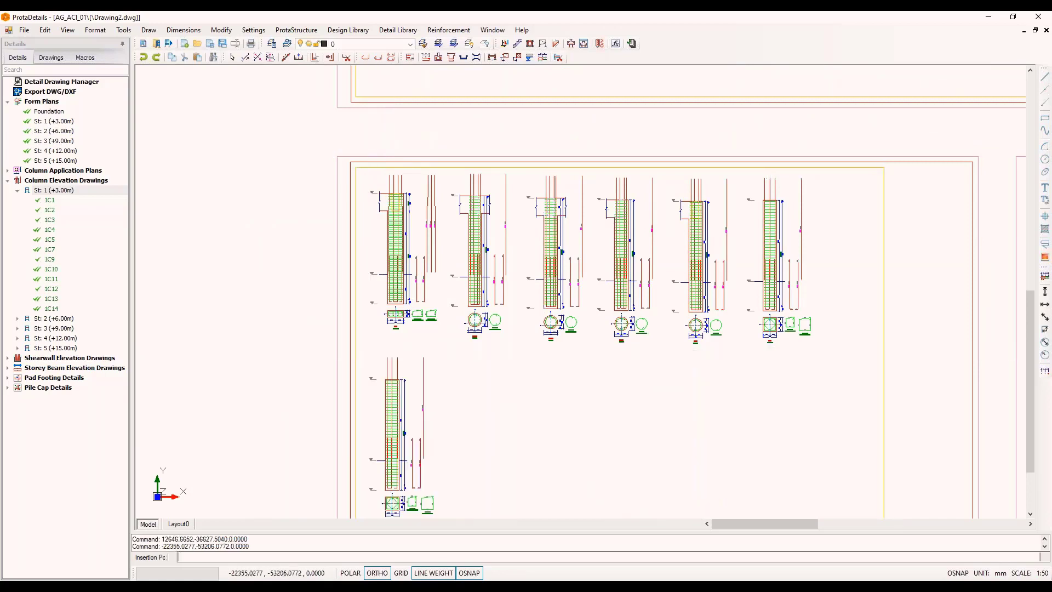
left_click(442, 359)
left_click(510, 357)
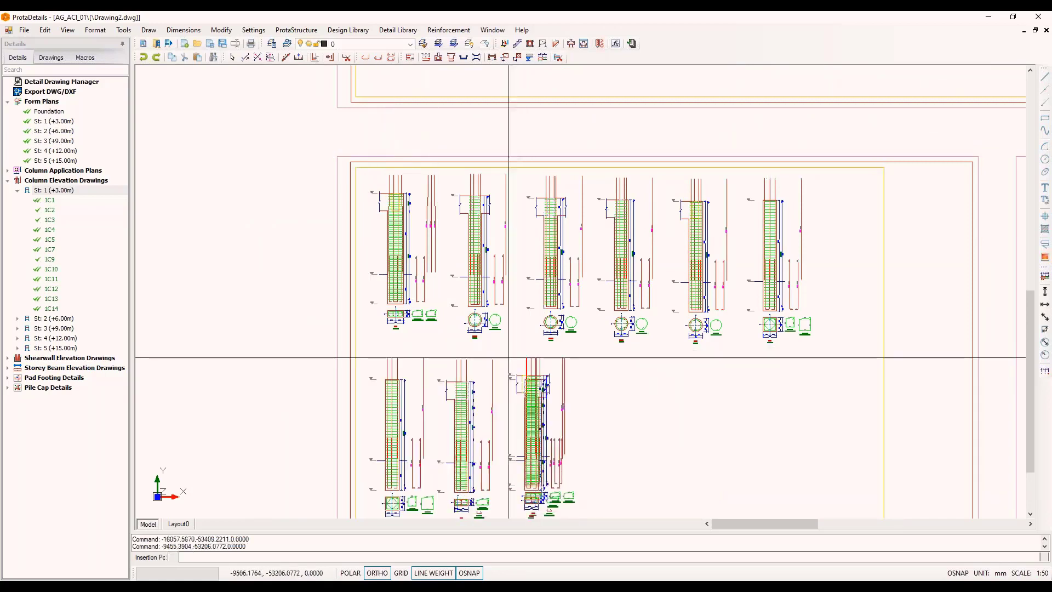
left_click(577, 357)
left_click(643, 357)
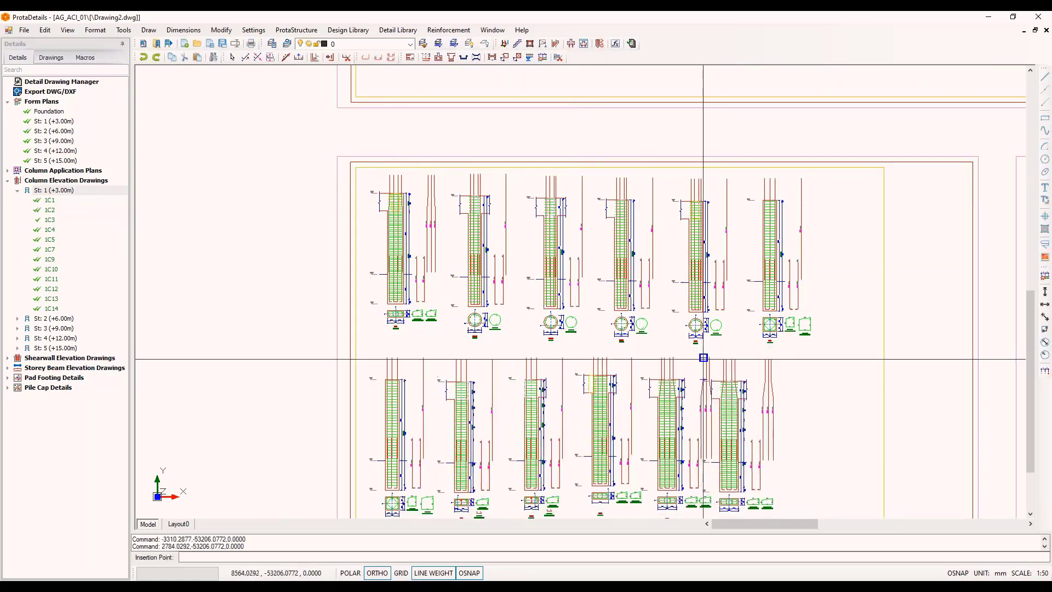
left_click(732, 356)
scroll(463, 304, "down", 2)
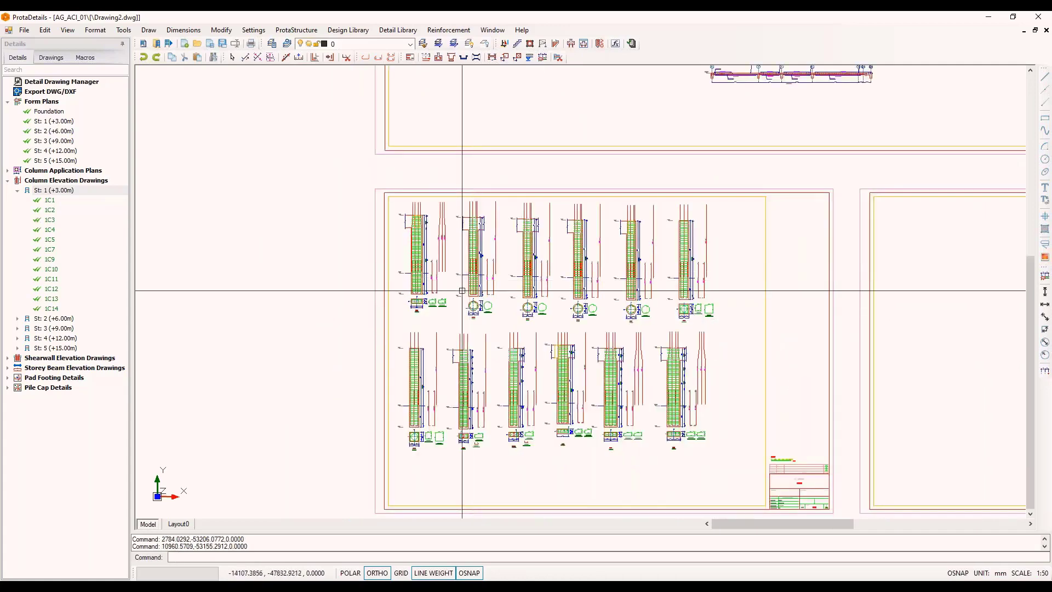
middle_click_drag(588, 354, 485, 323)
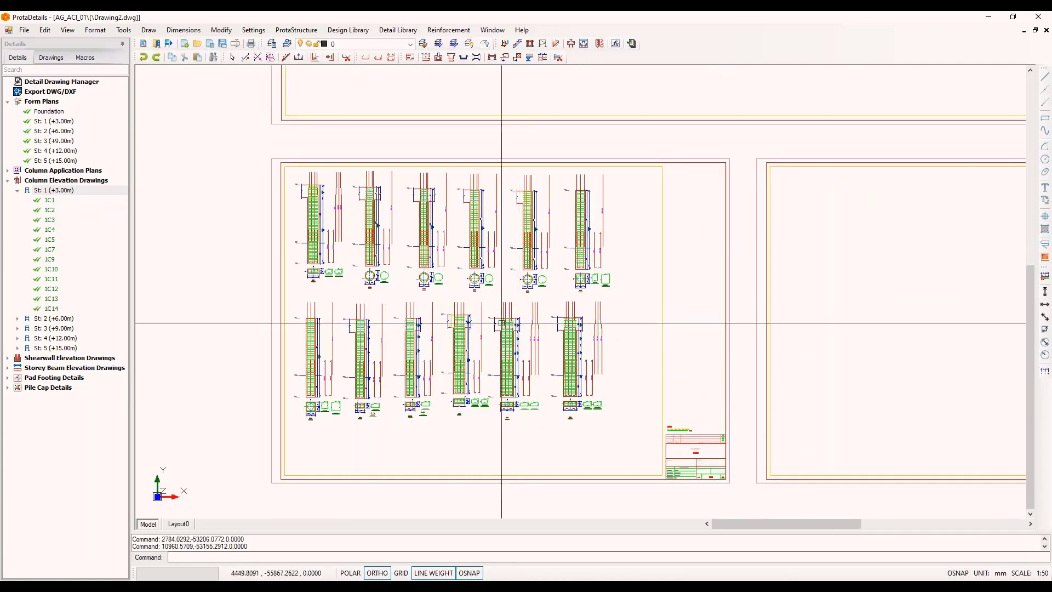
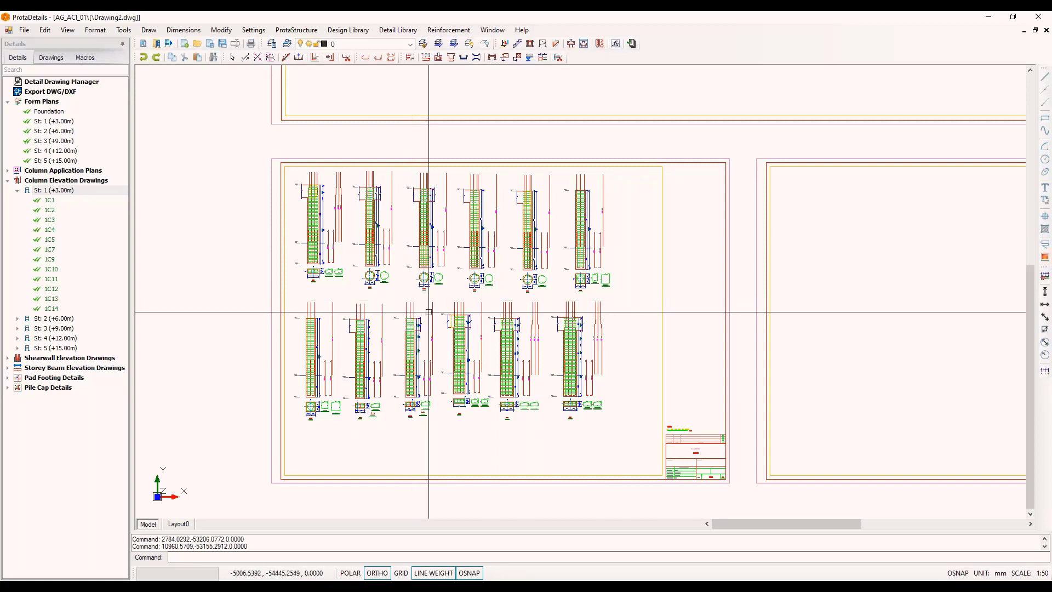
Step: Draw the elevation of column 1C2 through all storeys along the left edge of the second new sheet
right_click(51, 213)
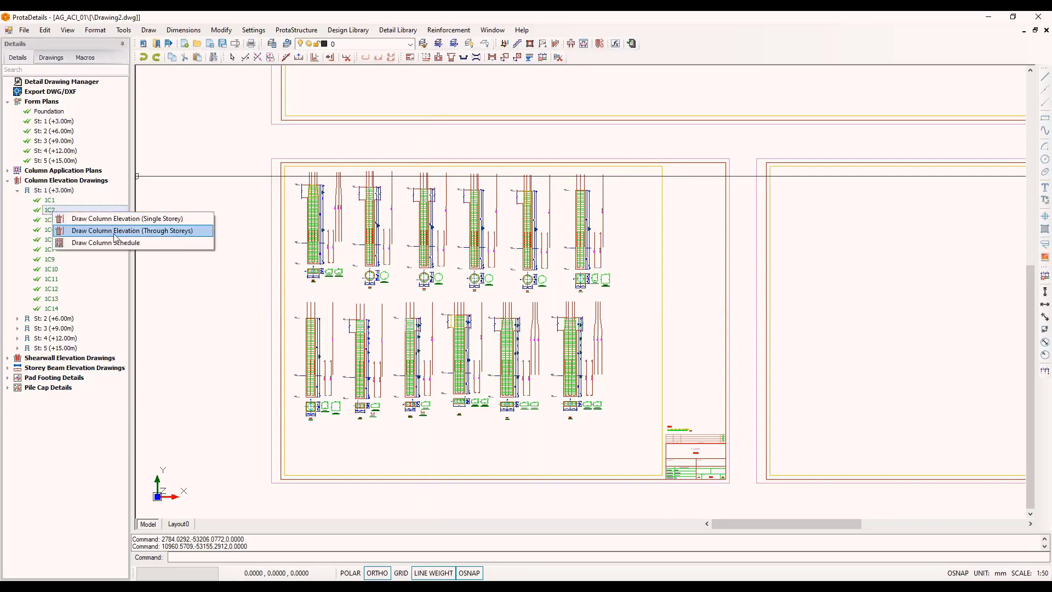
left_click(116, 231)
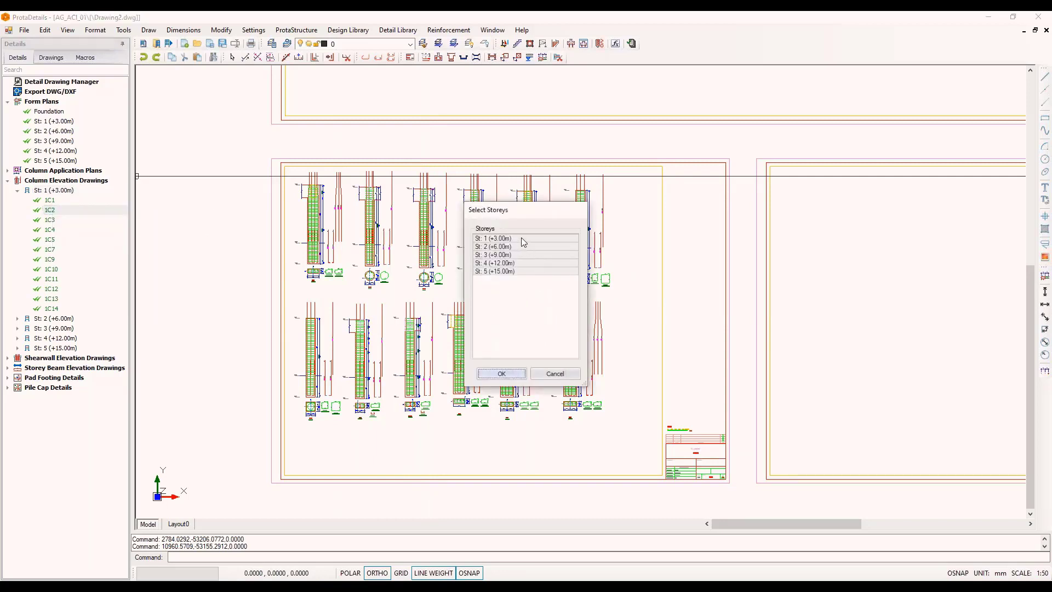
left_click(492, 378)
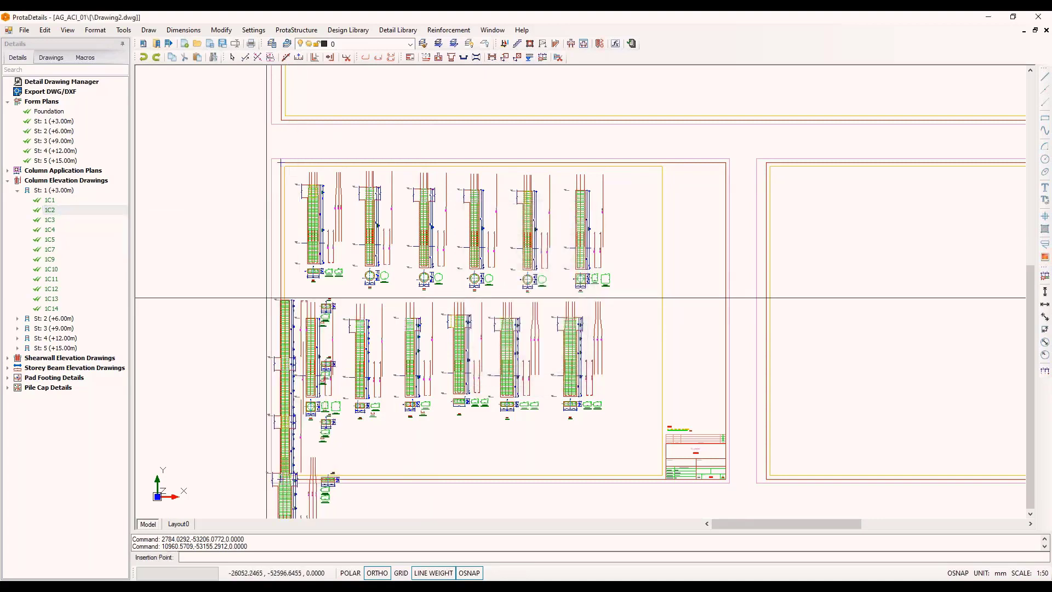
left_click(636, 207)
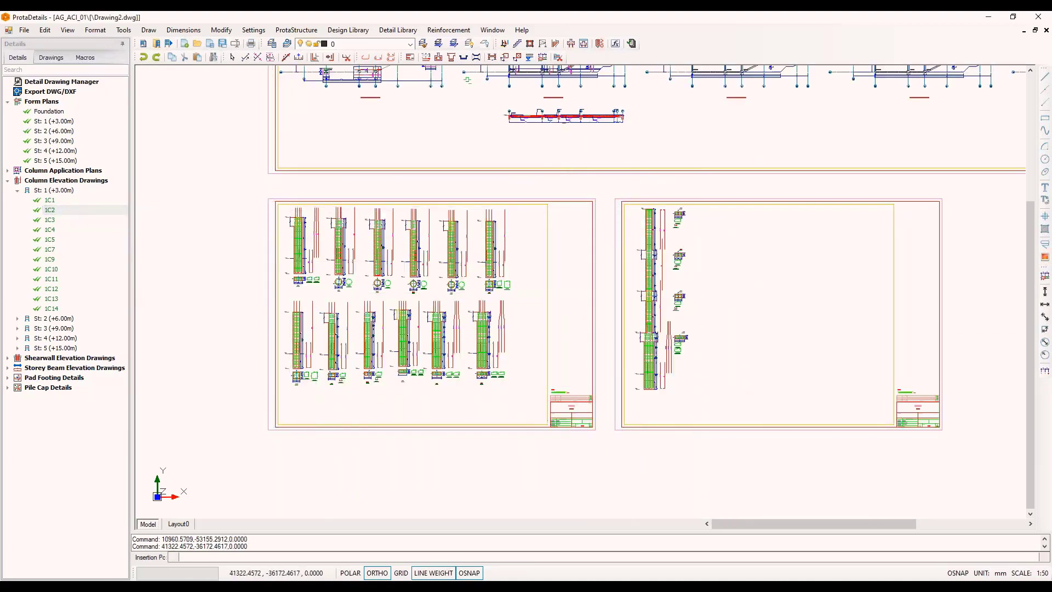
Step: Examine column 1C2's through-storeys elevation, especially the bar cranks and section change at the Storey 1 level and the section details
scroll(699, 351, "up", 2)
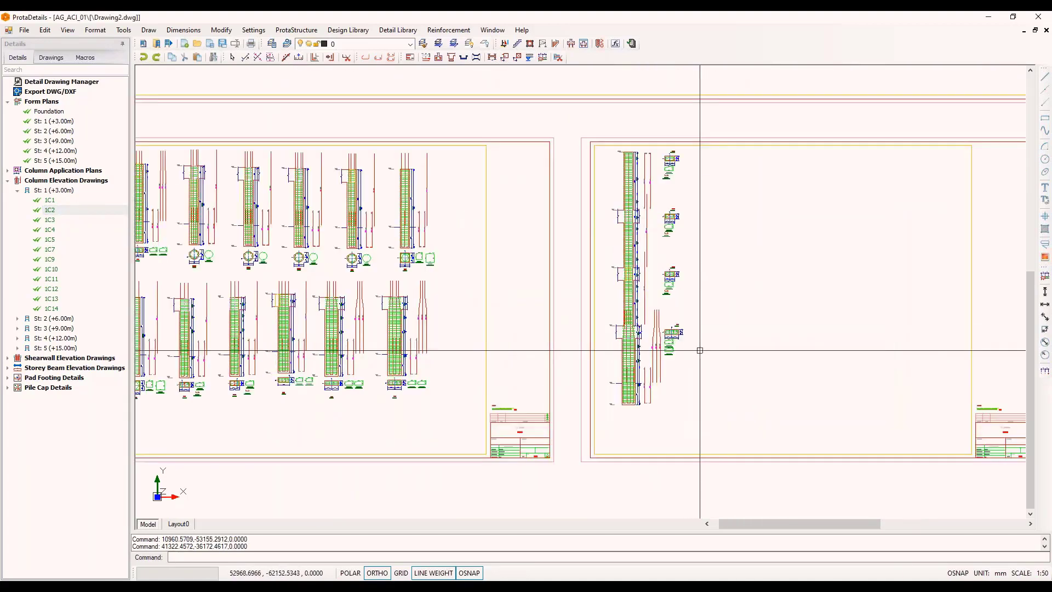
scroll(688, 345, "up", 5)
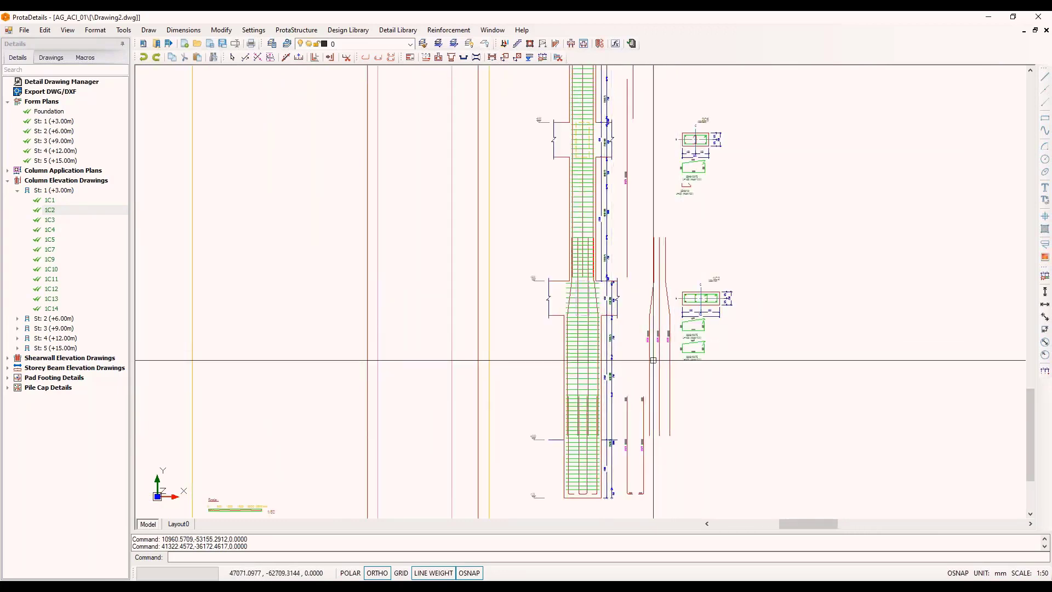
middle_click_drag(658, 373, 629, 364)
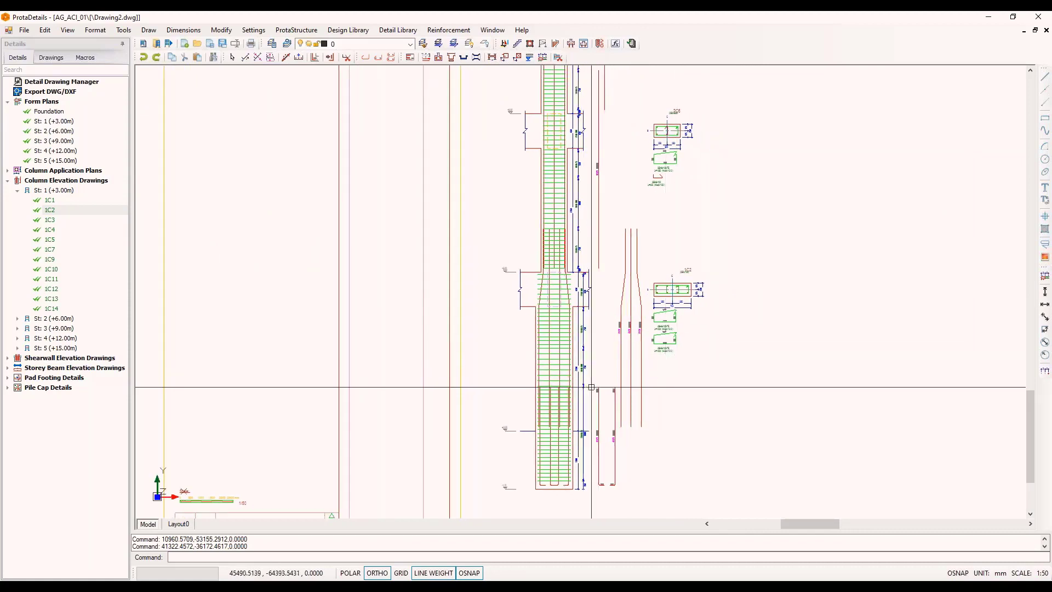
scroll(663, 326, "up", 2)
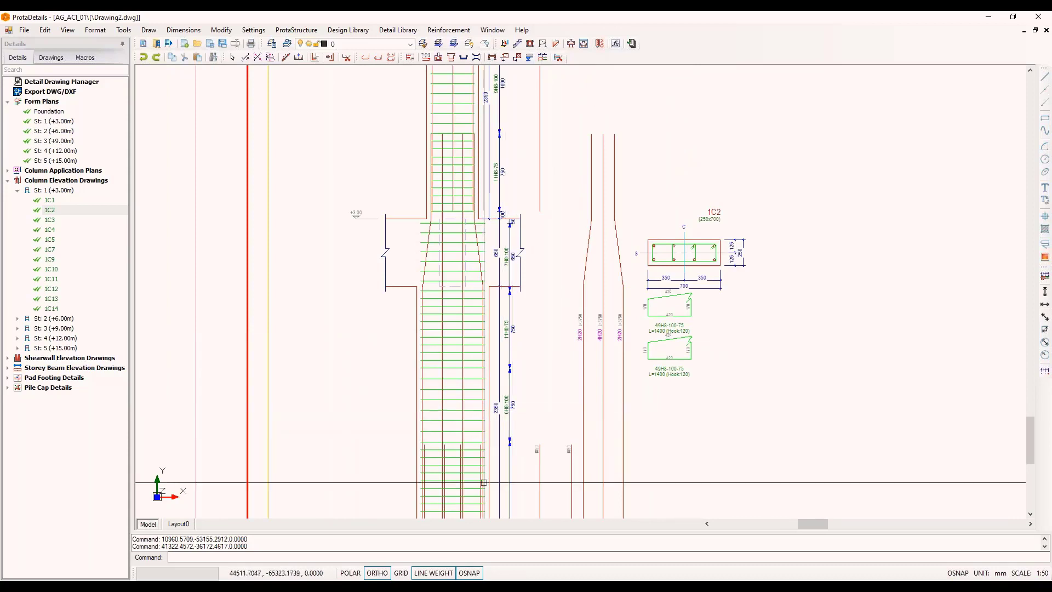
scroll(484, 482, "down", 1)
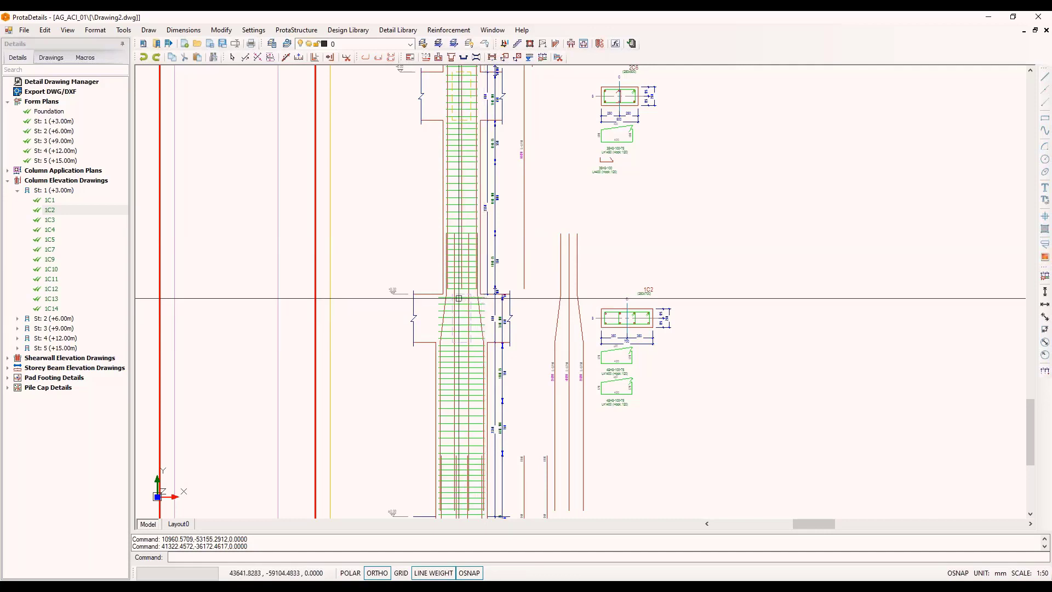
scroll(459, 295, "down", 5)
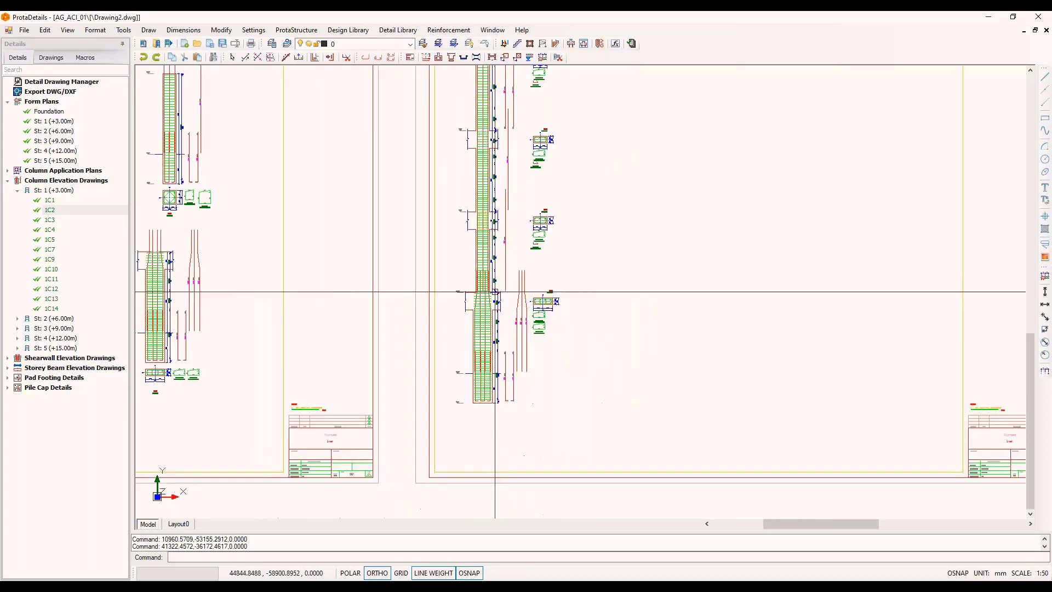
scroll(341, 324, "down", 2)
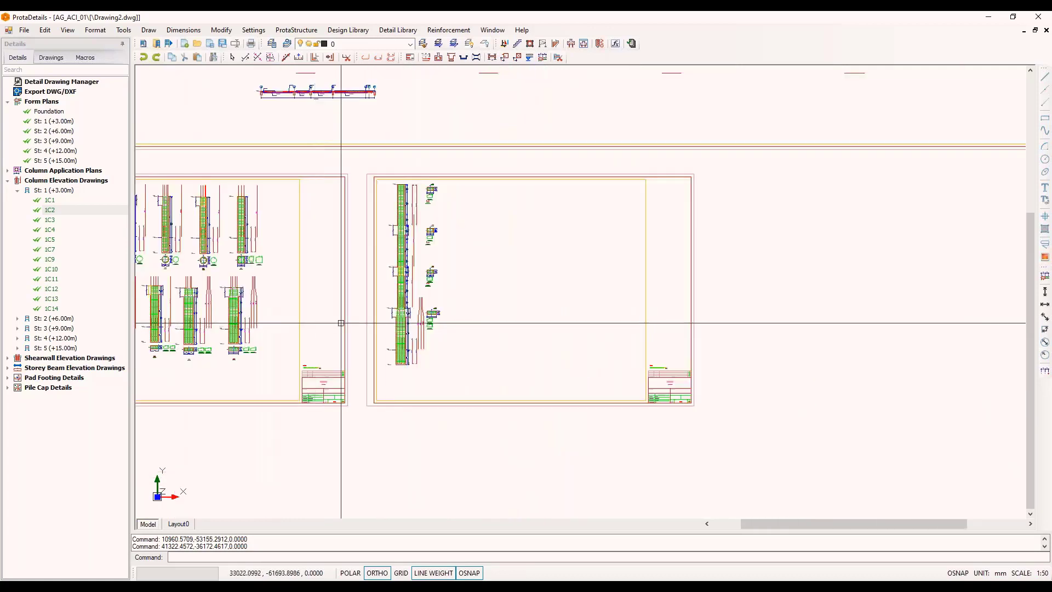
Step: Draw the through-storeys elevation of column 1C10 beside the 1C2 elevation near the second sheet's upper edge
right_click(53, 269)
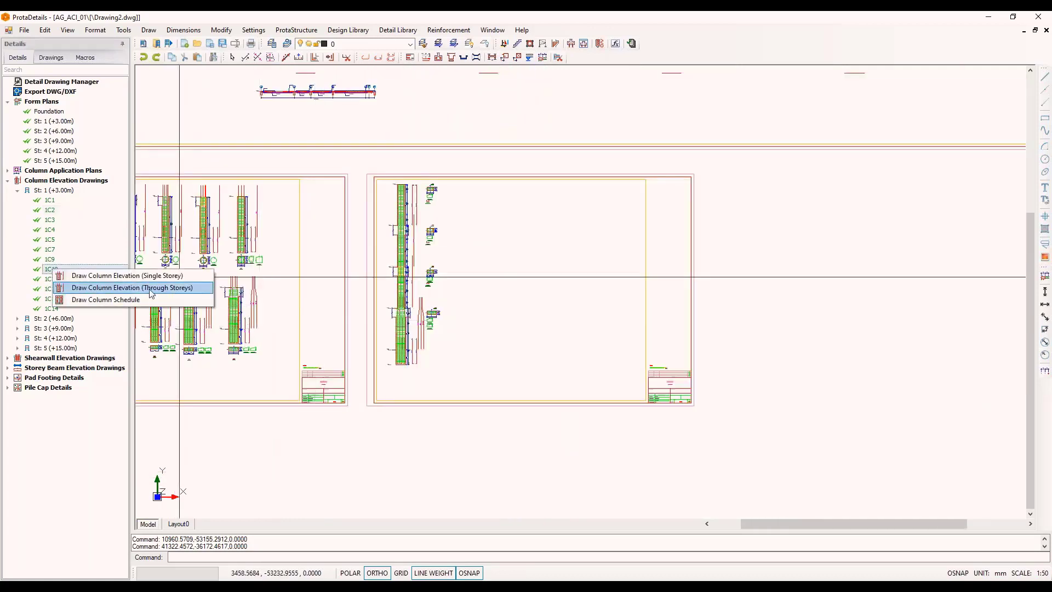
left_click(151, 289)
left_click(513, 247)
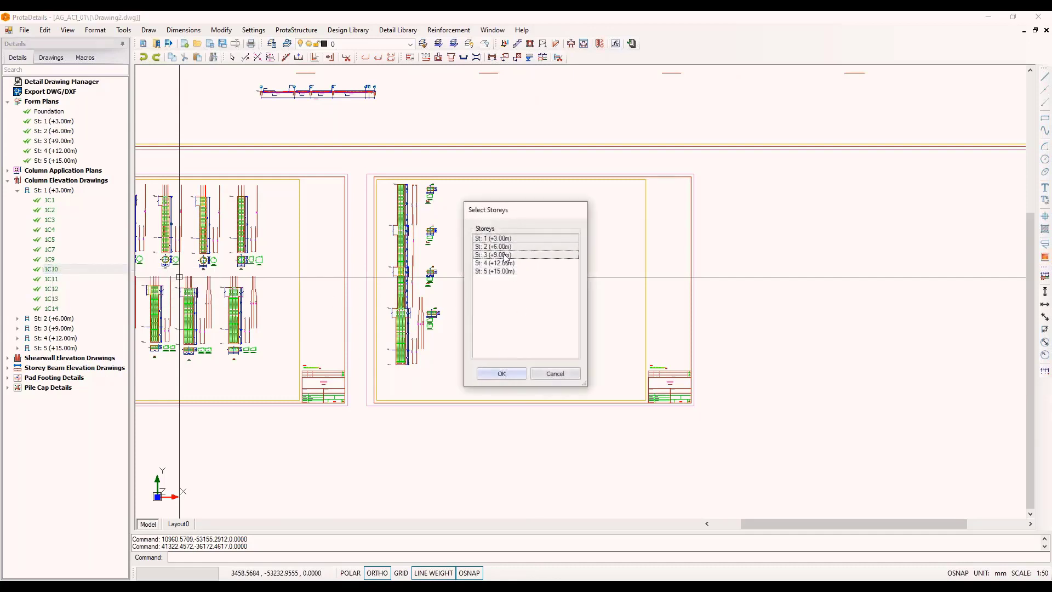
left_click(499, 374)
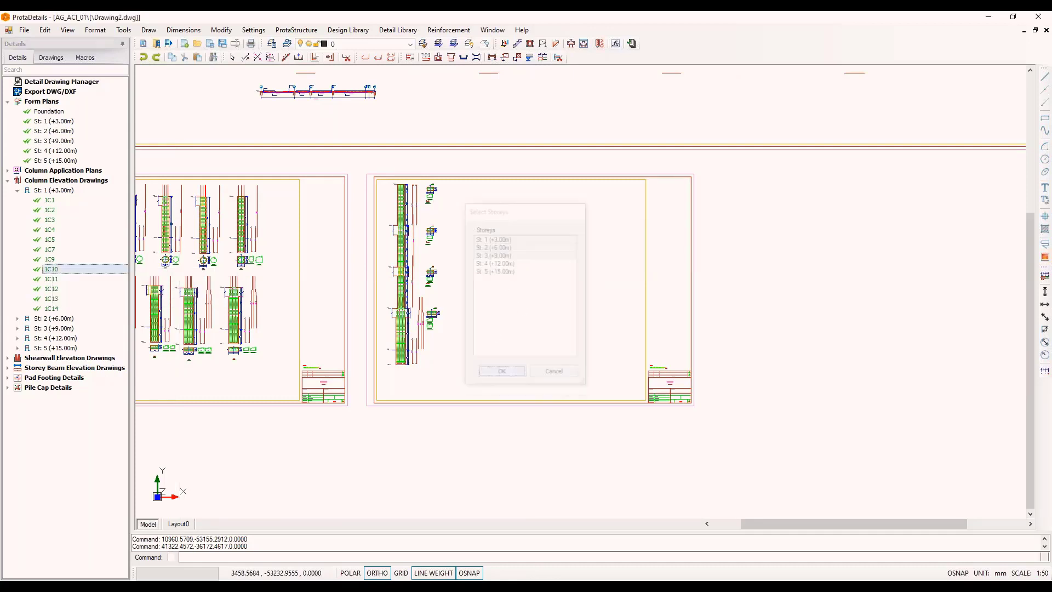
left_click(447, 186)
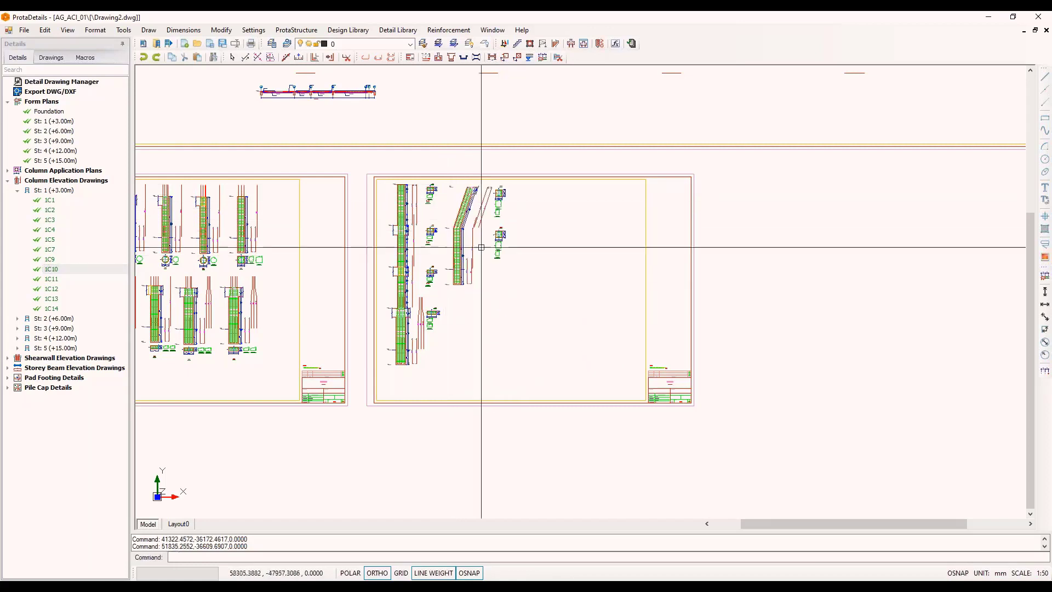
scroll(477, 223, "up", 5)
scroll(478, 223, "up", 2)
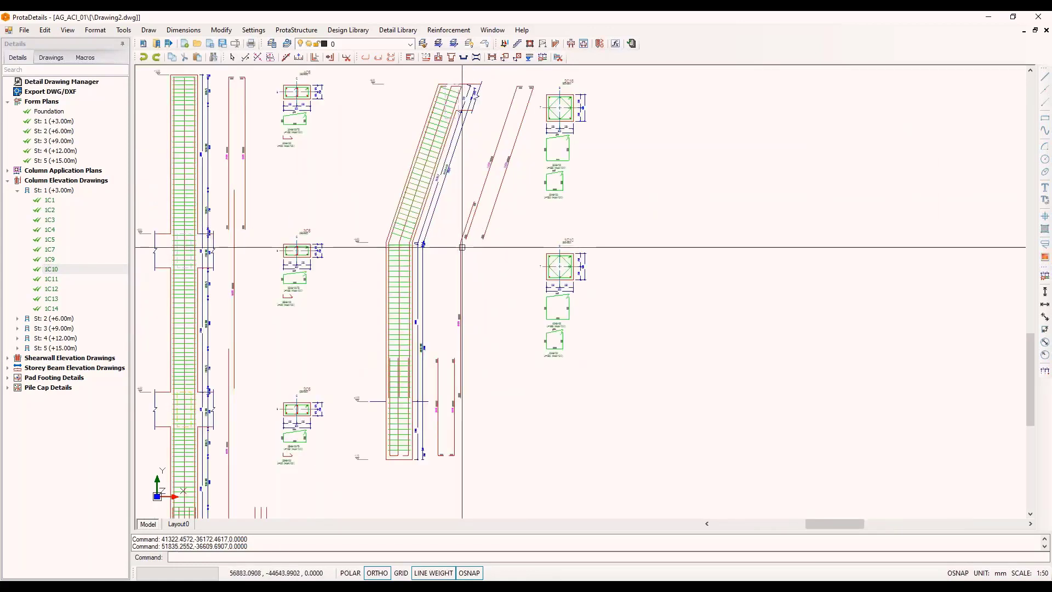
scroll(416, 269, "down", 2)
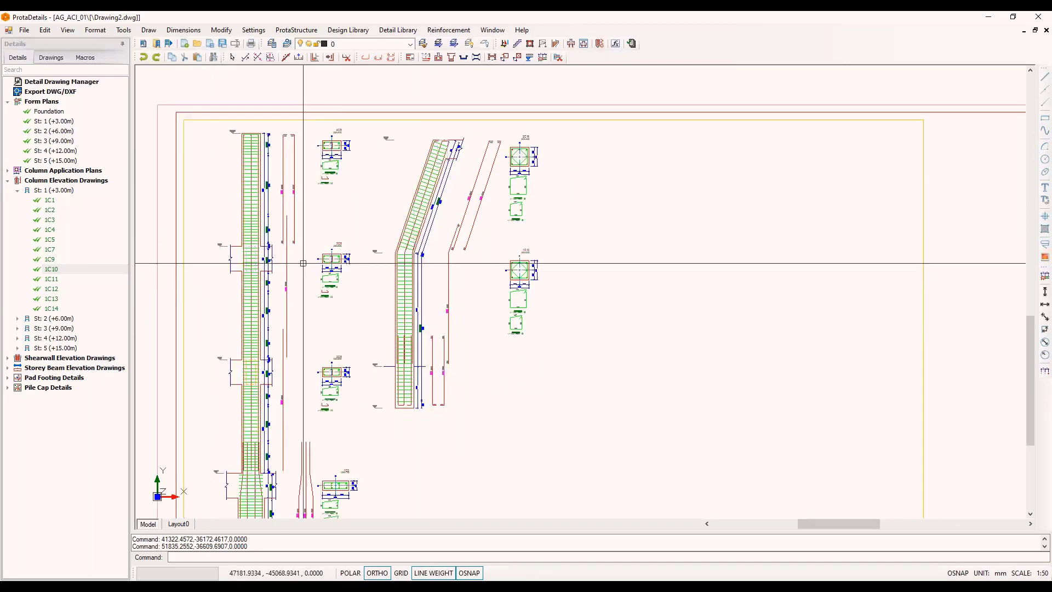
Step: Review the general, elevation and schedule options for column detailing, including kicker depth, bob control and lap positions, without changing them
left_click(252, 31)
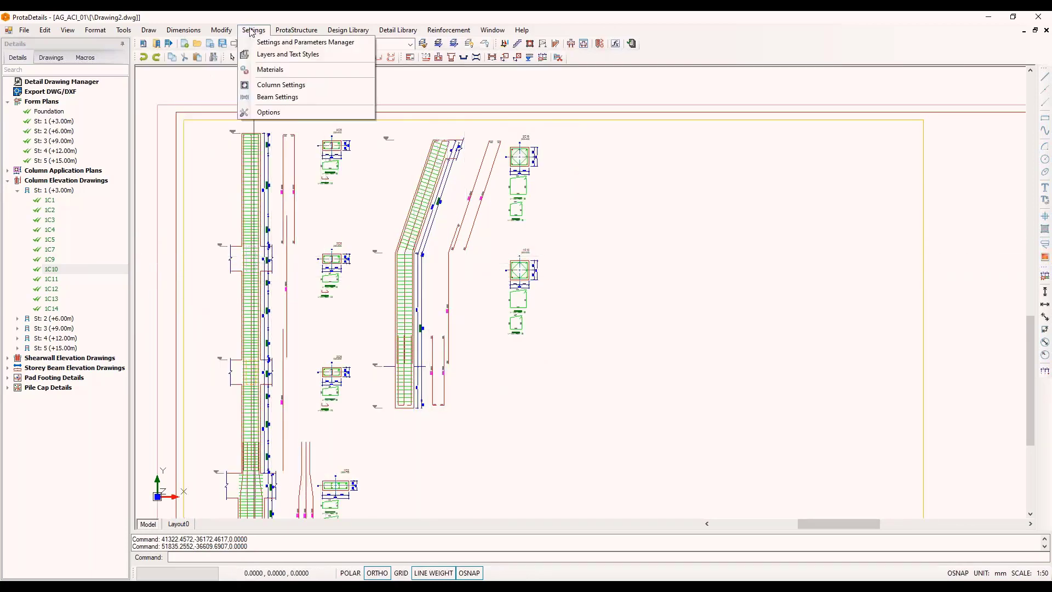
left_click(280, 111)
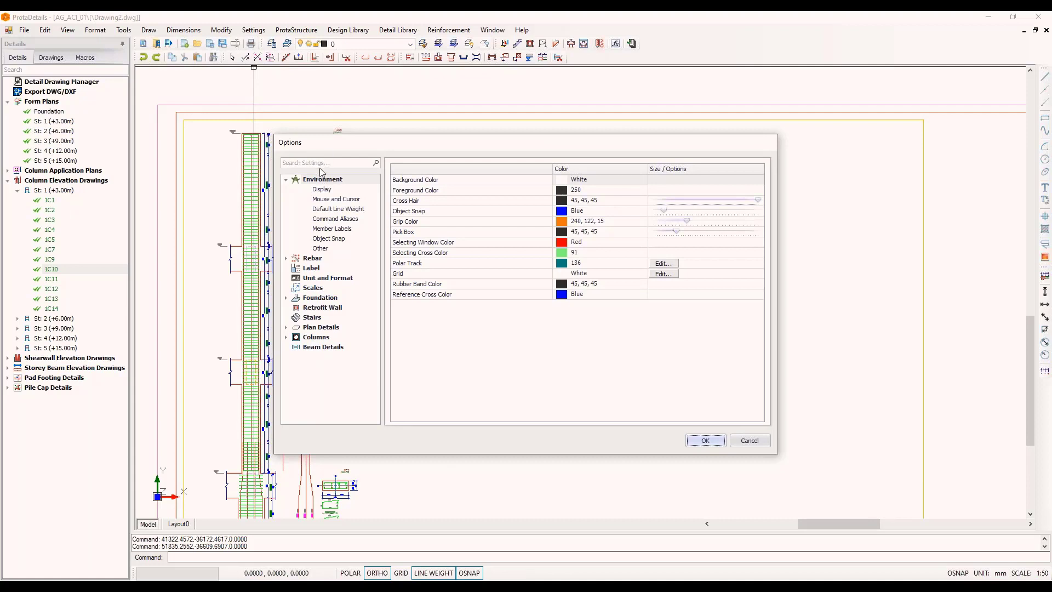
left_click(314, 337)
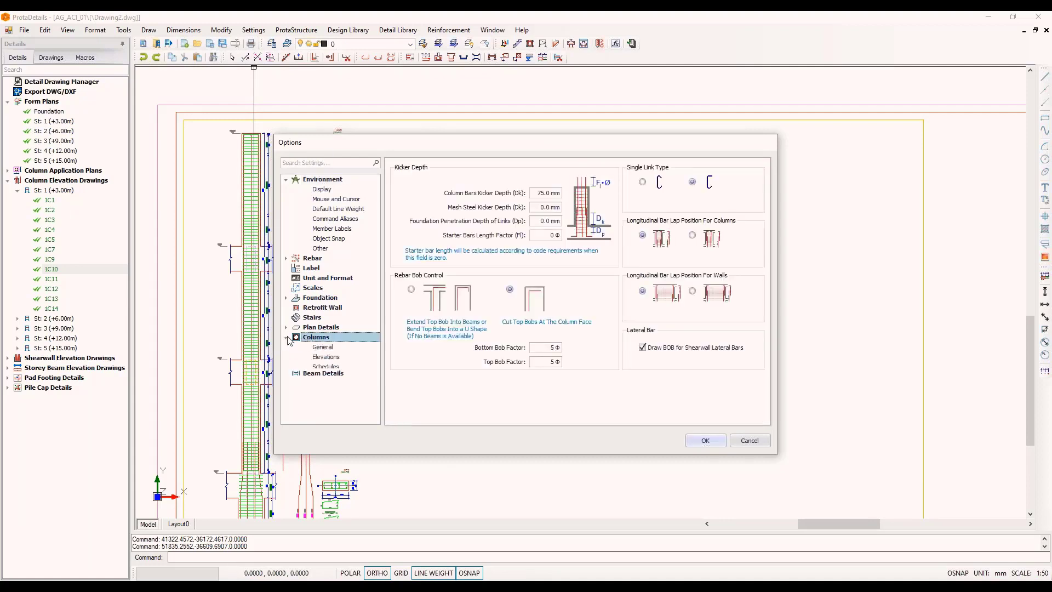
left_click(328, 348)
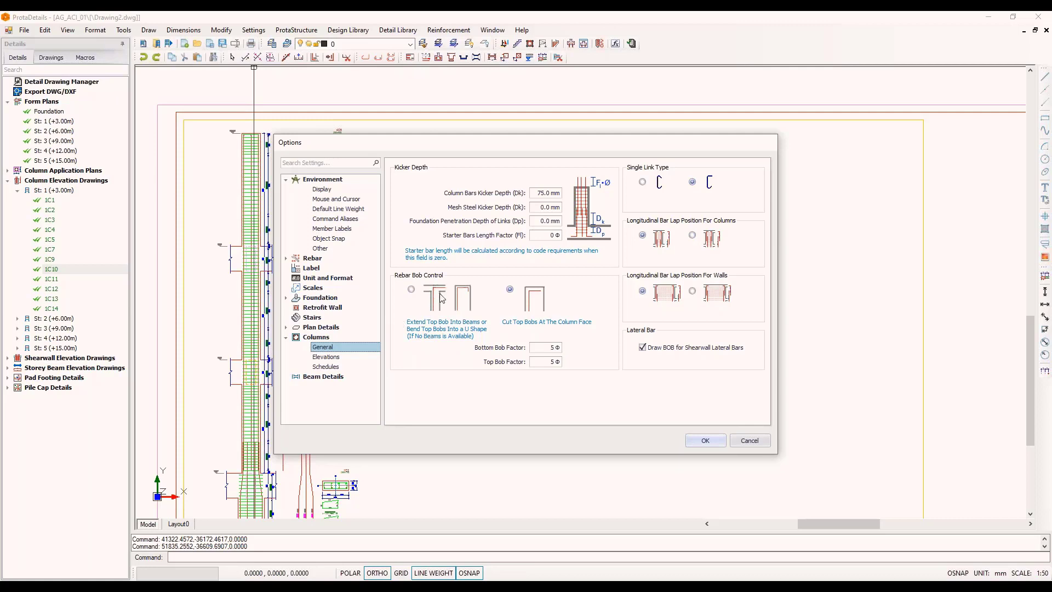
left_click(332, 357)
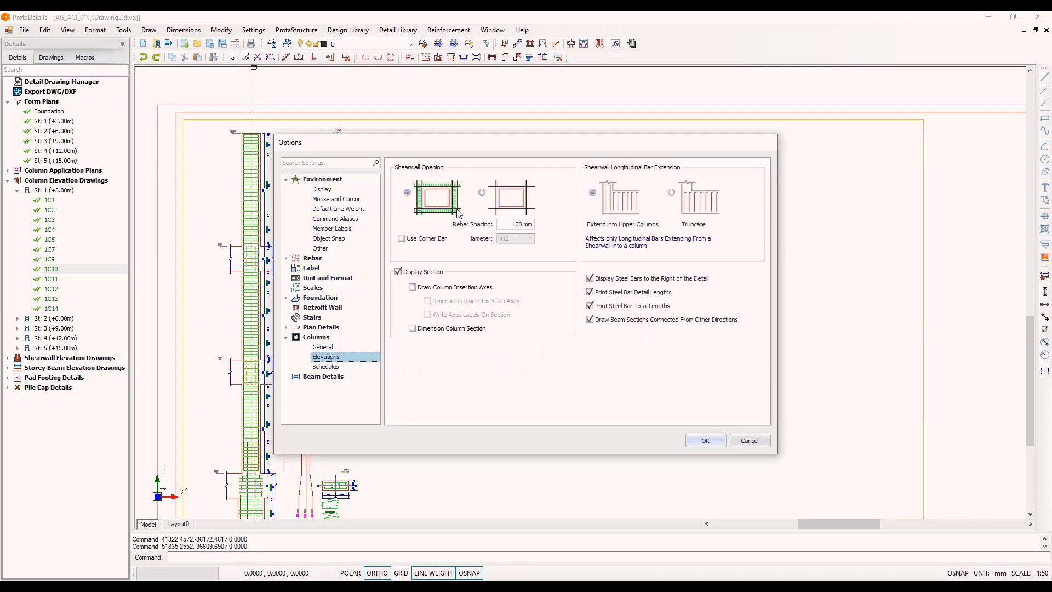
left_click(340, 367)
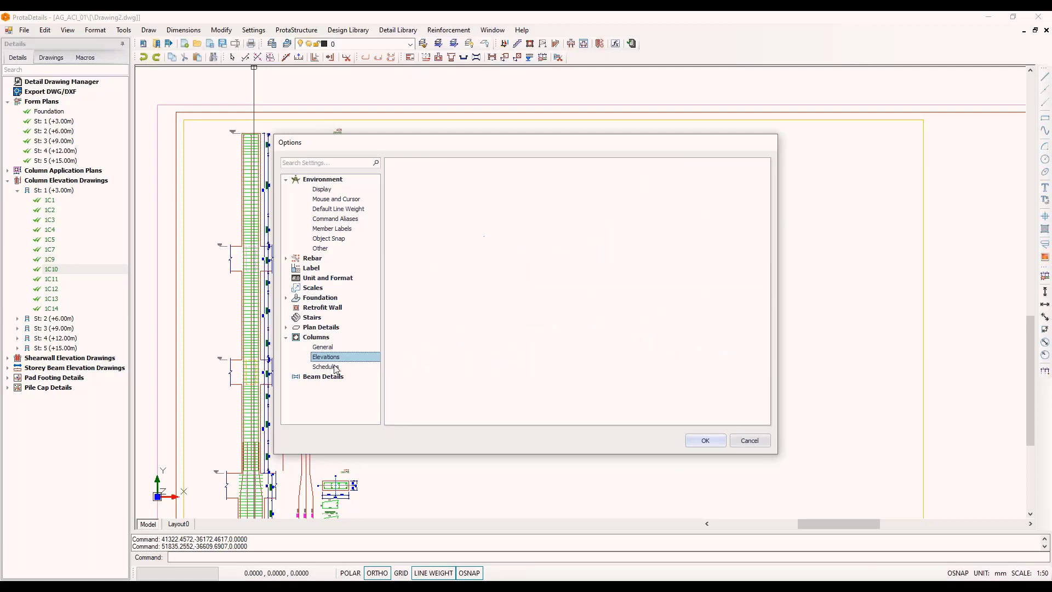
left_click(336, 359)
left_click(324, 347)
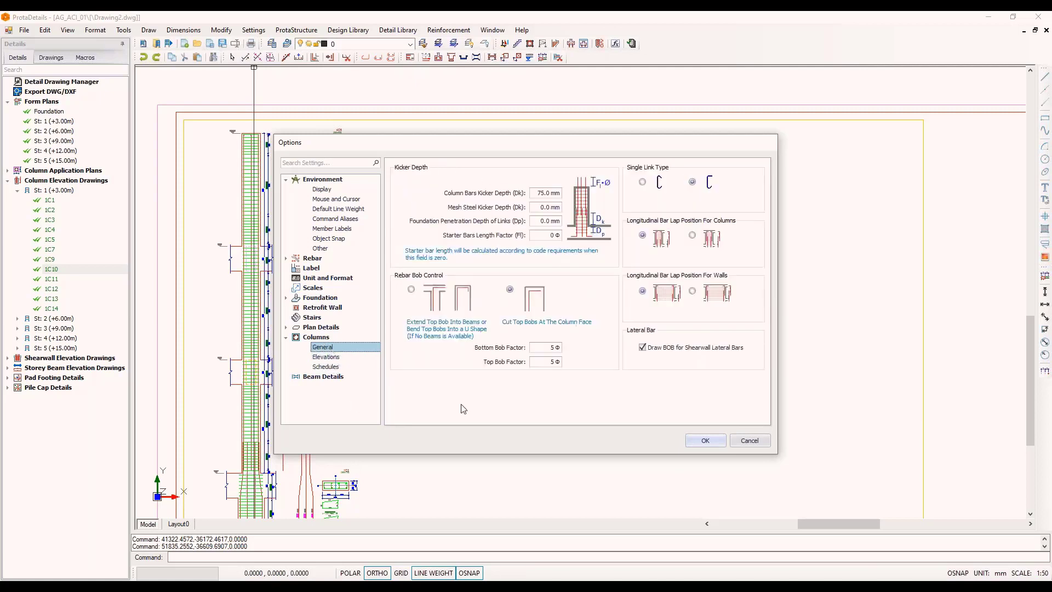
left_click(748, 440)
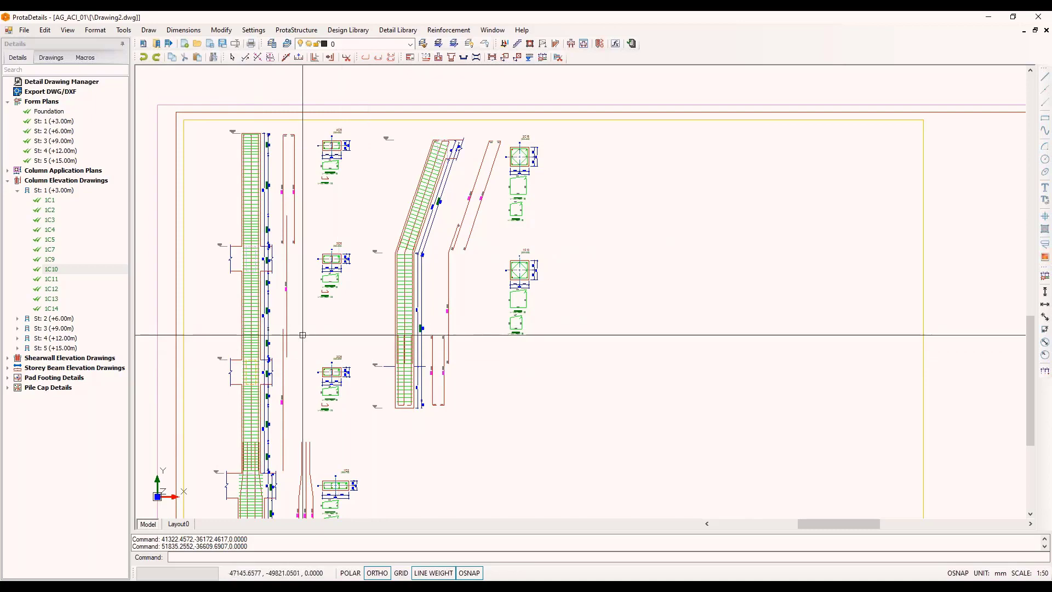
Step: Draw the elevation of Storey 1 shearwall 1W6 through Storeys 1 to 4, beside the 1C10 elevation on the second sheet
double_click(66, 359)
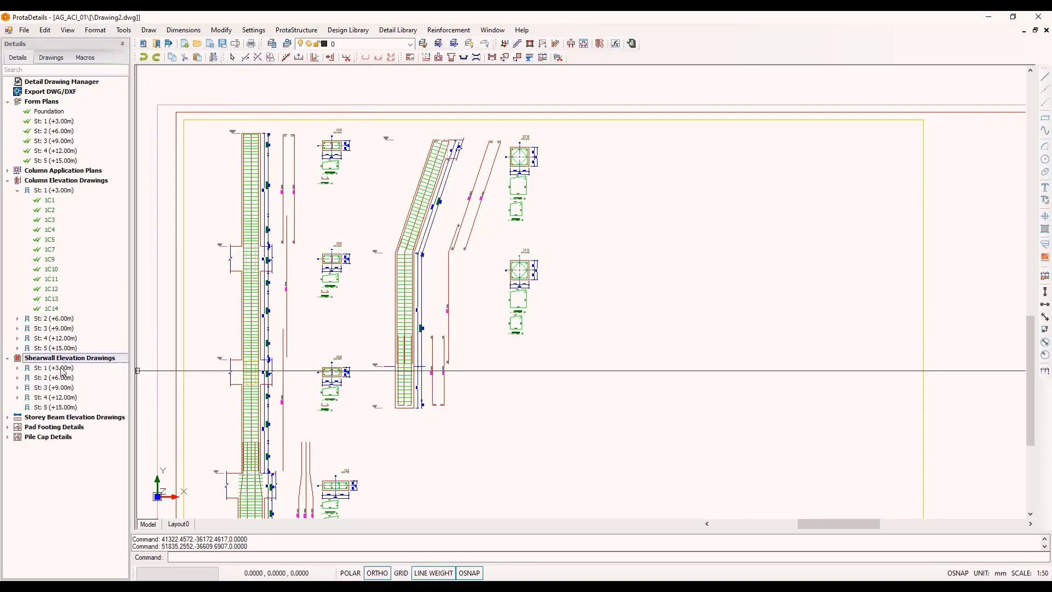
double_click(64, 368)
right_click(54, 397)
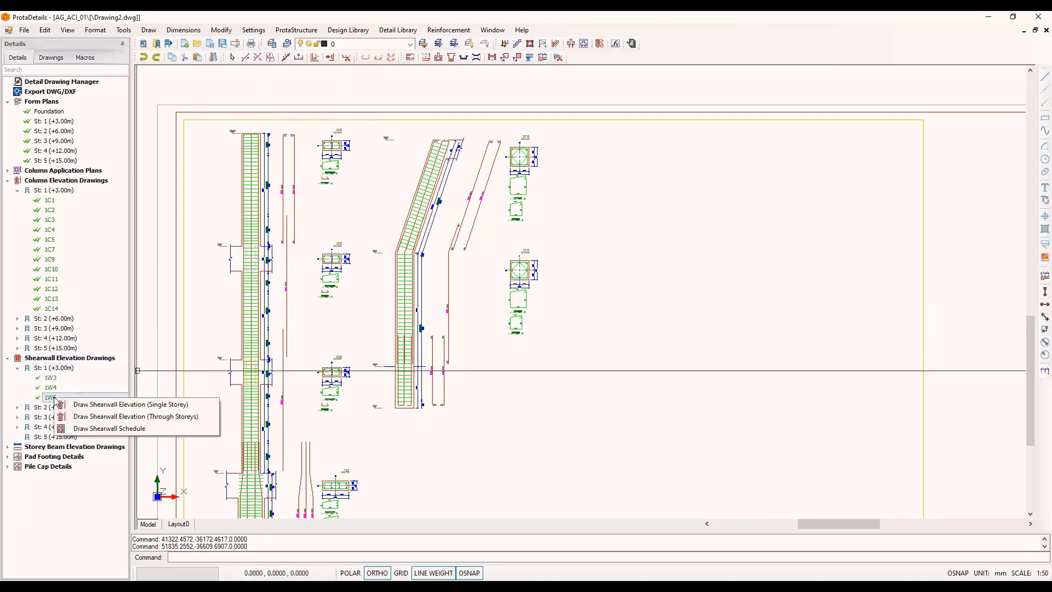
left_click(142, 416)
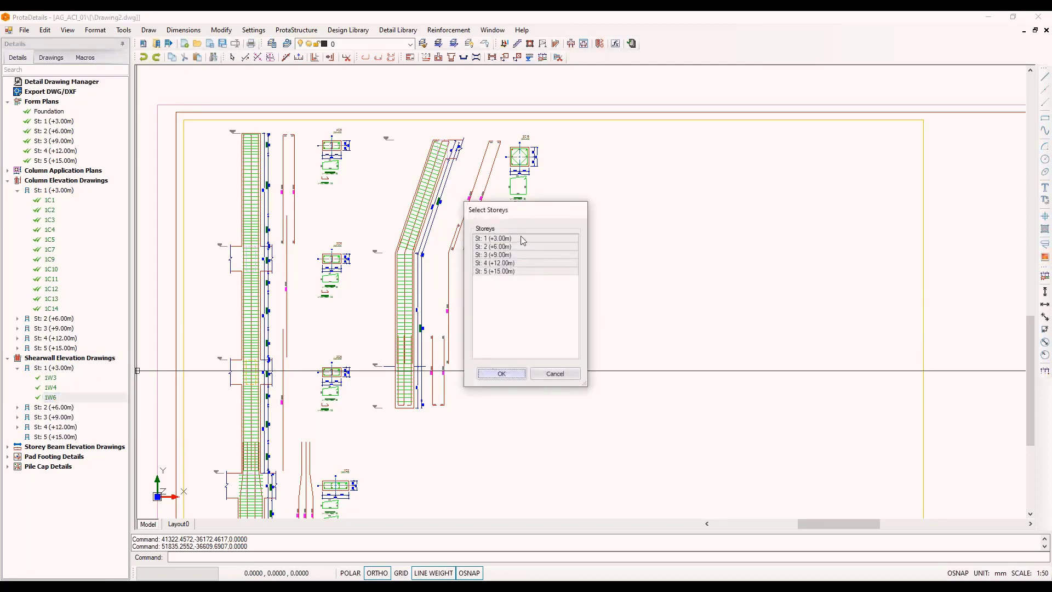
left_click_drag(510, 241, 507, 264)
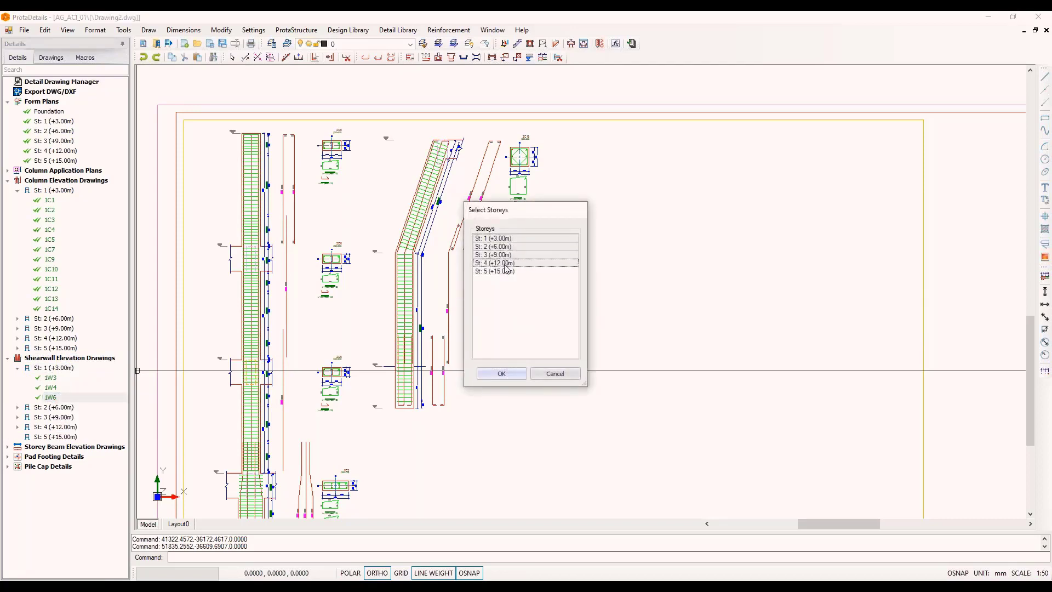
left_click(488, 378)
scroll(329, 235, "down", 3)
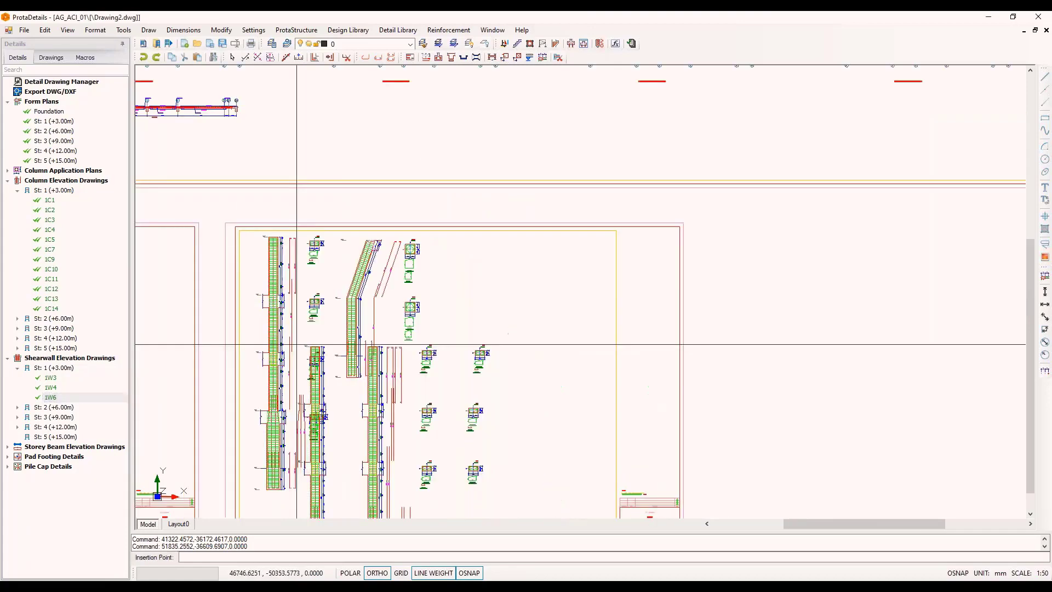
left_click(428, 244)
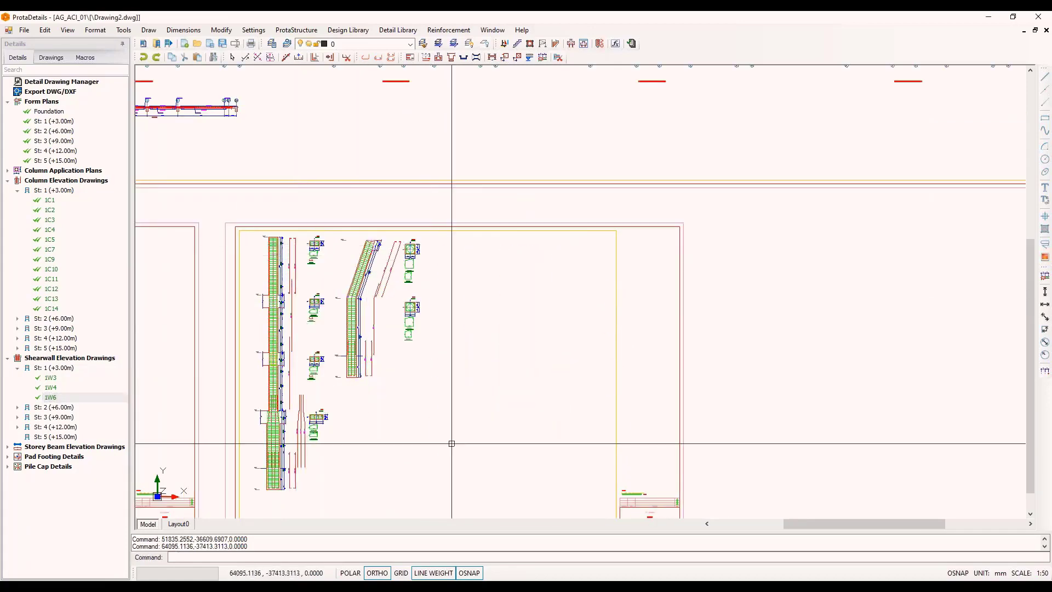
scroll(442, 446, "up", 5)
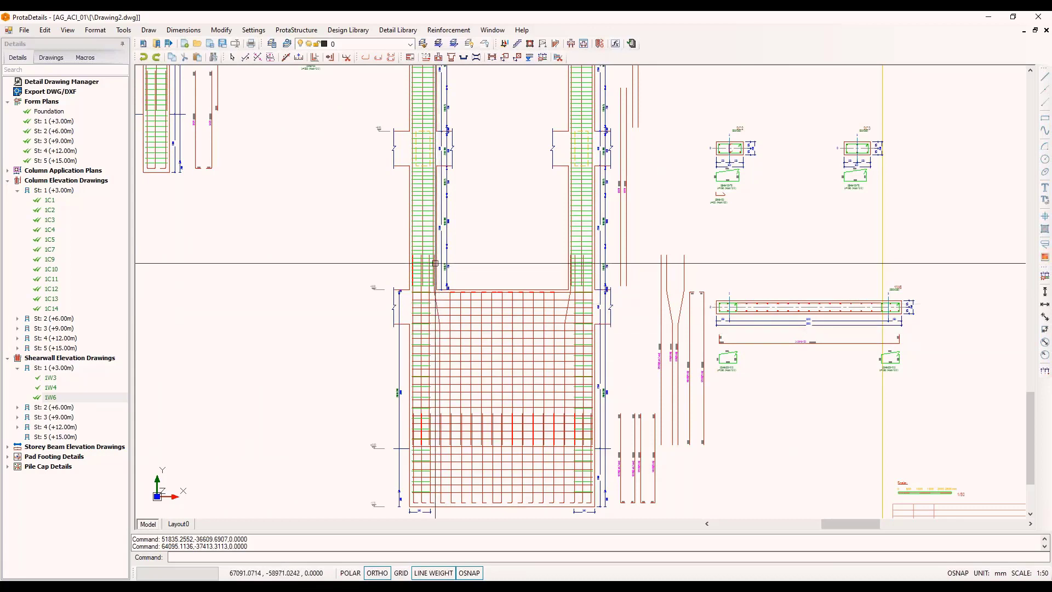
scroll(450, 293, "up", 2)
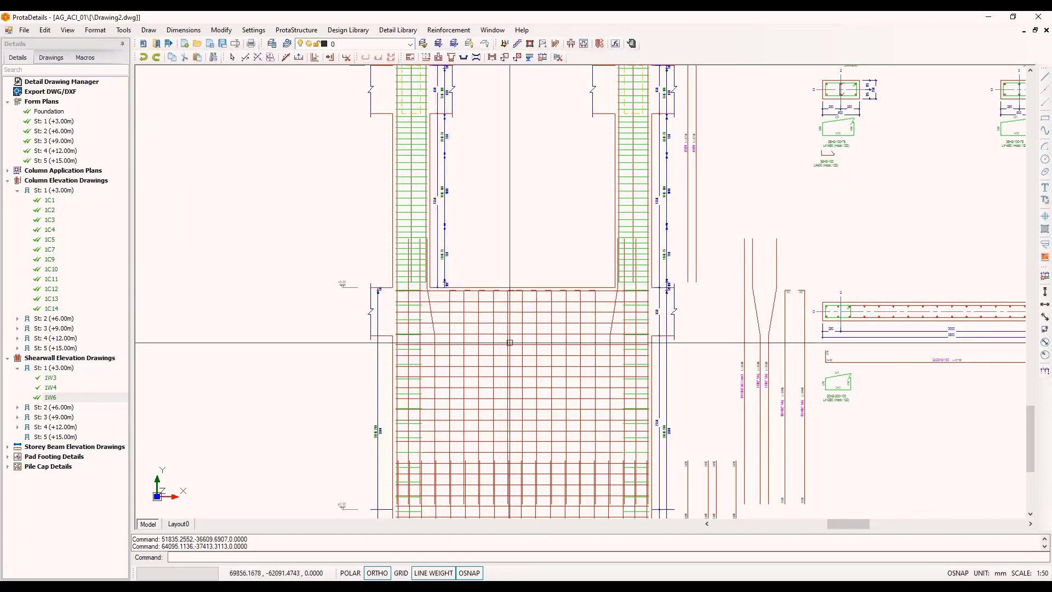
scroll(651, 141, "down", 4)
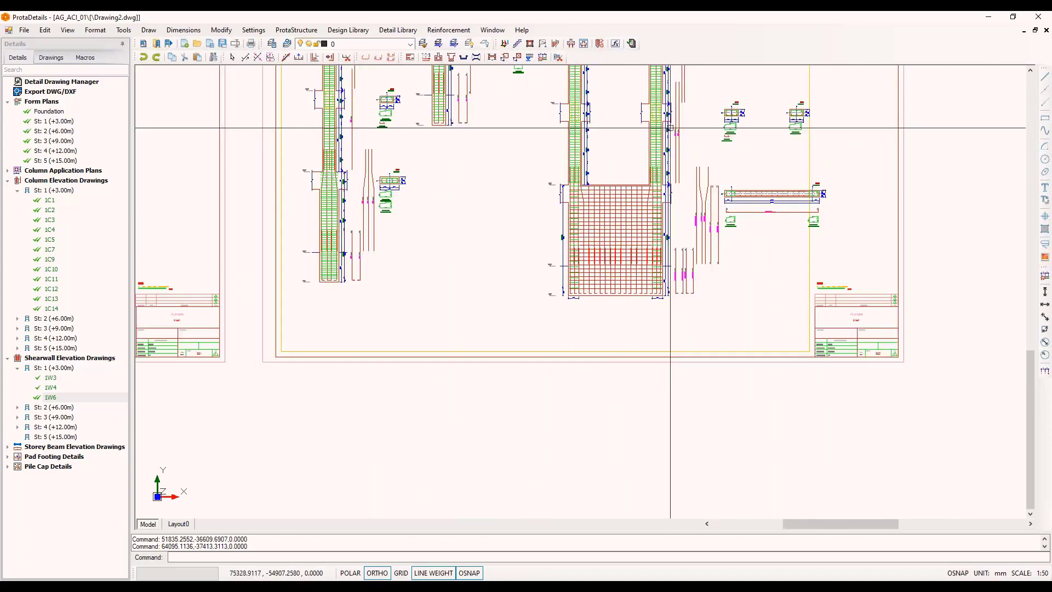
scroll(581, 113, "down", 2)
middle_click_drag(402, 211, 469, 216)
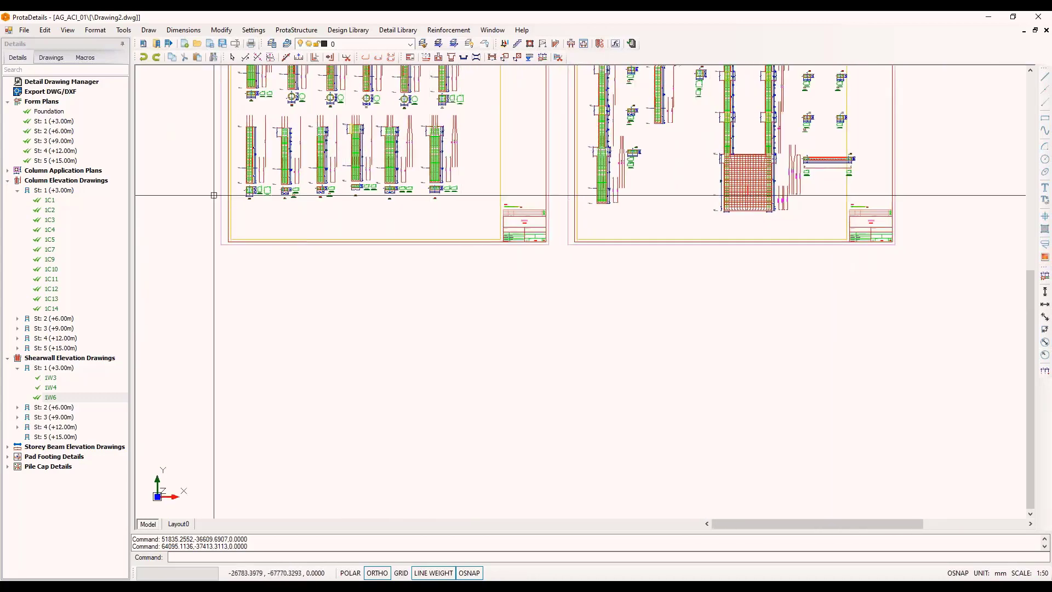
Step: Insert an A0_Prota.dxf sheet at 1/50 scale beneath the sheet with the single-storey column elevations
type("s")
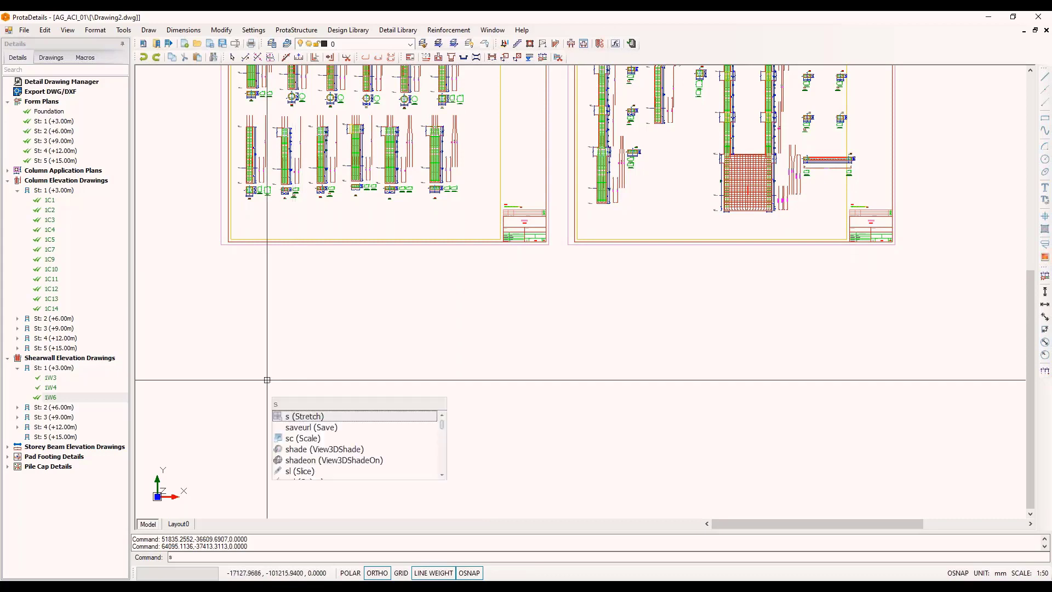
type("hee")
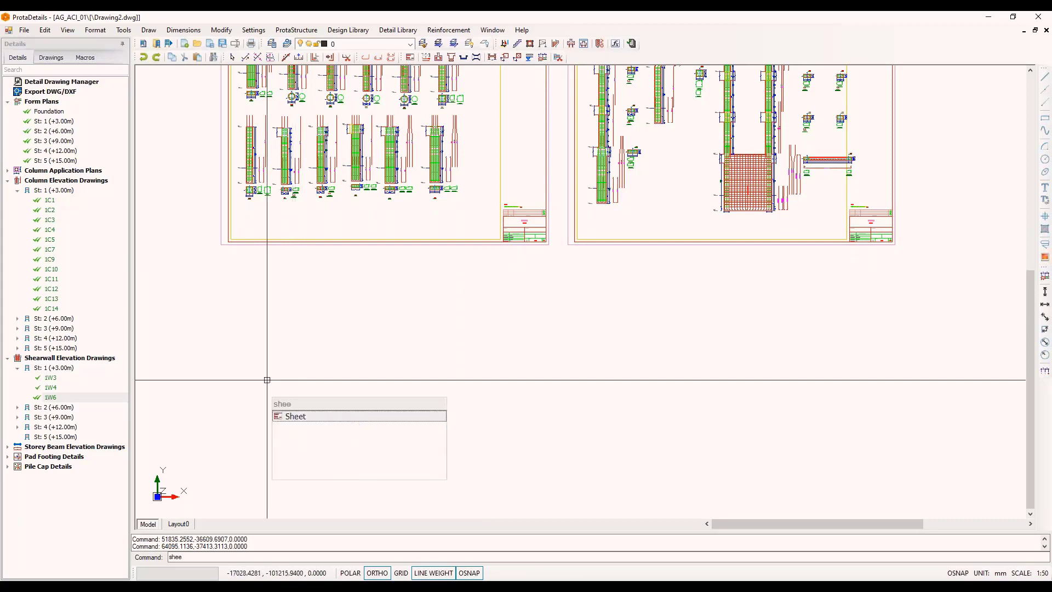
key("Return")
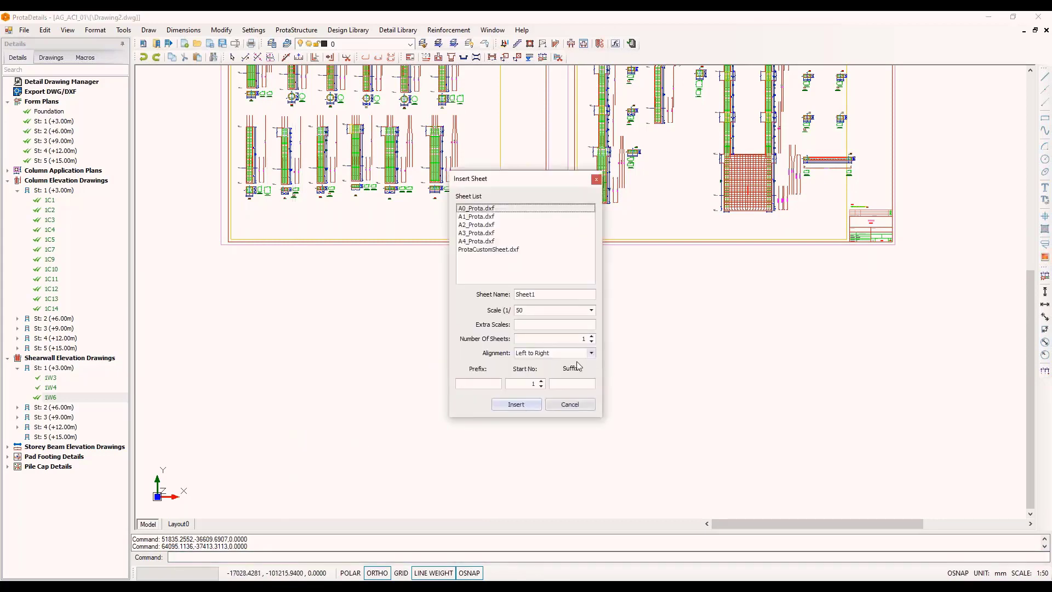
left_click(516, 404)
left_click(223, 281)
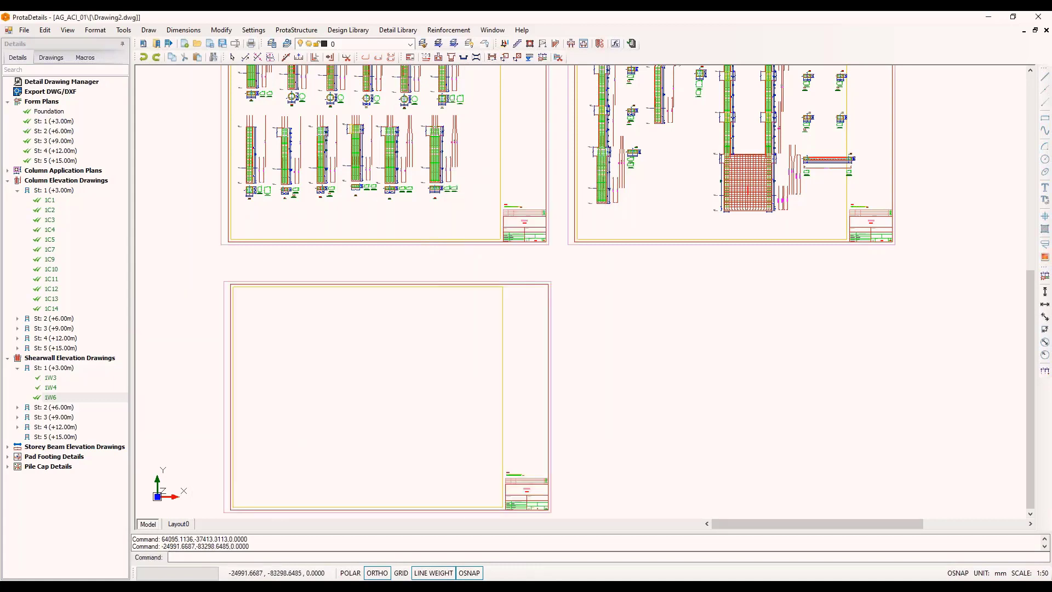
Step: Draw the Storey 2 beam elevation 2B29 - 2B4 - 2W1 - 2B5 - 2B6 along the new sheet's upper edge
scroll(518, 303, "down", 3)
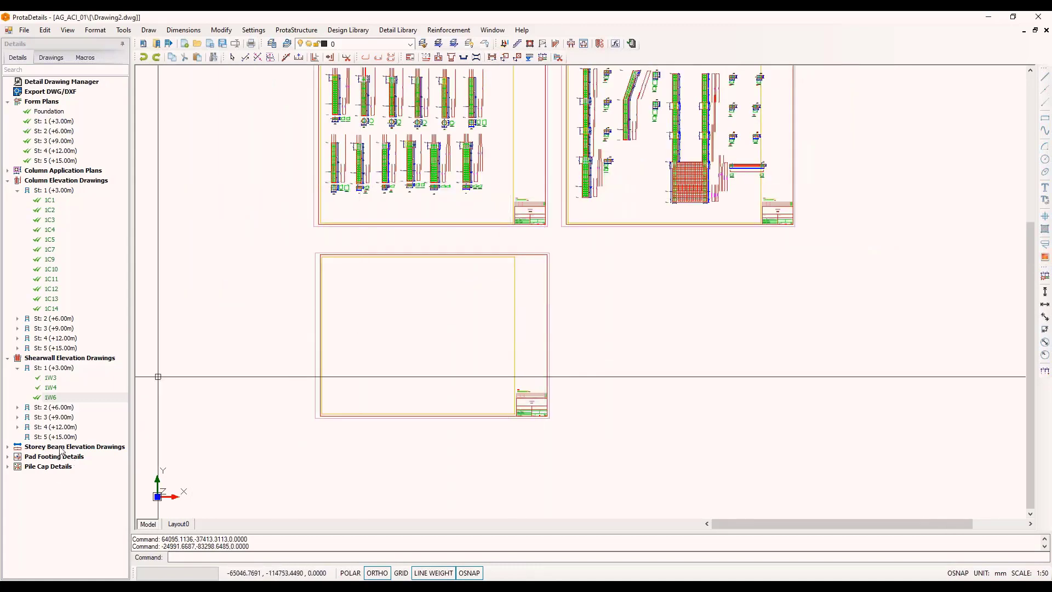
double_click(60, 447)
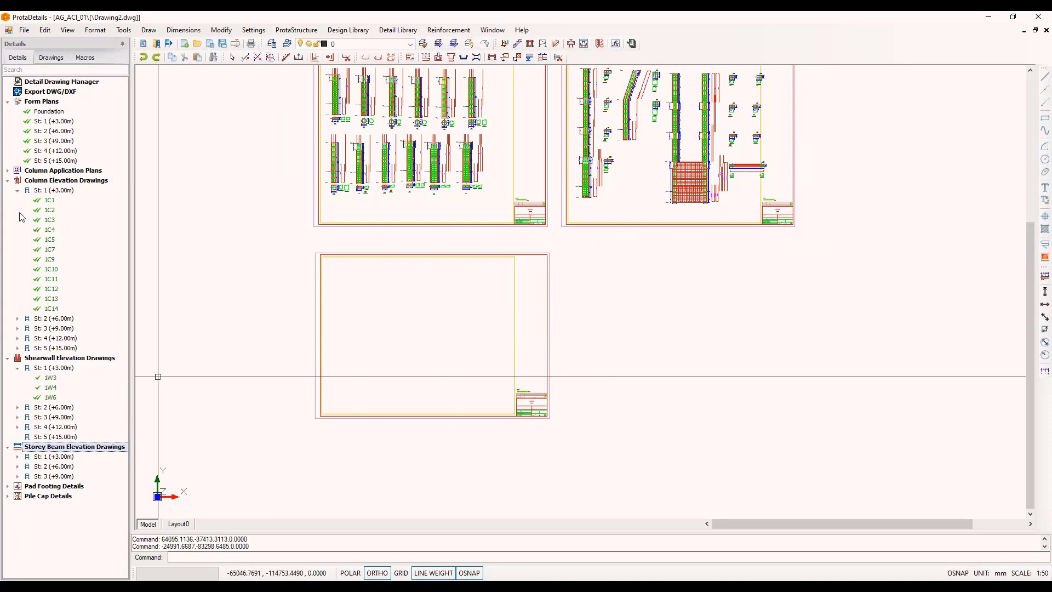
left_click(7, 181)
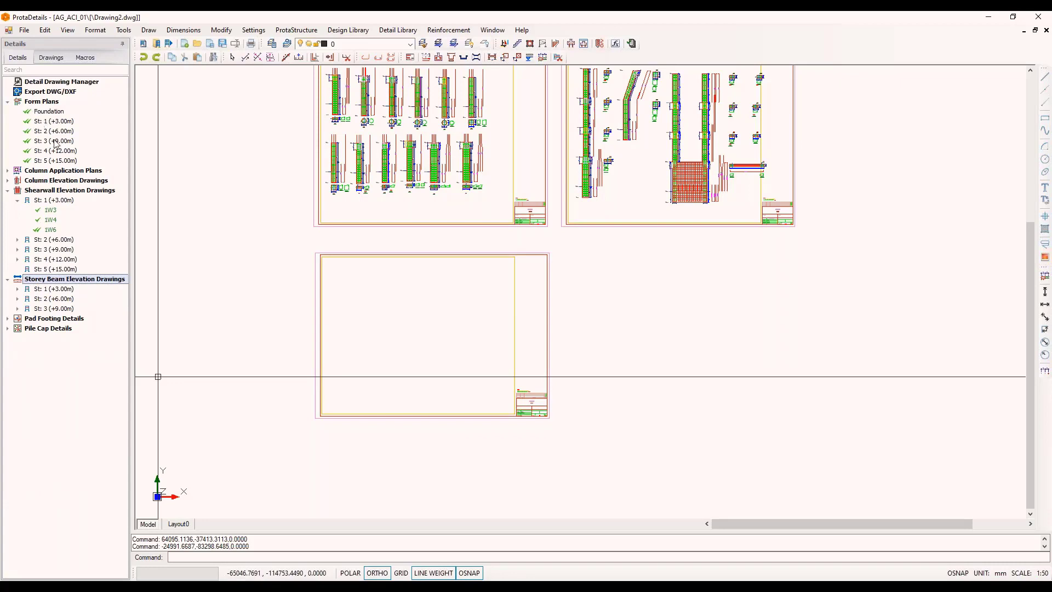
double_click(60, 290)
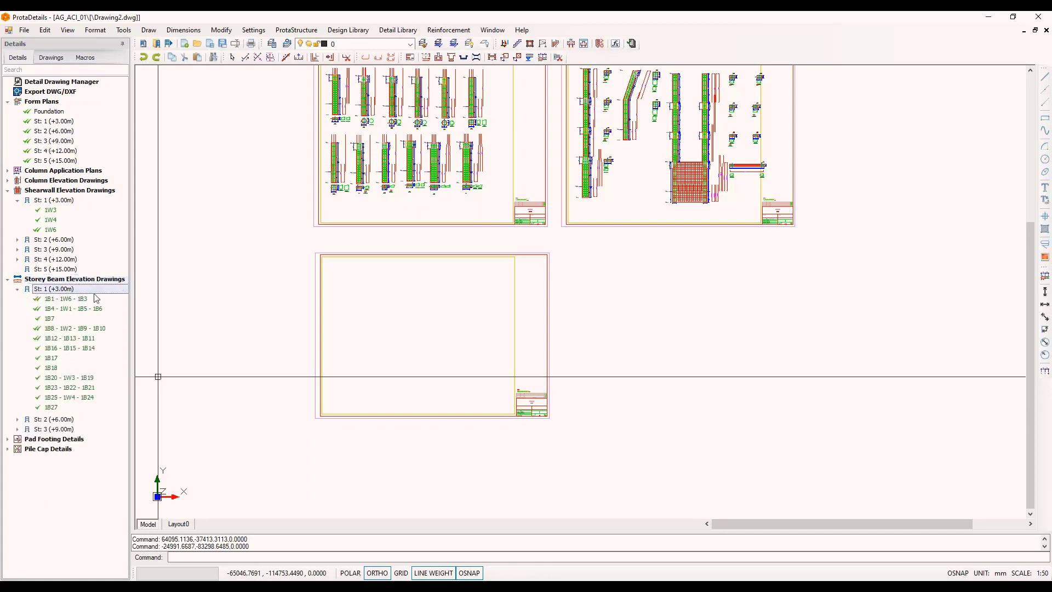
left_click(17, 289)
double_click(55, 298)
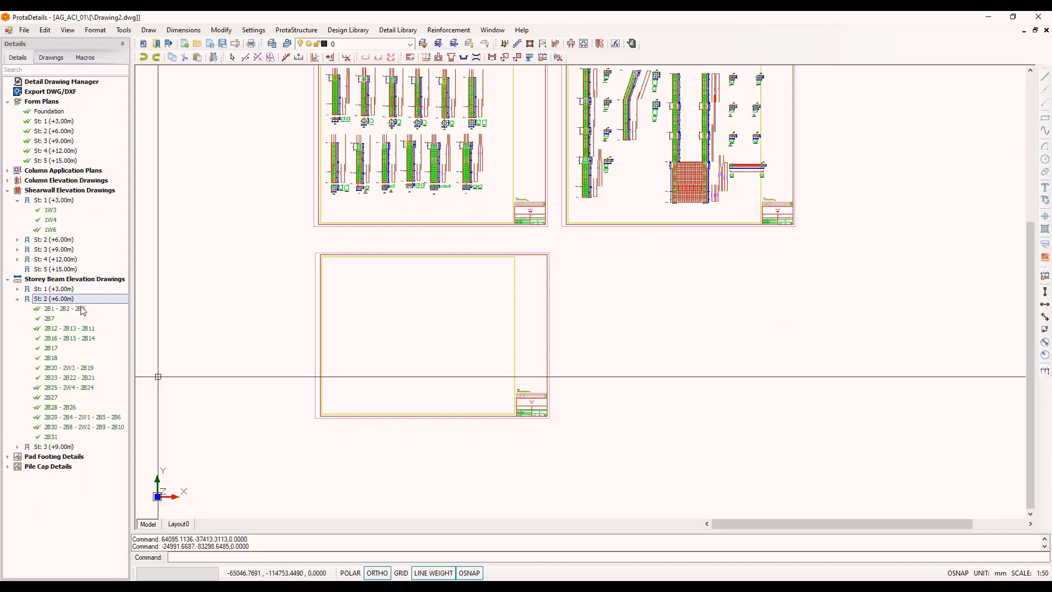
left_click(86, 417)
double_click(86, 417)
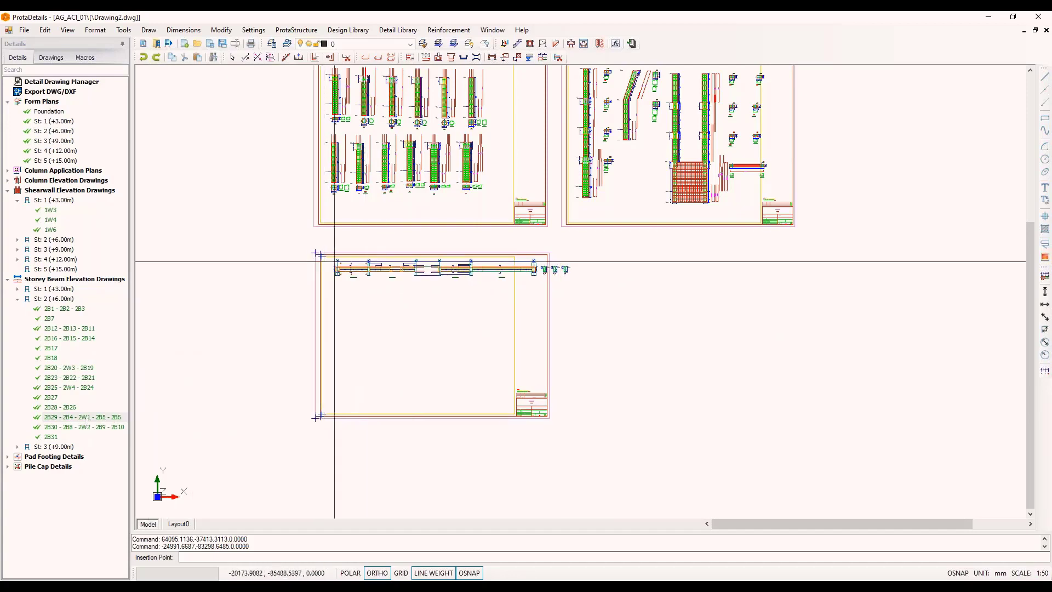
scroll(331, 261, "up", 4)
left_click(315, 267)
scroll(315, 267, "up", 1)
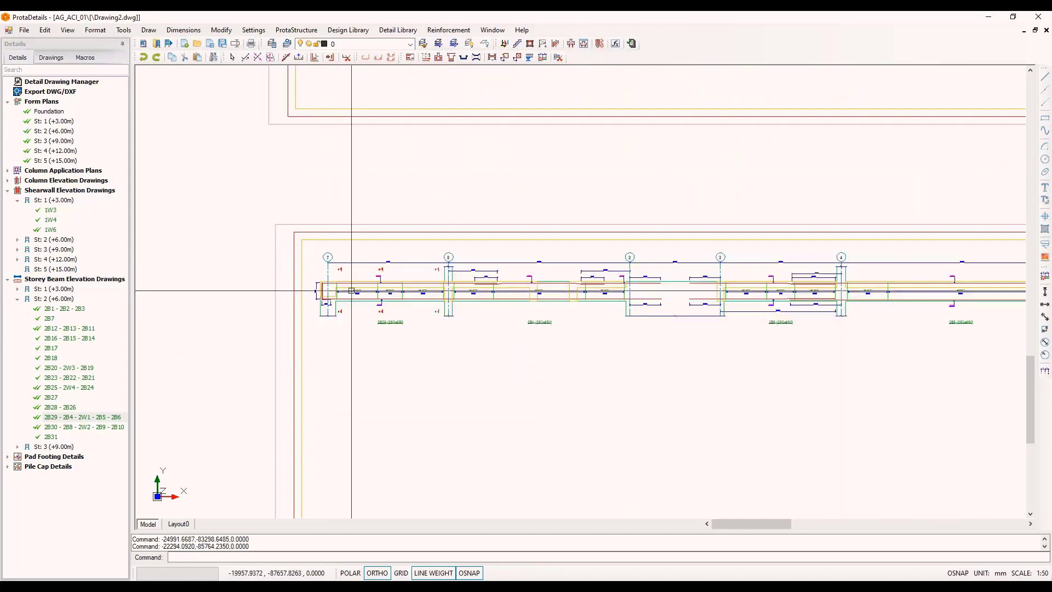
Step: Crop the 2B29 beam elevation just inside the sheet's inner border and place the cut-off part with its sections beneath its start
scroll(548, 317, "down", 4)
scroll(559, 236, "up", 2)
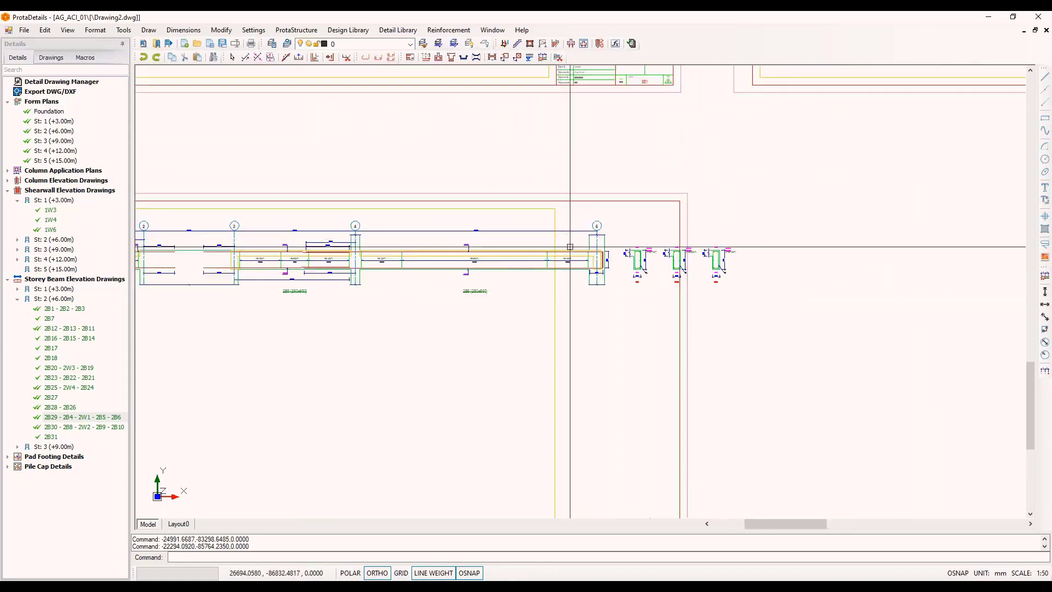
key("Escape")
key("Escape")
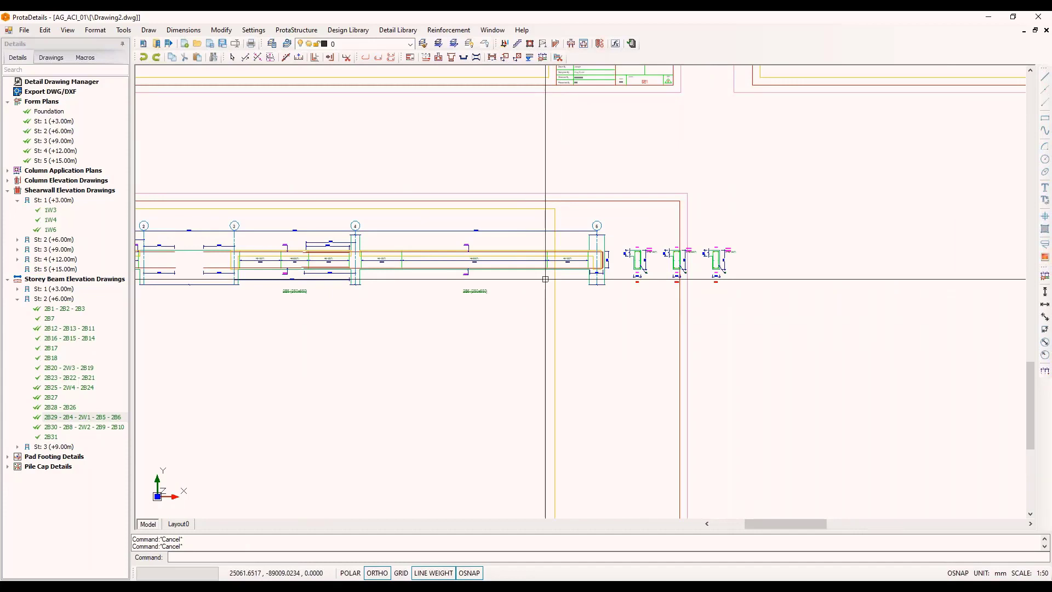
type("cro")
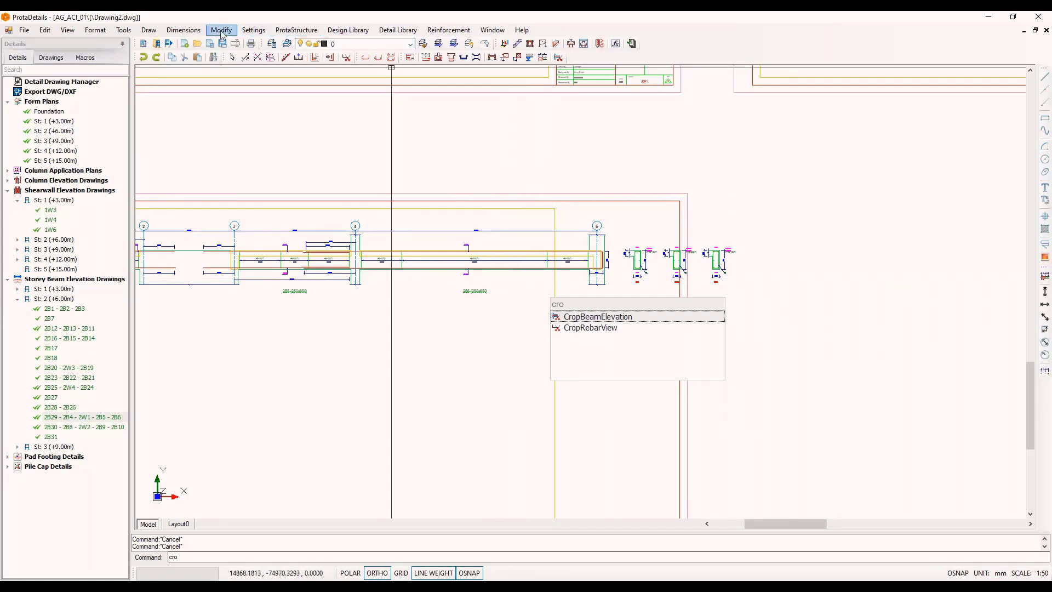
left_click(616, 327)
left_click(542, 296)
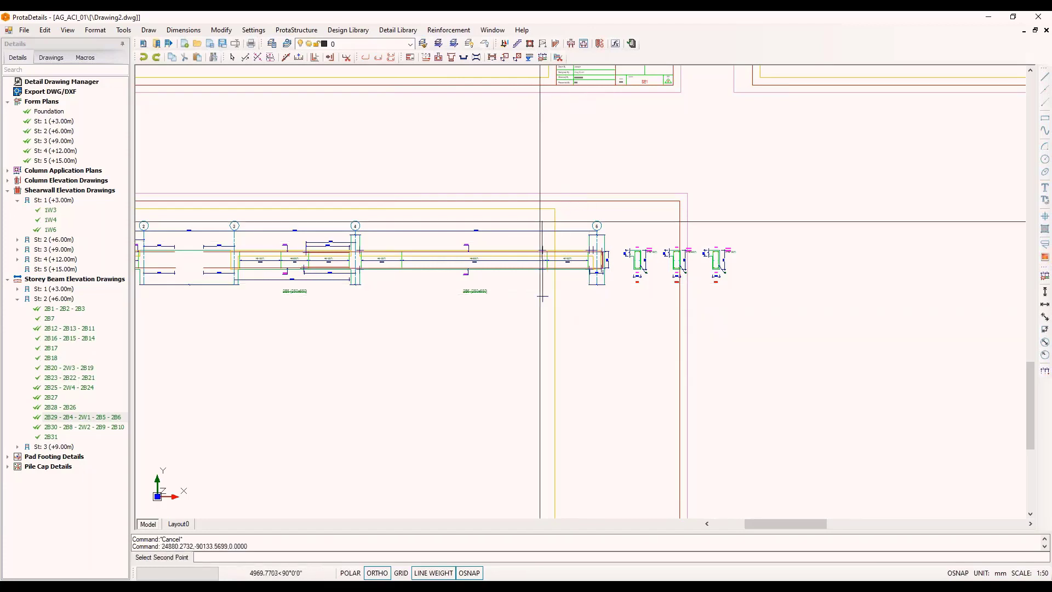
left_click(541, 222)
scroll(553, 234, "down", 4)
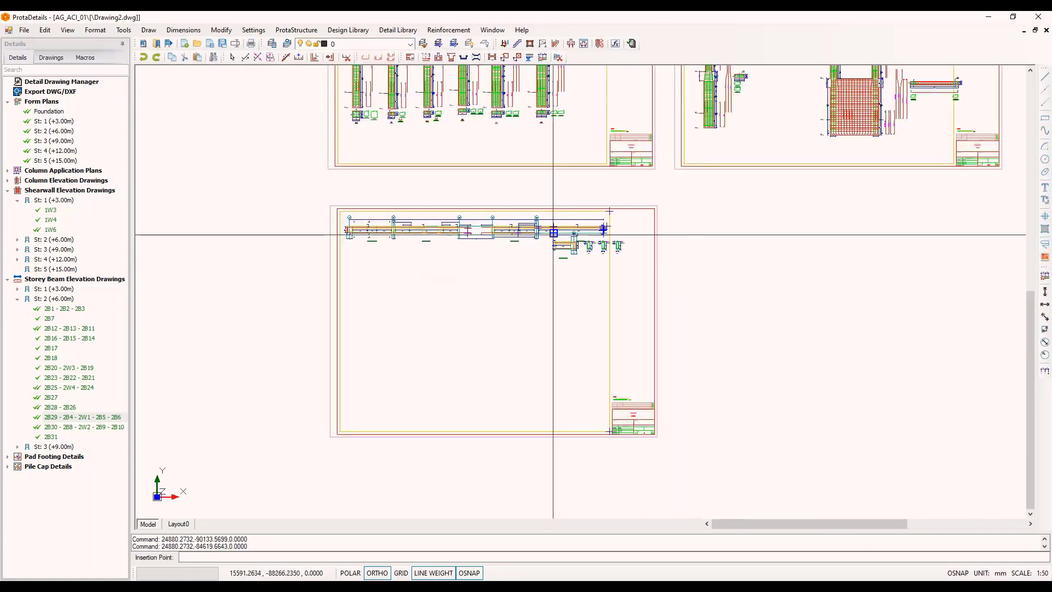
scroll(353, 243, "up", 4)
left_click(335, 258)
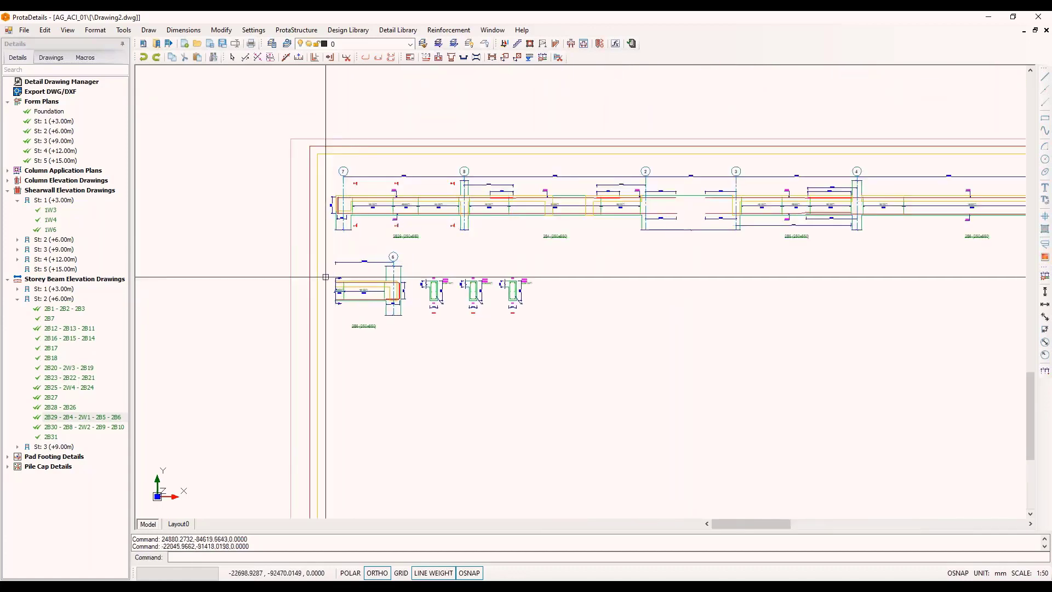
Step: Draw the Storey 2 beam elevation 2B30 - 2B8 - 2W2 - 2B9 - 2B10 in the second row, beside the section details
double_click(60, 427)
scroll(312, 329, "down", 2)
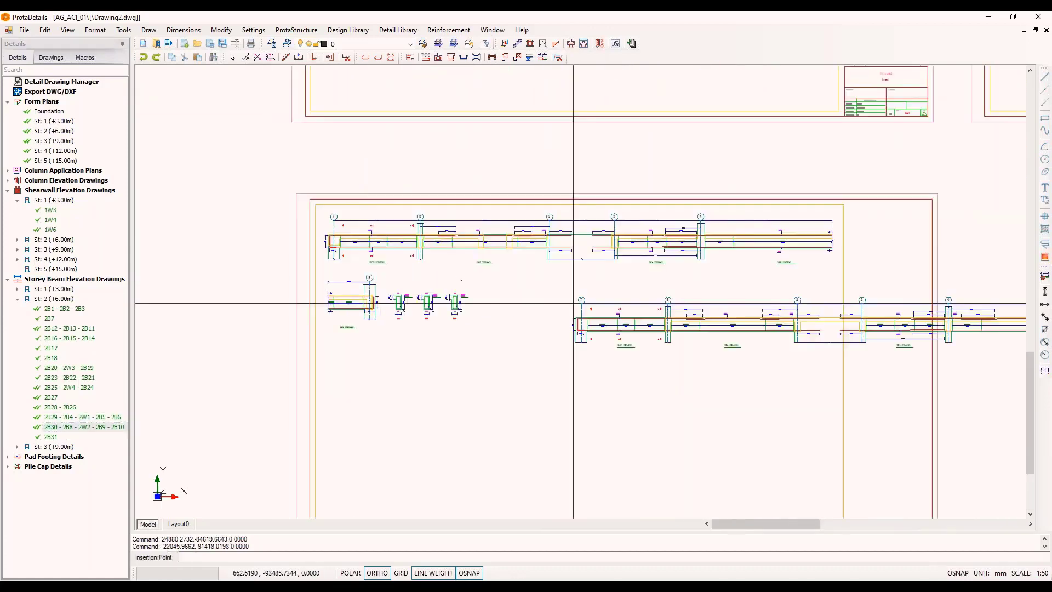
left_click(474, 283)
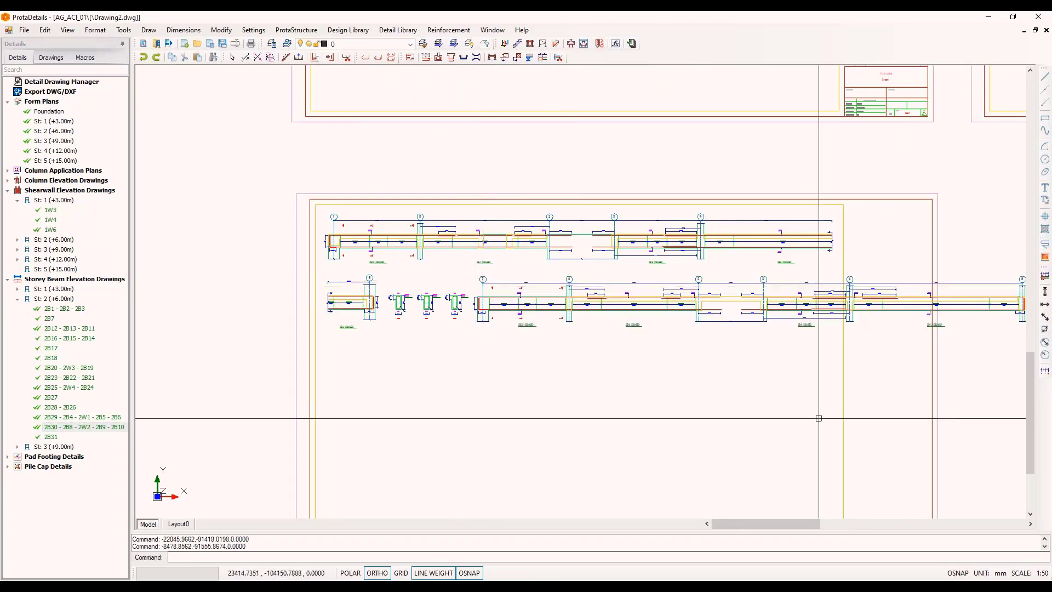
Step: Crop the 2B30 beam elevation at the sheet's inner border and place the cut-off part with its sections in a third row
type("crop")
key("Return")
left_click(832, 333)
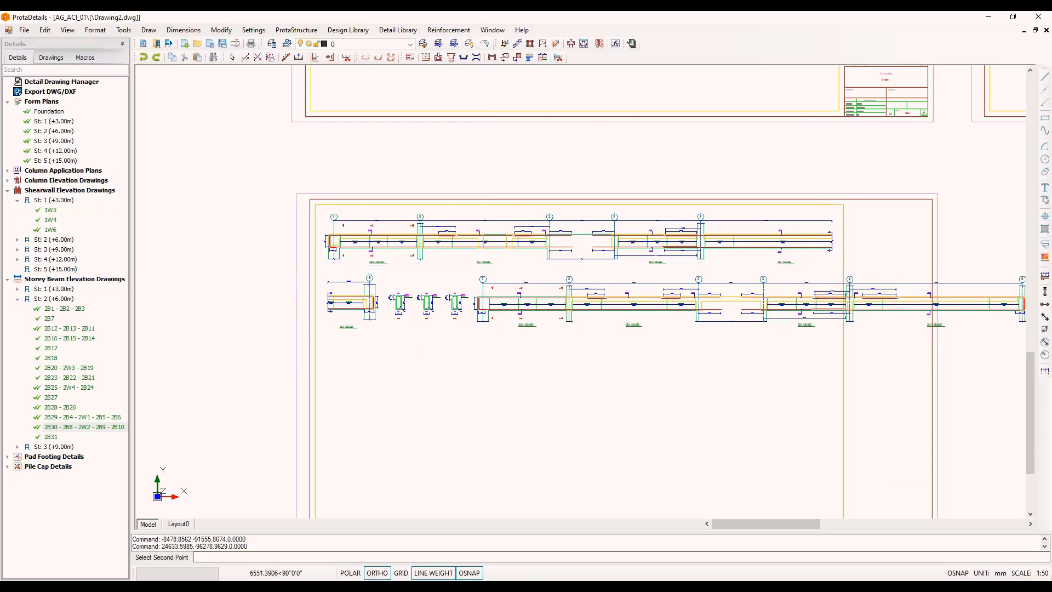
left_click(833, 246)
left_click(327, 343)
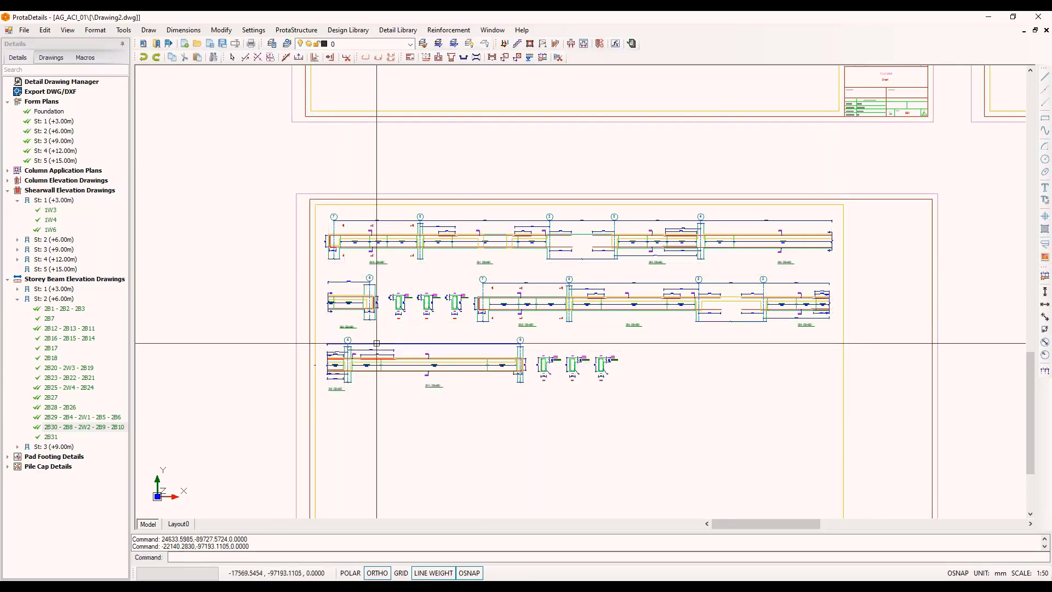
Step: Review the beam elevation sheet together with the form plan, column and shearwall sheets in an overall view
scroll(321, 175, "down", 1)
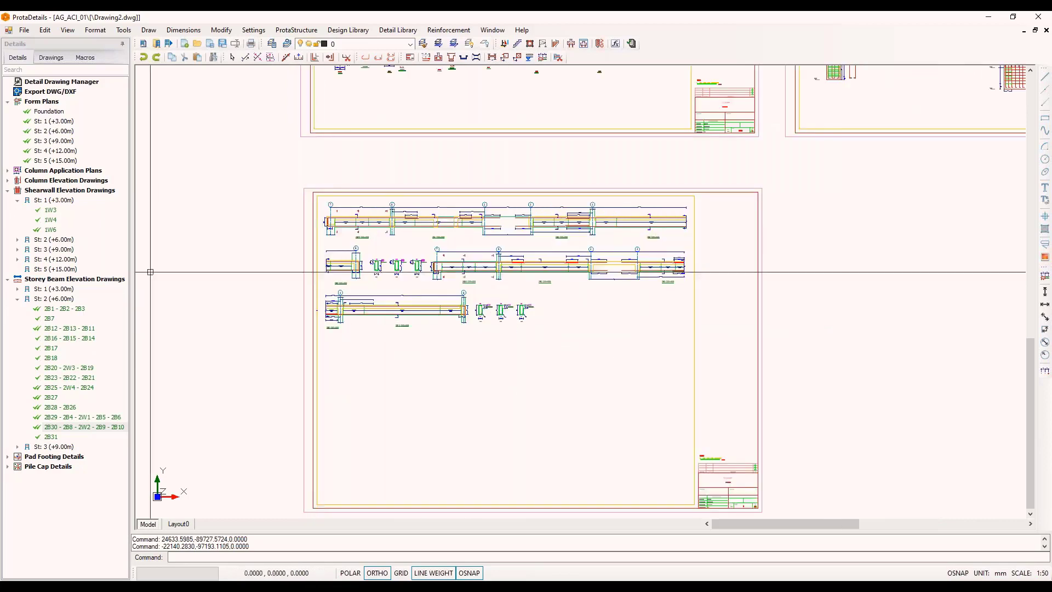
scroll(288, 461, "down", 3)
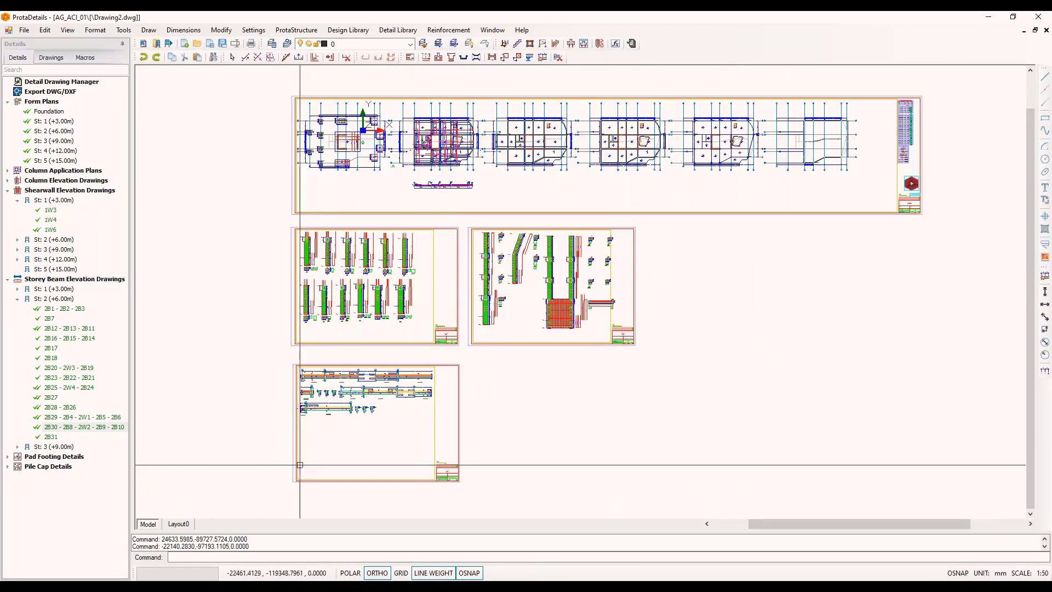
scroll(975, 472, "down", 1)
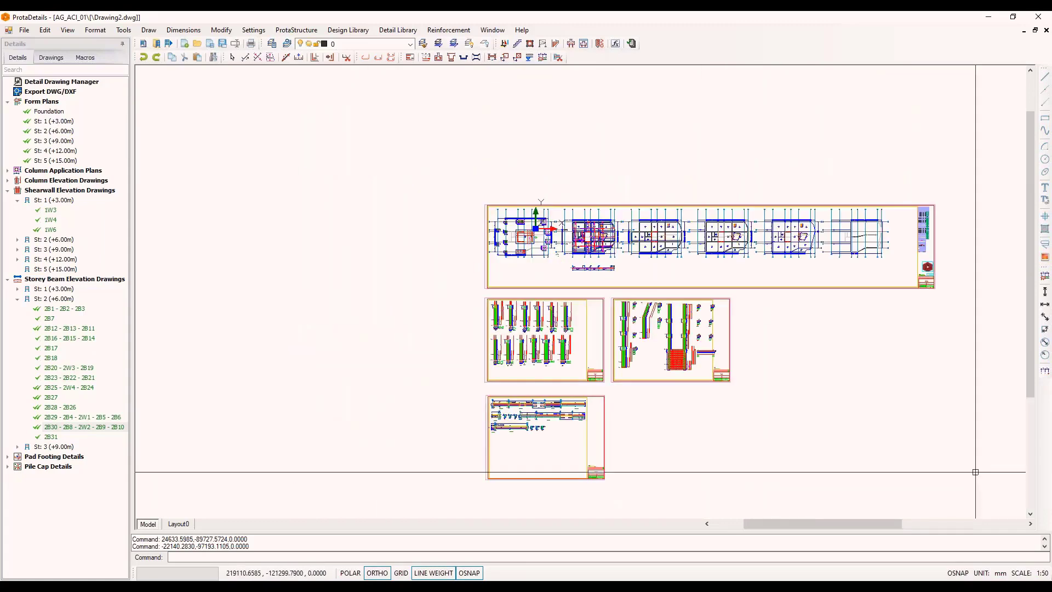
middle_click_drag(929, 465, 797, 444)
scroll(840, 448, "up", 1)
middle_click_drag(751, 405, 783, 407)
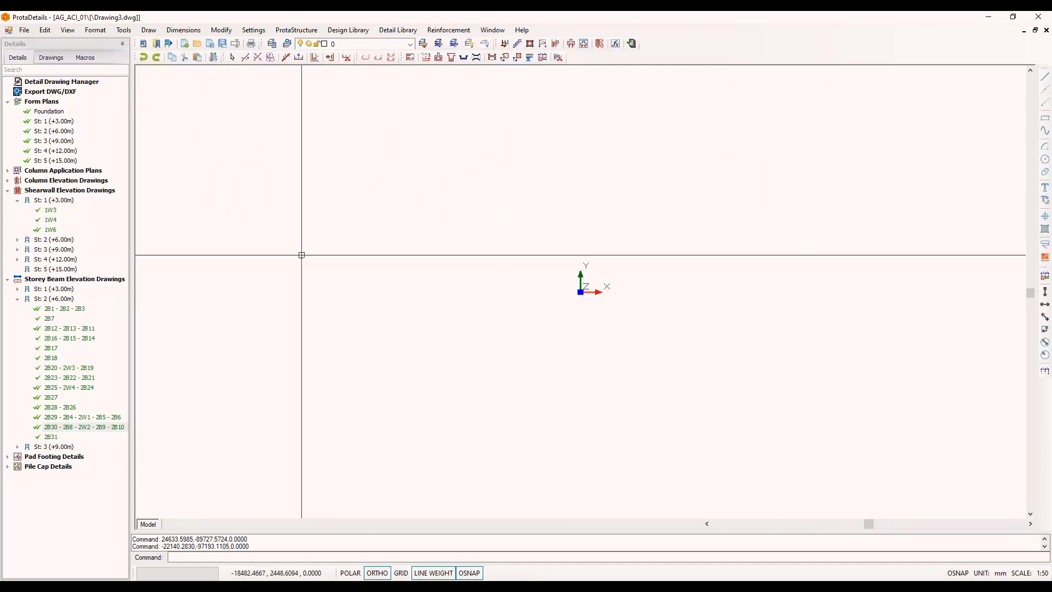
Step: Browse the Documents folder for an existing drawing file to open
mouse_move(706, 224)
middle_mouse_down()
mouse_move(300, 408)
mouse_move(295, 425)
middle_mouse_up()
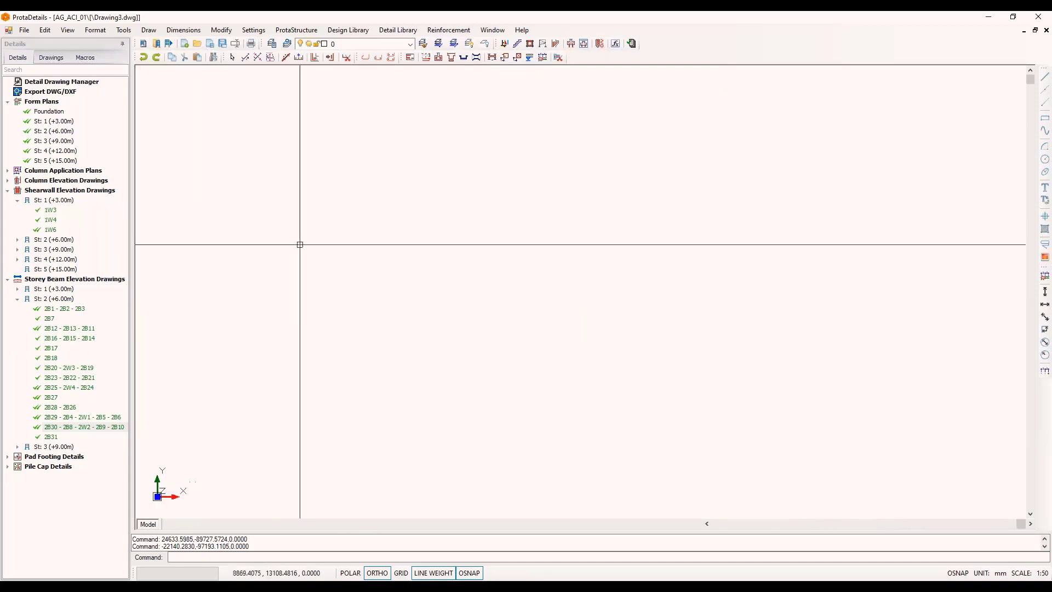
left_click(197, 44)
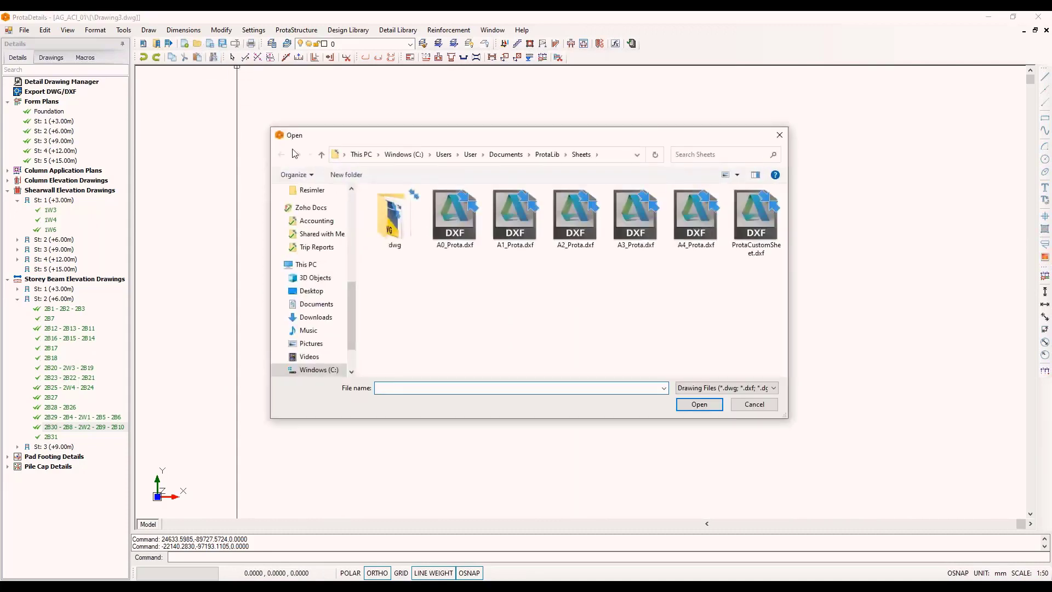
left_click(314, 305)
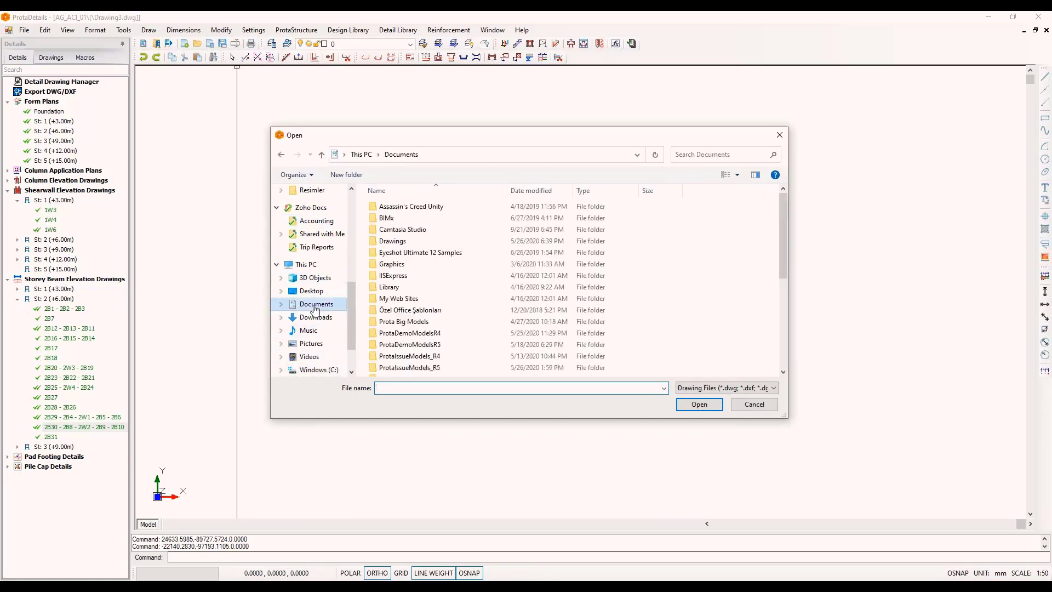
scroll(485, 306, "down", 1)
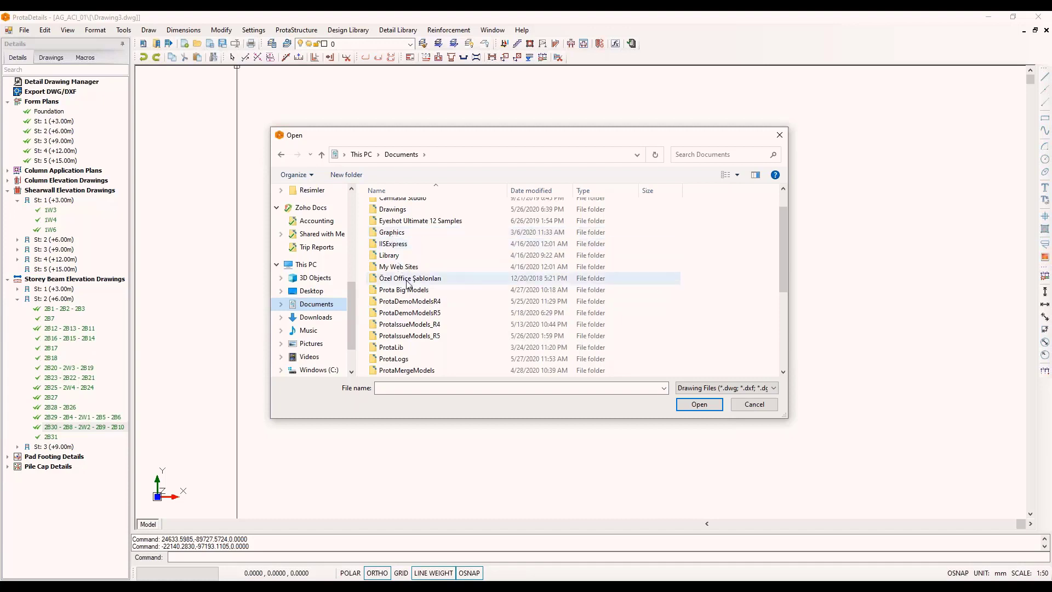
Step: Open the drawing "AAA Pumping Station.dwg" from the Drawings folder in Documents
scroll(393, 239, "up", 1)
double_click(394, 237)
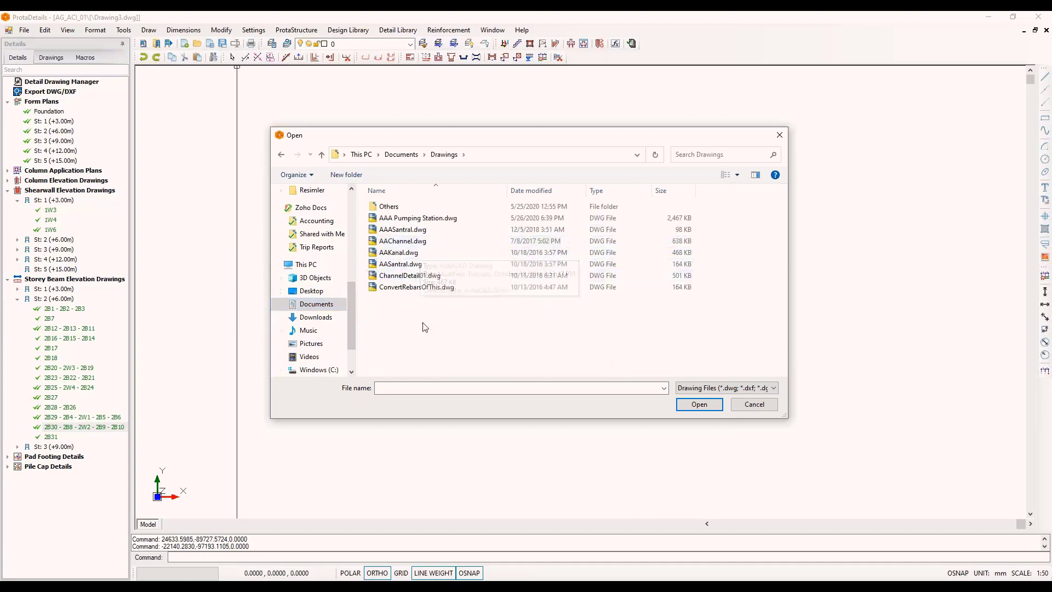
left_click(432, 219)
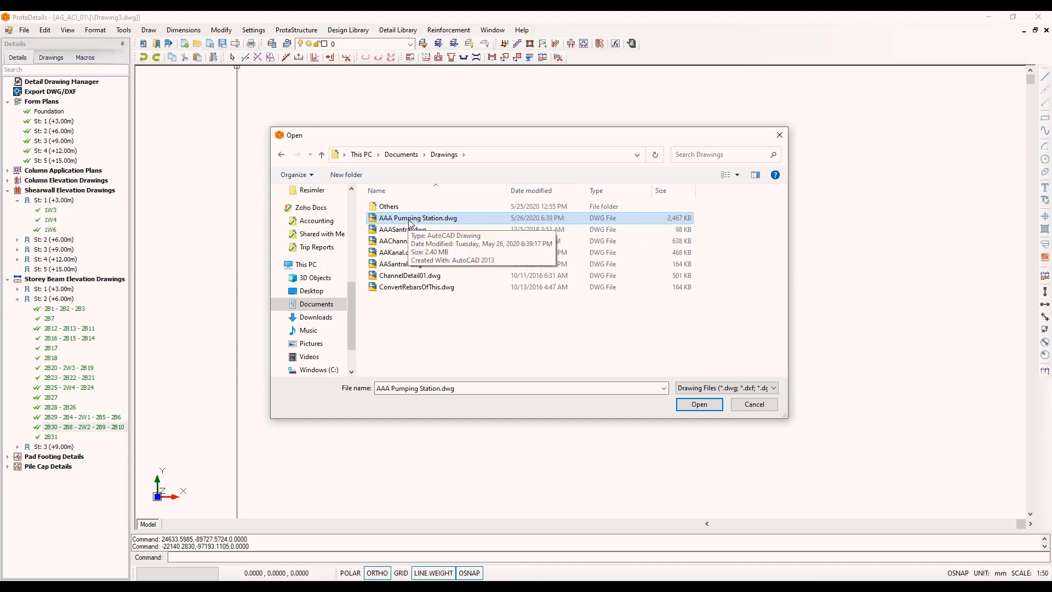
double_click(409, 219)
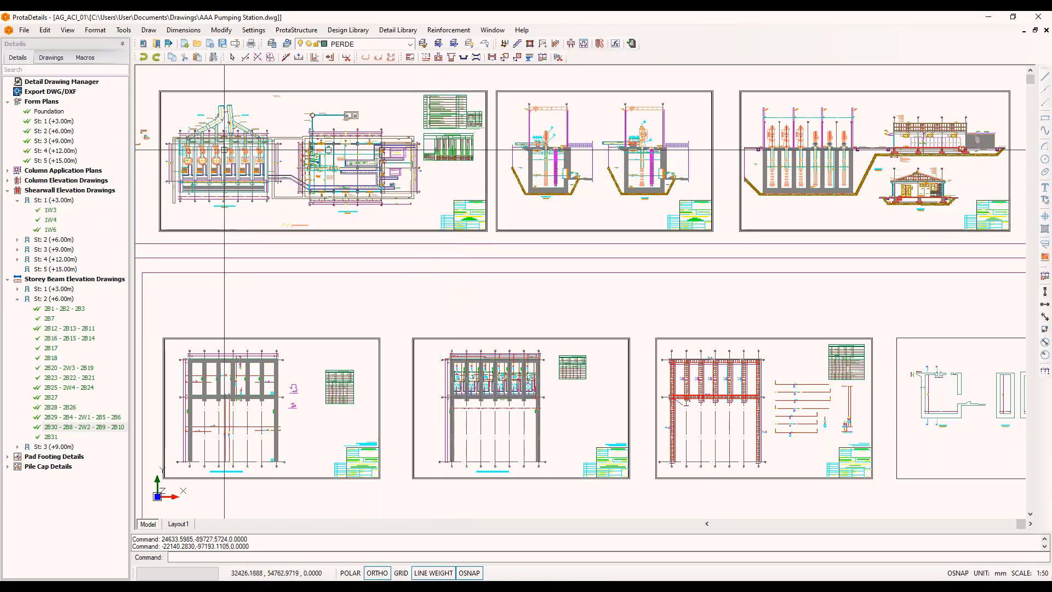
Step: Examine the pumping station's floor plans and its Section A-A and Section B-B sheets
scroll(179, 132, "up", 7)
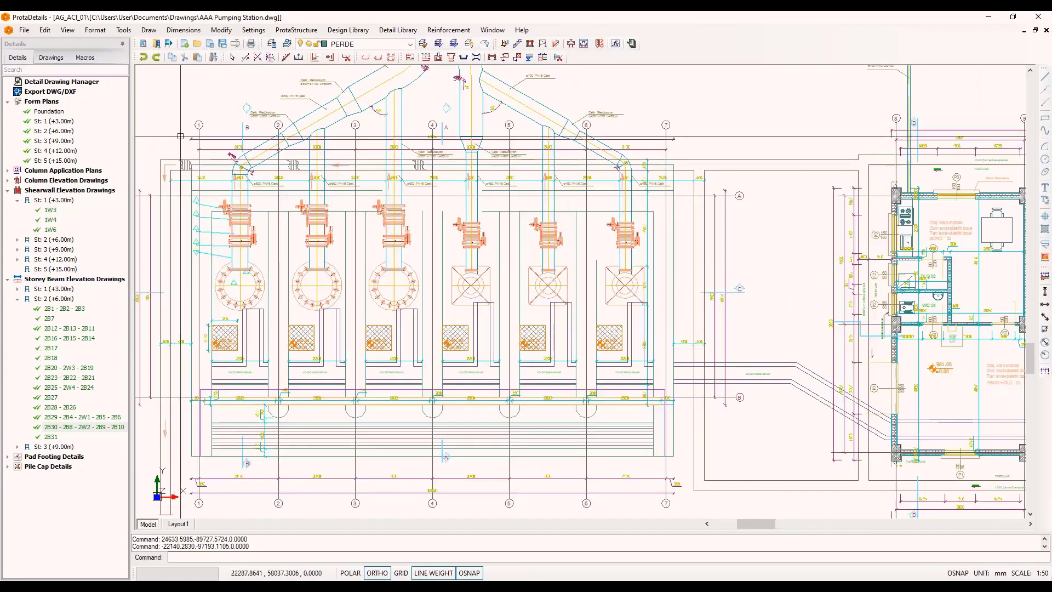
scroll(161, 172, "down", 8)
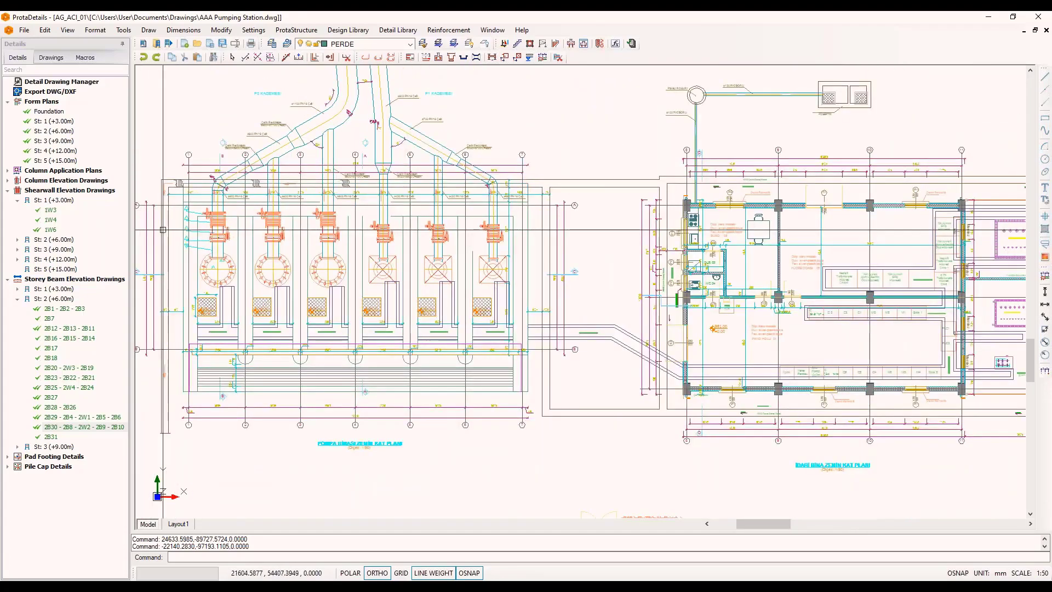
mouse_move(724, 269)
middle_mouse_down()
mouse_move(583, 283)
mouse_move(597, 318)
middle_mouse_up()
scroll(583, 283, "up", 4)
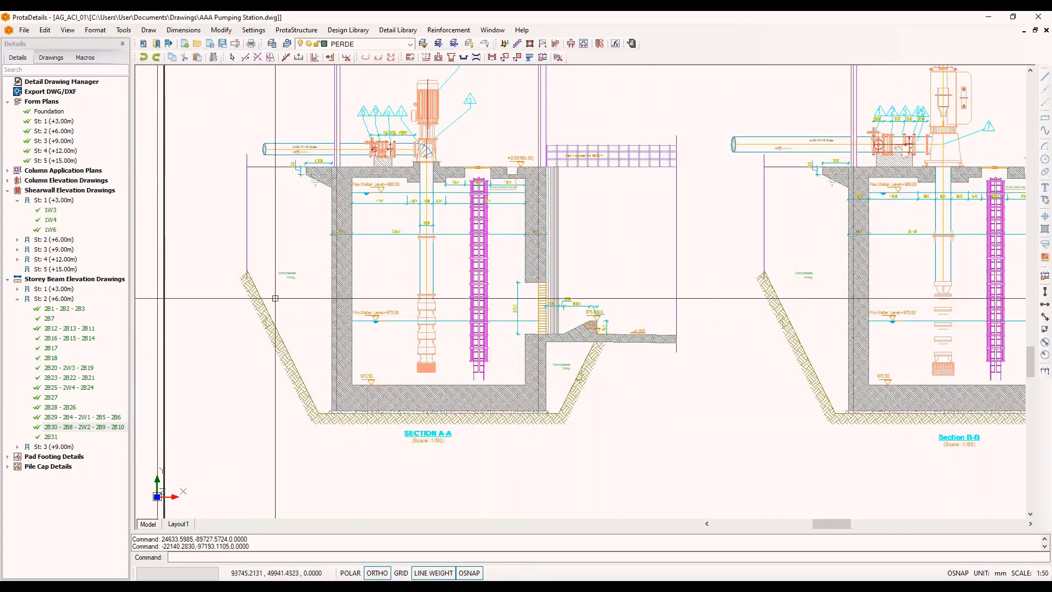
scroll(263, 295, "down", 2)
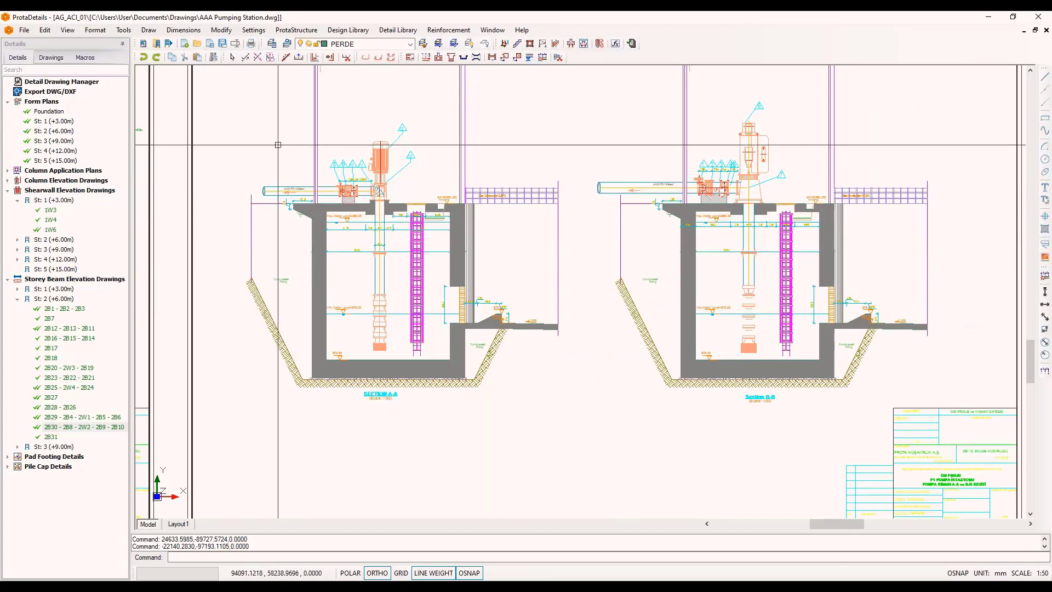
scroll(264, 145, "down", 2)
scroll(274, 148, "down", 1)
scroll(387, 155, "down", 1)
Step: Examine the foundation plan and reinforcement sheets, ending at the bare formwork outline of Section A-A
middle_click_drag(339, 392, 539, 351)
middle_click_drag(214, 398, 275, 343)
scroll(262, 338, "up", 3)
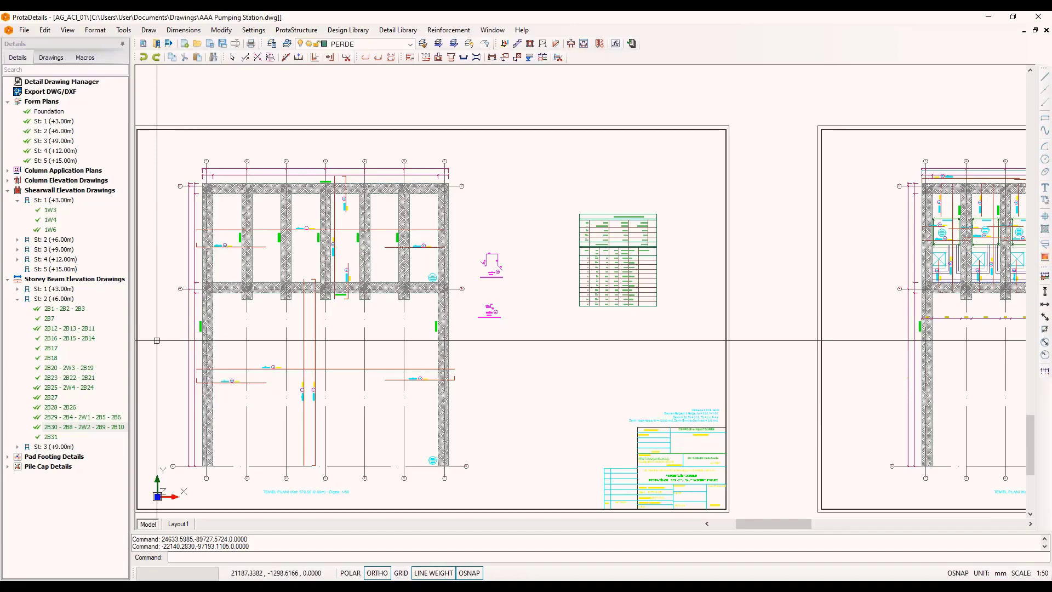
scroll(157, 340, "down", 3)
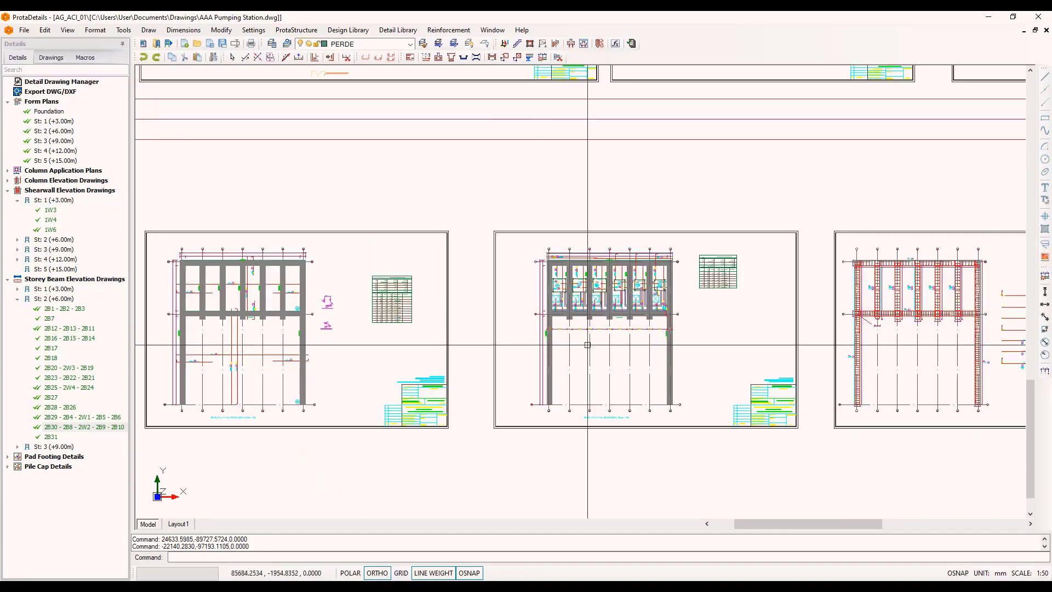
scroll(784, 346, "up", 4)
middle_click_drag(778, 346, 316, 353)
middle_click_drag(825, 347, 474, 322)
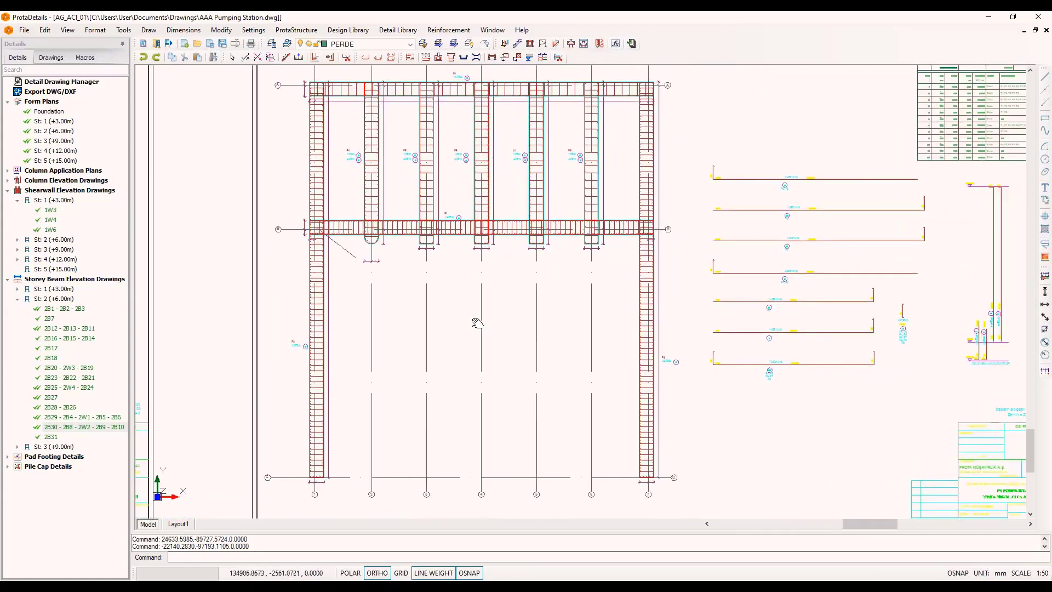
scroll(861, 326, "down", 5)
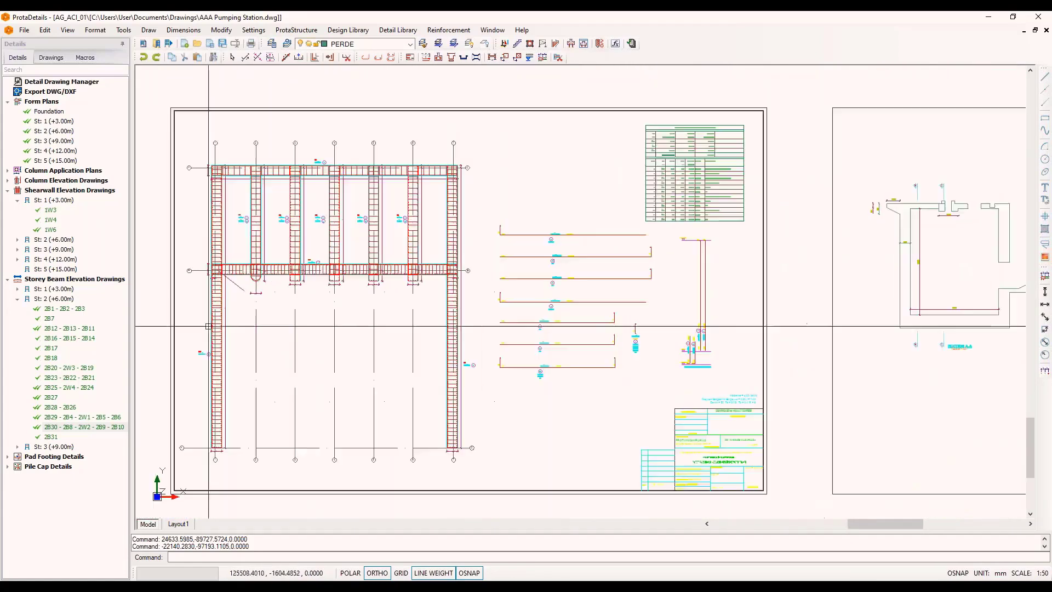
middle_click_drag(784, 362, 679, 376)
scroll(648, 356, "up", 5)
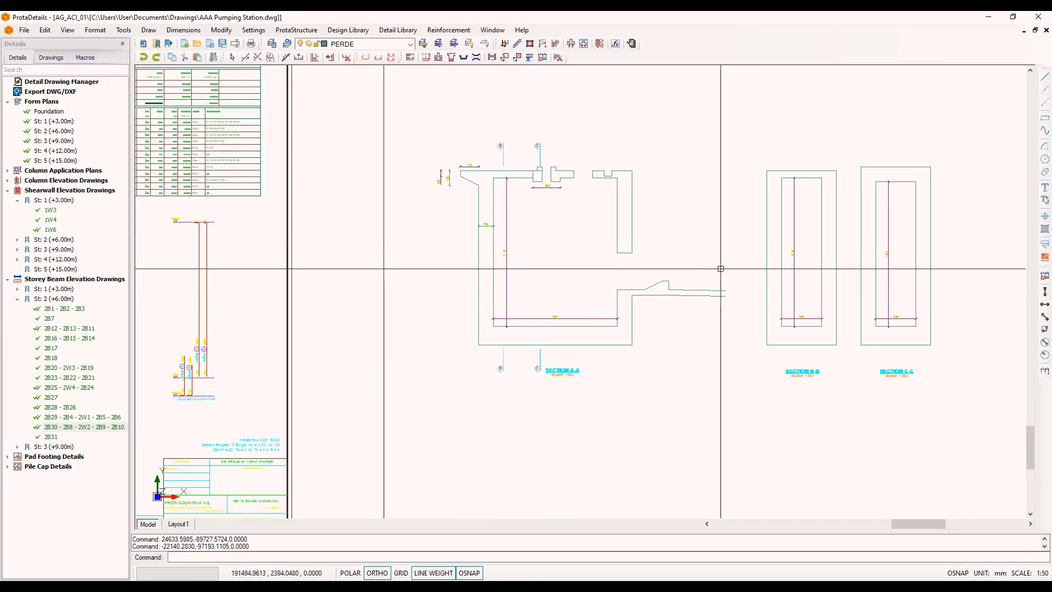
scroll(691, 228, "up", 4)
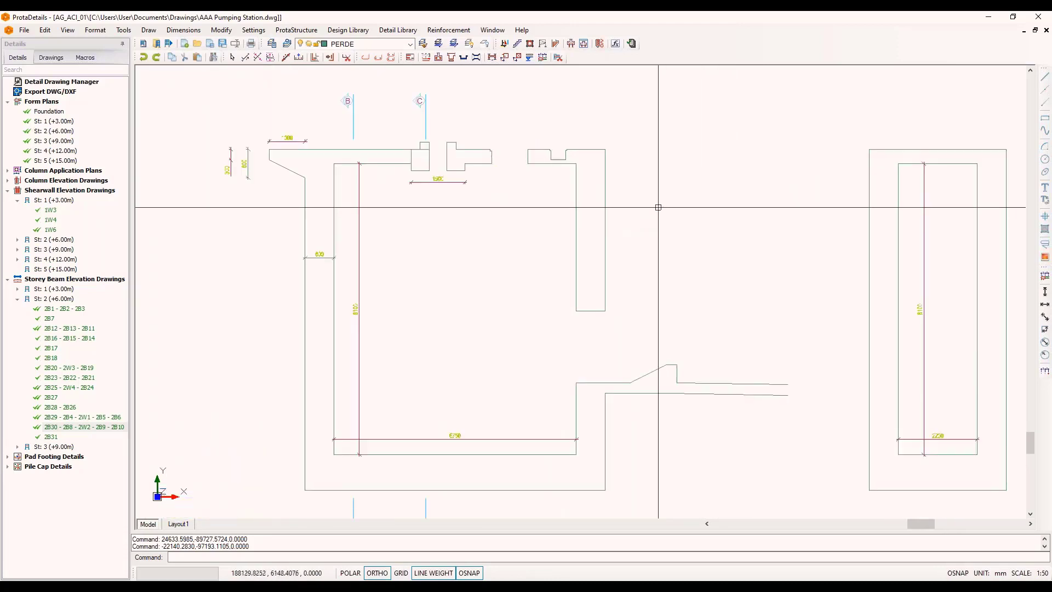
Step: Begin an Insert to Formwork rebar in Section A-A with diameter 12, placing its first segment inside the sloping cantilever edge
left_click(314, 56)
middle_click_drag(451, 147, 565, 140)
left_click(311, 144)
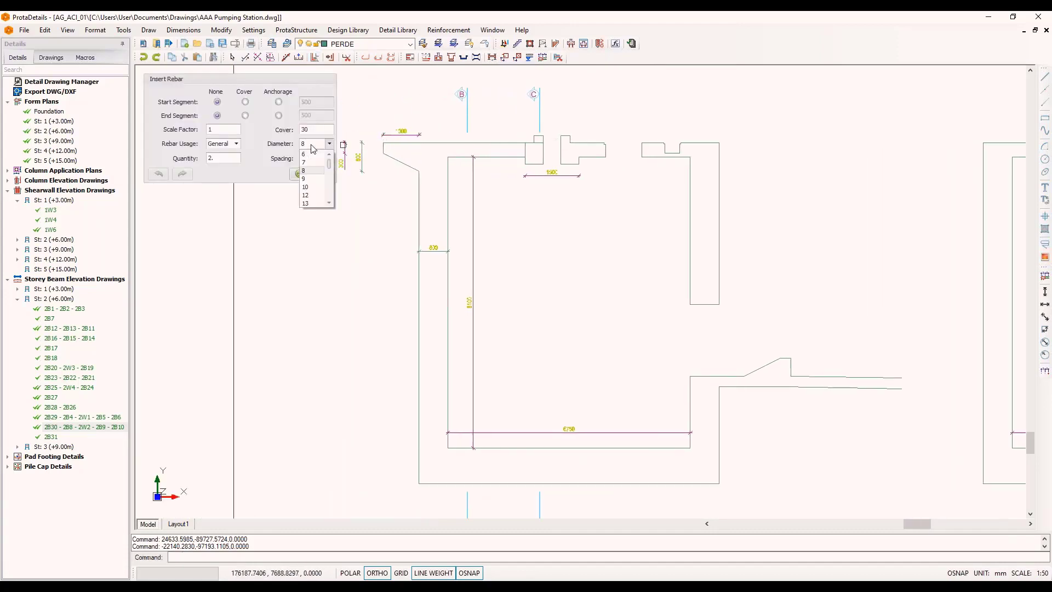
left_click(310, 196)
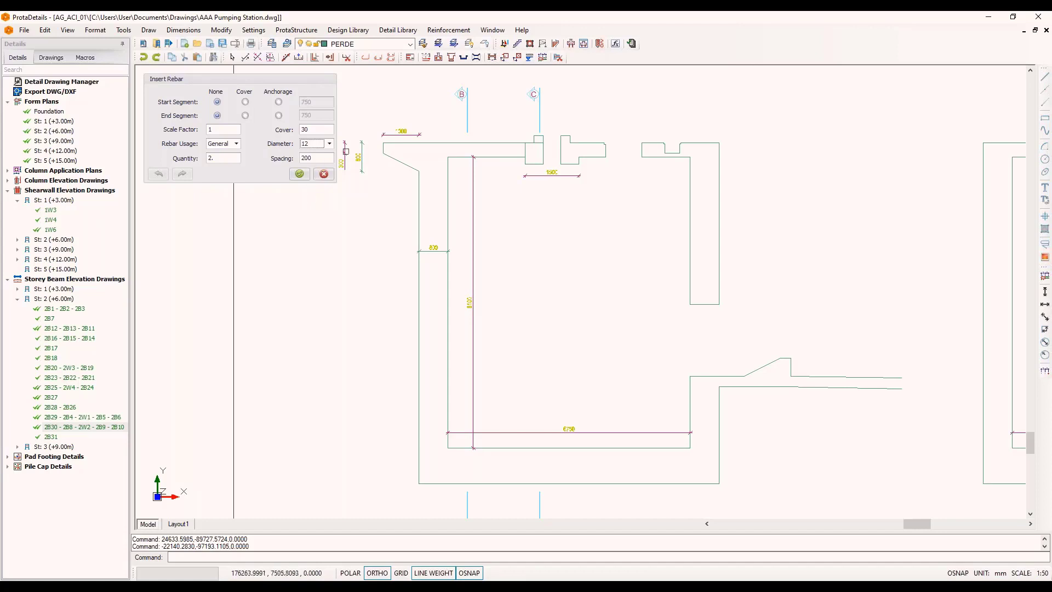
scroll(389, 145, "up", 3)
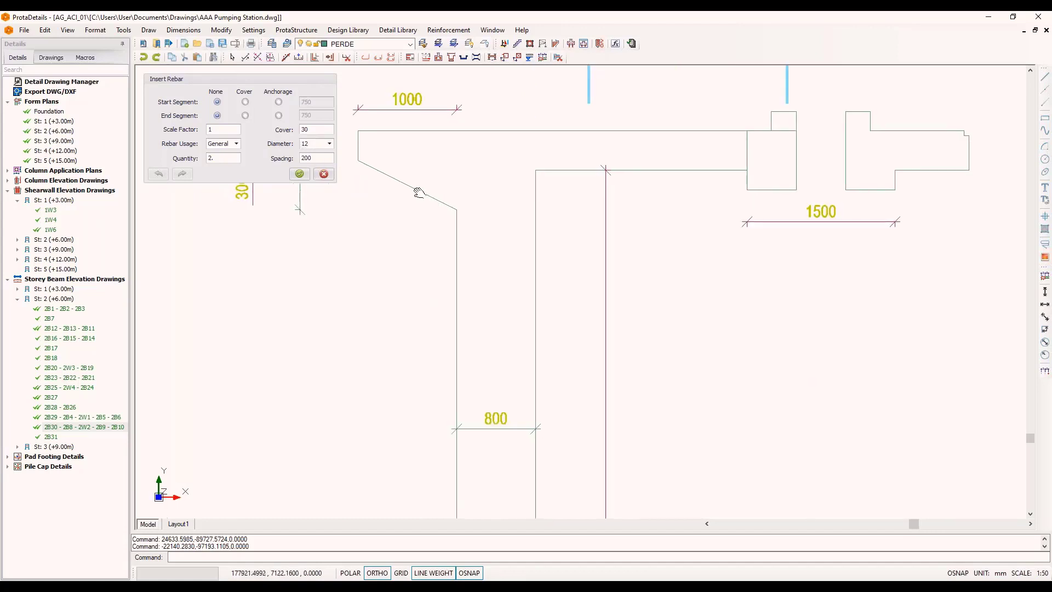
middle_click_drag(412, 191, 420, 194)
left_click(421, 191)
left_click(442, 182)
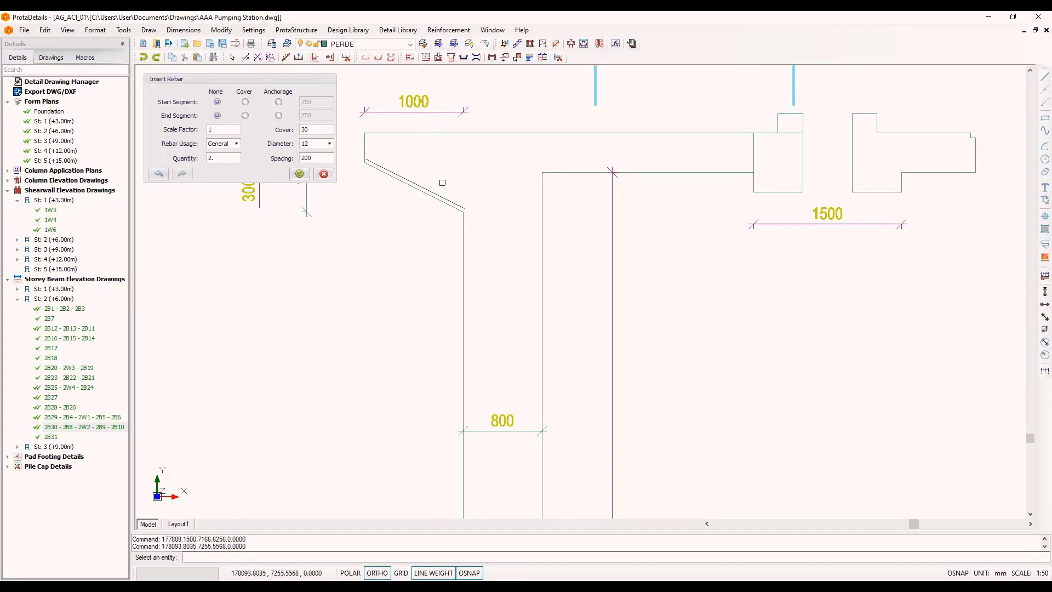
Step: Continue the rebar along the cantilever end, slab top and opening edge, with 1500 start anchorage and a cover end segment, and insert it
left_click(519, 134)
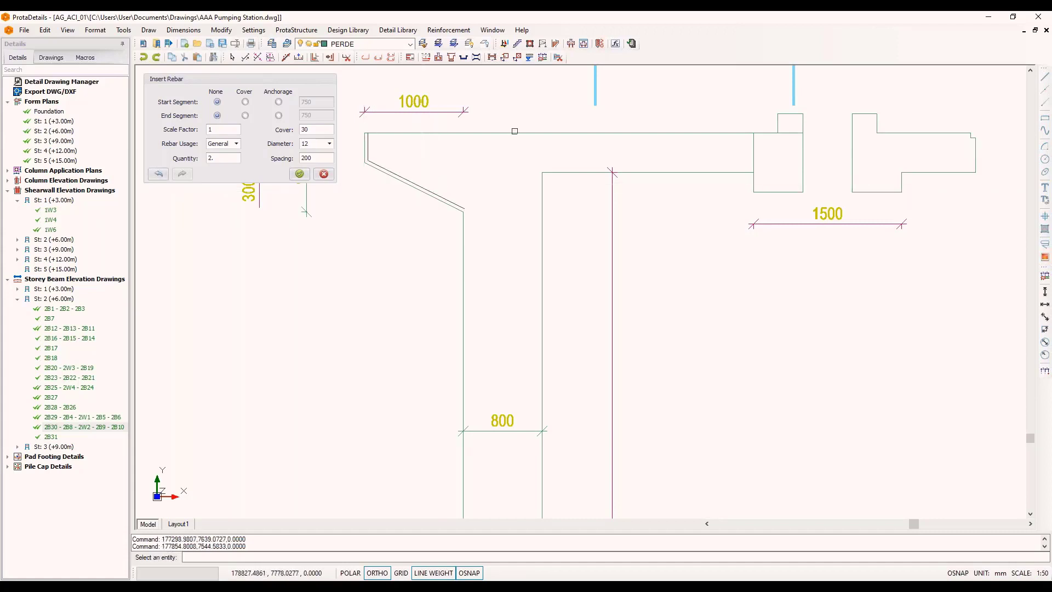
left_click(510, 156)
left_click(803, 159)
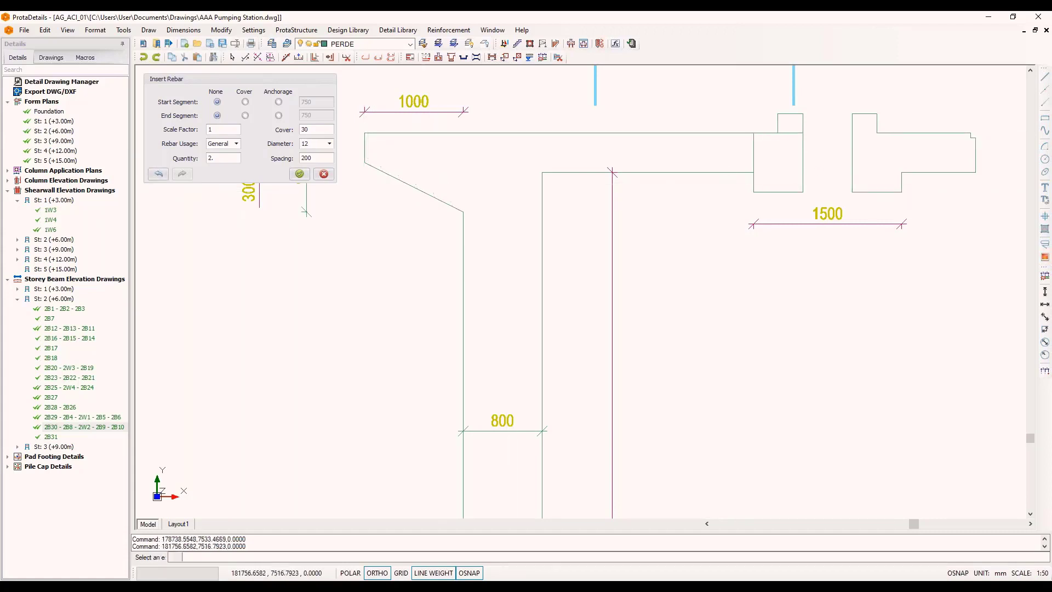
left_click(790, 167)
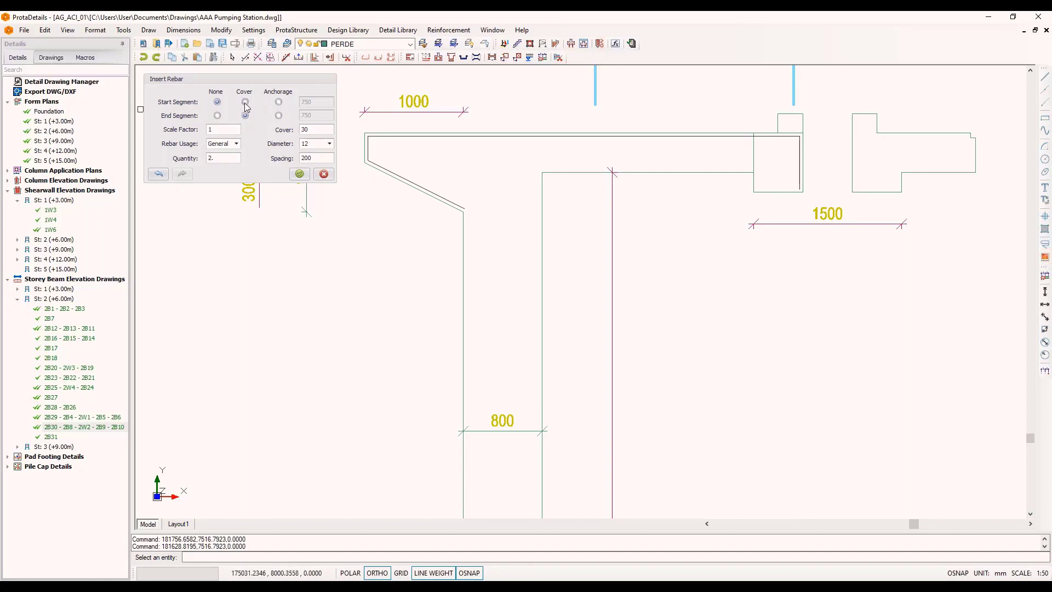
left_click(278, 102)
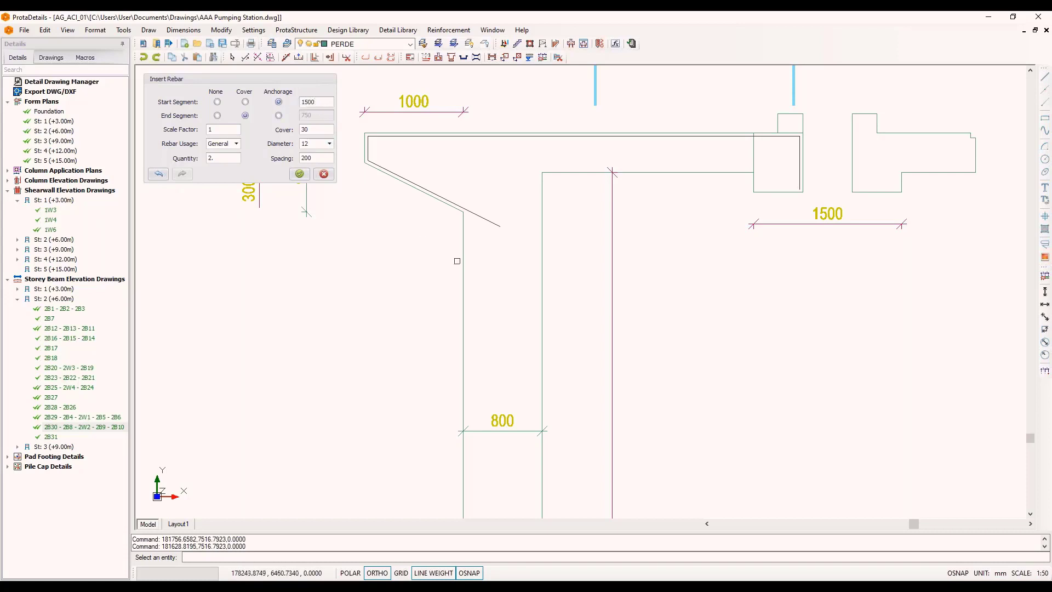
left_click(307, 175)
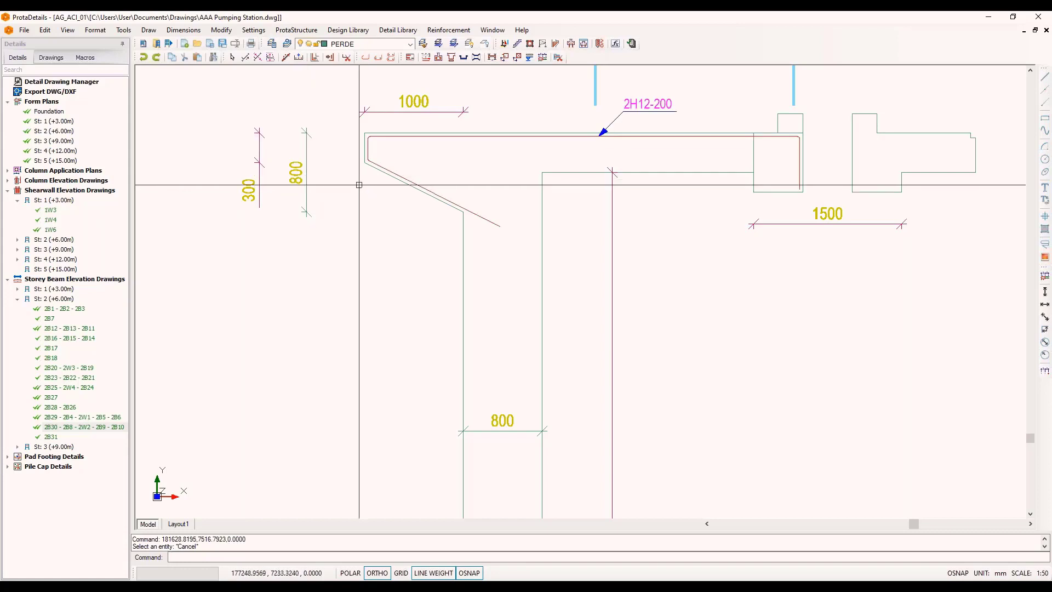
Step: Try to insert a second formwork rebar along the sloping cantilever edge, the slab underside and the opening edge
key("Return")
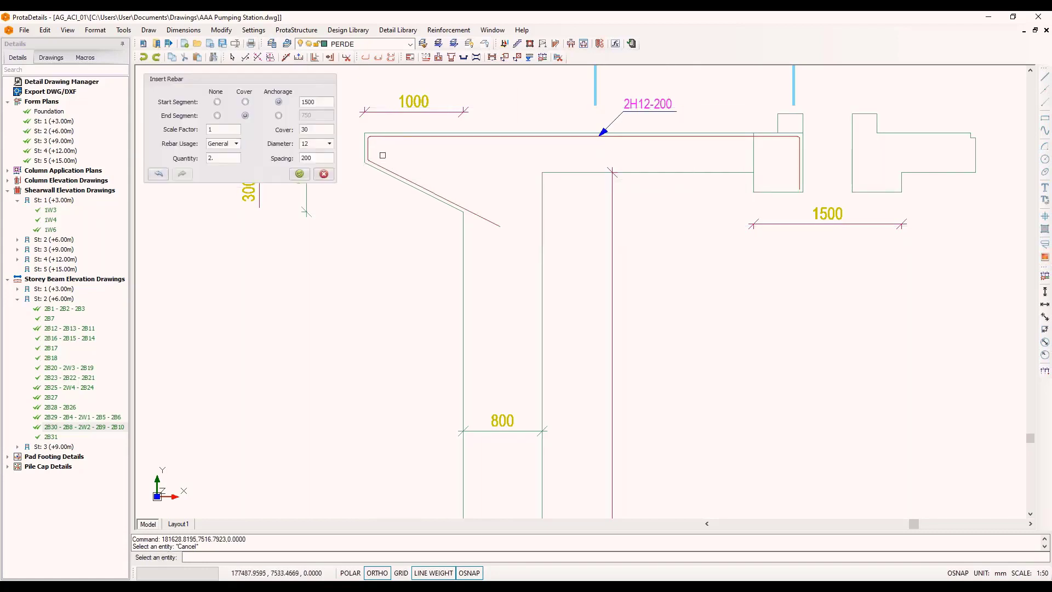
scroll(382, 159, "up", 2)
left_click(357, 168)
left_click(384, 149)
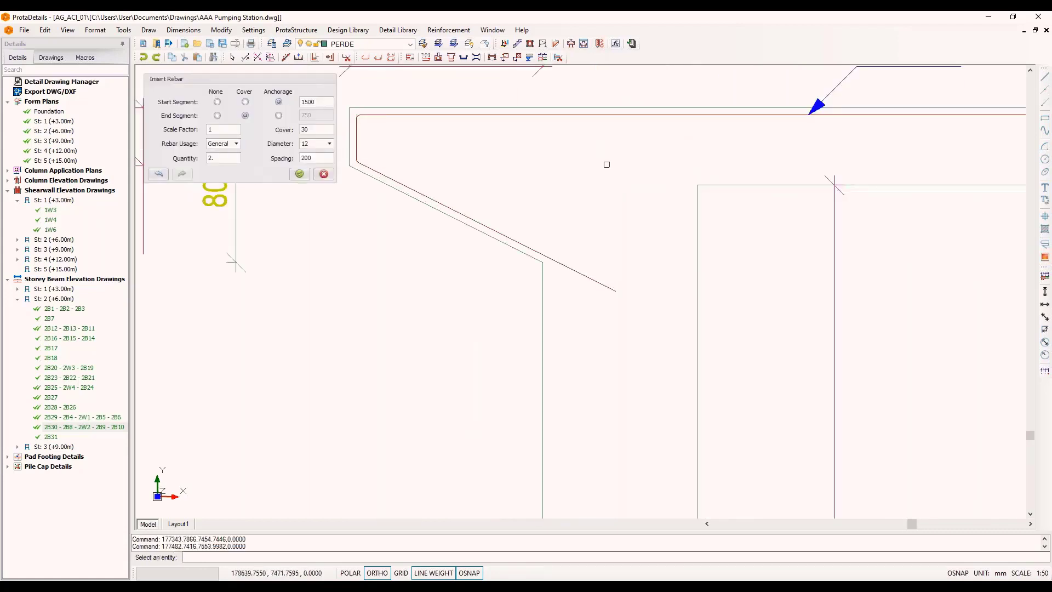
left_click(768, 186)
left_click(774, 160)
scroll(400, 306, "down", 2)
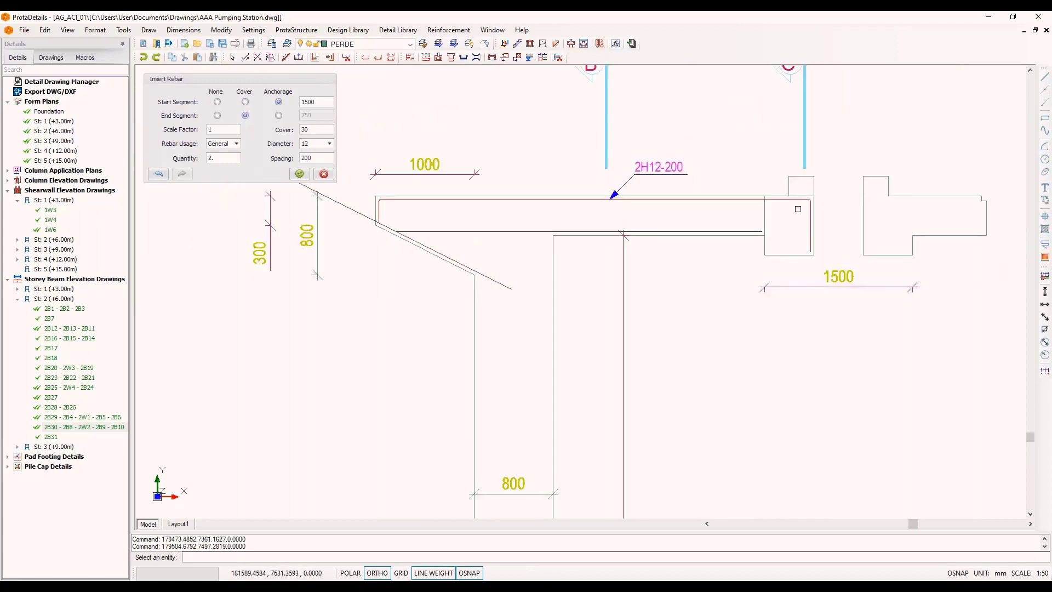
scroll(828, 210, "up", 2)
left_click(824, 211)
left_click(790, 214)
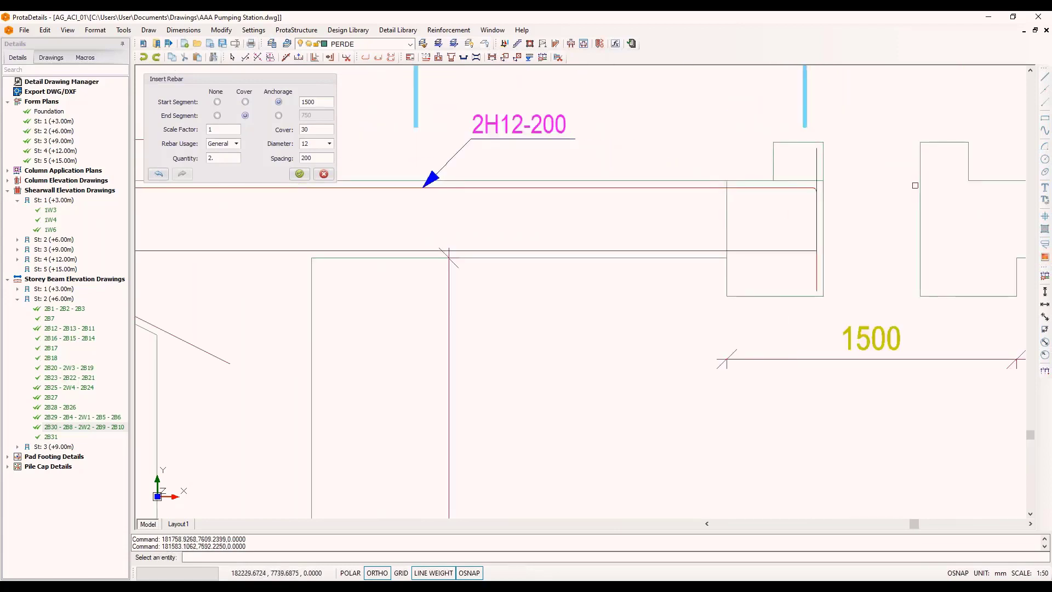
scroll(914, 198, "down", 1)
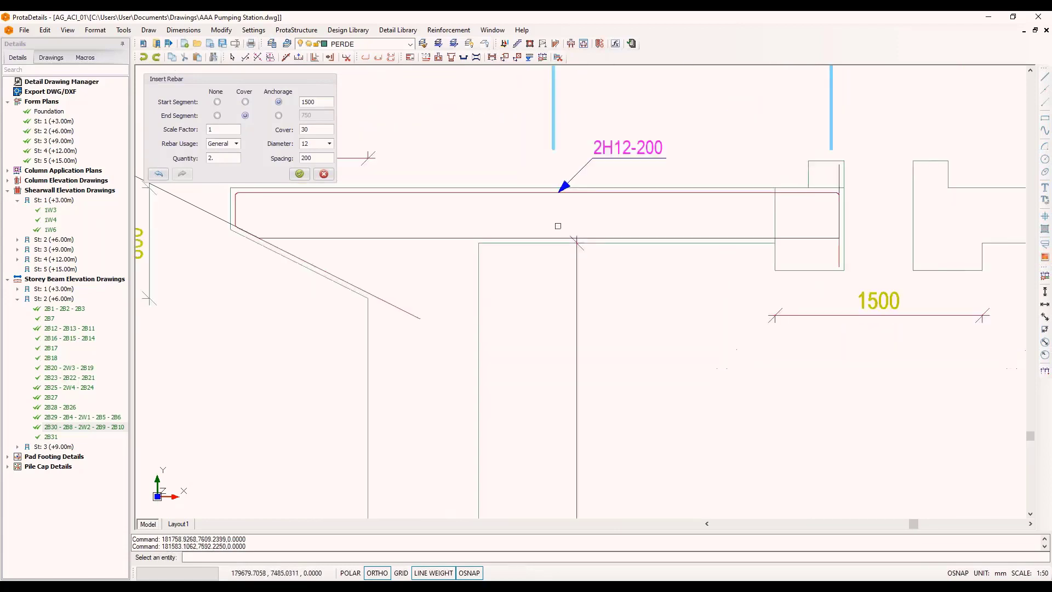
left_click(299, 173)
Step: Move the second rebar's label below the slab, and delete that rebar together with its label
left_click(608, 204)
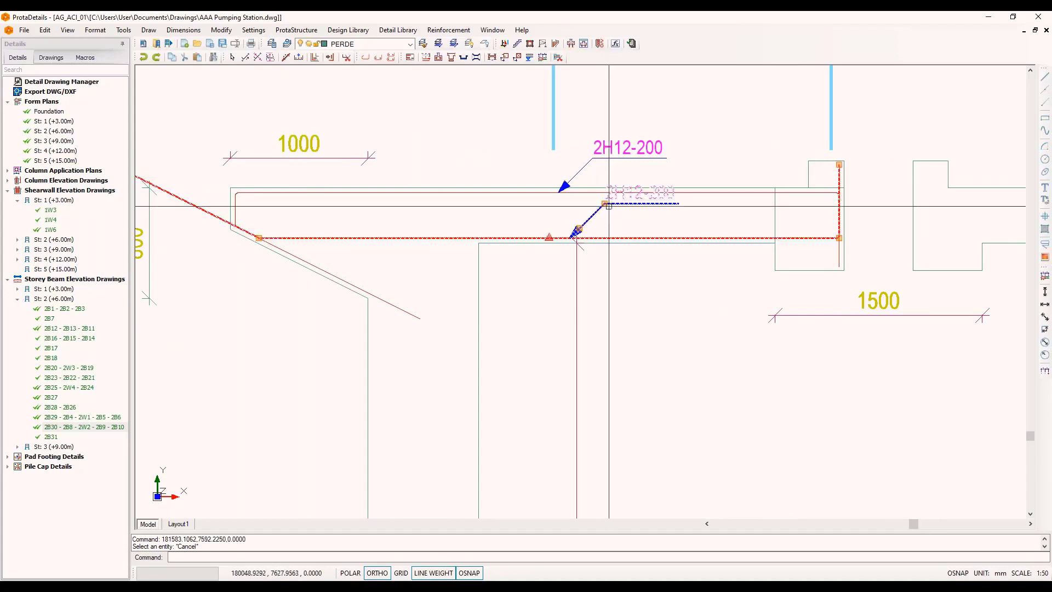
left_click(603, 392)
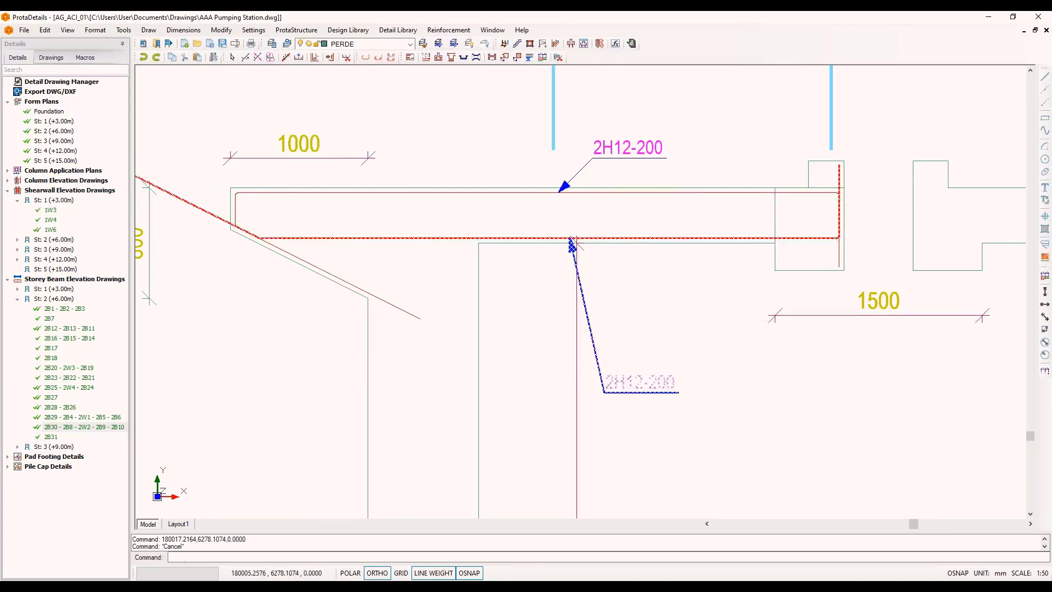
scroll(572, 241, "down", 3)
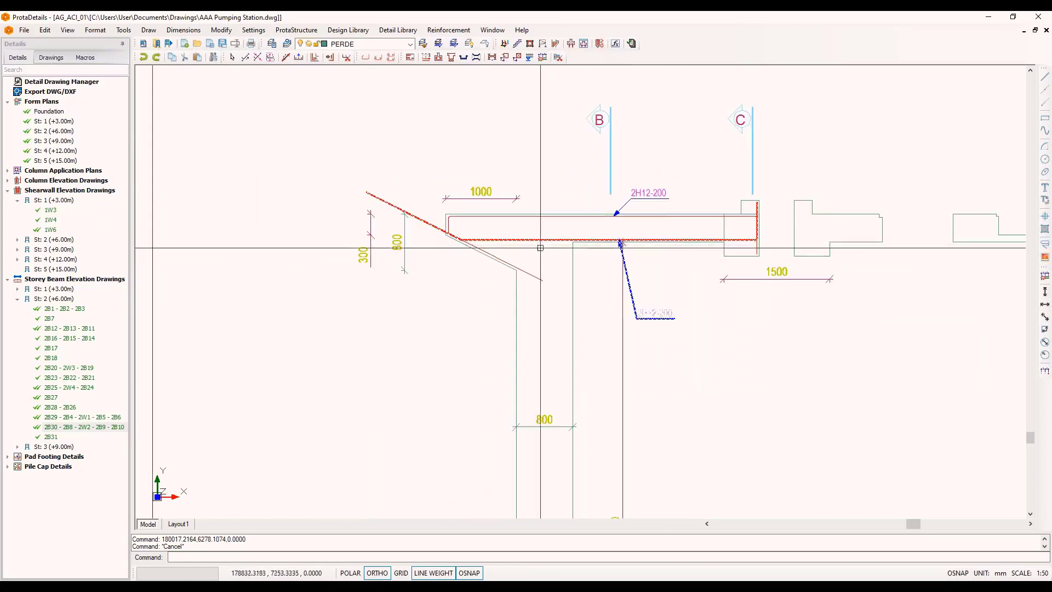
key("Escape")
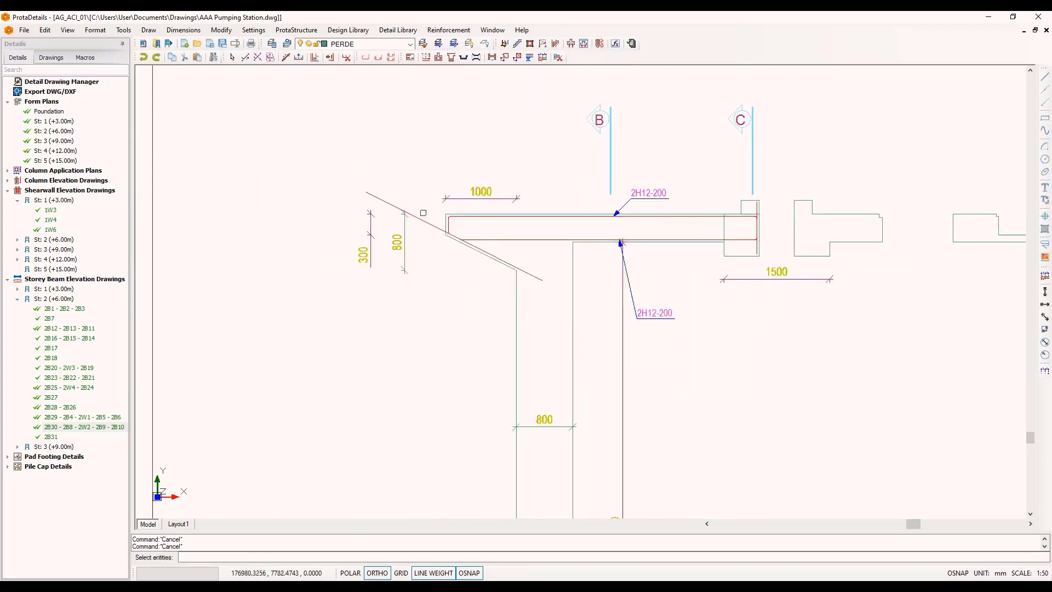
left_click(423, 213)
key("Delete")
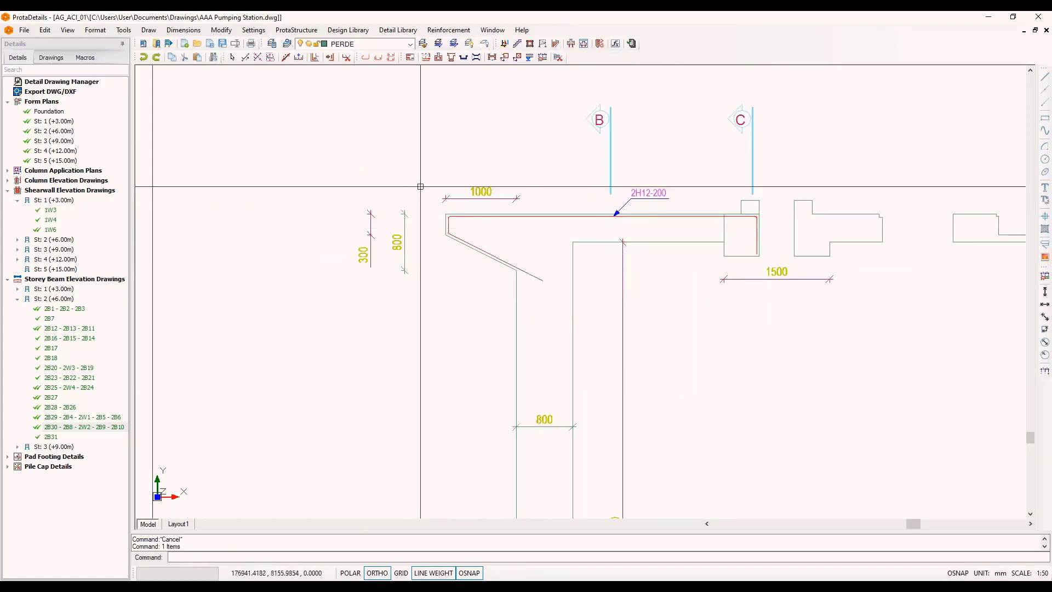
Step: Insert a formwork rebar along the sloping cantilever edge, slab underside and opening edge, with a blank start anchorage length and a cover end segment
left_click(299, 58)
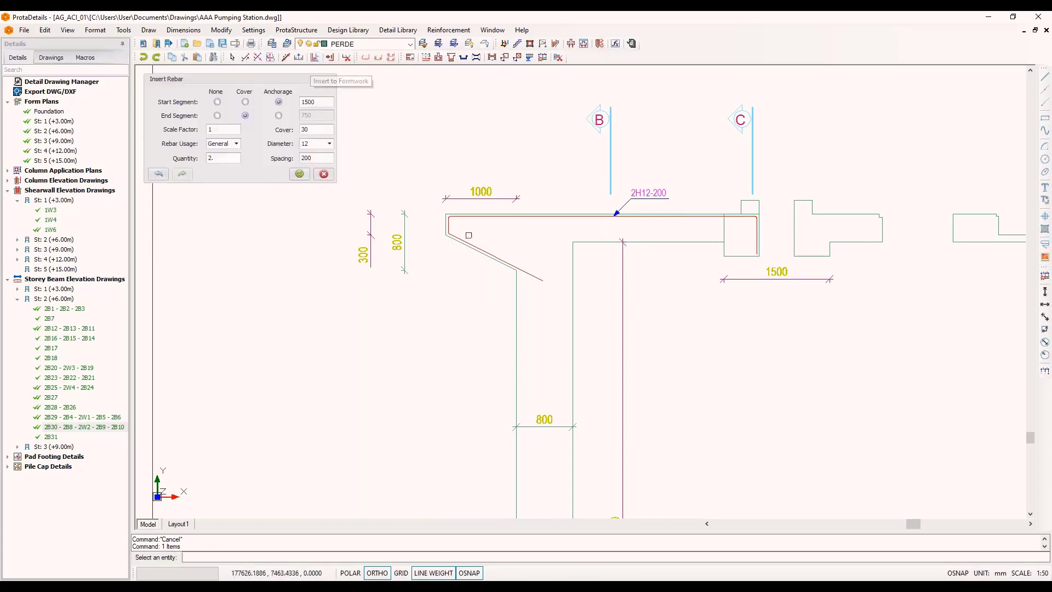
scroll(468, 235, "up", 7)
scroll(608, 263, "down", 5)
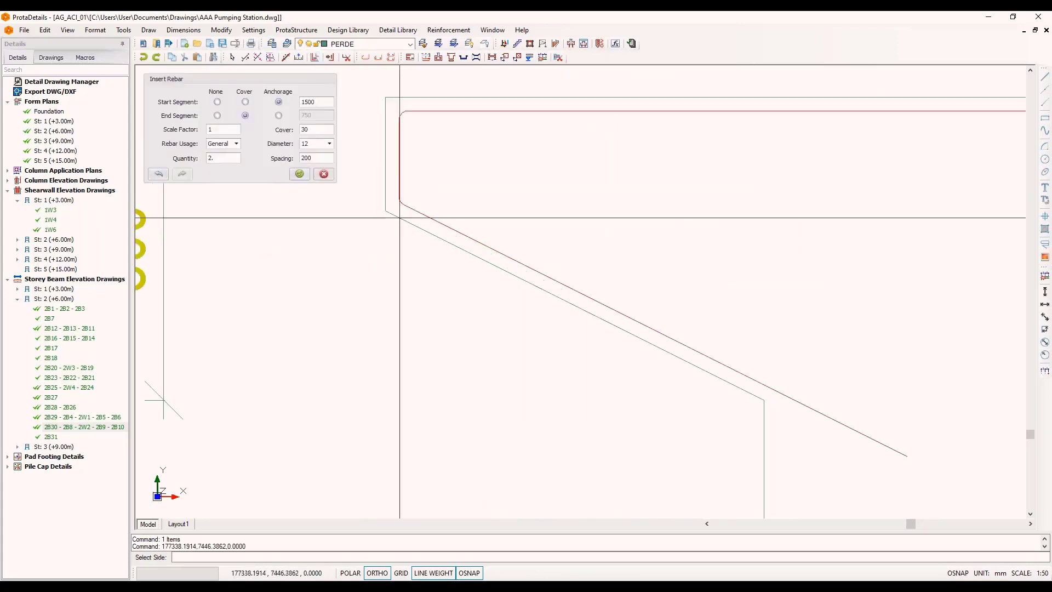
left_click(607, 259)
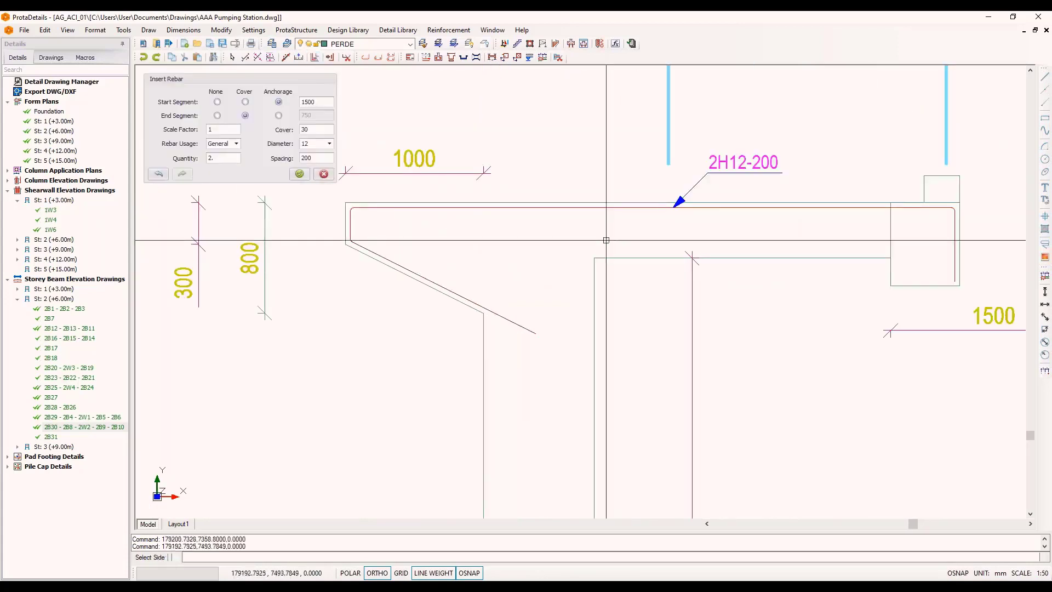
left_click(606, 239)
left_click(959, 227)
left_click(928, 231)
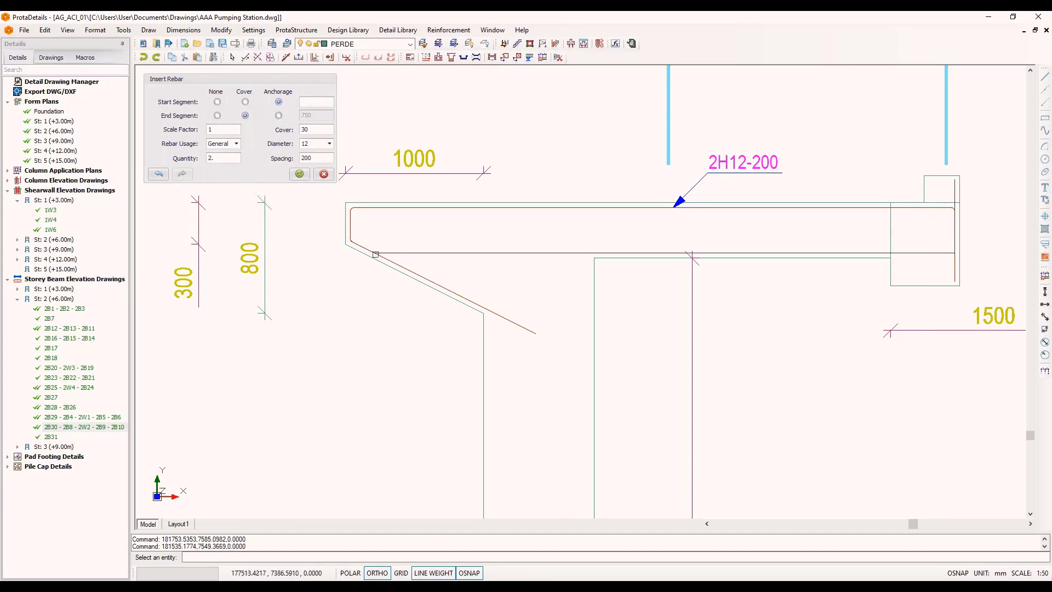
left_click(296, 175)
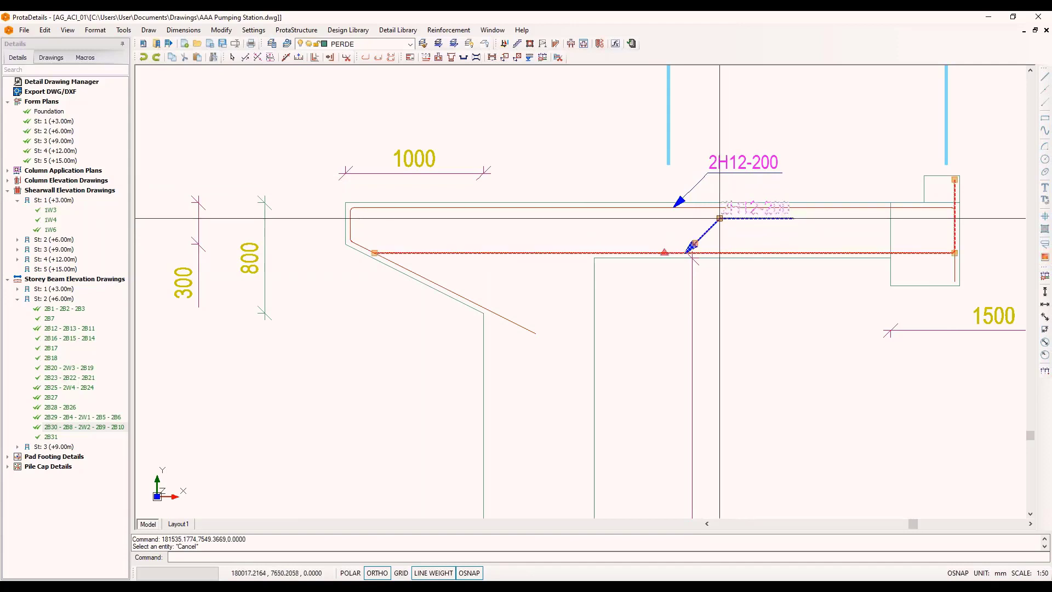
Step: Move the slab underside rebar's label below the slab and deselect it
left_click(720, 447)
key("Escape")
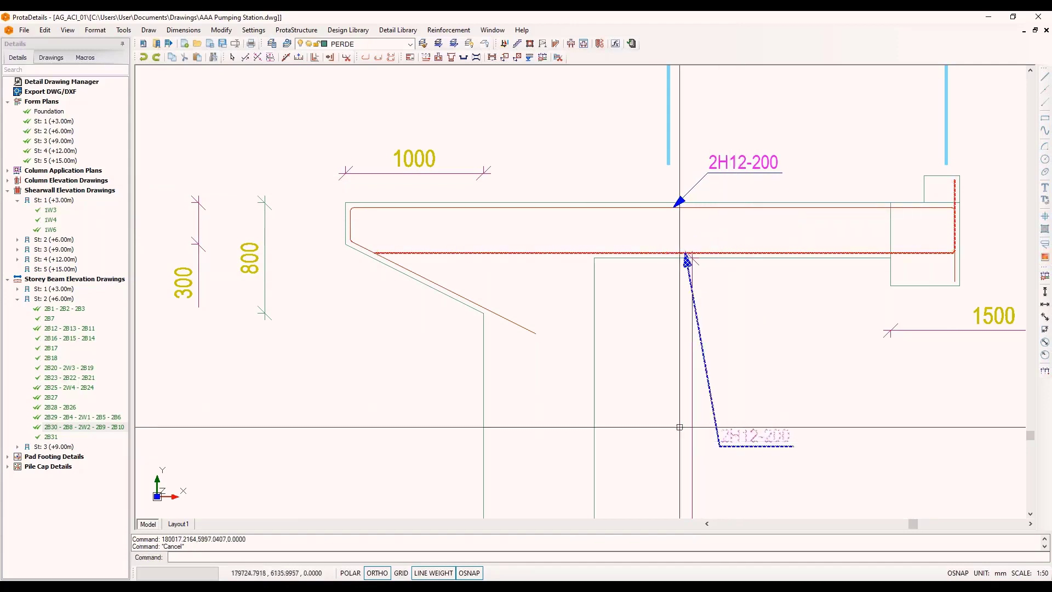
scroll(278, 324, "down", 1)
middle_click_drag(464, 294, 452, 196)
key("Escape")
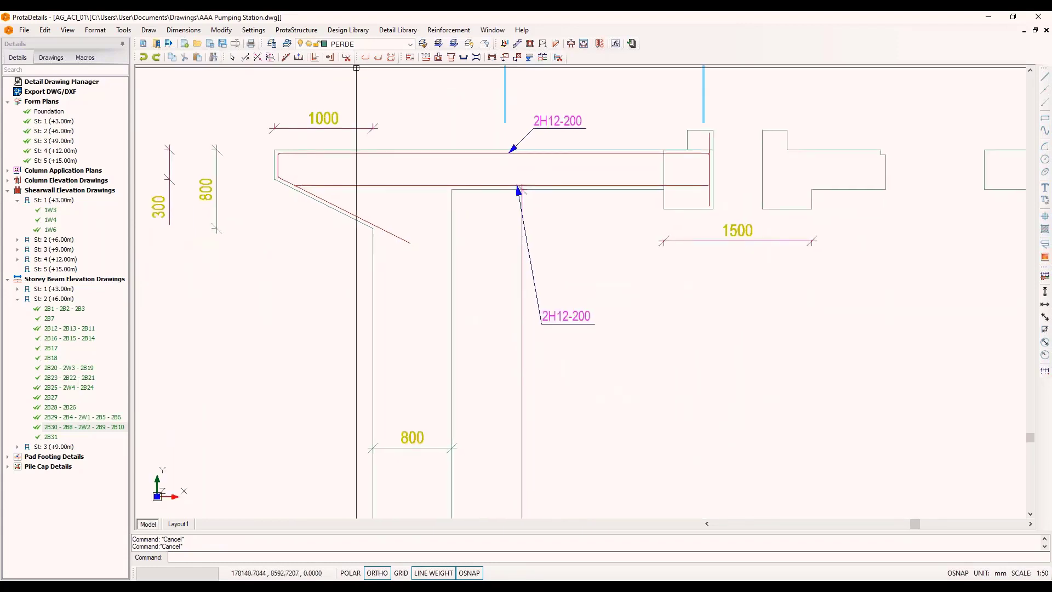
Step: Begin a 12 diameter formwork rebar in Section A-A along the slab top, the outer face of the 800 wall and the base underside
left_click(315, 57)
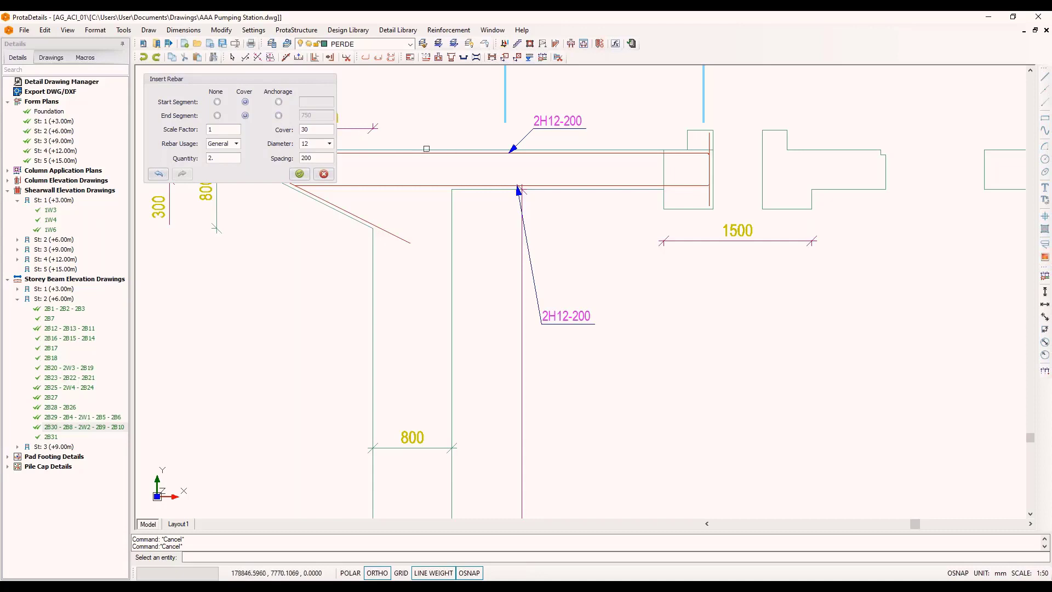
left_click(426, 148)
left_click(425, 250)
left_click(374, 318)
left_click(409, 310)
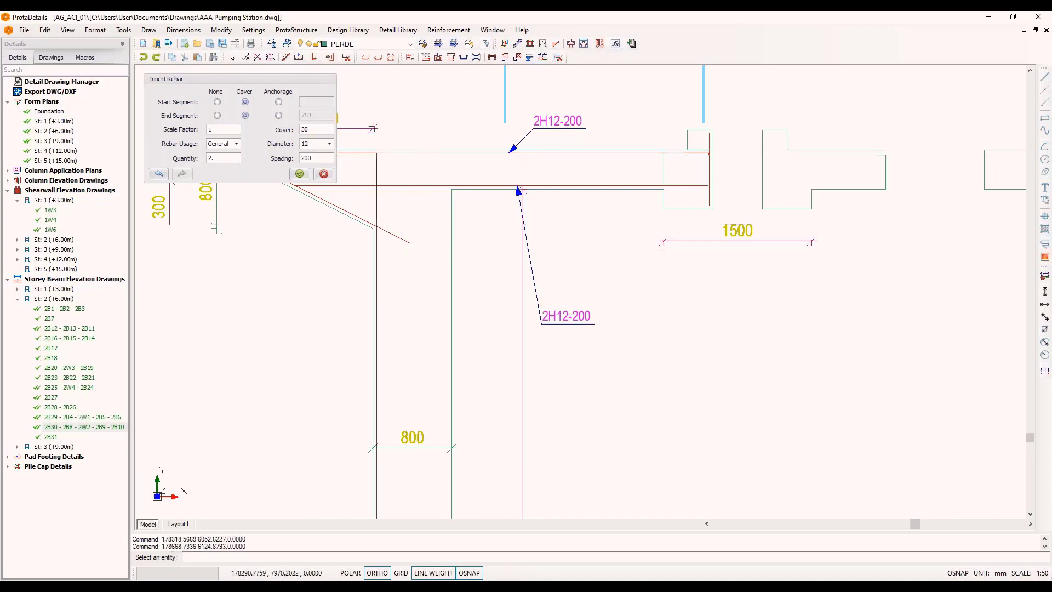
scroll(373, 128, "down", 3)
scroll(380, 492, "up", 2)
left_click(379, 459)
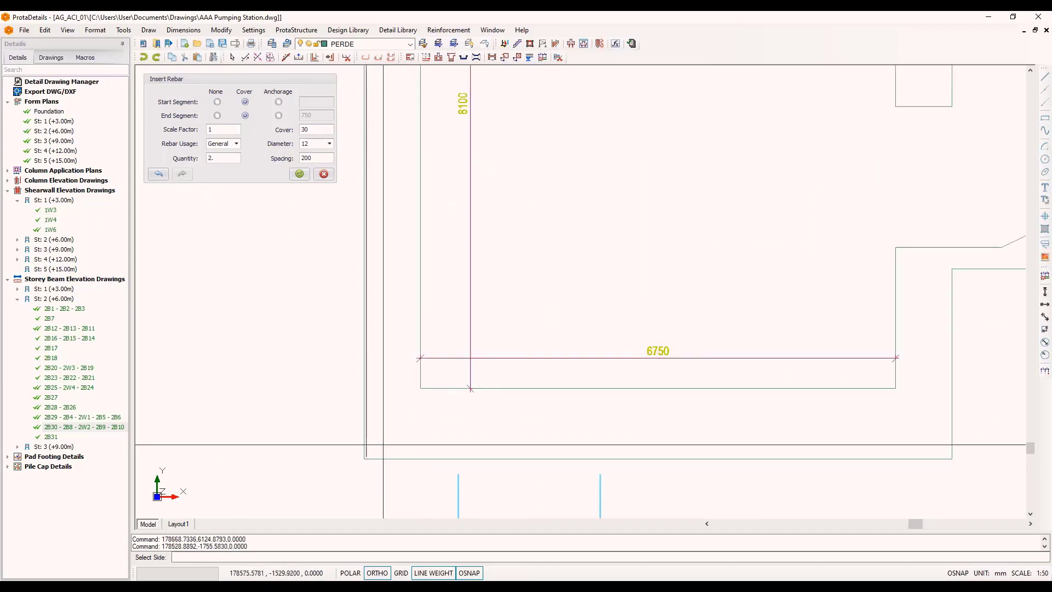
left_click(440, 436)
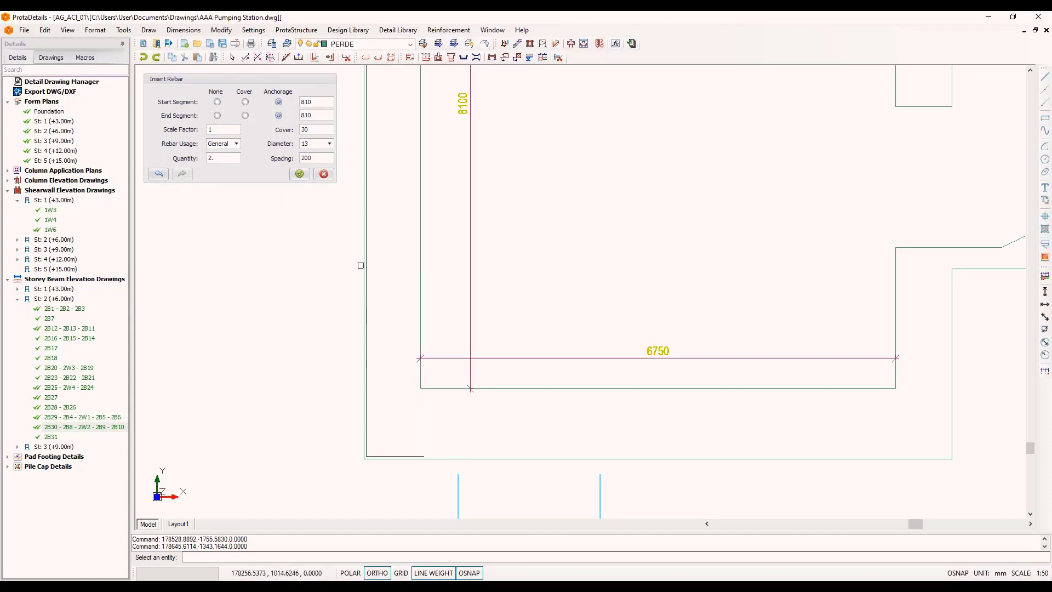
Step: Insert the outer wall rebar with 750 anchorage at its start and end segments, and move its label outside the wall
middle_click_drag(405, 219, 403, 253)
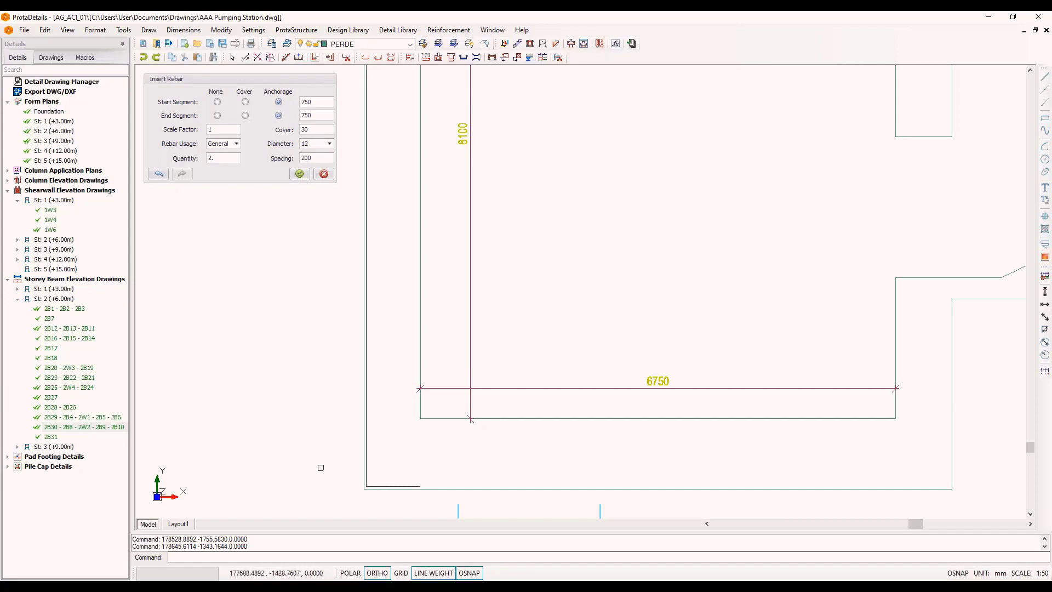
scroll(324, 471, "down", 3)
scroll(345, 348, "up", 2)
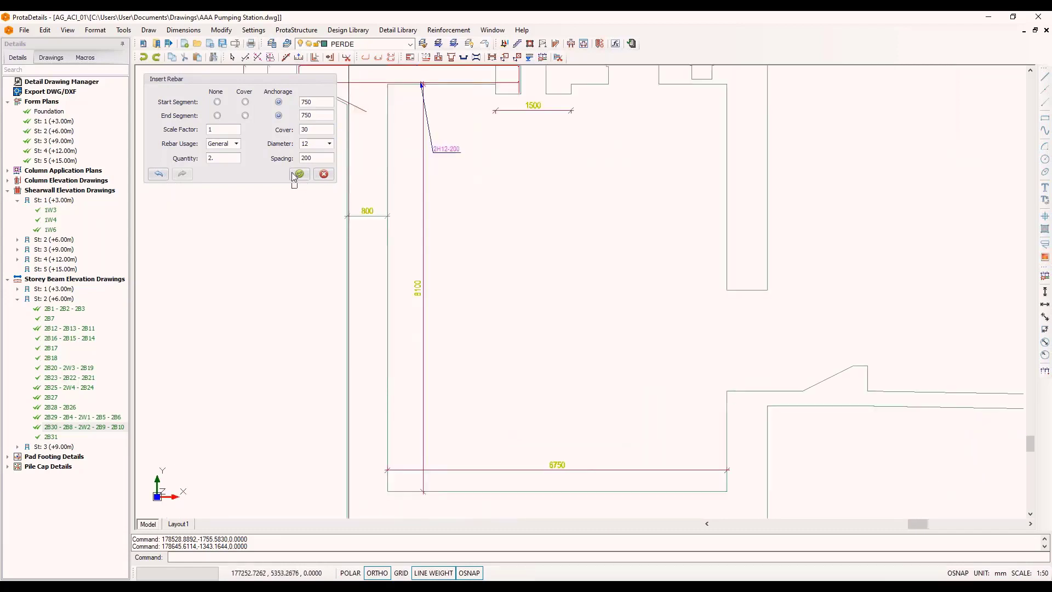
left_click(298, 174)
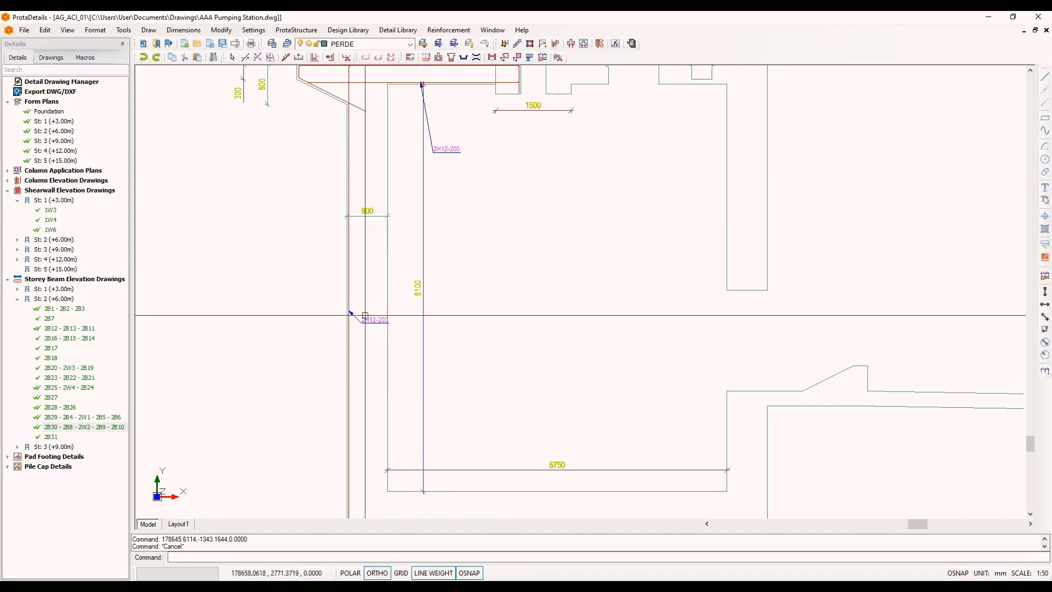
left_click(361, 323)
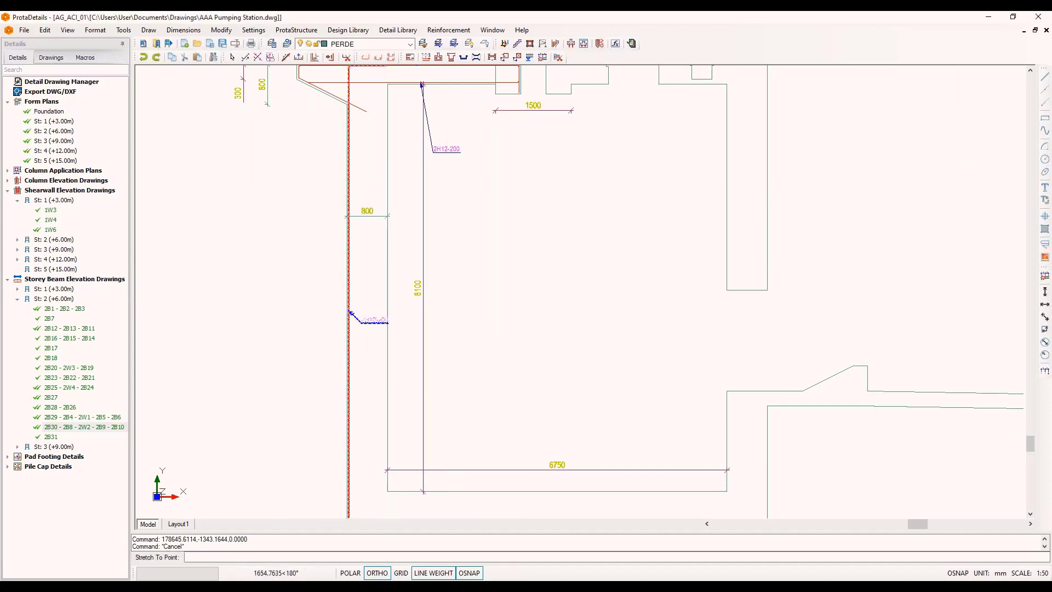
left_click(315, 322)
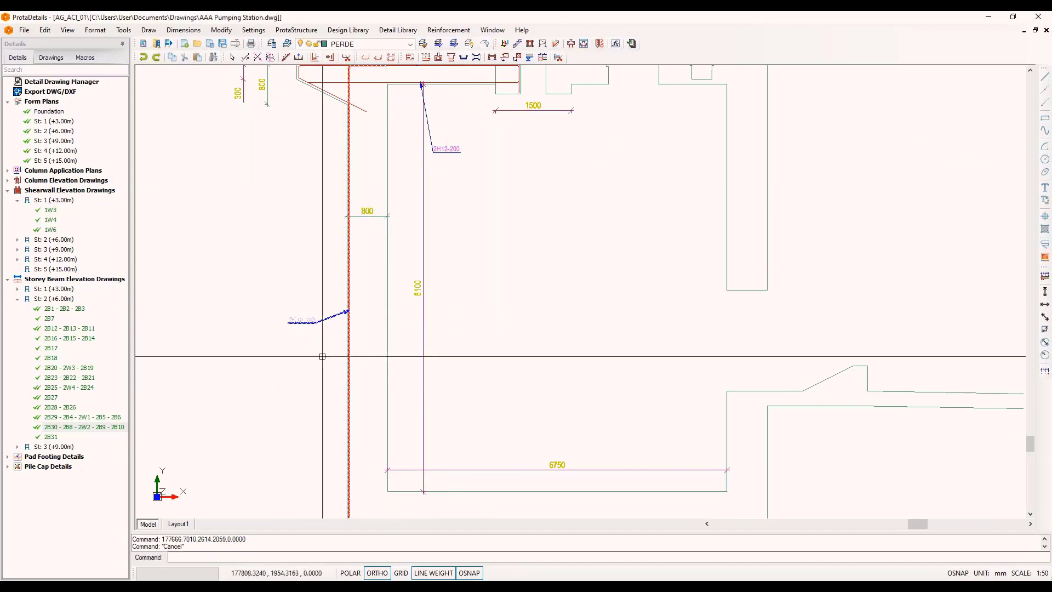
Step: Begin another formwork rebar in Section A-A along the slab top and the inner face of the 800 wall, with 750 anchorages
scroll(316, 379, "down", 5)
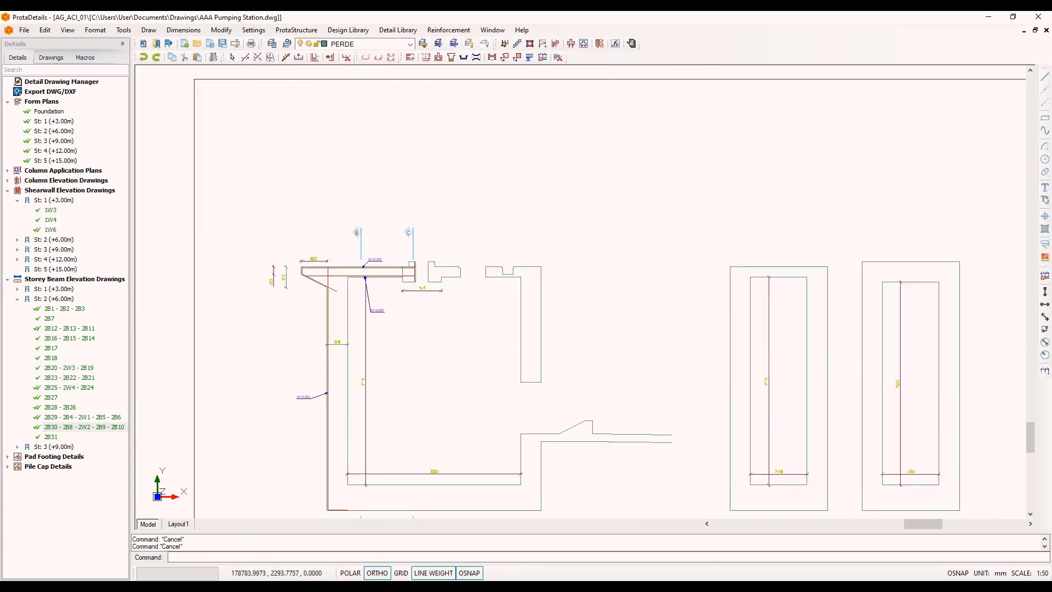
middle_click_drag(358, 357, 363, 351)
scroll(367, 322, "up", 3)
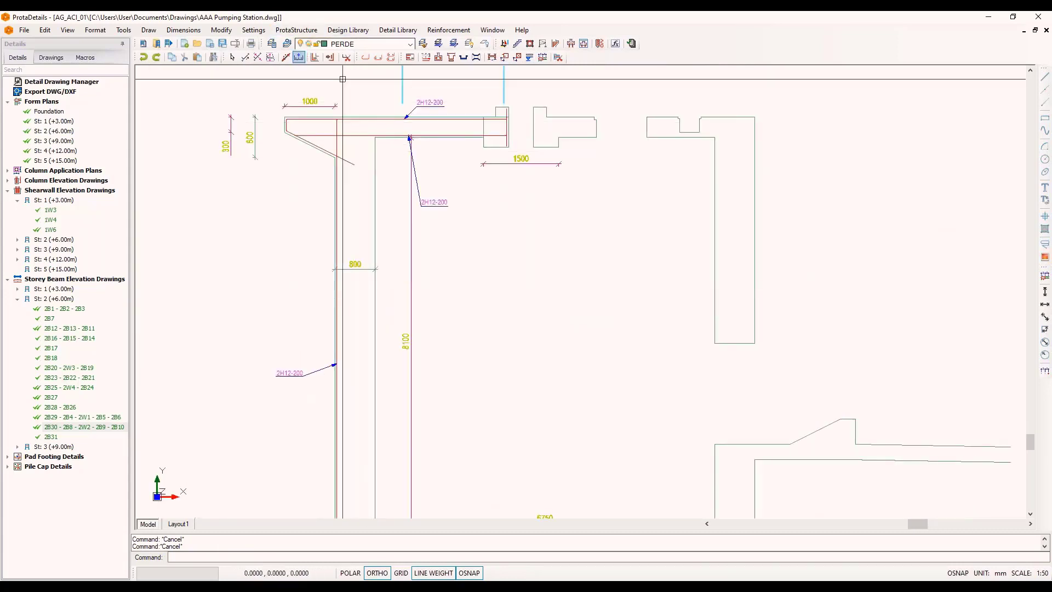
left_click(315, 58)
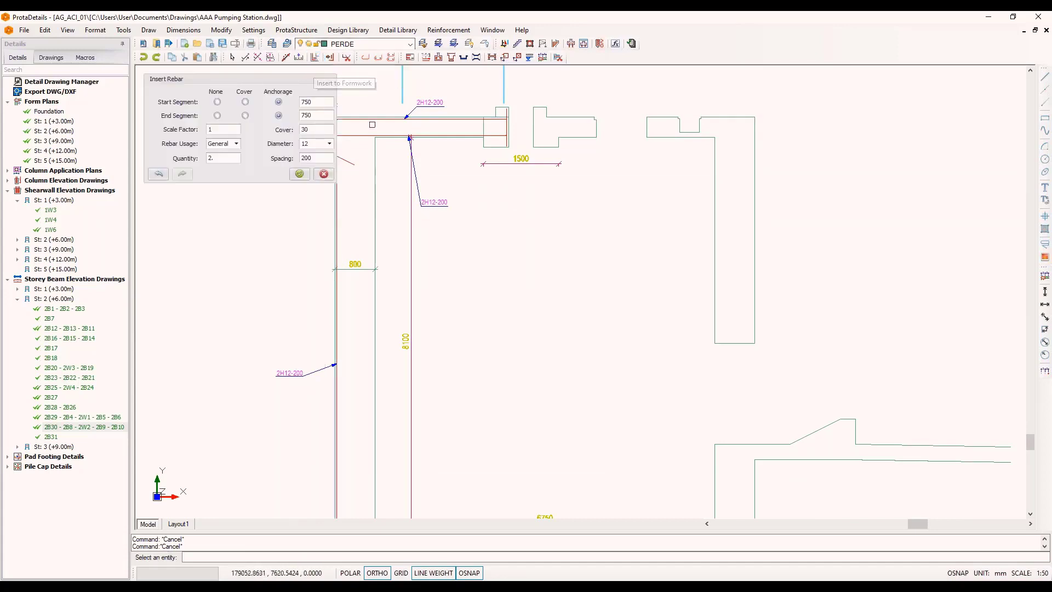
scroll(372, 124, "up", 3)
left_click(363, 129)
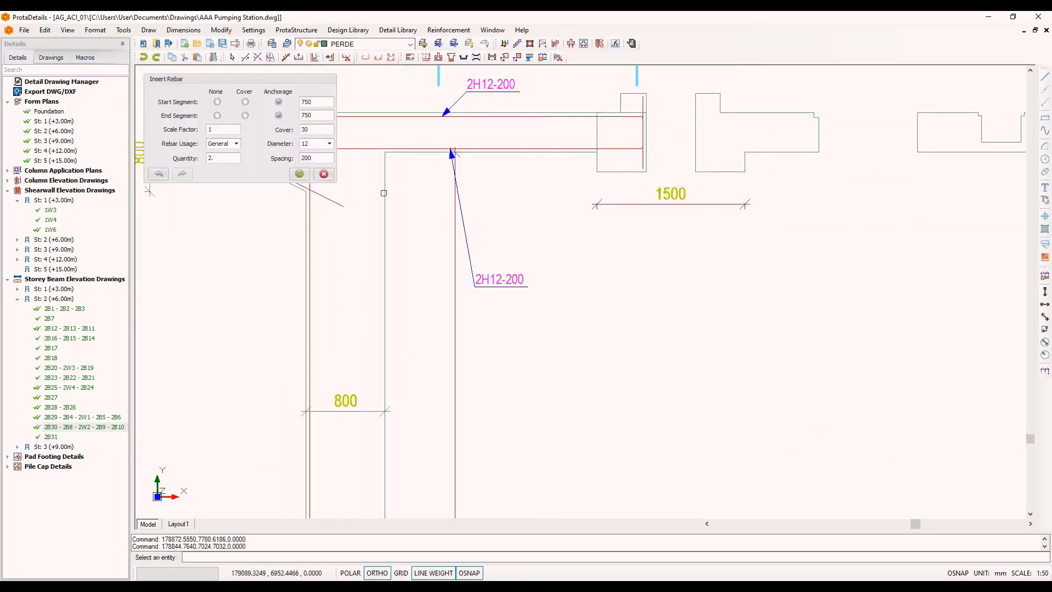
left_click(383, 192)
left_click(367, 189)
Step: Continue the inner wall rebar to the base underside, keeping it inside the concrete, and insert it
scroll(439, 104, "down", 3)
scroll(376, 475, "down", 3)
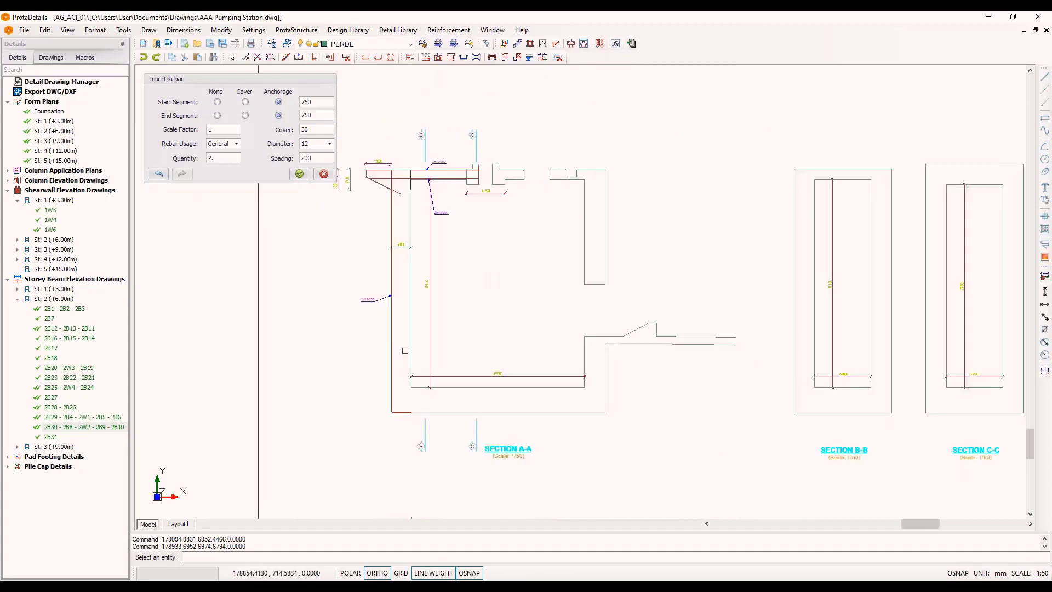
scroll(400, 420, "up", 6)
left_click(392, 403)
left_click(392, 351)
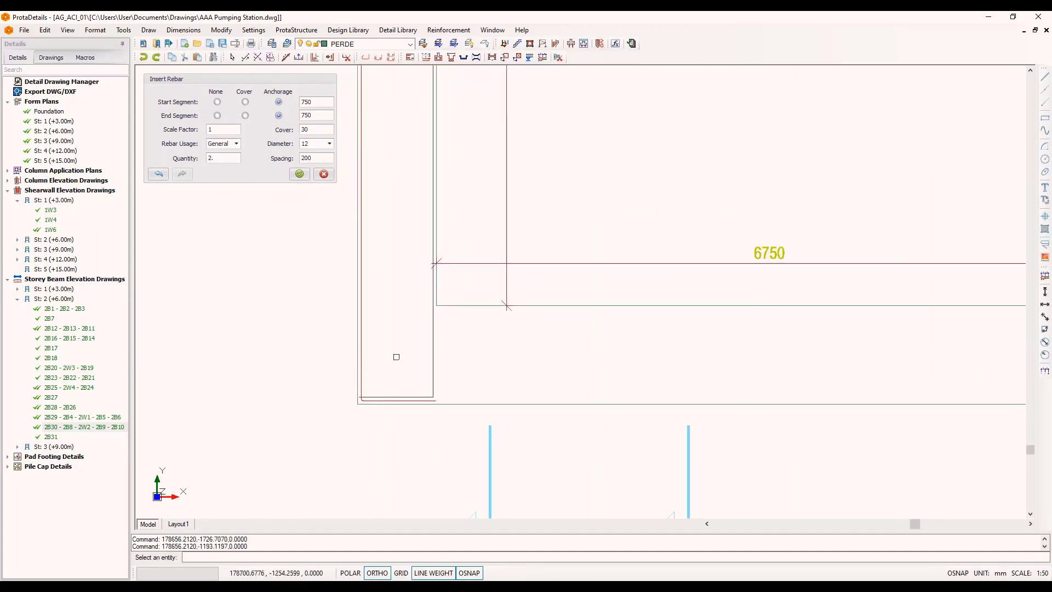
scroll(364, 418, "down", 5)
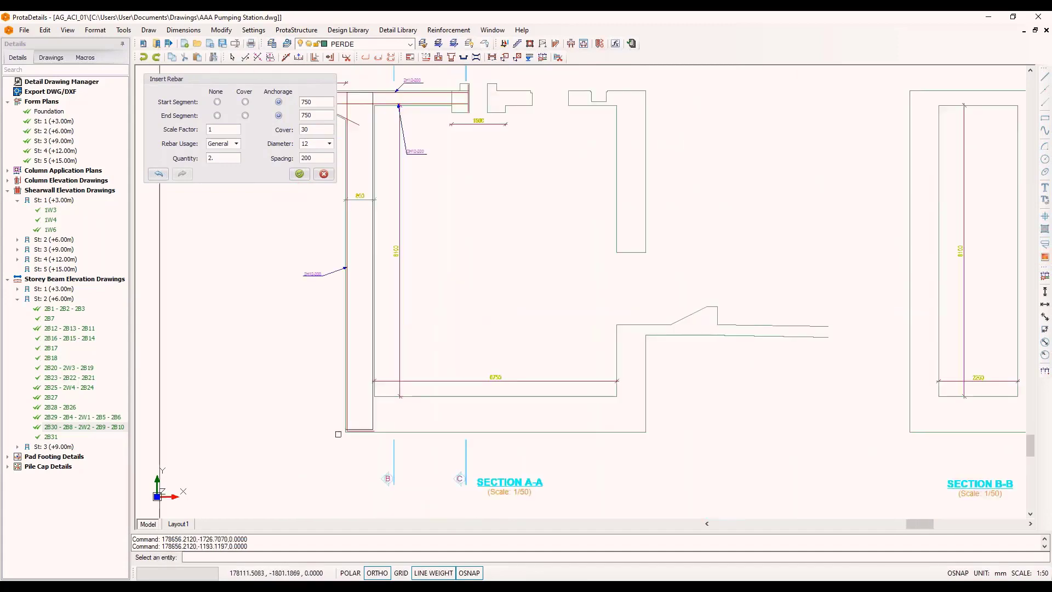
left_click(299, 175)
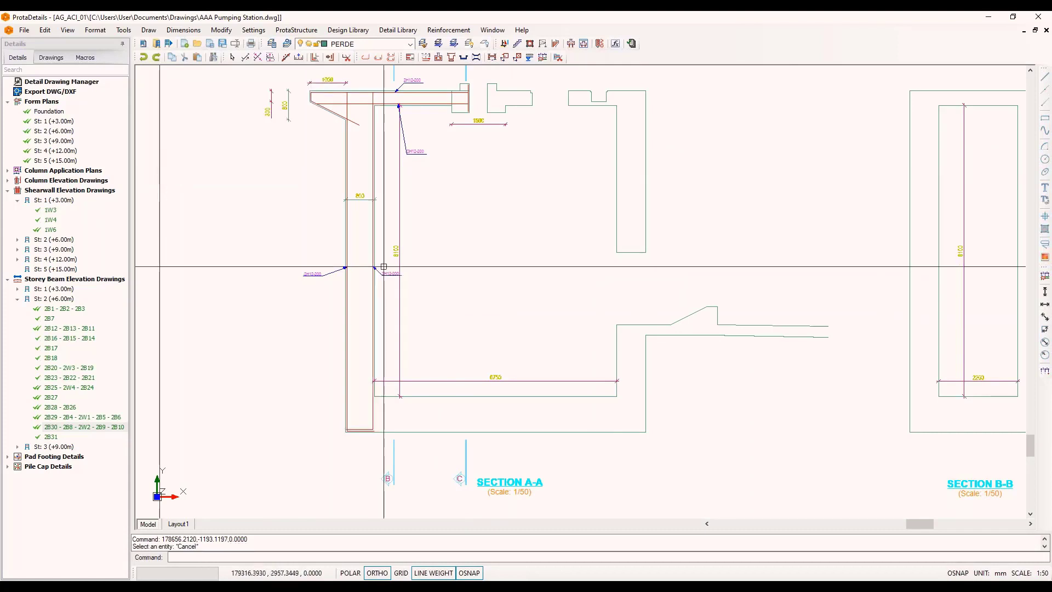
Step: Insert a 12 diameter formwork rebar along the top of Section B-B between its two outer wall faces, with 750 anchorages at both ends
middle_click_drag(362, 275, 346, 317)
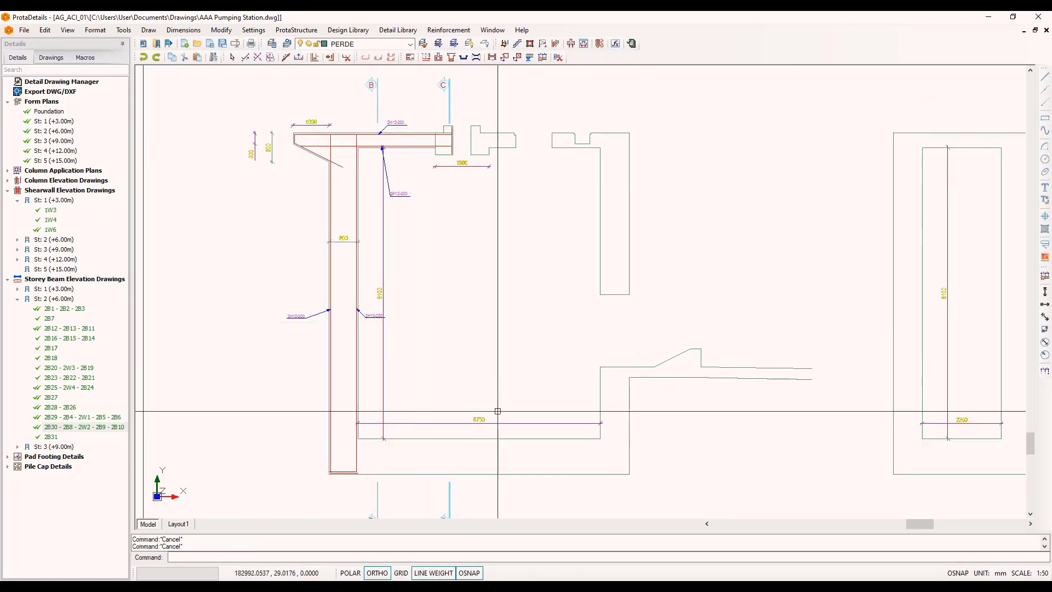
middle_click_drag(877, 391, 817, 381)
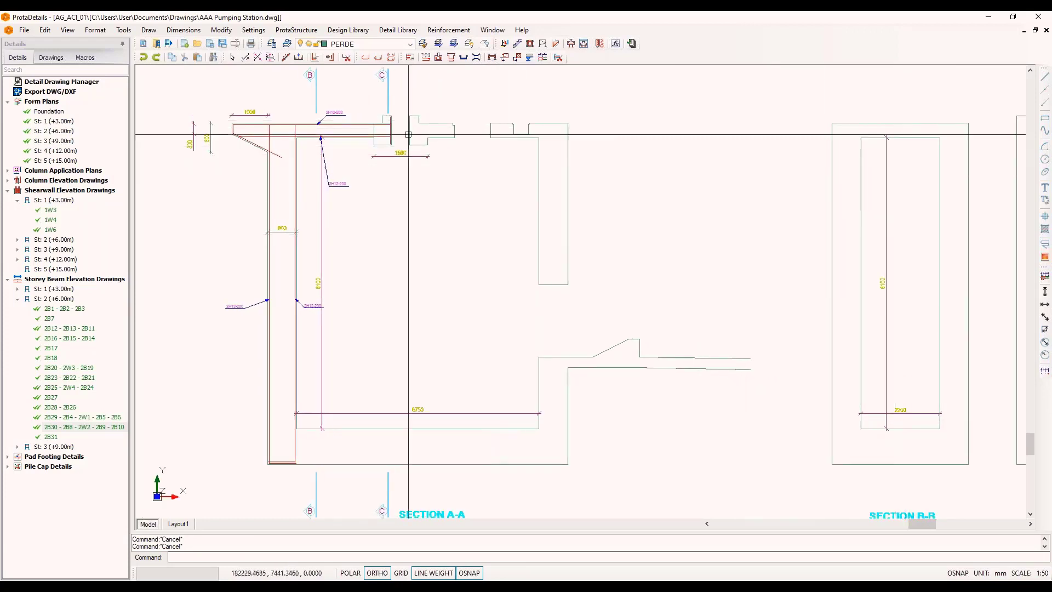
middle_click_drag(843, 252, 842, 252)
scroll(842, 252, "up", 2)
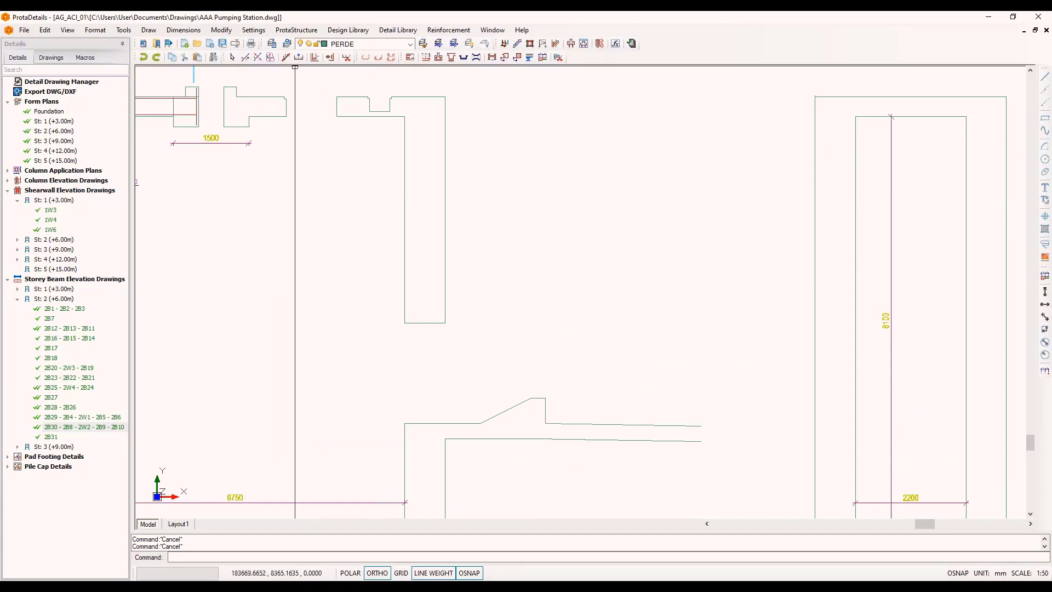
left_click(315, 57)
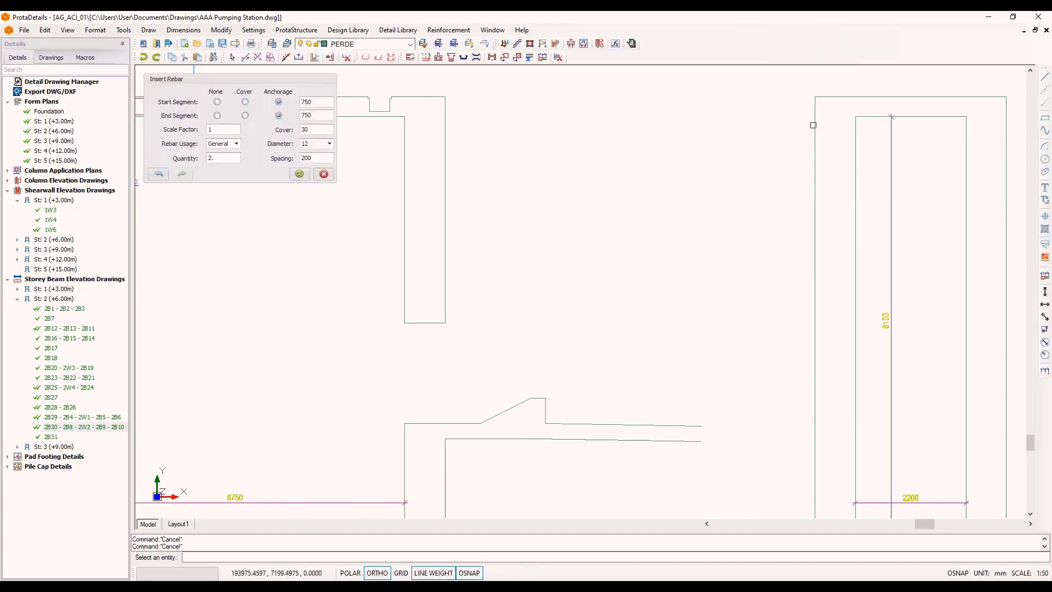
left_click(850, 108)
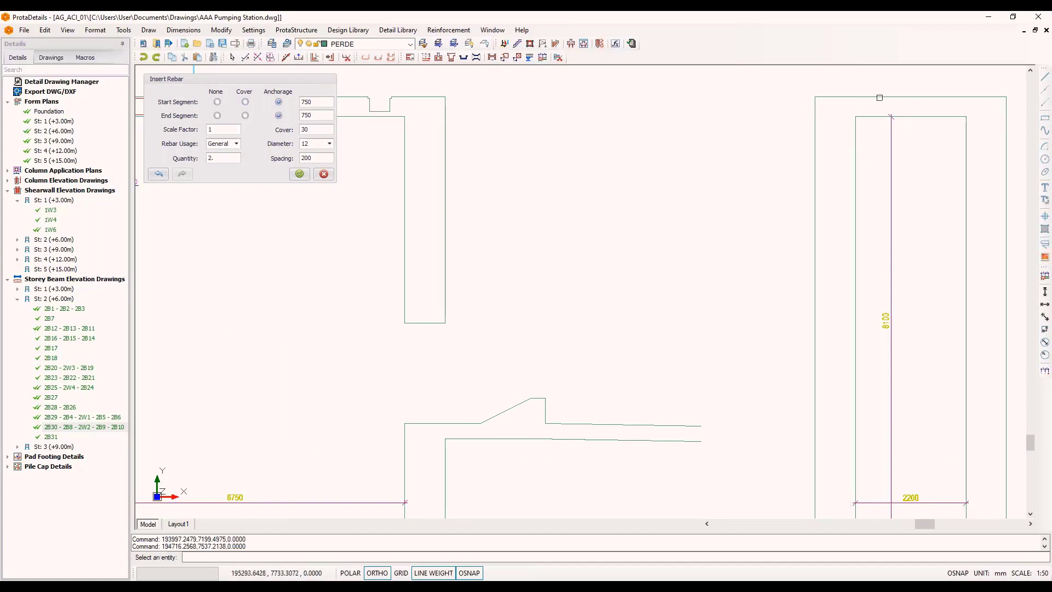
left_click(1007, 121)
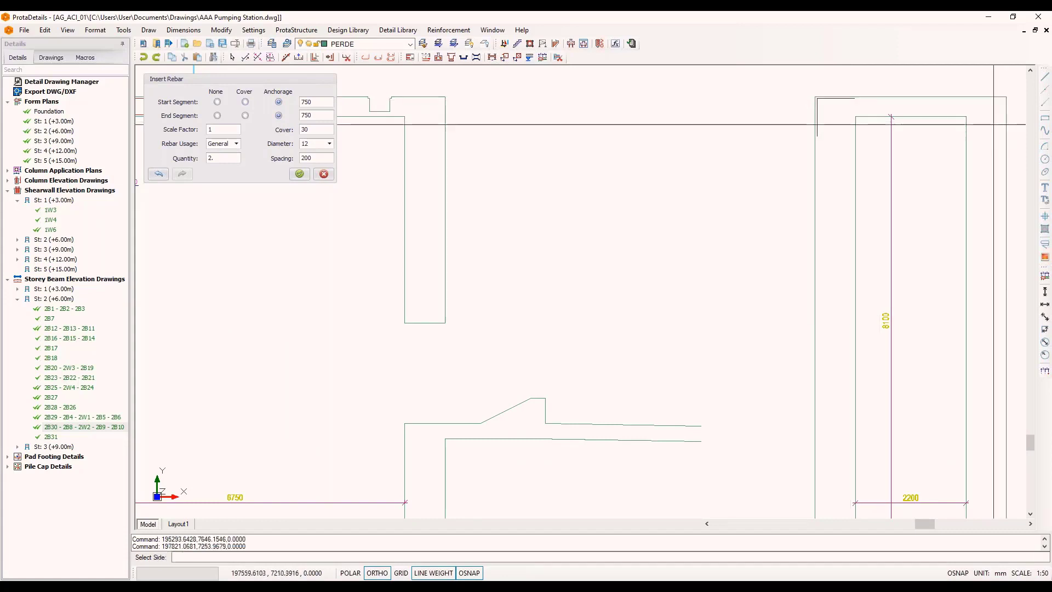
left_click(990, 125)
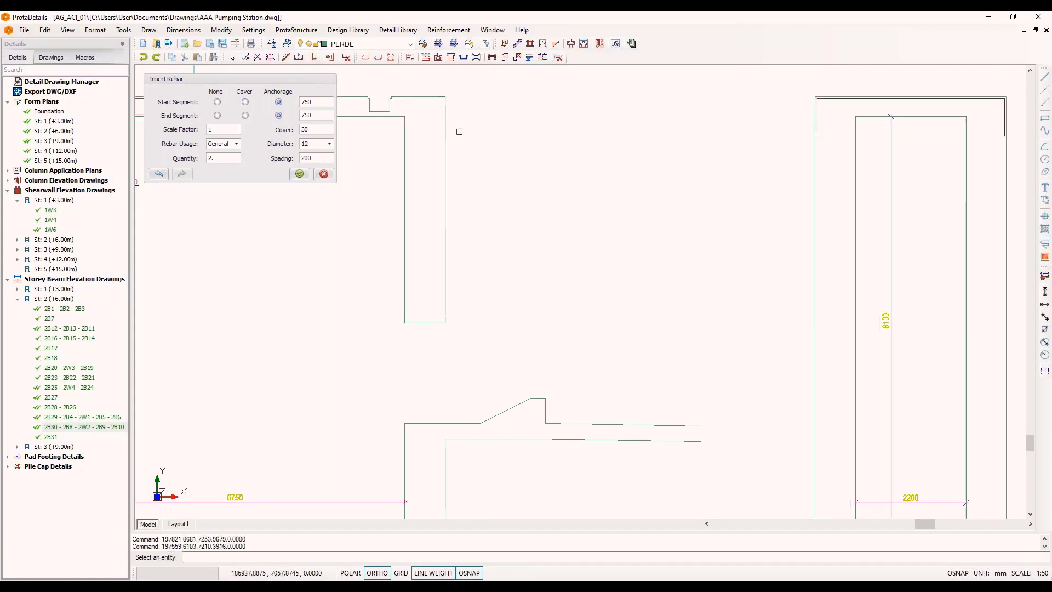
left_click(300, 174)
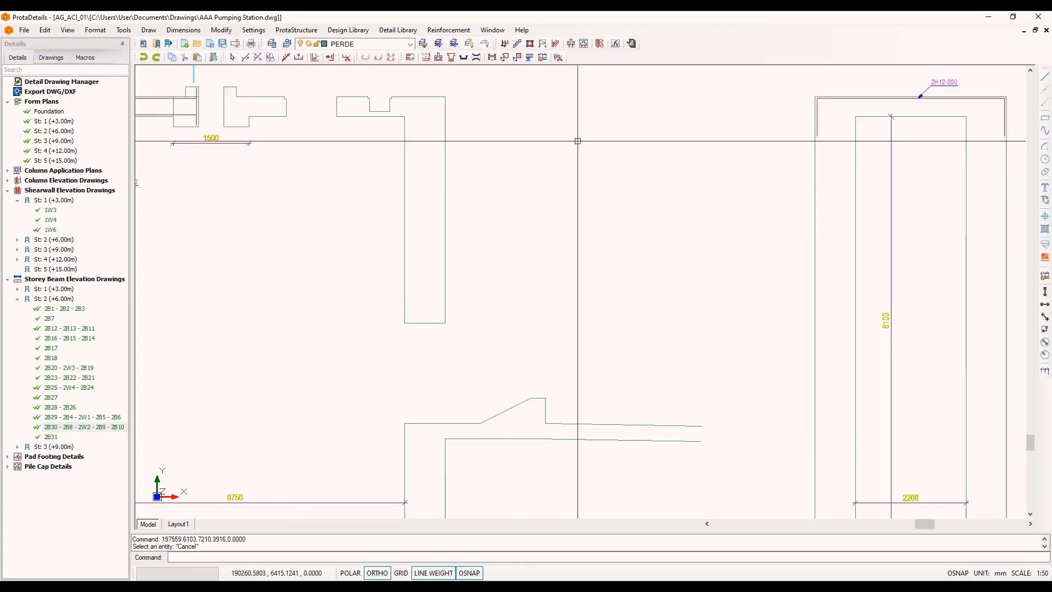
Step: Insert a 12 diameter formwork rebar along the top slab's underside in Section B-B, between the outer wall faces, with Cover at both end segments
key("Return")
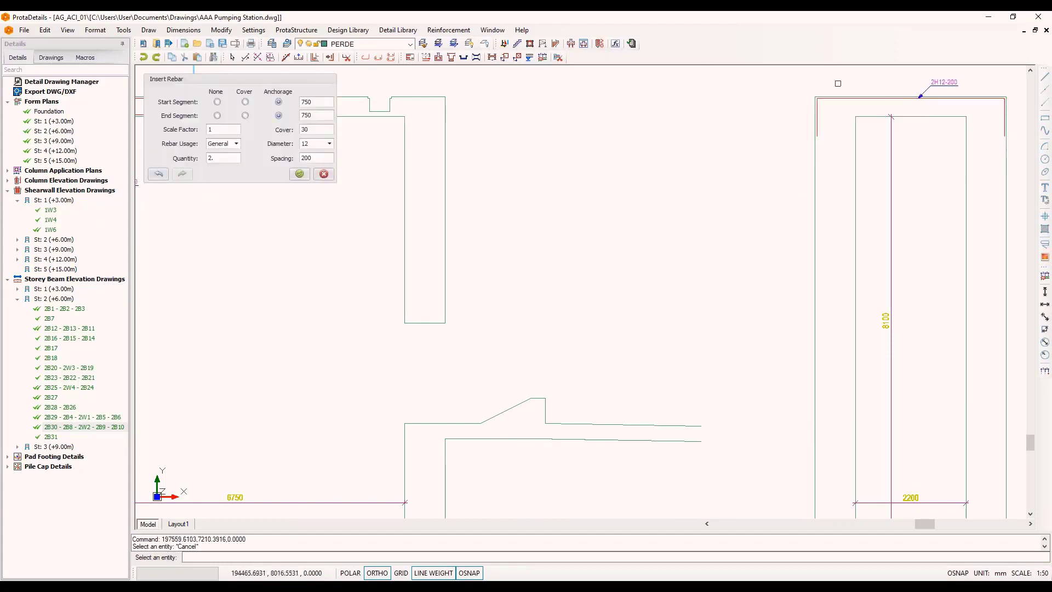
scroll(837, 83, "up", 3)
left_click(792, 126)
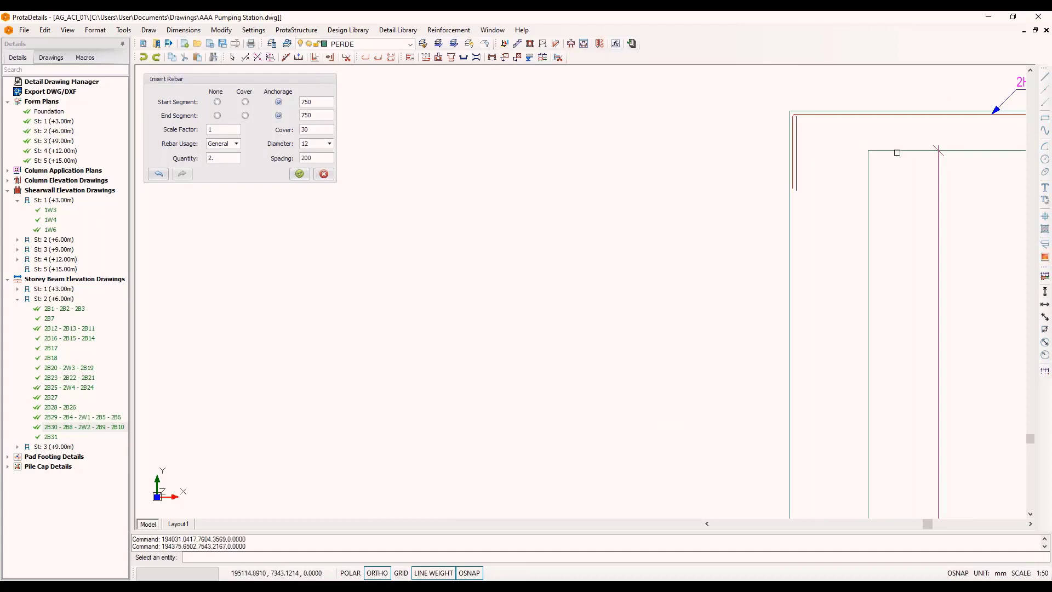
left_click(938, 150)
scroll(815, 155, "up", 2)
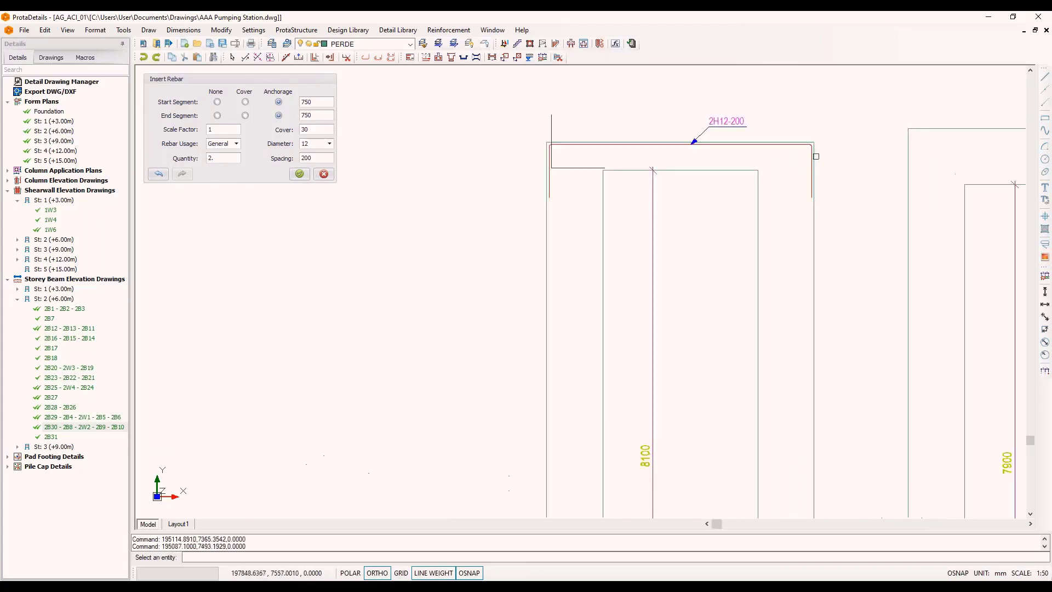
left_click(896, 152)
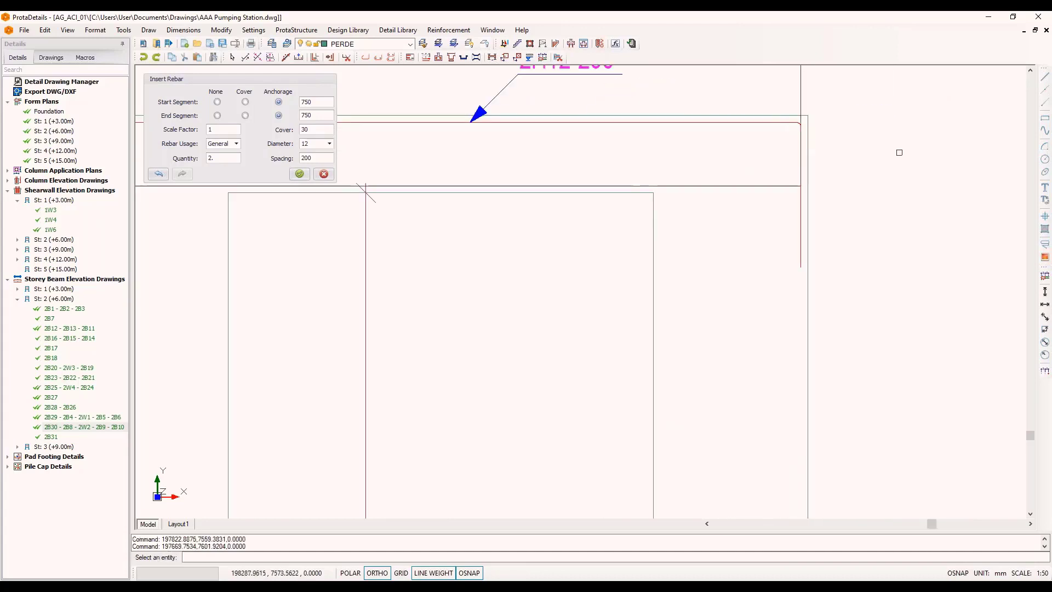
scroll(920, 159, "down", 2)
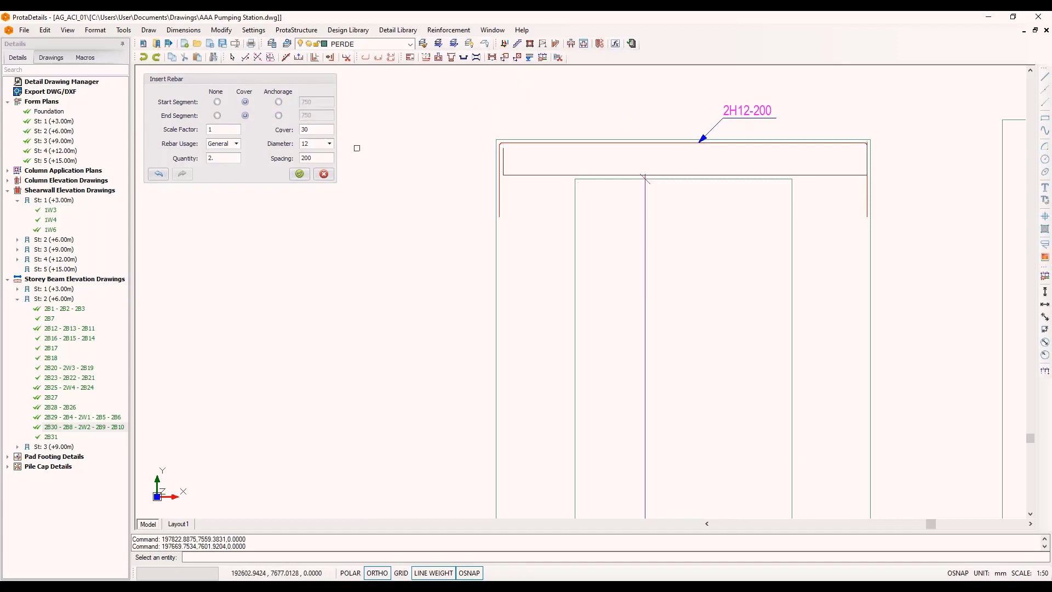
left_click(299, 174)
Step: Move the lower slab rebar's label in Section B-B below the slab, into the opening
scroll(805, 219, "down", 2)
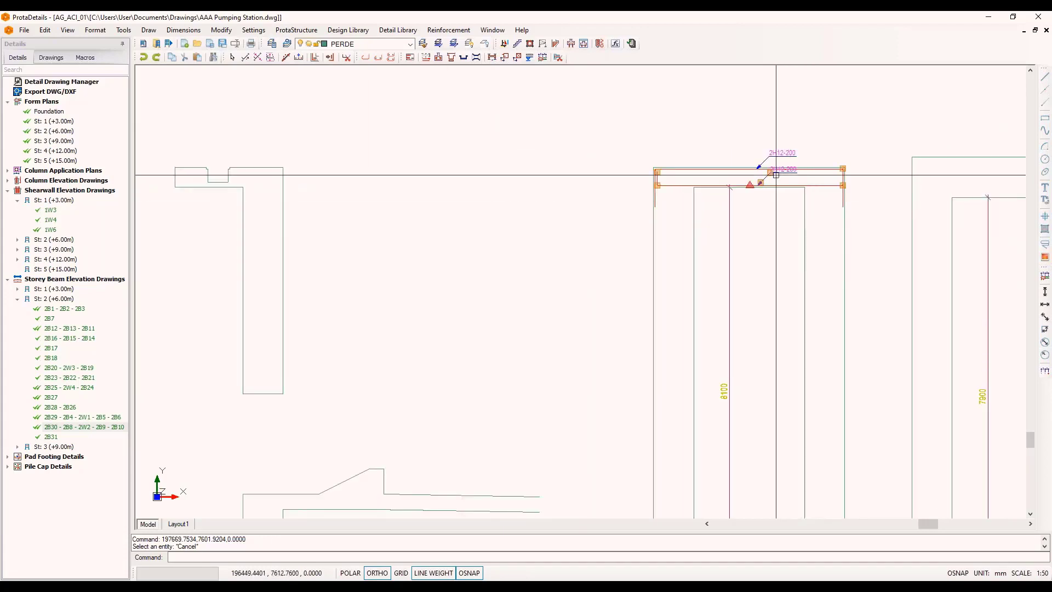
left_click(770, 173)
left_click(770, 277)
key("Escape")
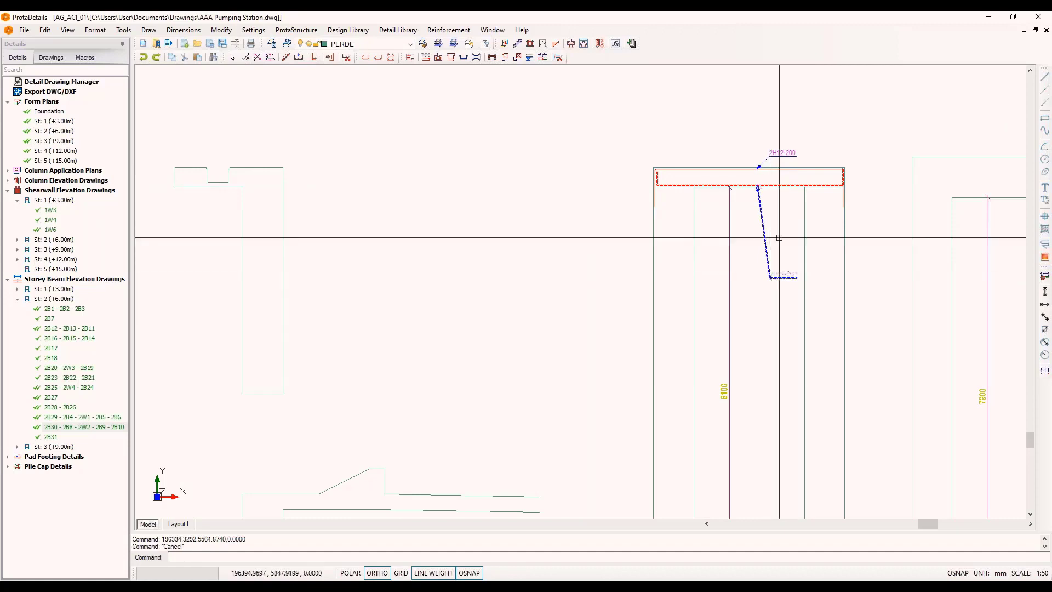
scroll(783, 219, "down", 1)
key("Escape")
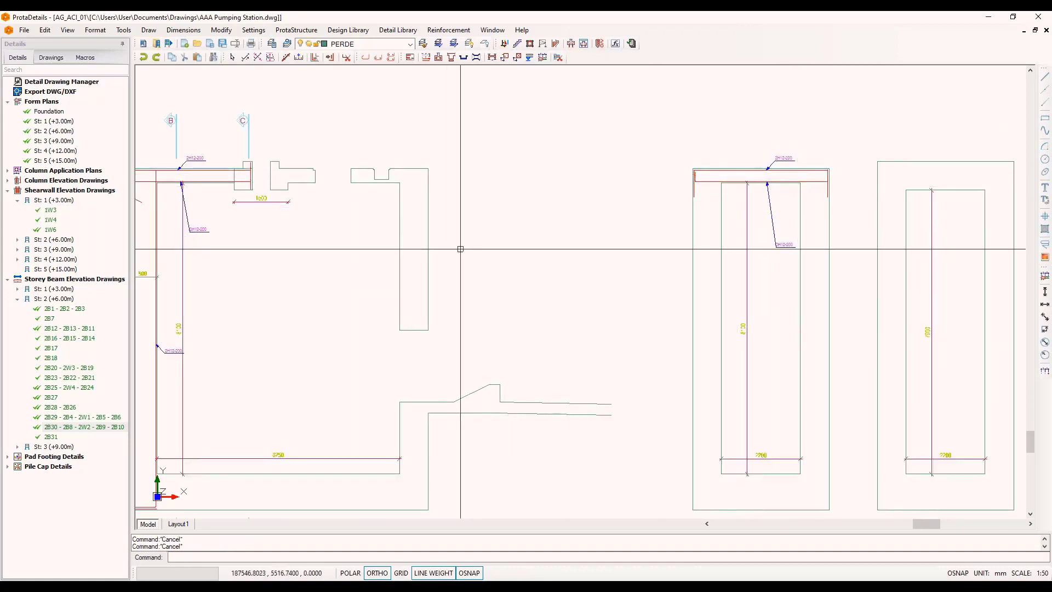
Step: Lay out rebar sections of Section B-B's top slab rebar along the full length of the top slab rebar in Section A-A
middle_click_drag(445, 257, 608, 259)
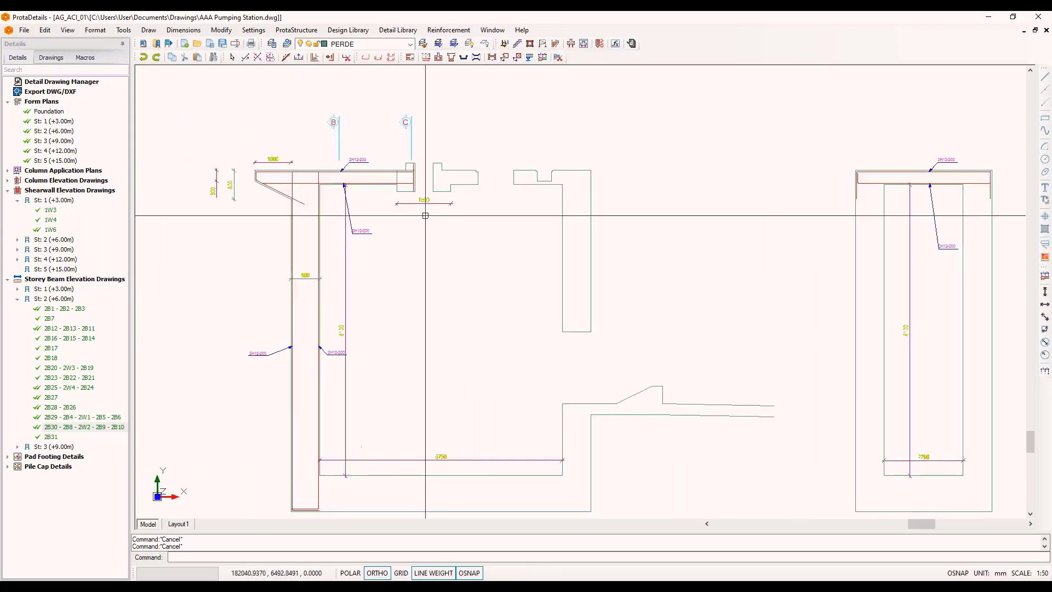
scroll(325, 156, "up", 3)
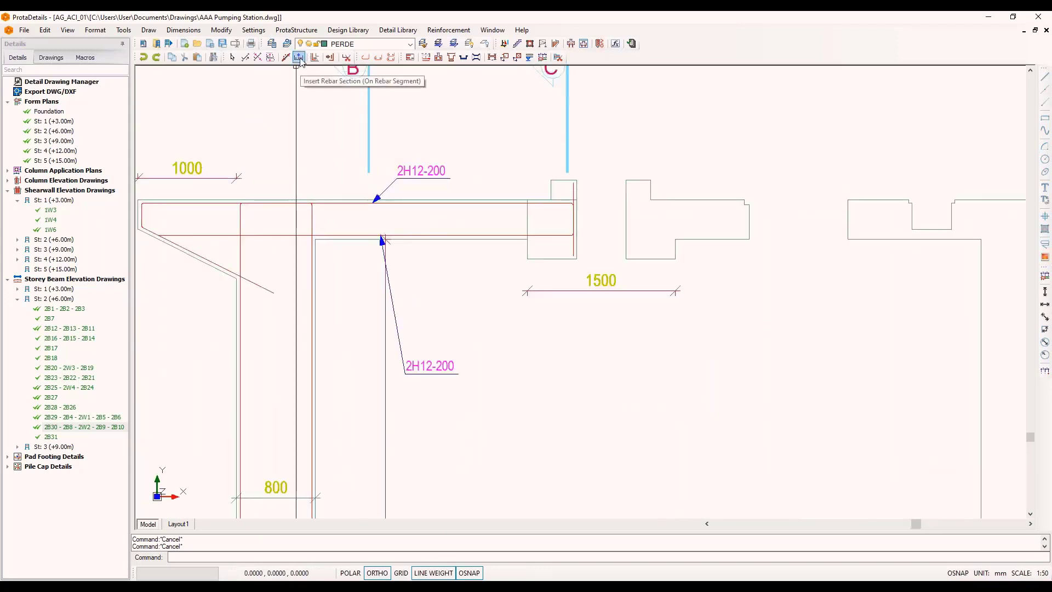
scroll(235, 263, "down", 3)
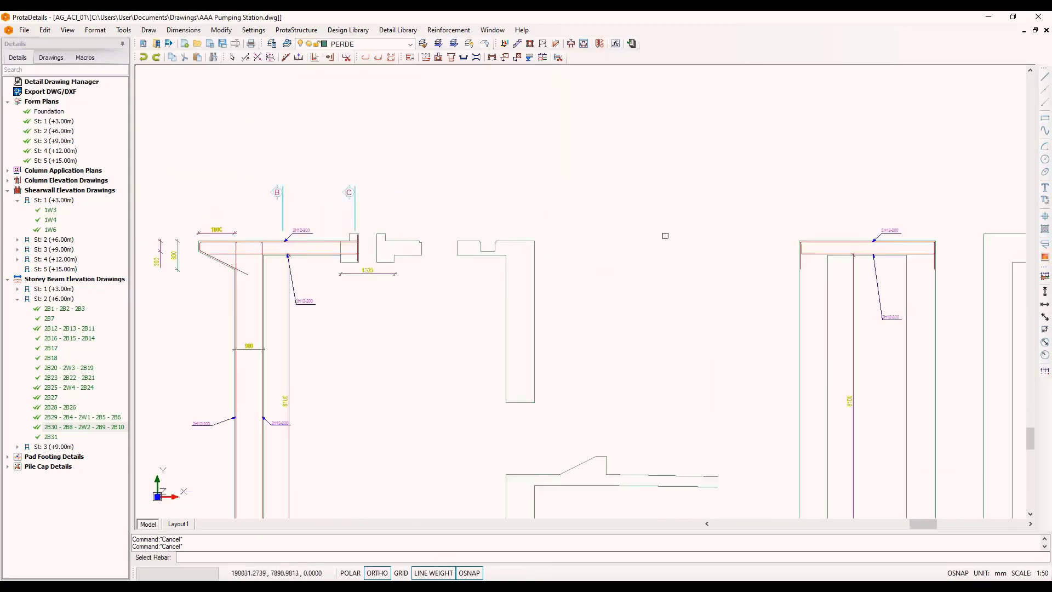
left_click(882, 231)
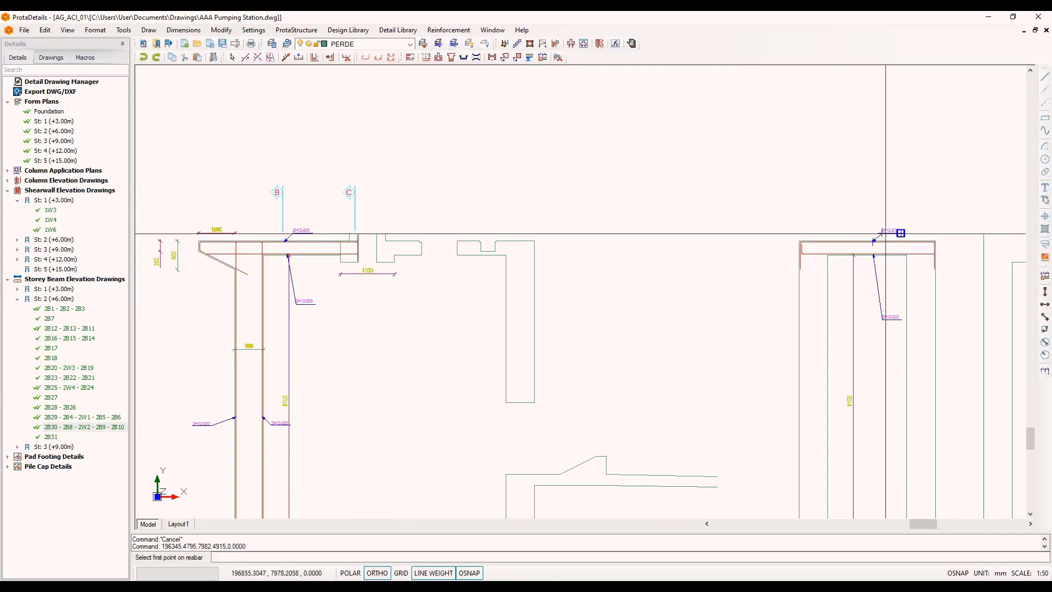
scroll(904, 232, "down", 1)
scroll(474, 248, "up", 4)
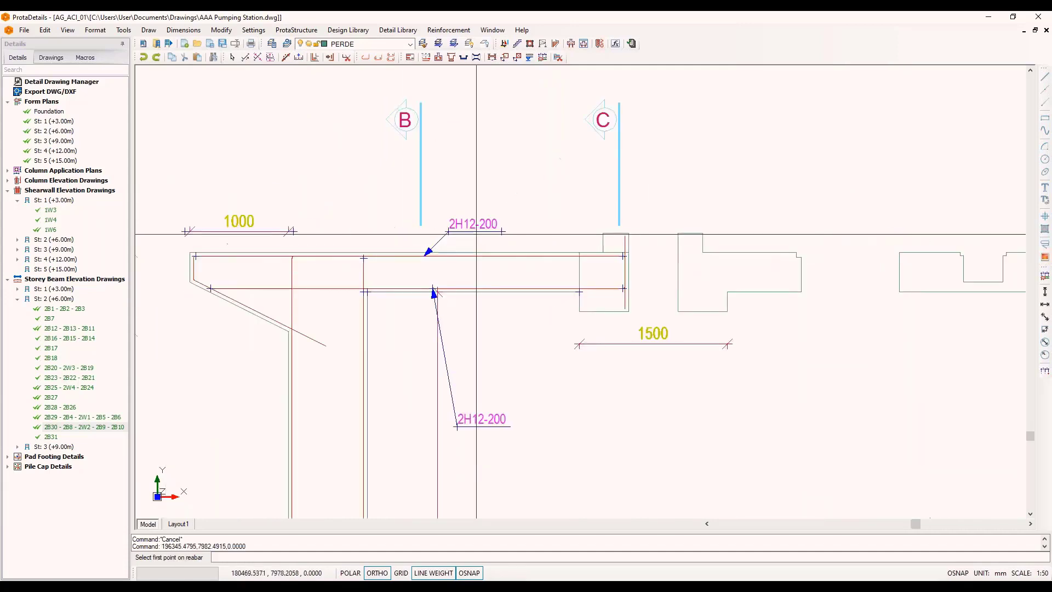
scroll(603, 252, "up", 3)
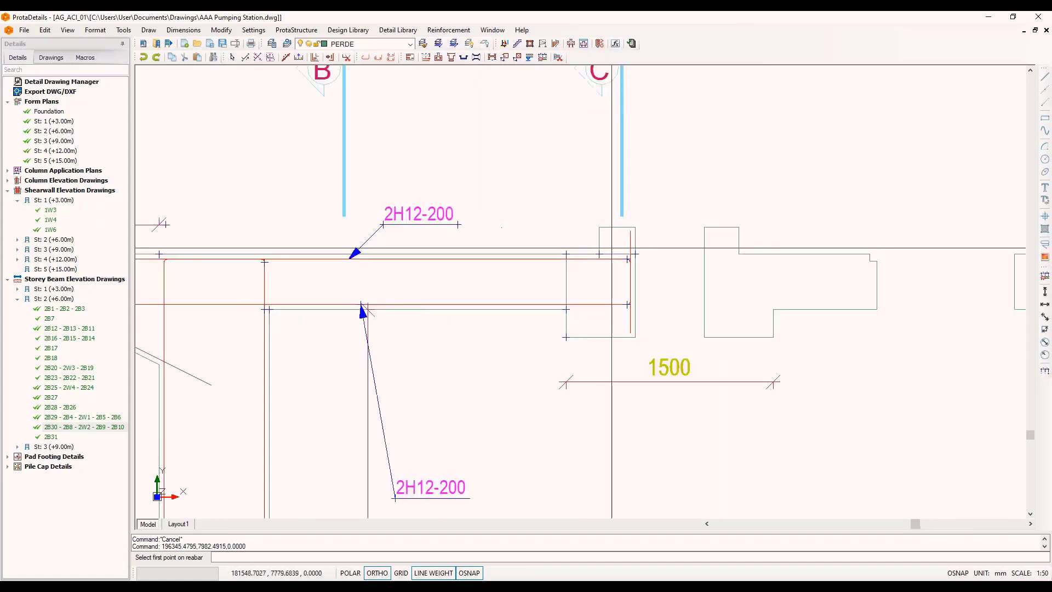
left_click(641, 270)
scroll(641, 270, "down", 3)
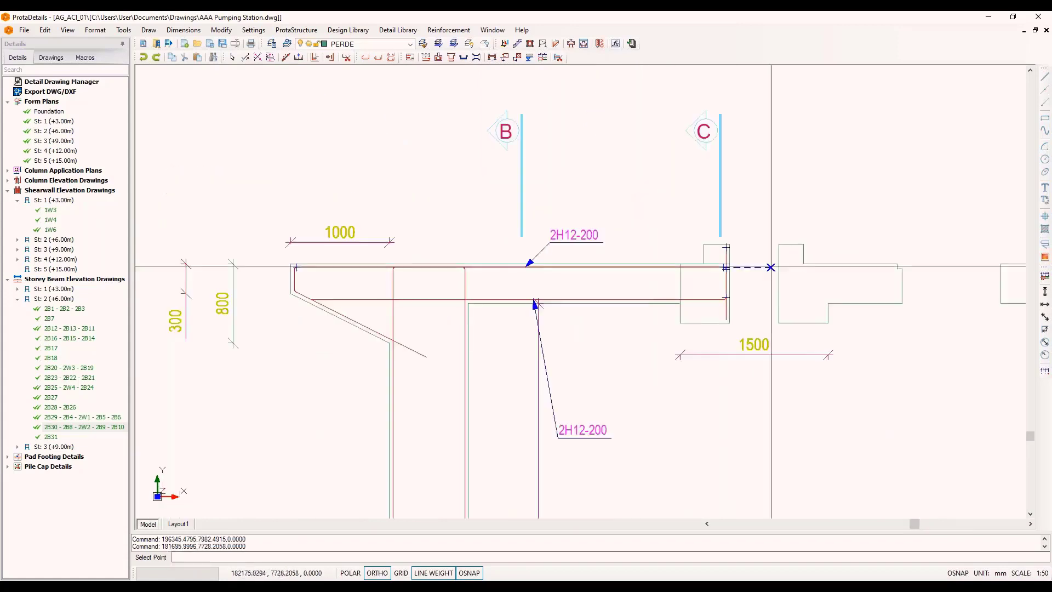
scroll(295, 258, "up", 3)
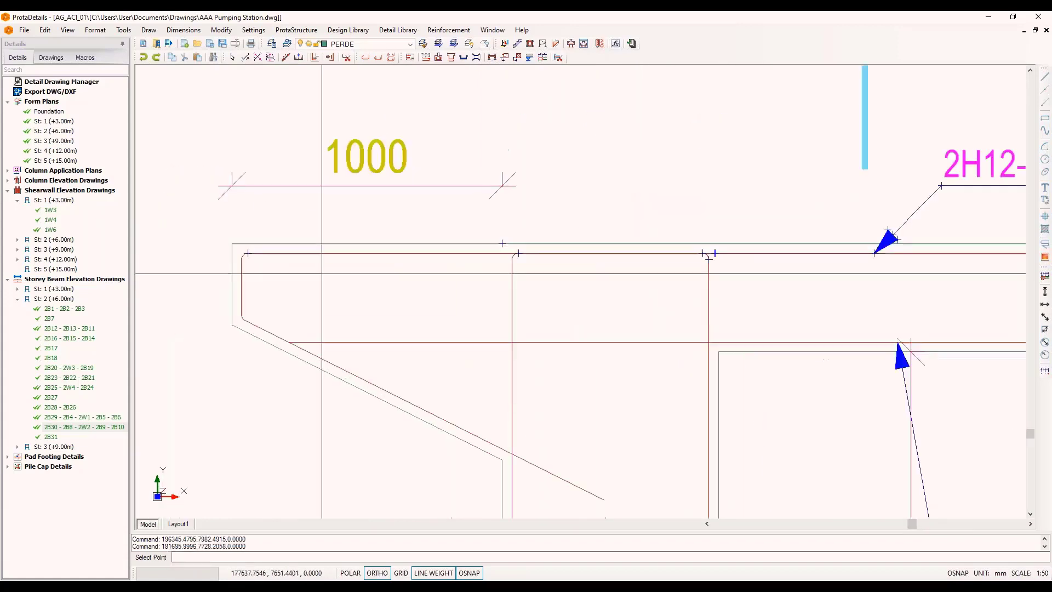
left_click(248, 253)
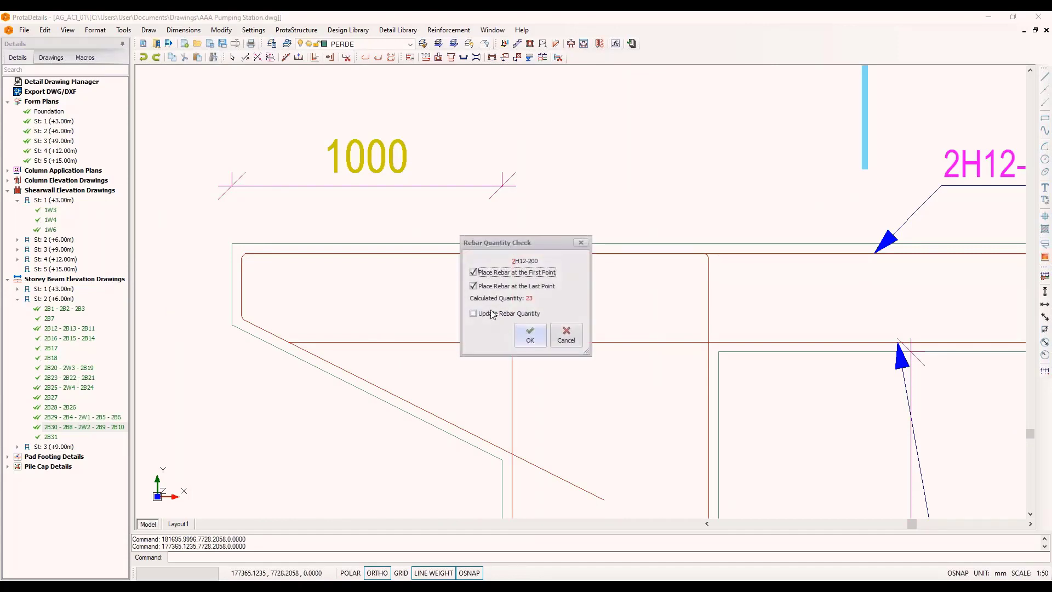
Step: Accept rebars at the first and last points with the rebar quantity updated, and place the distribution label above the Section A-A slab
left_click(529, 335)
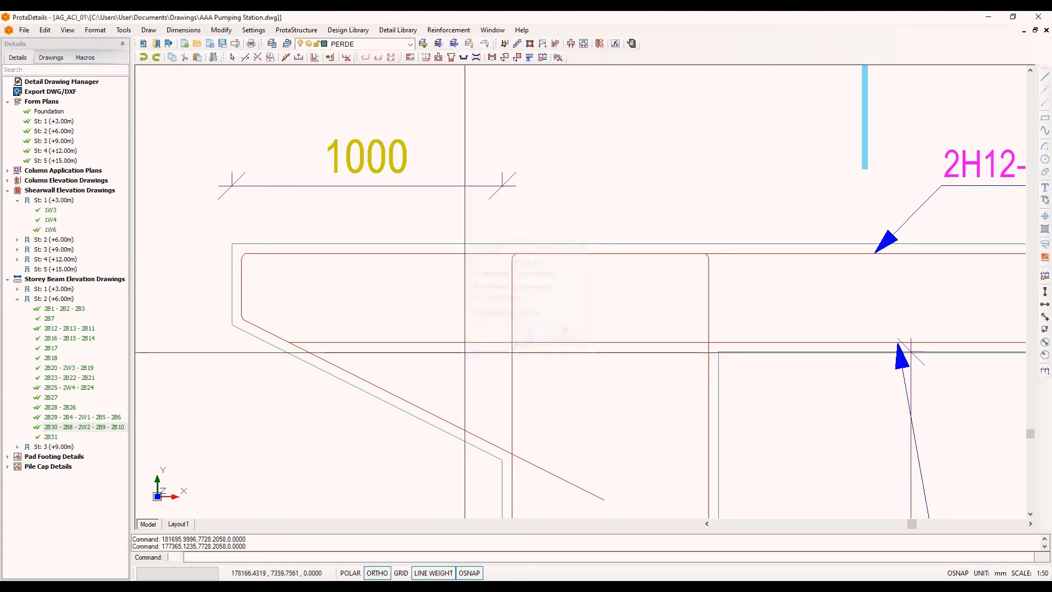
scroll(280, 375, "down", 3)
scroll(485, 308, "up", 2)
left_click(484, 308)
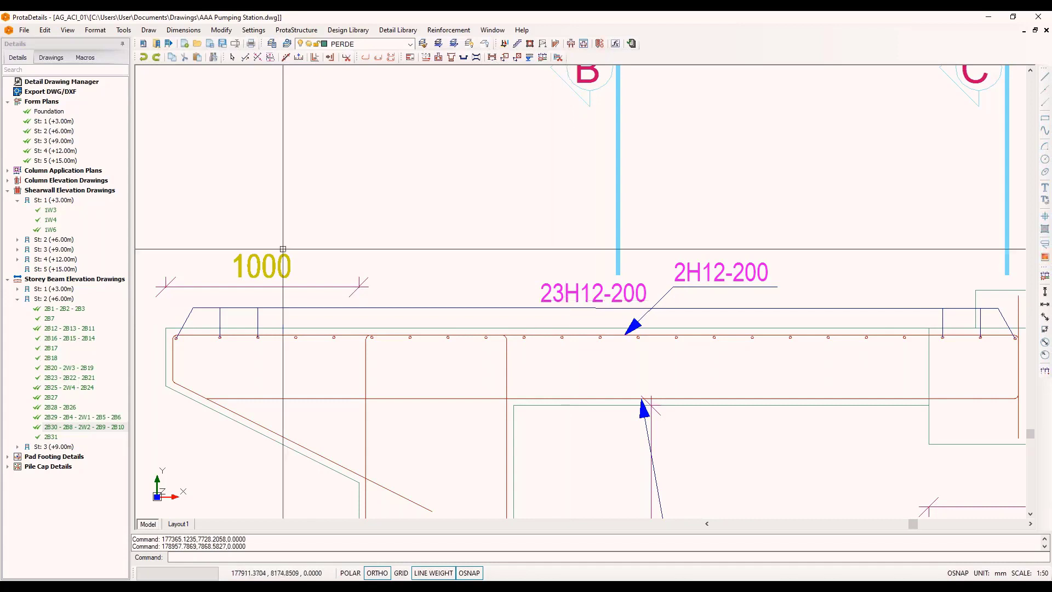
Step: Lay out rebar sections of Section B-B's lower slab rebar along Section A-A's lower slab rebar, from the inner wall face to the slab end
scroll(184, 253, "down", 3)
scroll(184, 252, "down", 5)
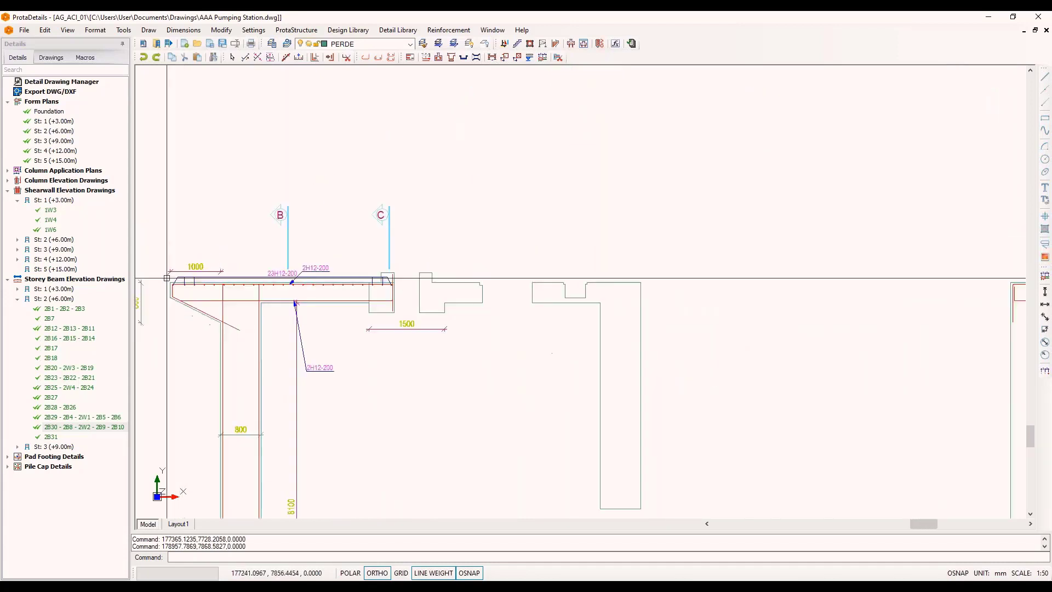
scroll(918, 271, "up", 3)
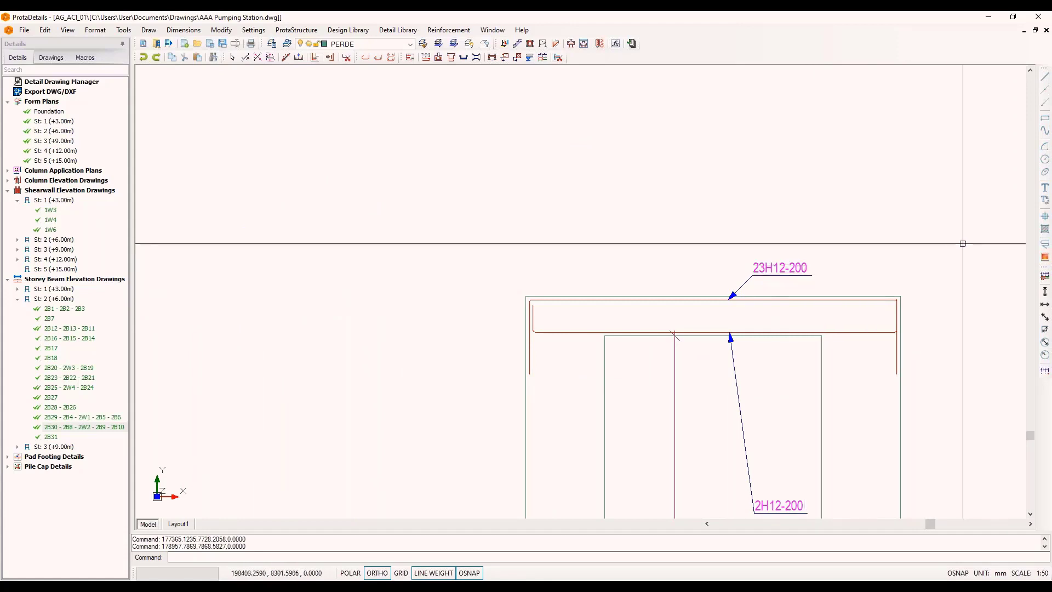
scroll(982, 235, "down", 1)
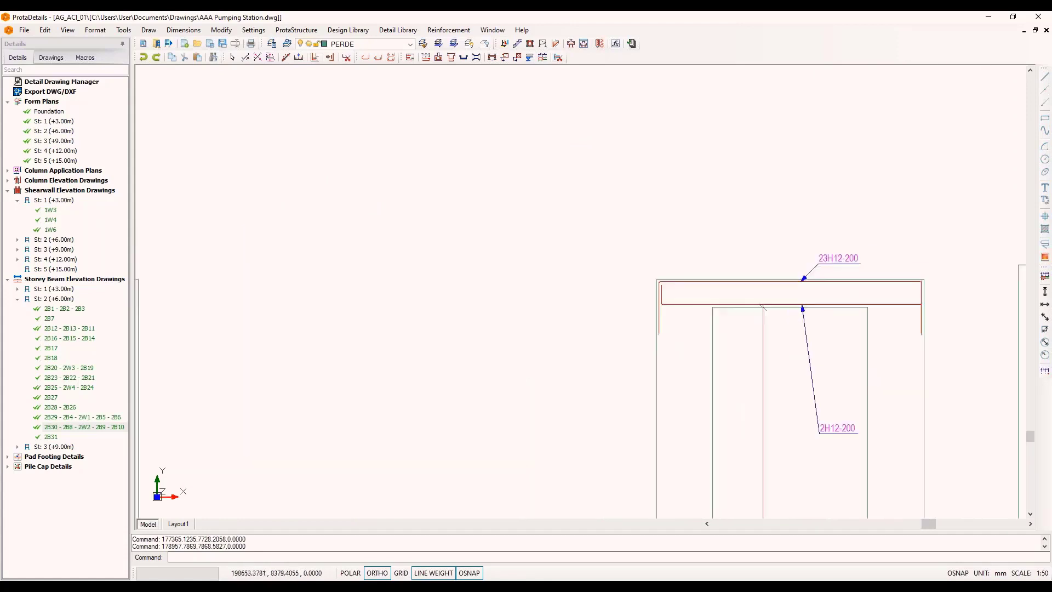
left_click(835, 430)
scroll(845, 413, "down", 2)
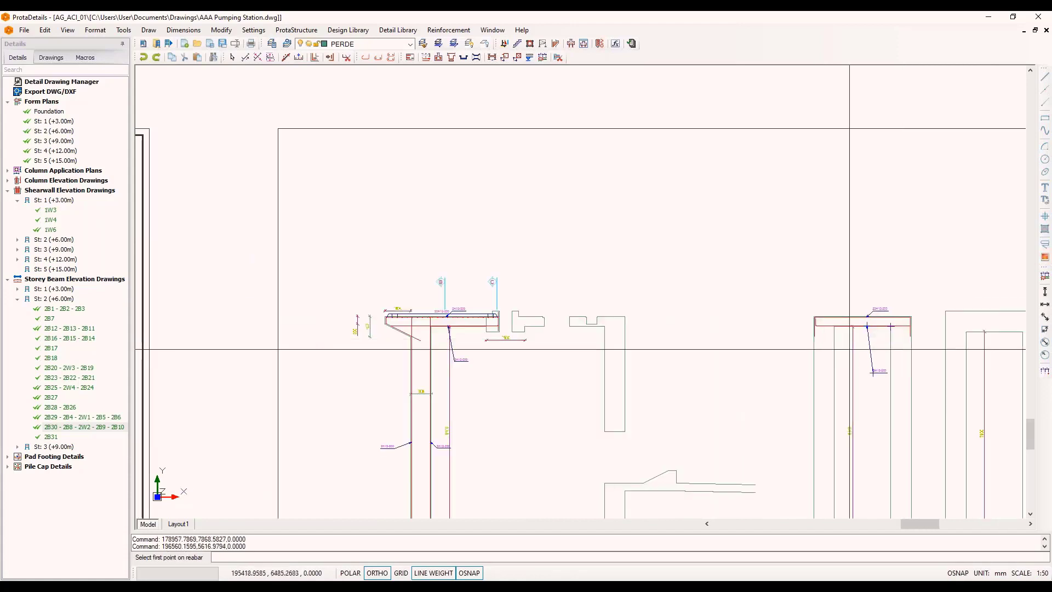
scroll(453, 321, "up", 5)
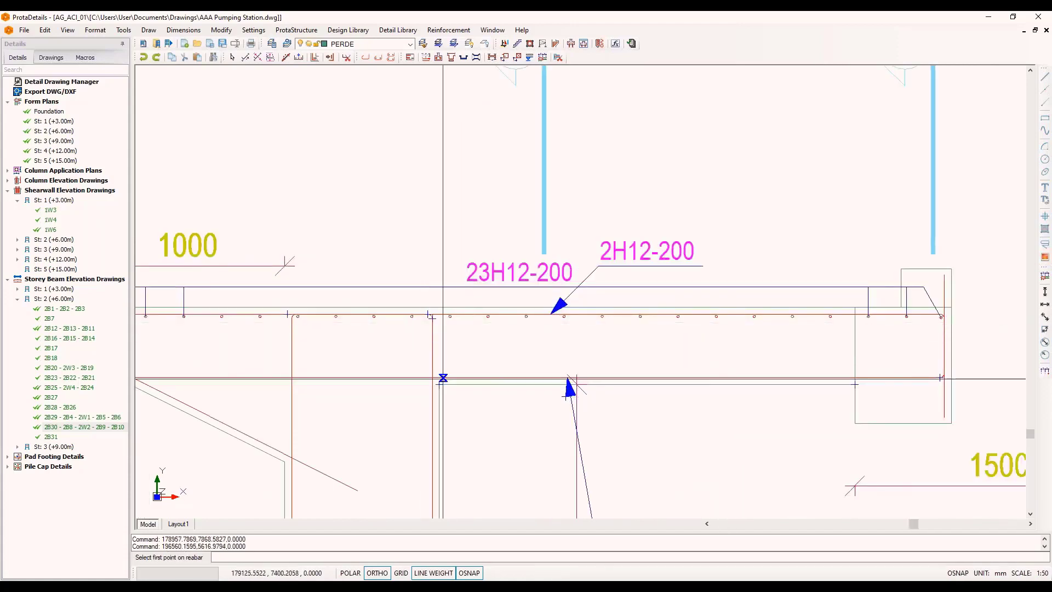
left_click(439, 378)
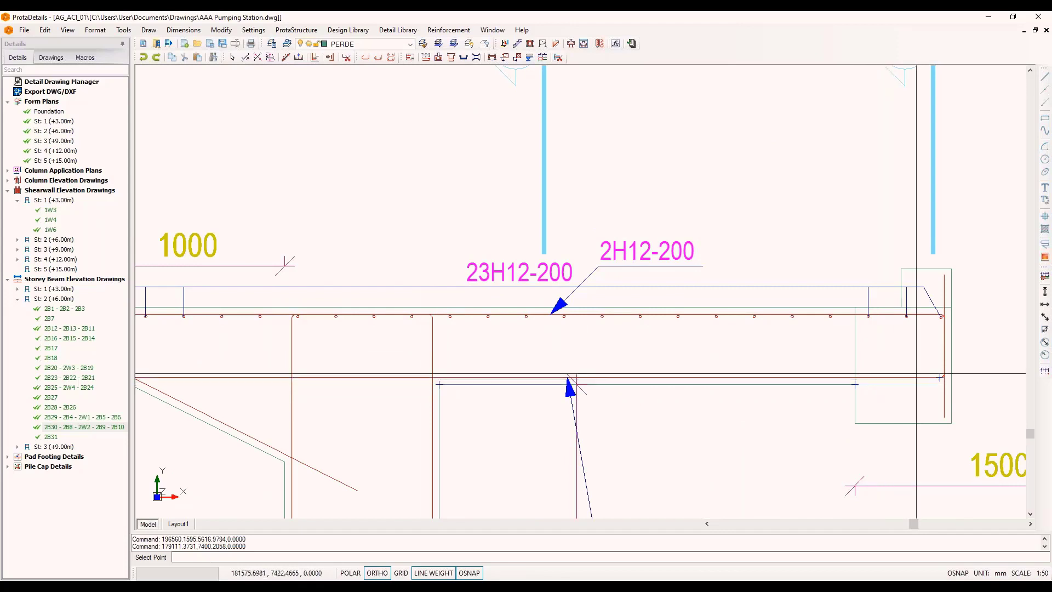
left_click(941, 377)
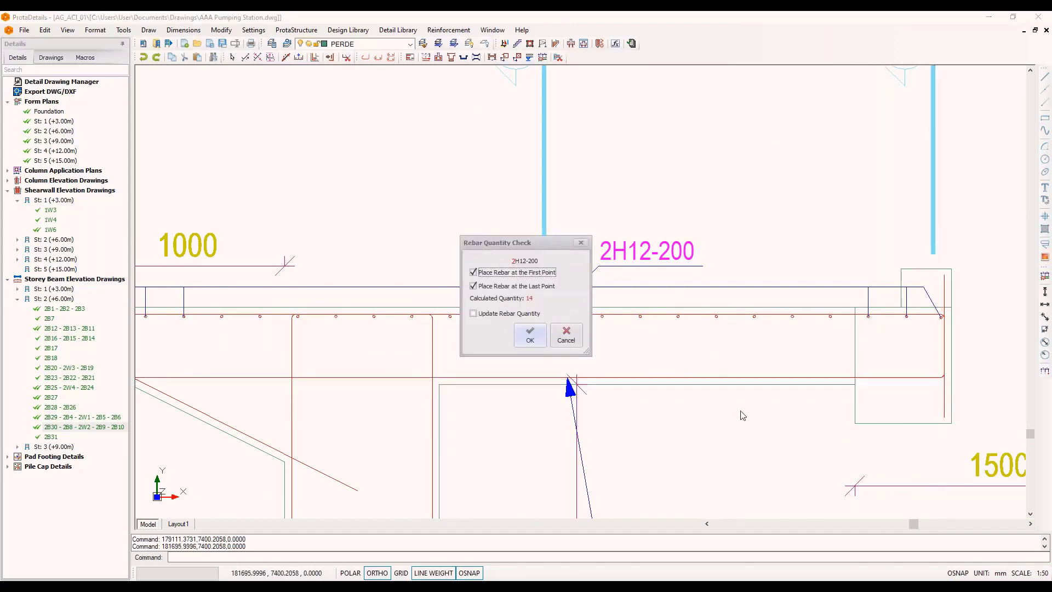
Step: Accept the lower rebar distribution with both end points included and its quantity updated, and place its label below the Section A-A slab
left_click(529, 324)
left_click(671, 441)
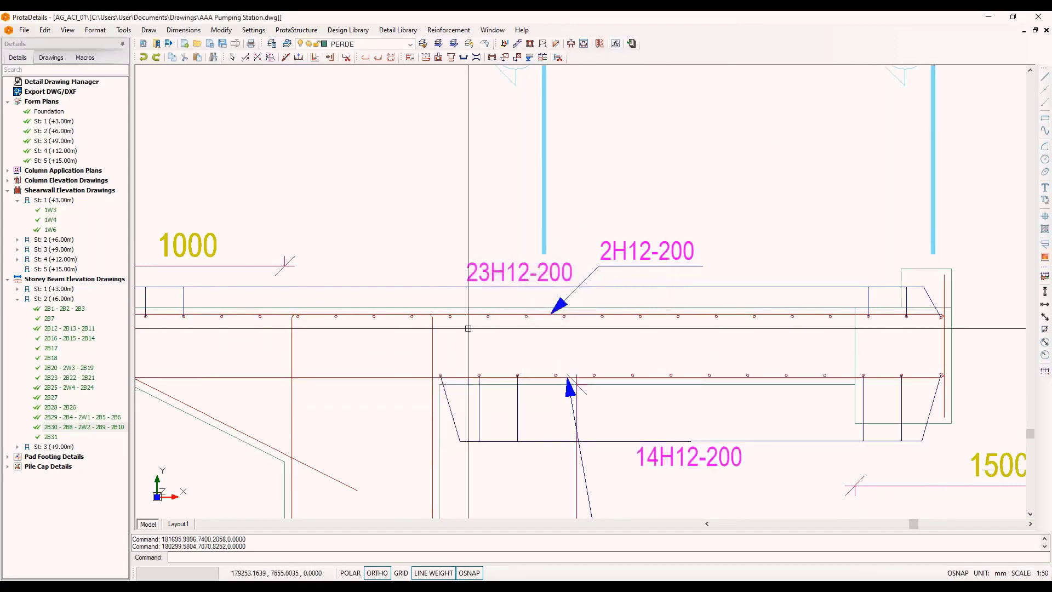
scroll(334, 305, "down", 2)
key("Escape")
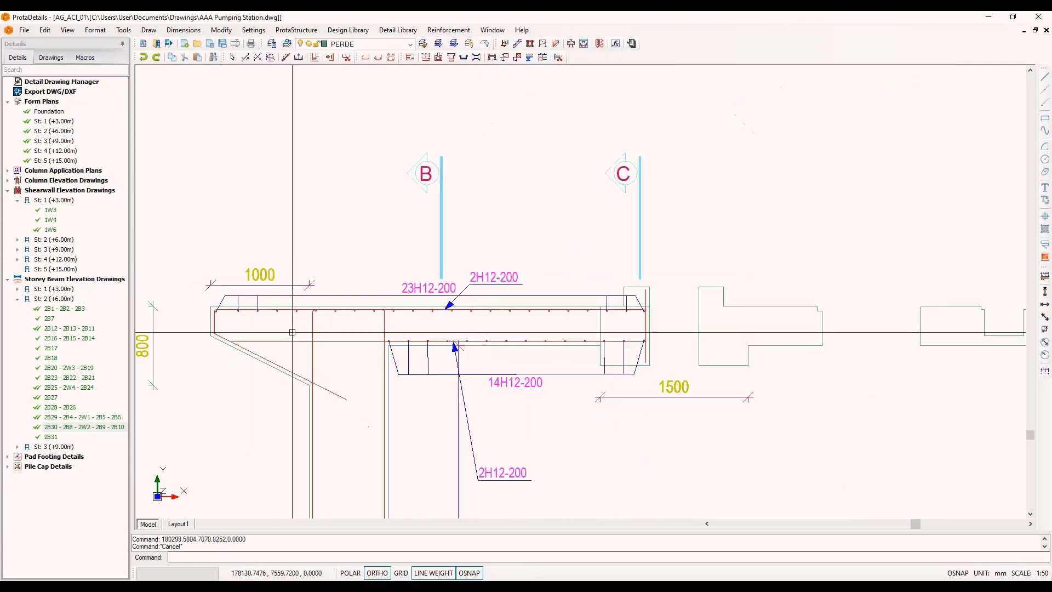
Step: Start a formwork rebar and choose the U shape with both legs bent upward
scroll(292, 332, "down", 2)
scroll(905, 395, "up", 4)
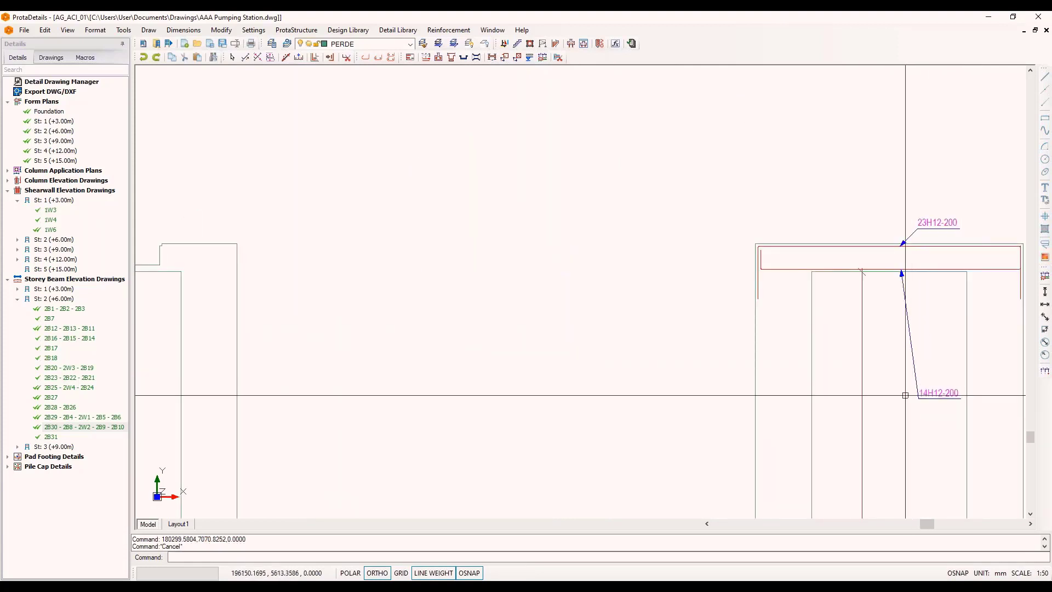
scroll(905, 394, "down", 3)
middle_click_drag(454, 339, 399, 349)
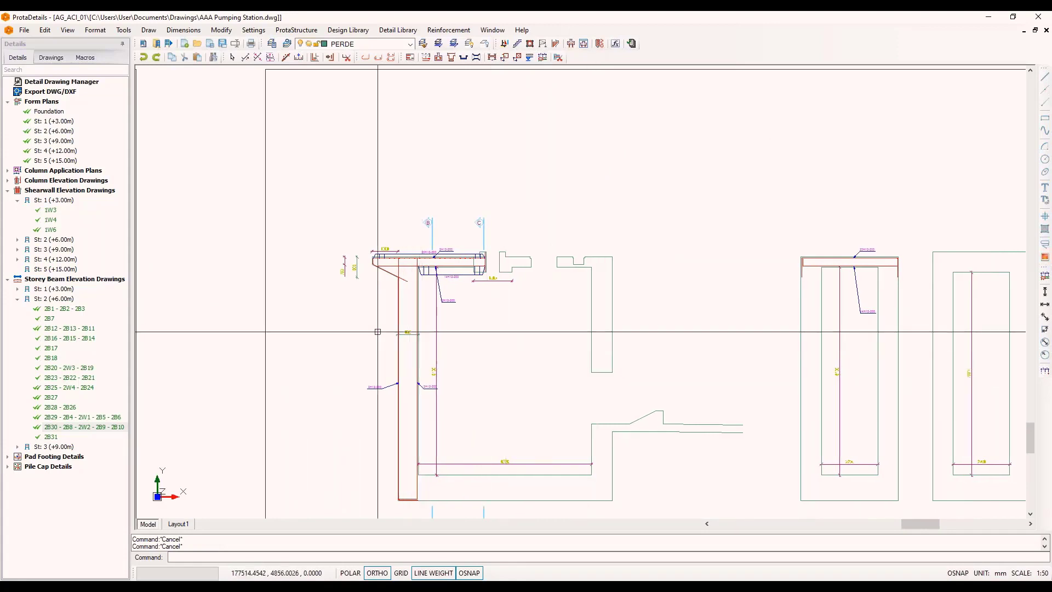
scroll(377, 331, "up", 2)
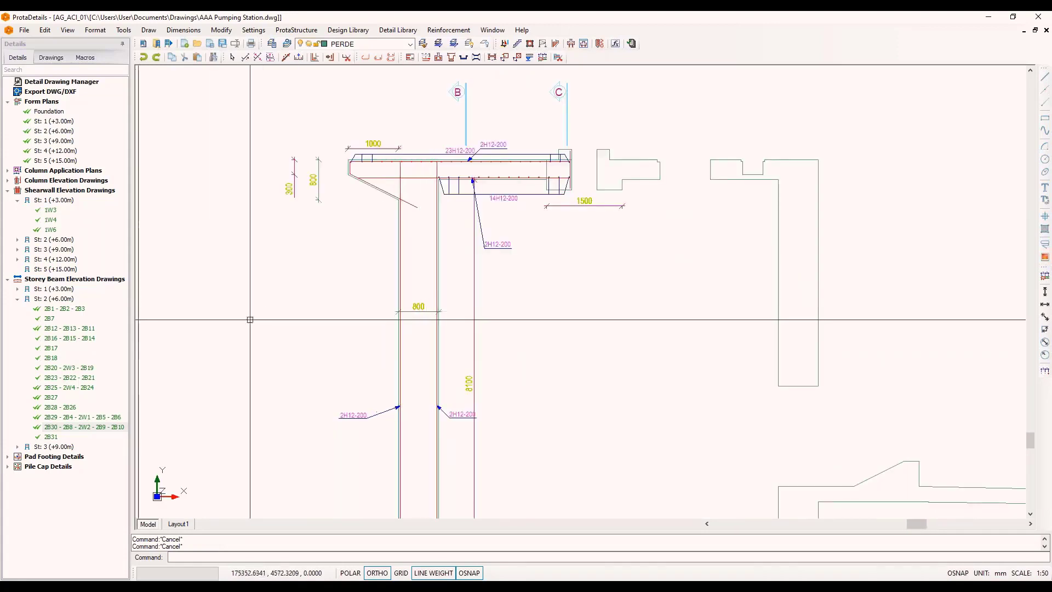
scroll(250, 319, "down", 2)
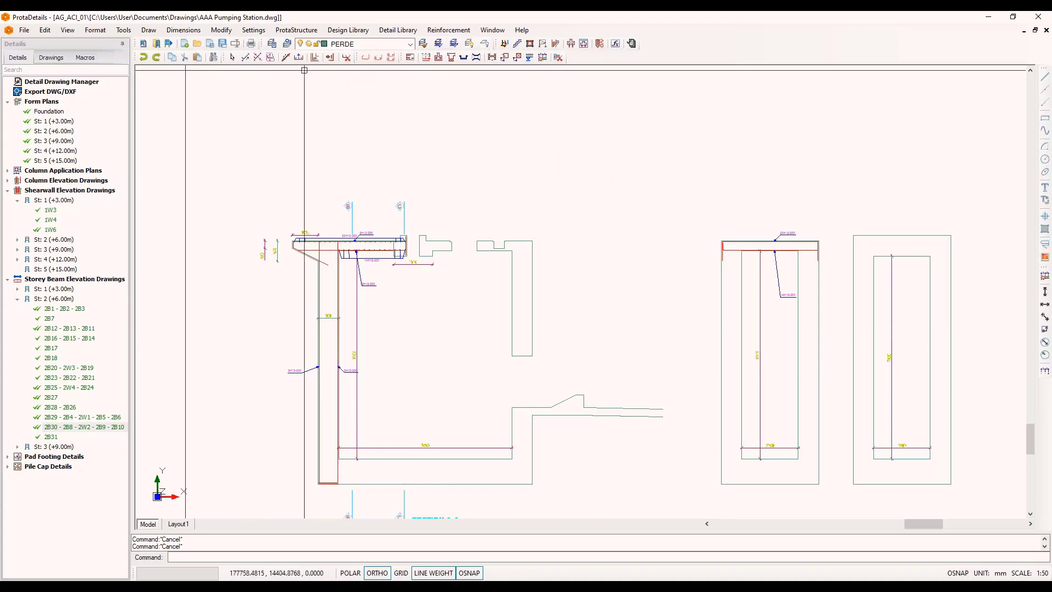
left_click(257, 58)
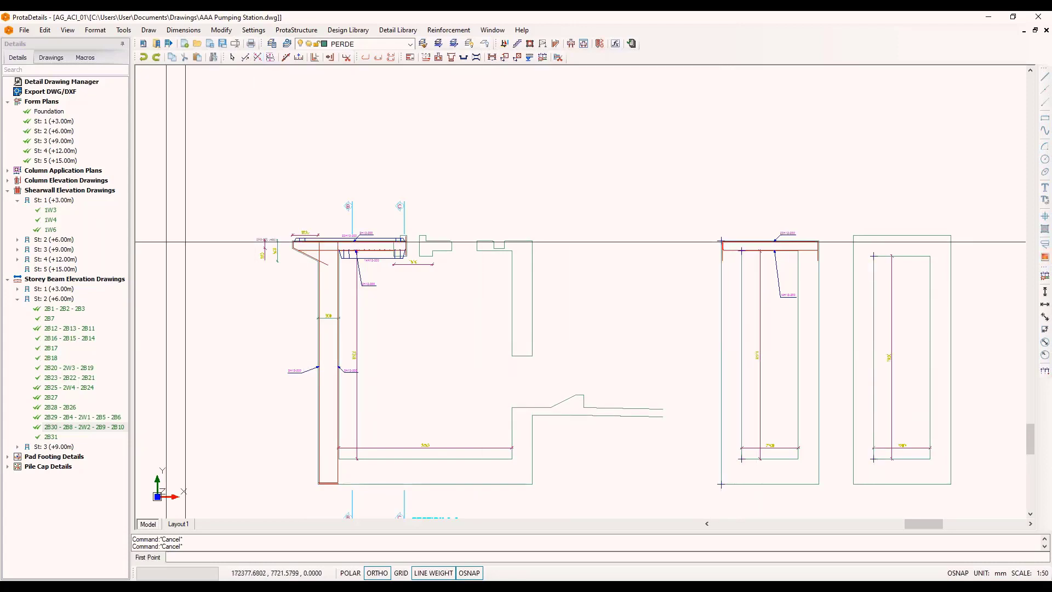
left_click_drag(119, 213, 615, 141)
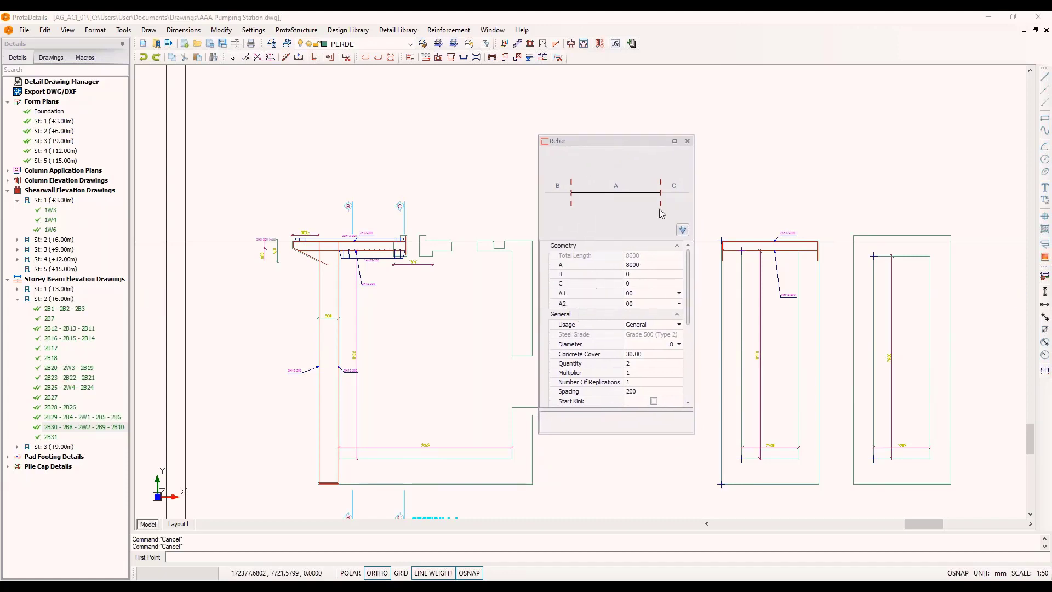
left_click(682, 229)
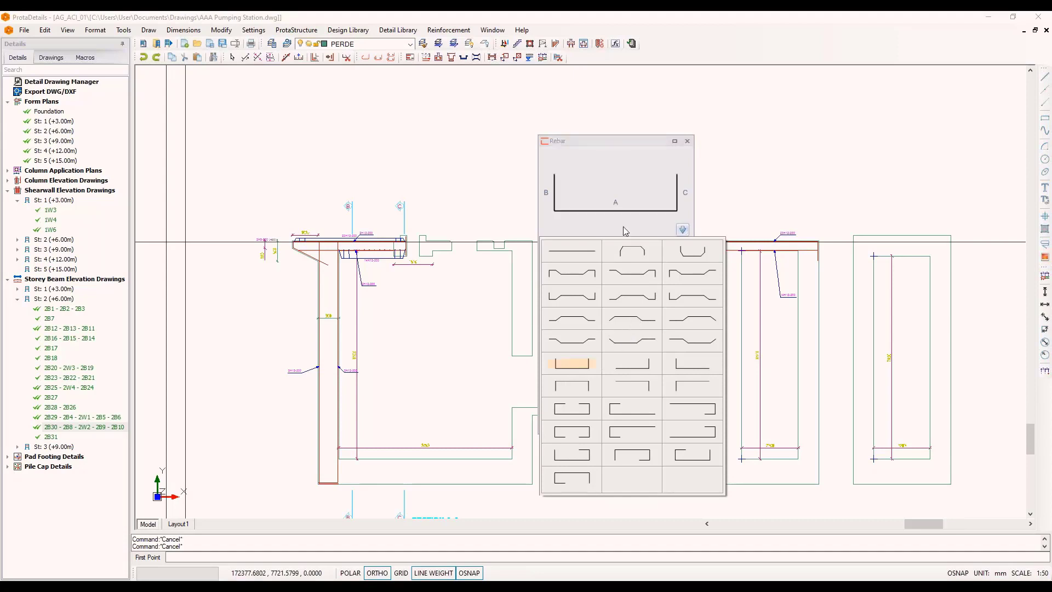
left_click(684, 231)
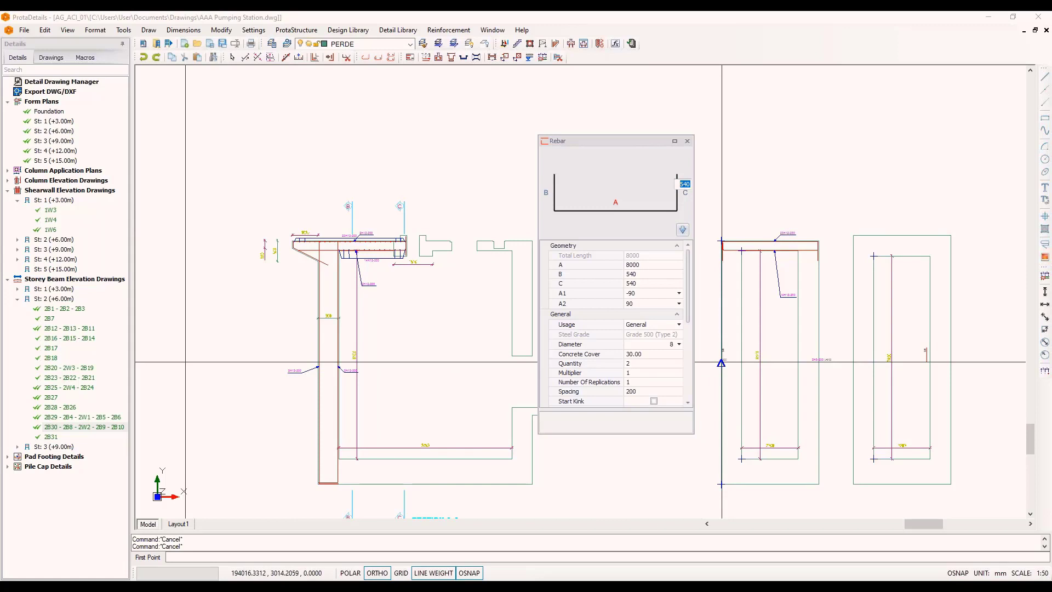
Step: Insert the U-shaped rebar across Section B-B from outer face to outer face and span its distribution from the section's top to its base
left_click(720, 362)
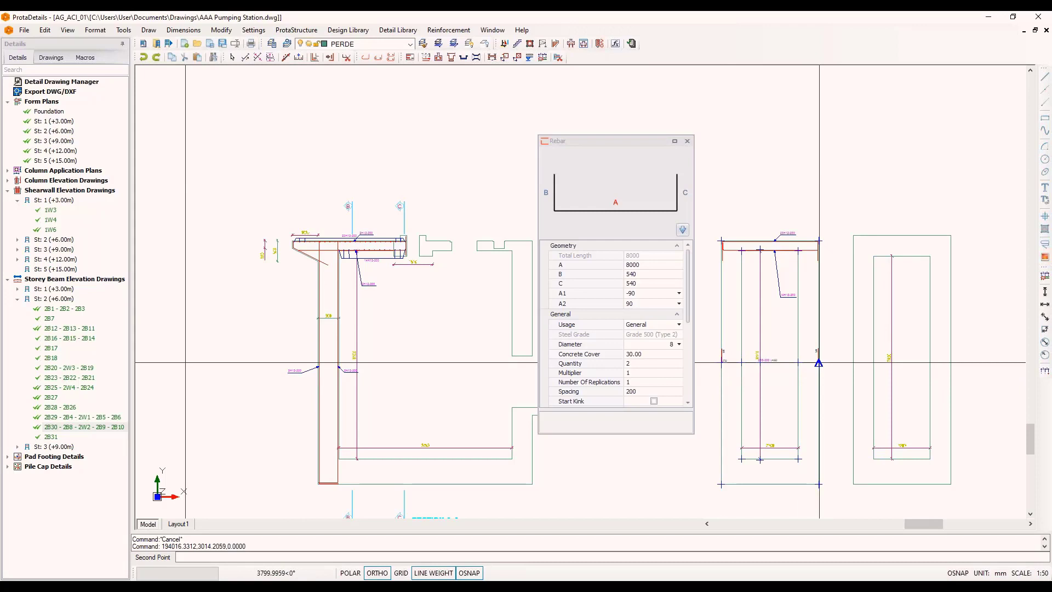
left_click(818, 362)
scroll(740, 241, "up", 3)
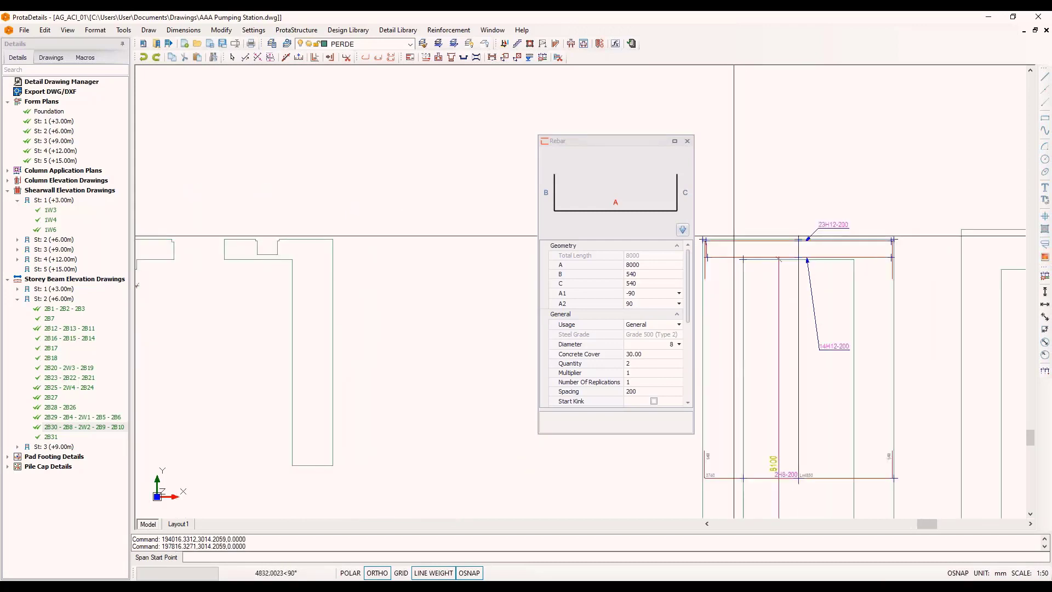
scroll(737, 225, "down", 3)
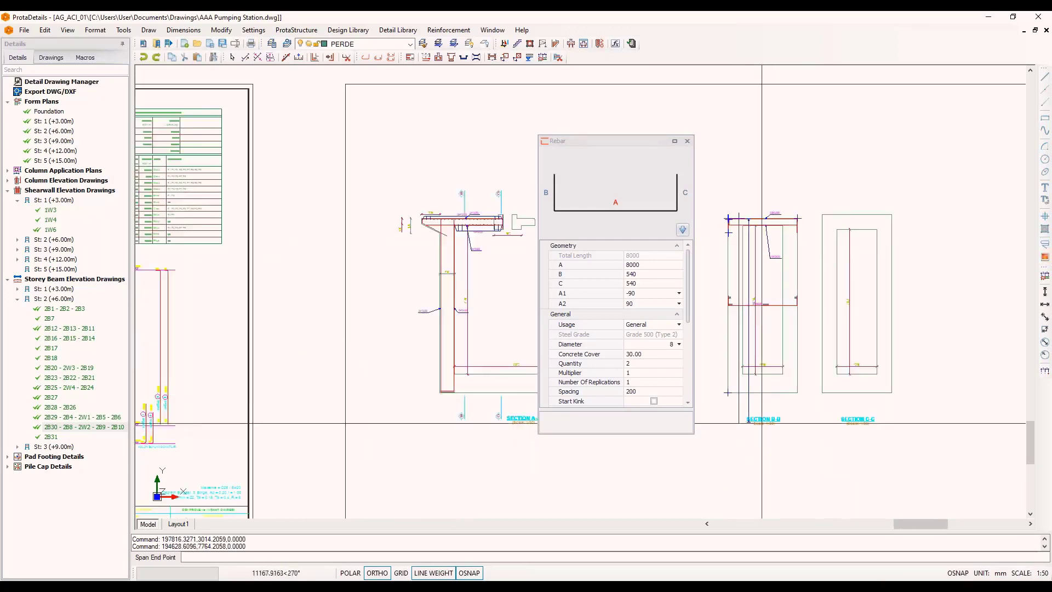
left_click(739, 391)
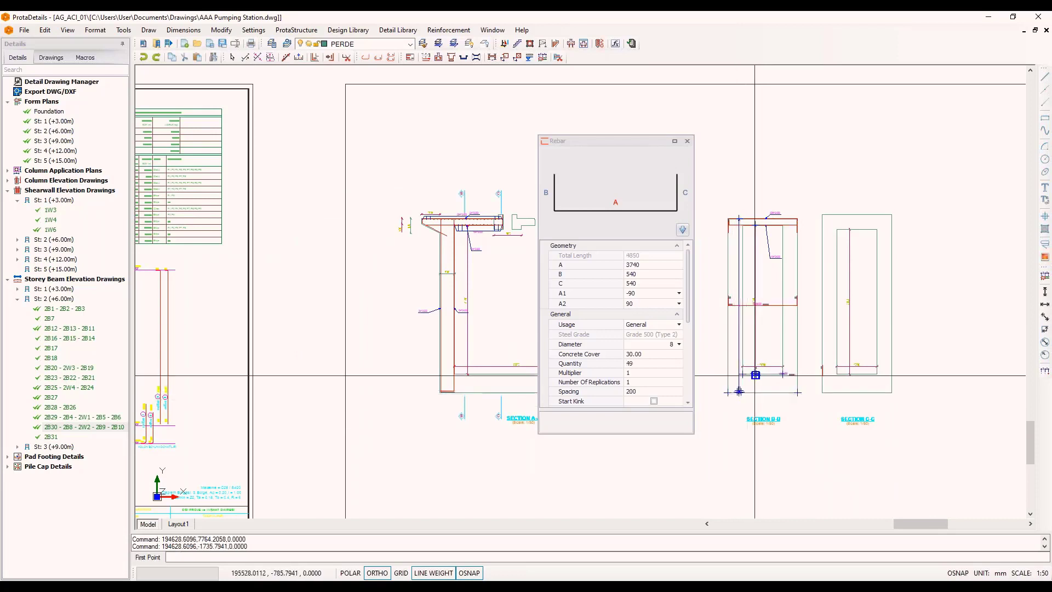
Step: Insert an inverted U rebar with downward legs across Section B-B above the first one, distributed from the section's top to its base
left_click(682, 229)
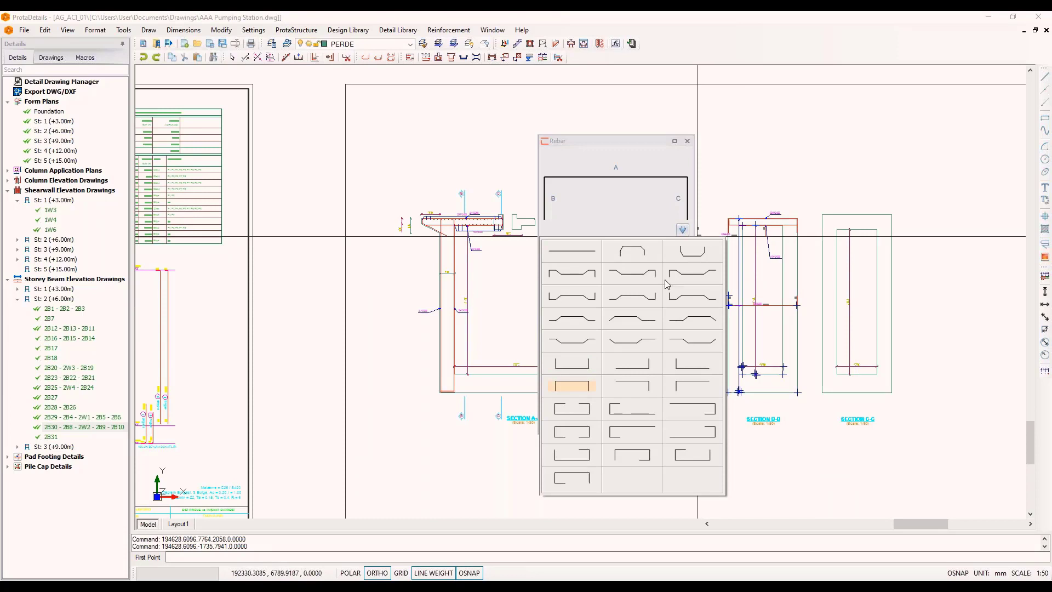
left_click(682, 229)
scroll(714, 291, "up", 2)
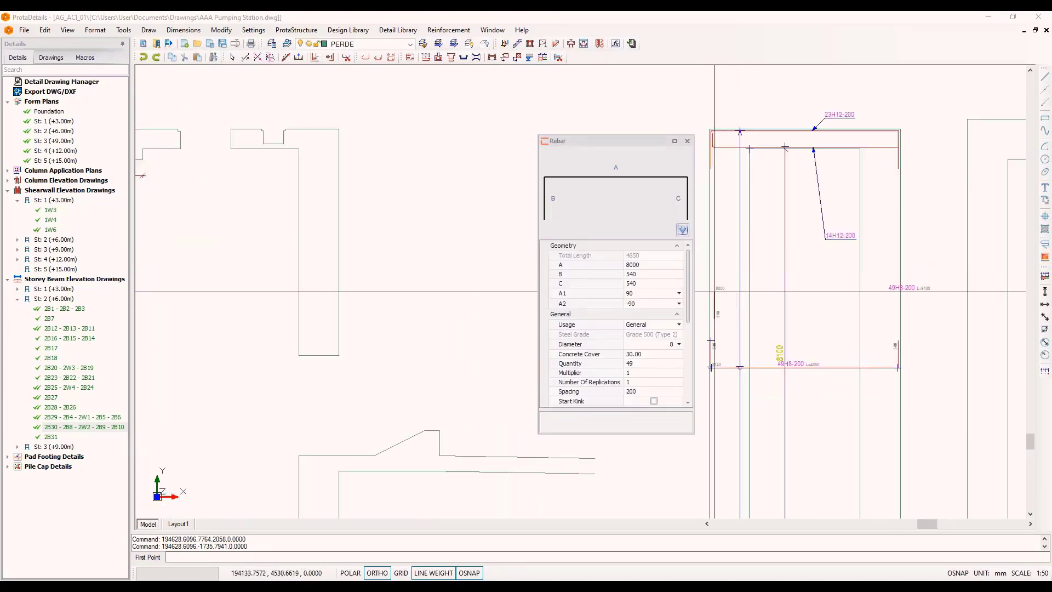
left_click(712, 270)
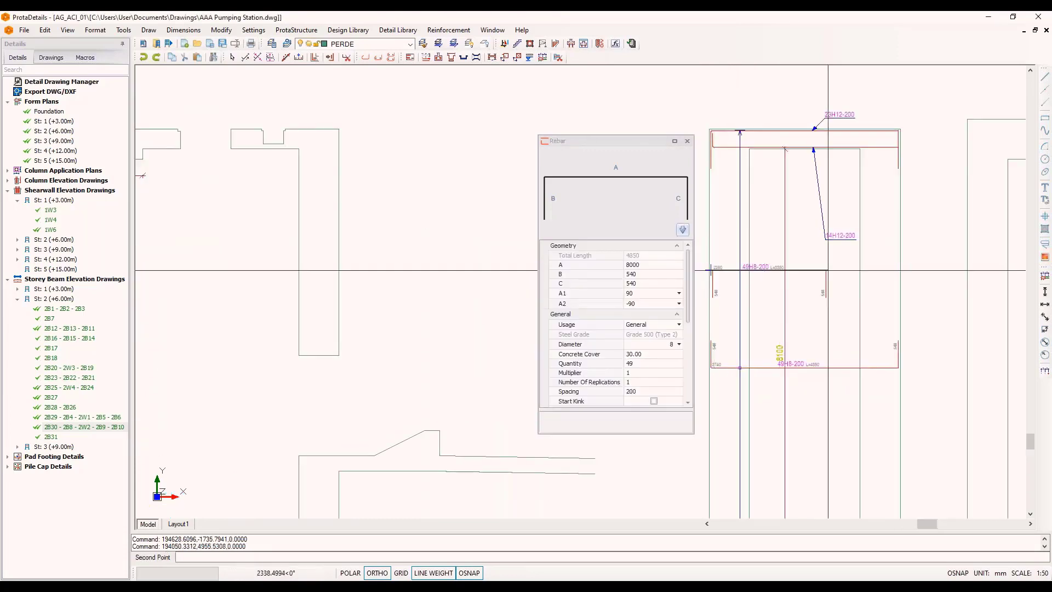
left_click(901, 270)
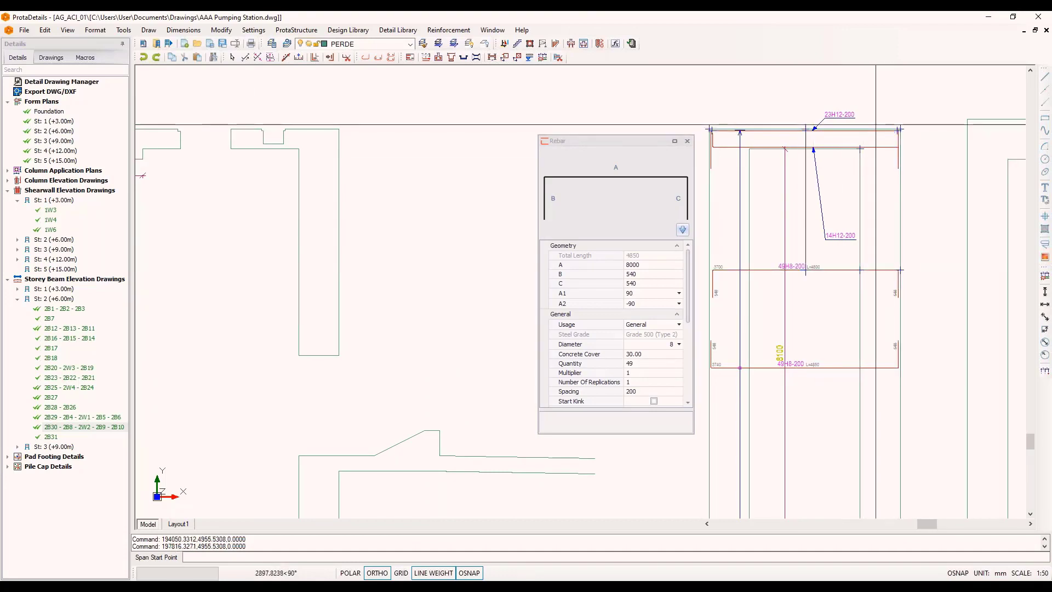
scroll(875, 274, "down", 3)
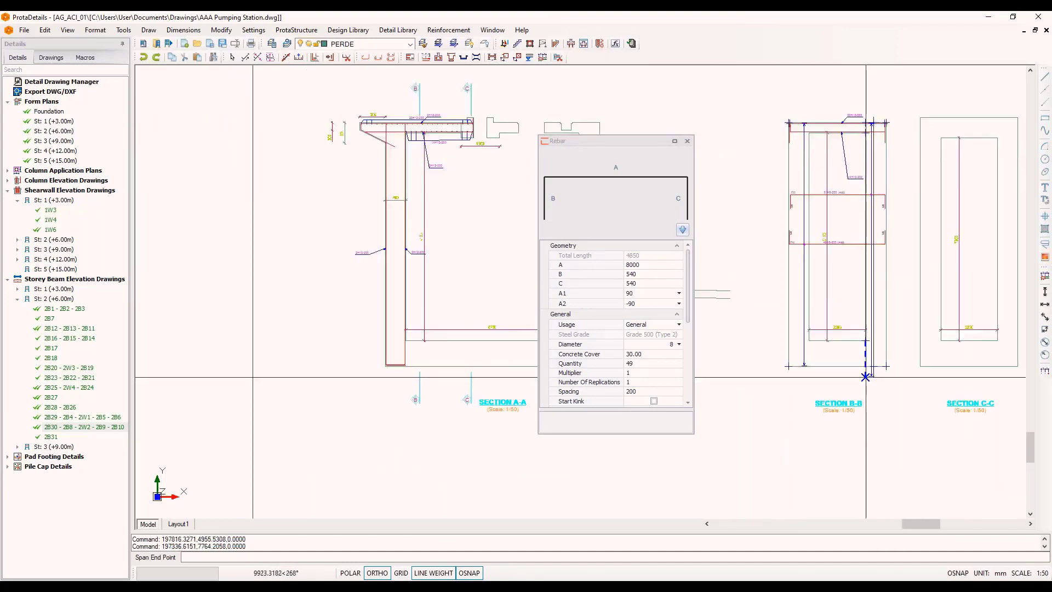
left_click(873, 365)
key("Escape")
key("Escape")
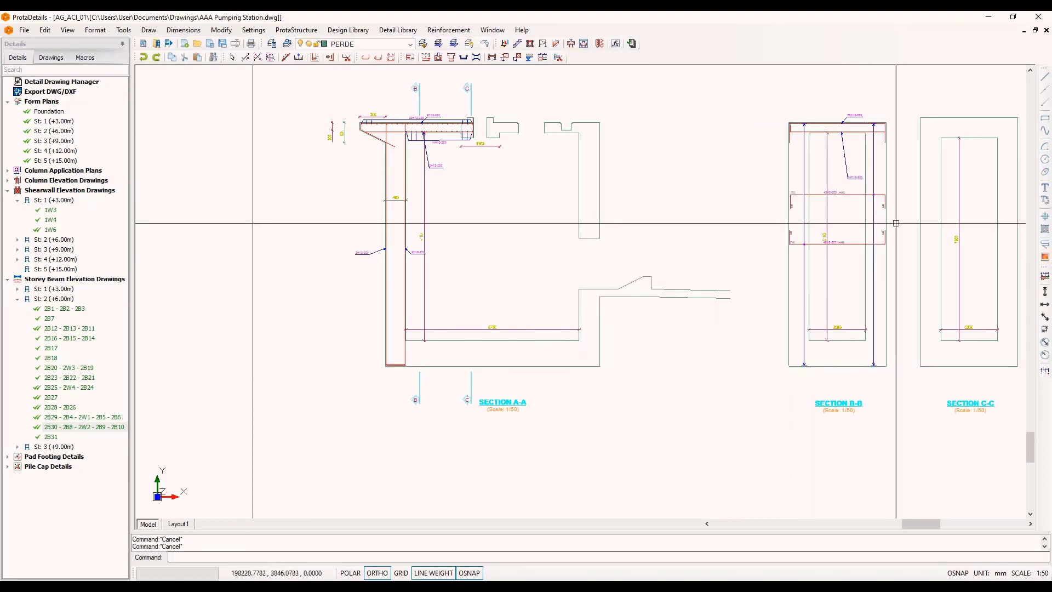
Step: Distribute rebar sections of Section B-B's inverted U rebar along Section A-A's outer wall rebar below the haunch, including both end points and updating the quantity
scroll(890, 215, "up", 4)
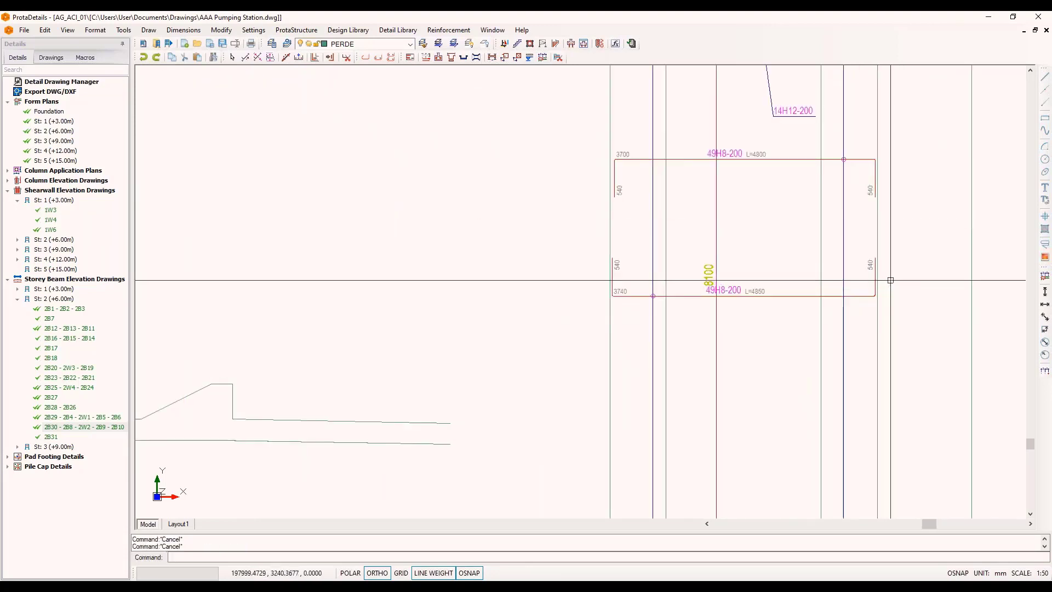
scroll(889, 279, "down", 2)
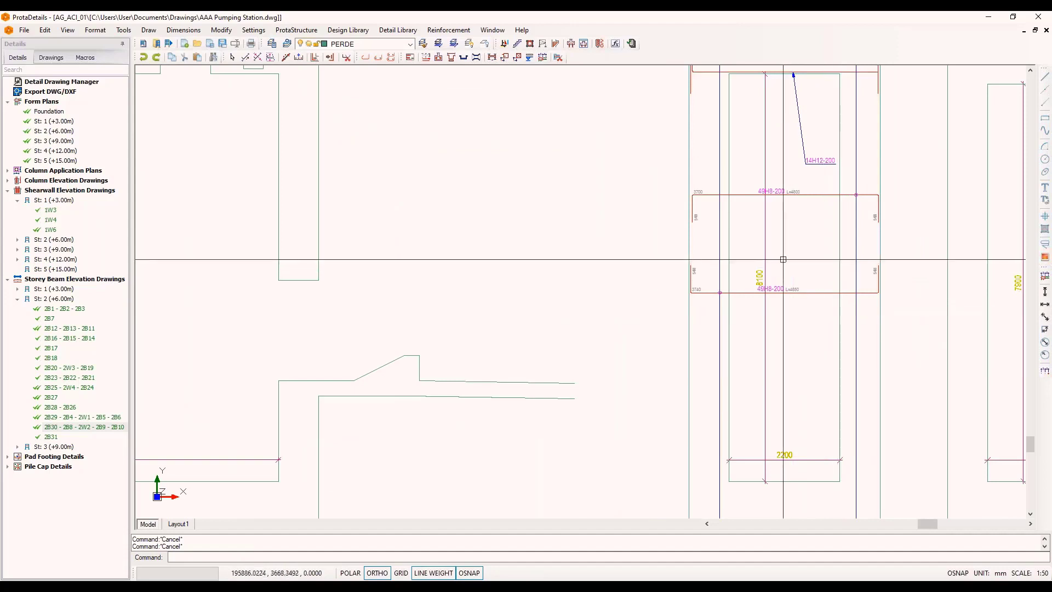
scroll(814, 218, "down", 1)
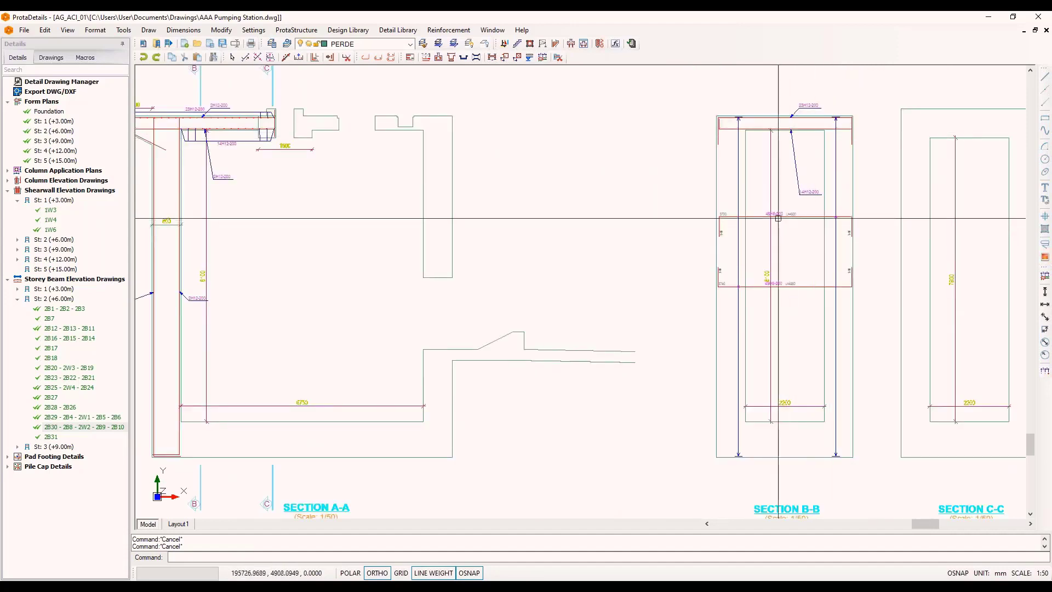
scroll(768, 217, "up", 1)
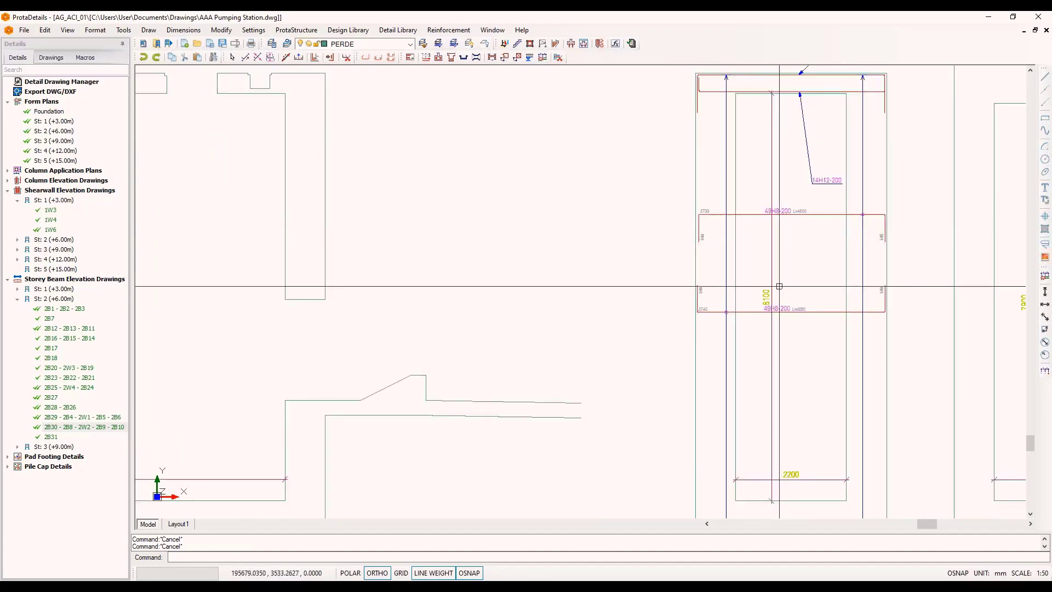
scroll(875, 224, "down", 2)
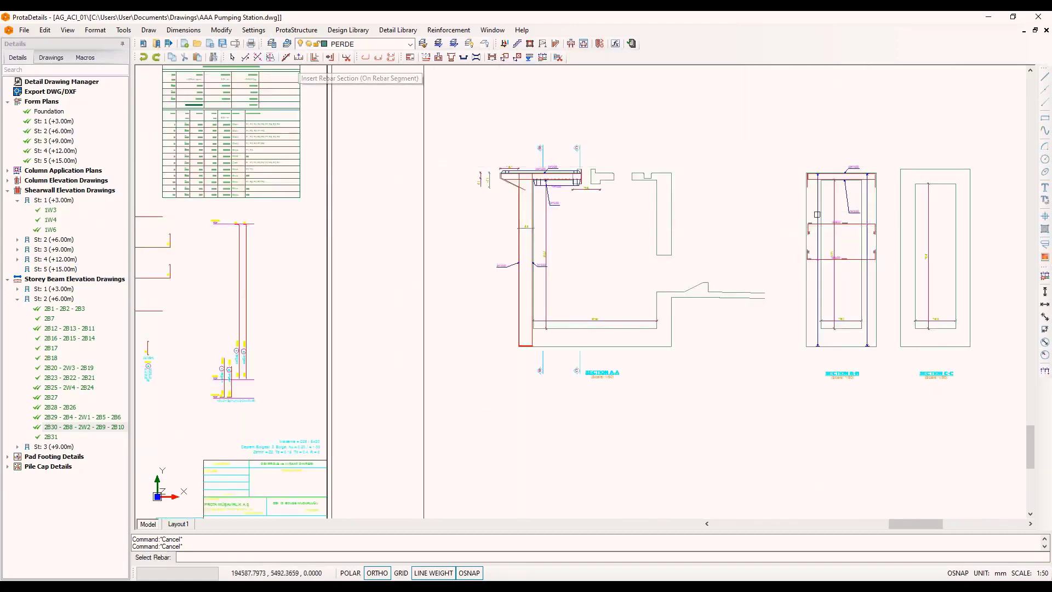
left_click(854, 224)
scroll(526, 225, "up", 3)
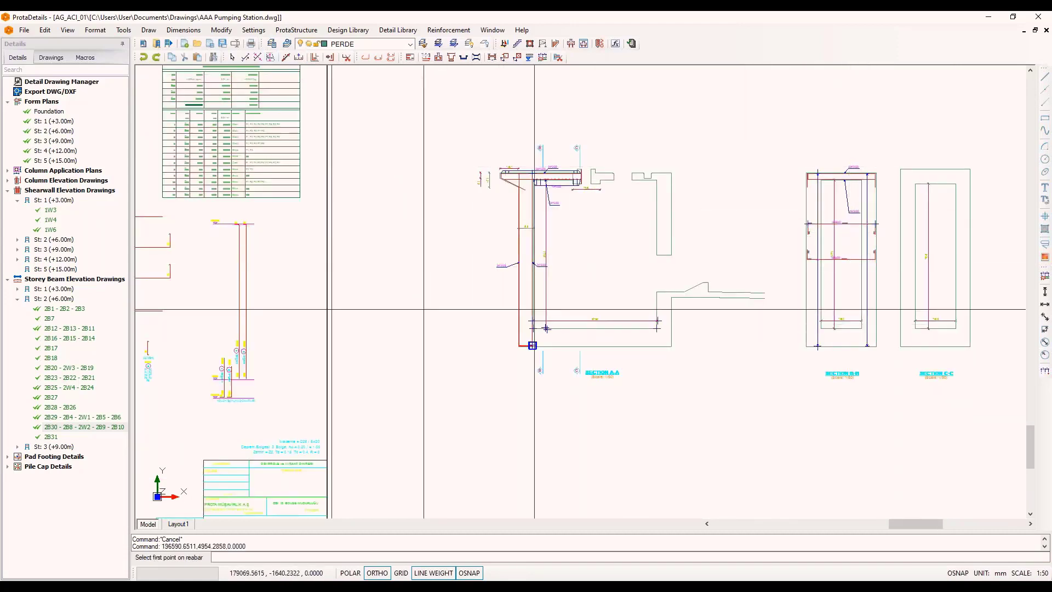
middle_click_drag(512, 100, 535, 189)
scroll(532, 170, "up", 2)
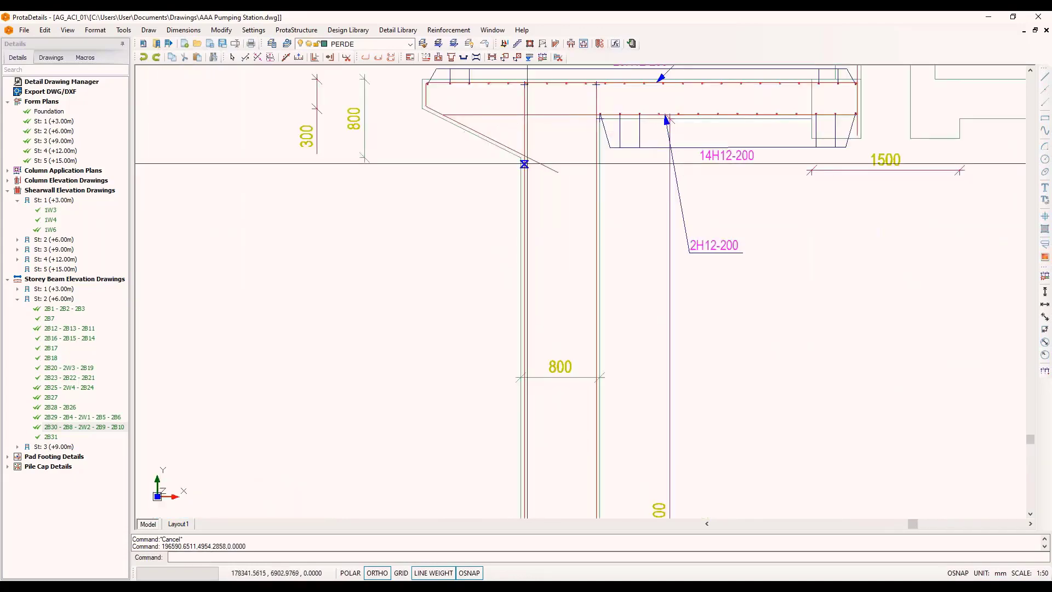
left_click(523, 162)
scroll(524, 157, "down", 3)
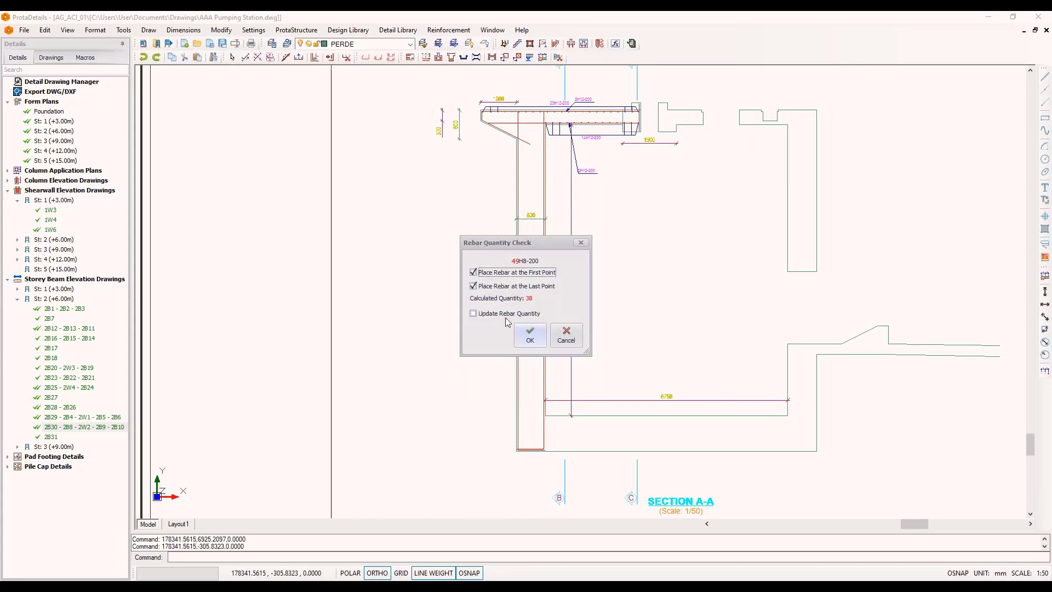
left_click(528, 334)
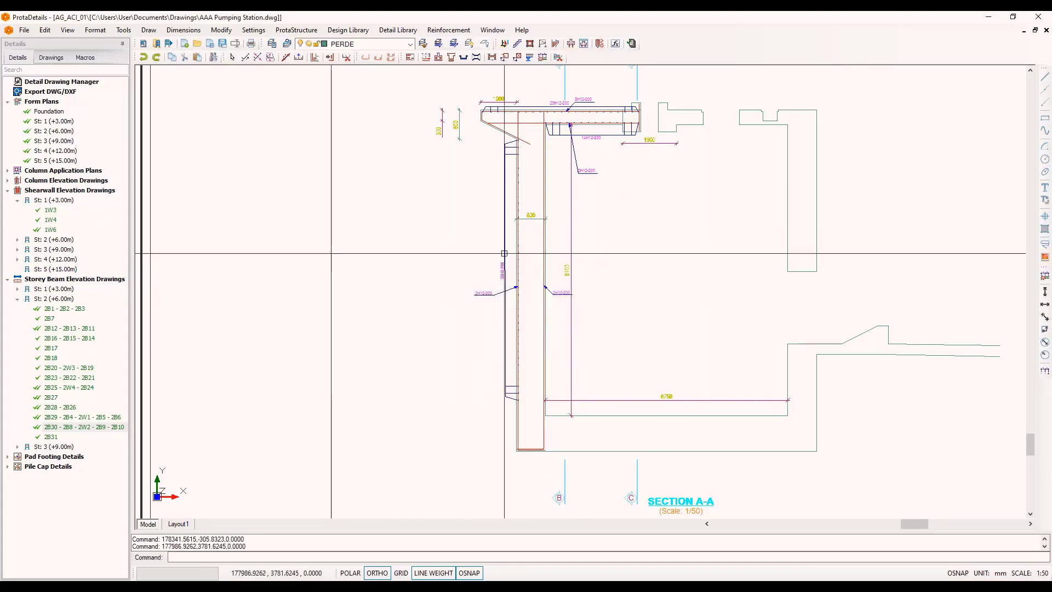
Step: Examine the inverted U rebar's label and distribution extent in Section B-B and its laid-out rebar sections along the wall in Section A-A
scroll(503, 253, "down", 3)
scroll(774, 266, "up", 3)
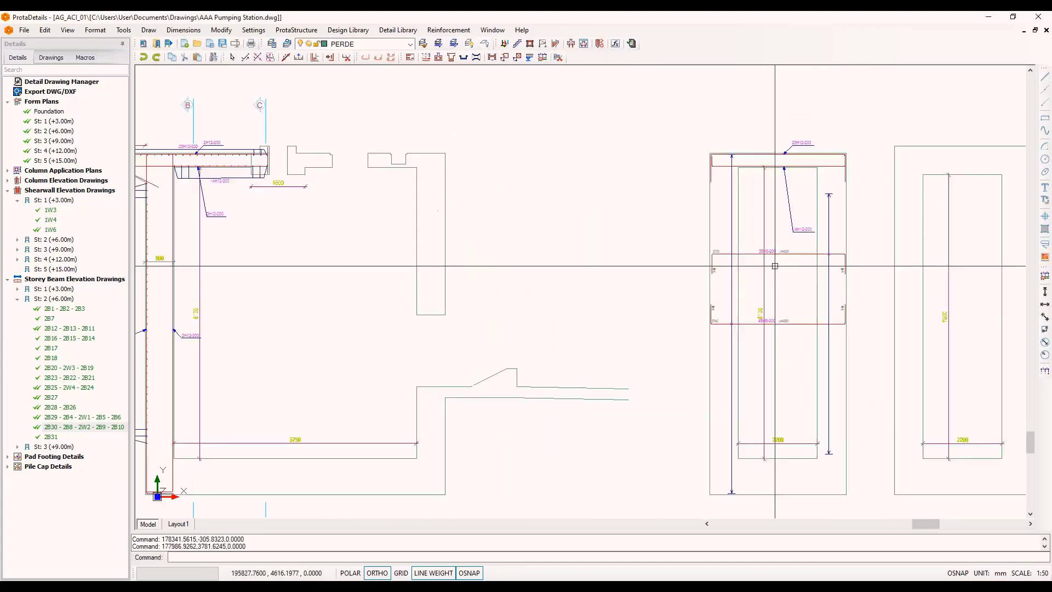
scroll(780, 265, "down", 2)
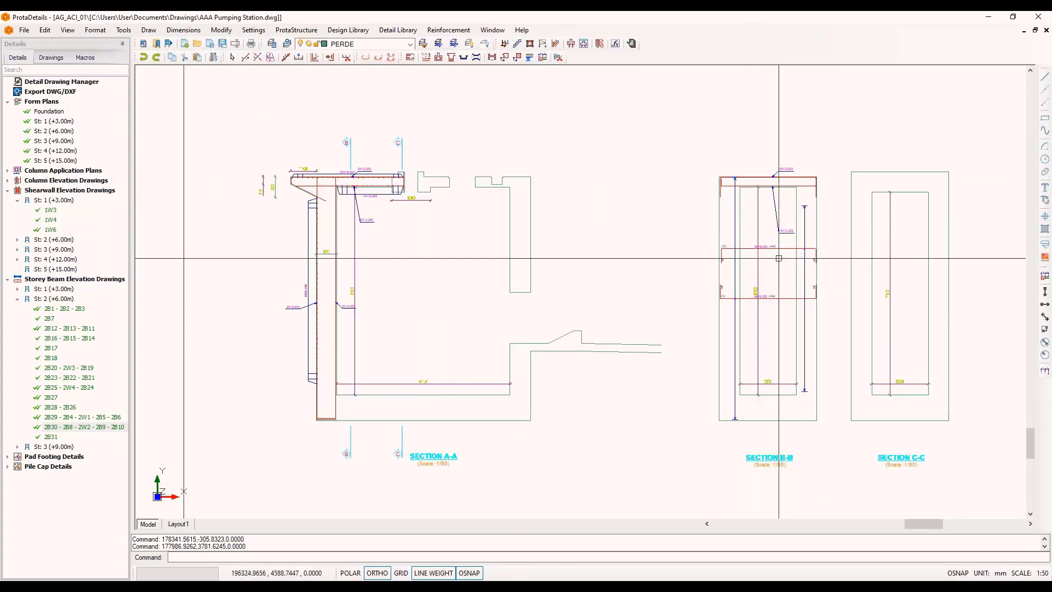
scroll(774, 253, "up", 4)
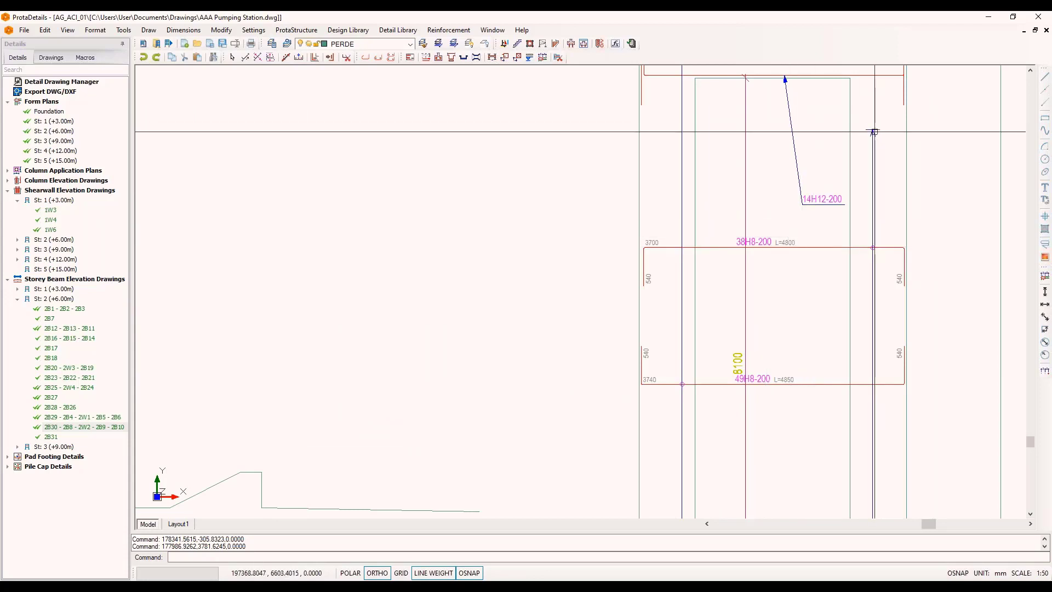
scroll(889, 127, "down", 4)
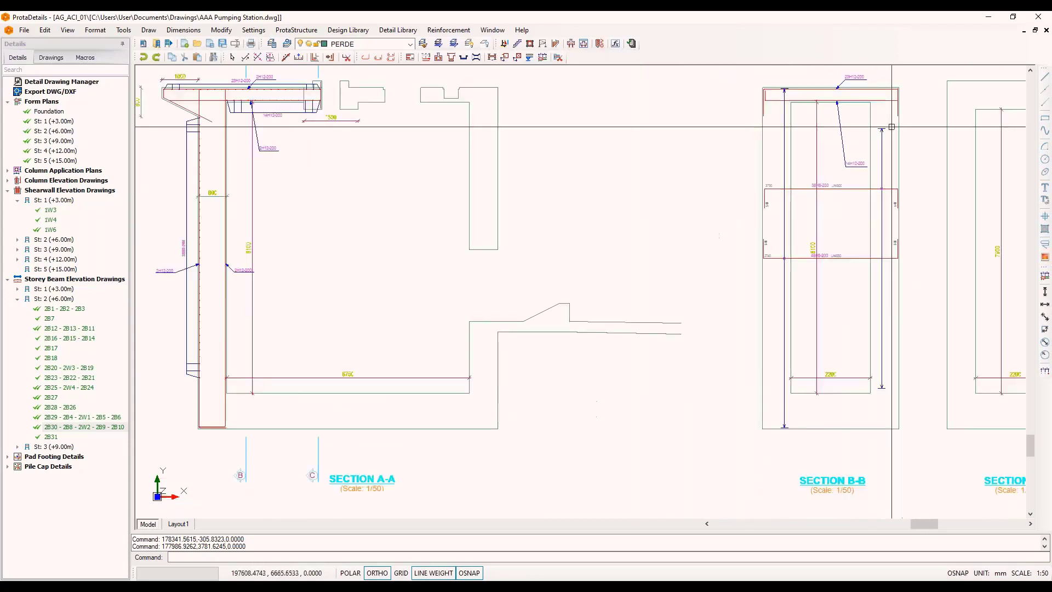
scroll(386, 161, "up", 4)
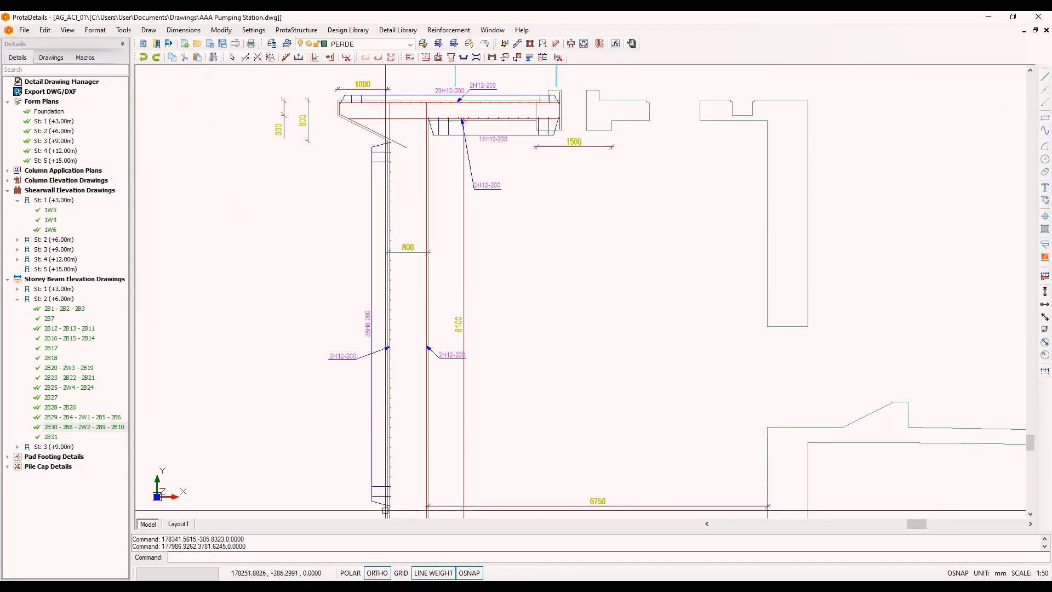
scroll(258, 280, "down", 2)
scroll(967, 250, "up", 1)
scroll(732, 230, "down", 1)
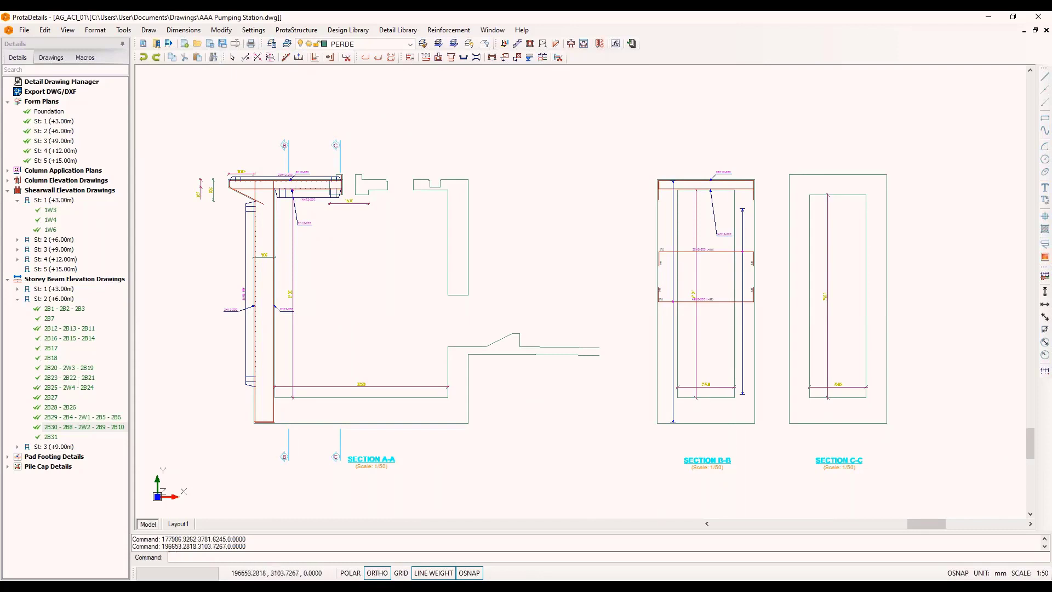
Step: Distribute rebar sections of Section B-B's U-shaped rebar along Section A-A's inner wall rebar up to the slab soffit, including both end points and updating the quantity
left_click(257, 57)
scroll(255, 372, "up", 5)
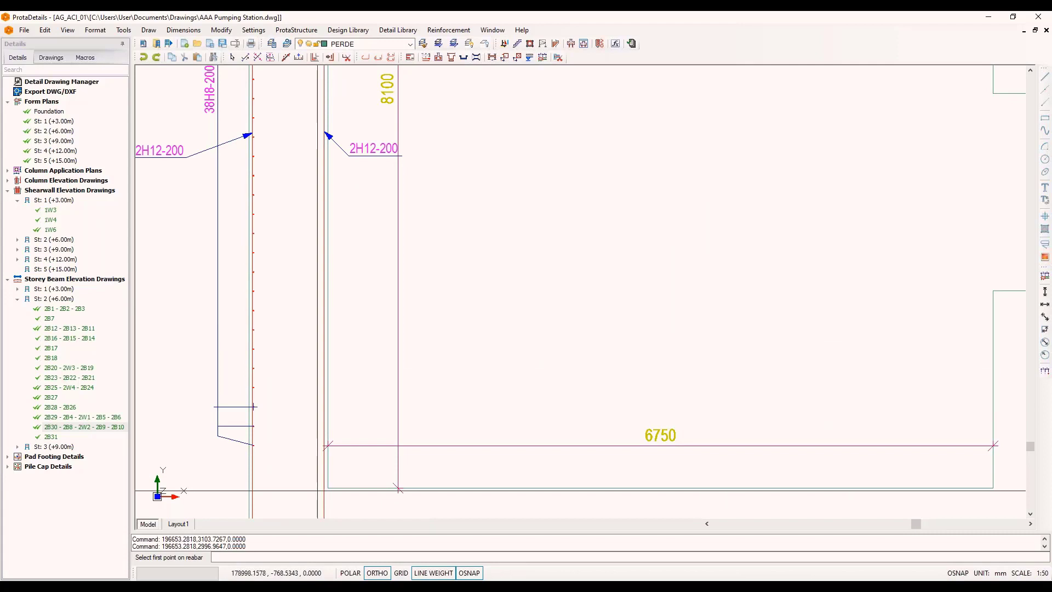
scroll(301, 438, "down", 2)
middle_click_drag(301, 438, 324, 356)
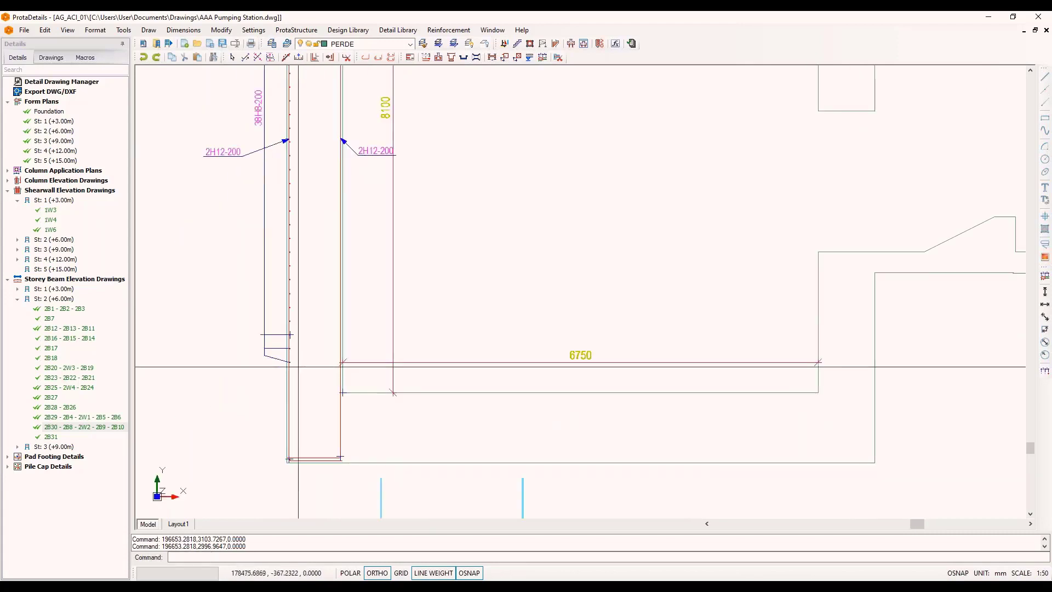
scroll(335, 361, "up", 4)
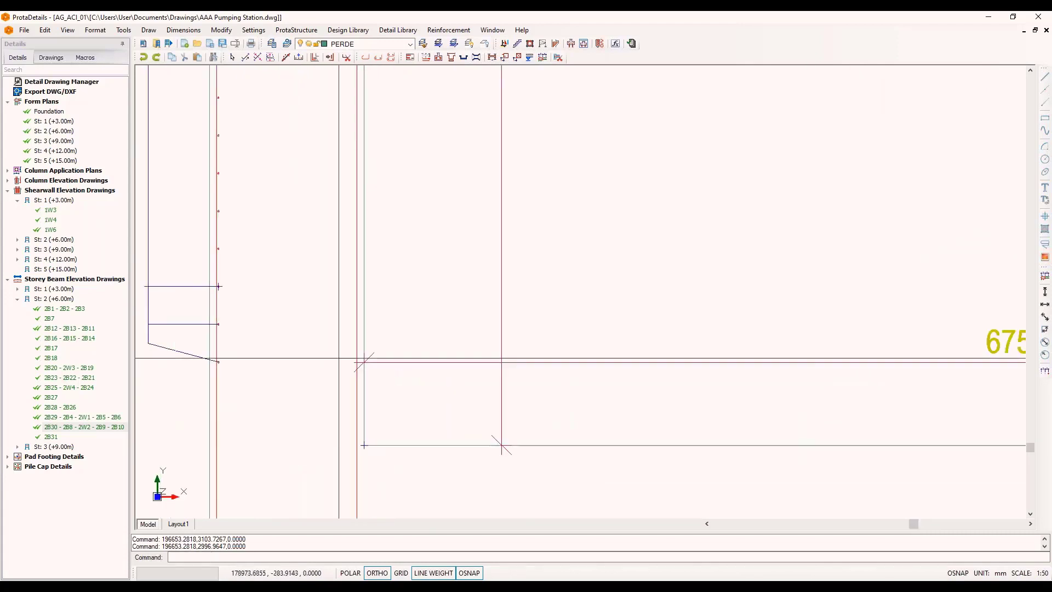
left_click(357, 362)
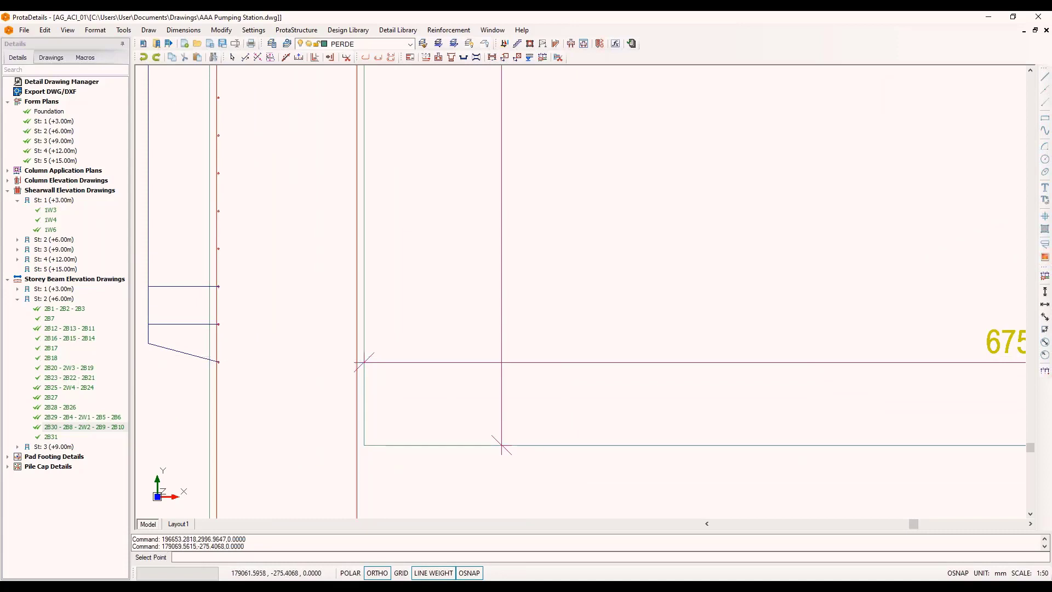
scroll(338, 462, "down", 4)
middle_click_drag(364, 222, 373, 445)
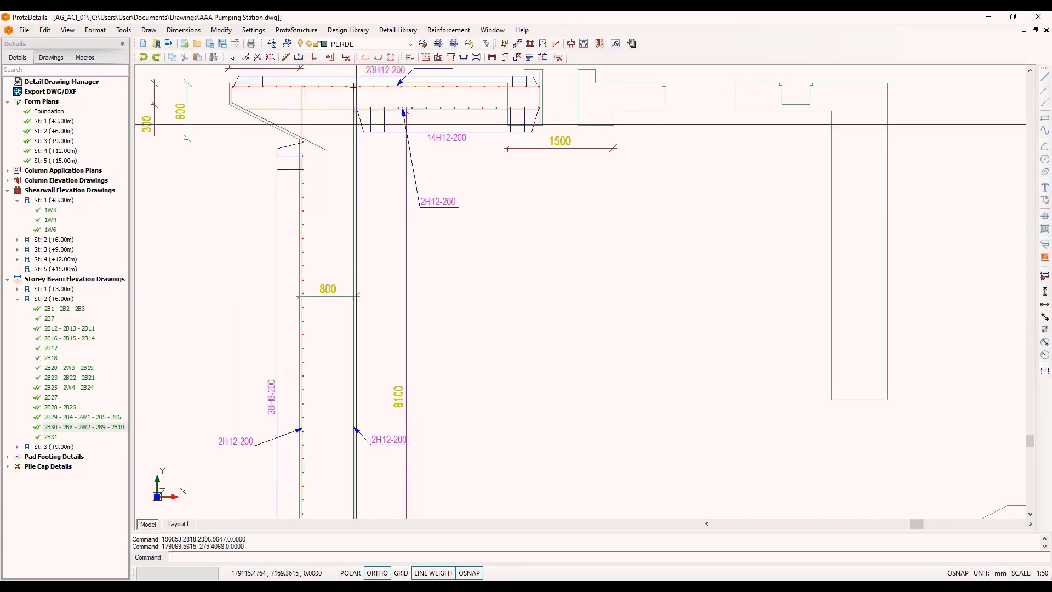
scroll(355, 86, "up", 3)
scroll(372, 180, "up", 1)
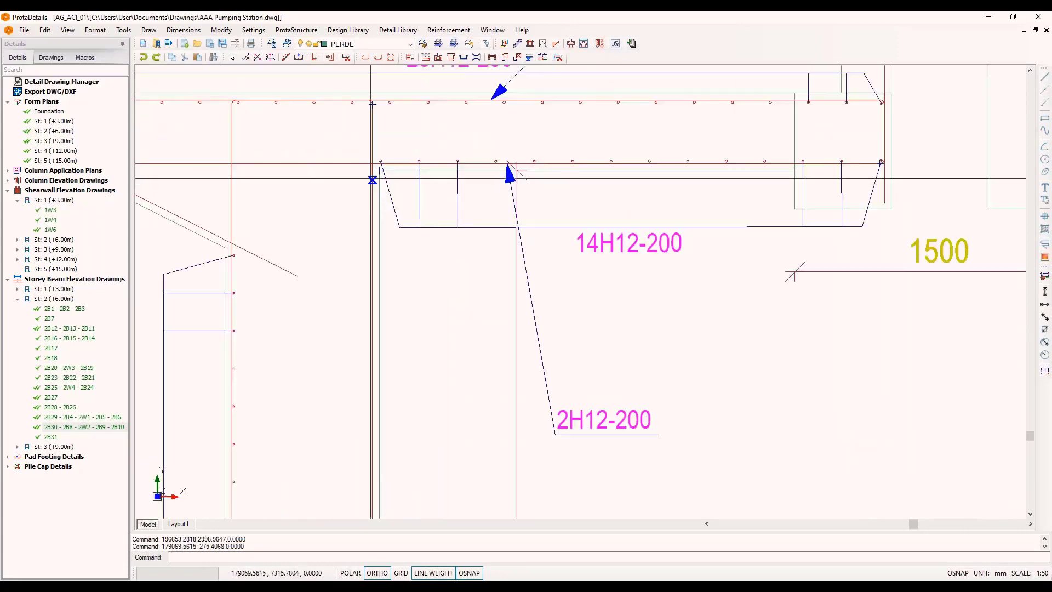
left_click(373, 180)
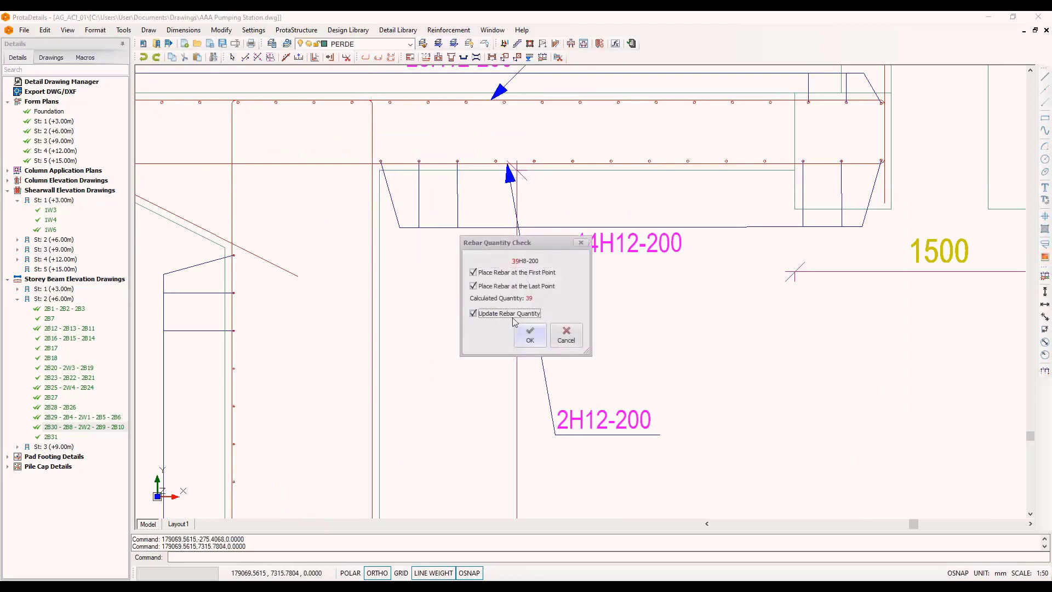
left_click(526, 335)
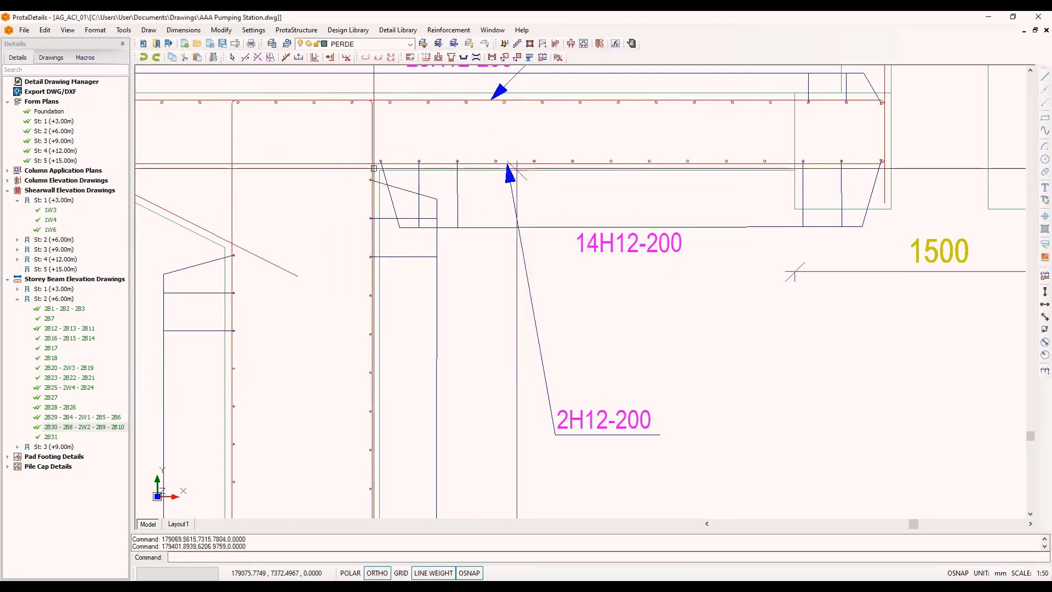
scroll(436, 205, "down", 2)
scroll(437, 205, "down", 2)
key("Escape")
key("Escape")
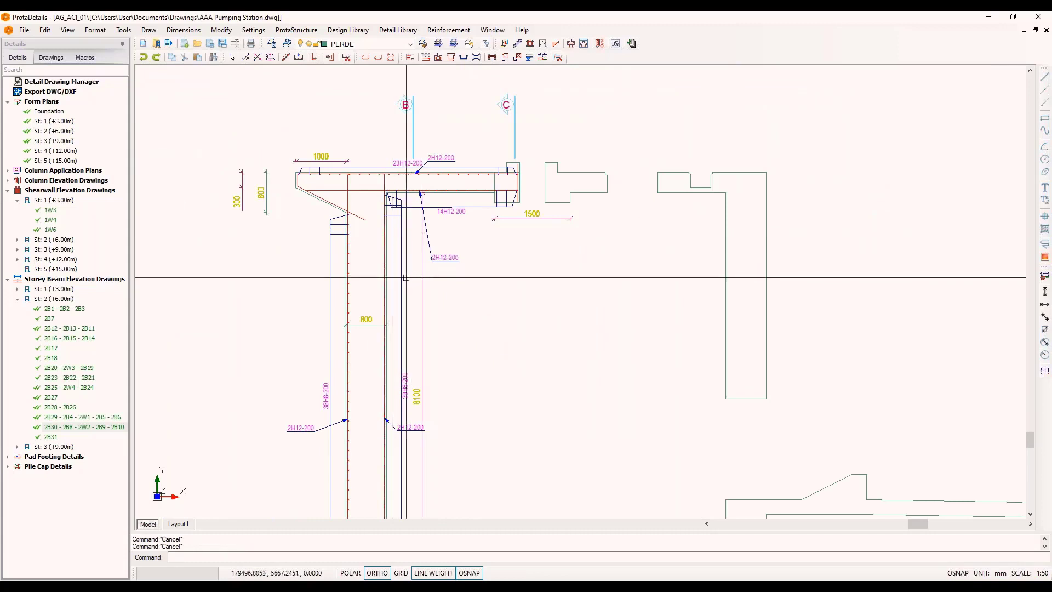
Step: Start Batch Tie Between Rebars for Section A-A's wall and choose the tiebar shape with oppositely facing hooks
scroll(299, 289, "down", 2)
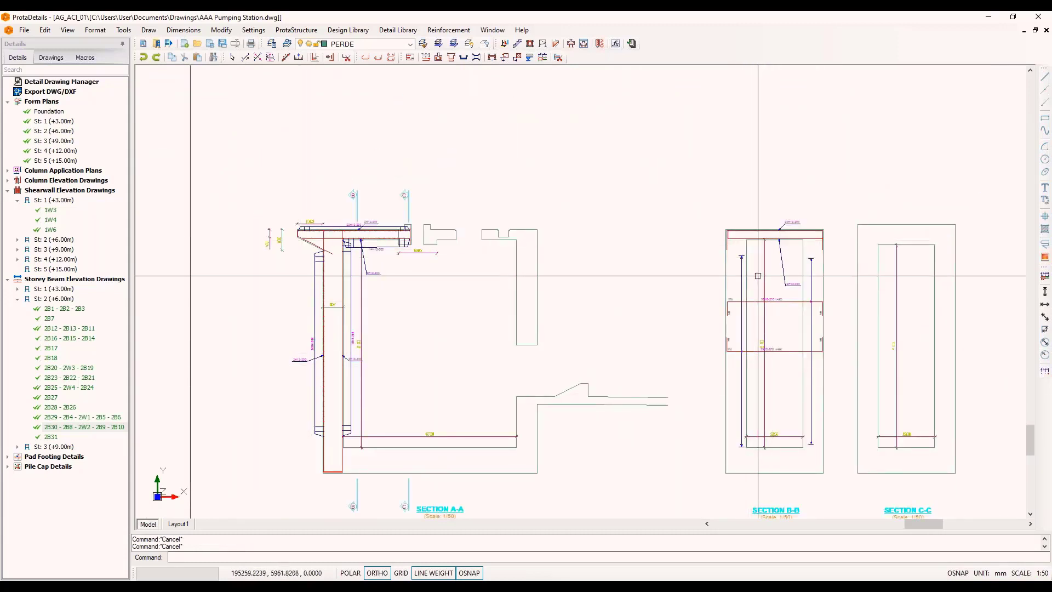
scroll(317, 329, "up", 2)
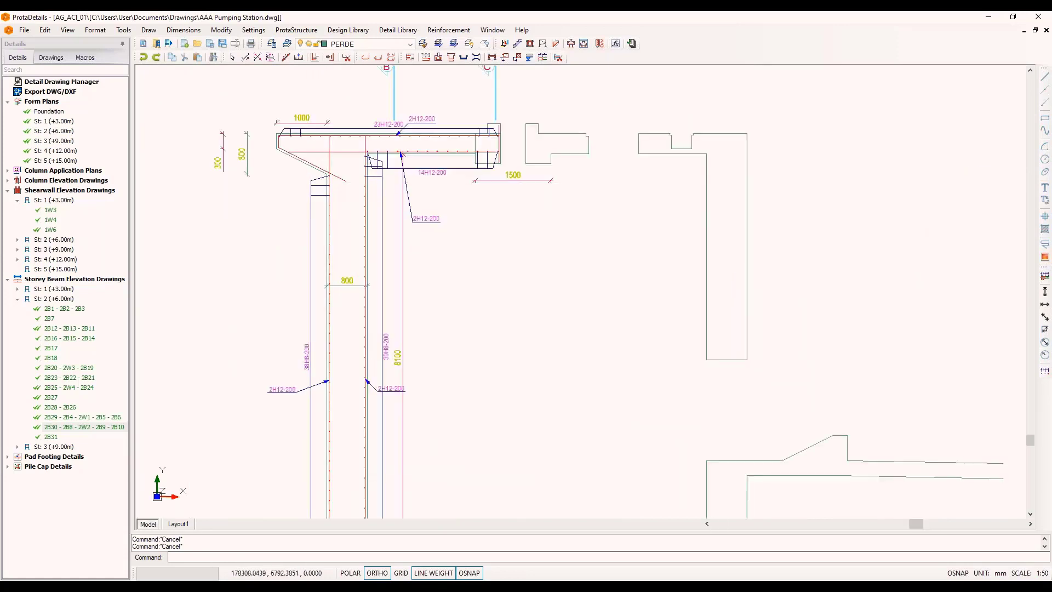
scroll(327, 182, "up", 2)
scroll(327, 182, "up", 2)
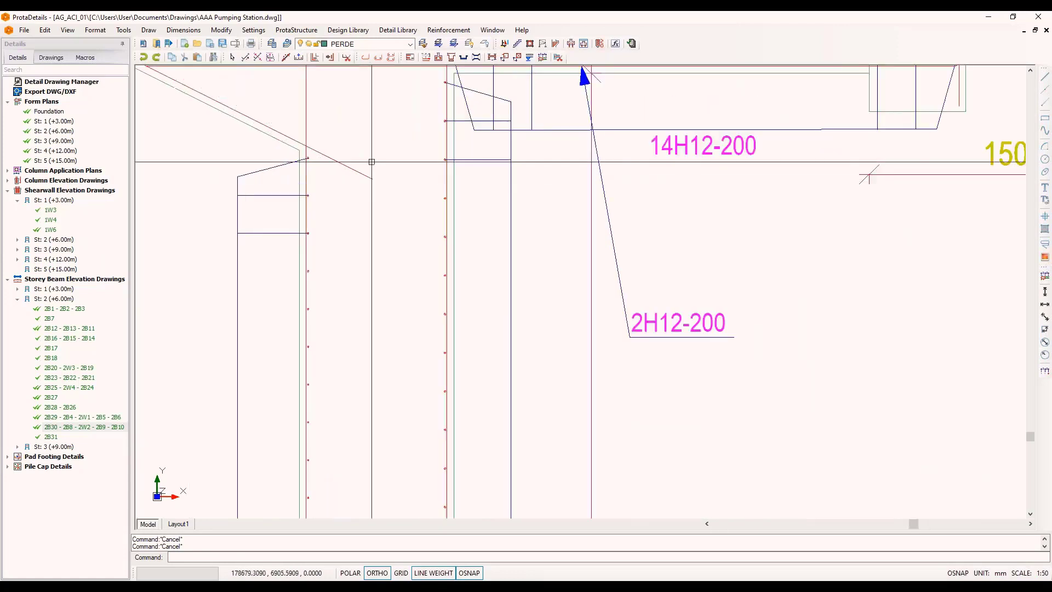
left_click(392, 58)
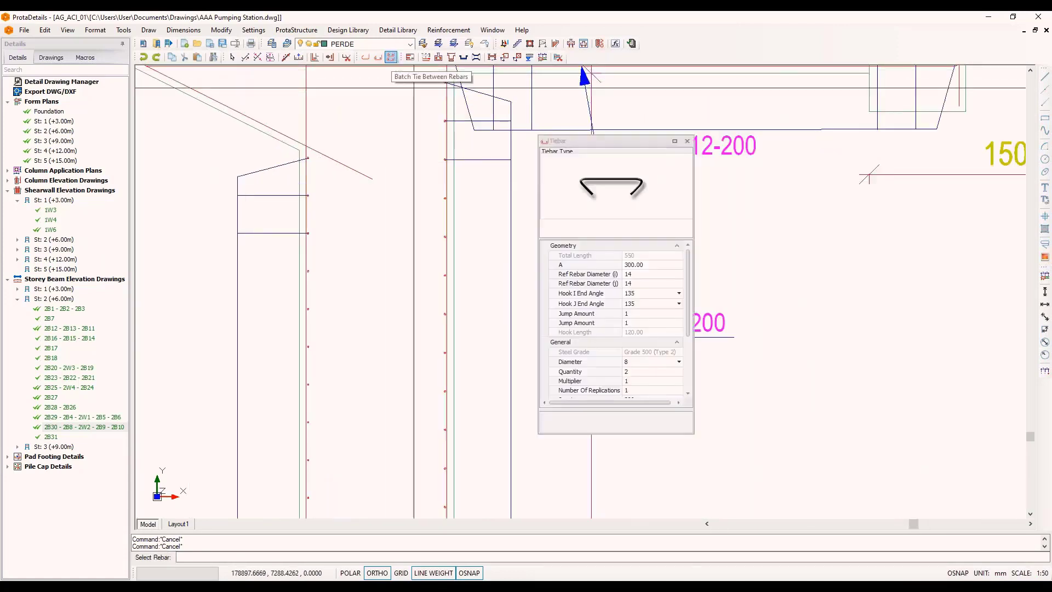
left_click(687, 203)
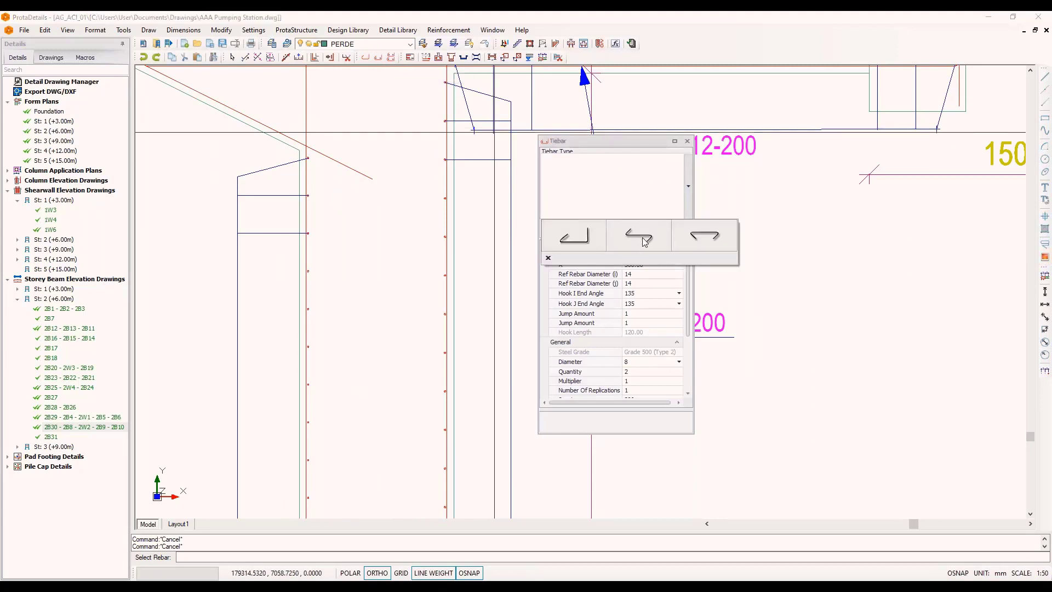
left_click(639, 236)
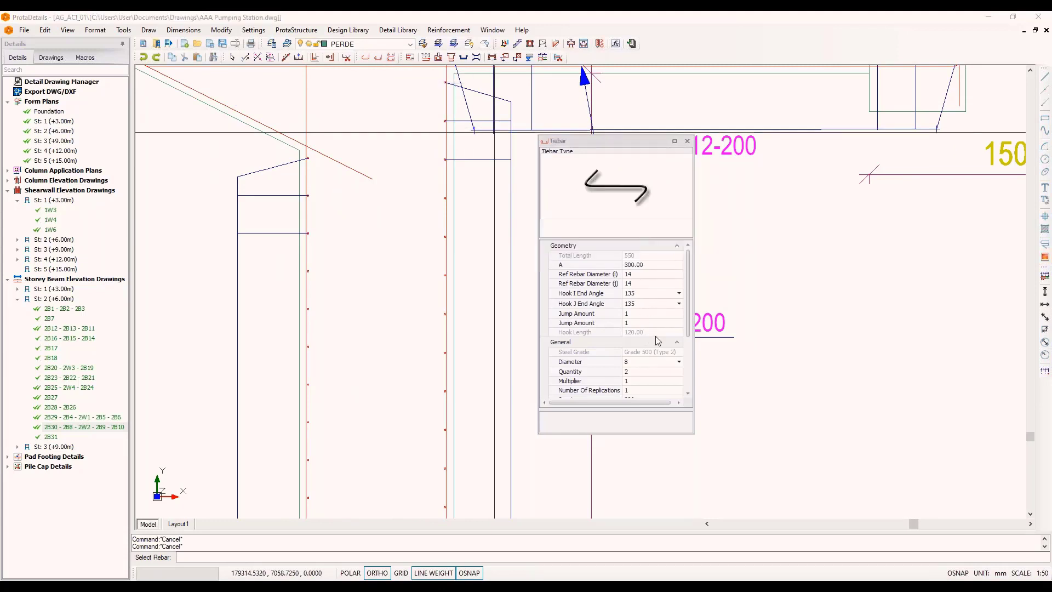
left_click_drag(635, 145, 746, 154)
scroll(767, 307, "down", 5)
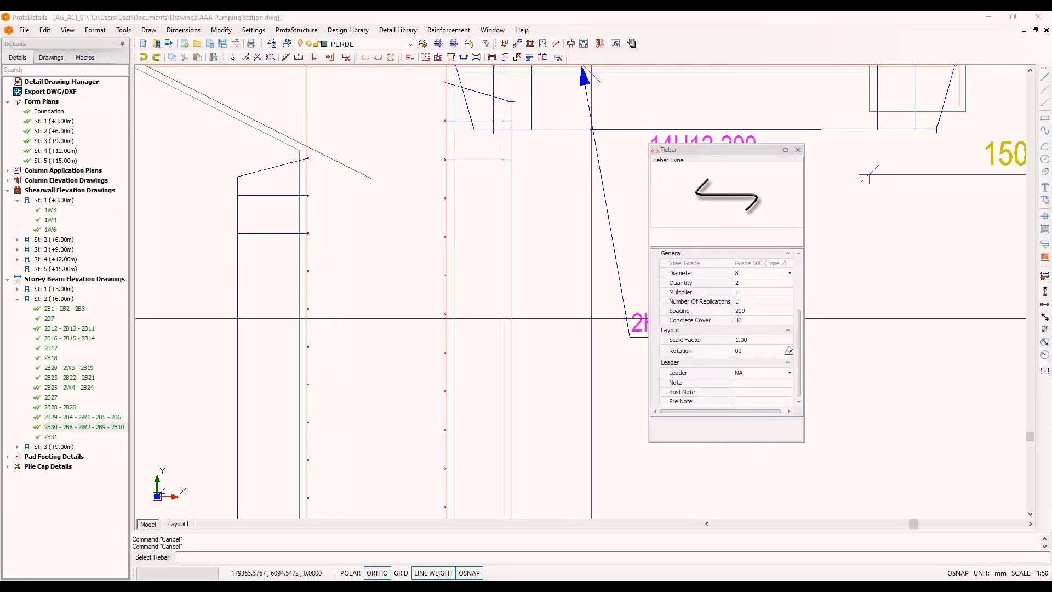
Step: Insert the 8 mm batch ties between the outer and inner rebar sections along the height of Section A-A's wall
key("Escape")
scroll(308, 309, "up", 3)
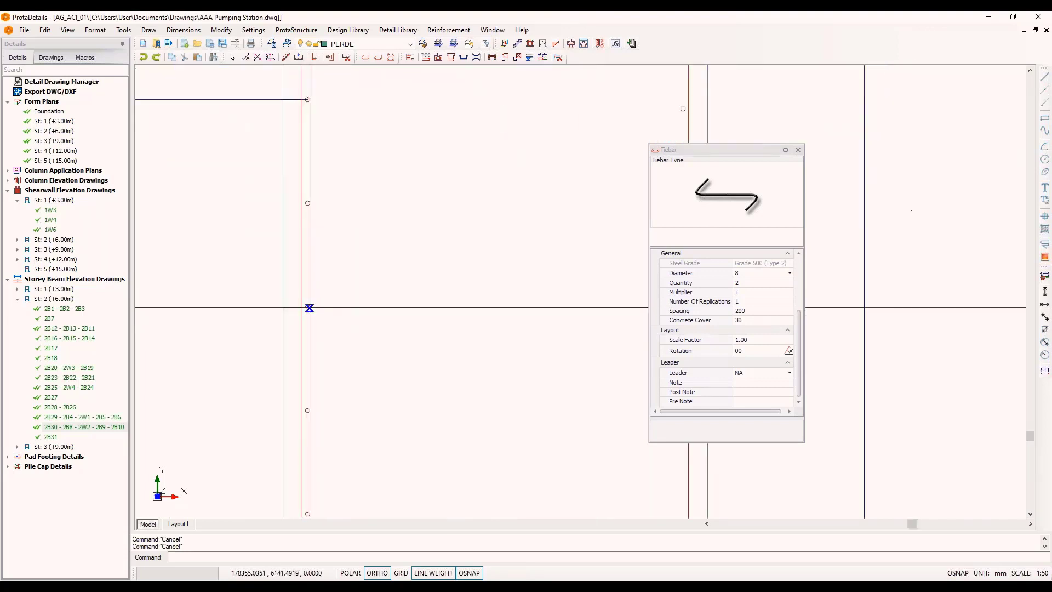
scroll(307, 307, "down", 2)
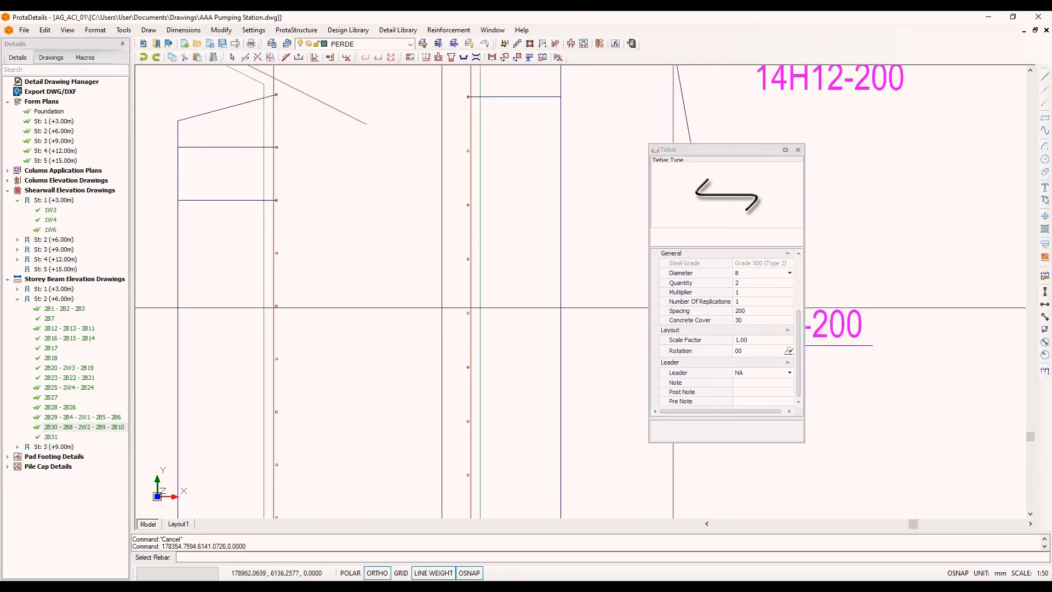
left_click(467, 314)
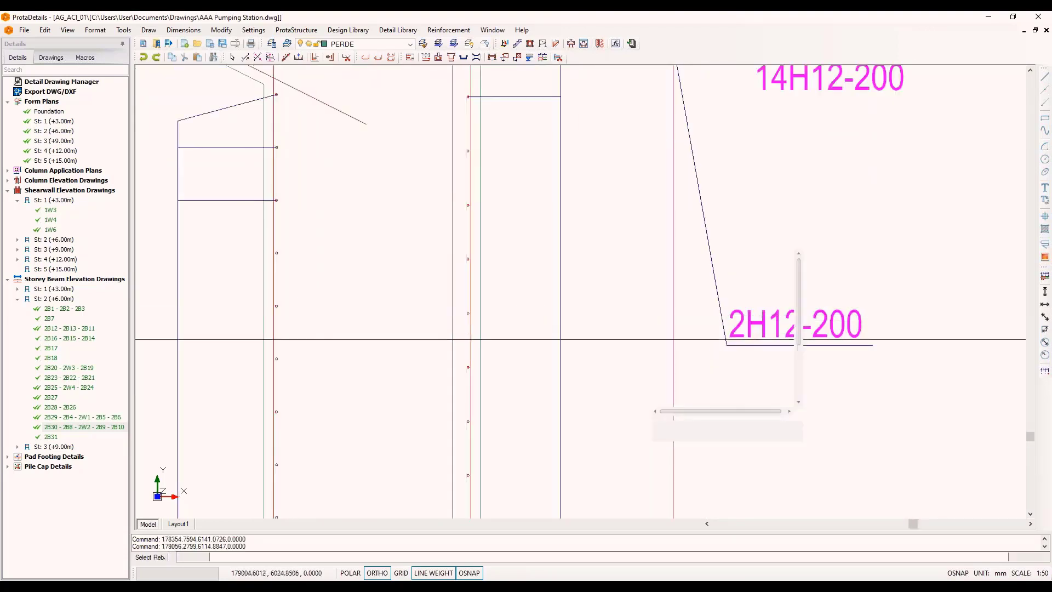
scroll(519, 236, "down", 3)
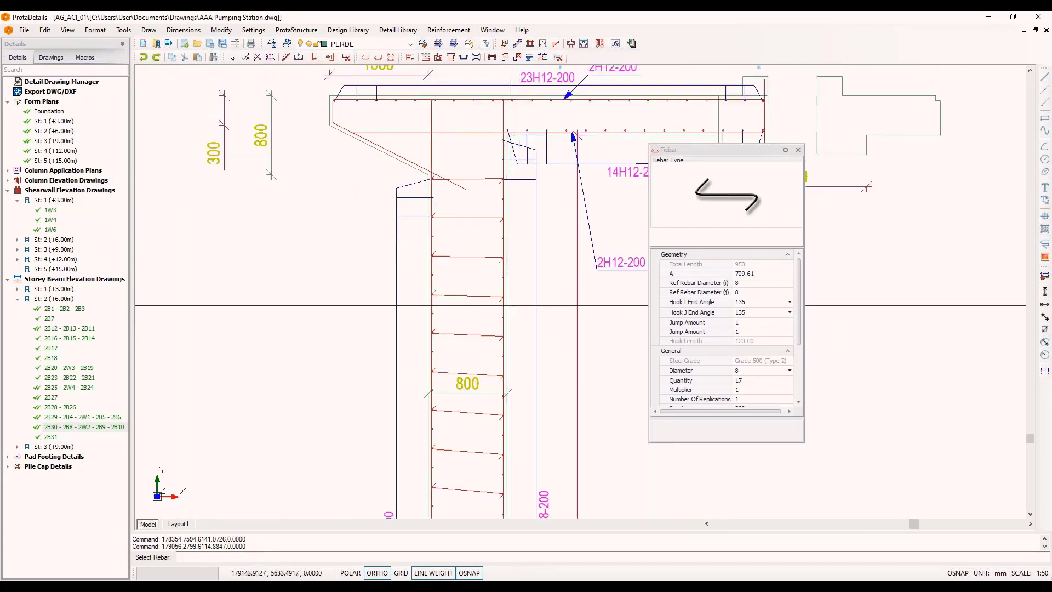
scroll(336, 185, "down", 2)
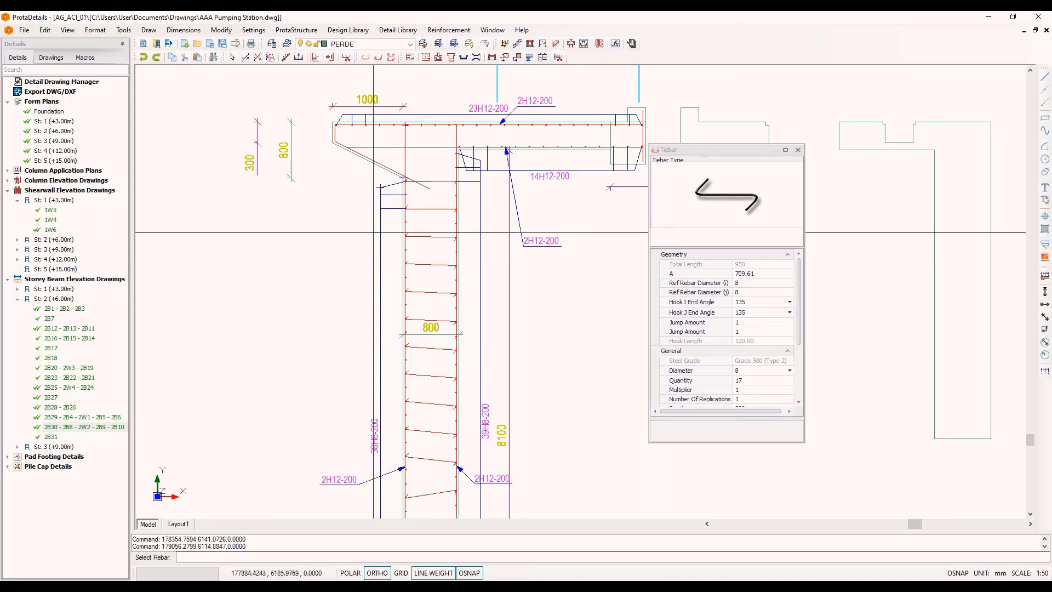
scroll(366, 241, "down", 2)
scroll(365, 241, "down", 3)
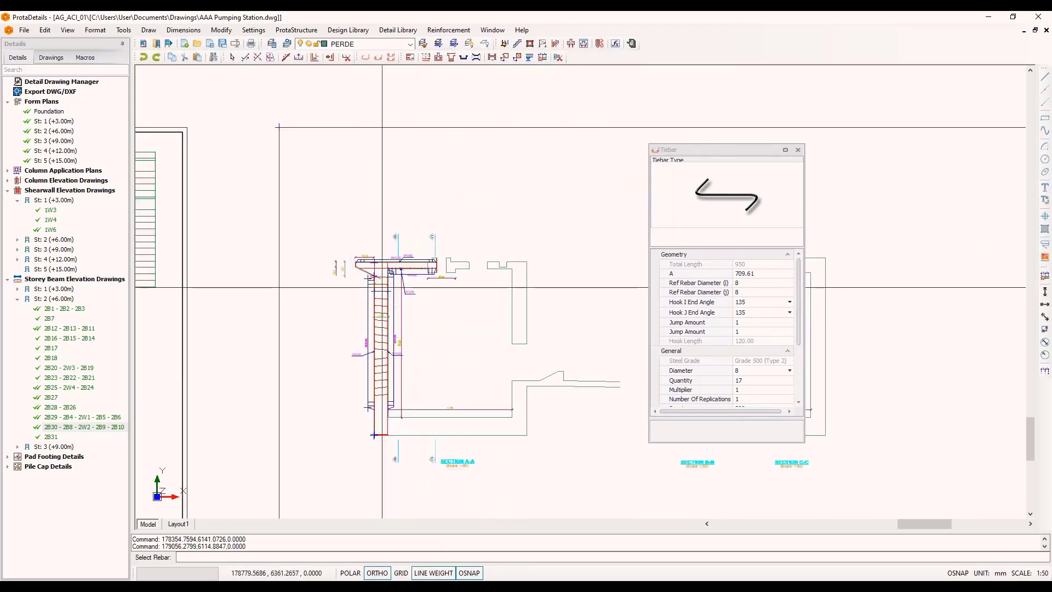
key("Escape")
key("Escape")
Step: Offset the outline of the edge beam with upstand at the slab end in Section A-A inward by 30 mm
scroll(382, 287, "up", 5)
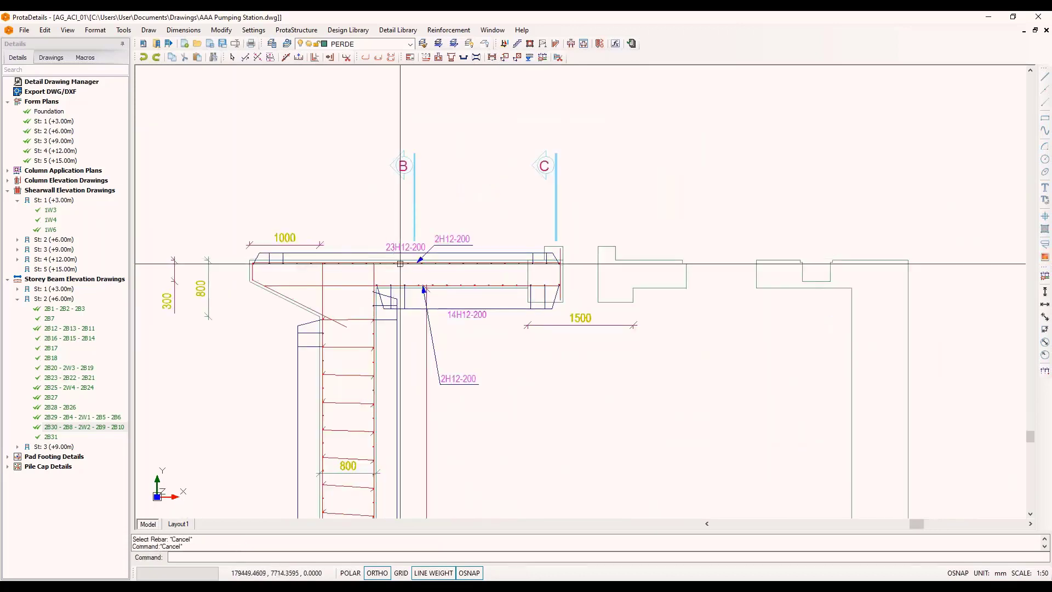
scroll(221, 282, "down", 1)
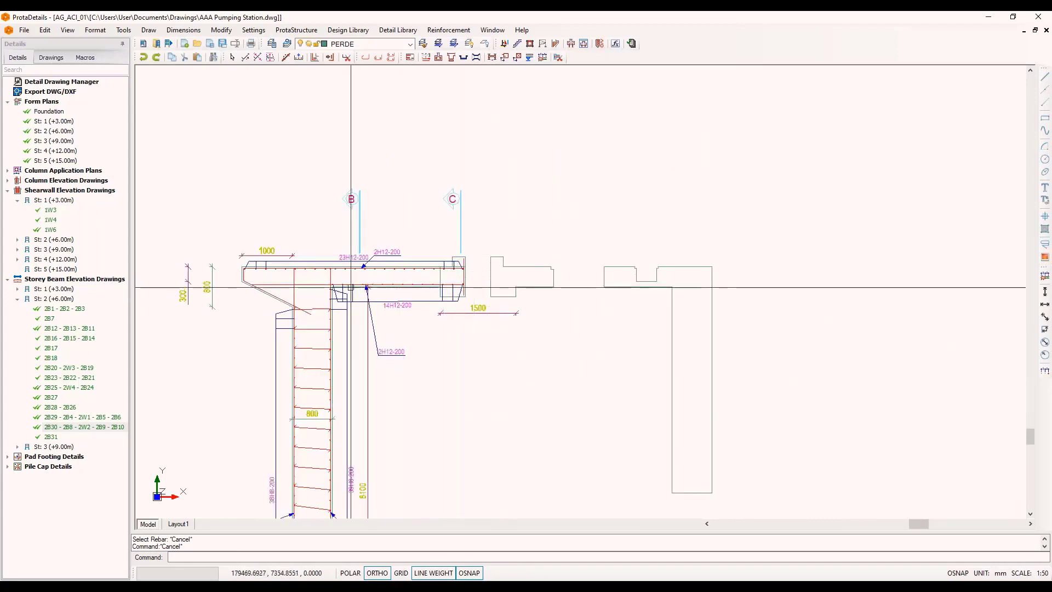
scroll(267, 265, "up", 2)
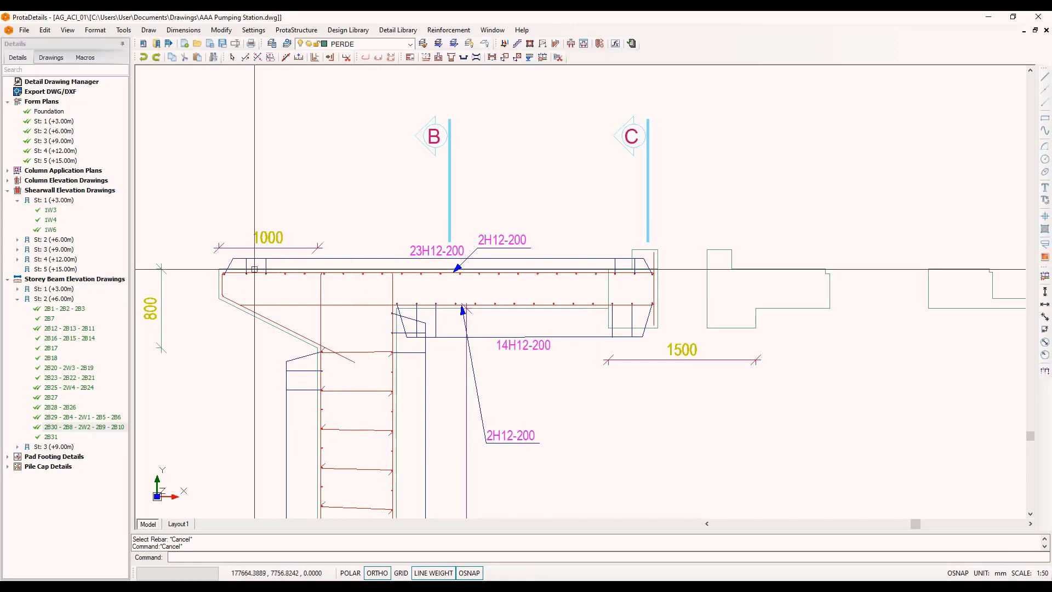
scroll(254, 269, "down", 1)
scroll(540, 282, "up", 3)
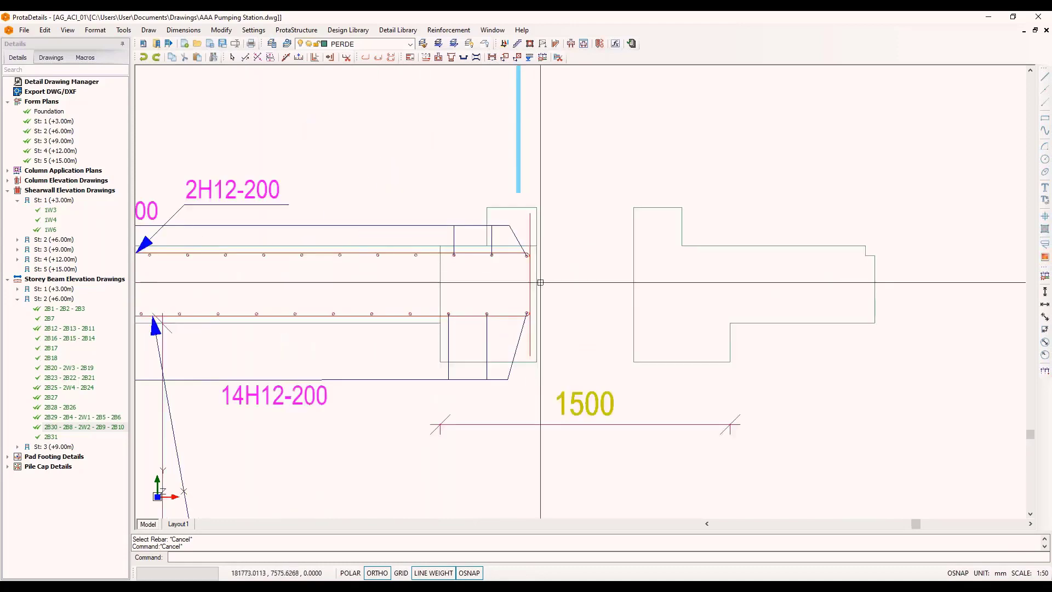
key("Escape")
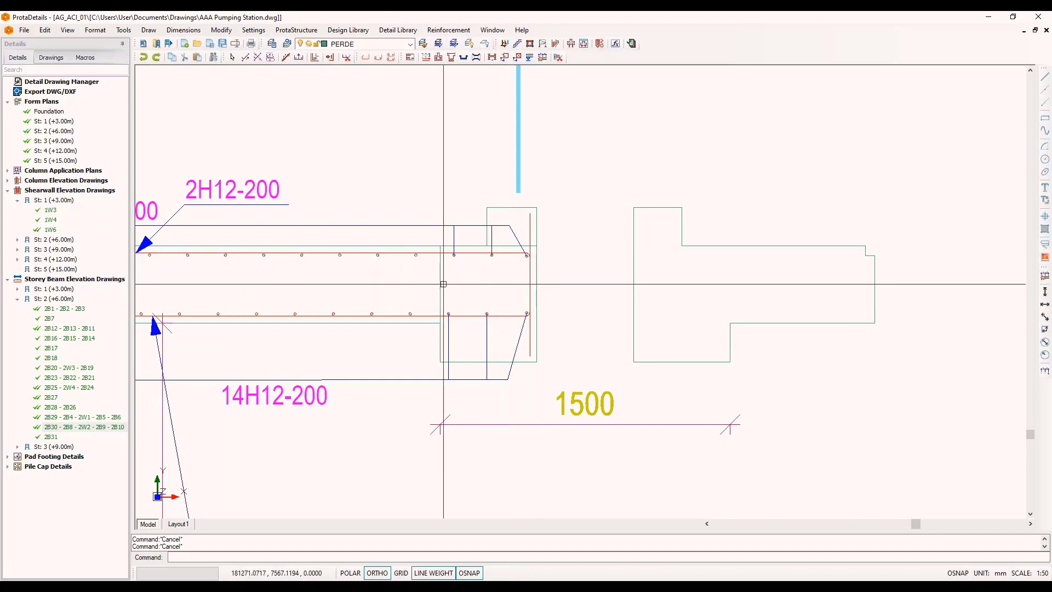
type("o")
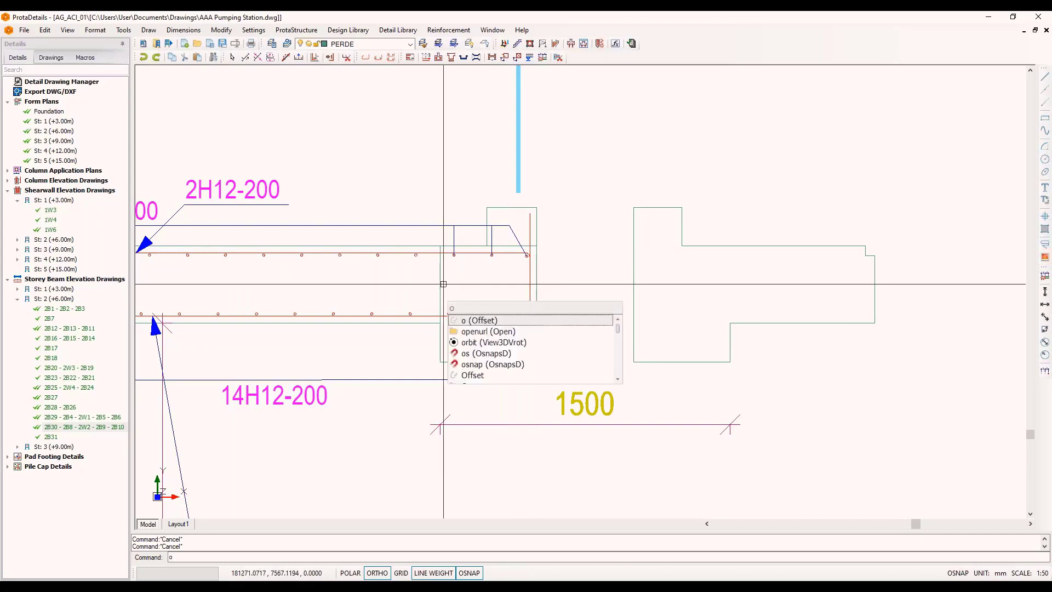
key("Return")
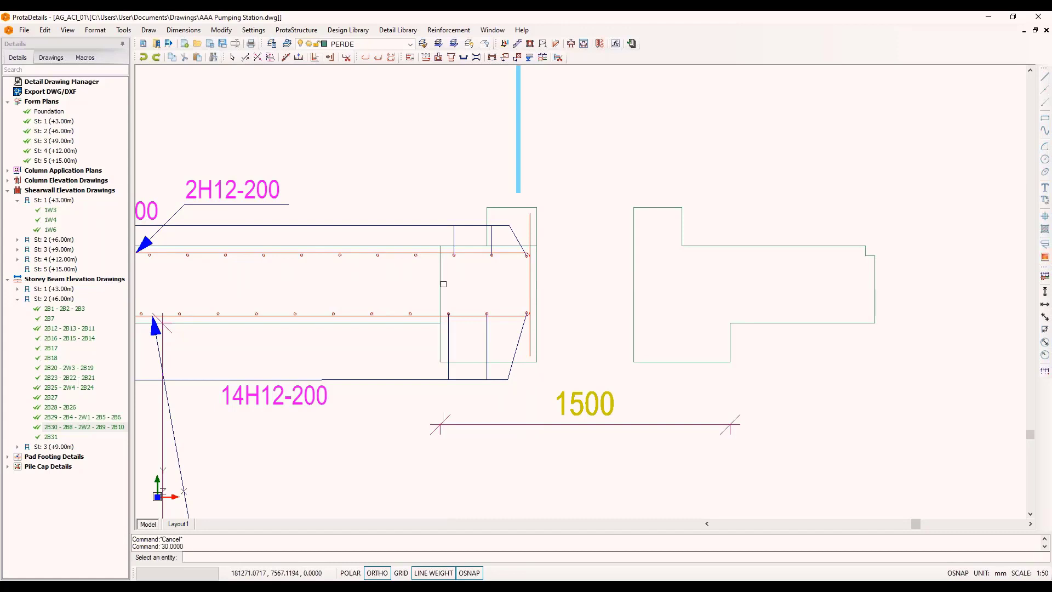
left_click(438, 285)
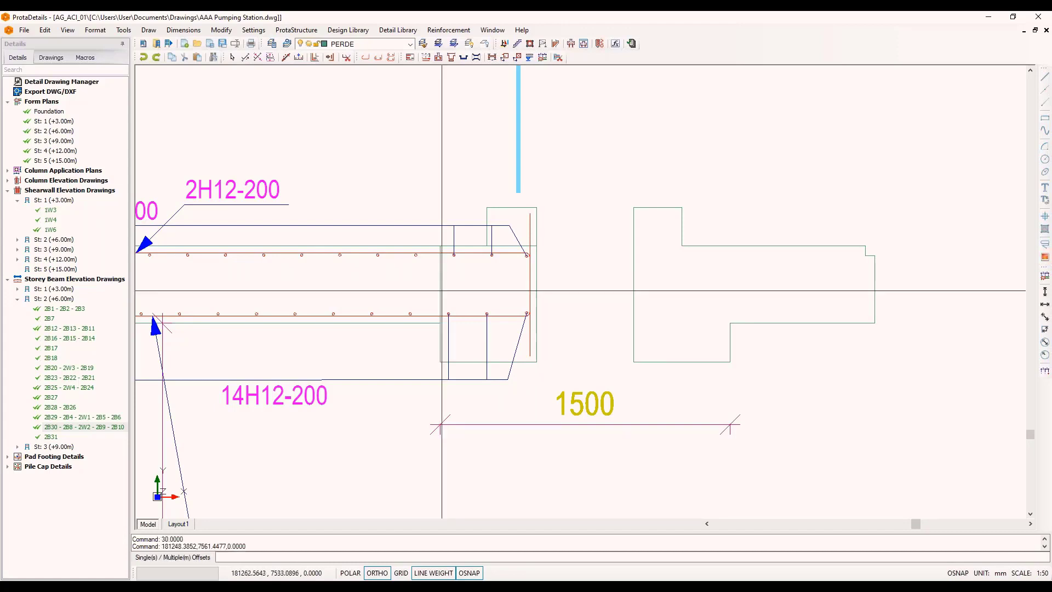
key("Return")
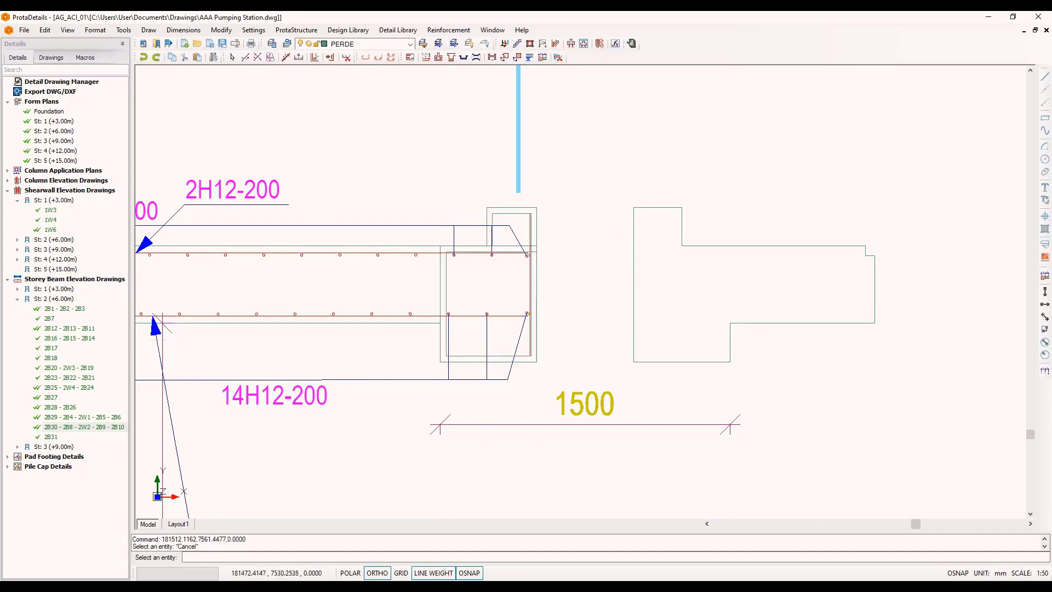
key("Escape")
key("Escape")
Step: Convert the offset edge beam outline to a general rebar with quantity 2, diameter 10, spacing 200 and cover at both end segments
double_click(447, 277)
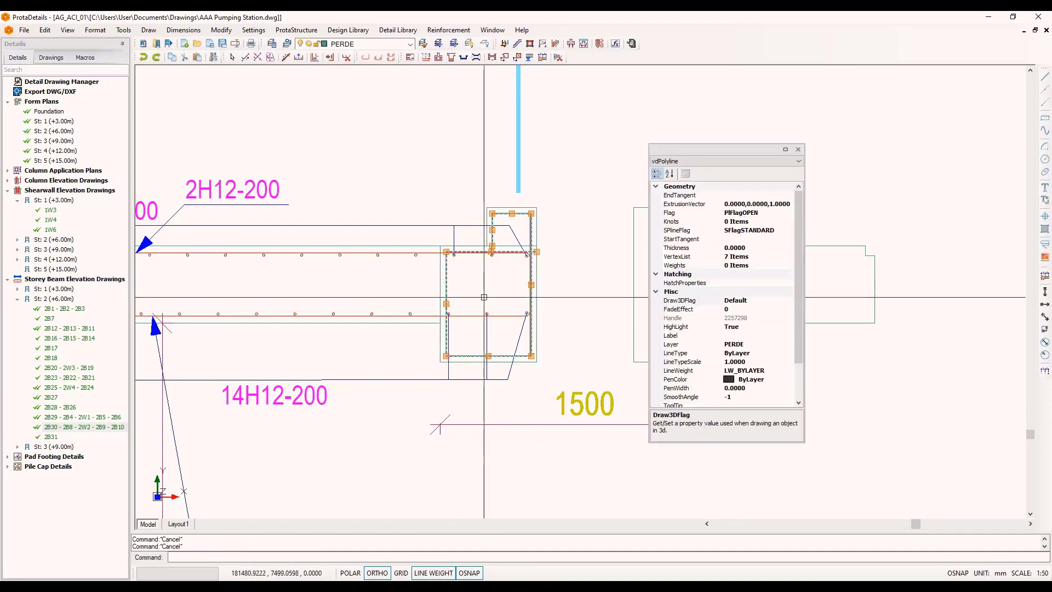
key("Escape")
left_click(329, 59)
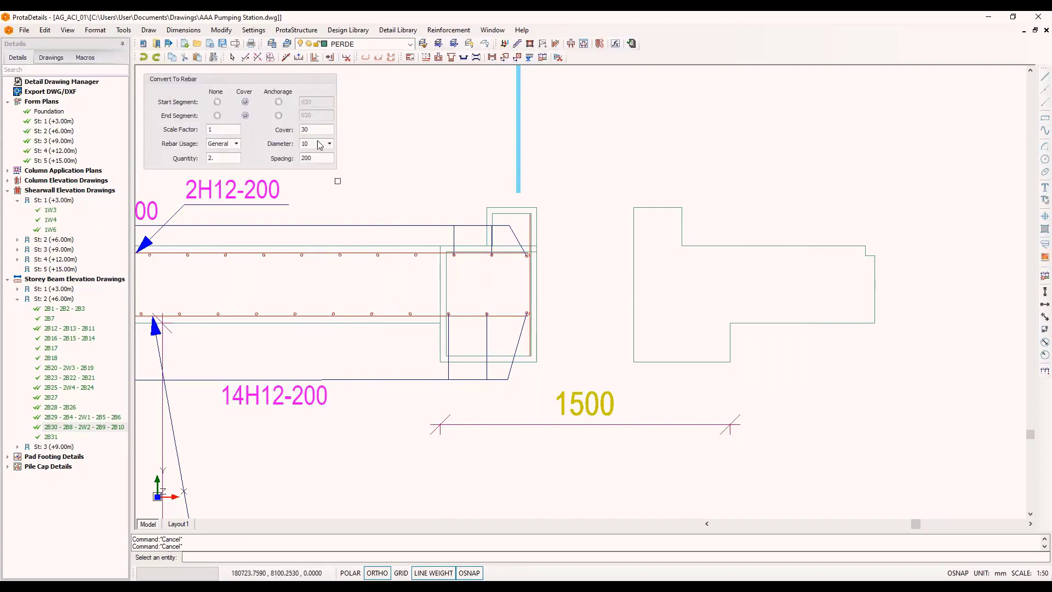
left_click(447, 288)
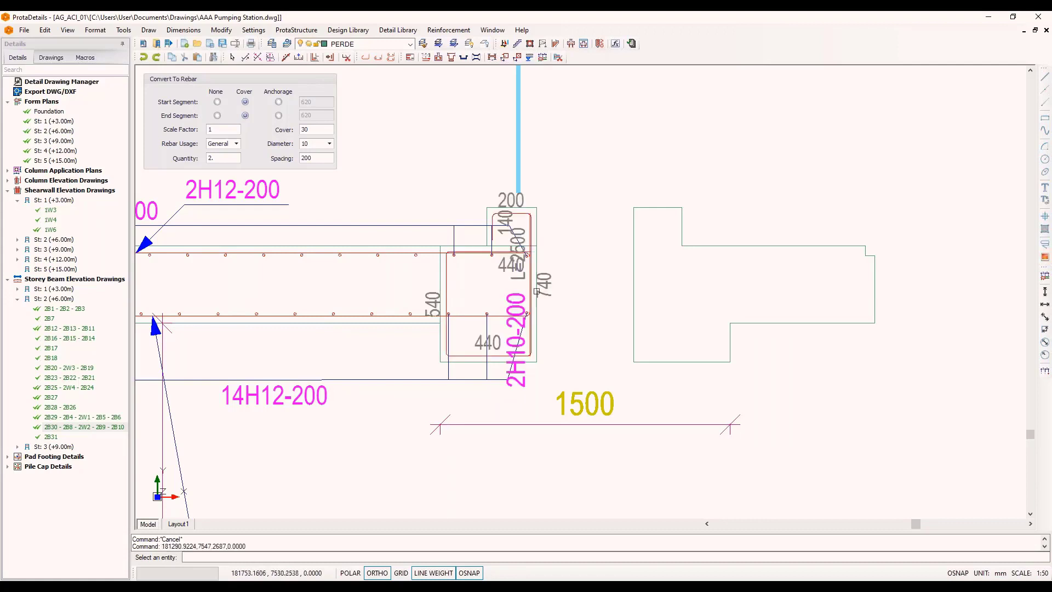
key("Escape")
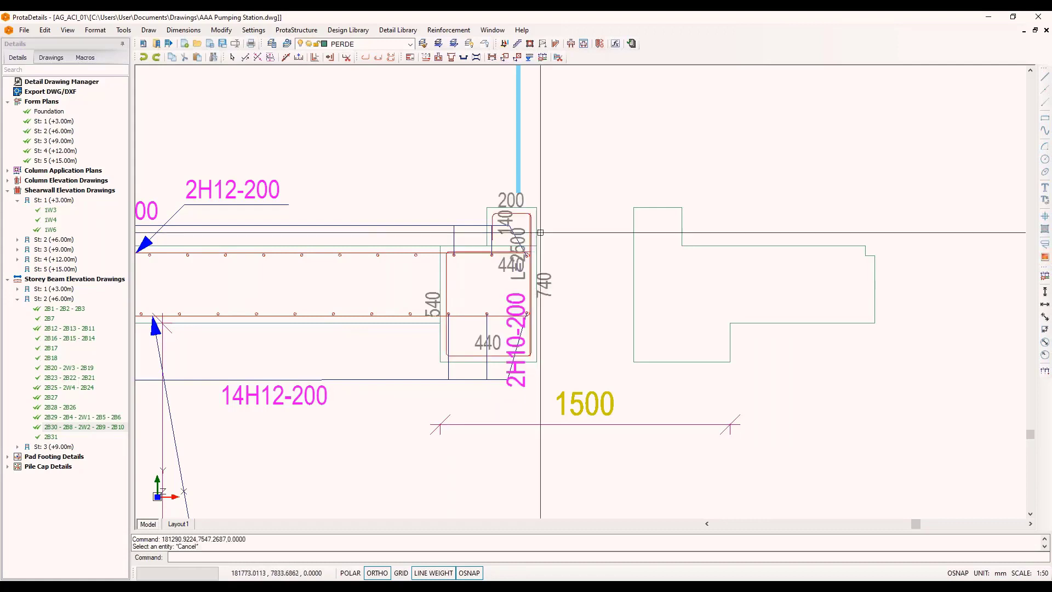
Step: Give the edge beam rebar in Section A-A a leader with arrow and move its label outside the beam, beyond the slab end
left_click(525, 300)
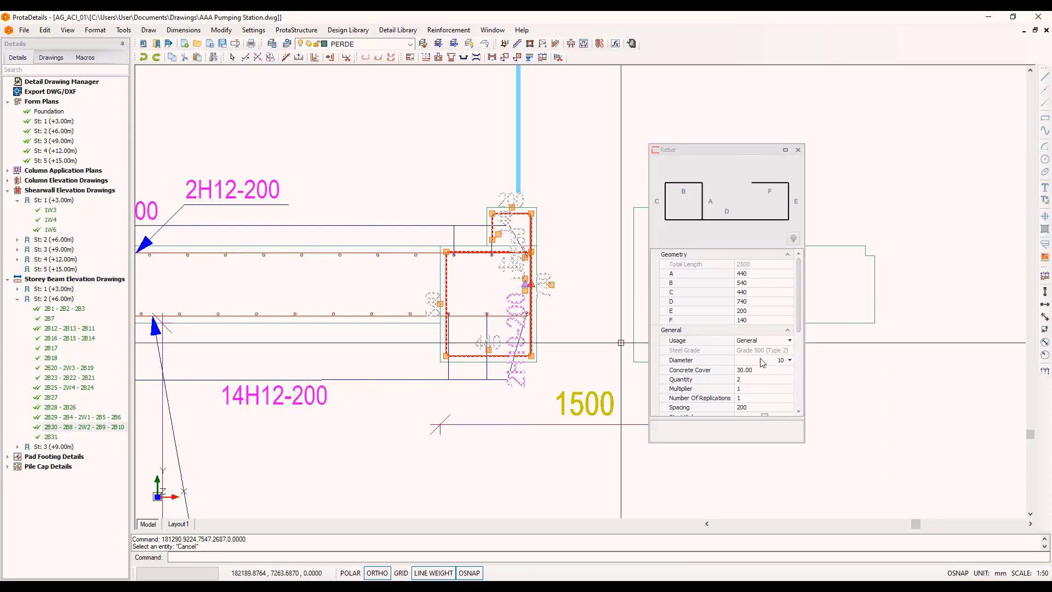
scroll(767, 351, "down", 5)
left_click(789, 353)
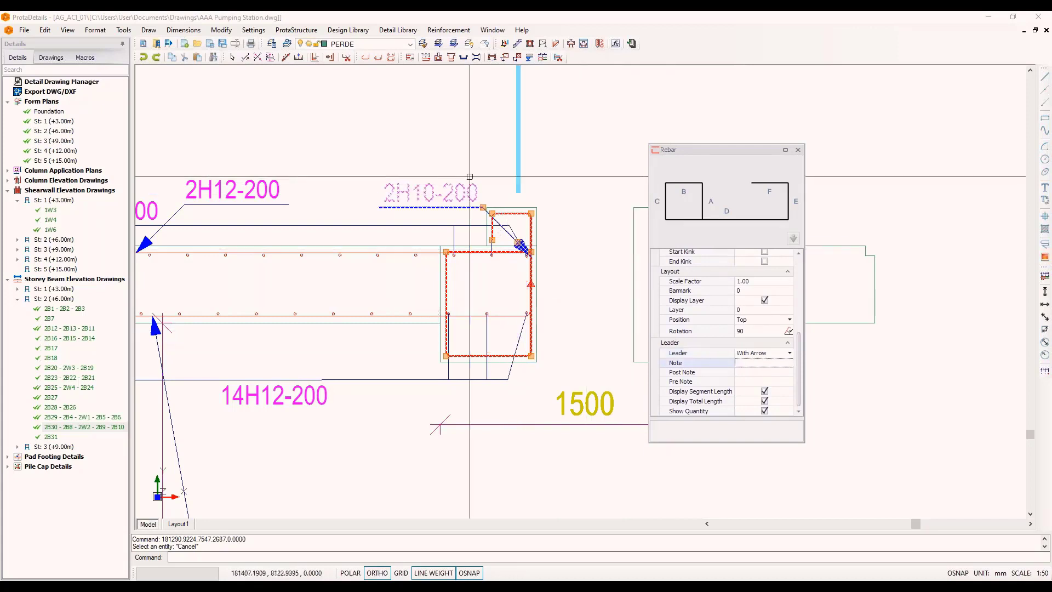
left_click(479, 208)
left_click(481, 207)
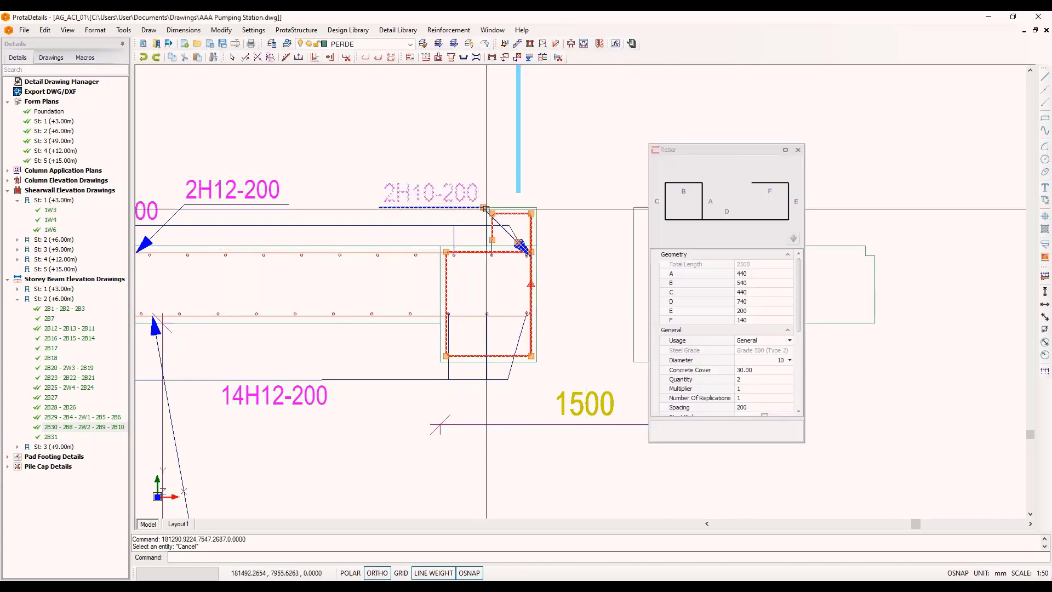
left_click(482, 207)
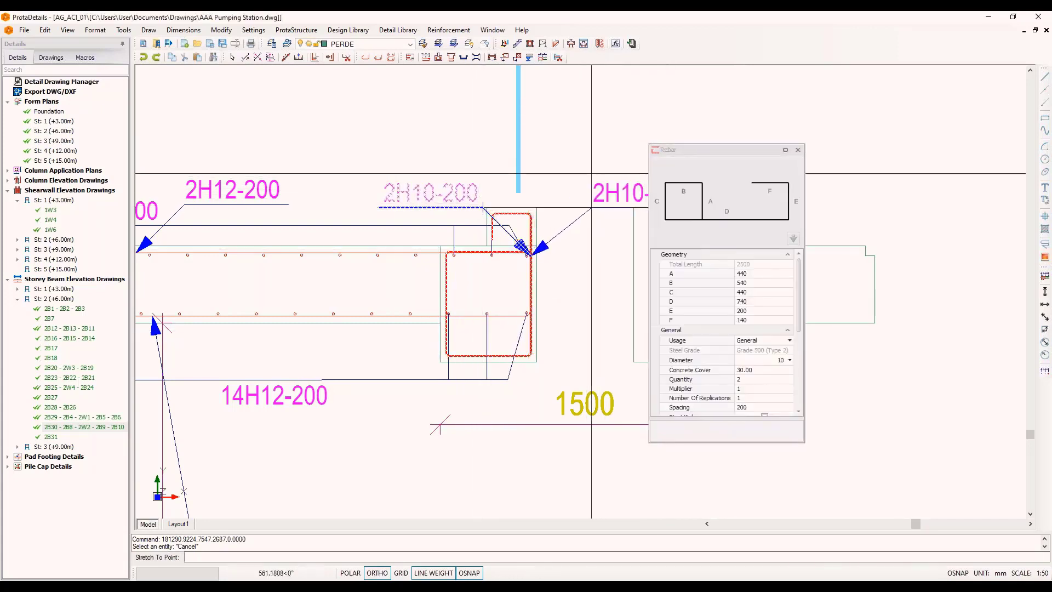
left_click(581, 209)
key("Escape")
scroll(407, 336, "down", 3)
key("Escape")
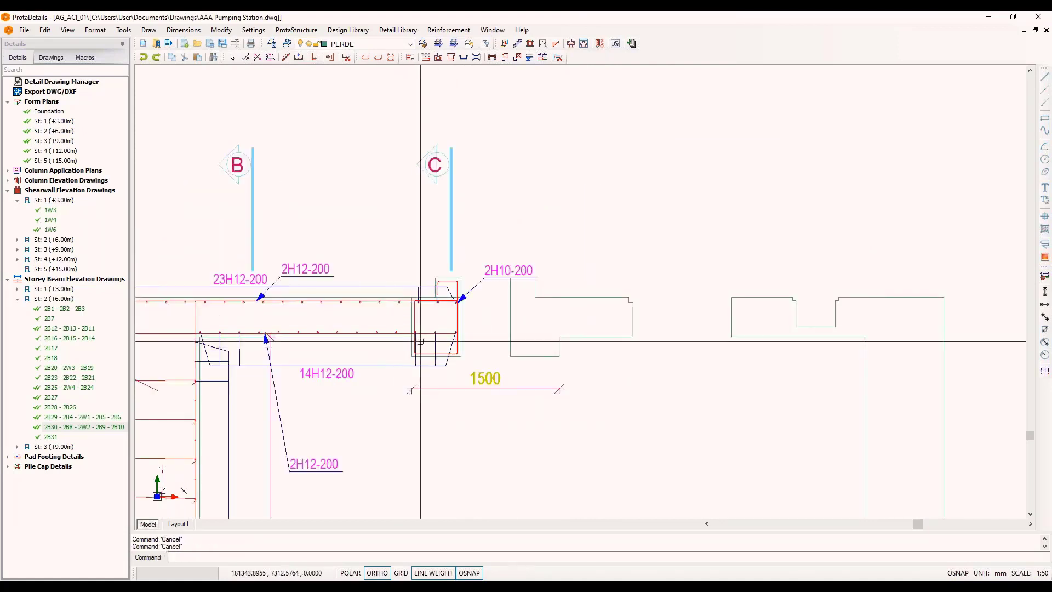
scroll(420, 341, "up", 3)
left_click(529, 320)
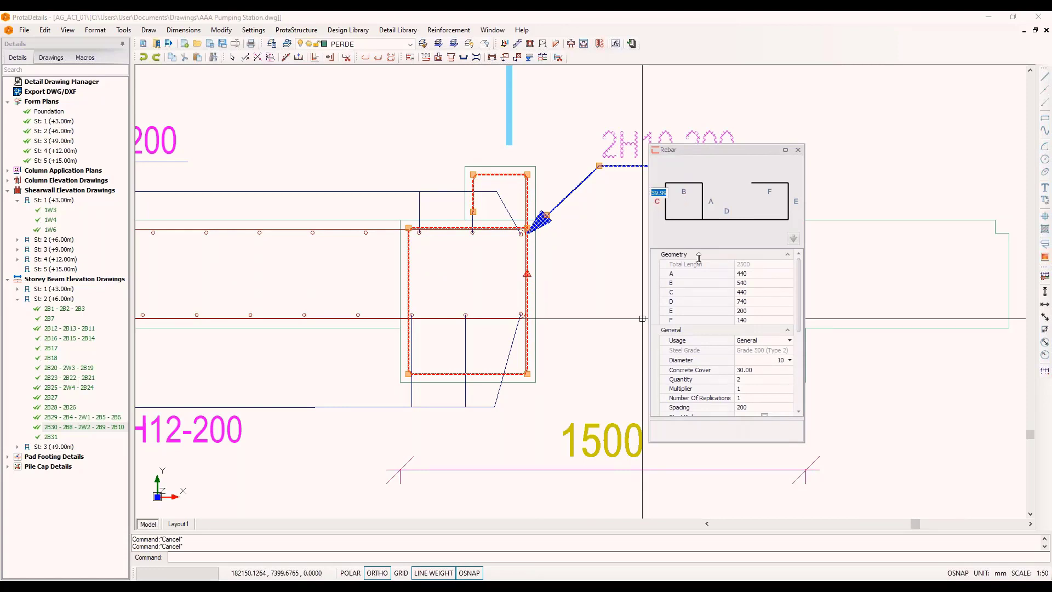
key("Escape")
Step: Insert a U-shaped general rebar along the beam bottom and sides in Section C-C with quantity 2, diameter 12, spacing 200 and cover 30
scroll(545, 307, "down", 5)
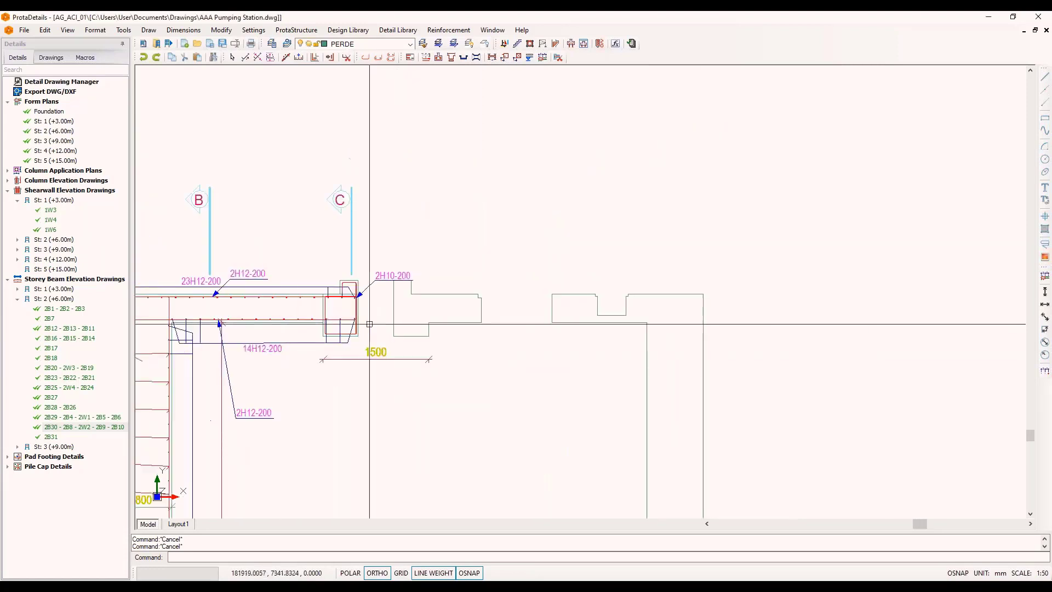
scroll(271, 290, "down", 3)
middle_click_drag(744, 327, 436, 334)
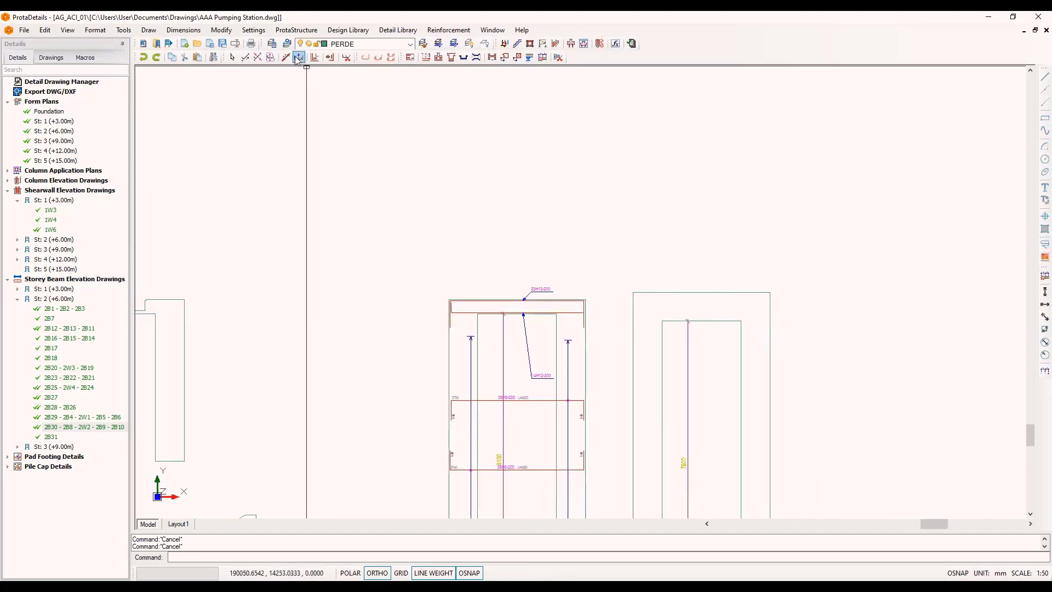
left_click(315, 57)
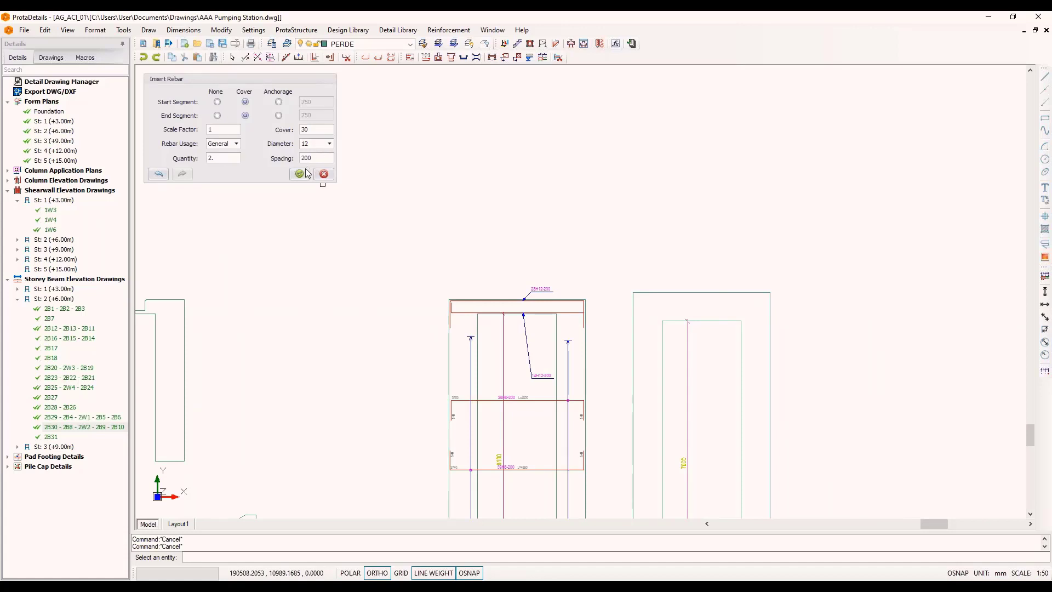
left_click(633, 305)
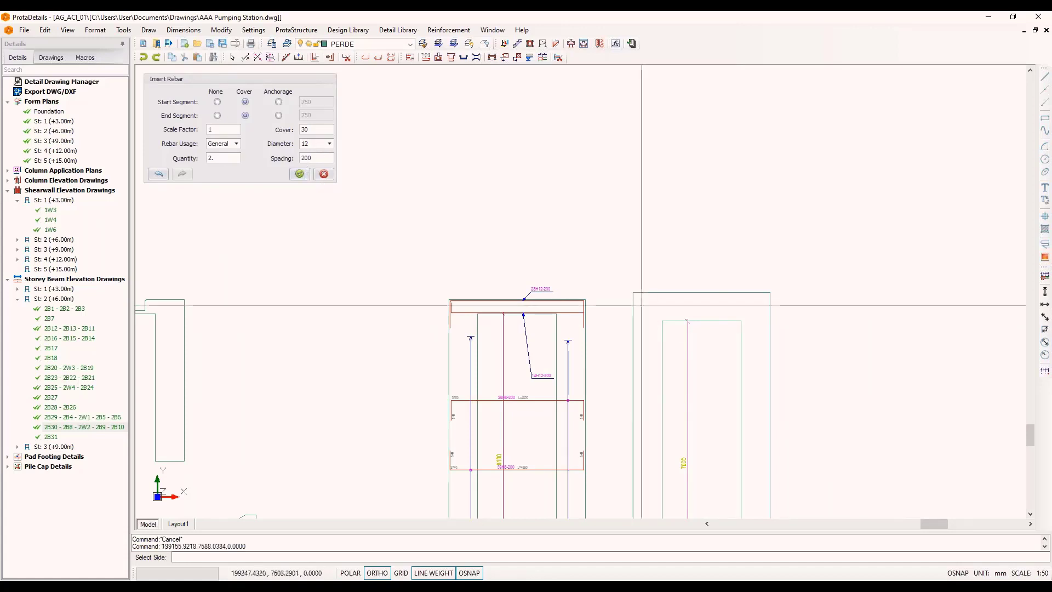
left_click(682, 306)
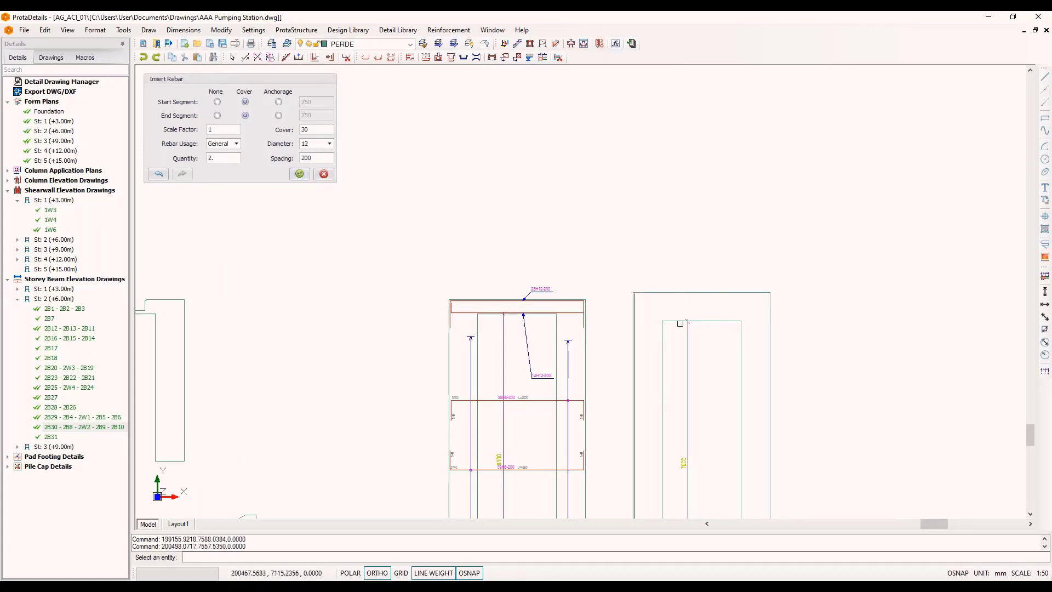
left_click(769, 306)
left_click(734, 302)
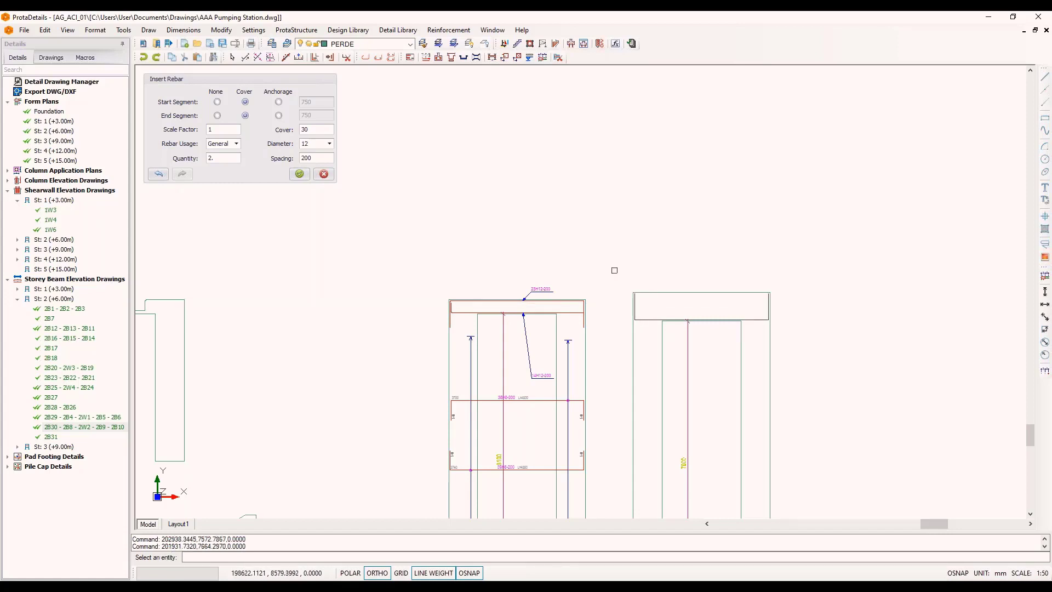
left_click(300, 174)
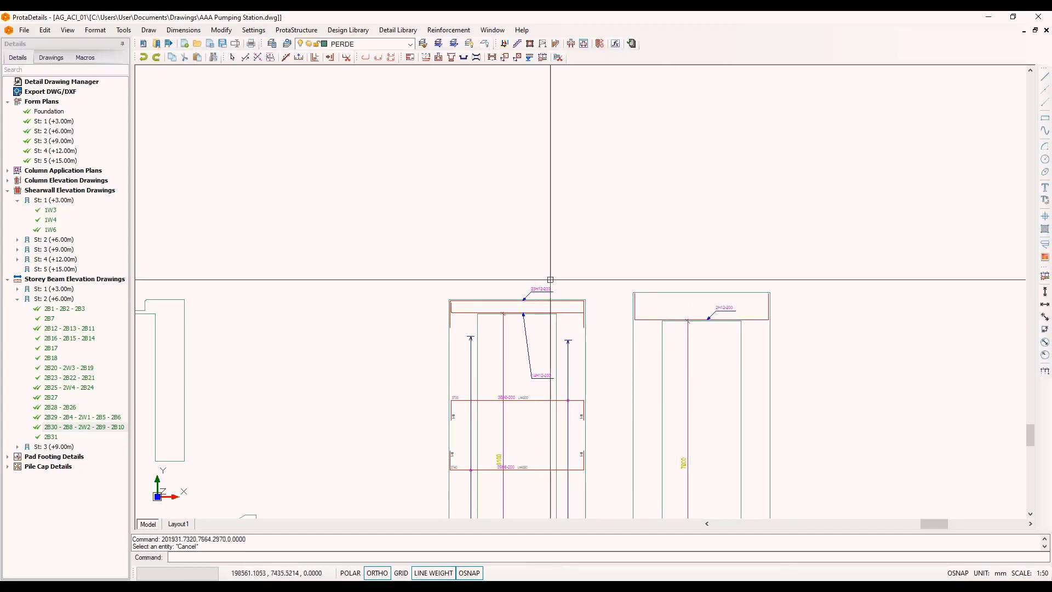
Step: Distribute four sections of Section C-C's U-shaped rebar along the edge beam bottom in Section A-A, including both end points, and label them below
left_click(299, 57)
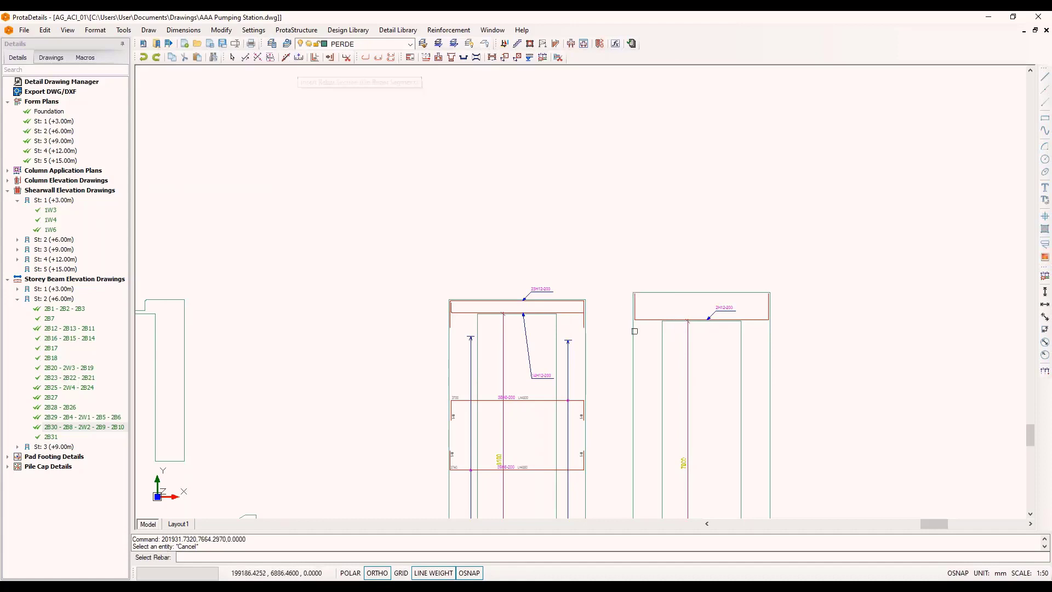
left_click(646, 321)
scroll(646, 321, "down", 3)
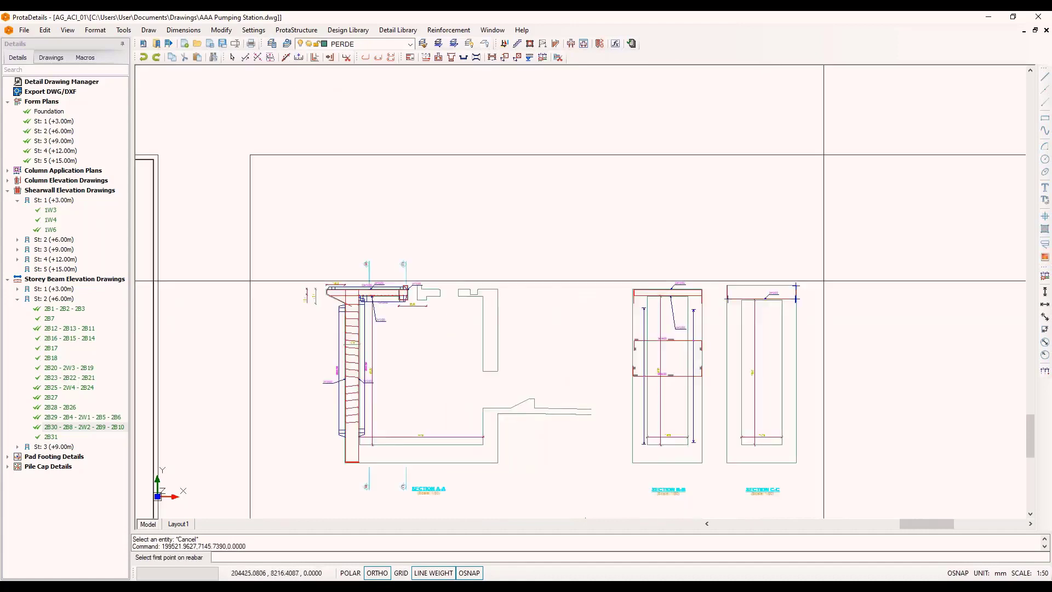
scroll(432, 281, "up", 5)
scroll(767, 263, "up", 5)
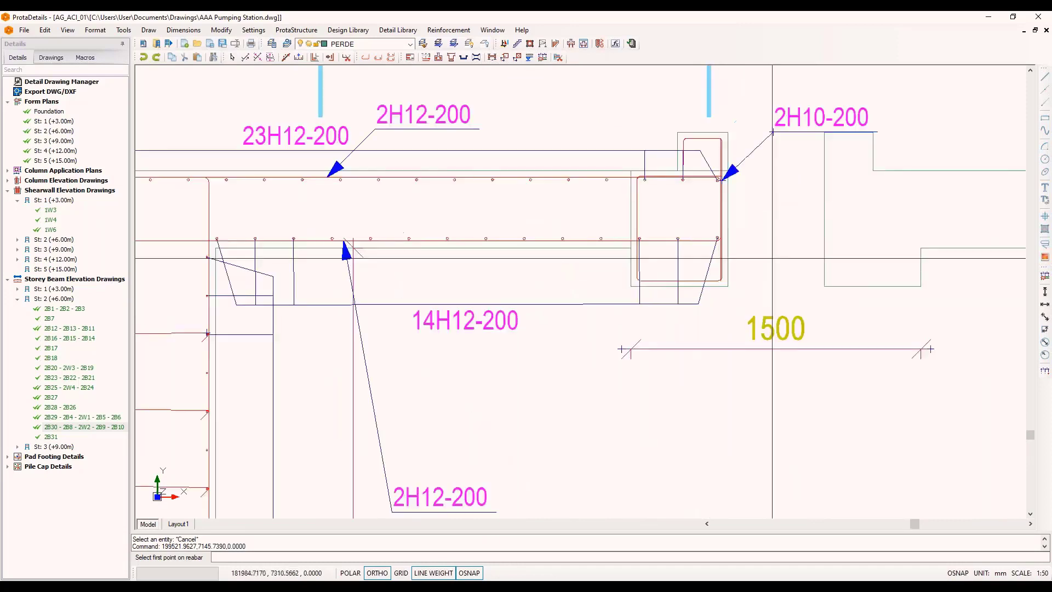
left_click(588, 289)
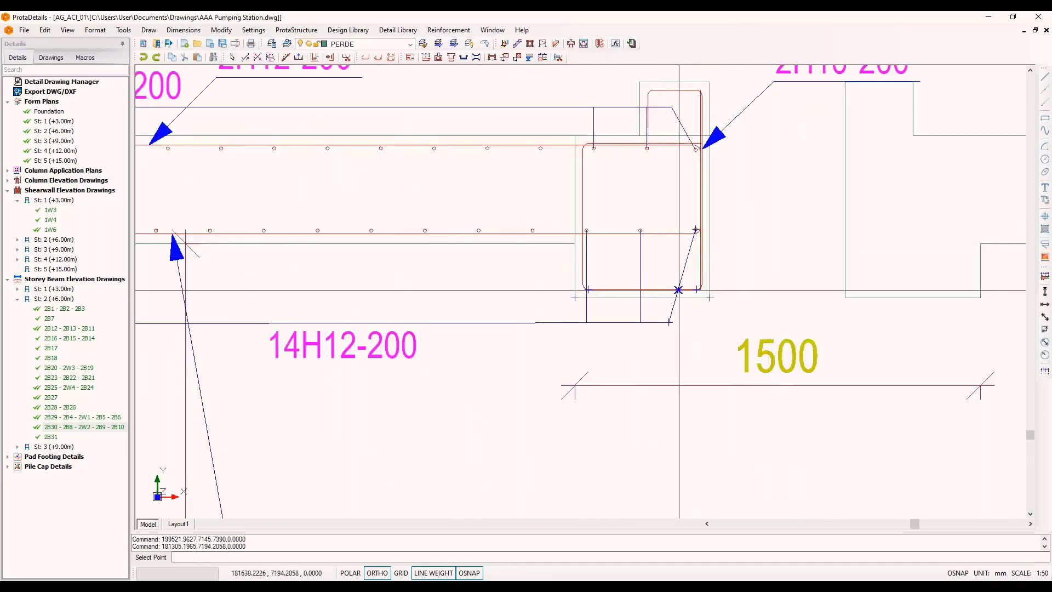
left_click(695, 289)
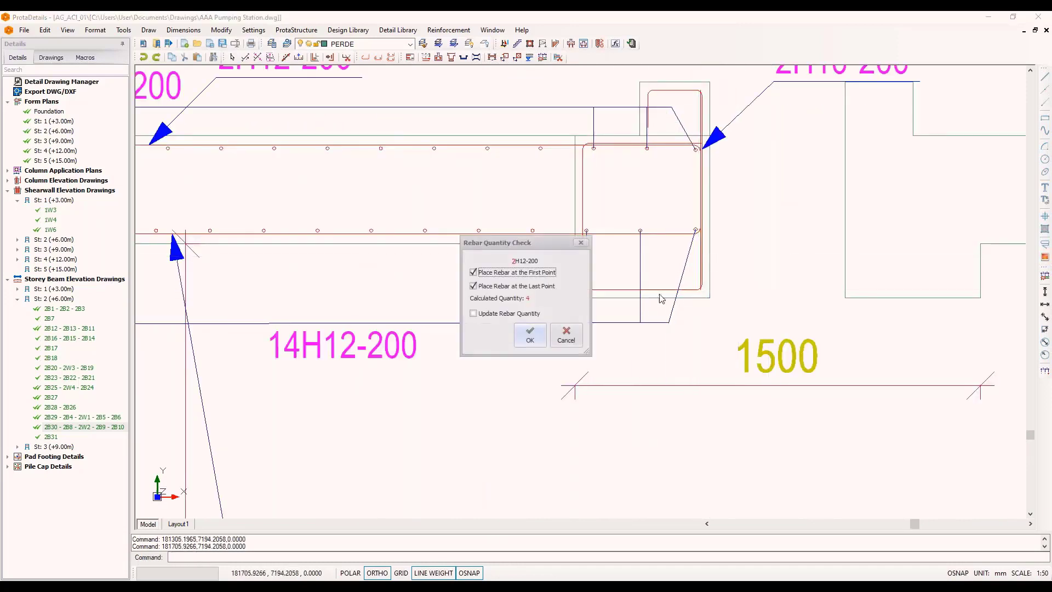
left_click(536, 336)
left_click(600, 466)
scroll(491, 217, "down", 2)
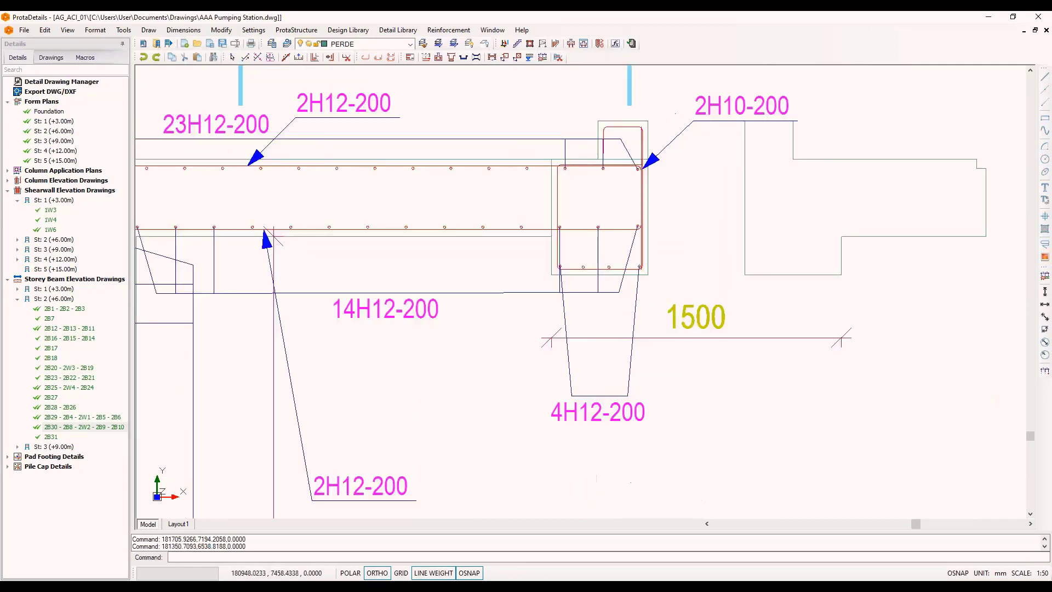
Step: Create a landscape Quantity Table from all rebars in Sections A-A, B-B and C-C and place it beside Section C-C
scroll(499, 219, "down", 1)
scroll(696, 197, "down", 1)
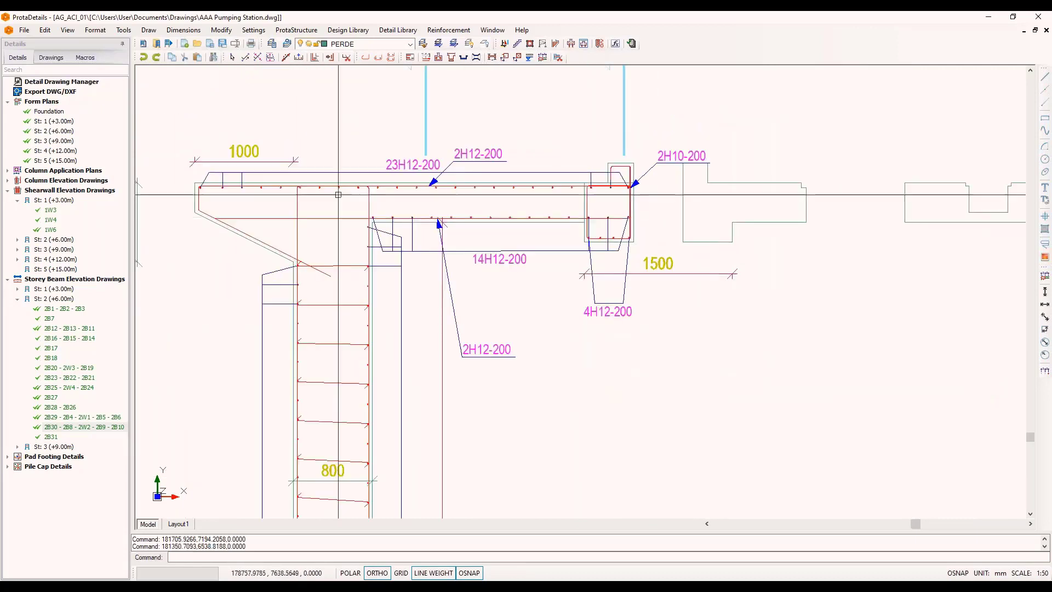
scroll(338, 195, "down", 3)
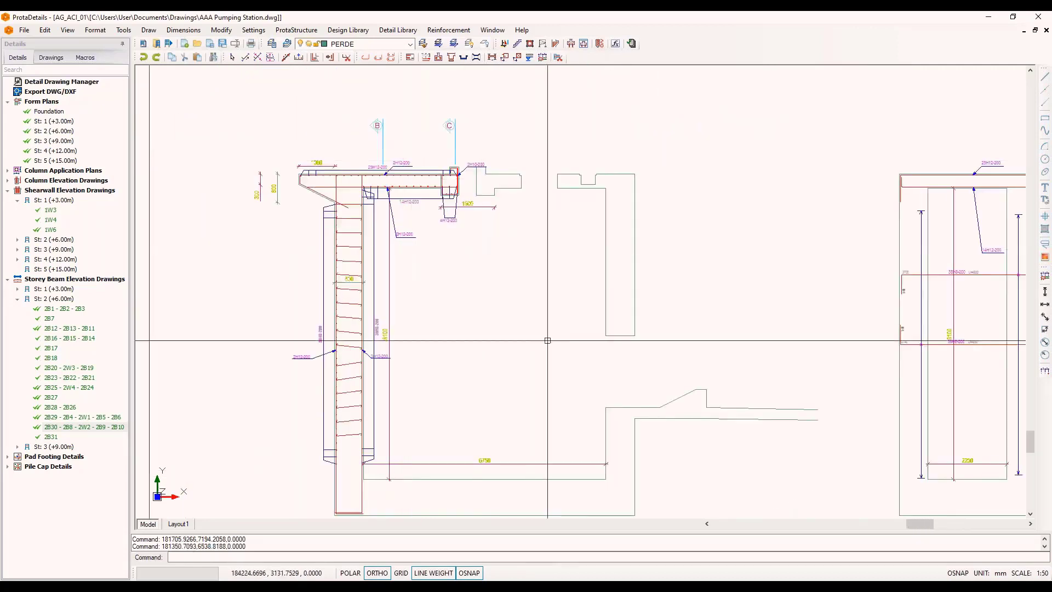
scroll(264, 308, "down", 1)
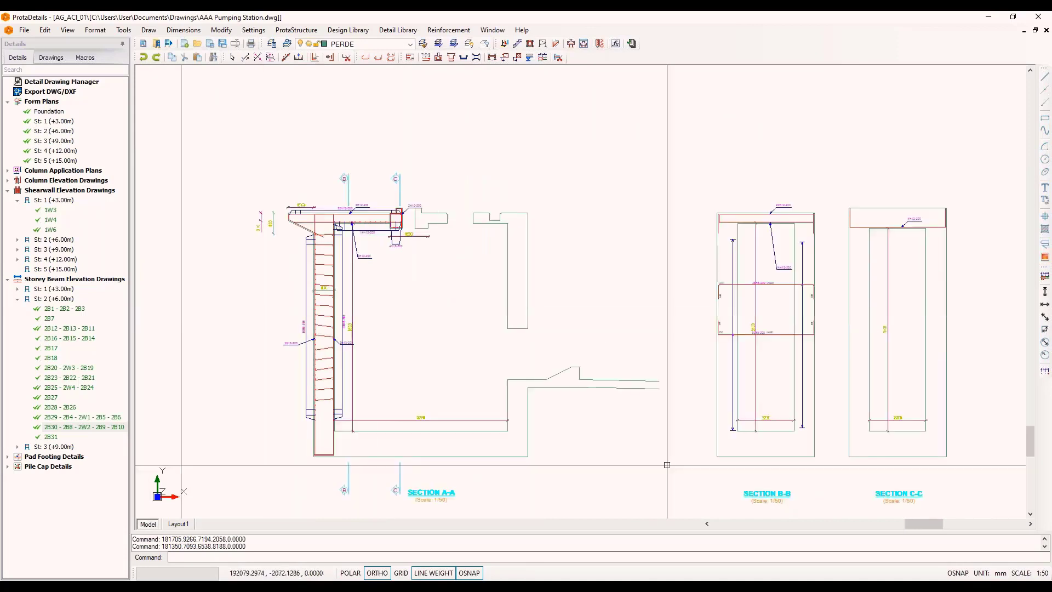
middle_click_drag(666, 465, 622, 417)
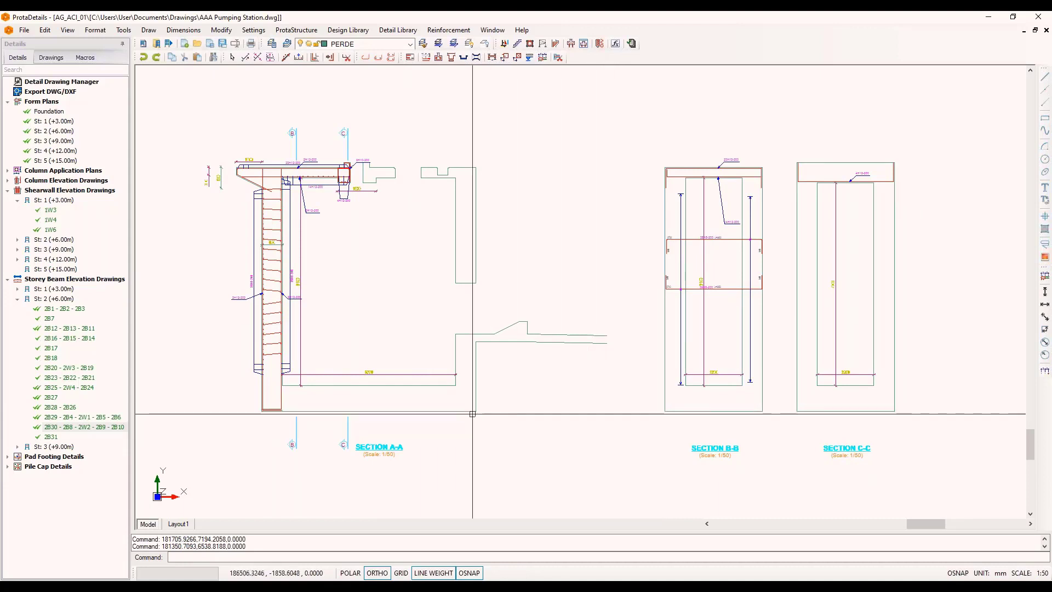
scroll(390, 477, "down", 1)
middle_click_drag(425, 458, 425, 411)
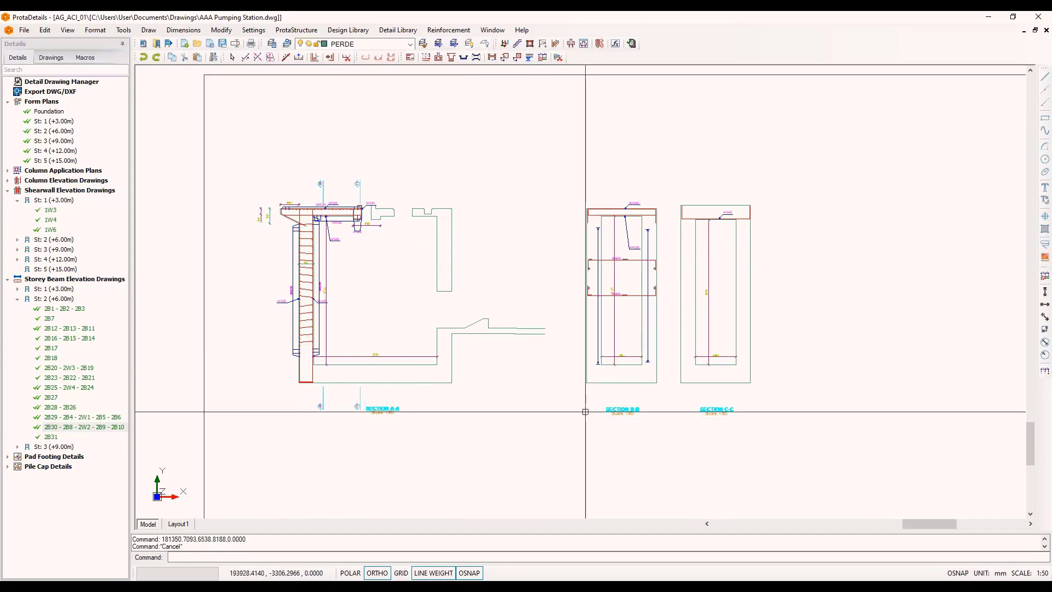
type("quan")
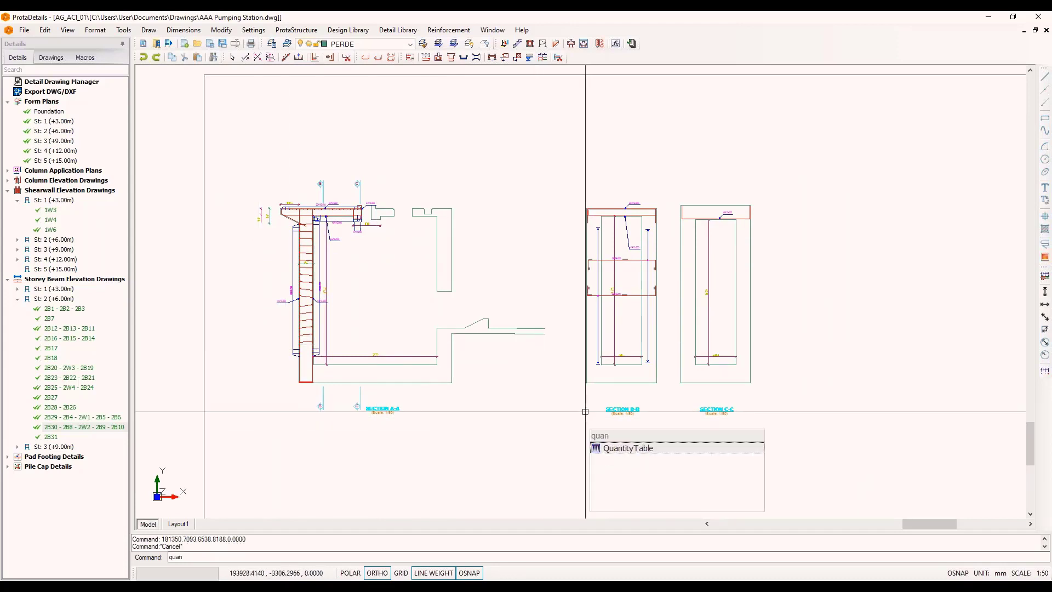
key("Return")
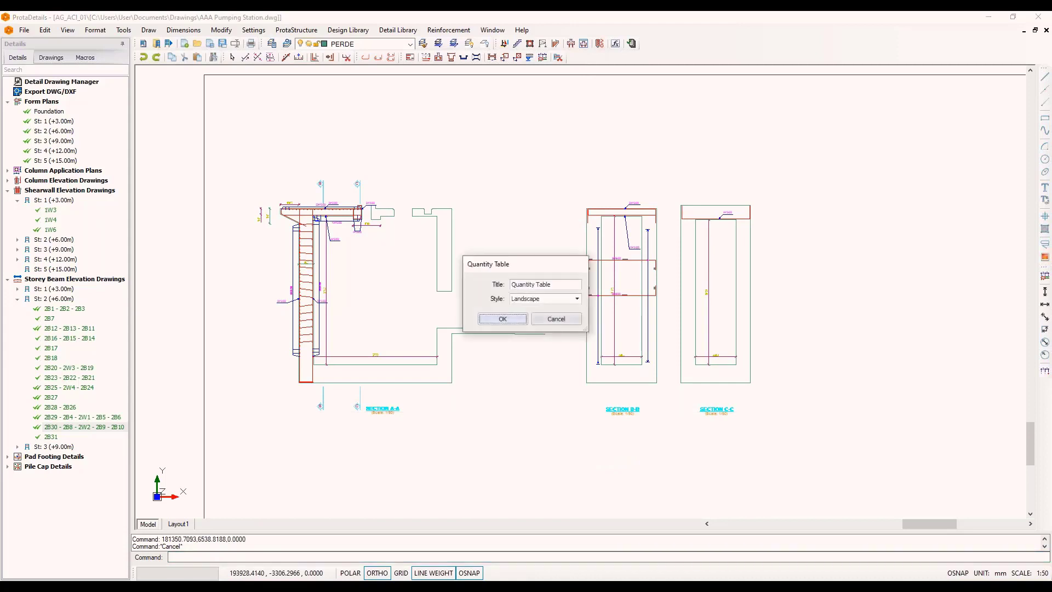
left_click(503, 318)
left_click_drag(228, 125, 824, 476)
key("Return")
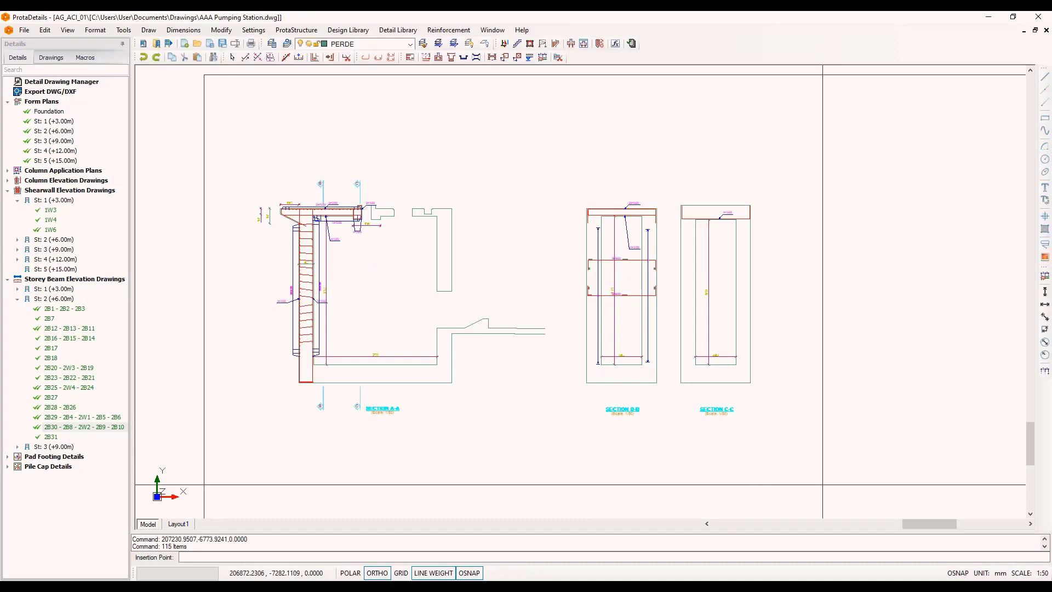
left_click(790, 185)
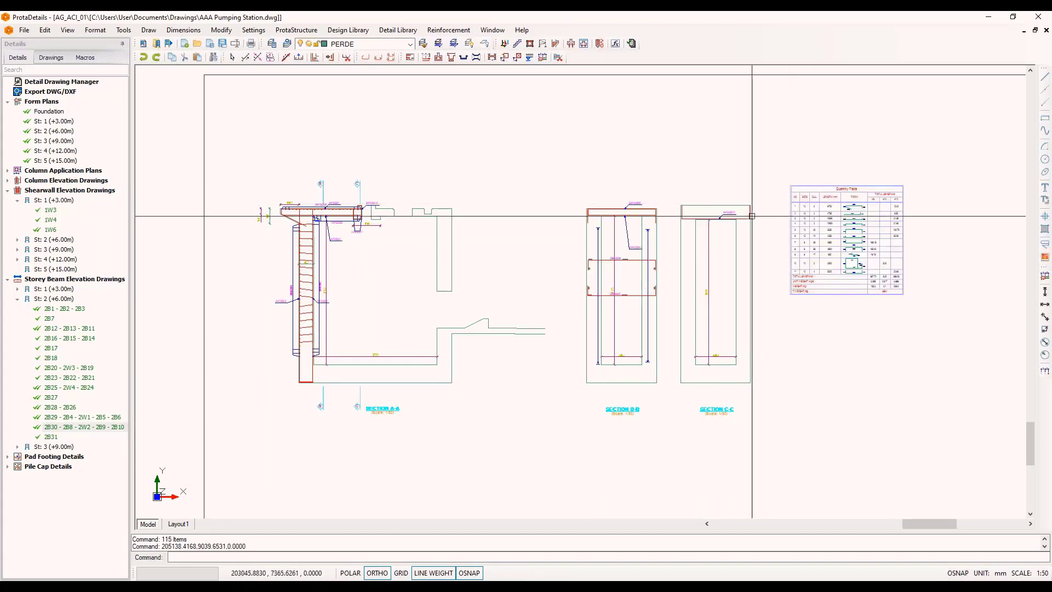
Step: Examine the quantity table and compare the bar marks and quantities of the Section C-C rebar with the Section A-A edge beam labels
scroll(811, 222, "up", 5)
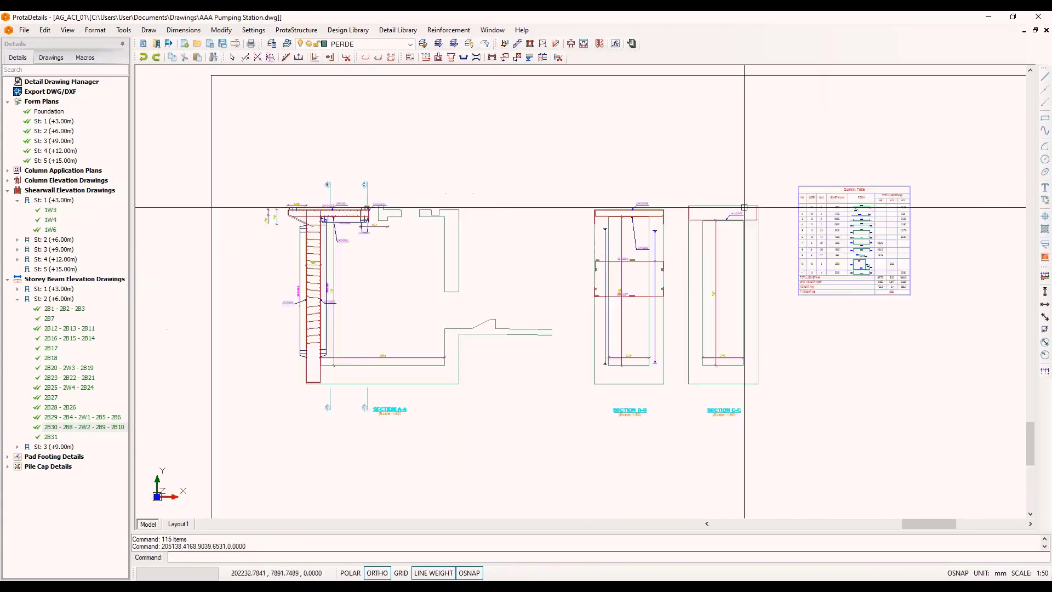
scroll(738, 222, "up", 2)
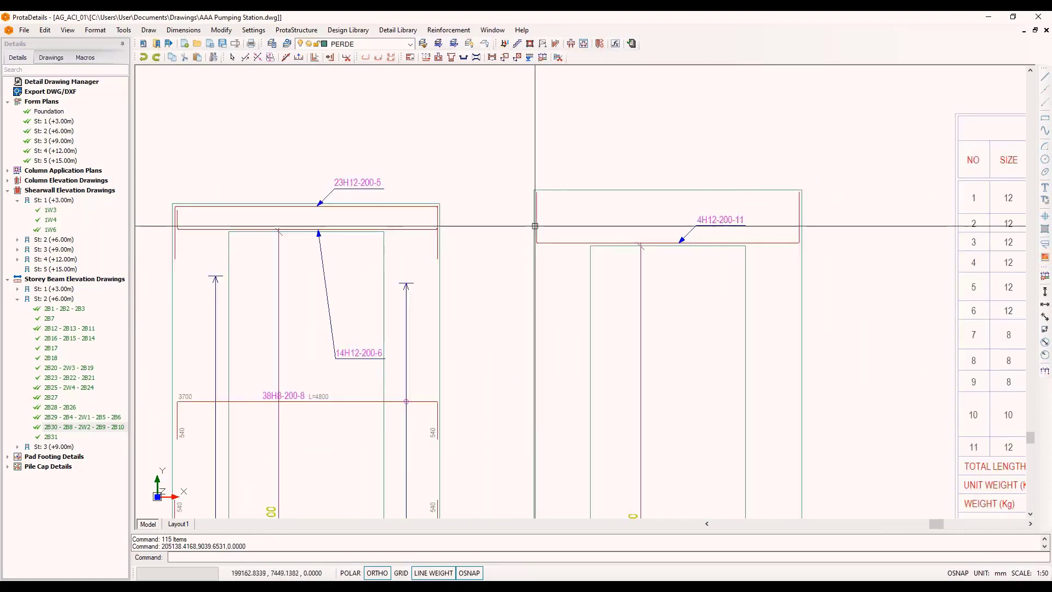
middle_click_drag(845, 230, 569, 230)
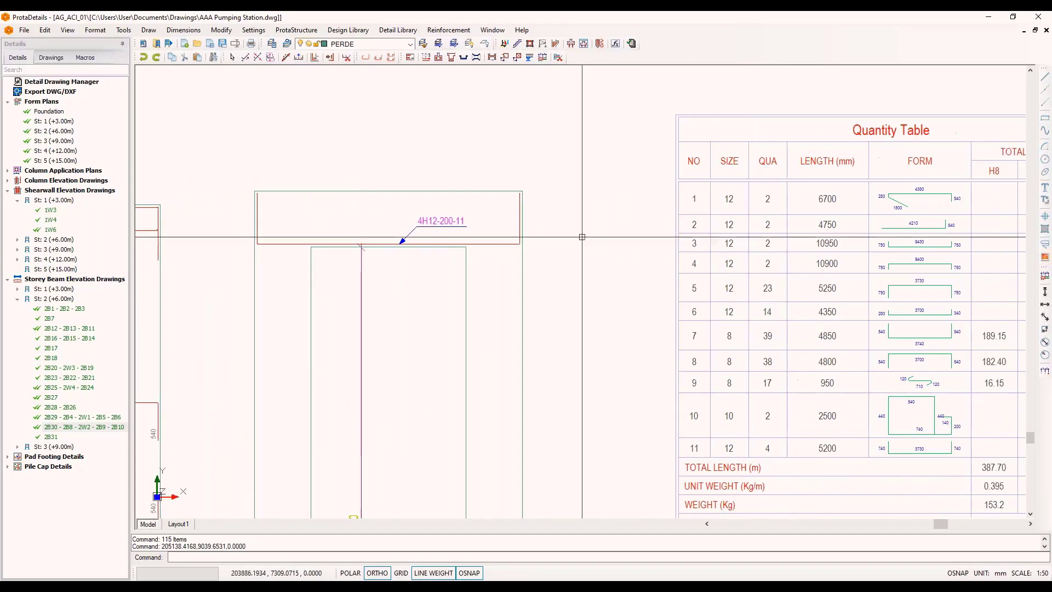
double_click(459, 226)
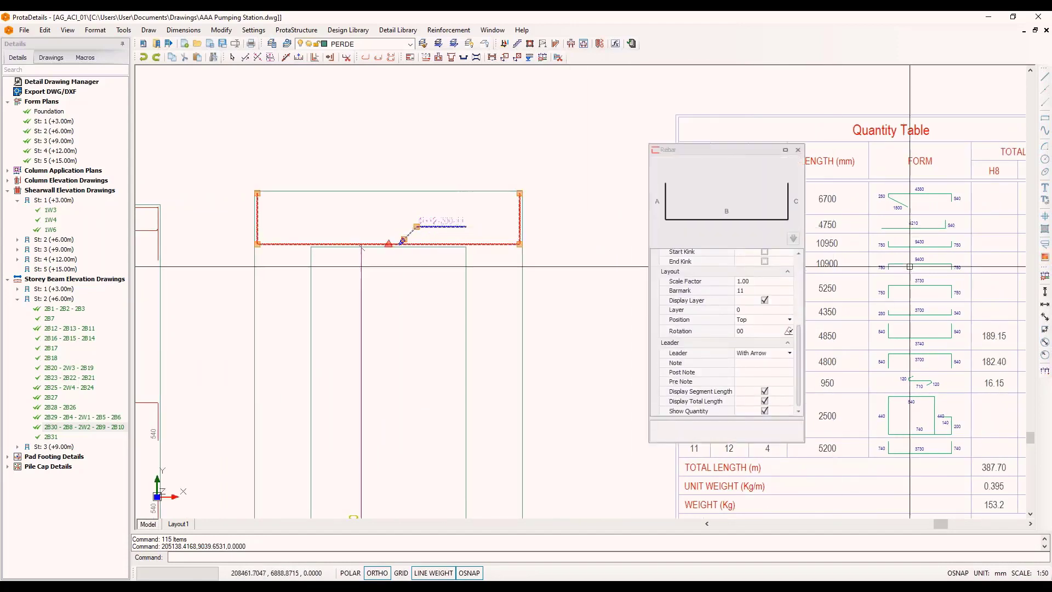
scroll(910, 266, "down", 4)
scroll(377, 230, "up", 6)
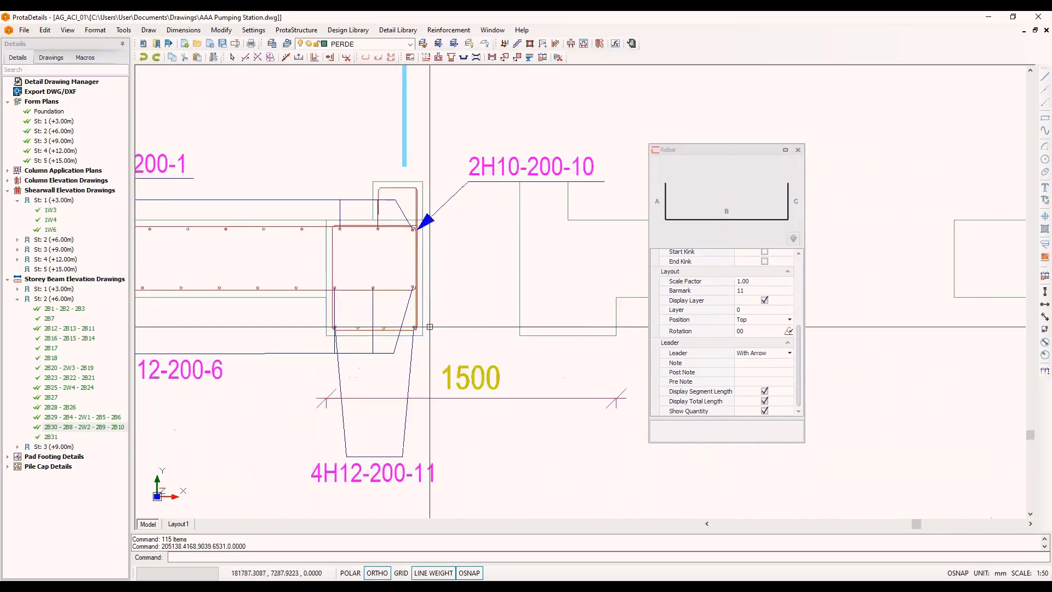
scroll(575, 368, "down", 6)
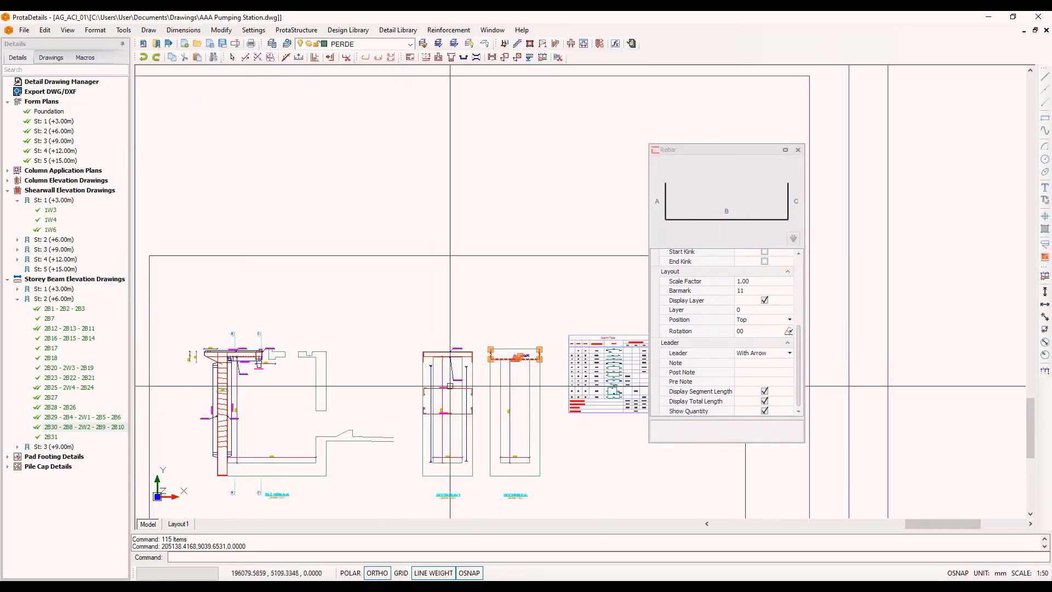
scroll(575, 367, "up", 5)
key("Escape")
key("Escape")
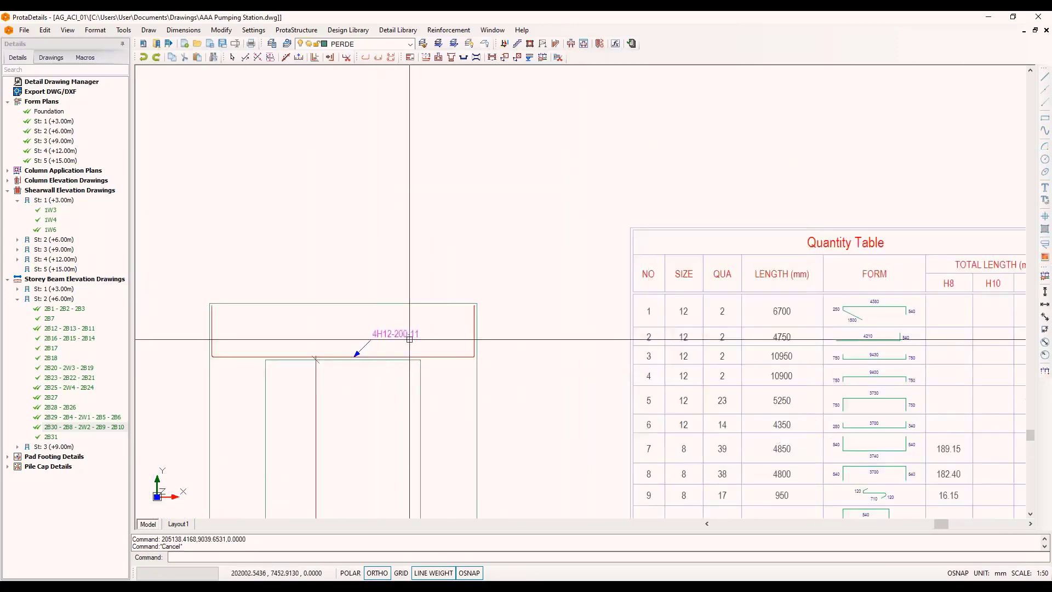
Step: Check the quantity table's total lengths and weights per bar diameter alongside the detailed sections
mouse_move(986, 506)
middle_mouse_down()
mouse_move(885, 409)
mouse_move(763, 334)
middle_mouse_up()
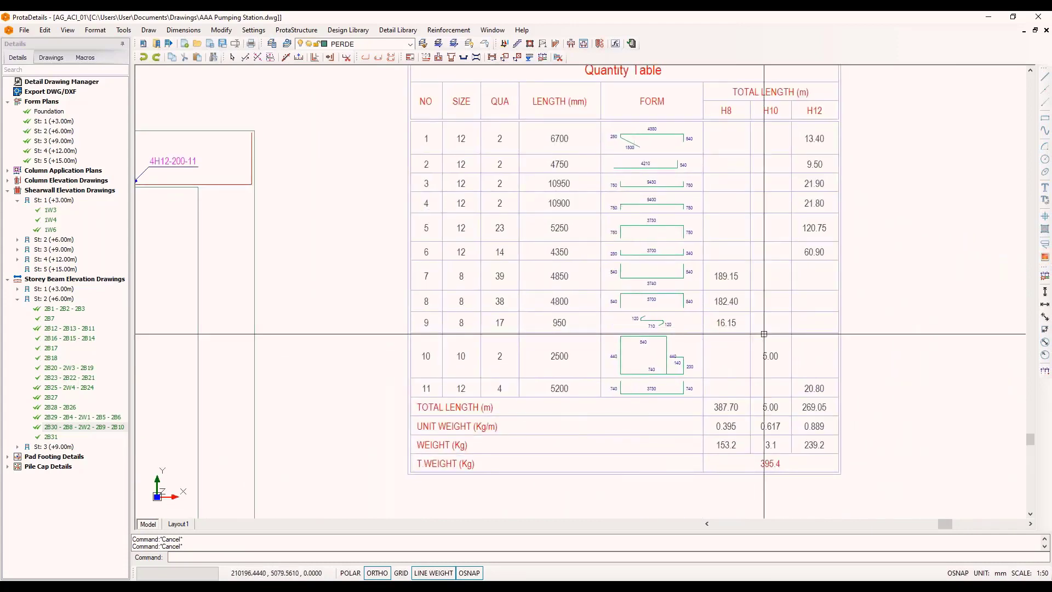
scroll(850, 359, "down", 5)
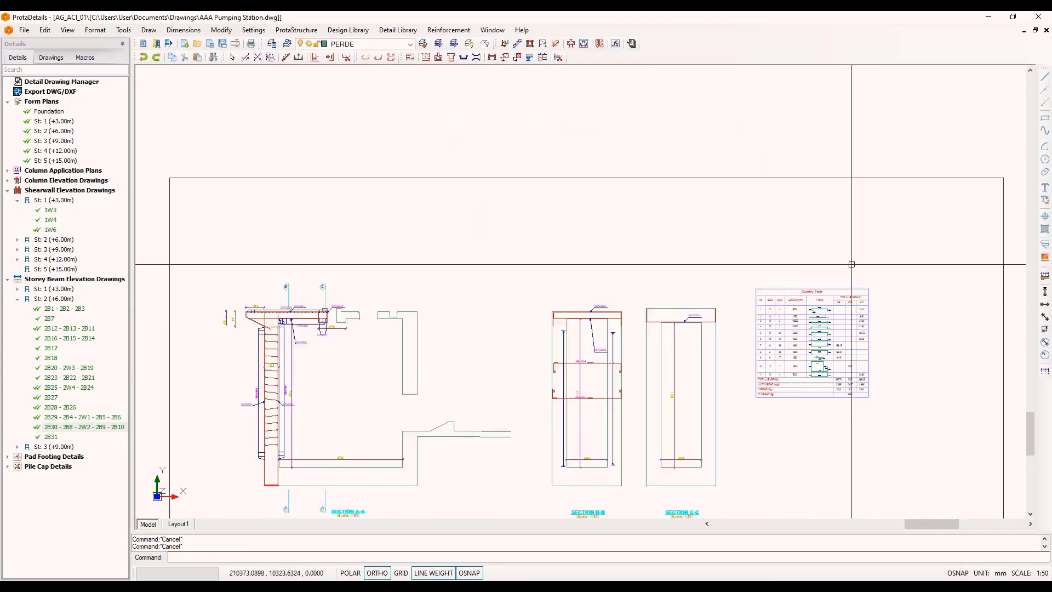
scroll(714, 200, "down", 1)
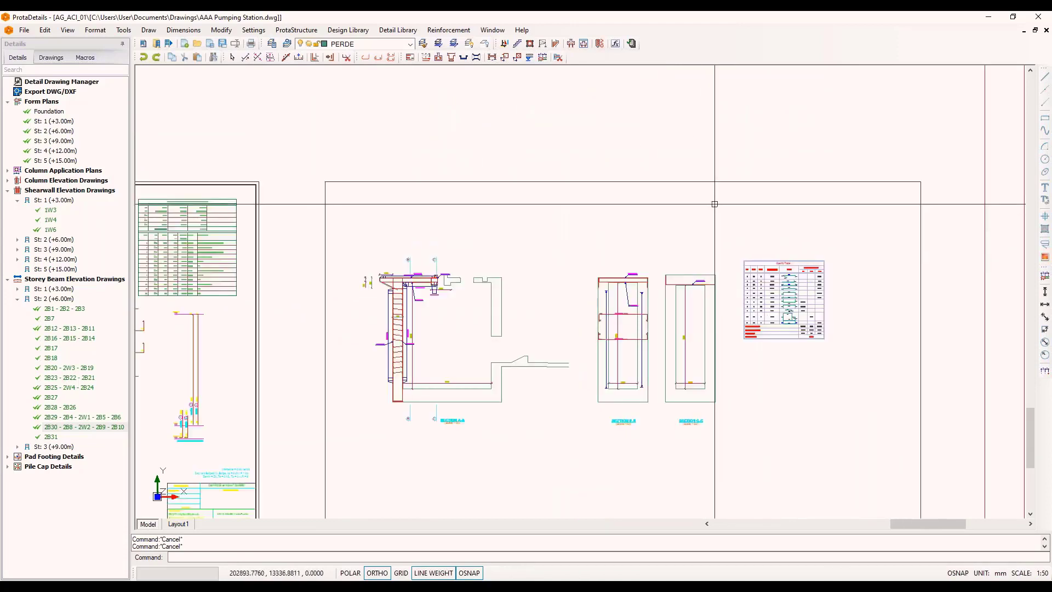
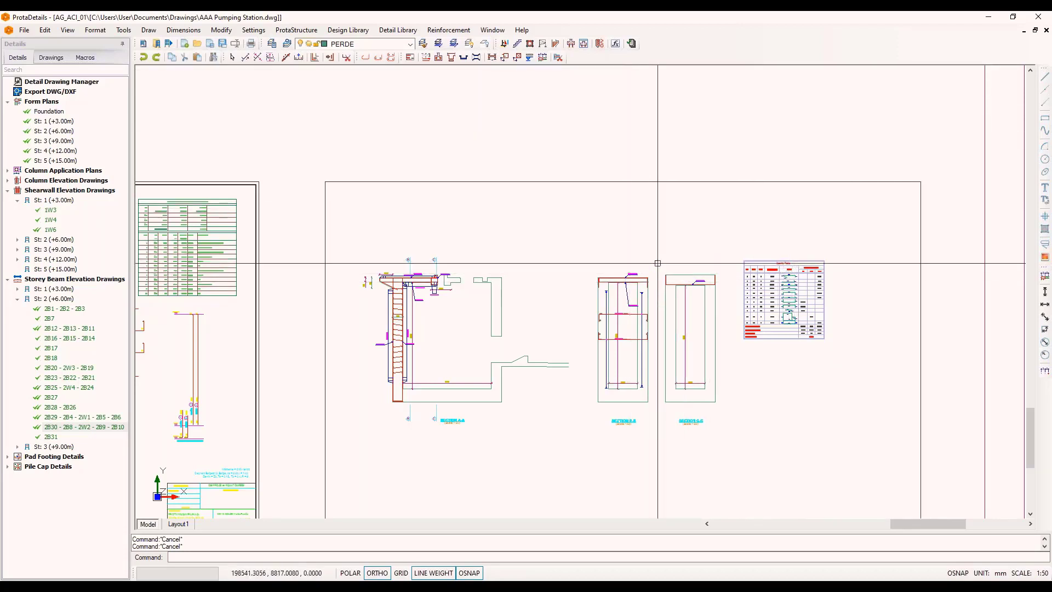
Step: Start a new drawing and open AAASantral.dwg from the Drawings folder
left_click(185, 44)
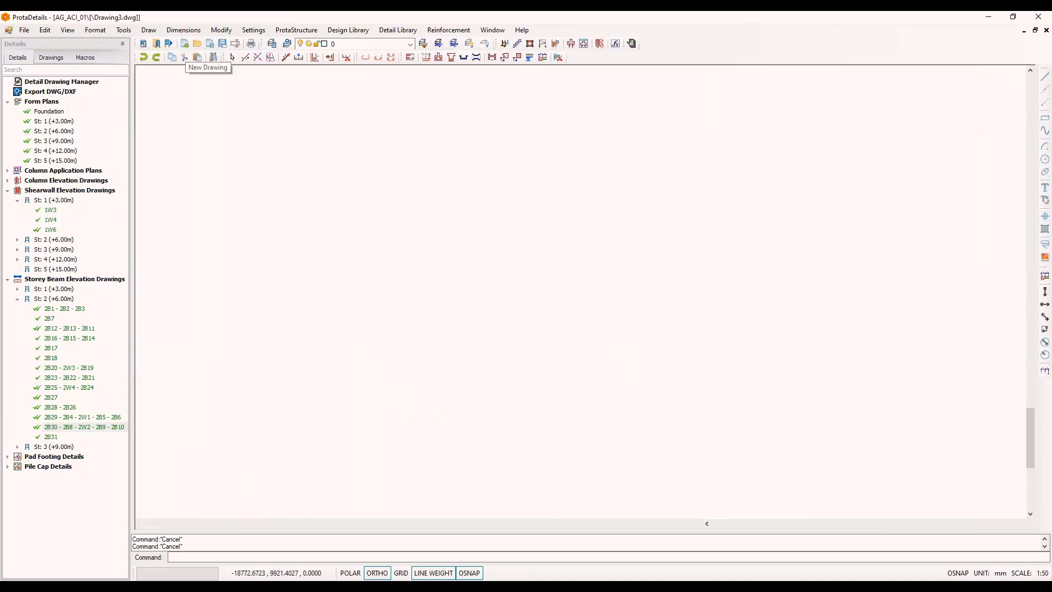
left_click(197, 43)
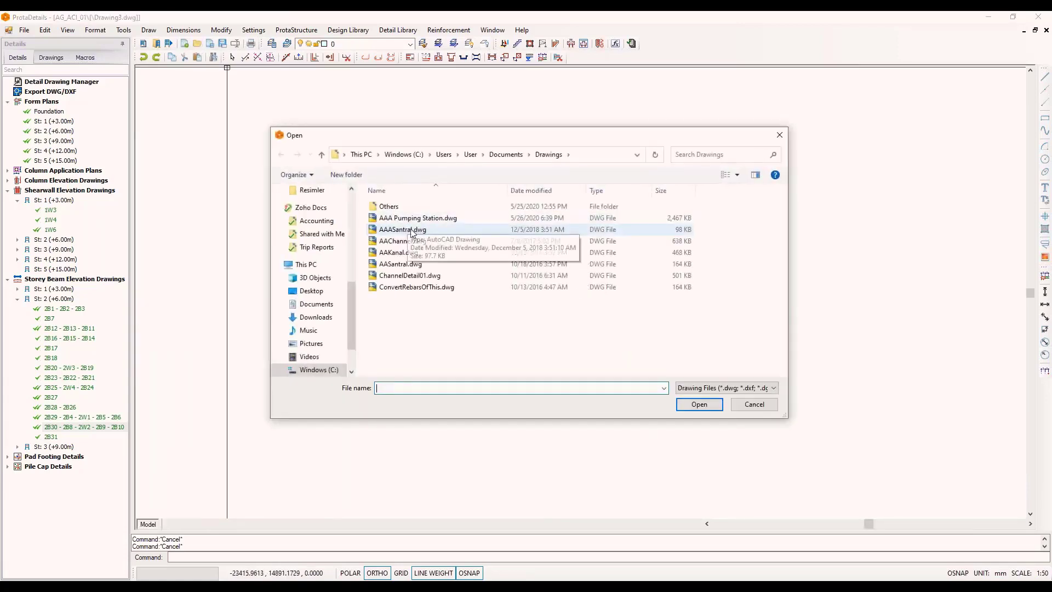
double_click(412, 230)
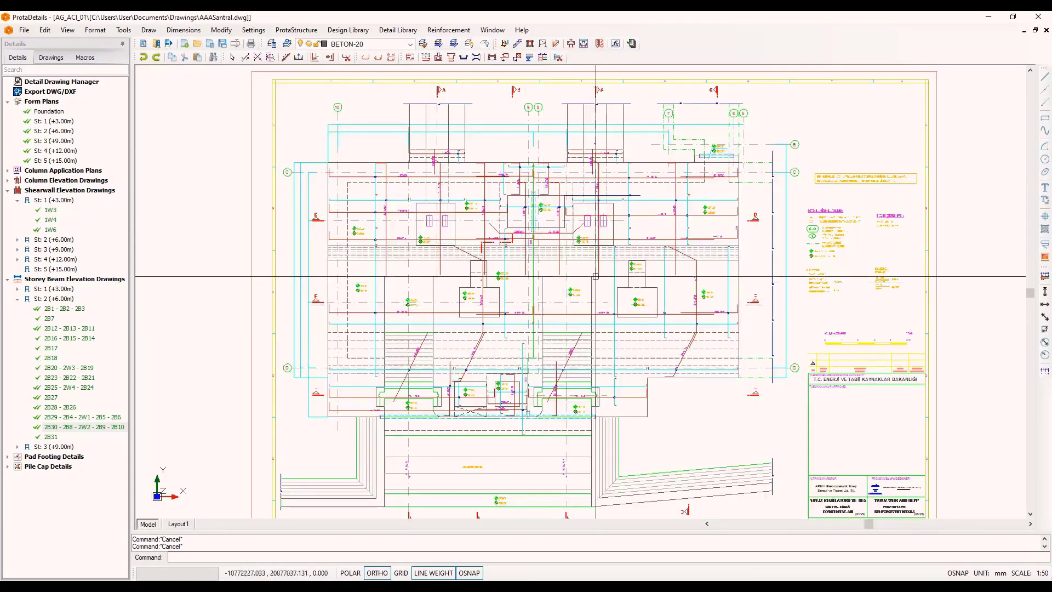
Step: Convert the uppermost horizontal 10H32/20 bar line near axis C to a general rebar with diameter 32, quantity 10, spacing 200 and cover 30
scroll(364, 151, "up", 5)
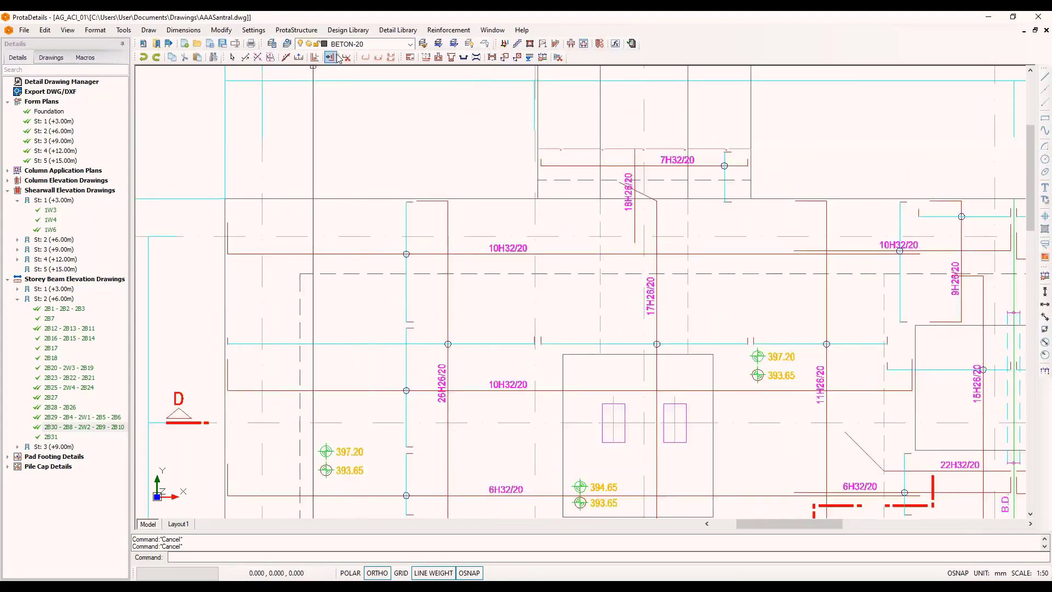
left_click(330, 58)
left_click(331, 59)
middle_click_drag(447, 153, 495, 166)
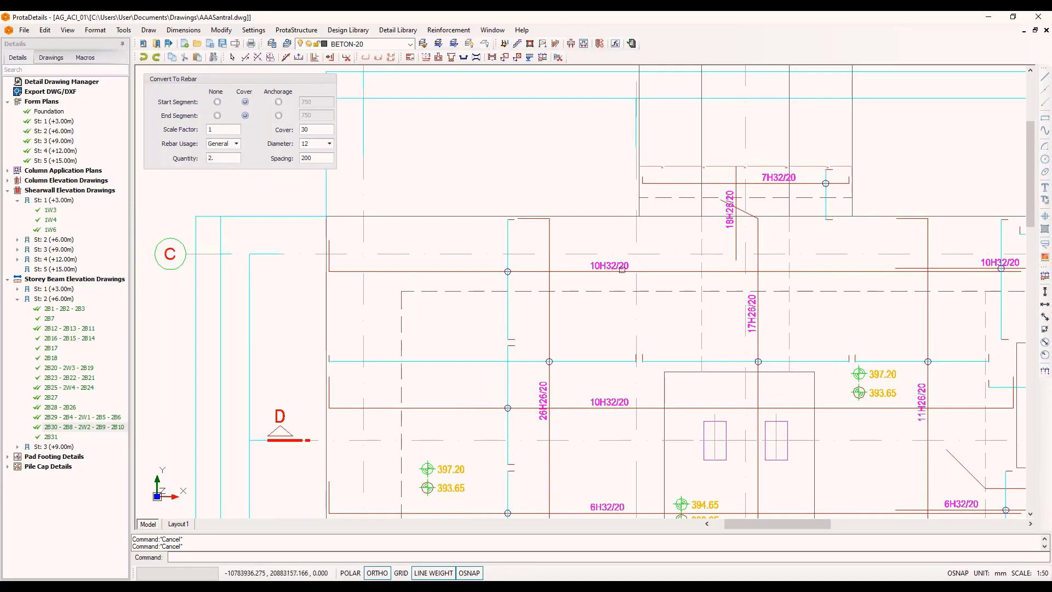
left_click(312, 143)
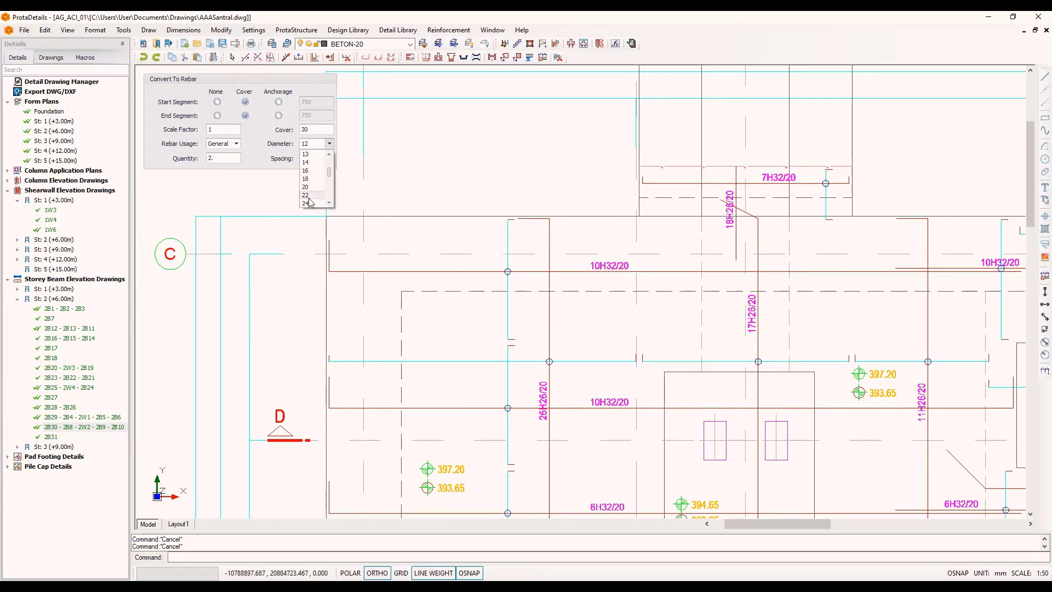
scroll(310, 202, "down", 3)
left_click(308, 203)
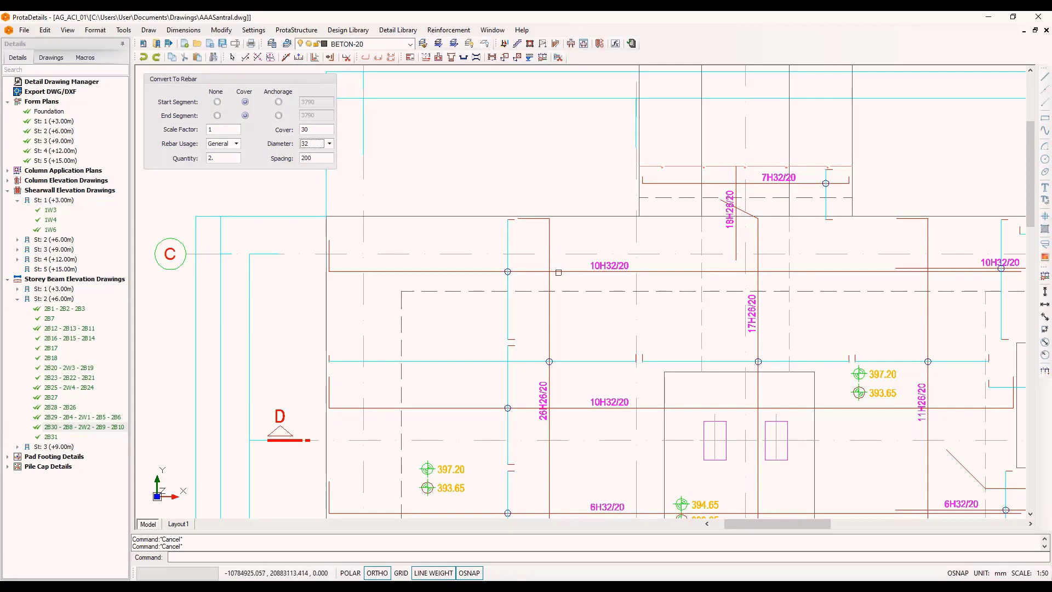
double_click(222, 157)
type("10")
left_click(582, 271)
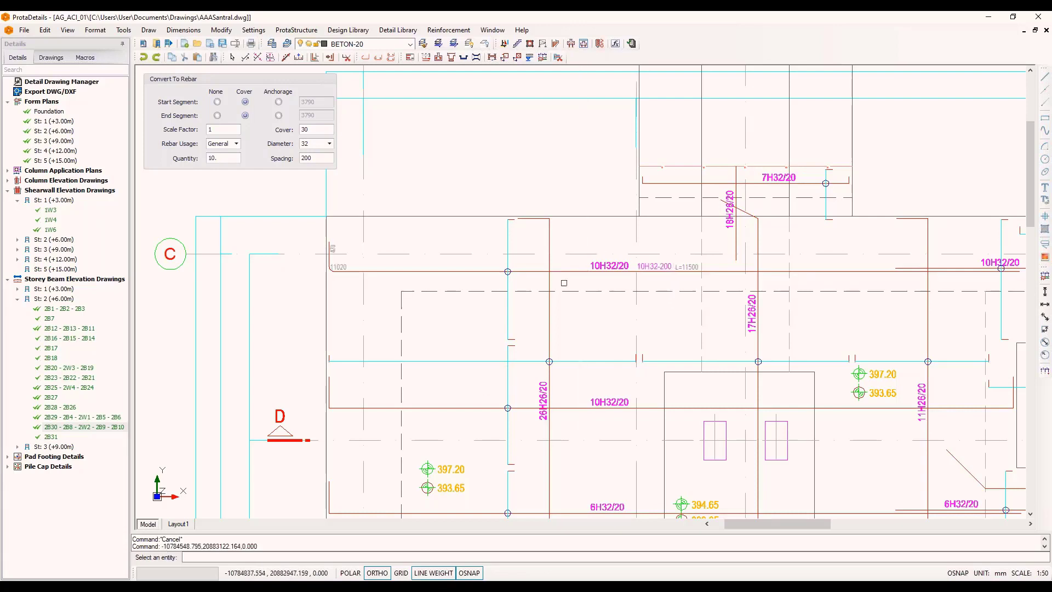
Step: Convert the second 10H32/20 line, the 6H32/20 line and the horizontal bar line near section E to diameter 32 rebars, quantity 10
middle_click_drag(582, 305, 513, 229)
left_click(578, 332)
scroll(530, 259, "down", 2)
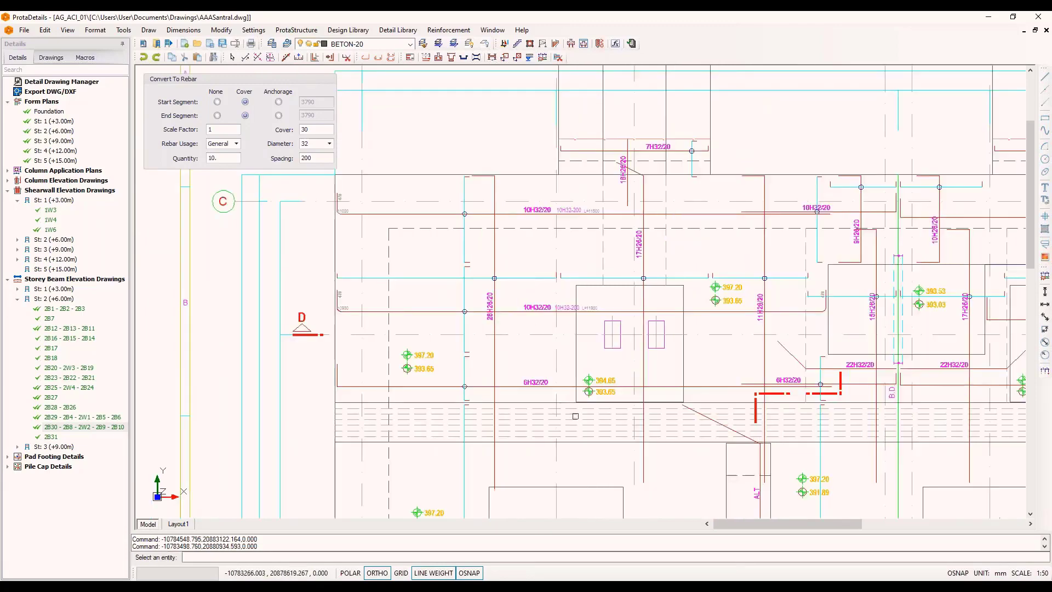
left_click(567, 386)
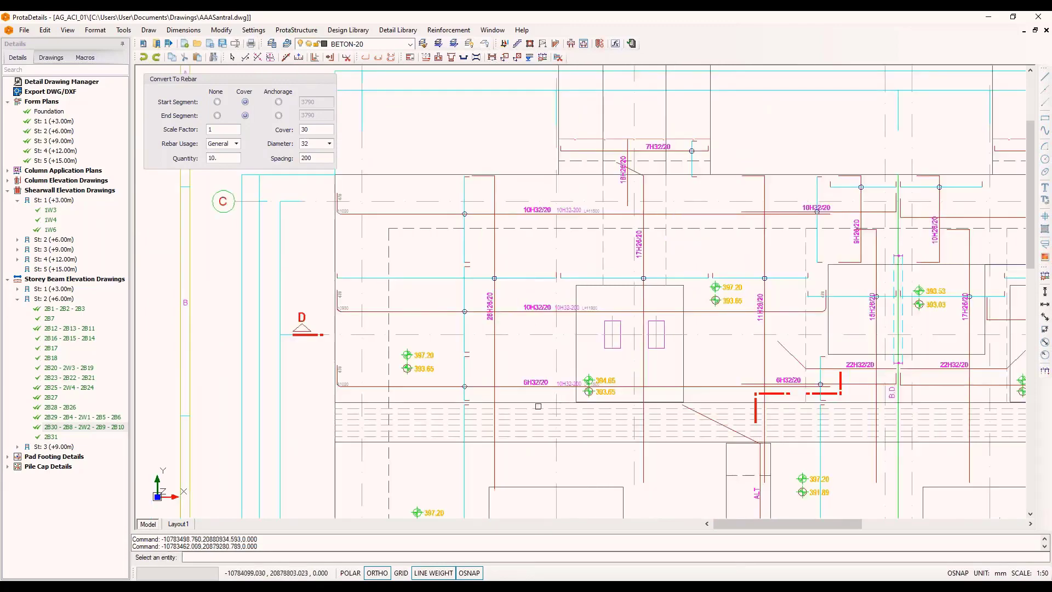
scroll(364, 185, "down", 2)
left_click(485, 394)
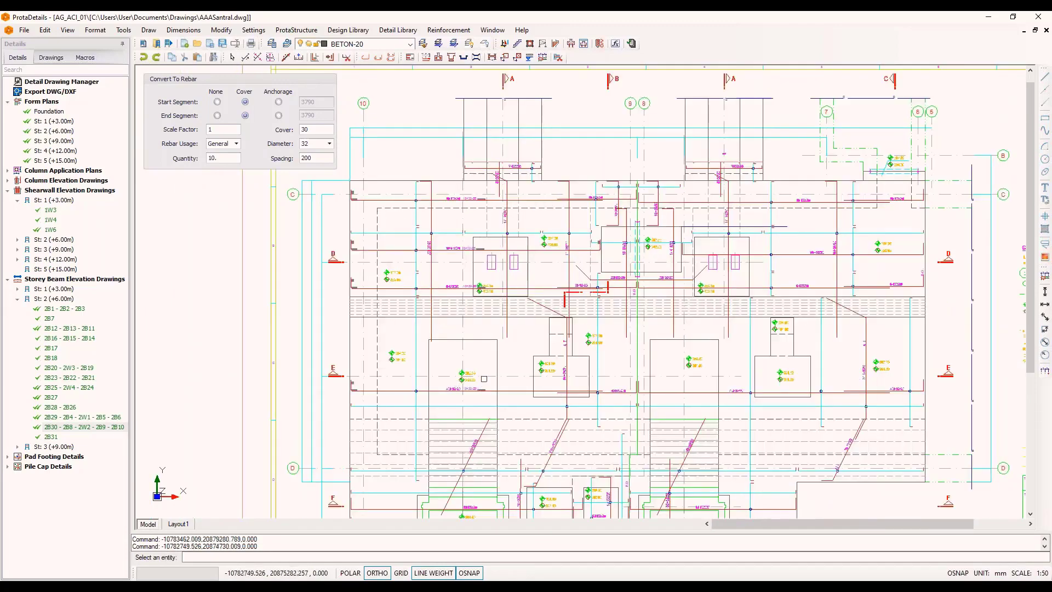
Step: Convert the vertical 26H26/20, 17H26/20 and 11H26/20 bar lines to rebars with diameter 26, quantity 10 and spacing 200
scroll(432, 267, "up", 2)
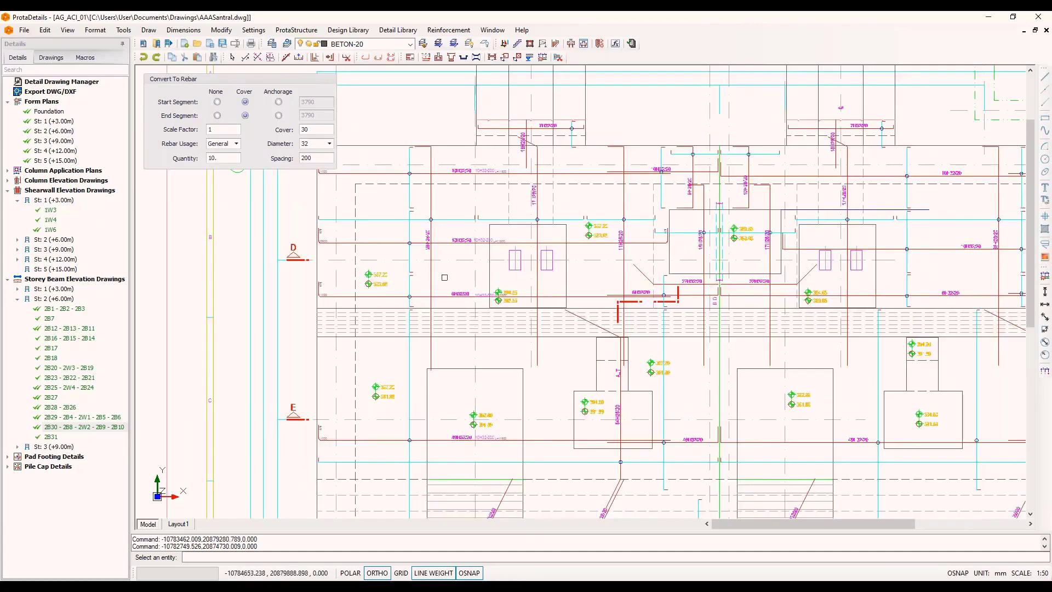
scroll(417, 231, "up", 2)
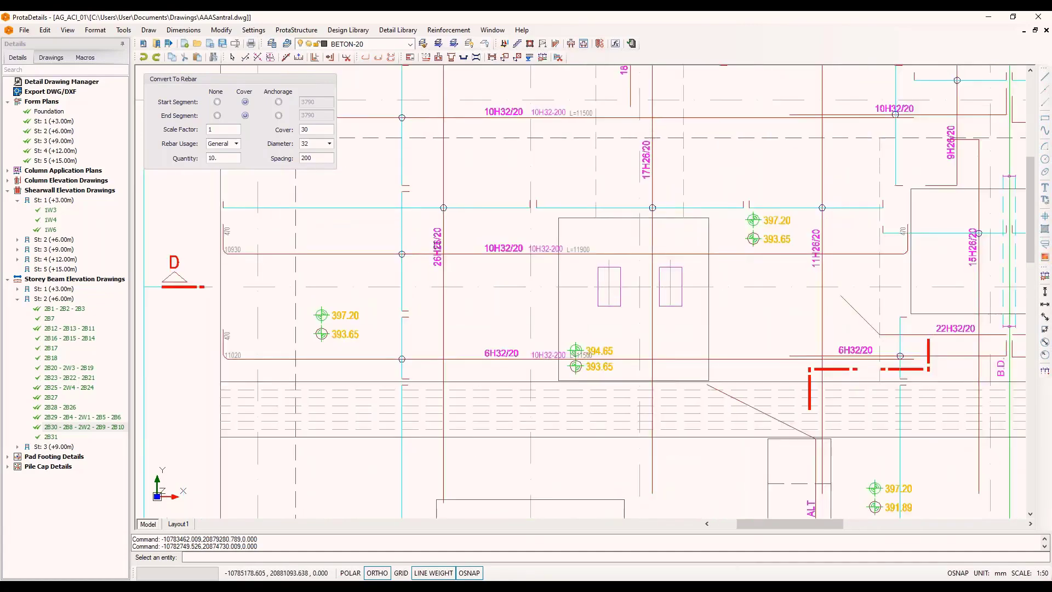
scroll(321, 146, "up", 2)
left_click(445, 225)
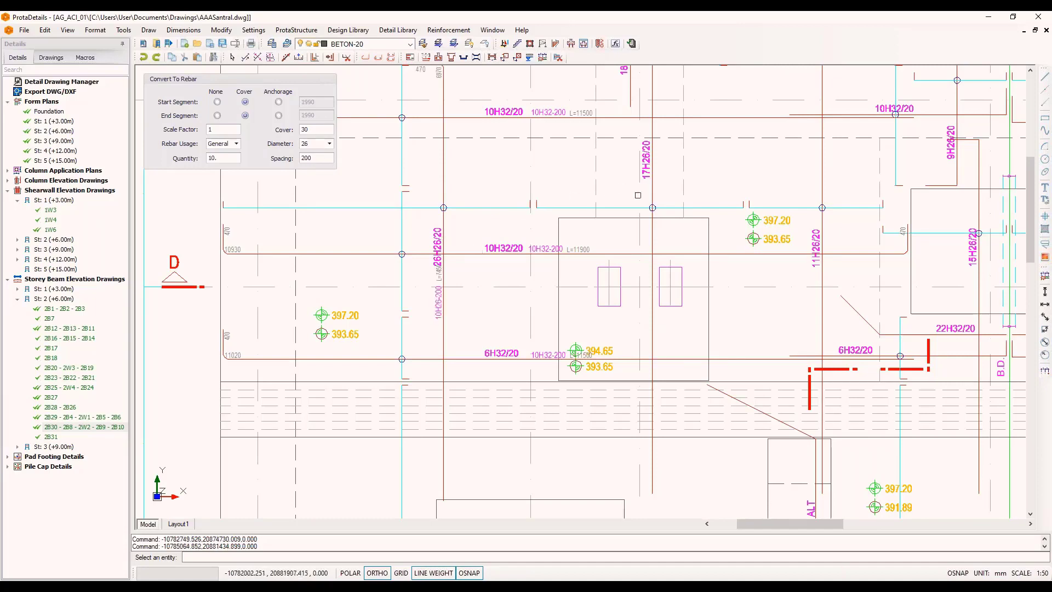
left_click(652, 192)
scroll(340, 245, "down", 1)
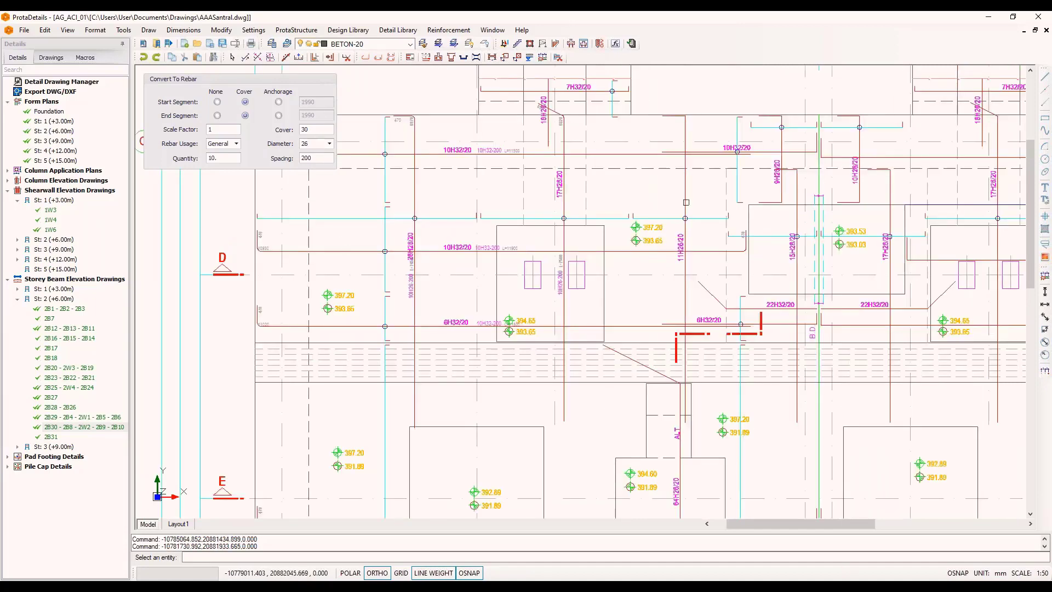
left_click(685, 247)
scroll(625, 285, "down", 2)
scroll(455, 230, "up", 1)
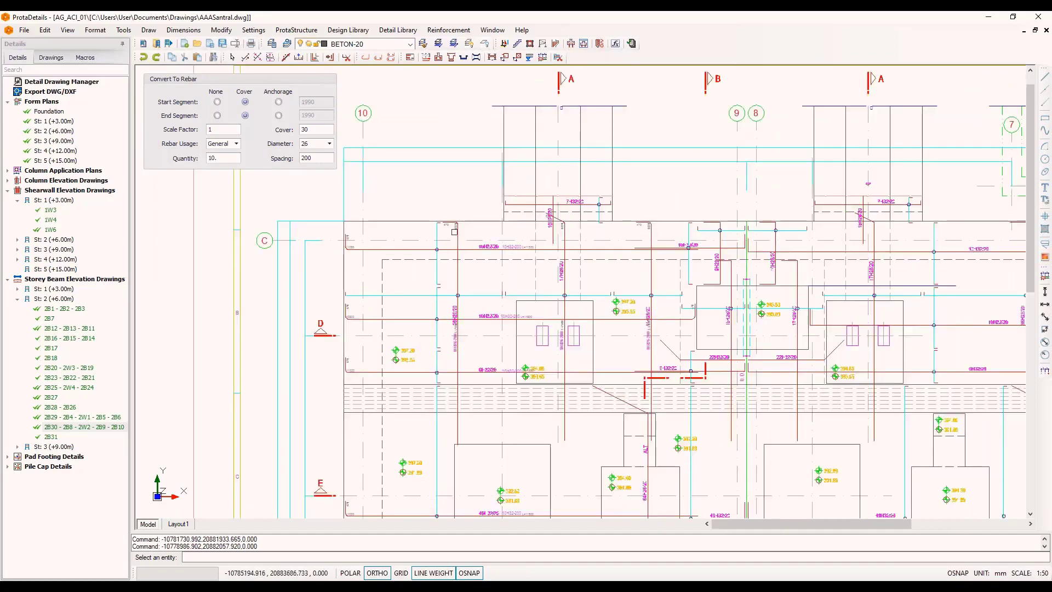
scroll(699, 188, "down", 2)
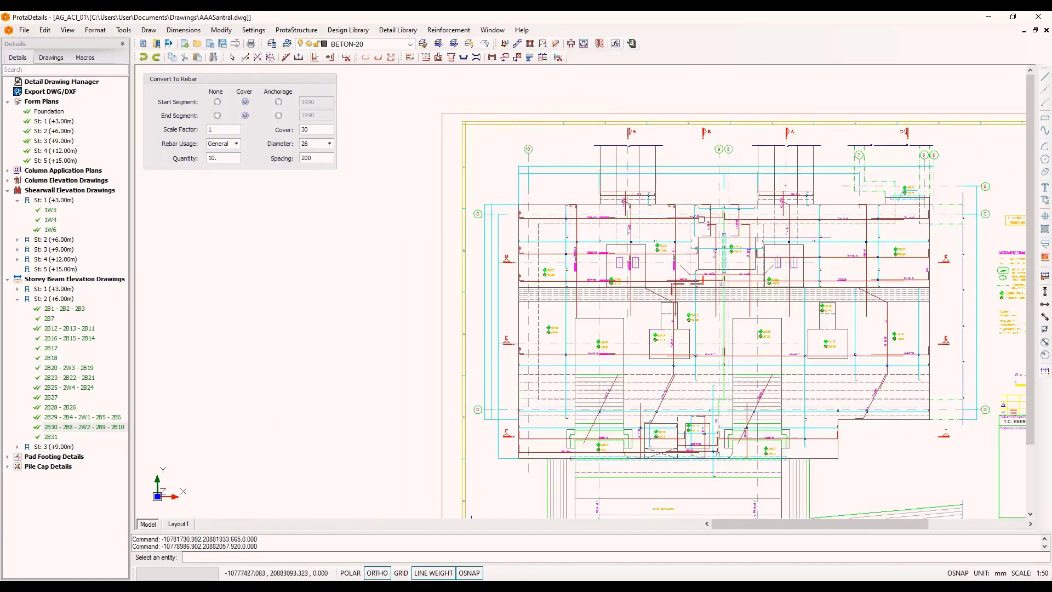
key("Escape")
key("Escape")
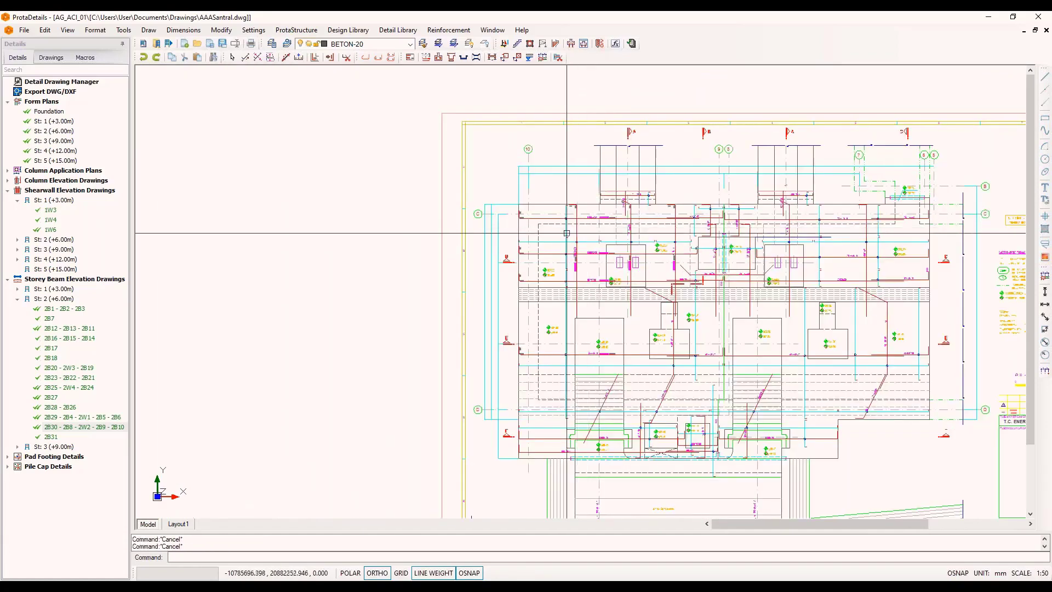
Step: Create a Quantity Table from the converted rebars in the plan and place it beside the drawing frame
type("quan")
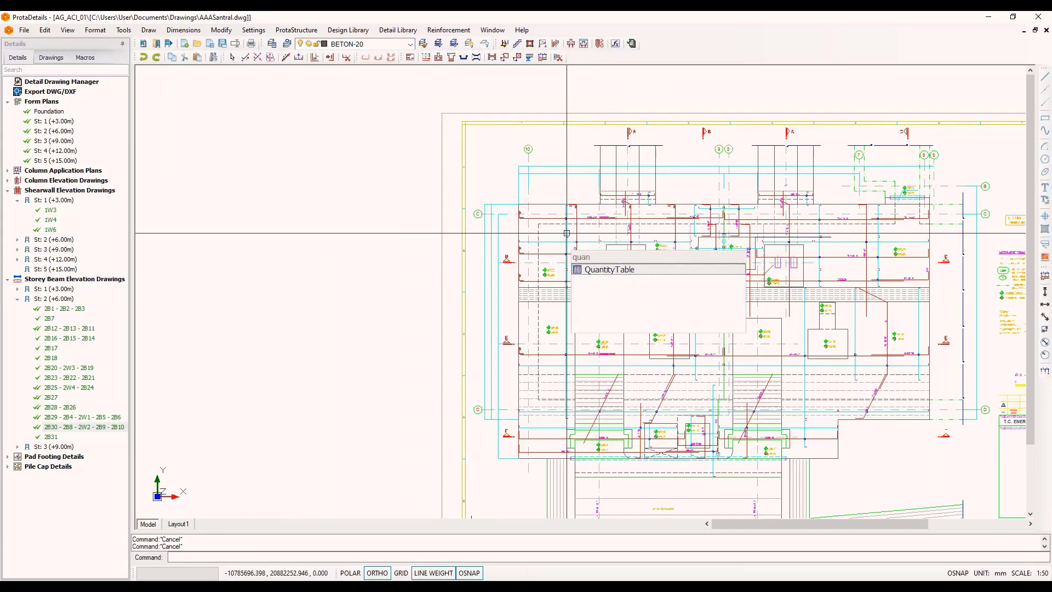
key("Return")
left_click(517, 327)
left_click(784, 362)
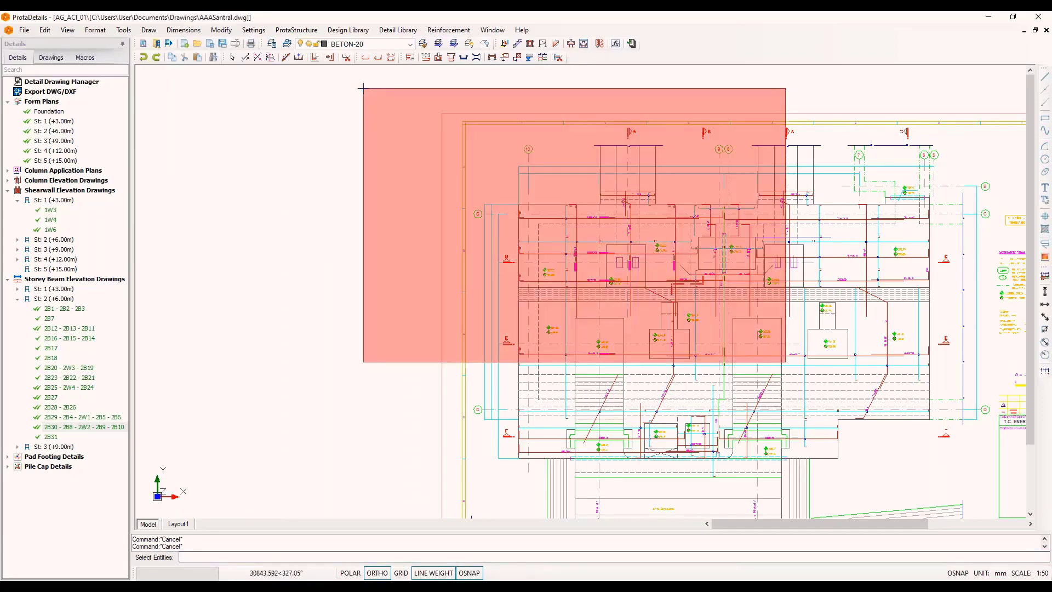
left_click(363, 88)
key("Return")
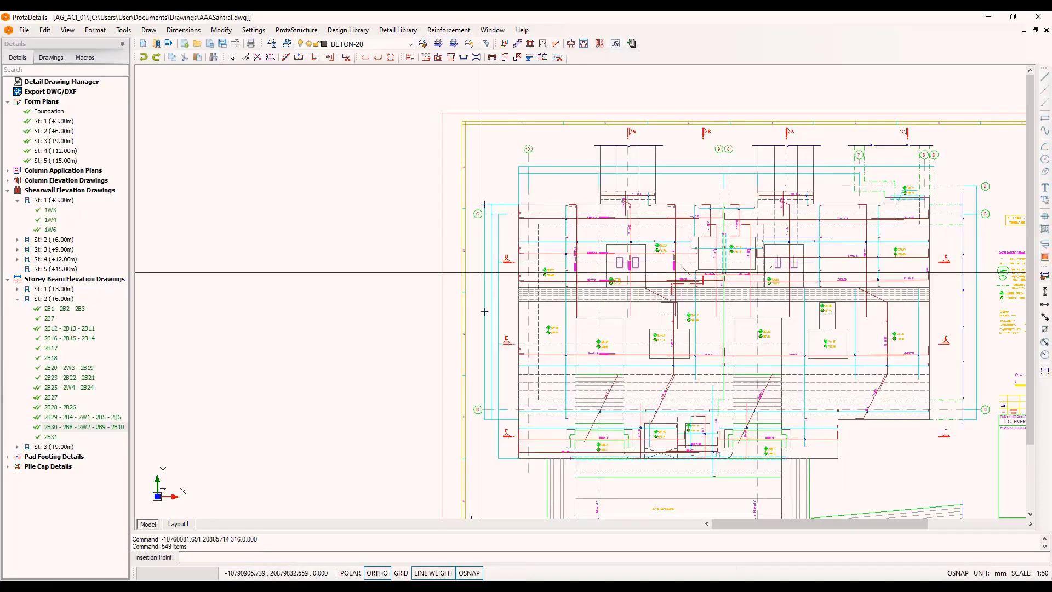
left_click(380, 184)
scroll(403, 208, "up", 4)
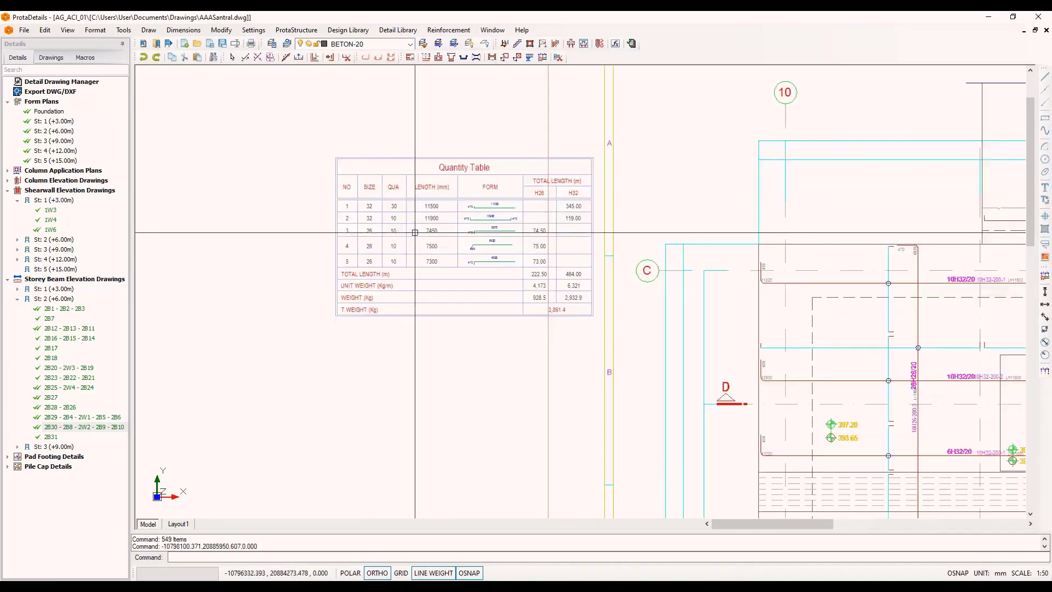
scroll(718, 280, "up", 2)
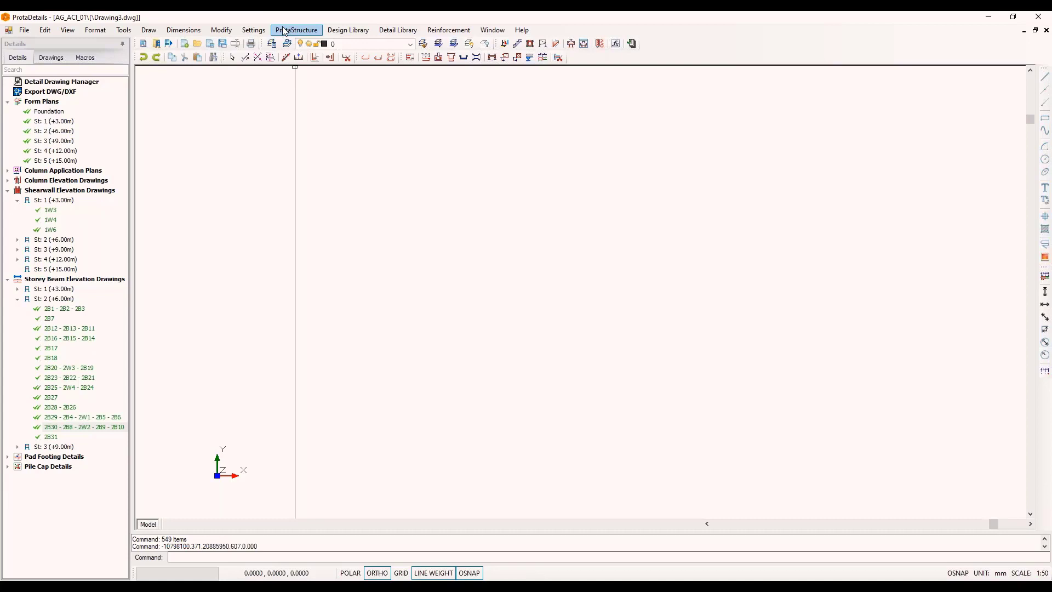
Step: Open the Cantilever Retaining Wall design in a blank drawing and add a shelf to the wall stem
left_click(284, 31)
mouse_move(365, 33)
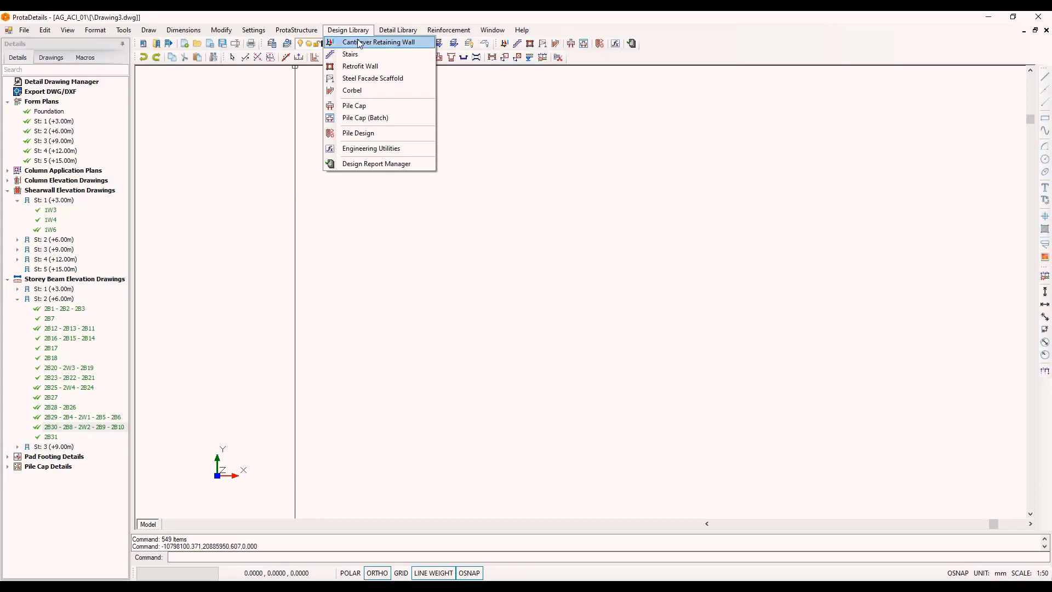
left_click(357, 42)
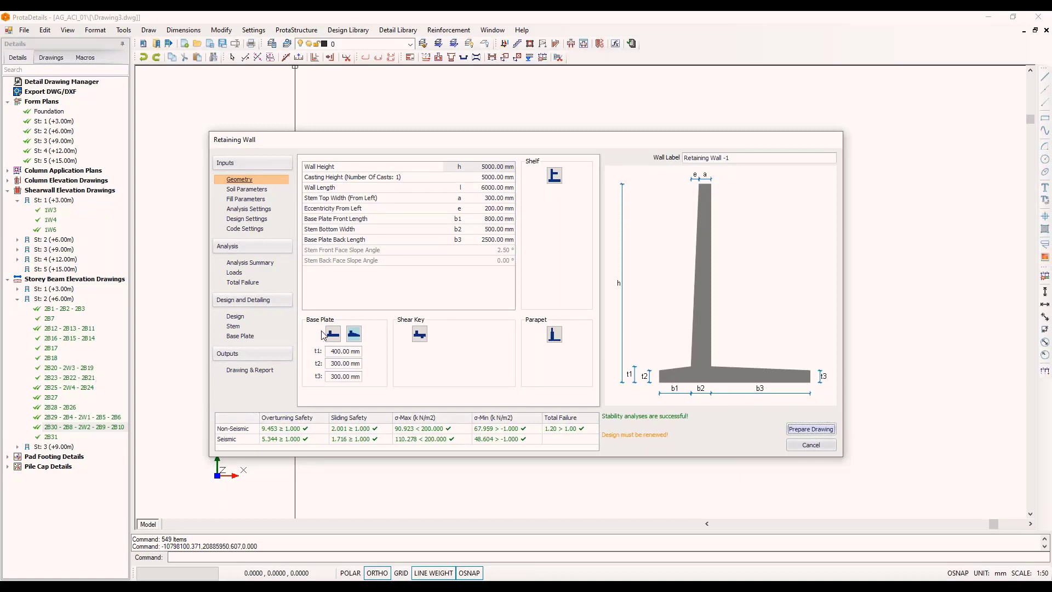
left_click(554, 177)
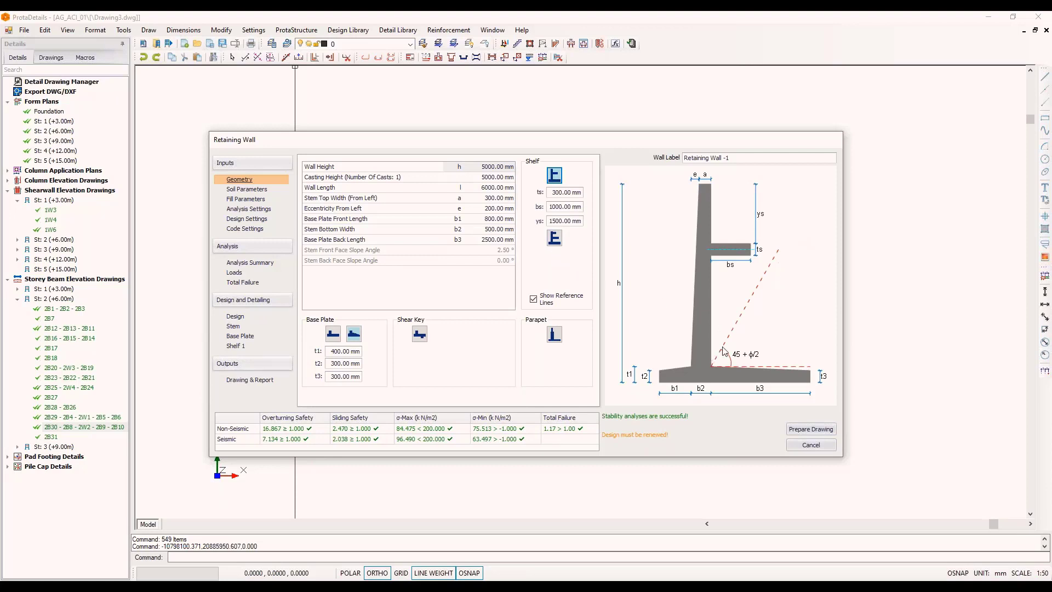
Step: Review the wall's soil, fill and analysis settings, and set the number of top rebar layers at the base plate to 2
left_click(249, 190)
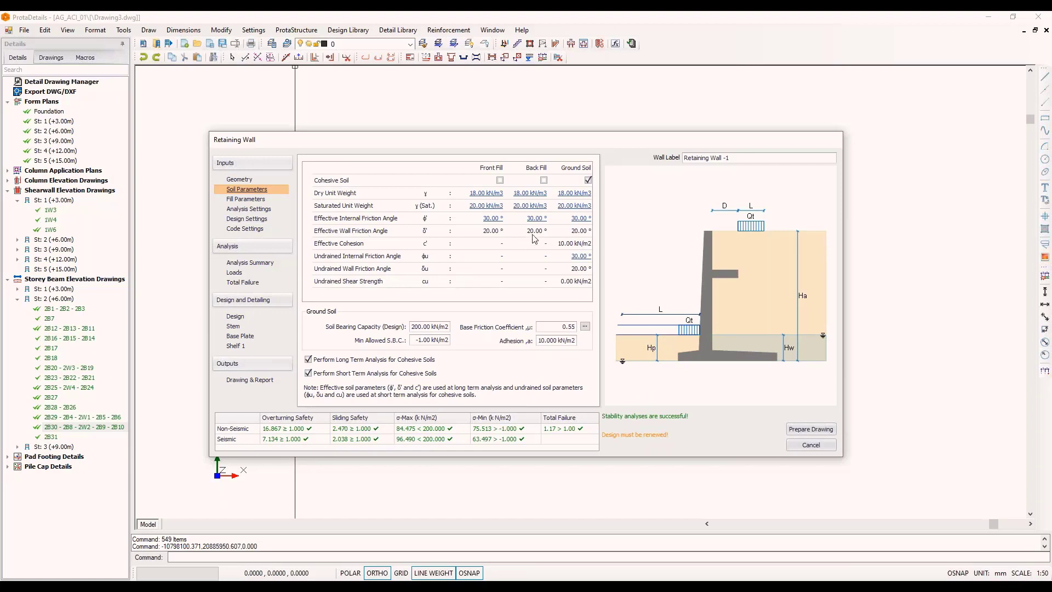
left_click(244, 200)
left_click(251, 210)
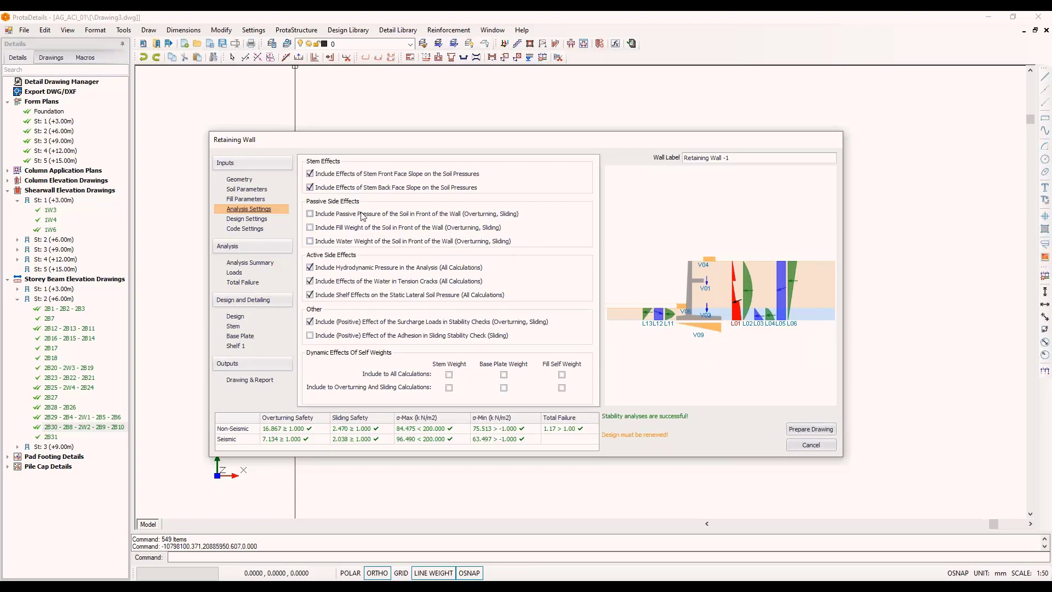
left_click(240, 219)
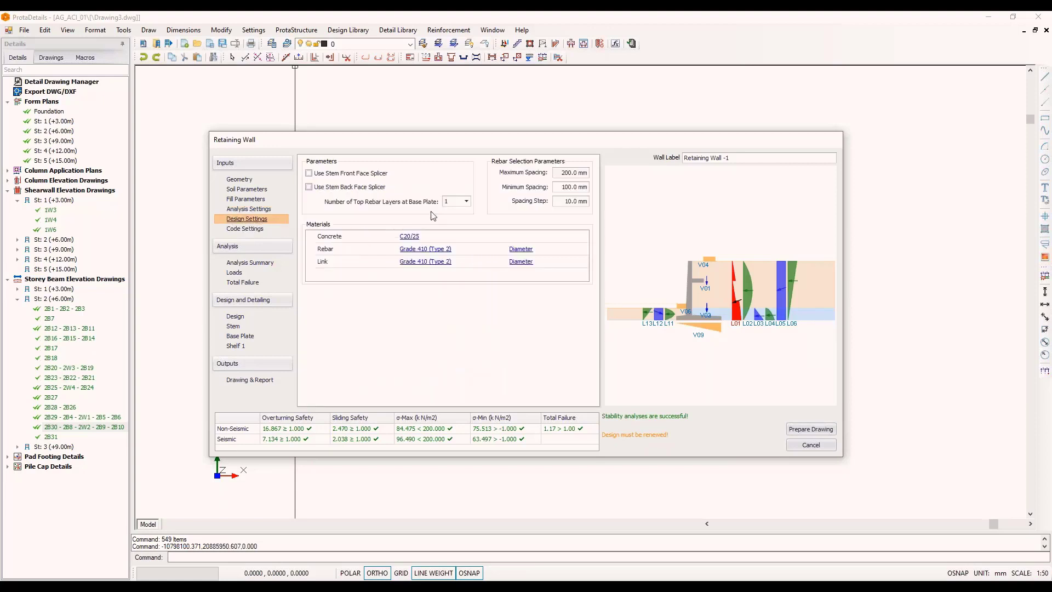
left_click(455, 202)
left_click(455, 219)
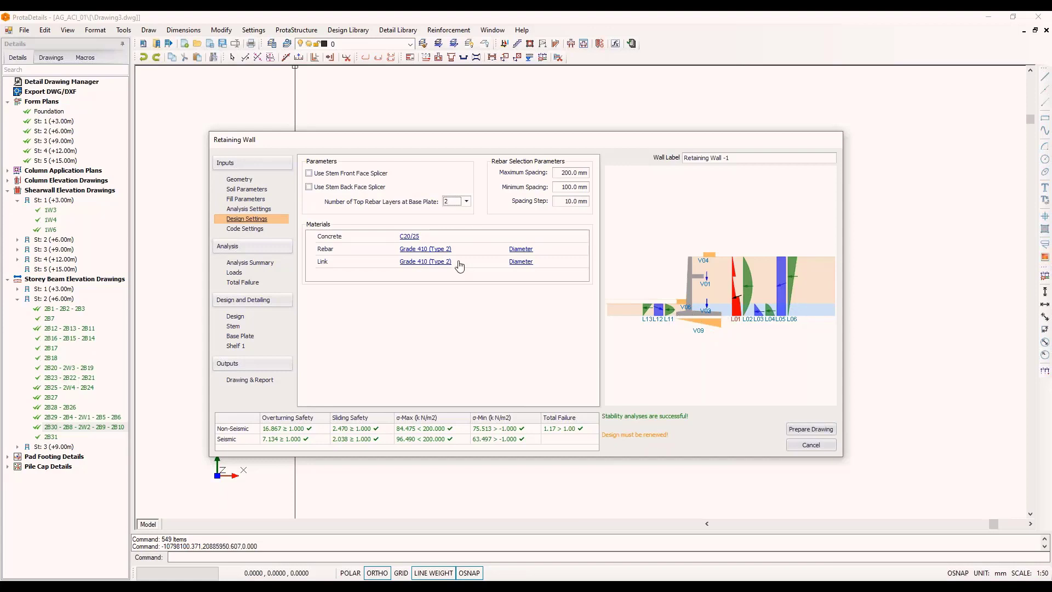
Step: Review the retaining wall's code settings with Eurocodes and Design Approach 1 as the selected options
left_click(237, 229)
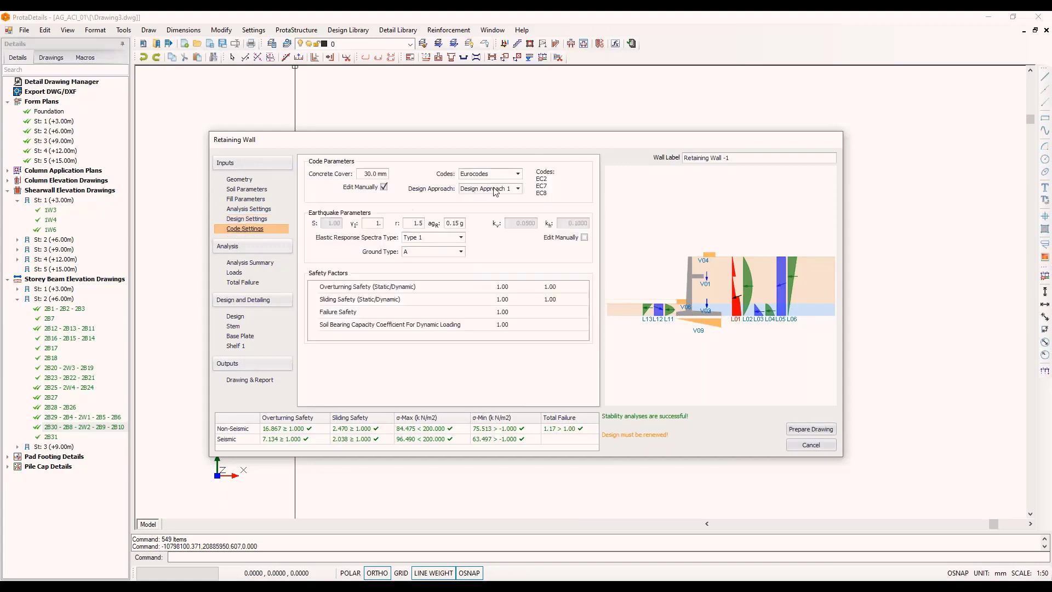
left_click(510, 174)
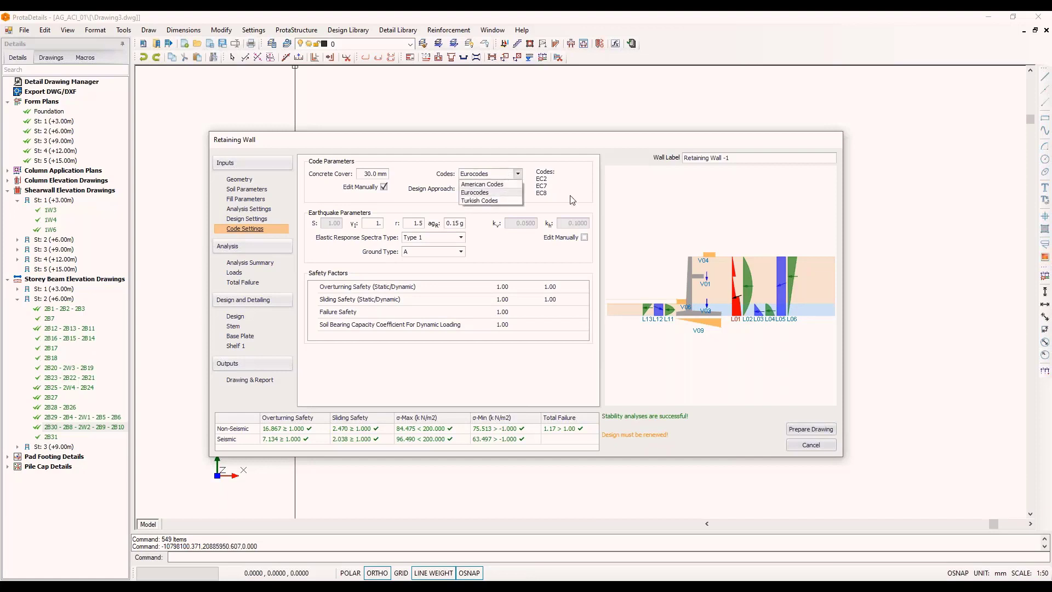
left_click(503, 192)
left_click(501, 189)
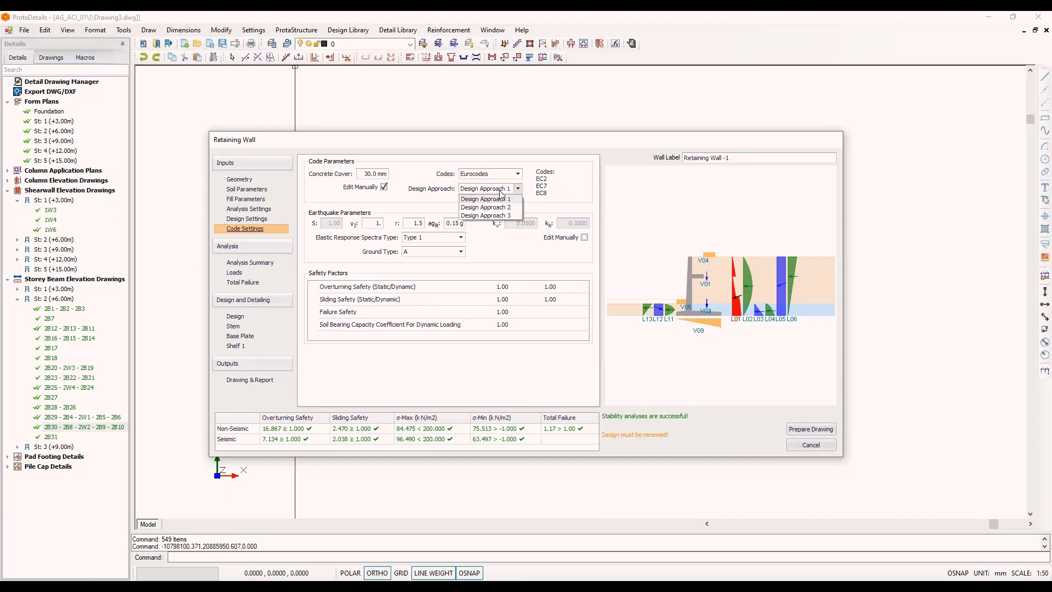
left_click(573, 183)
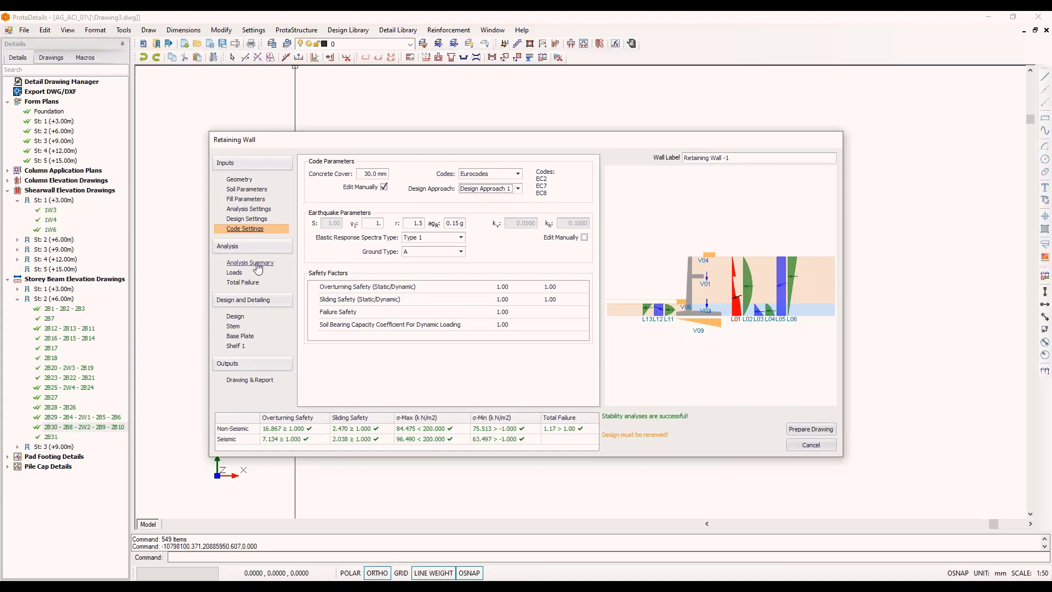
Step: Review the analysis summary, the loads with vertical loads shown as areas, and the total failure analysis with its available methods
left_click(237, 266)
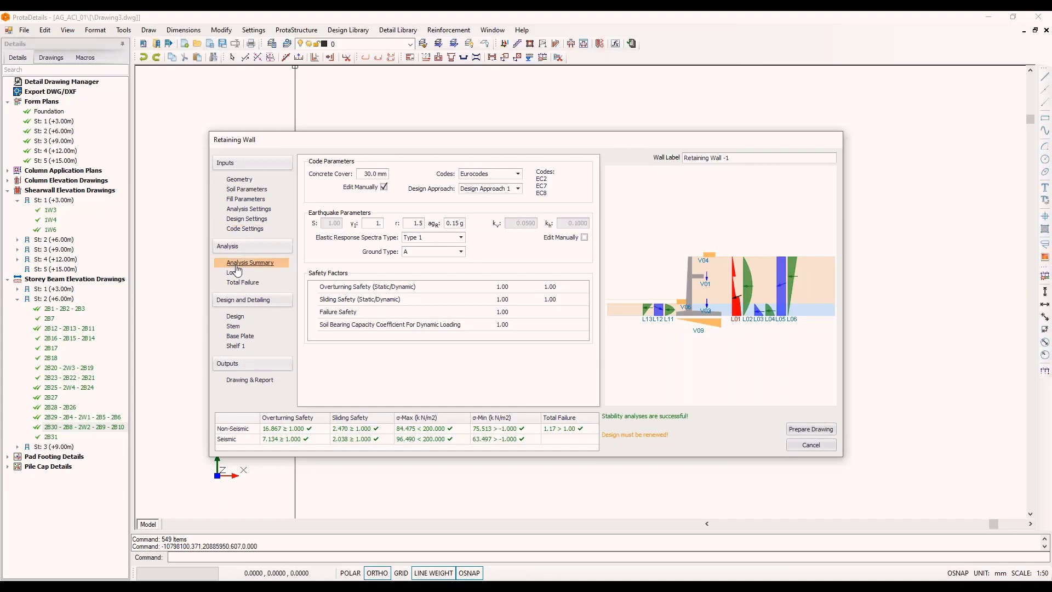
scroll(472, 298, "down", 1)
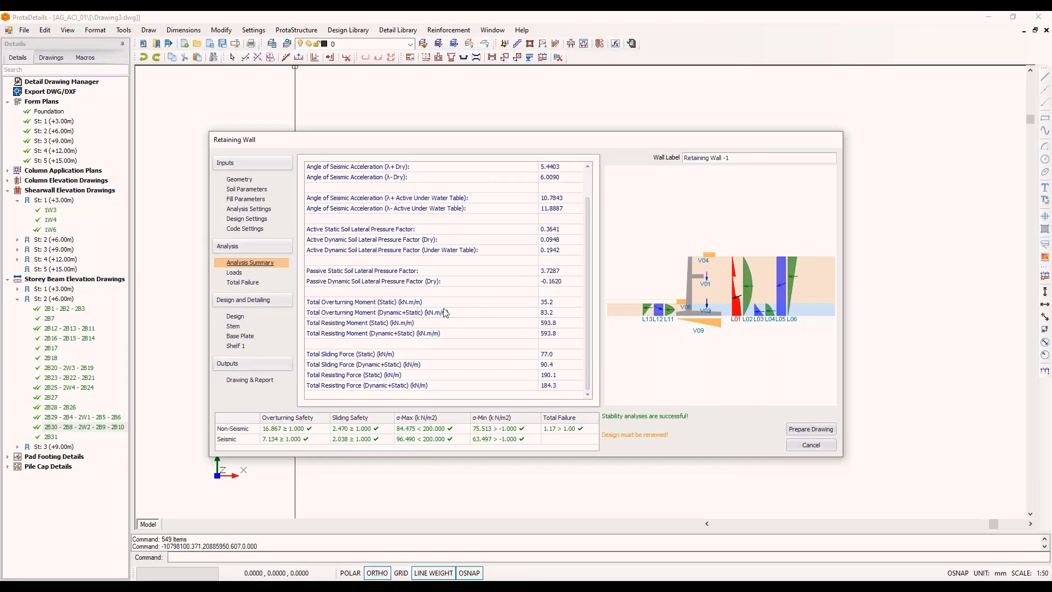
left_click(233, 276)
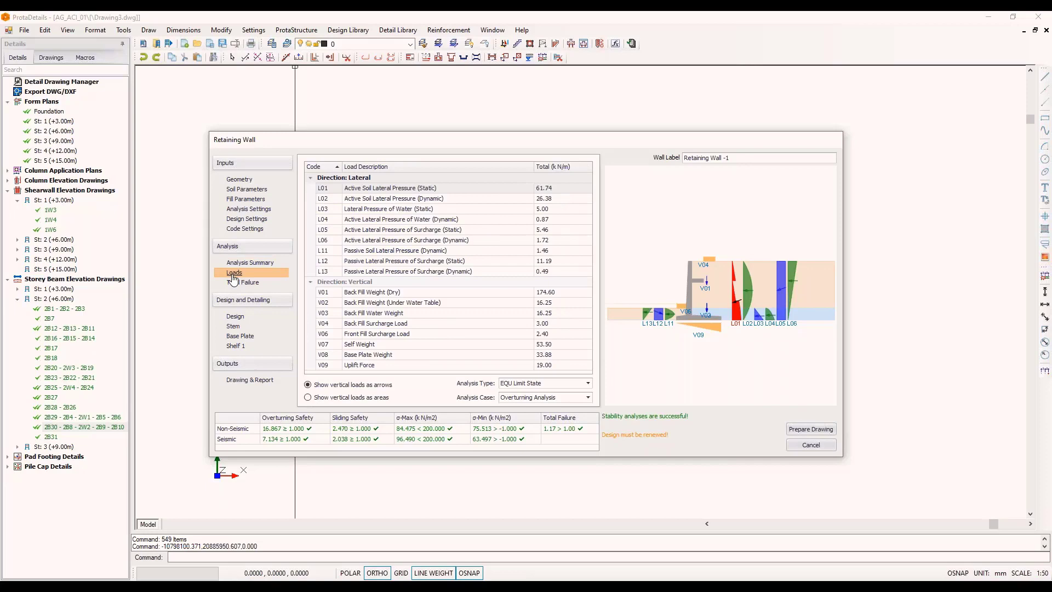
left_click(527, 384)
left_click(505, 396)
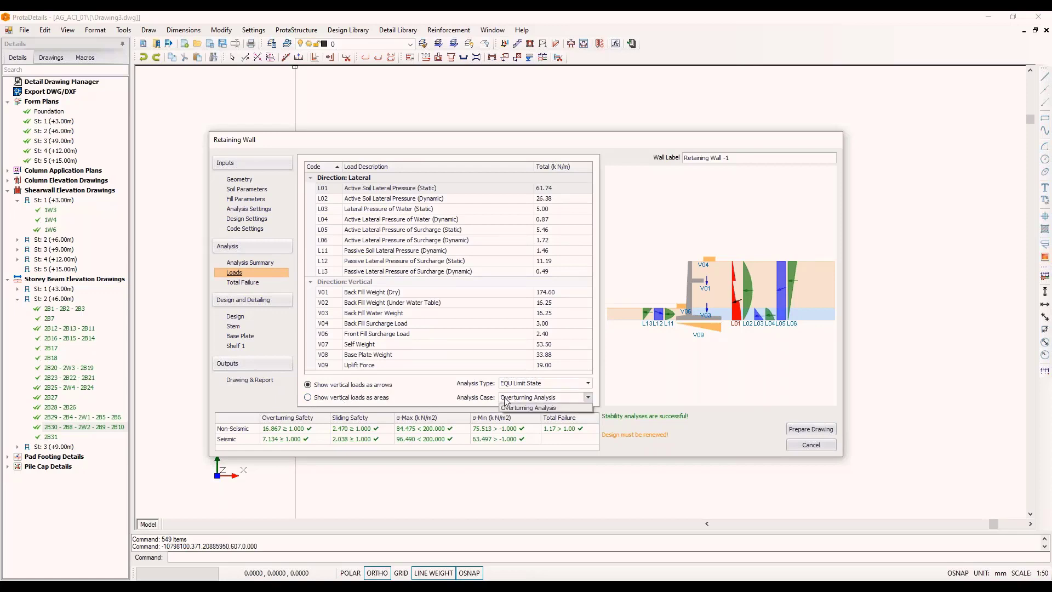
left_click(328, 398)
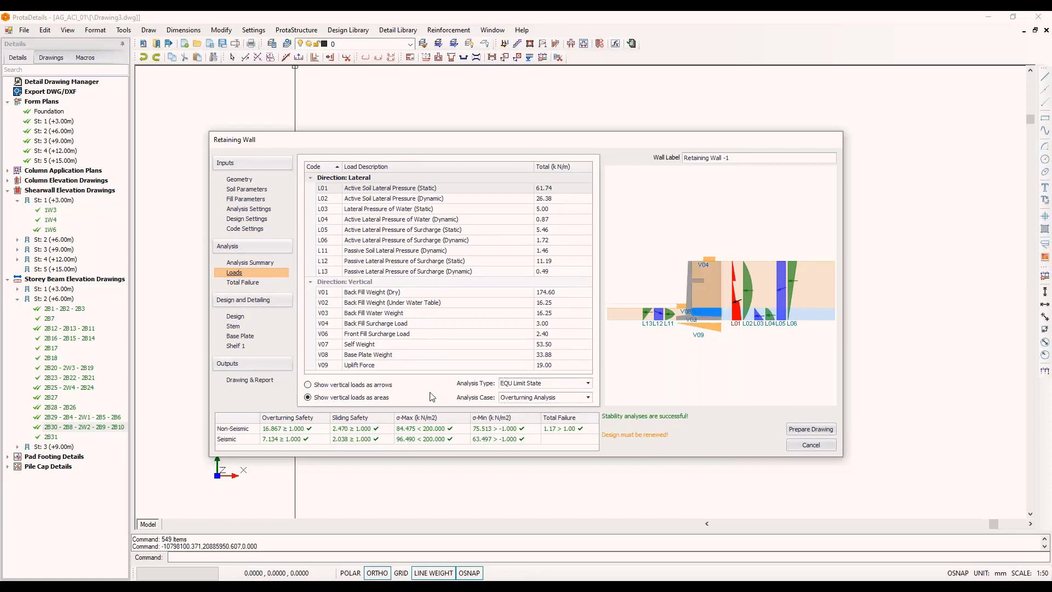
left_click(243, 282)
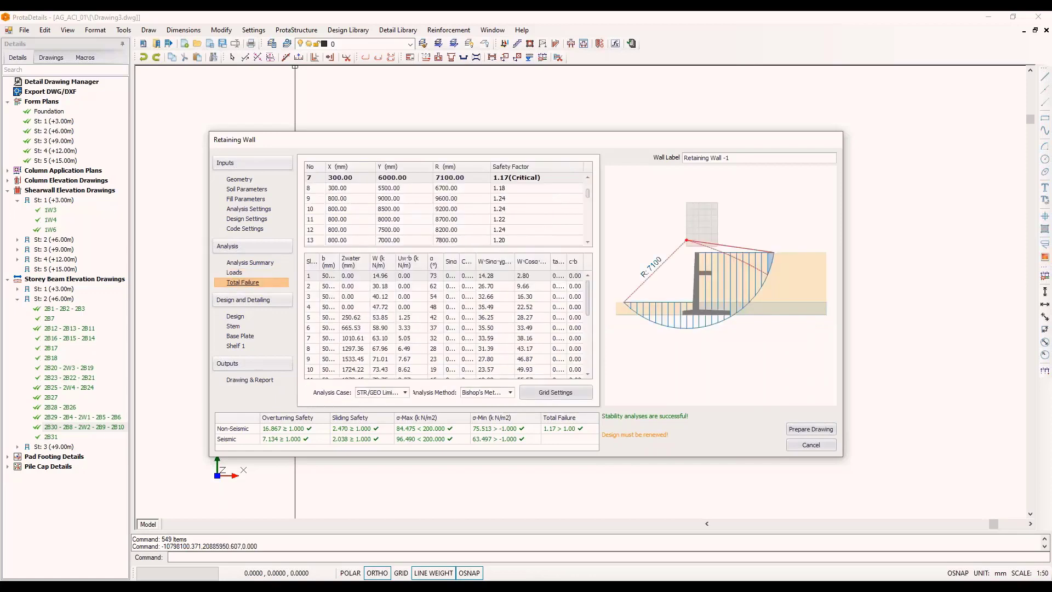
left_click(502, 393)
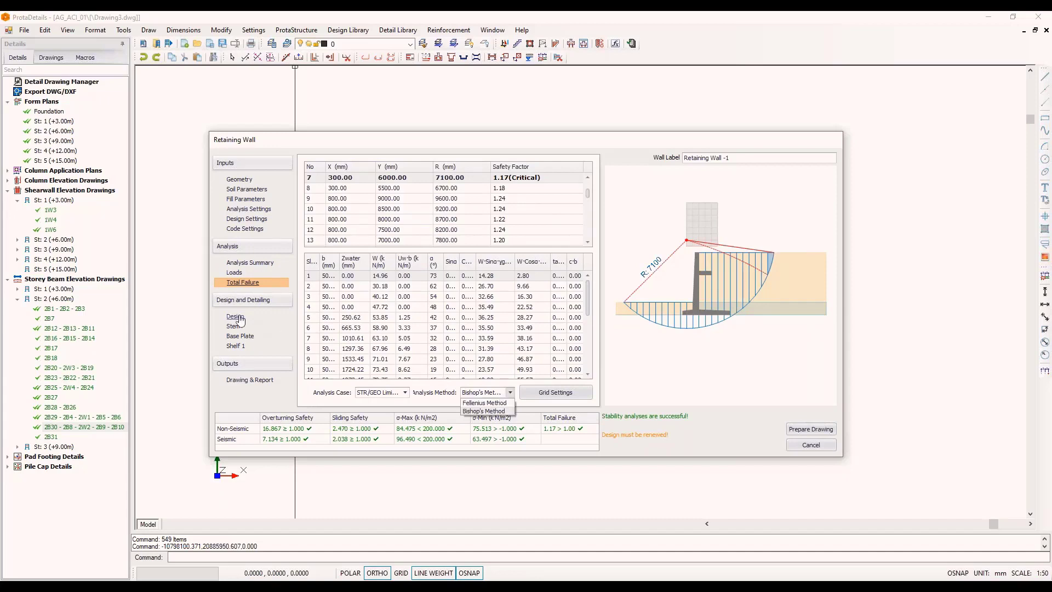
Step: Run the wall's reinforcement design and change the stem front face vertical rebar to 61H10-100
left_click(239, 318)
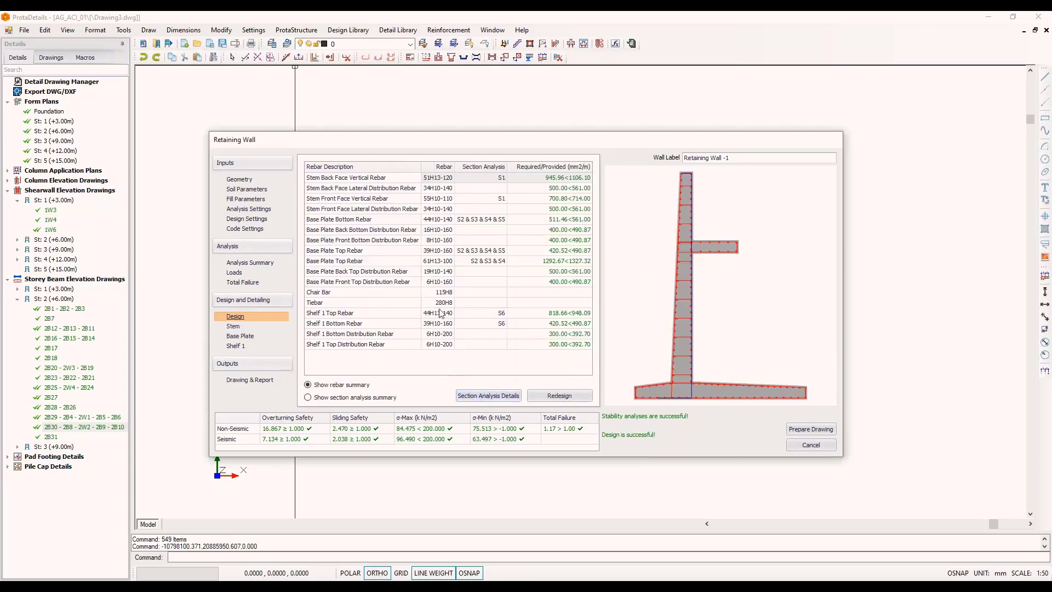
left_click(230, 327)
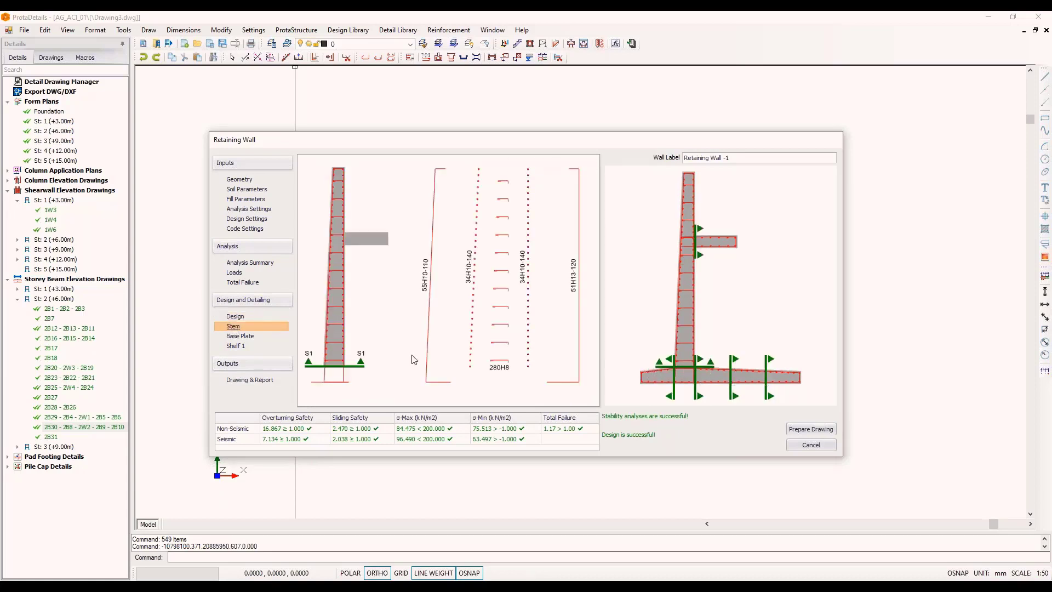
double_click(426, 277)
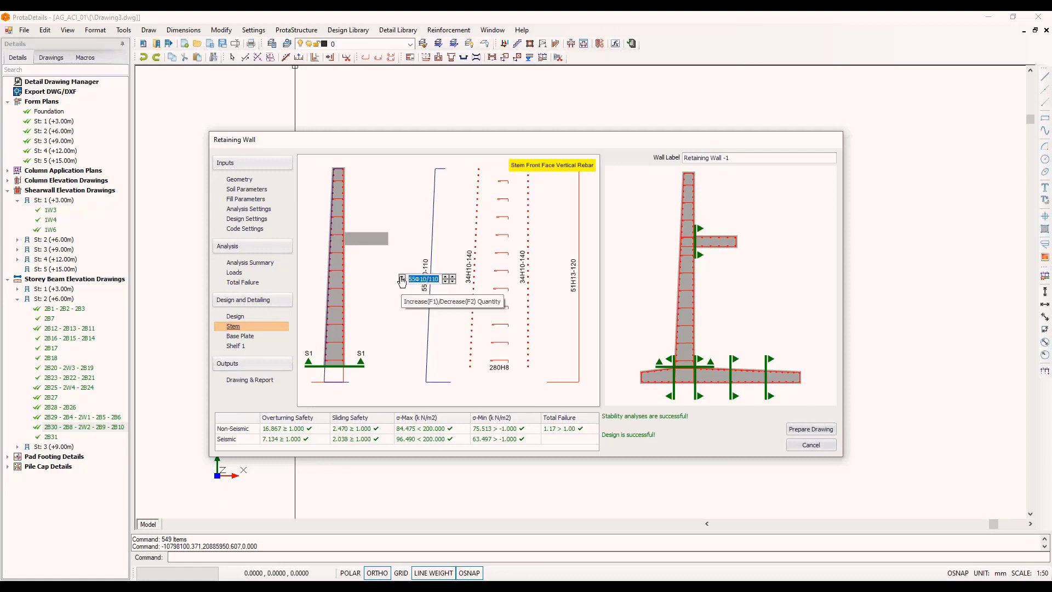
left_click(402, 278)
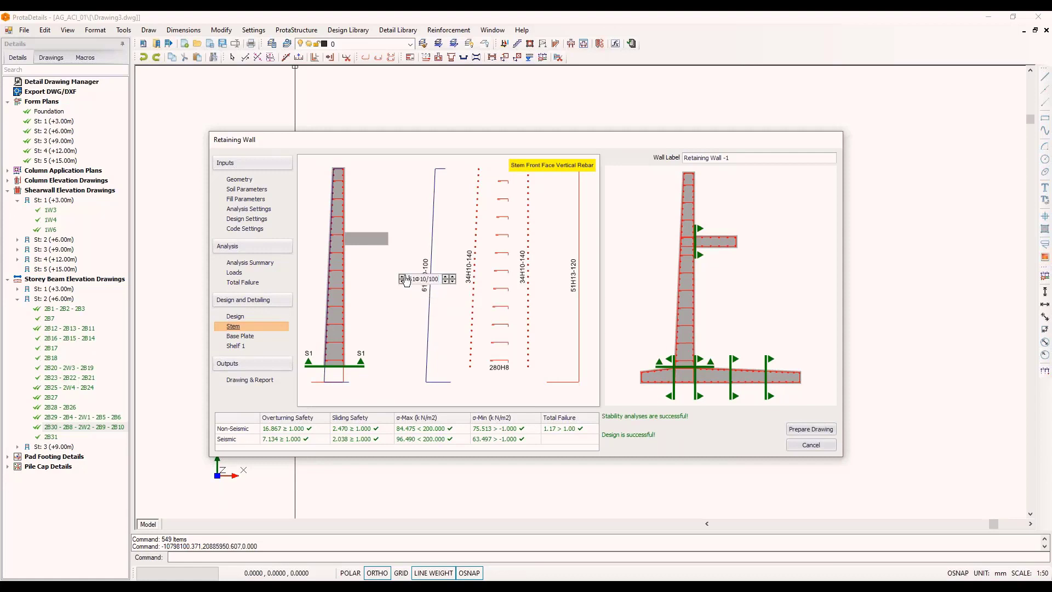
left_click(449, 278)
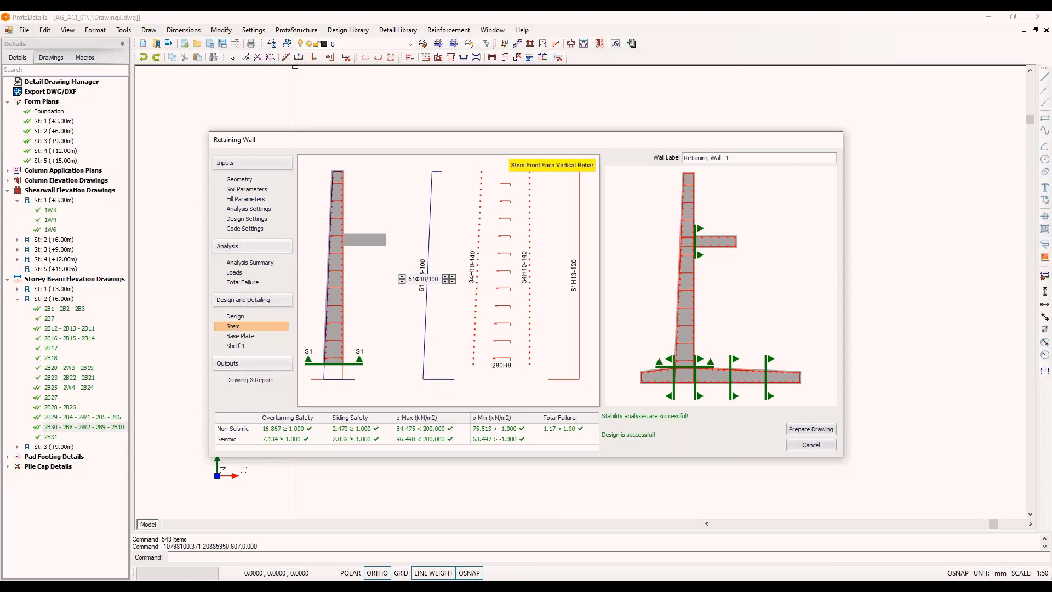
Step: Generate the retaining wall design report, read through its dimensions and reinforced concrete design pages, and close it
left_click(245, 382)
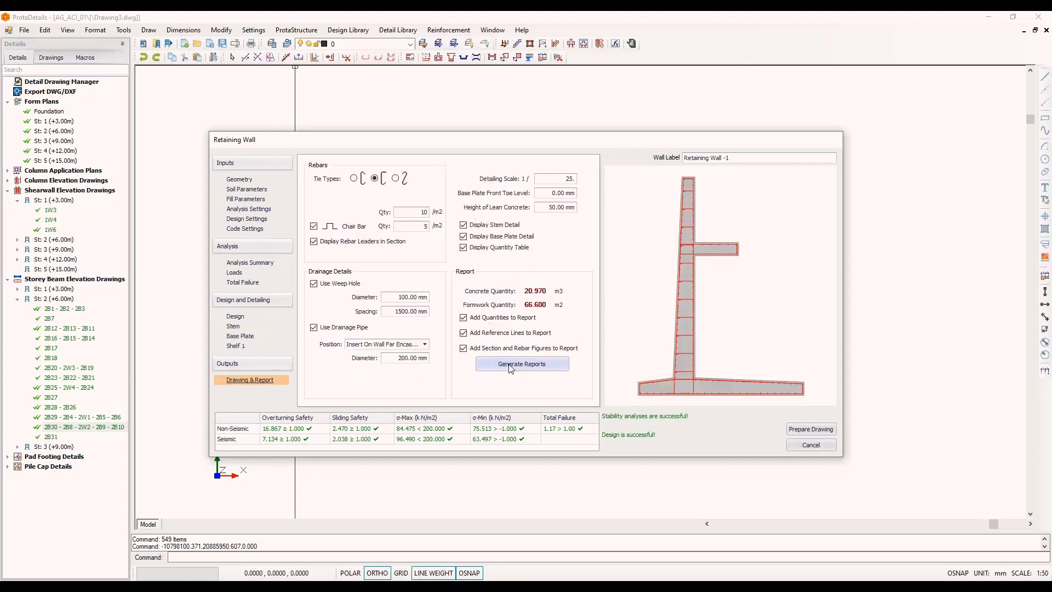
left_click(511, 368)
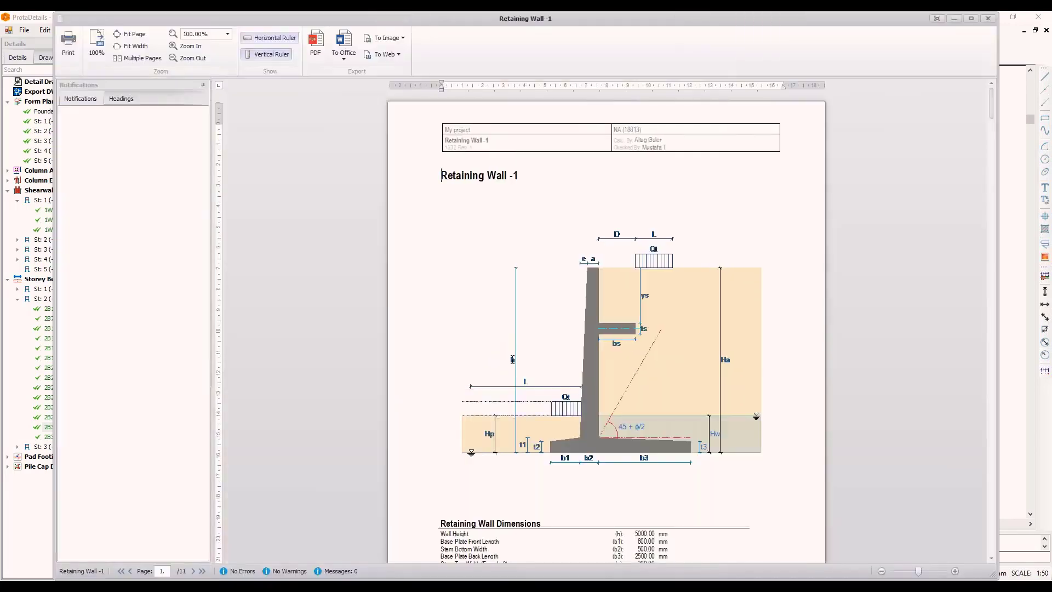
scroll(532, 364, "down", 5)
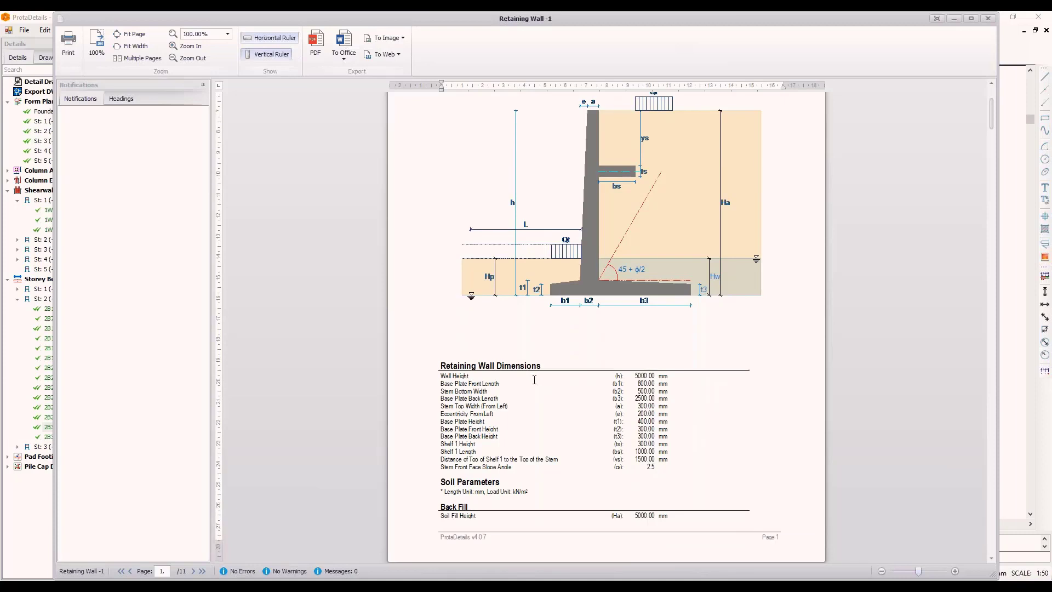
scroll(543, 381, "down", 2)
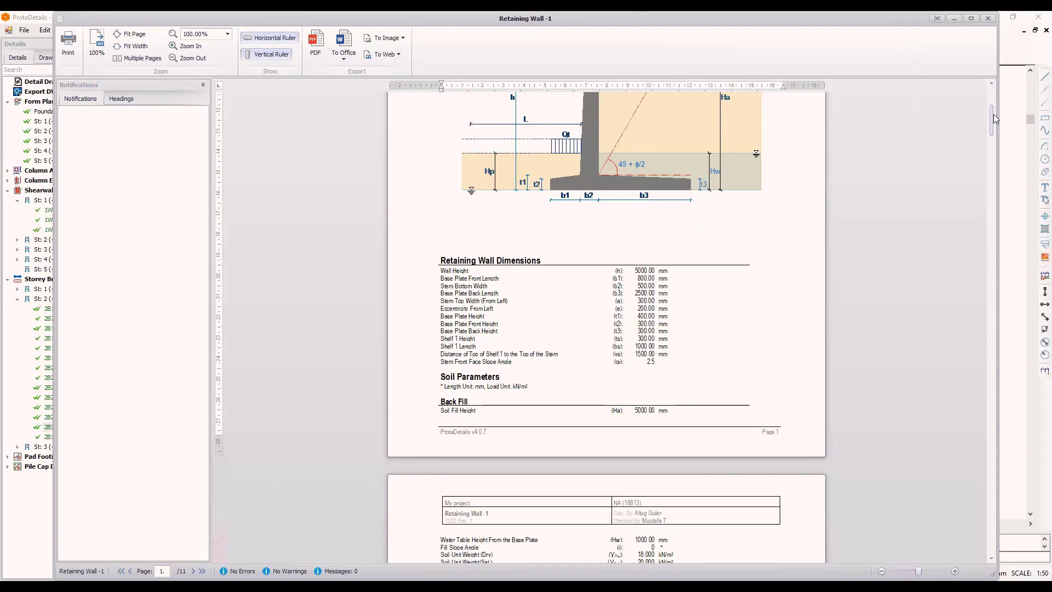
left_click_drag(991, 113, 990, 419)
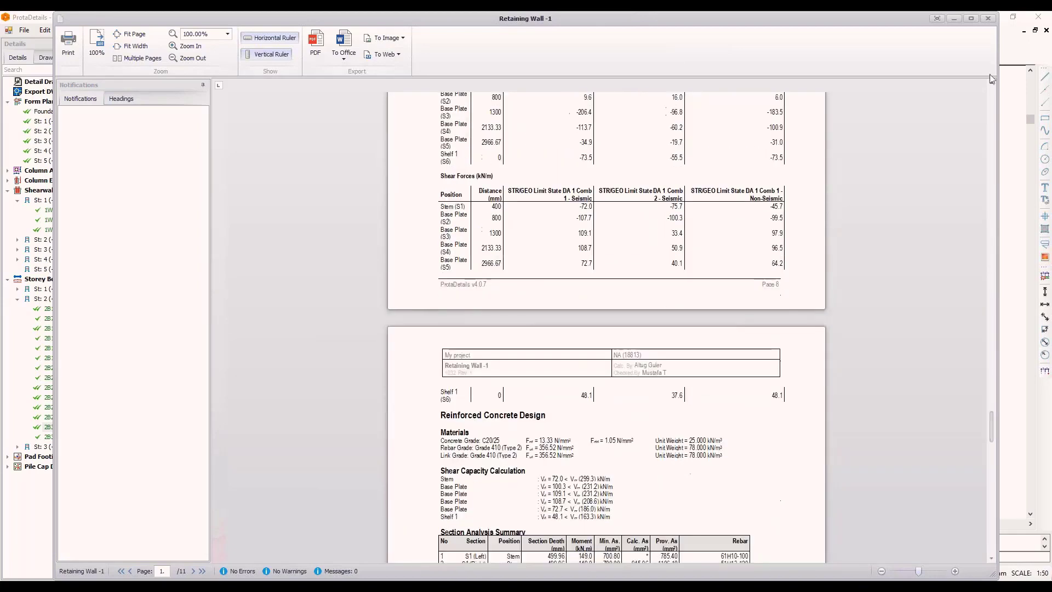
left_click(989, 20)
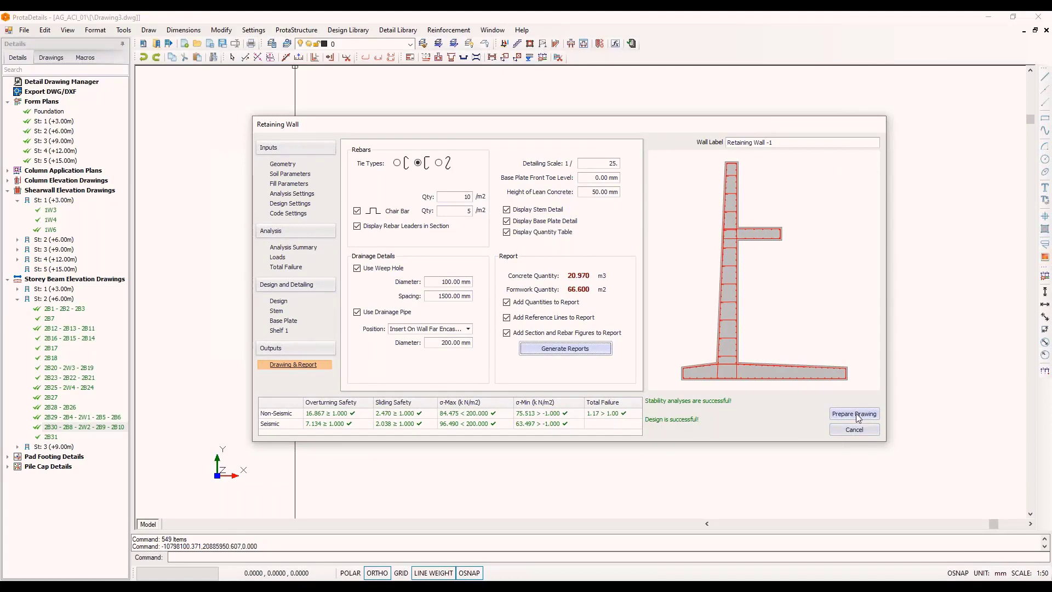
Step: Prepare the retaining wall drawing, place it in the blank drawing, and inspect its sections, rebar details and quantity table
left_click(858, 416)
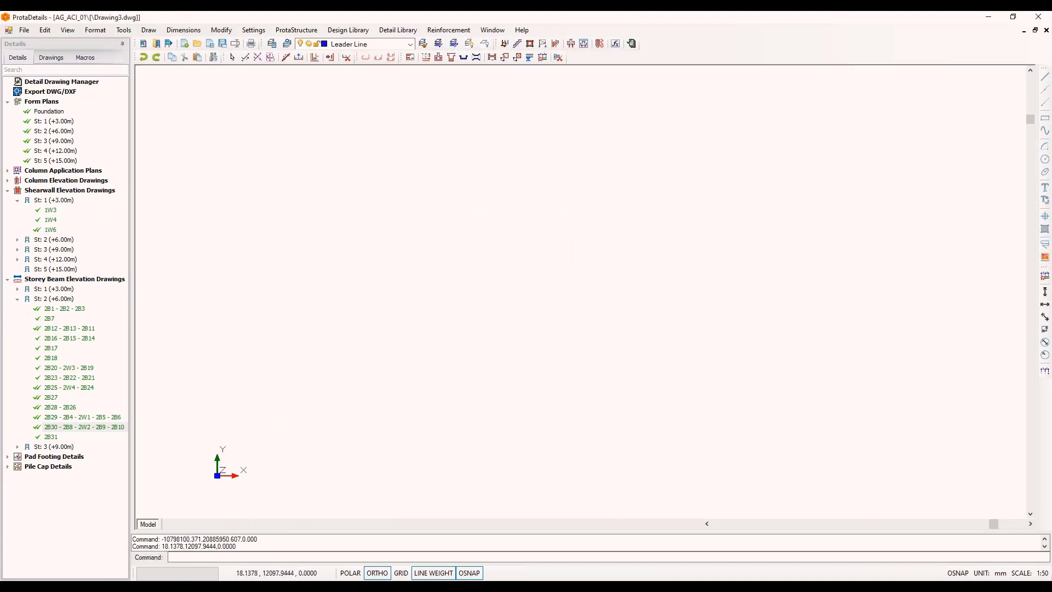
scroll(293, 212, "up", 5)
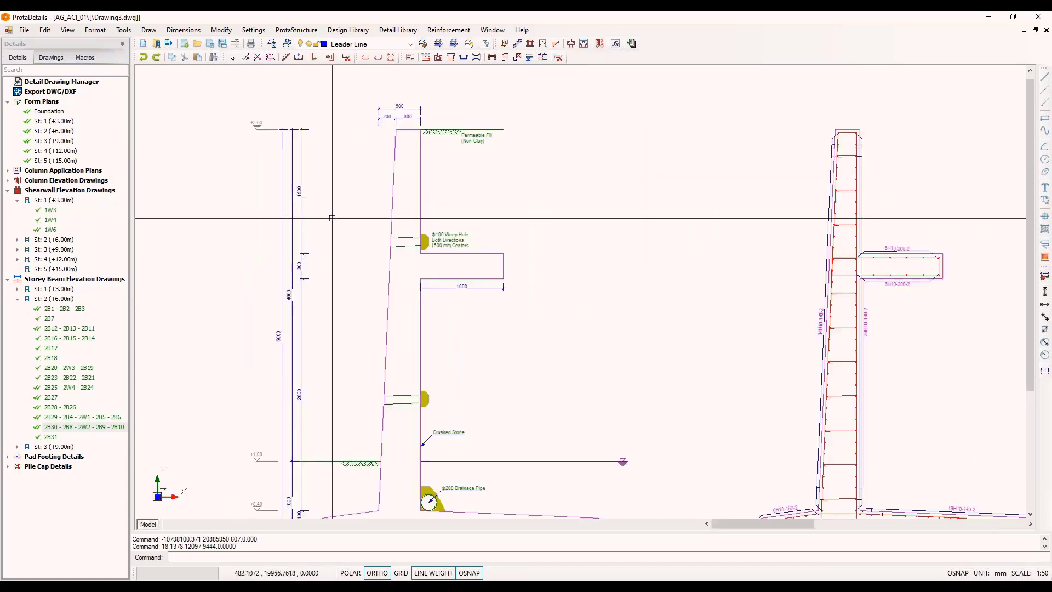
scroll(330, 225, "down", 3)
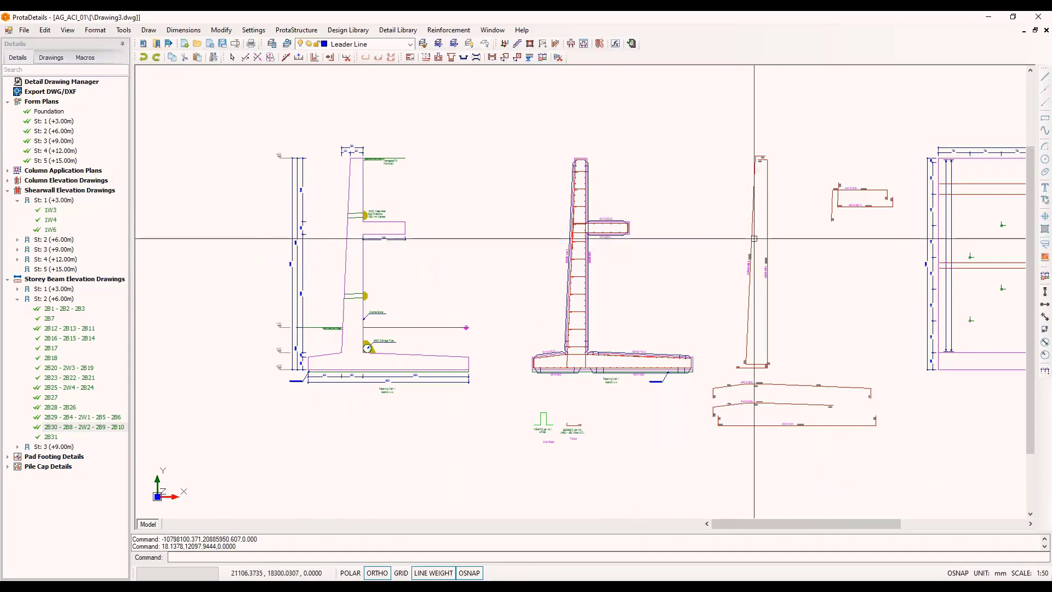
key("Escape")
scroll(290, 320, "down", 3)
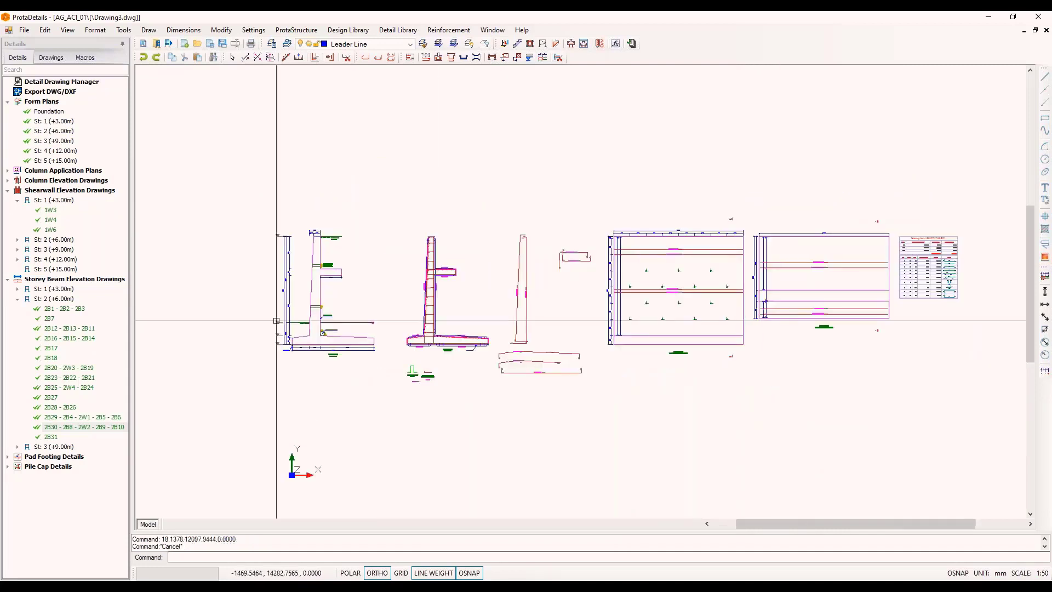
left_click(320, 289)
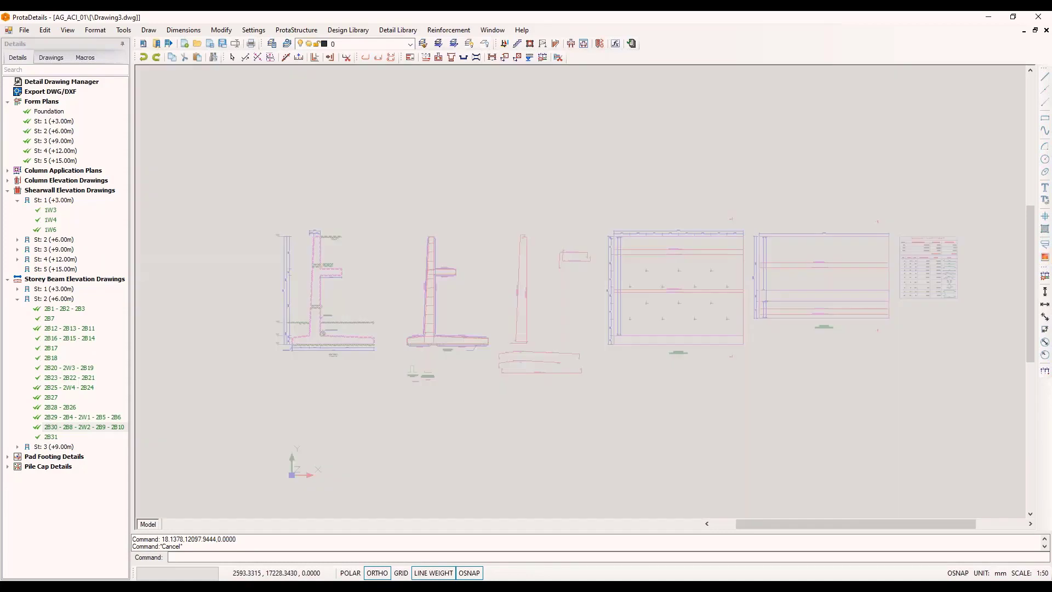
right_click(321, 289)
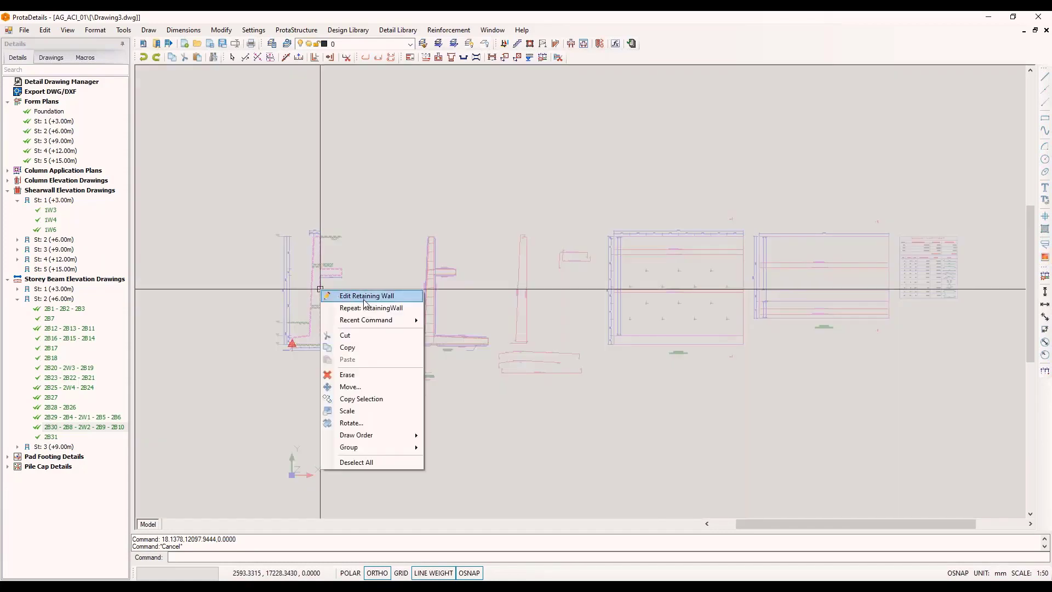
key("Escape")
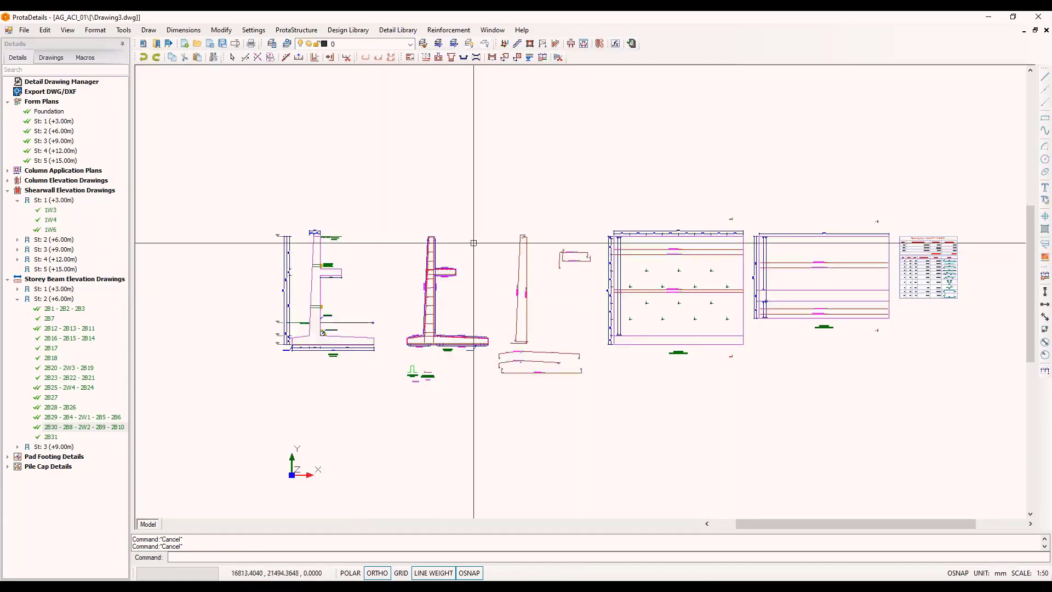
left_click(353, 31)
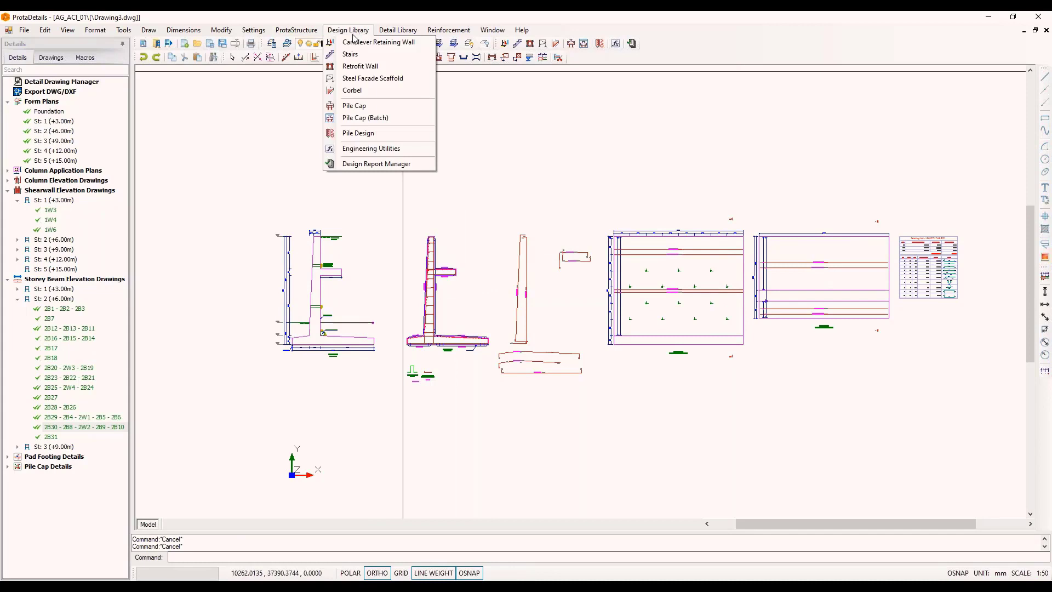
left_click(369, 165)
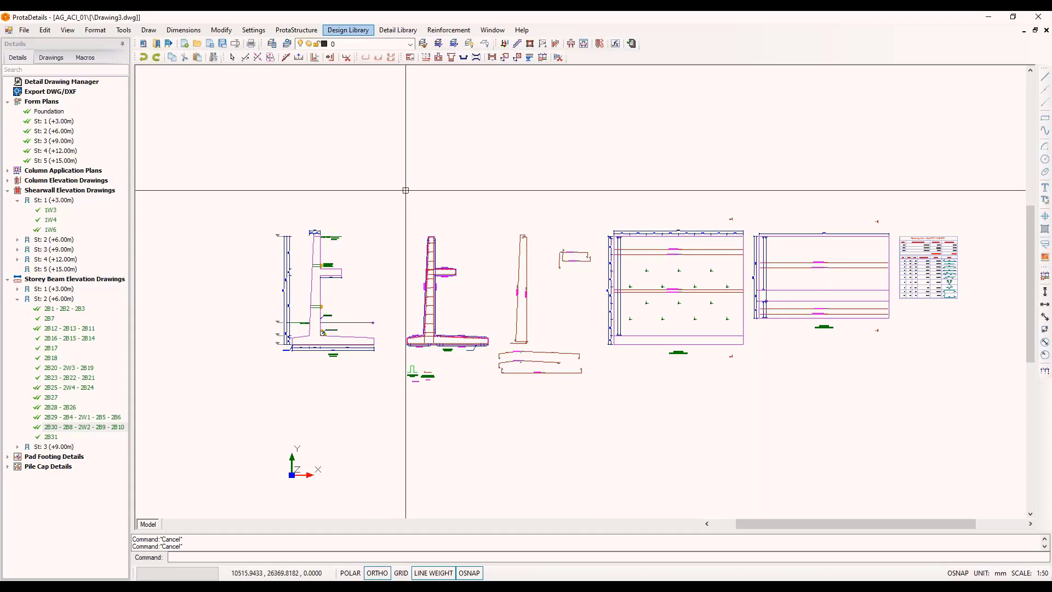
left_click(348, 30)
left_click(348, 29)
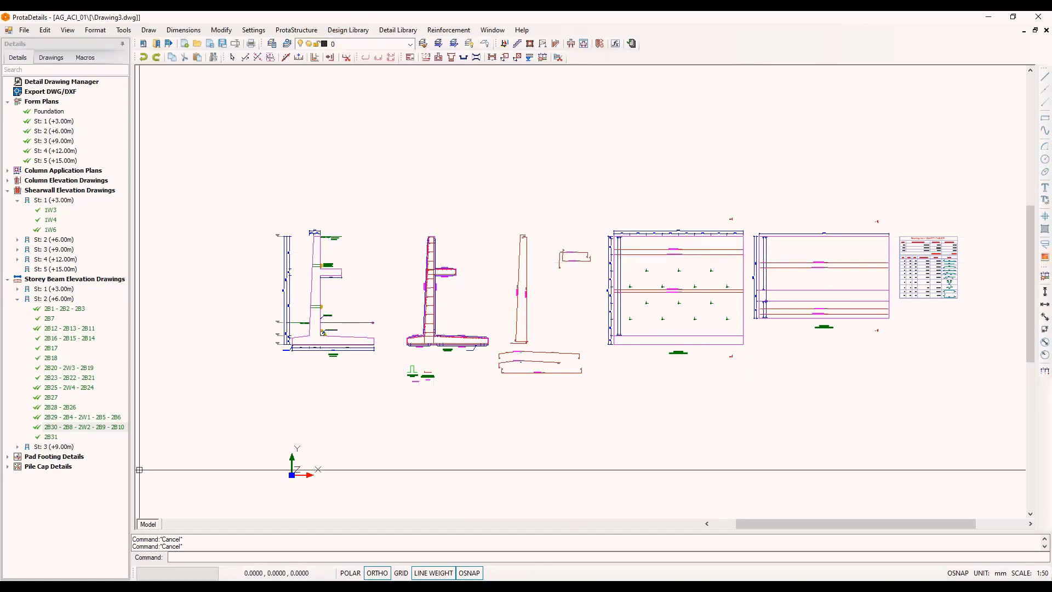
scroll(397, 65, "down", 2)
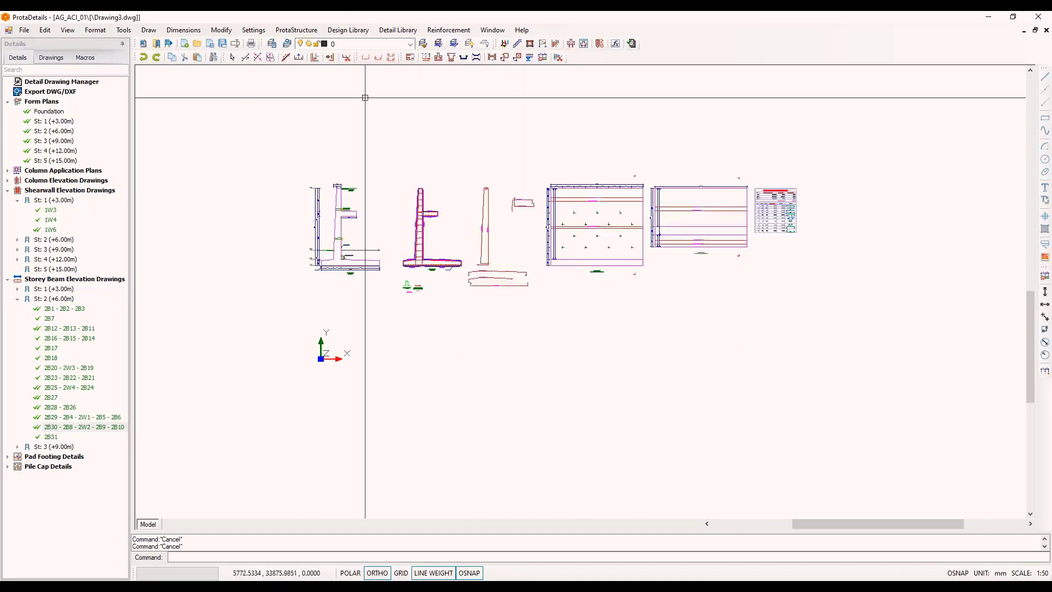
Step: Start a new pile design and add three waler beams at depths 1350, 3300 and 5250 mm, keeping the circular section
left_click(296, 30)
mouse_move(349, 30)
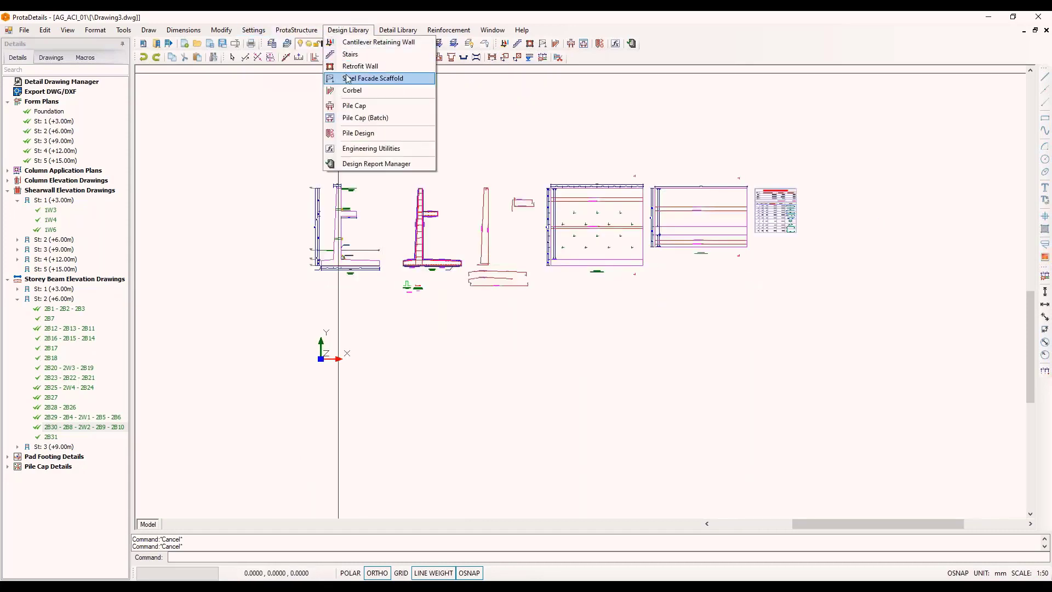
key("Escape")
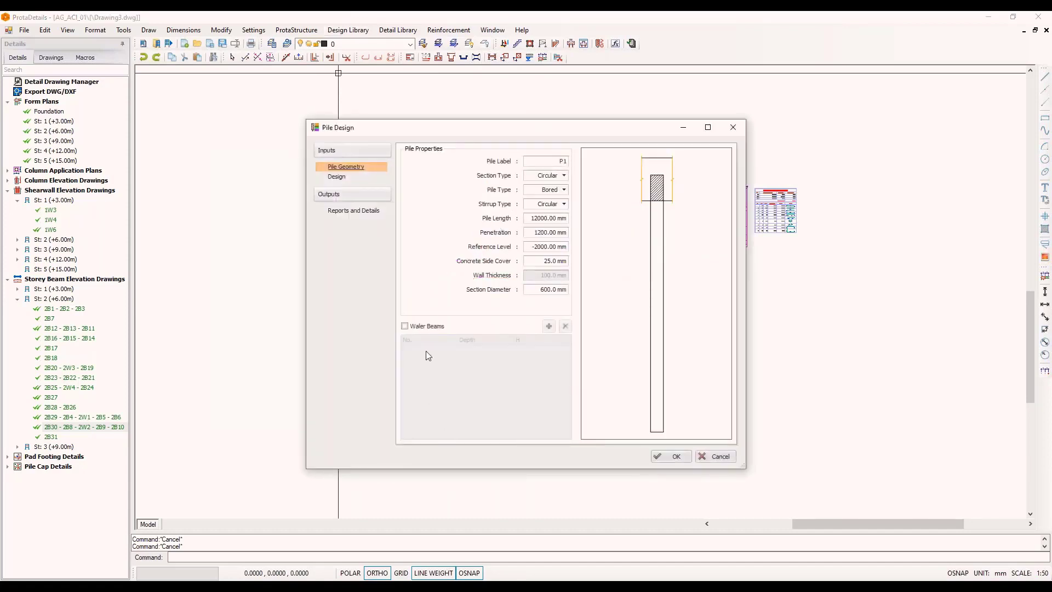
left_click(429, 327)
left_click(428, 327)
left_click(549, 326)
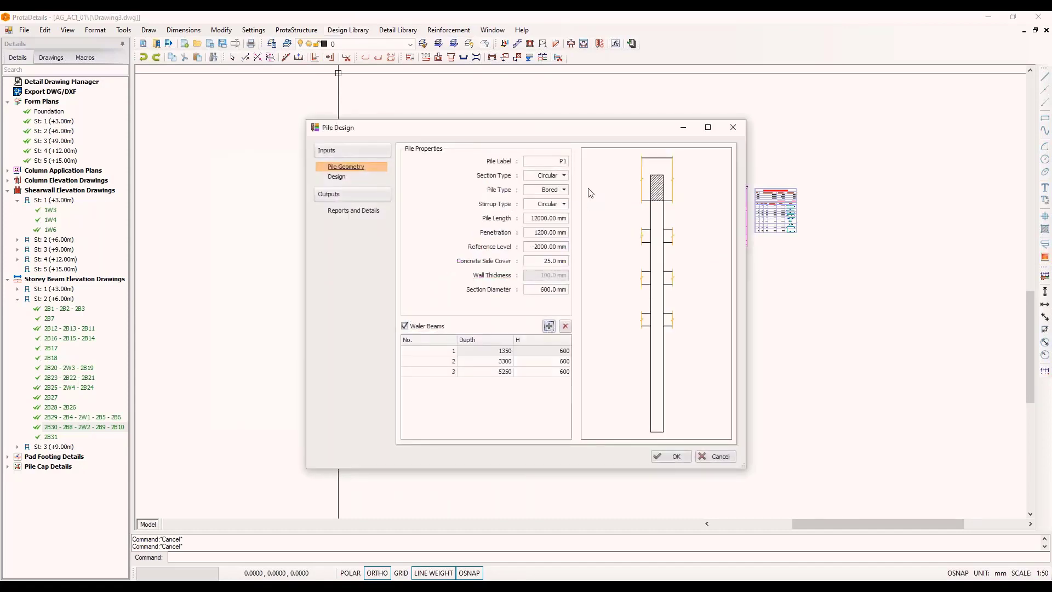
left_click(564, 176)
left_click(563, 176)
Step: Include both the working load and lateral analysis in the pile design
left_click(337, 176)
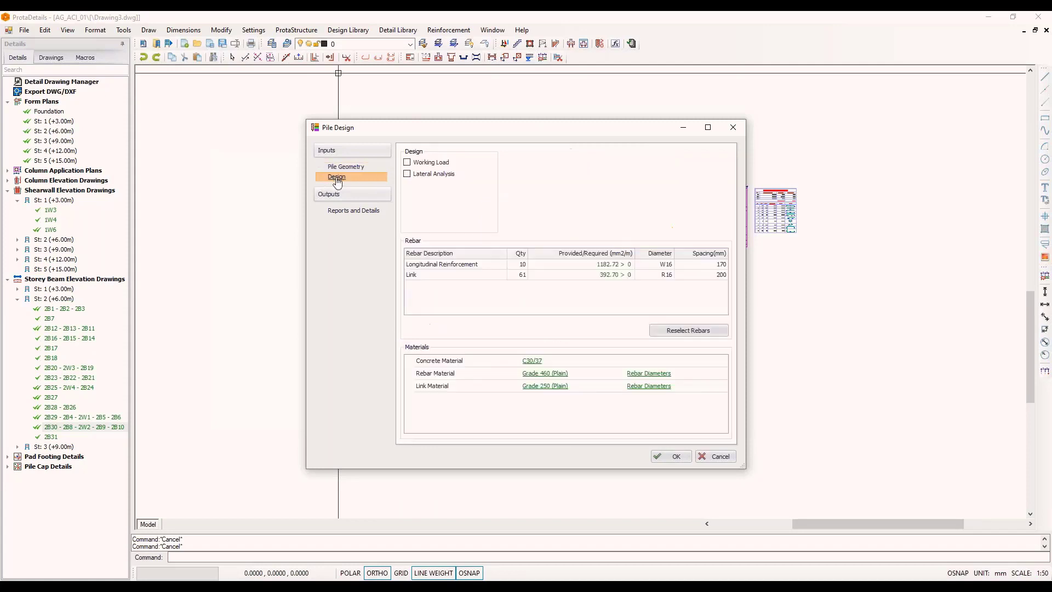
left_click(407, 163)
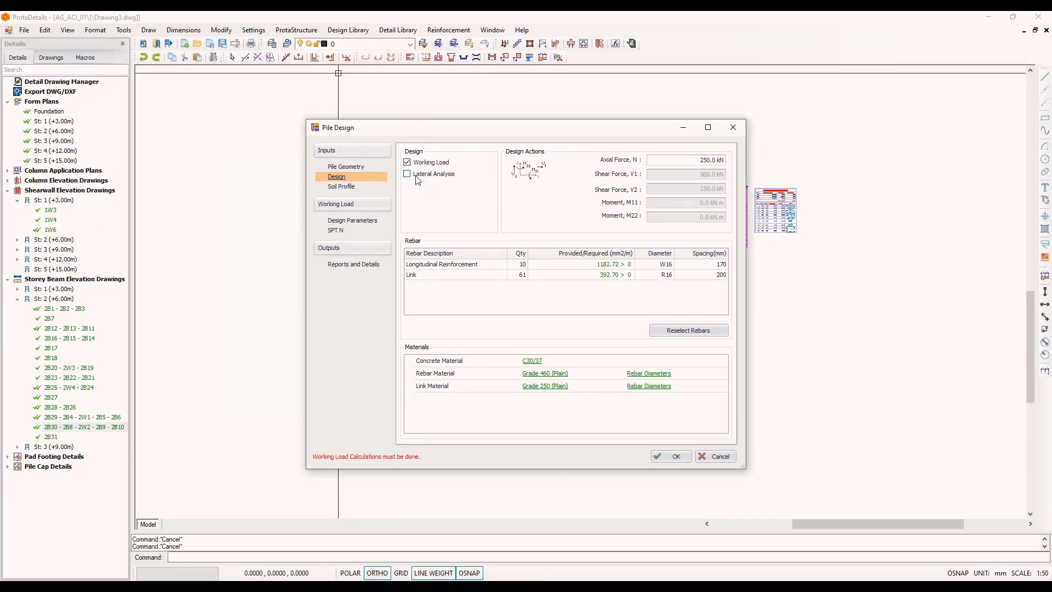
left_click(416, 175)
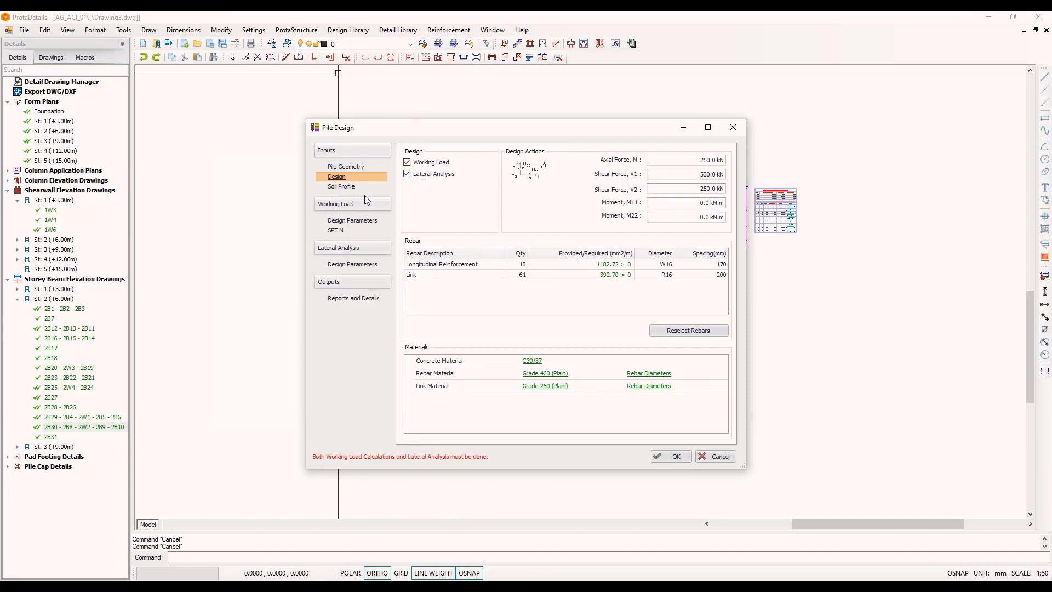
Step: Review the soil profile and working load parameters, then apply negative skin friction to the first, third and fourth SPT N soil layers
left_click(350, 186)
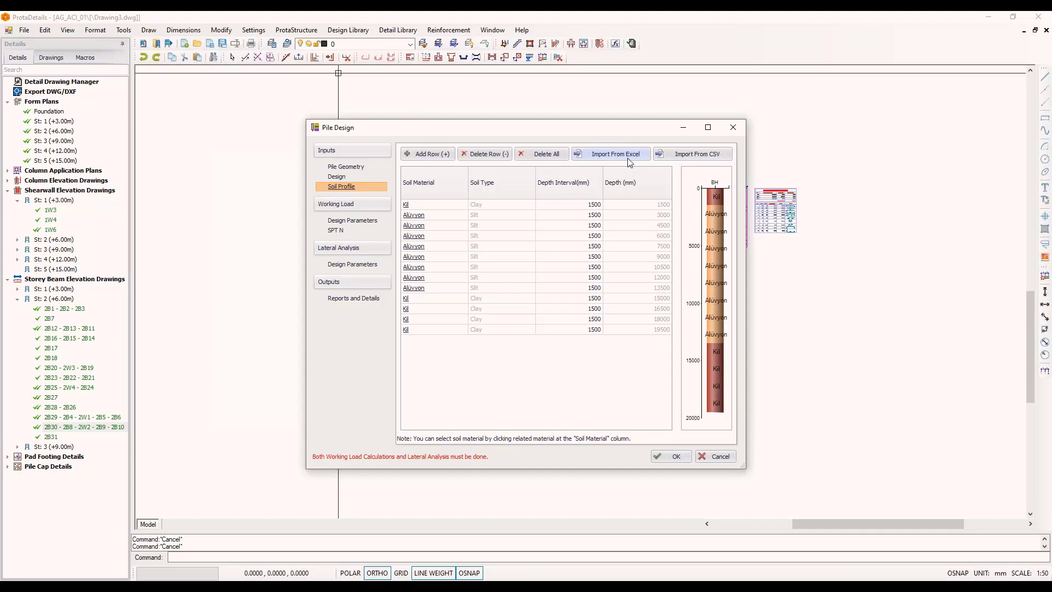
left_click(345, 221)
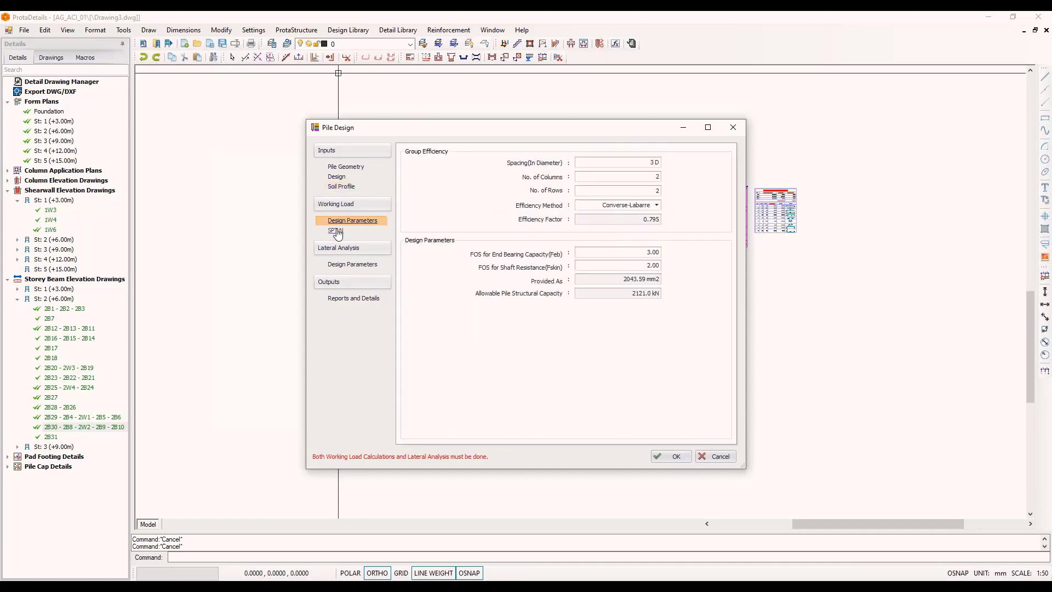
left_click(335, 230)
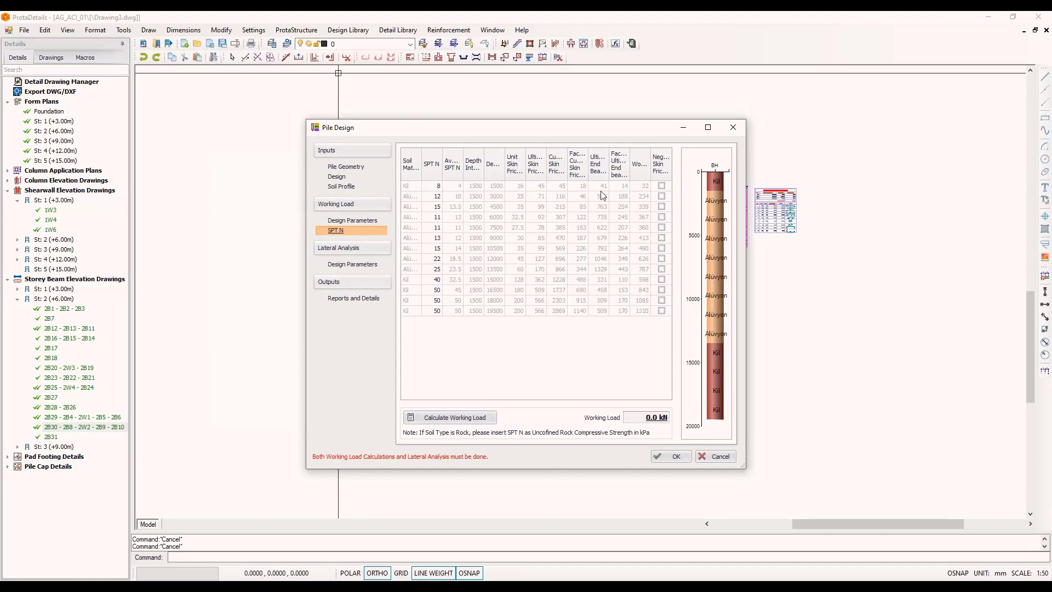
left_click(661, 186)
left_click(661, 206)
left_click(661, 217)
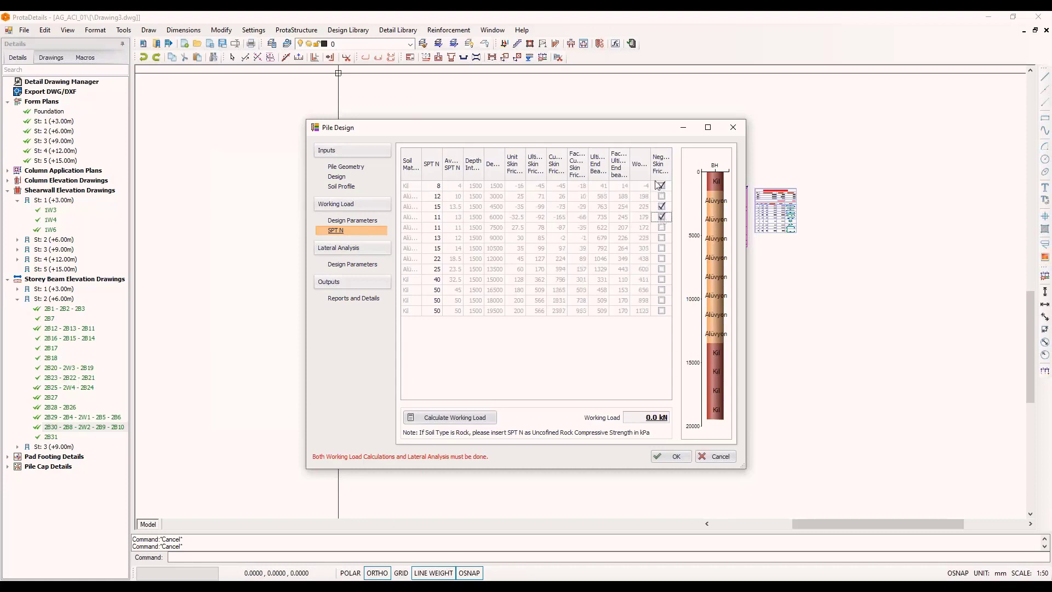
Step: Check the available lateral analysis soil models, apply the recommended e50 and Ki values, and design the pile section
left_click(340, 263)
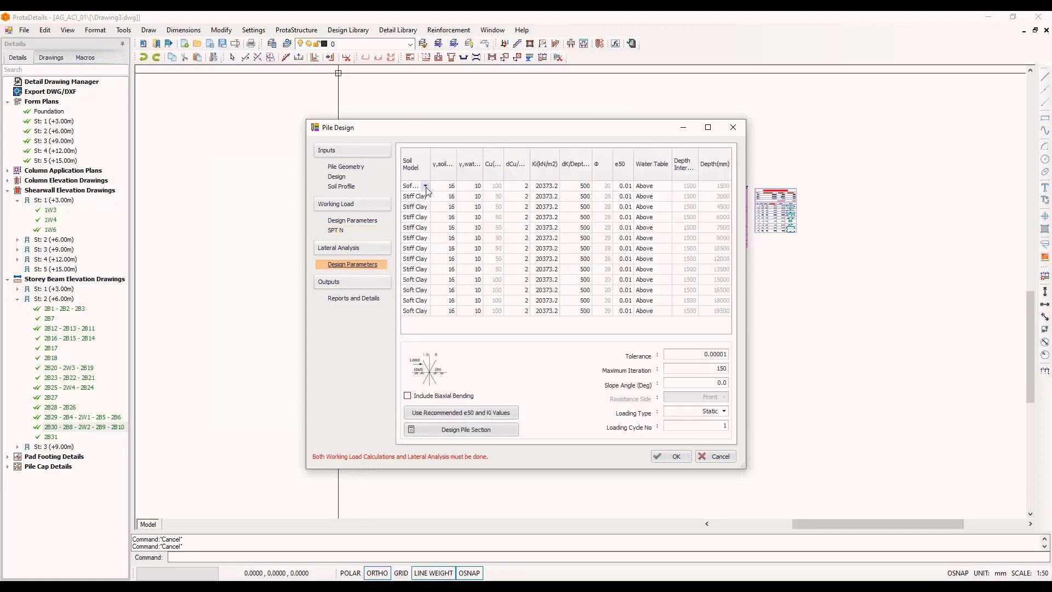
left_click(426, 186)
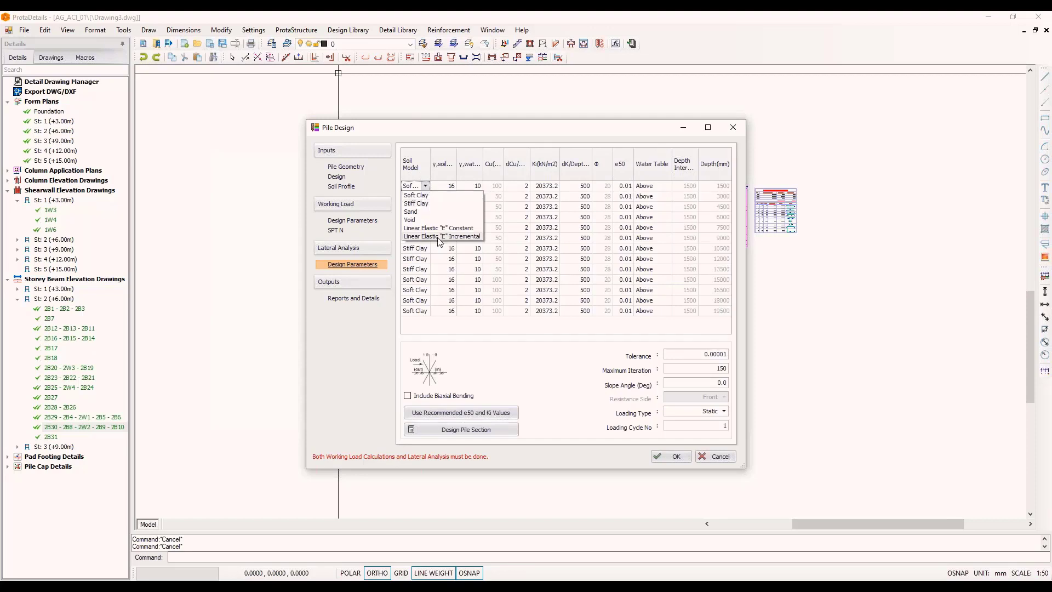
left_click(487, 270)
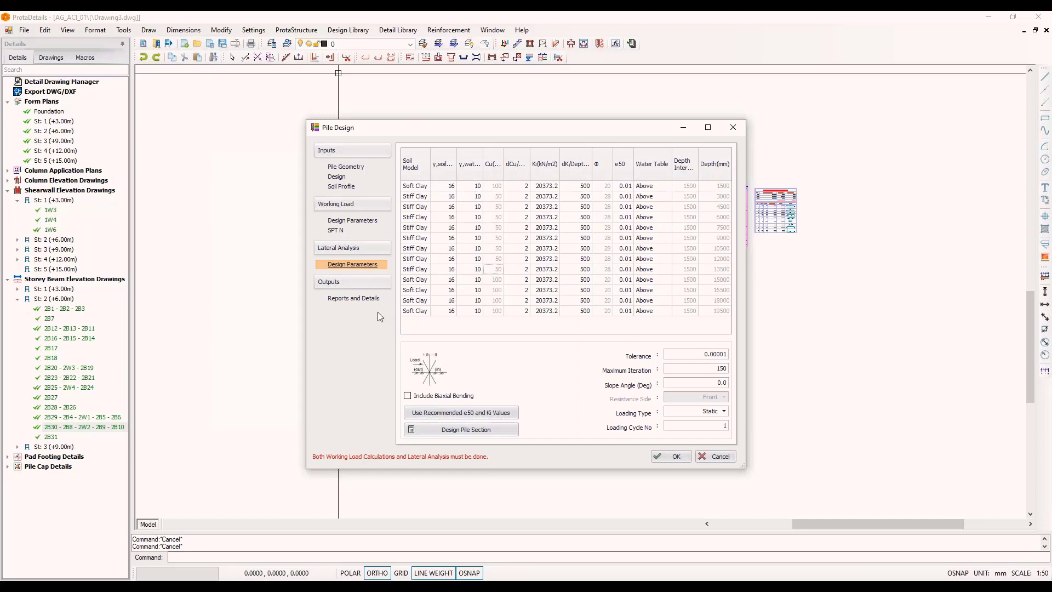
left_click(460, 433)
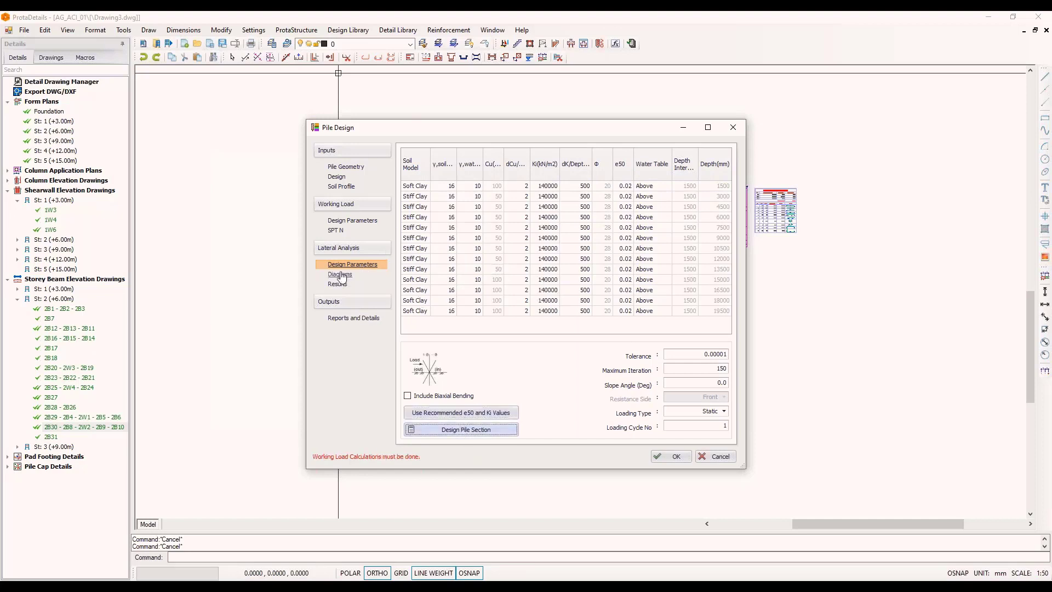
Step: Review the pile's moment, shear, deflection, soil pressure and interaction diagrams and the lateral analysis results
left_click(339, 274)
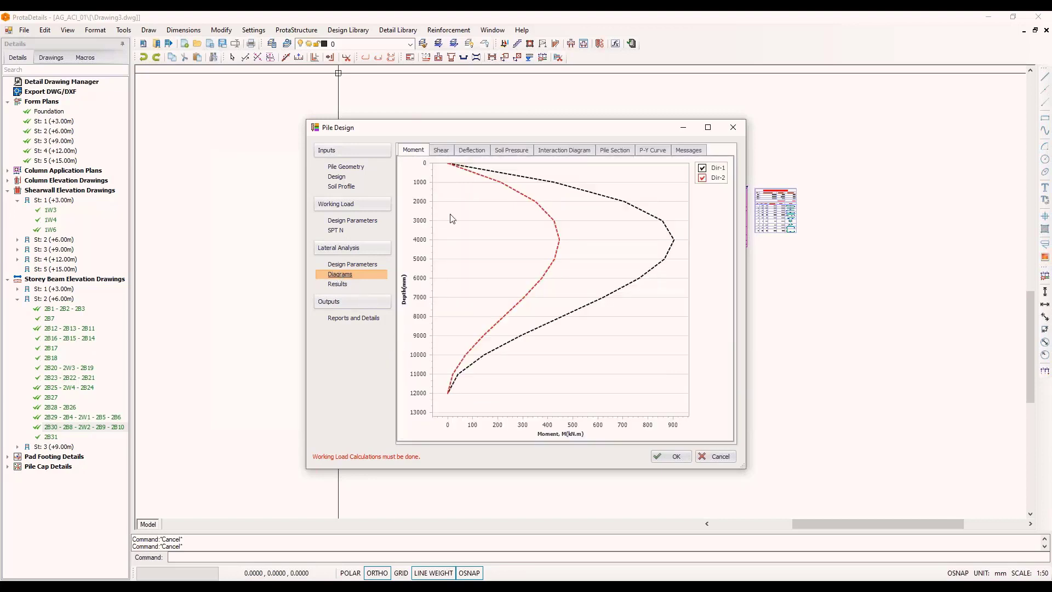
left_click(441, 150)
left_click(472, 151)
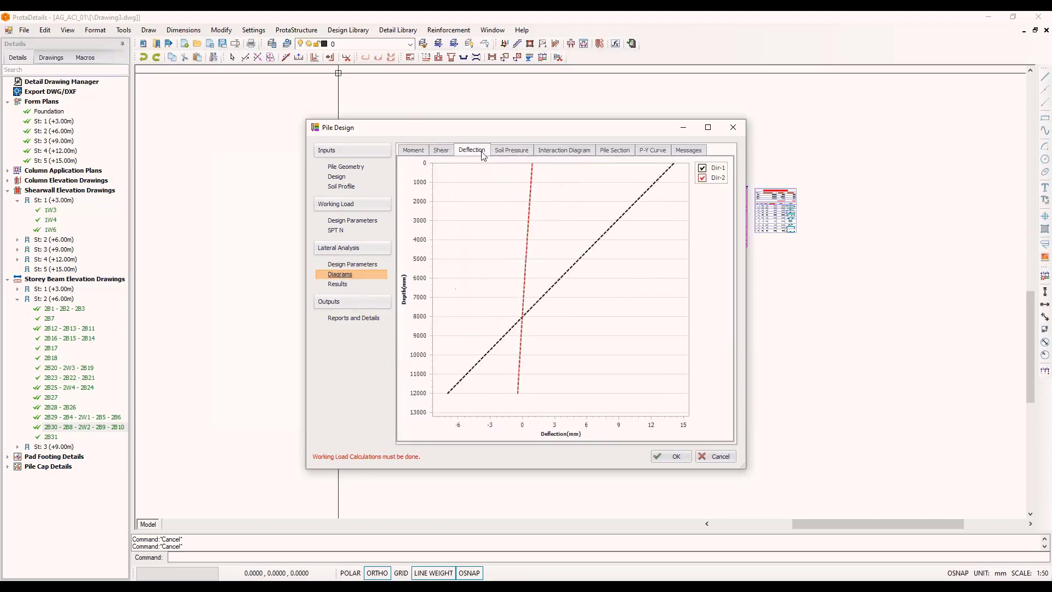
left_click(518, 152)
left_click(570, 152)
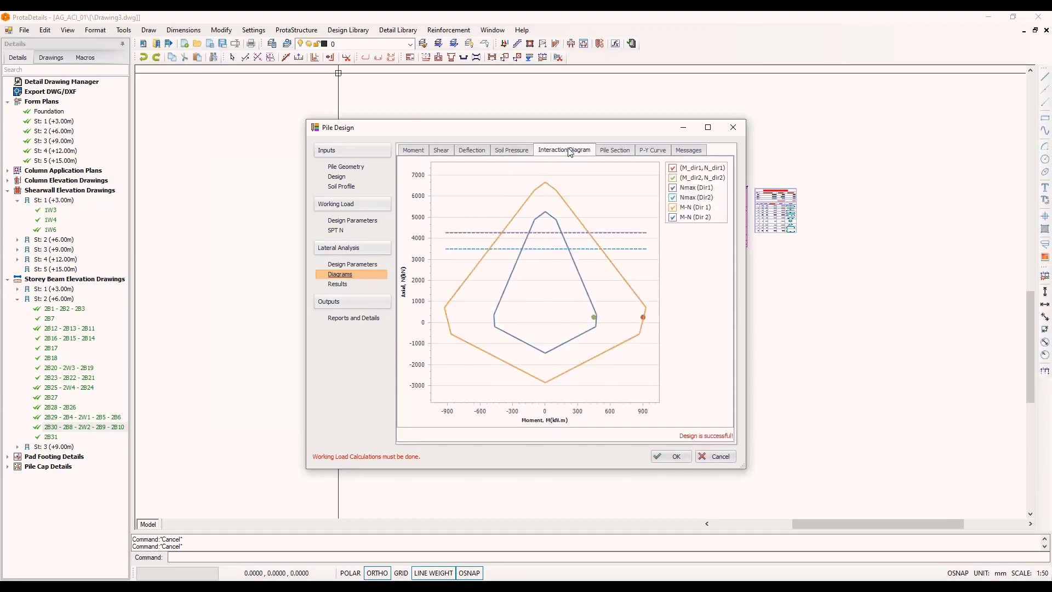
left_click(337, 284)
Step: Finish the pile design with its quantity table added, and place the pile detail beside the retaining wall section
left_click(346, 319)
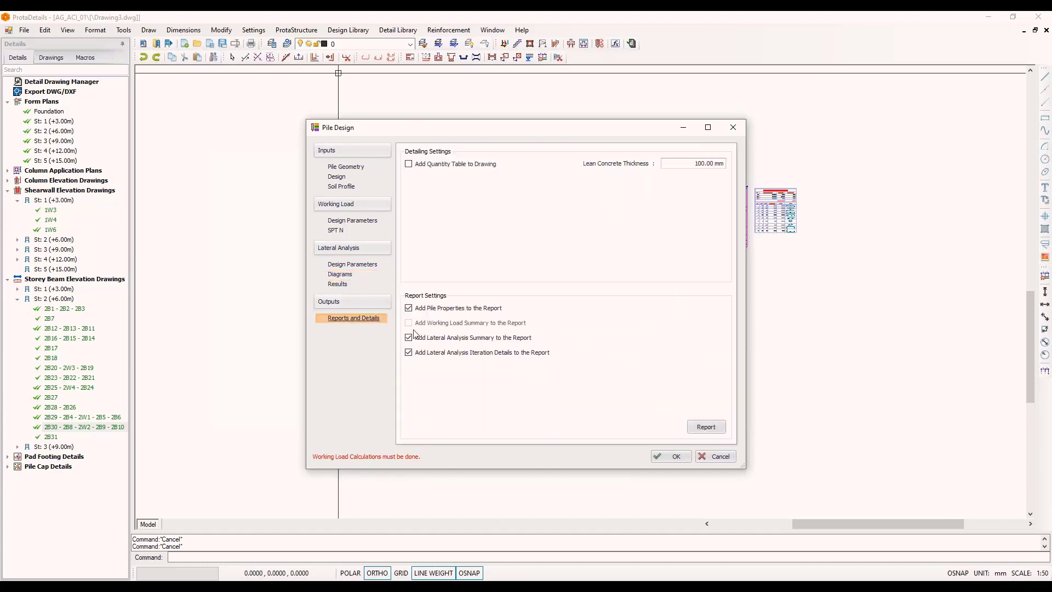
left_click(675, 455)
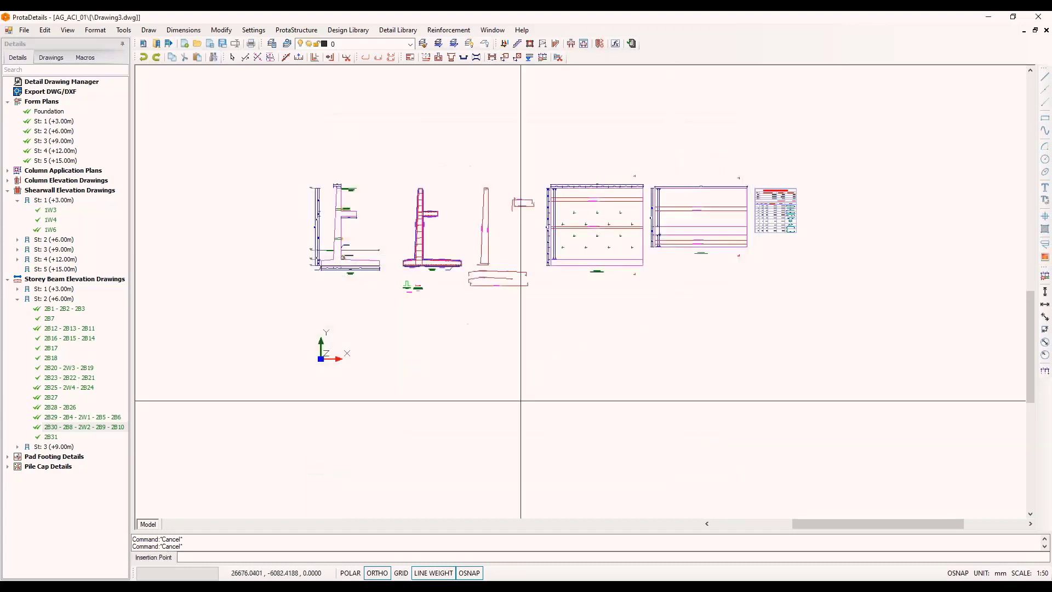
left_click(389, 234)
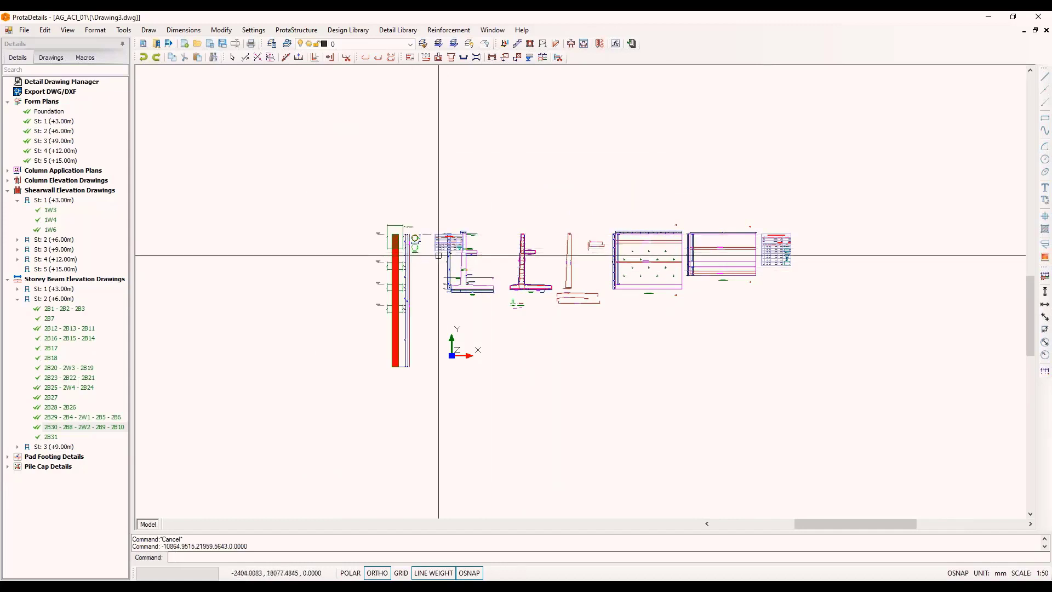
Step: Move the P1 quantity table clear of the retaining wall section to above the pile detail, with ortho mode off
scroll(440, 266, "up", 5)
left_click(442, 250)
right_click(443, 251)
left_click(451, 241)
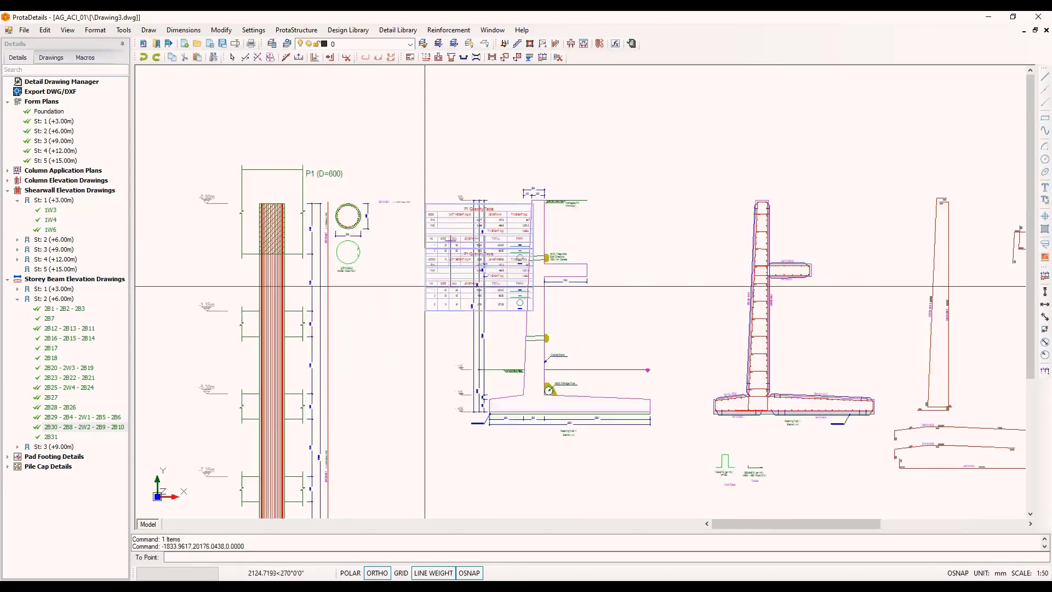
key("F8")
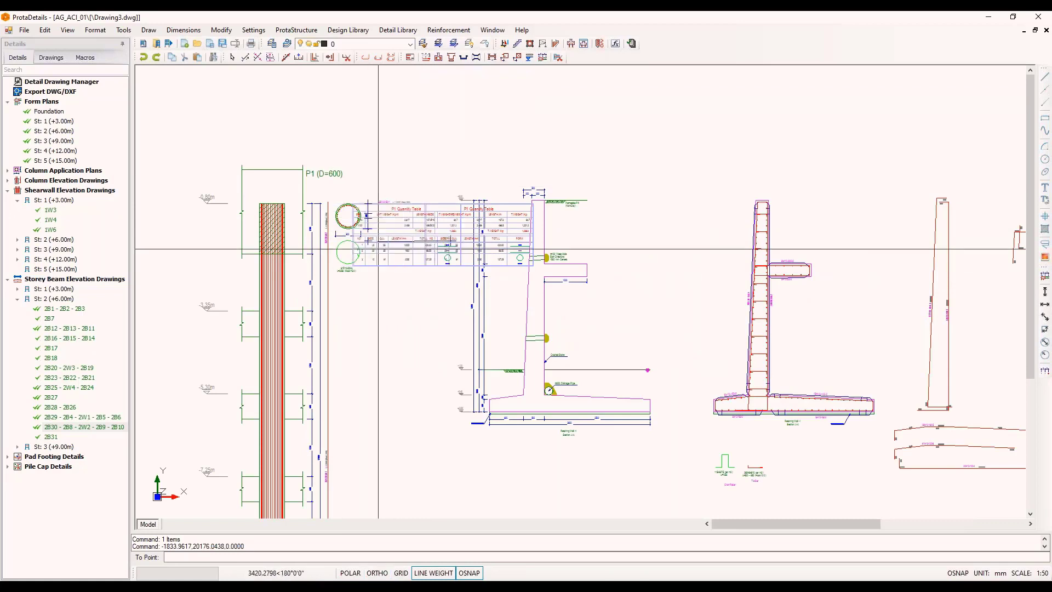
scroll(366, 133, "down", 3)
left_click(373, 130)
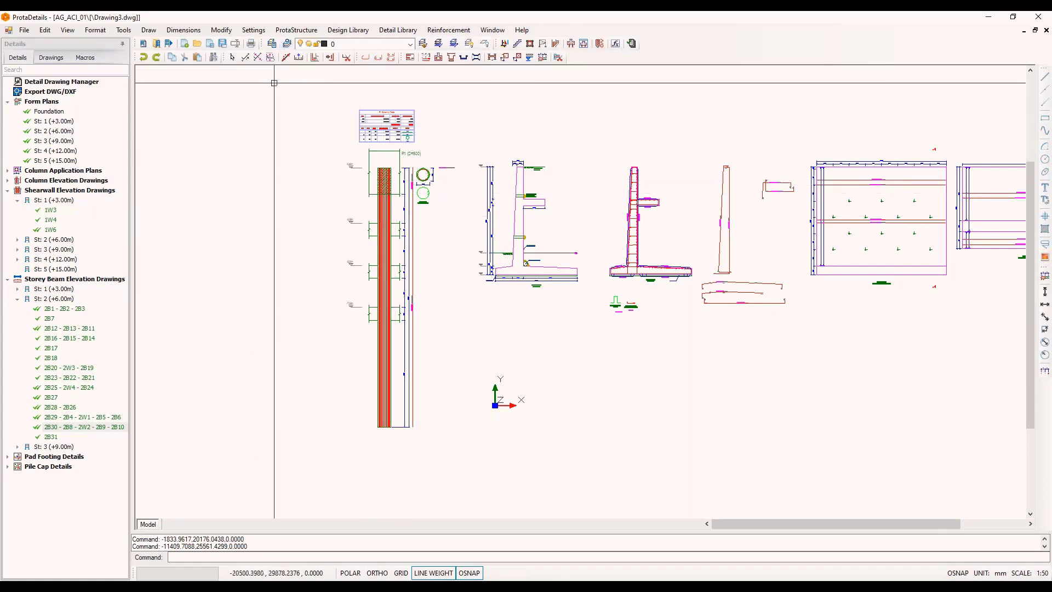
Step: Design Corbel1 with a double cantilever and place its details and quantity table below the retaining wall section
left_click(349, 30)
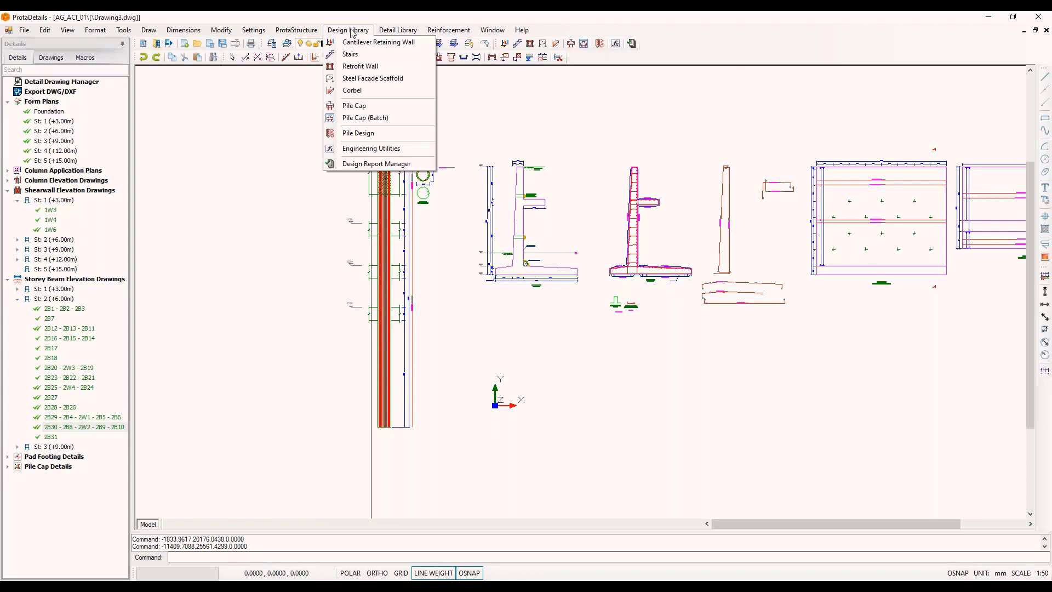
left_click(374, 92)
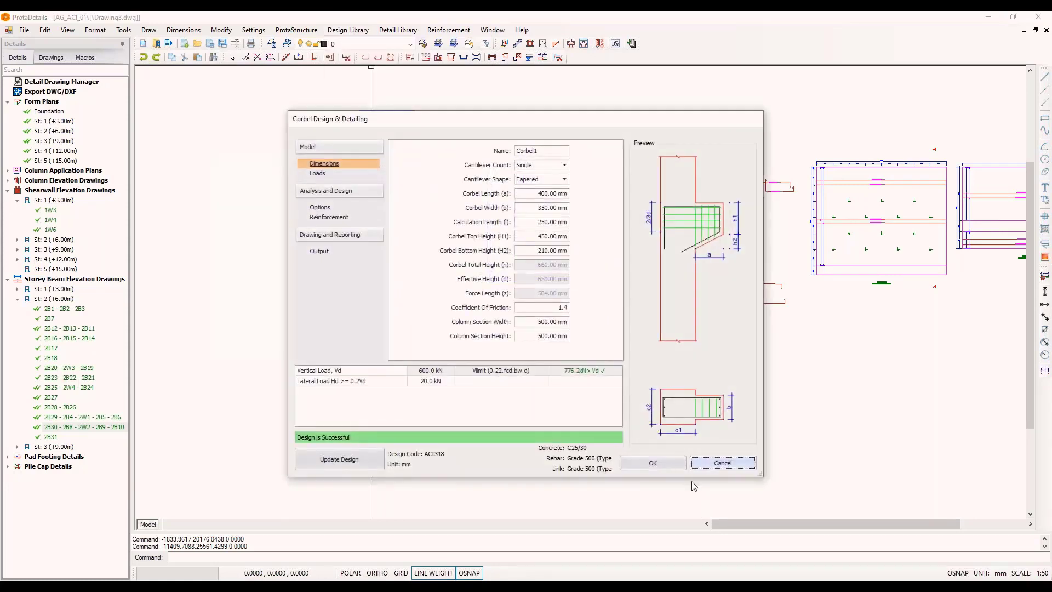
left_click(550, 165)
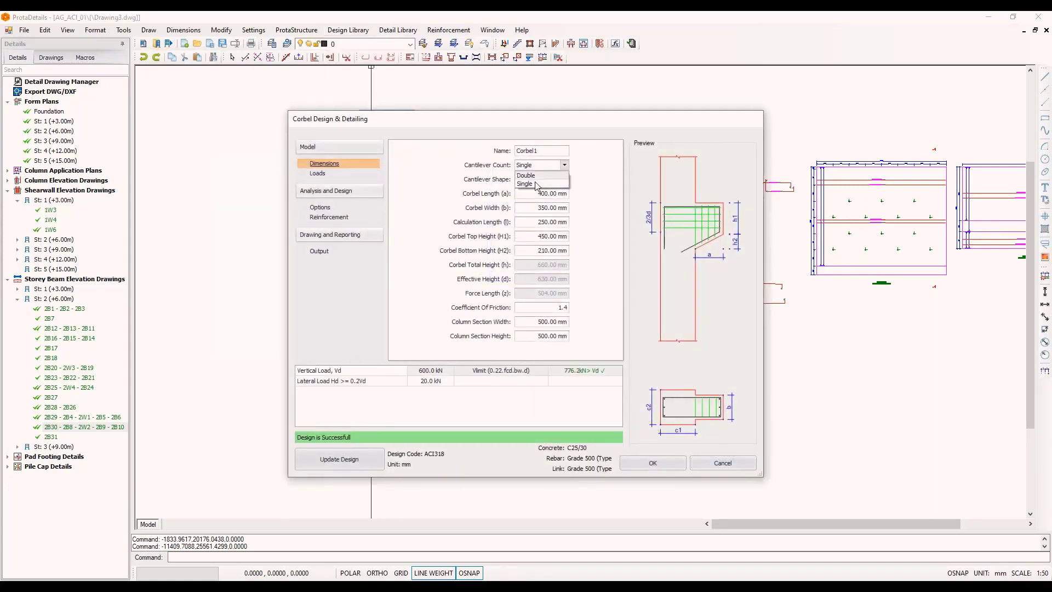
left_click(537, 179)
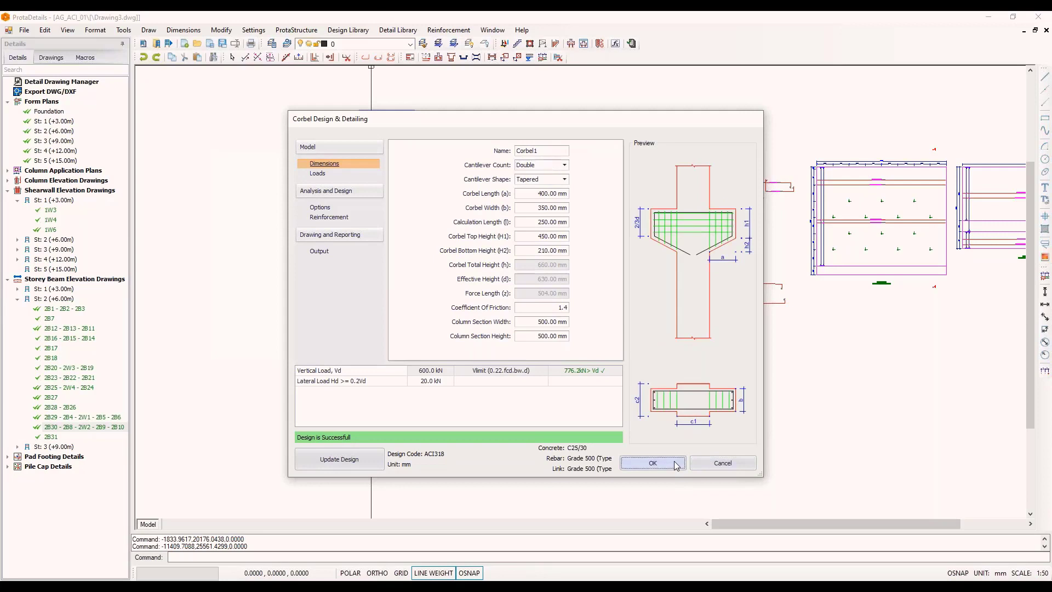
left_click(652, 463)
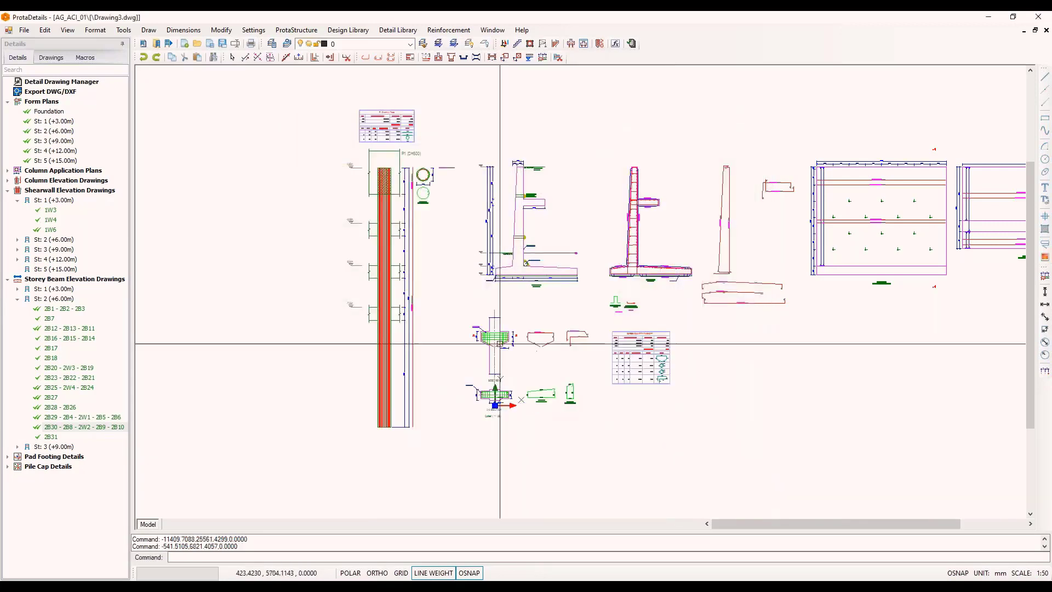
left_click(489, 330)
Step: Open the engineering utilities and examine the cover and anchorage calculator's element types and concrete design codes
left_click(348, 30)
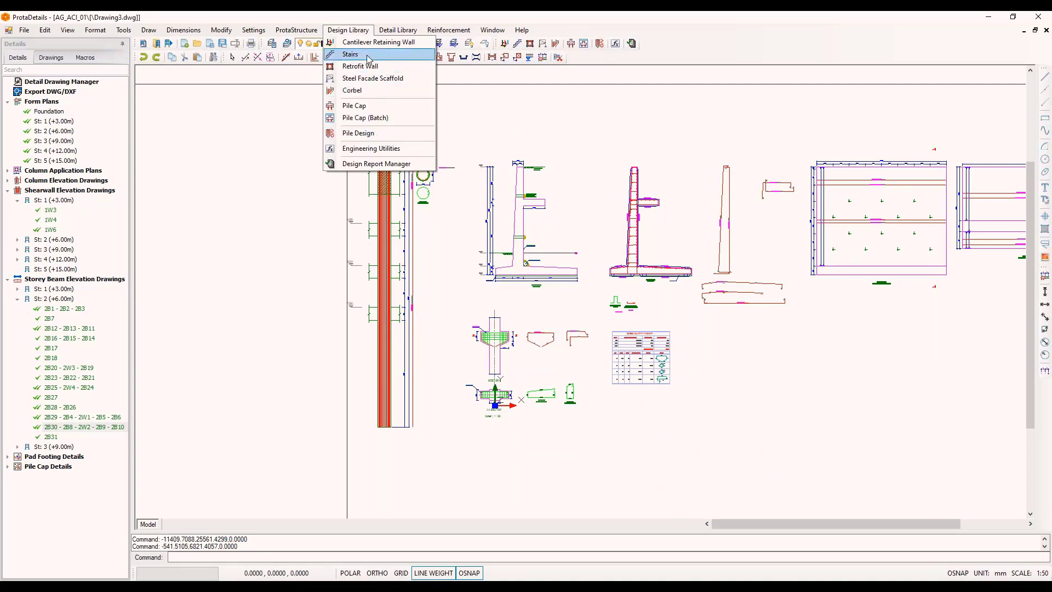
left_click(379, 150)
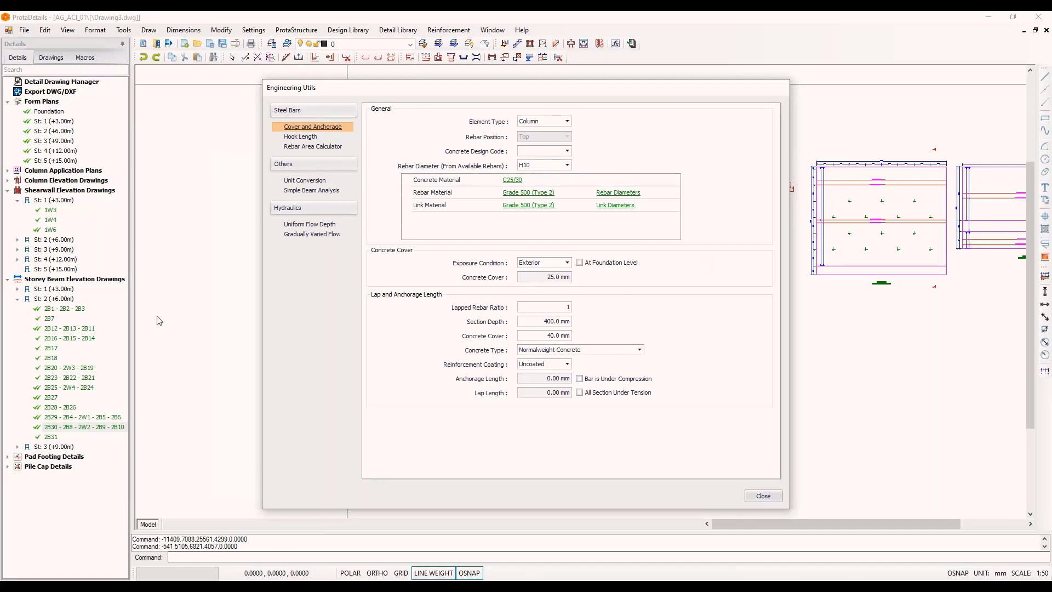
left_click(566, 123)
left_click(565, 123)
left_click(567, 151)
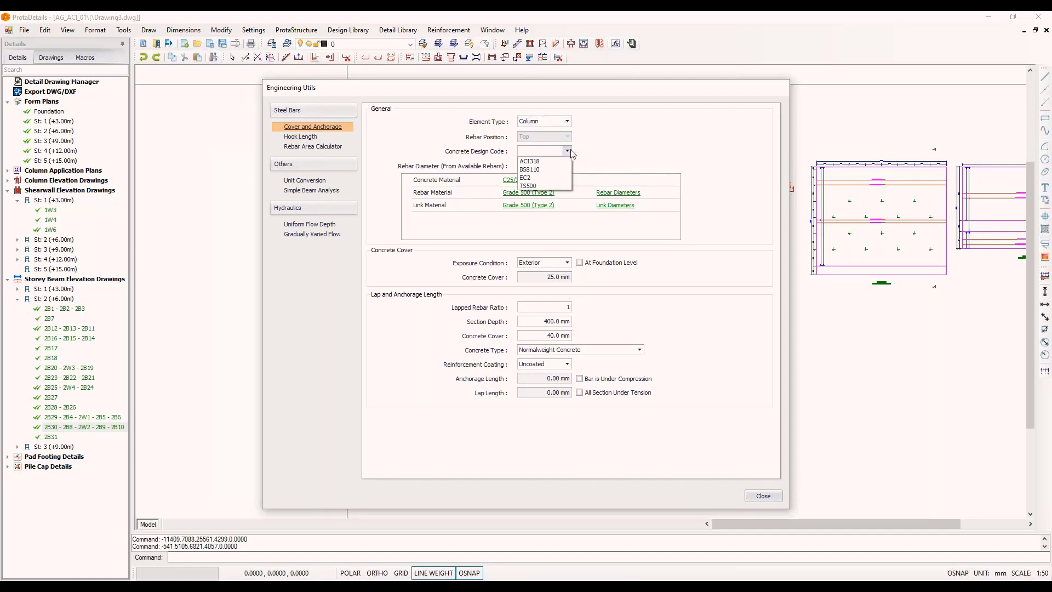
left_click(405, 166)
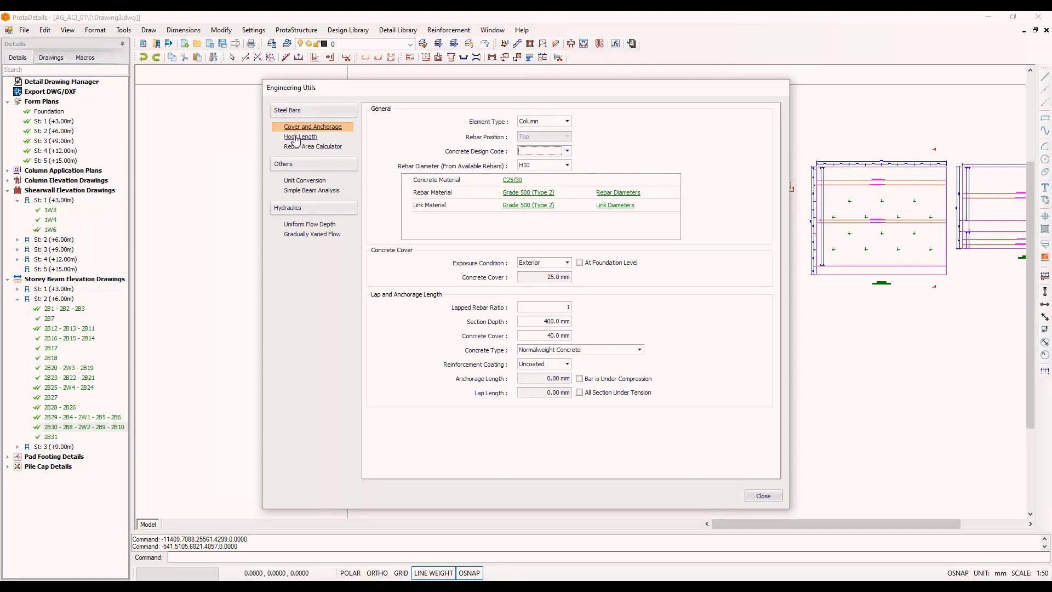
Step: Examine the hook length, rebar area and unit conversion calculators, keeping Length as the unit type
left_click(297, 137)
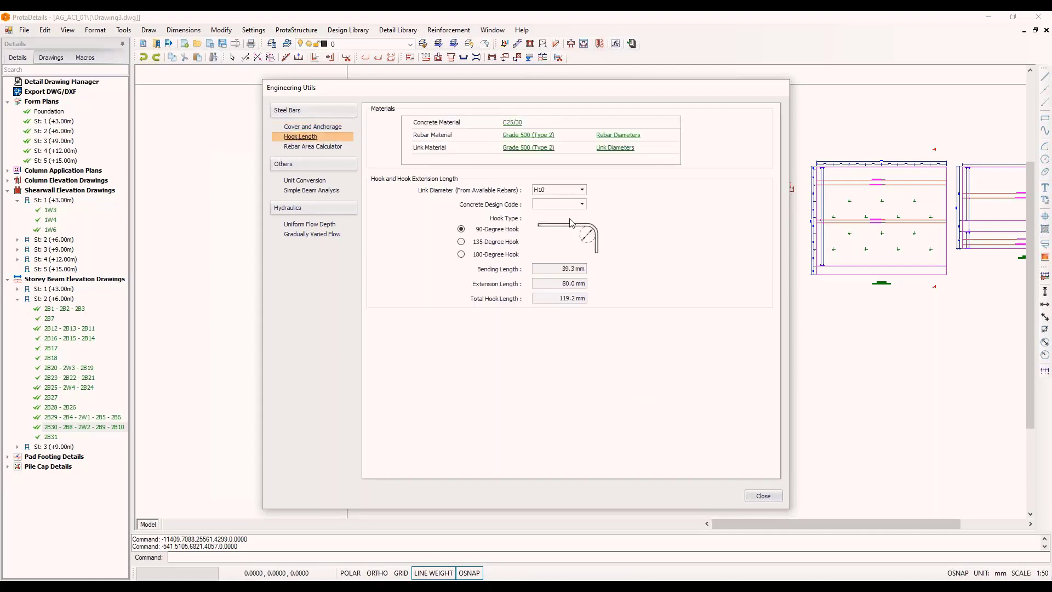
left_click(325, 150)
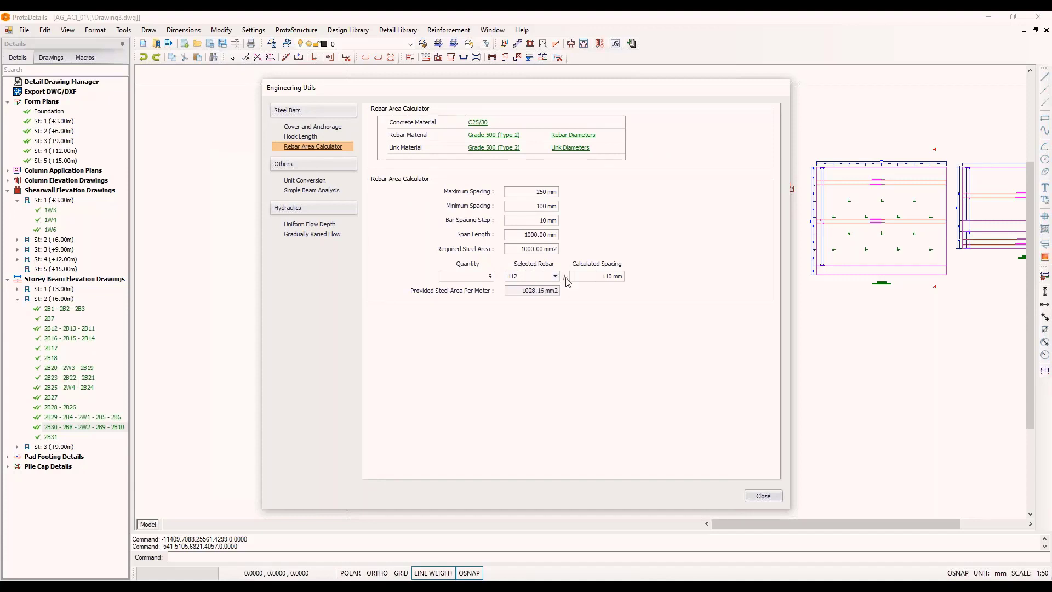
left_click(305, 181)
left_click(557, 122)
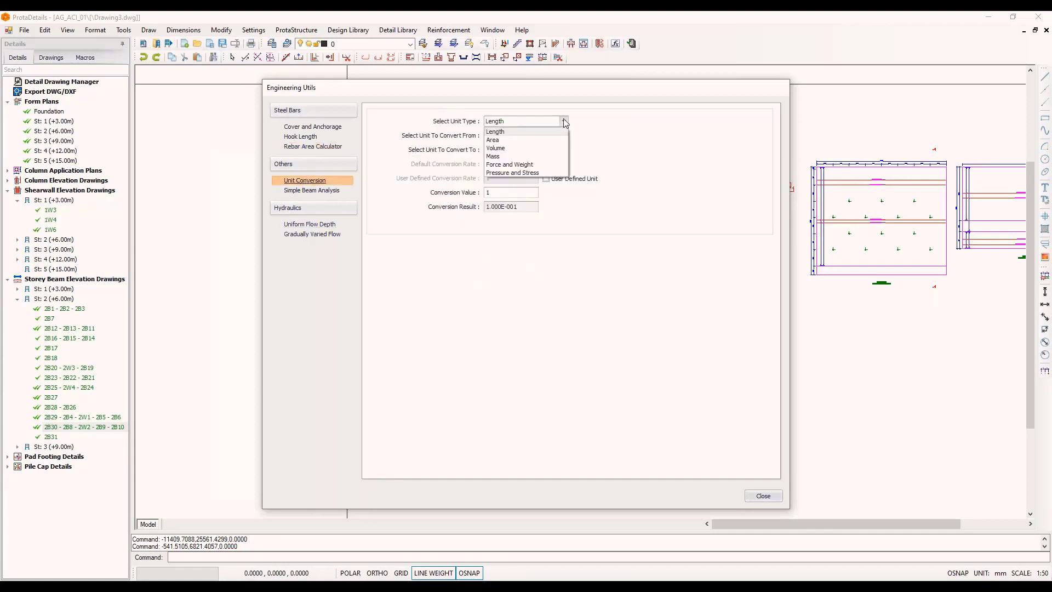
left_click(556, 131)
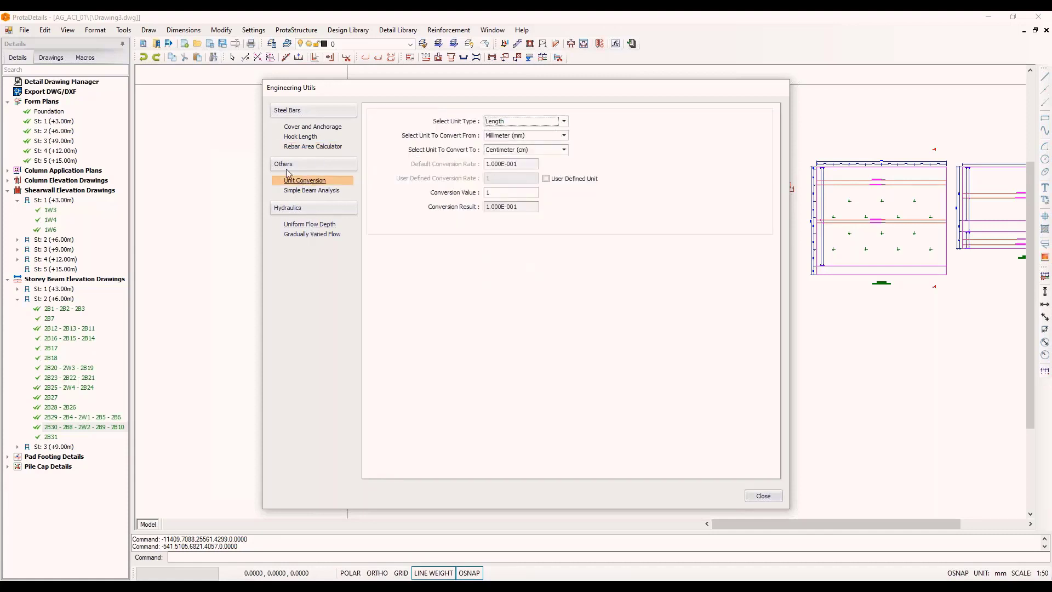
Step: Compare simple beam analysis results for cantilever and fixed-at-one-end, supported-at-other conditions, checking the latter under concentrated and uniform distributed loads
left_click(321, 192)
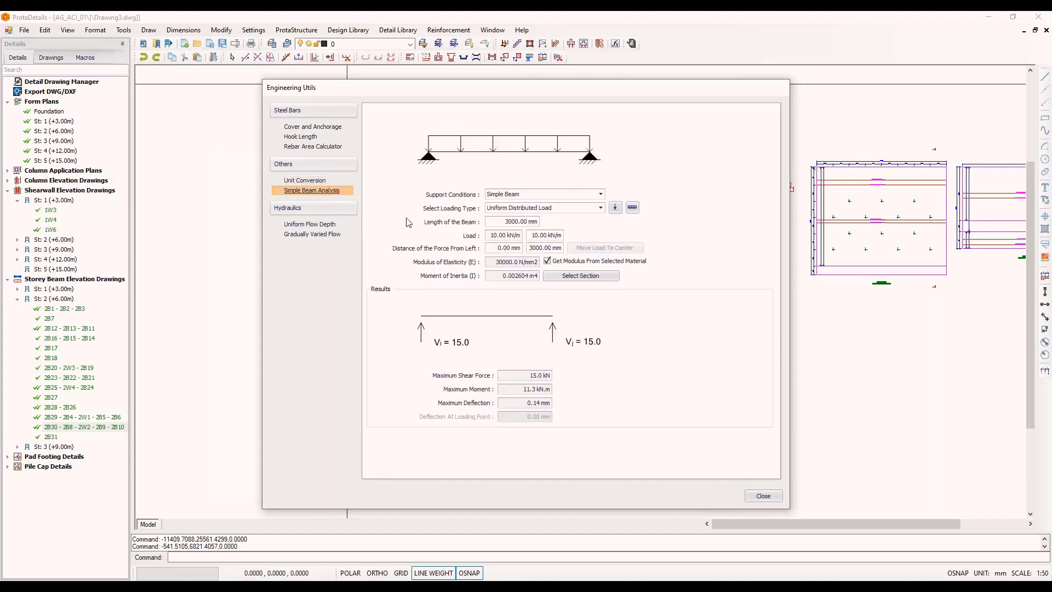
left_click(559, 194)
left_click(526, 220)
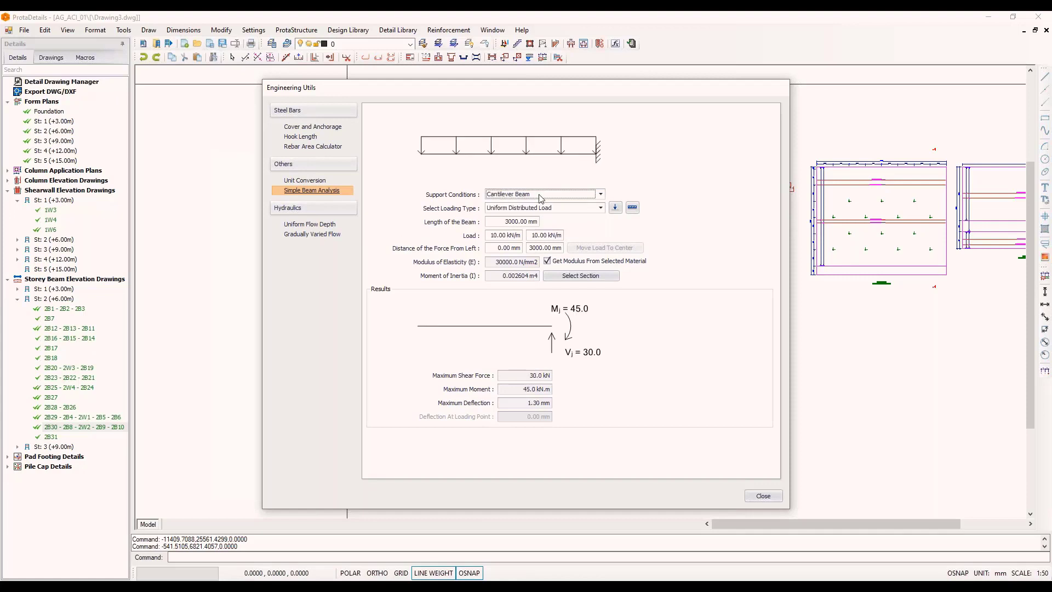
scroll(540, 198, "down", 1)
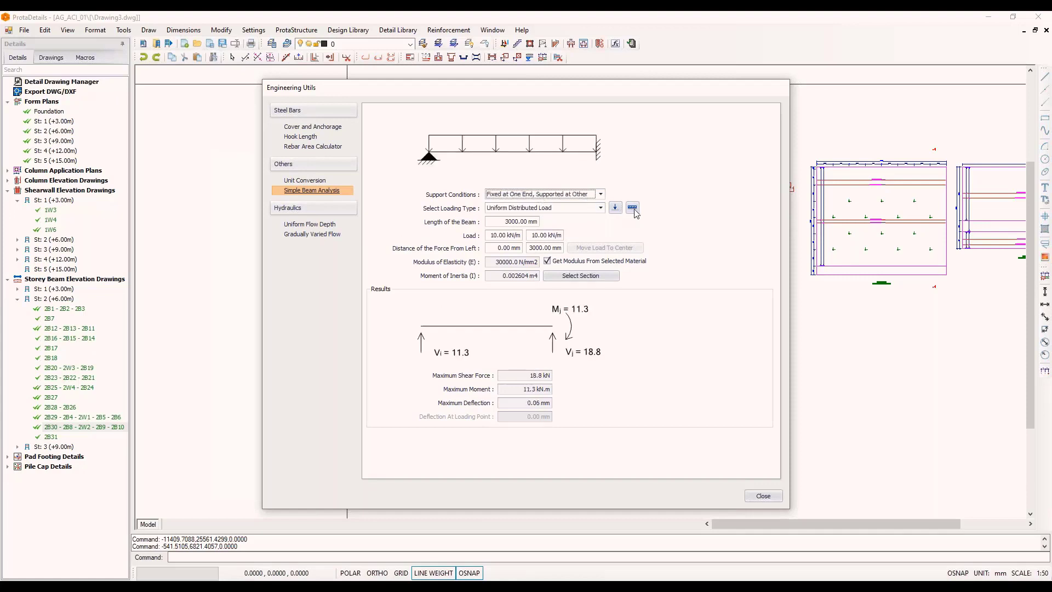
left_click(615, 207)
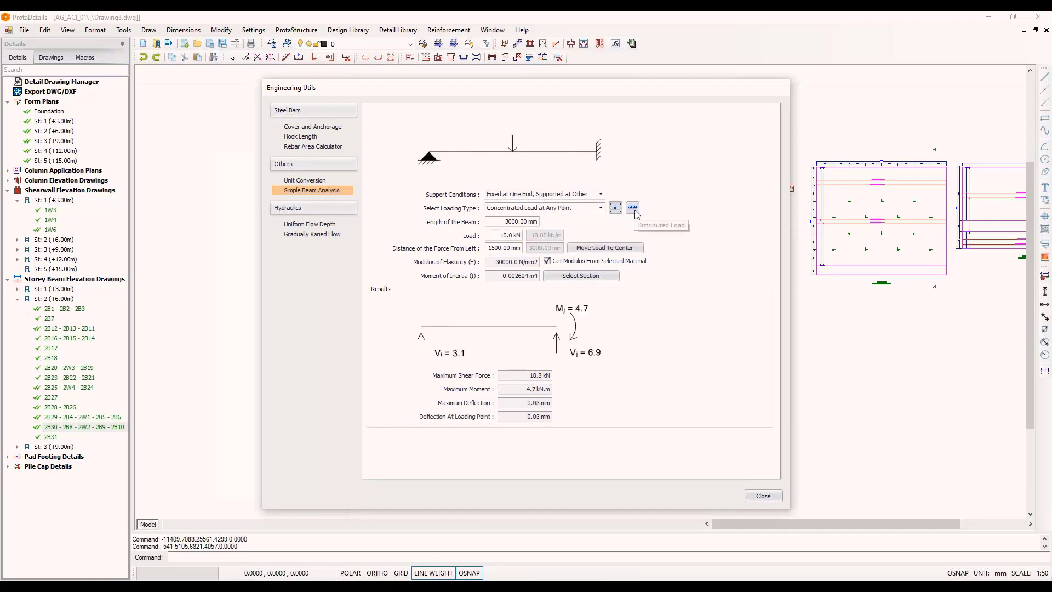
left_click(633, 211)
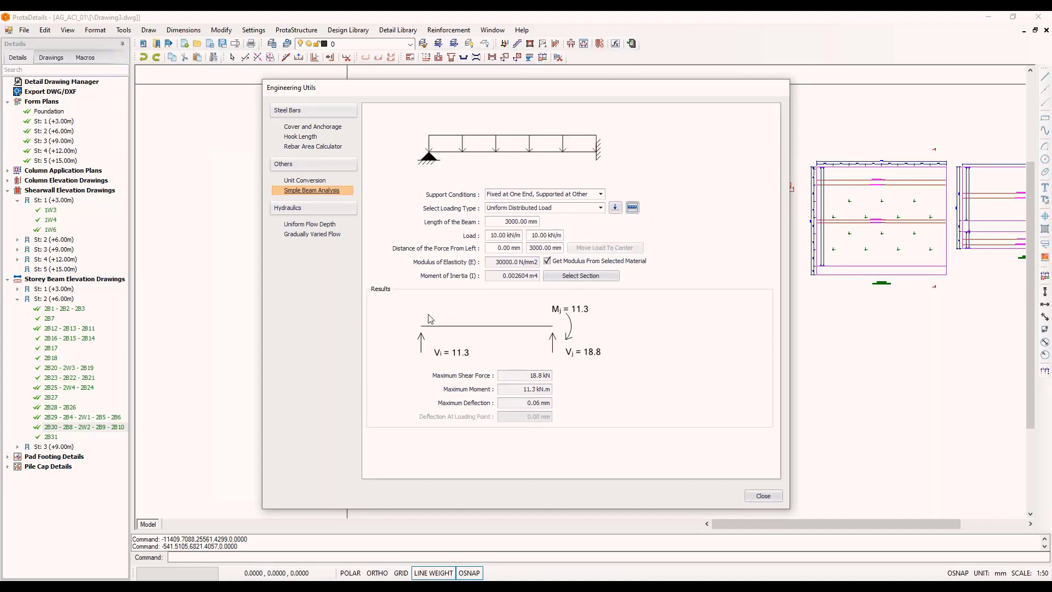
Step: Examine the uniform flow depth and gradually varied flow hydraulics calculators, and close the engineering utilities
left_click(309, 226)
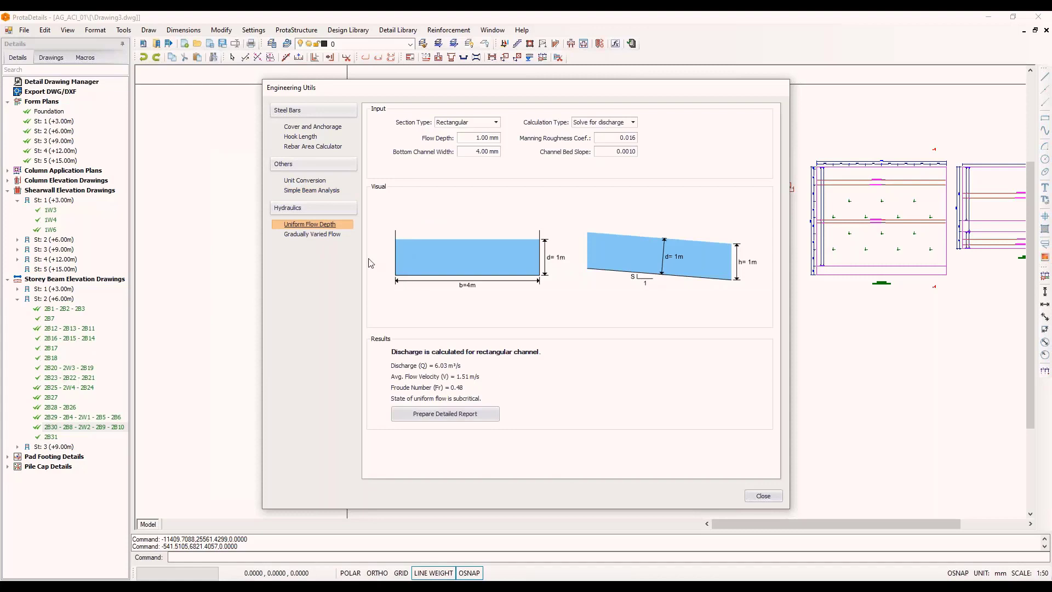
left_click(314, 234)
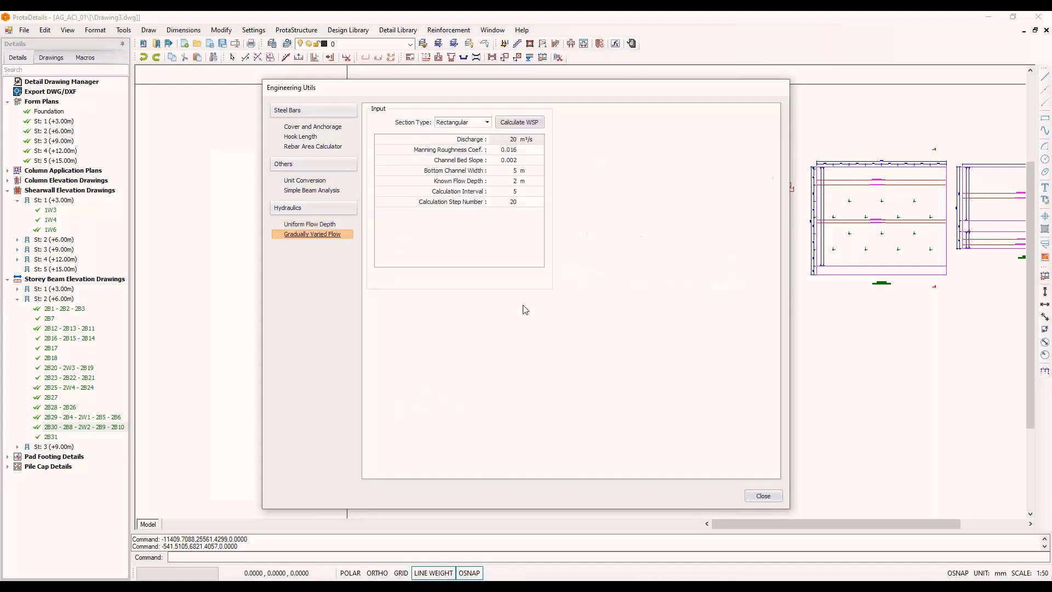
left_click(773, 497)
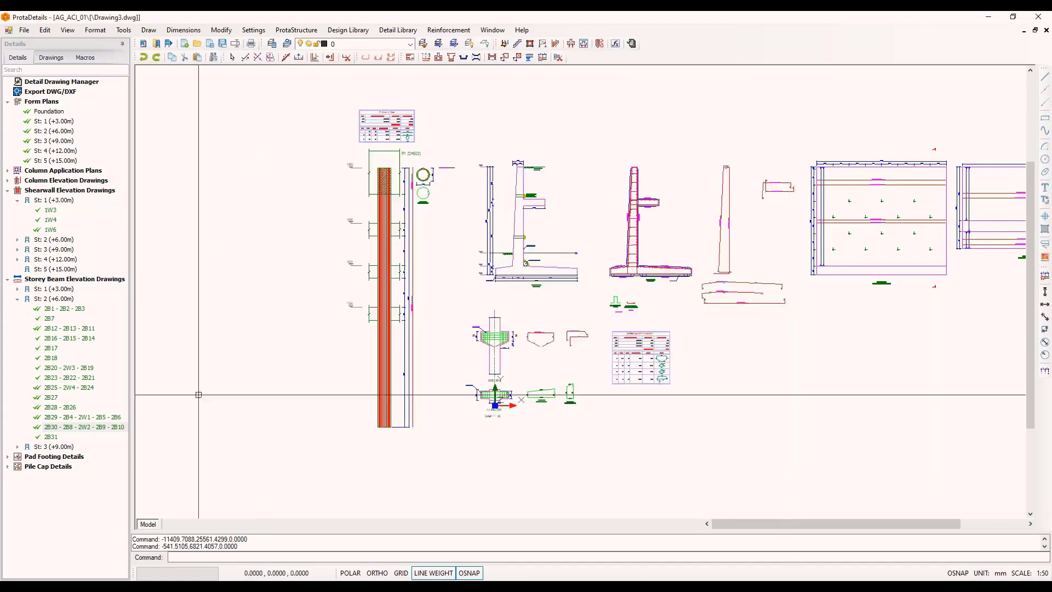